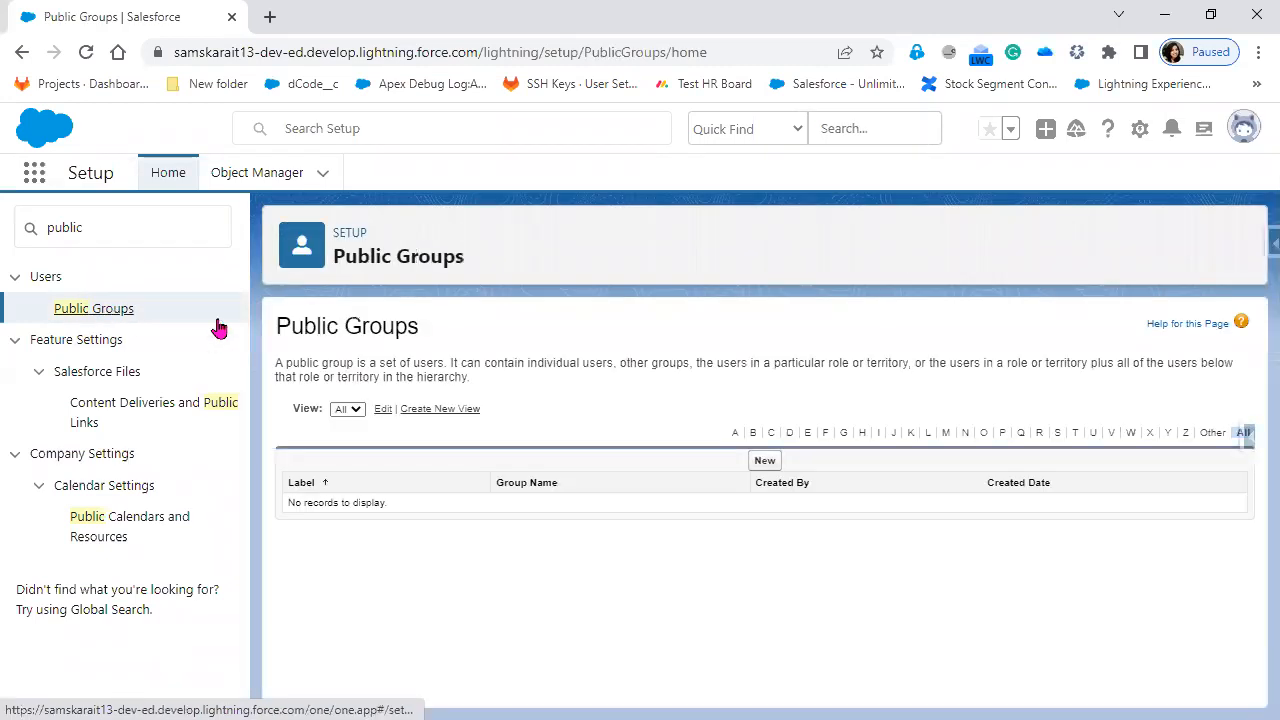
Step: Start a new public group and turn off Grant Access Using Hierarchies
{"action": "left_click", "coordinate": [765, 461]}
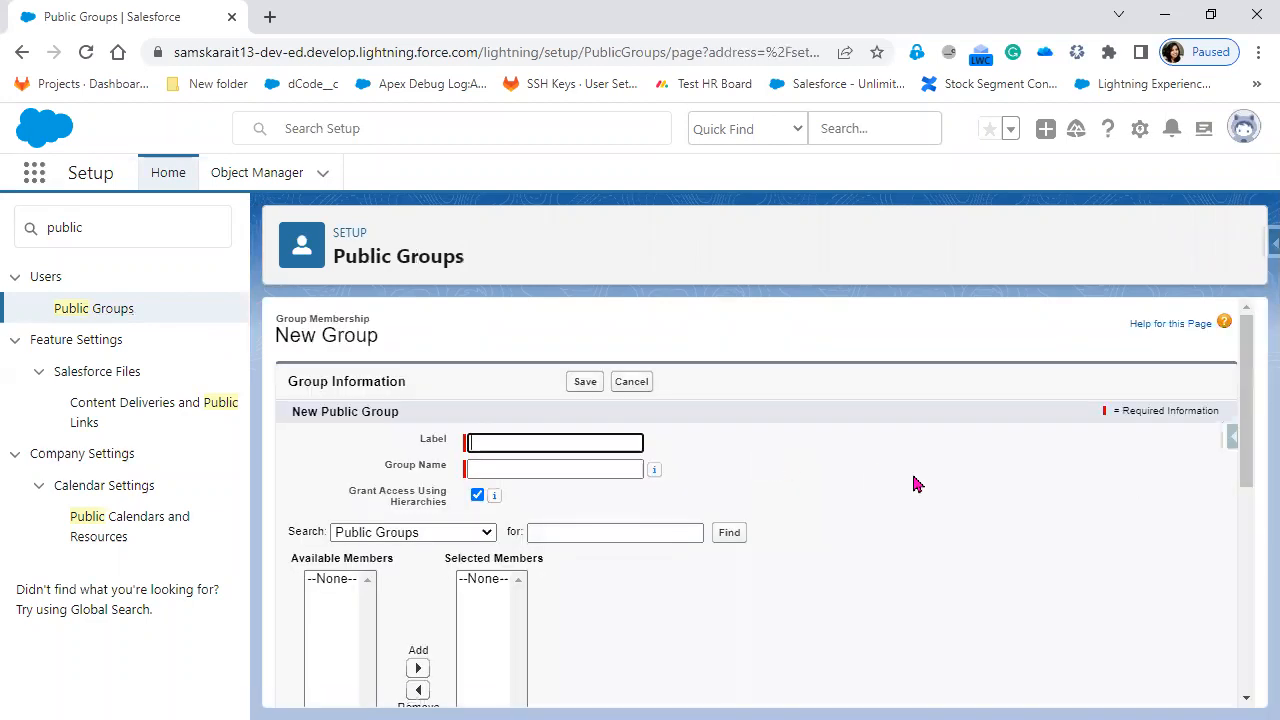
{"action": "scroll", "coordinate": [925, 540], "scroll_direction": "down", "scroll_amount": 1}
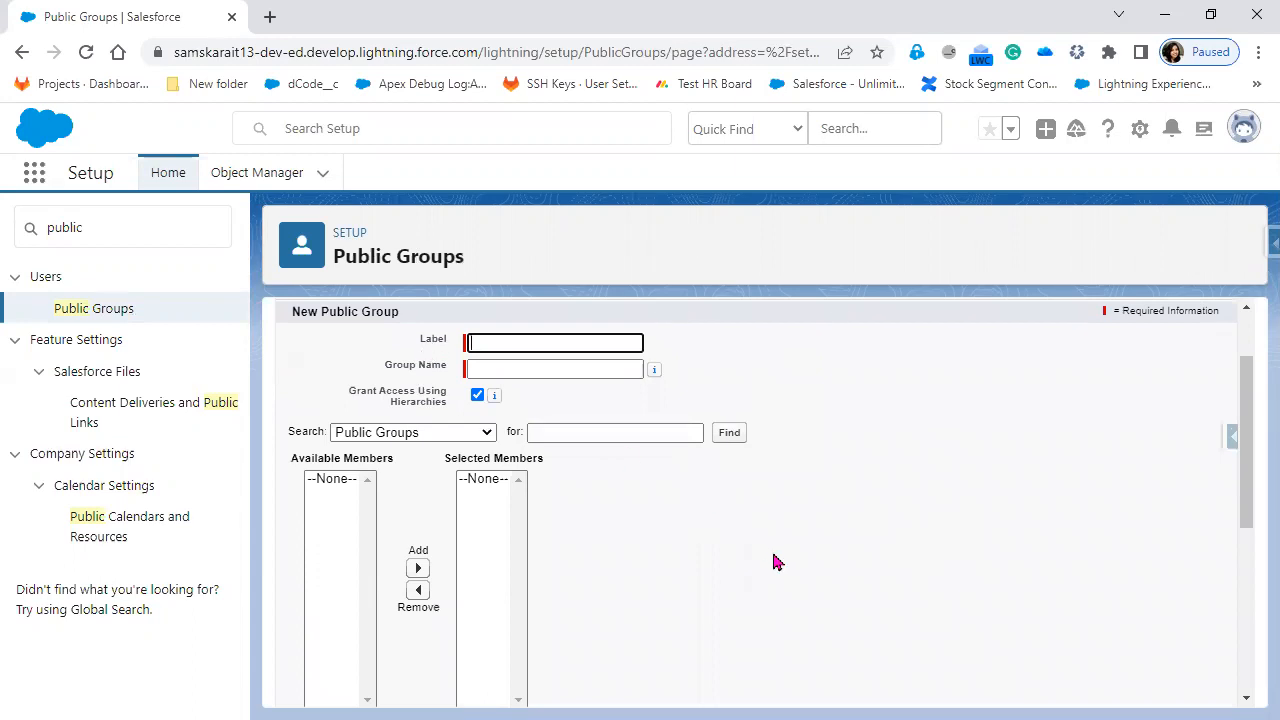
{"action": "scroll", "coordinate": [773, 562], "scroll_direction": "up", "scroll_amount": 1}
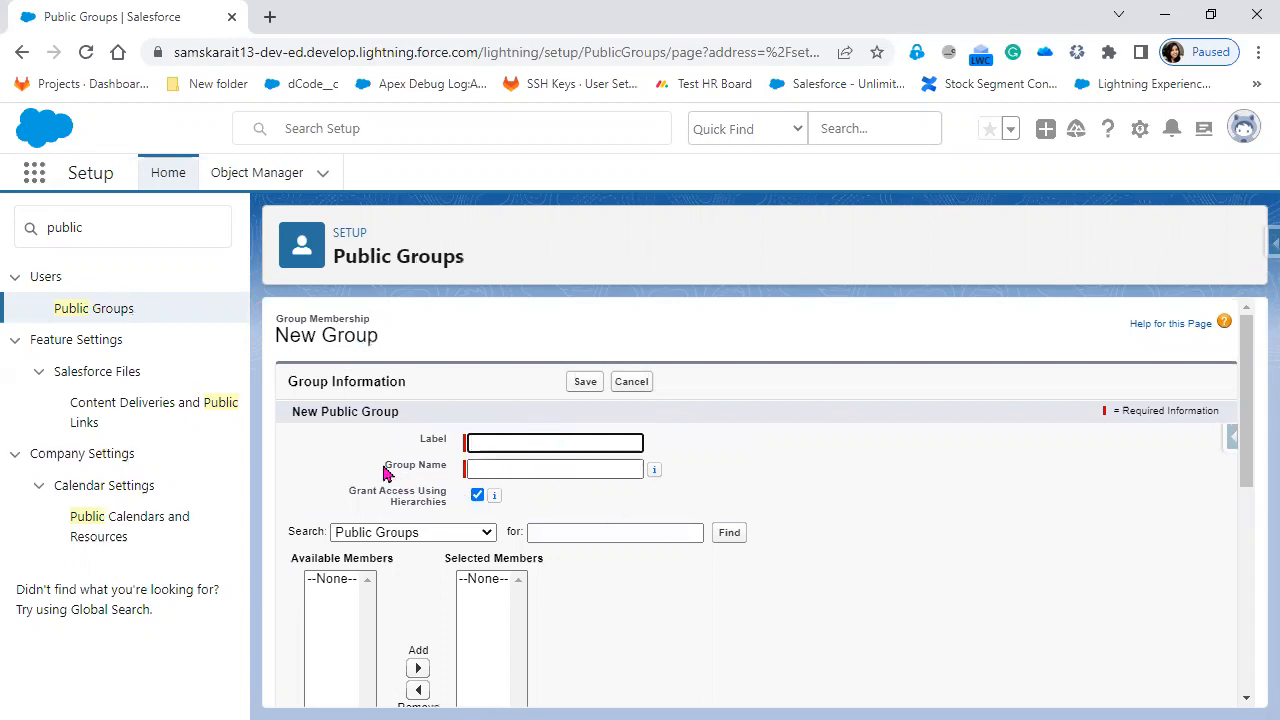
{"action": "mouse_move", "coordinate": [498, 498]}
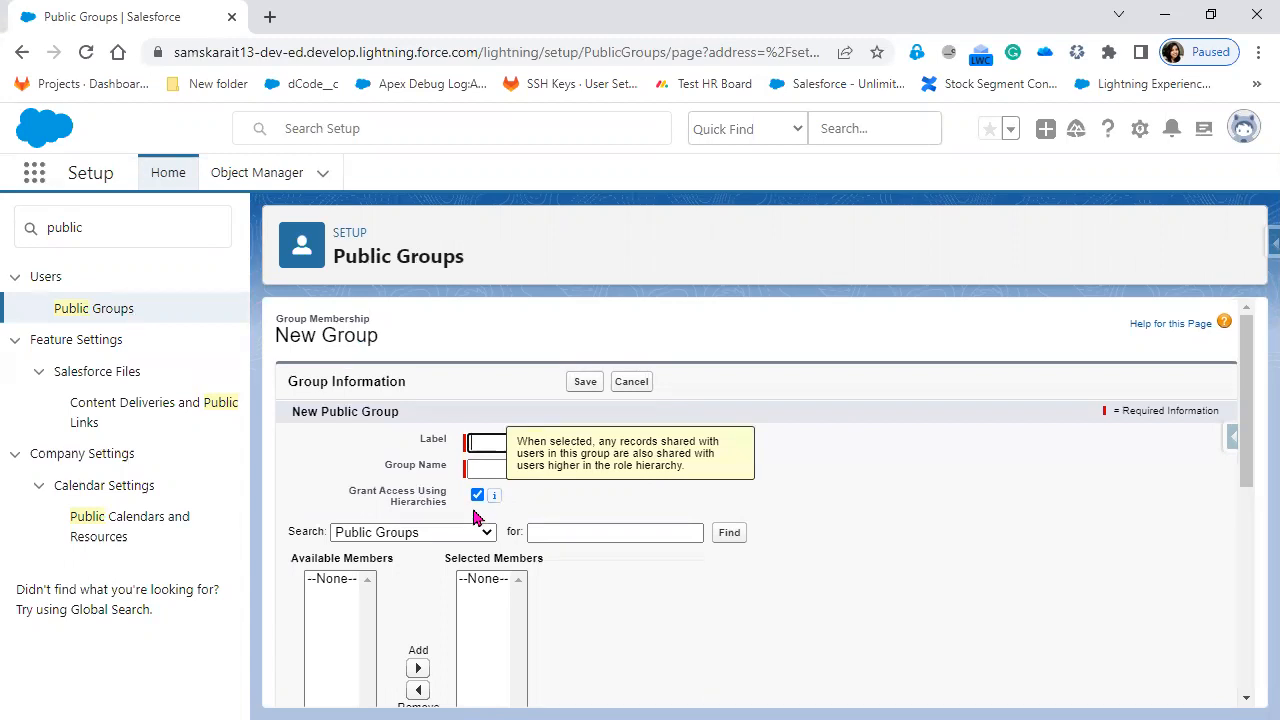
{"action": "left_click", "coordinate": [476, 497]}
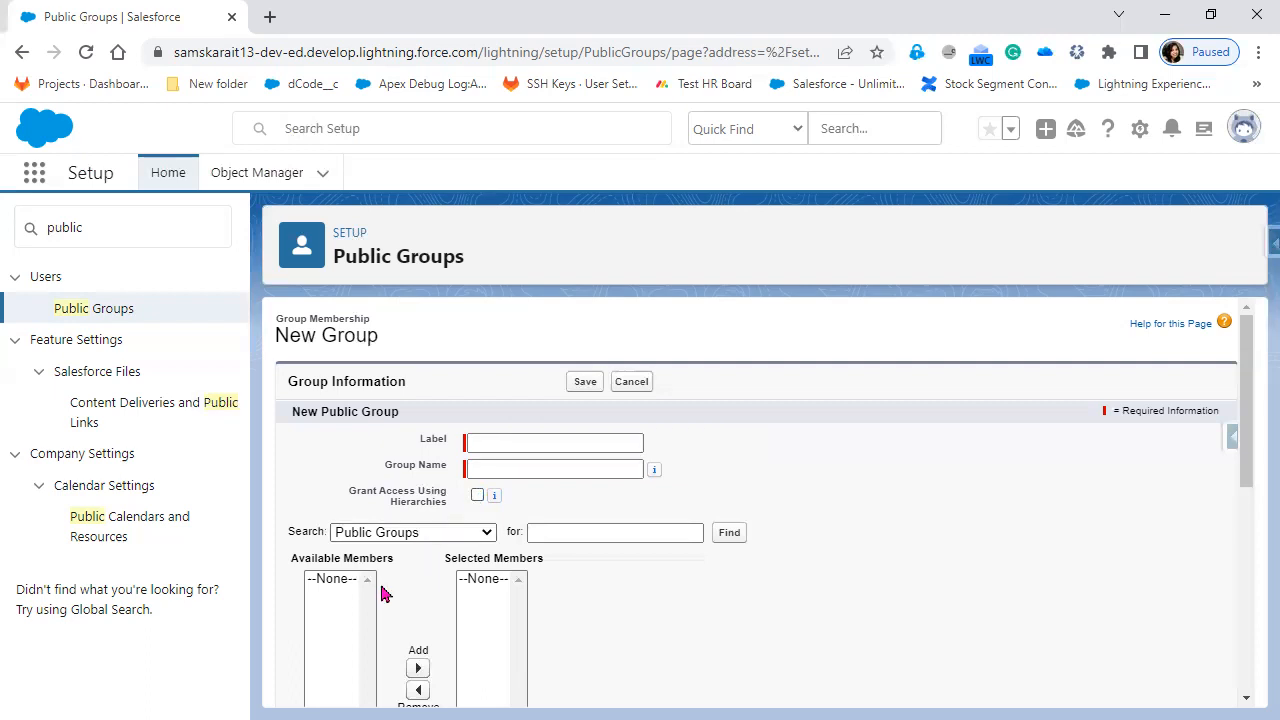
Step: Examine the available members for the Users, Roles, Roles and Subordinates, and Public Groups member types
{"action": "scroll", "coordinate": [385, 570], "scroll_direction": "down", "scroll_amount": 1}
{"action": "left_click", "coordinate": [398, 434]}
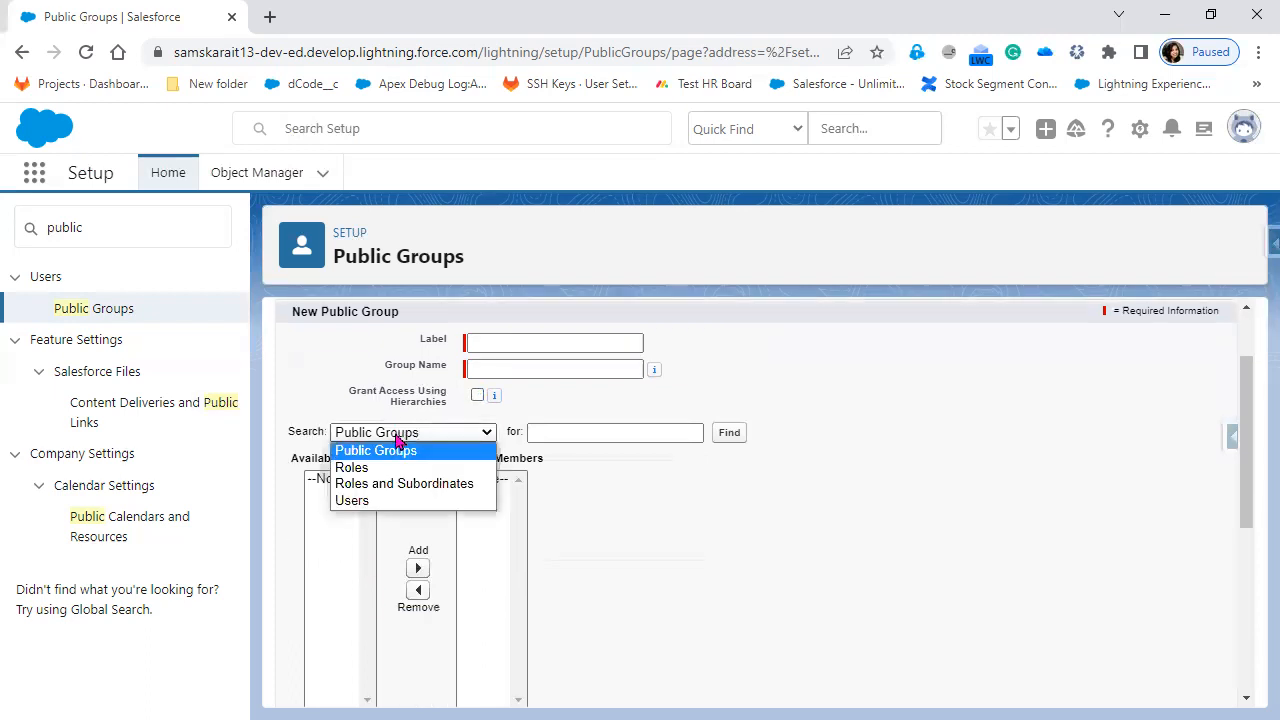
{"action": "left_click", "coordinate": [360, 500]}
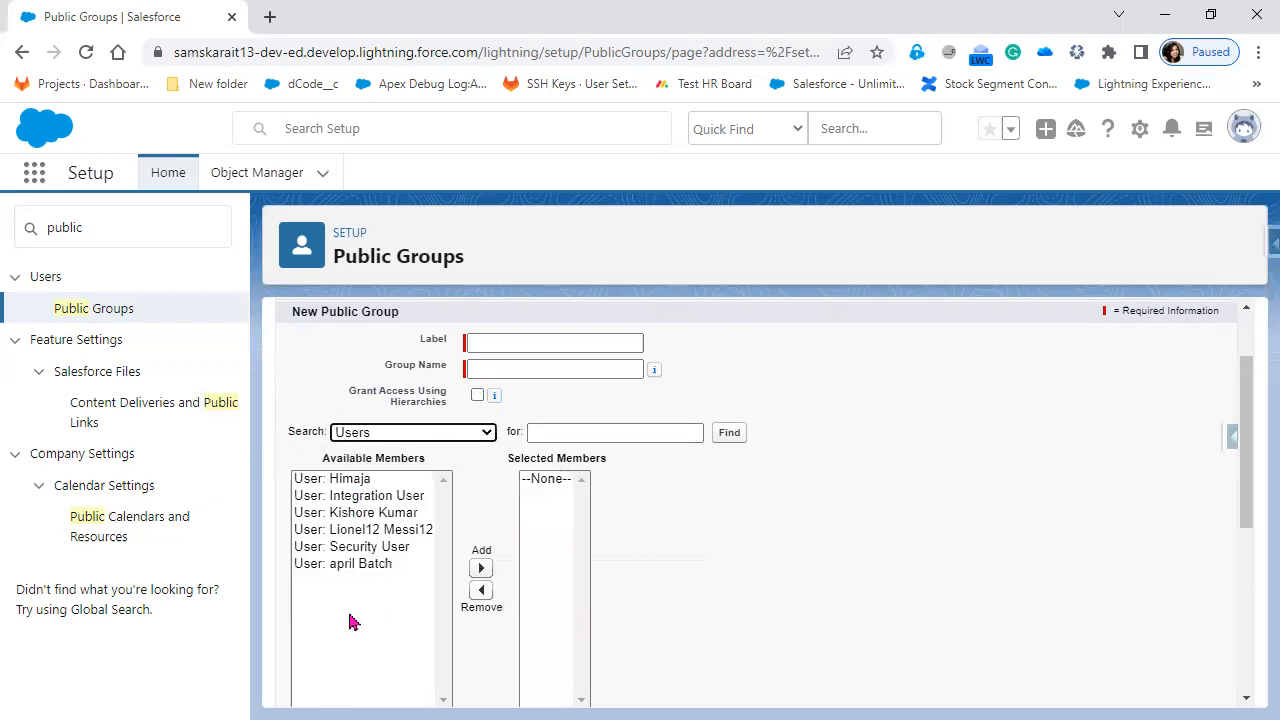
{"action": "left_click", "coordinate": [410, 432]}
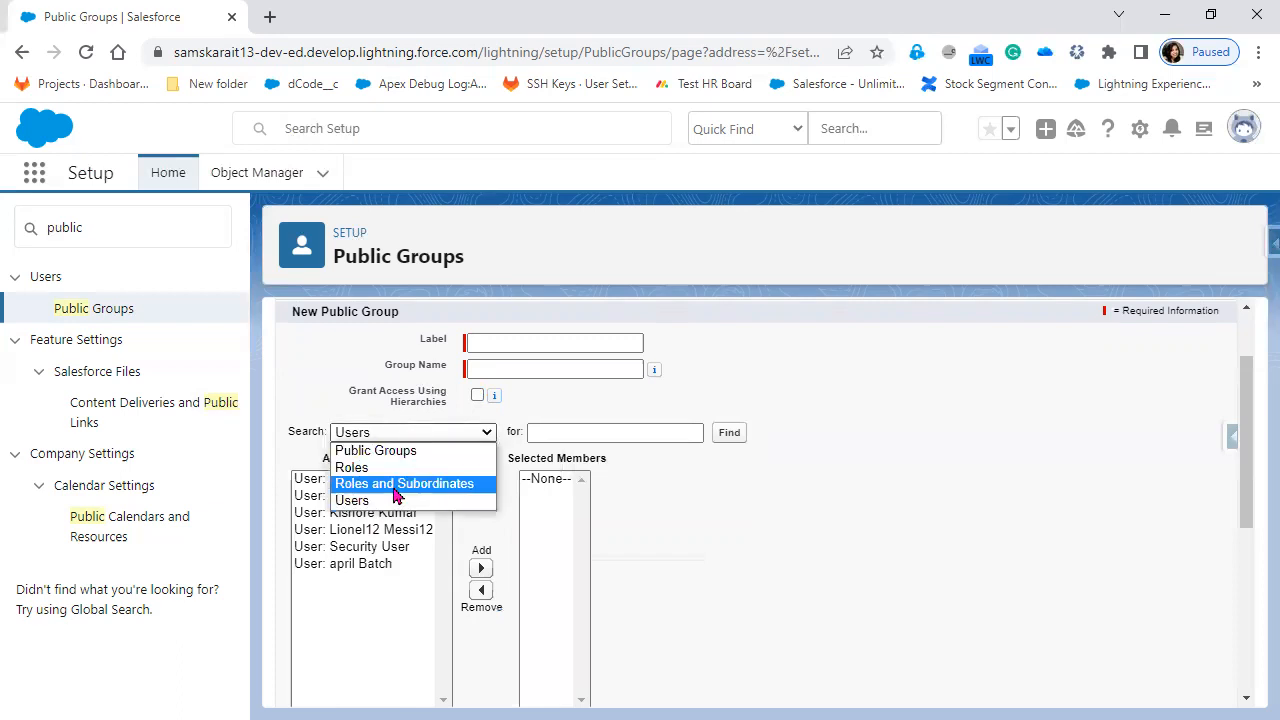
{"action": "left_click", "coordinate": [388, 467]}
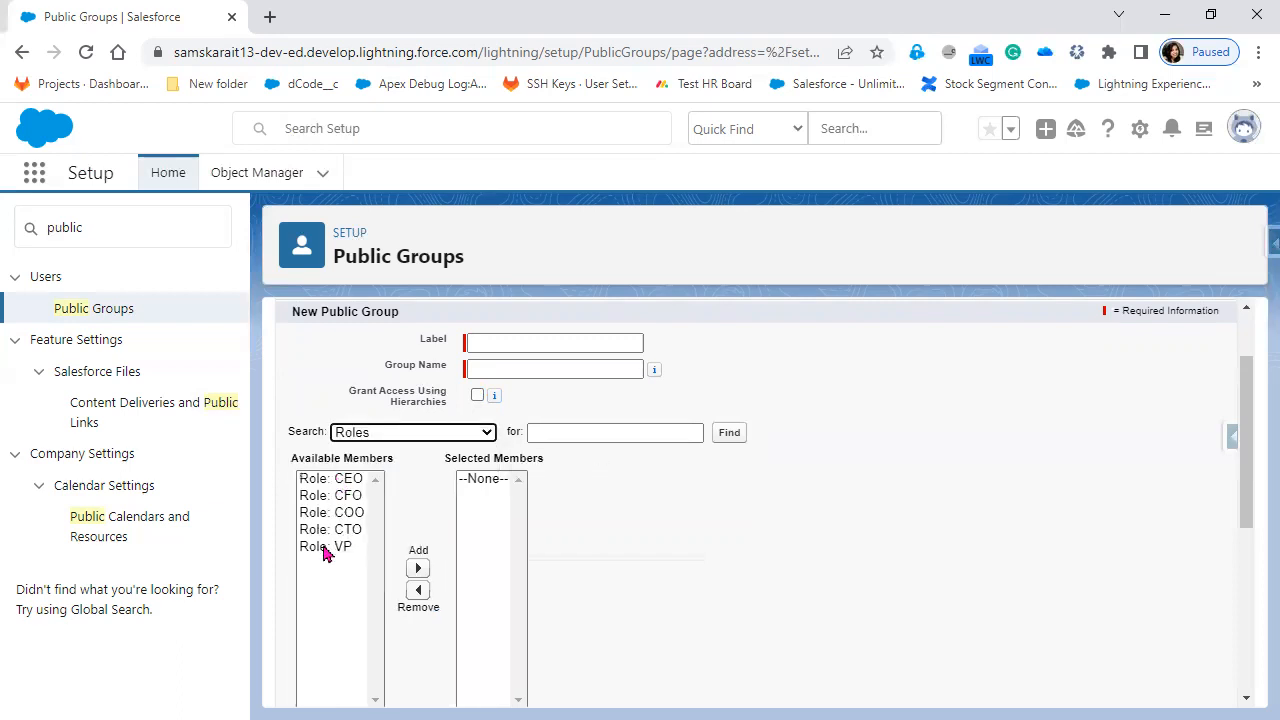
{"action": "left_click", "coordinate": [390, 433]}
{"action": "left_click", "coordinate": [393, 485]}
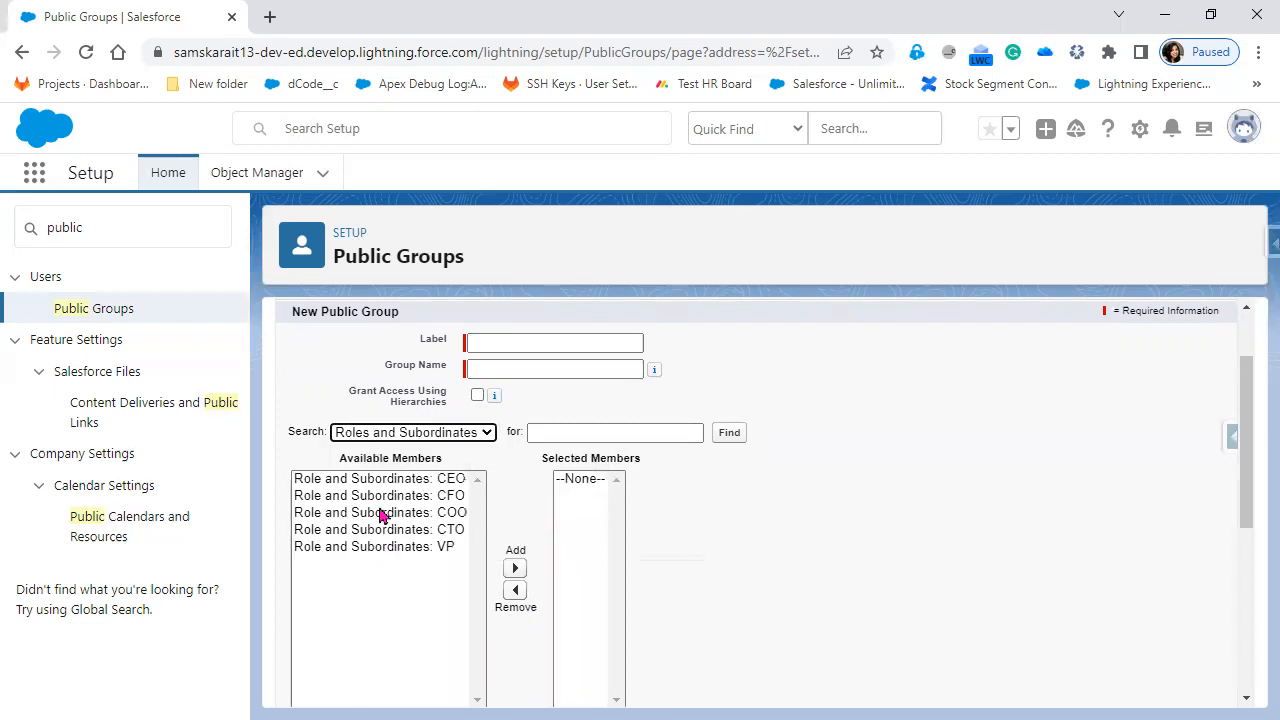
{"action": "left_click", "coordinate": [484, 433]}
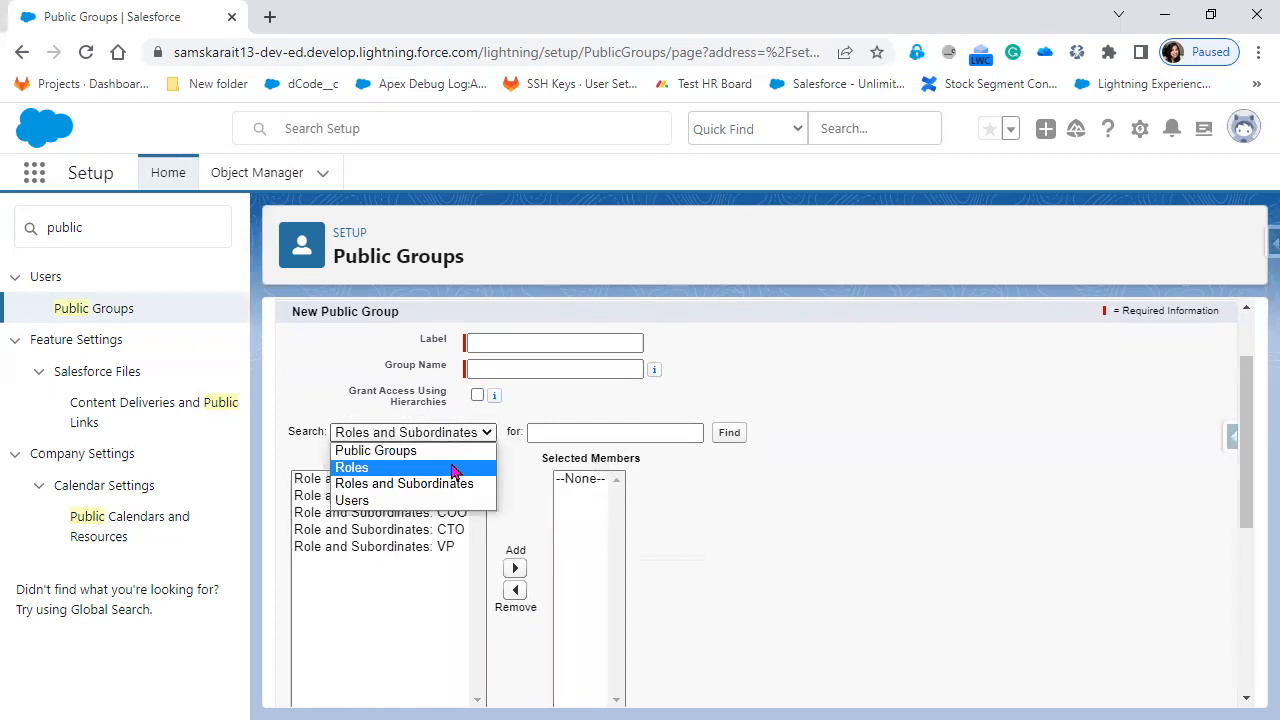
{"action": "left_click", "coordinate": [450, 451]}
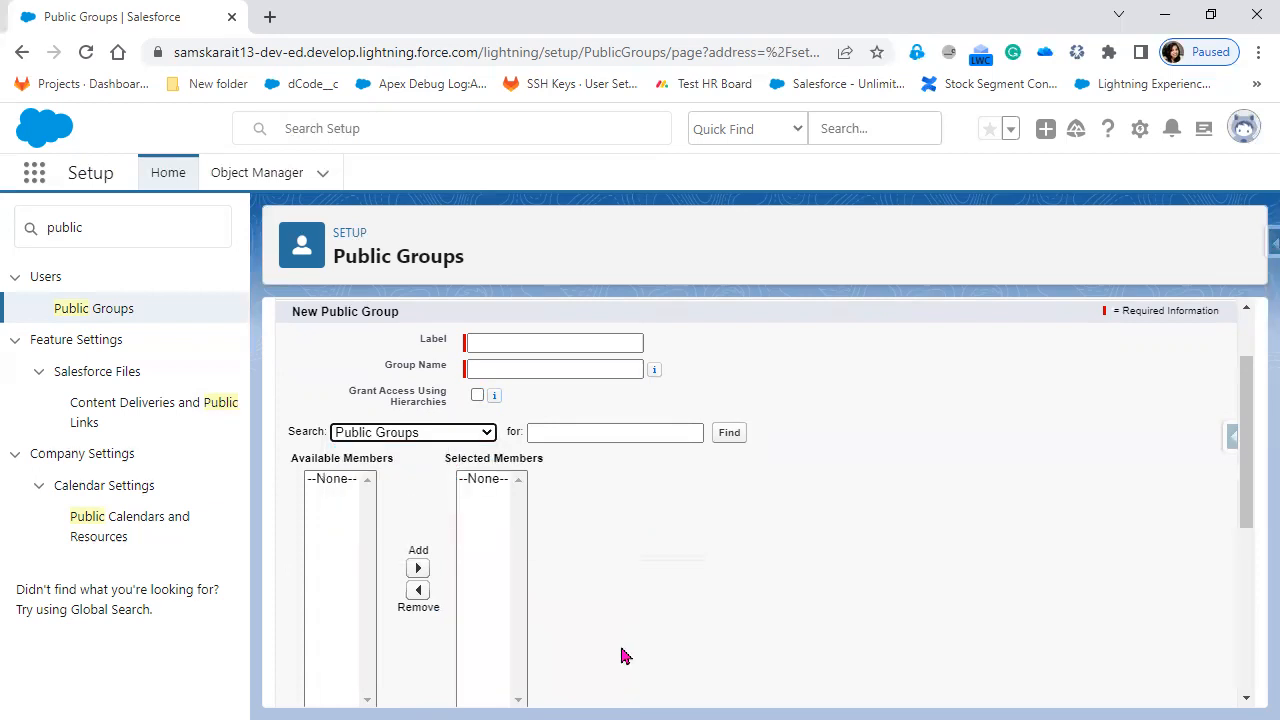
Step: List users as available members and add the third listed user to the new public group's selected members
{"action": "left_click", "coordinate": [420, 436]}
{"action": "left_click", "coordinate": [410, 498]}
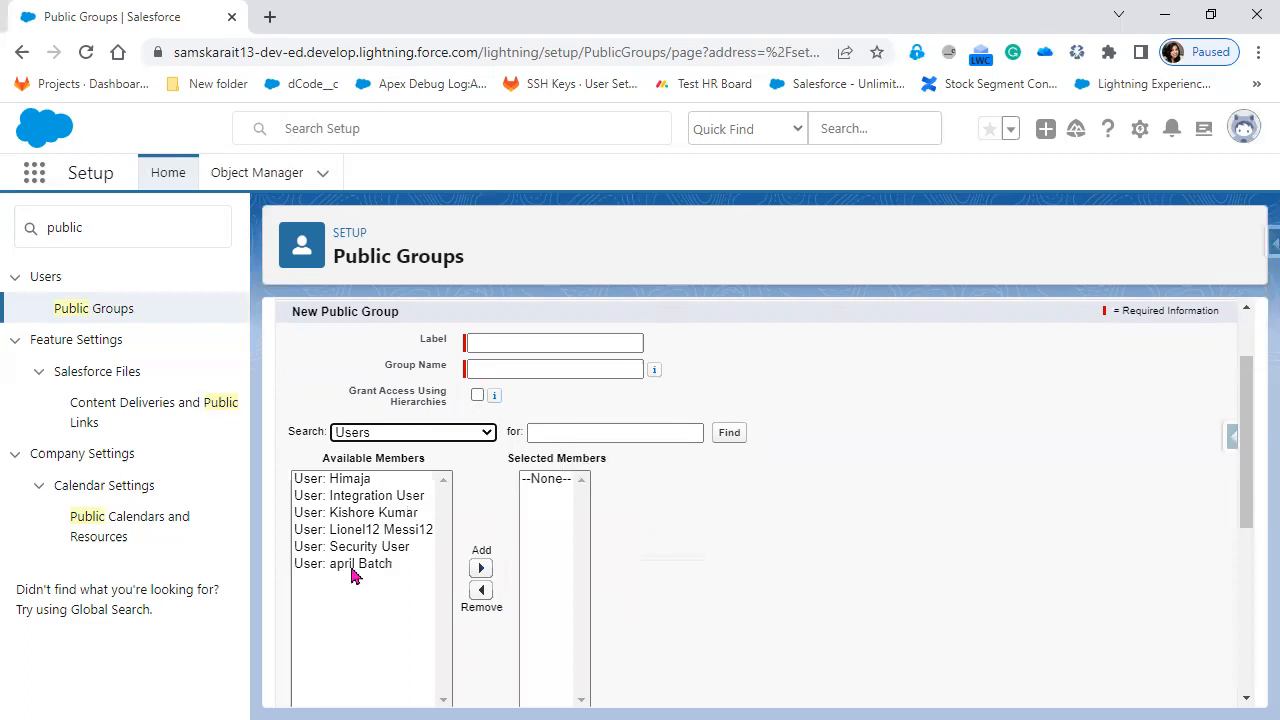
{"action": "left_click", "coordinate": [376, 512]}
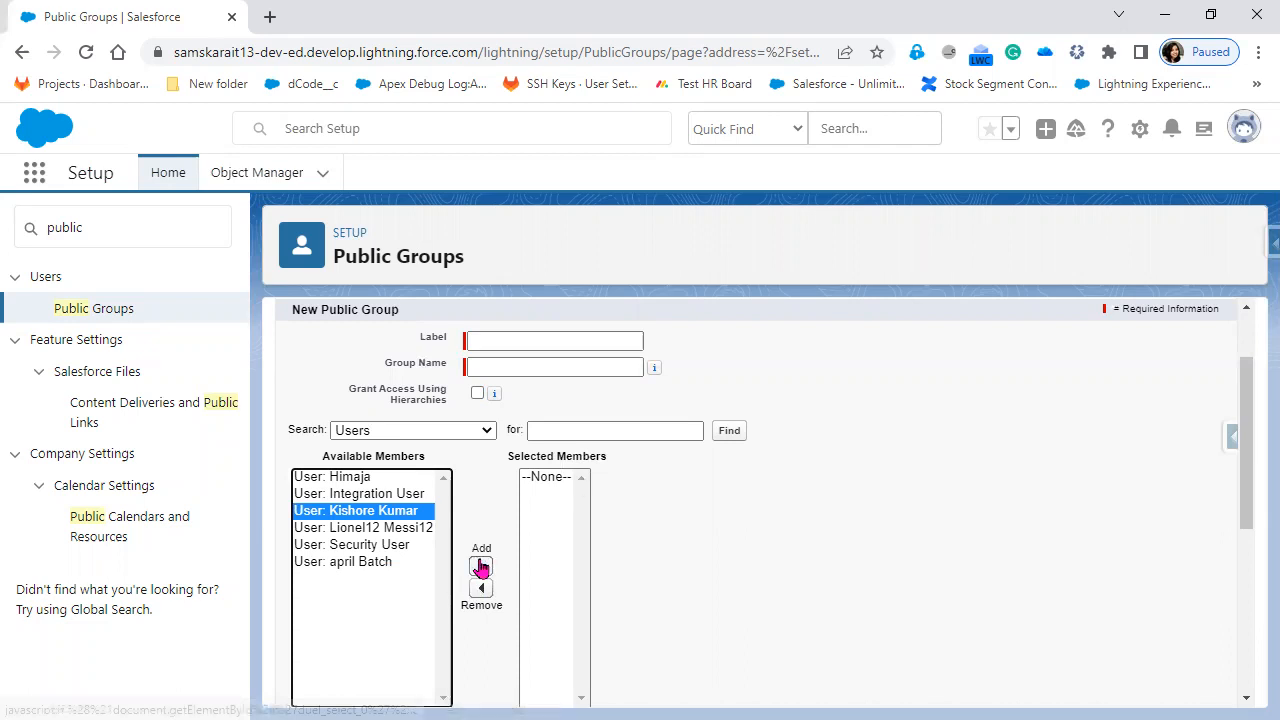
{"action": "left_click", "coordinate": [481, 567]}
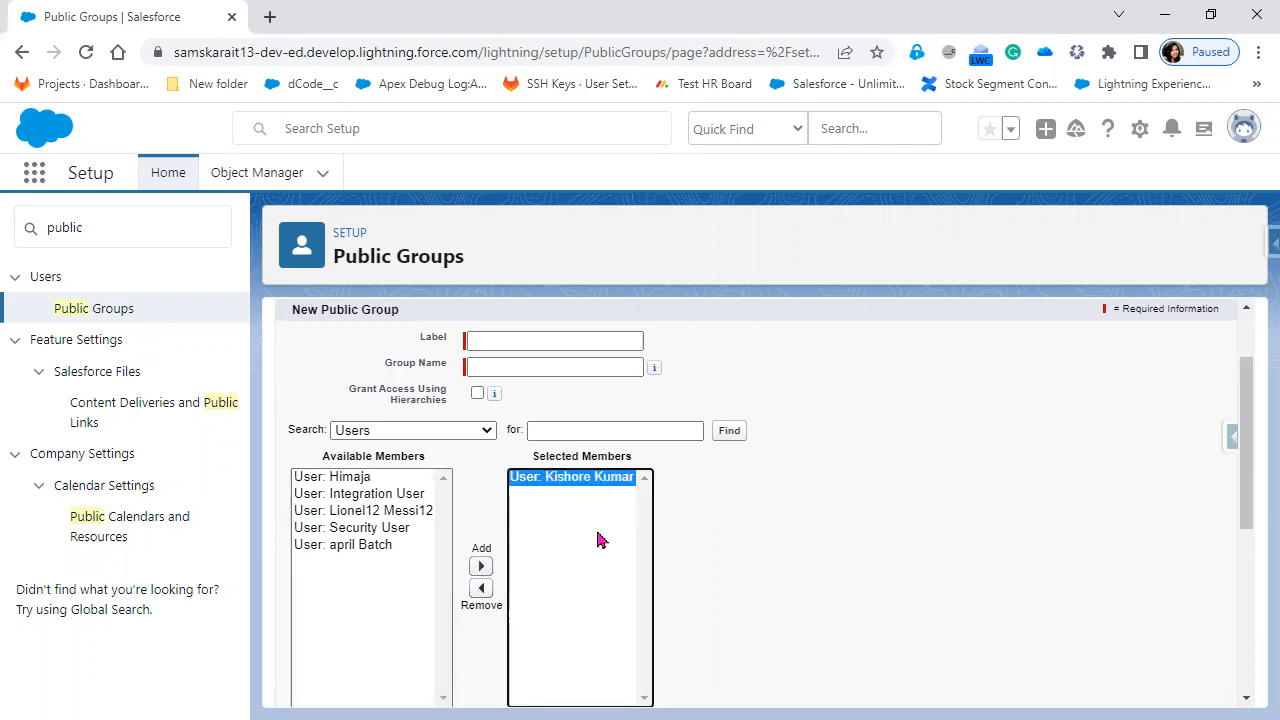
Step: Review the group's delegated administration section, search Setup for "Dele", and open Delegated Administration in a separate browser tab
{"action": "scroll", "coordinate": [617, 490], "scroll_direction": "down", "scroll_amount": 2}
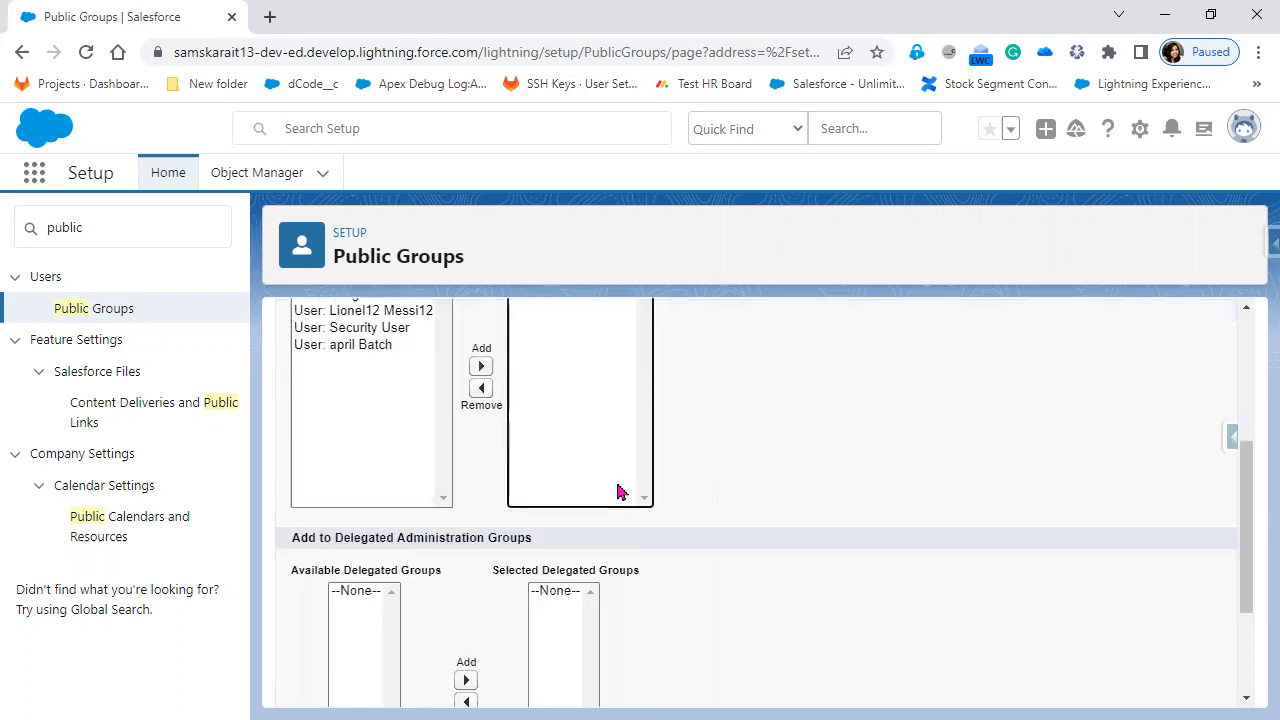
{"action": "scroll", "coordinate": [580, 525], "scroll_direction": "down", "scroll_amount": 1}
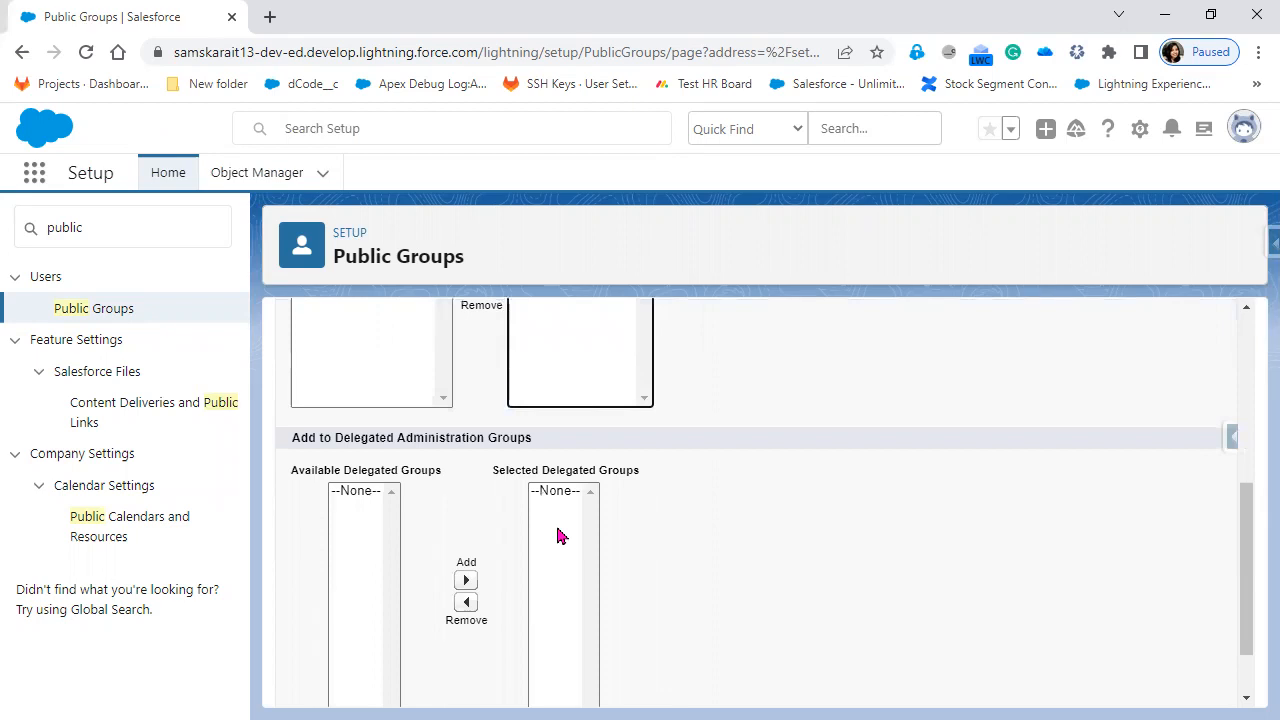
{"action": "double_click", "coordinate": [67, 233]}
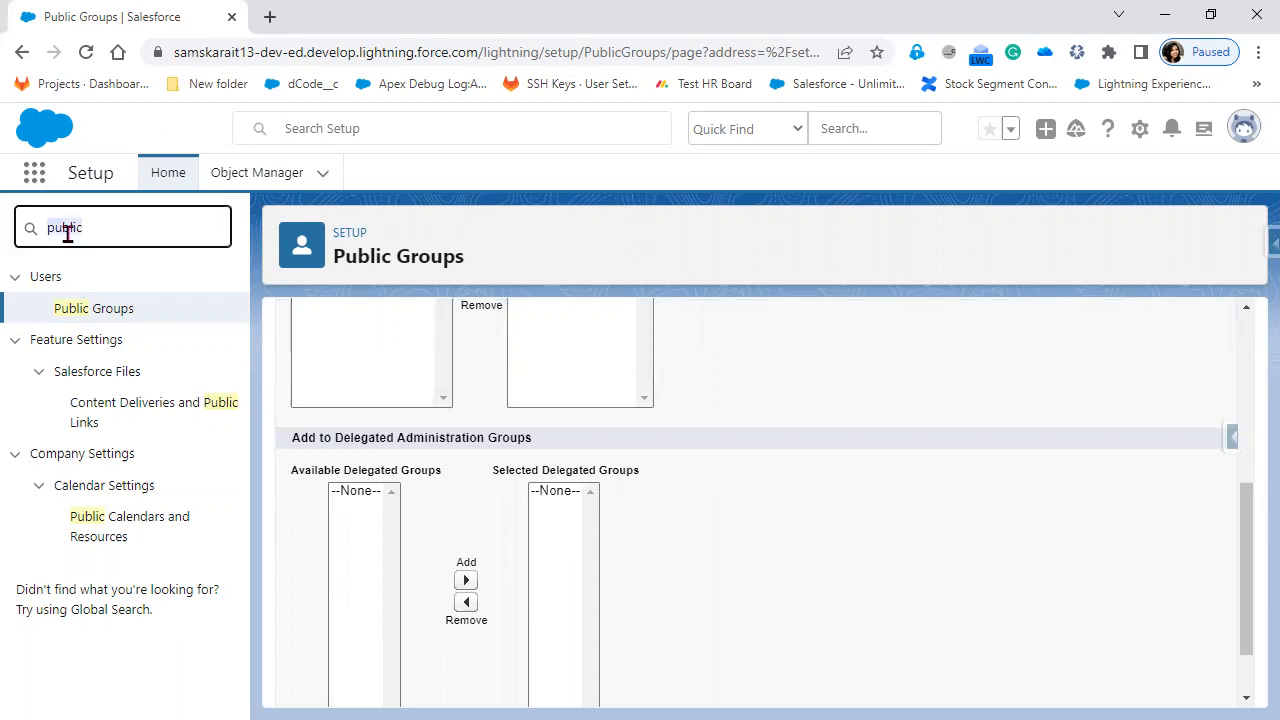
{"action": "type", "text": "De"}
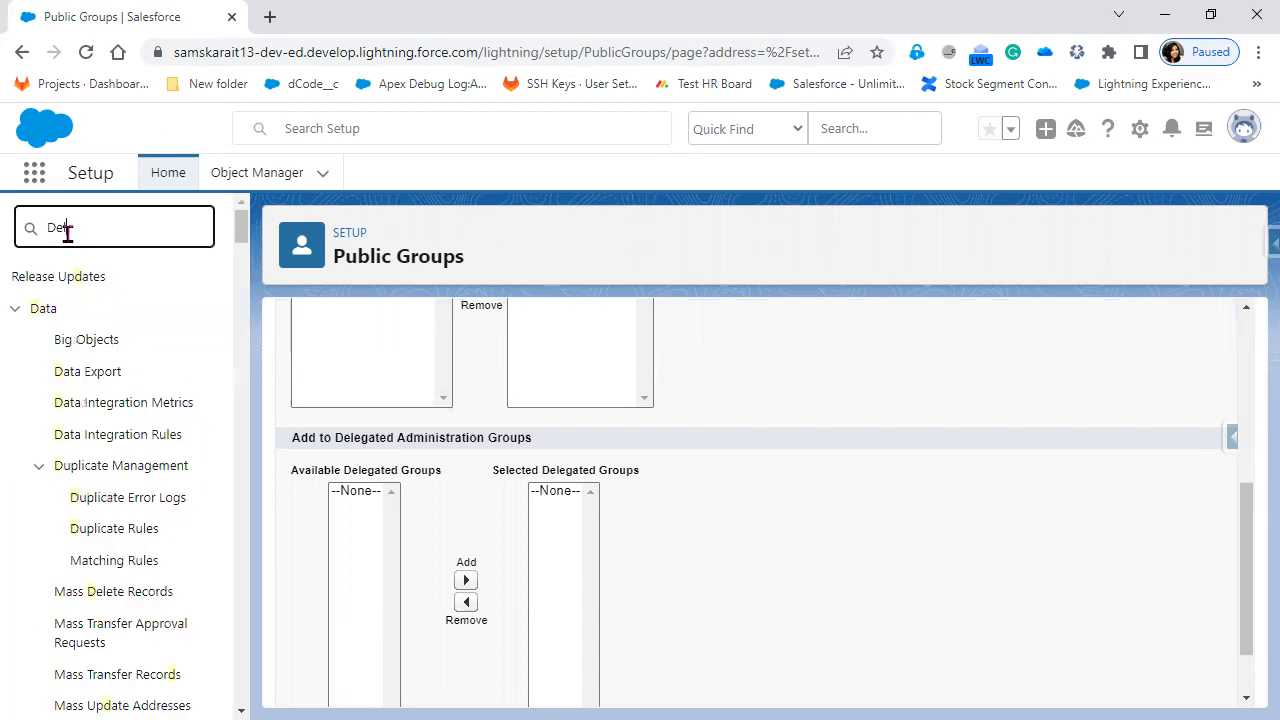
{"action": "type", "text": "le"}
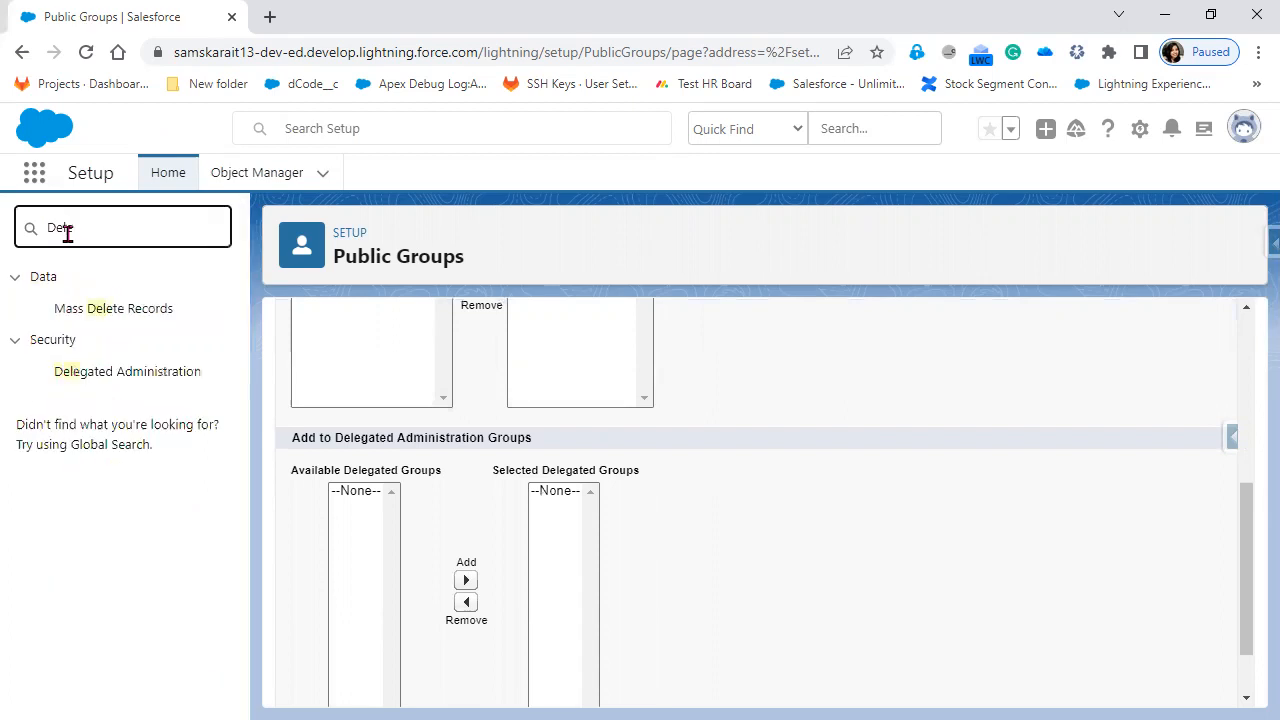
{"action": "left_click", "coordinate": [127, 373], "text": "ctrl"}
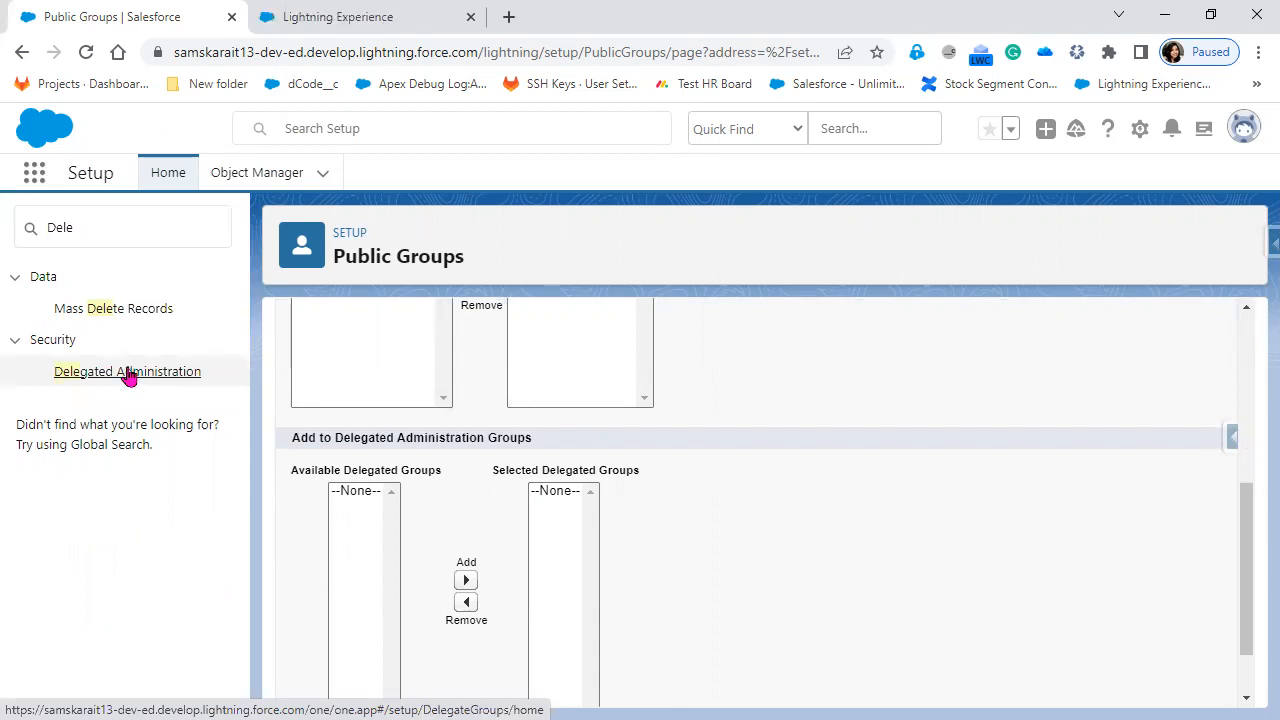
{"action": "left_click", "coordinate": [340, 17]}
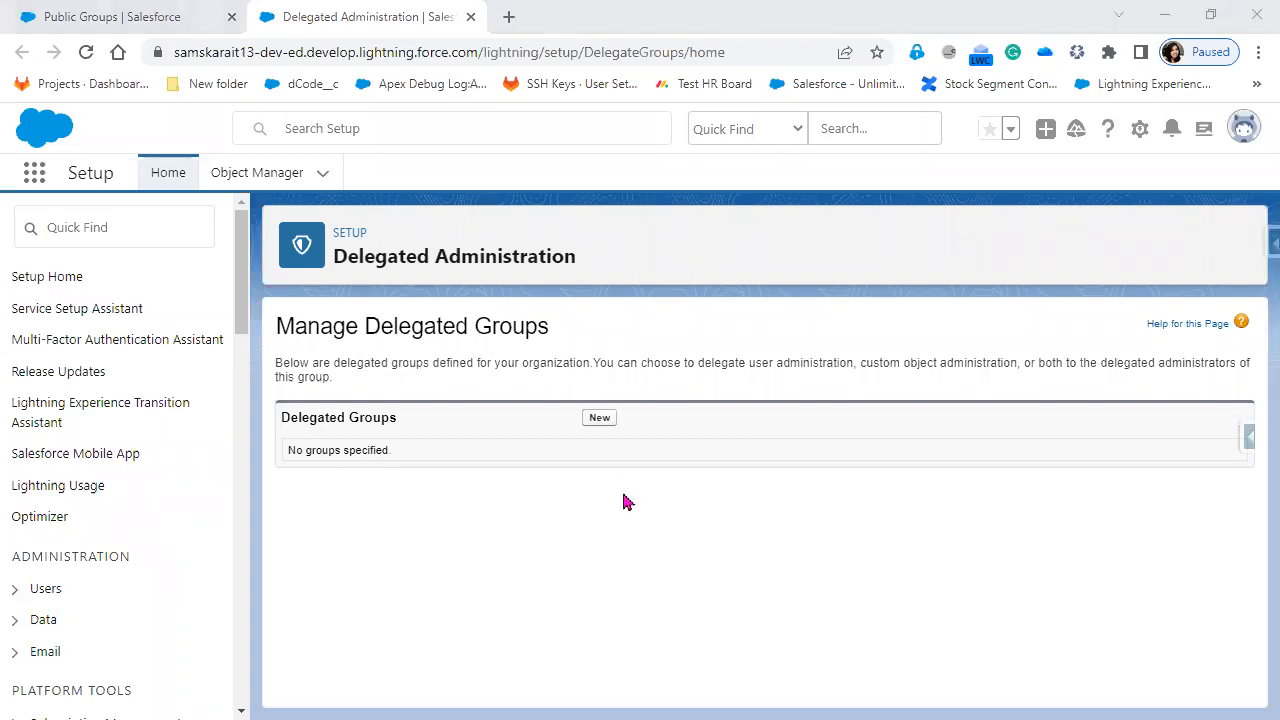
Step: Start a new delegated group and read through the warning about the org's Login Access Policies
{"action": "left_click", "coordinate": [595, 424]}
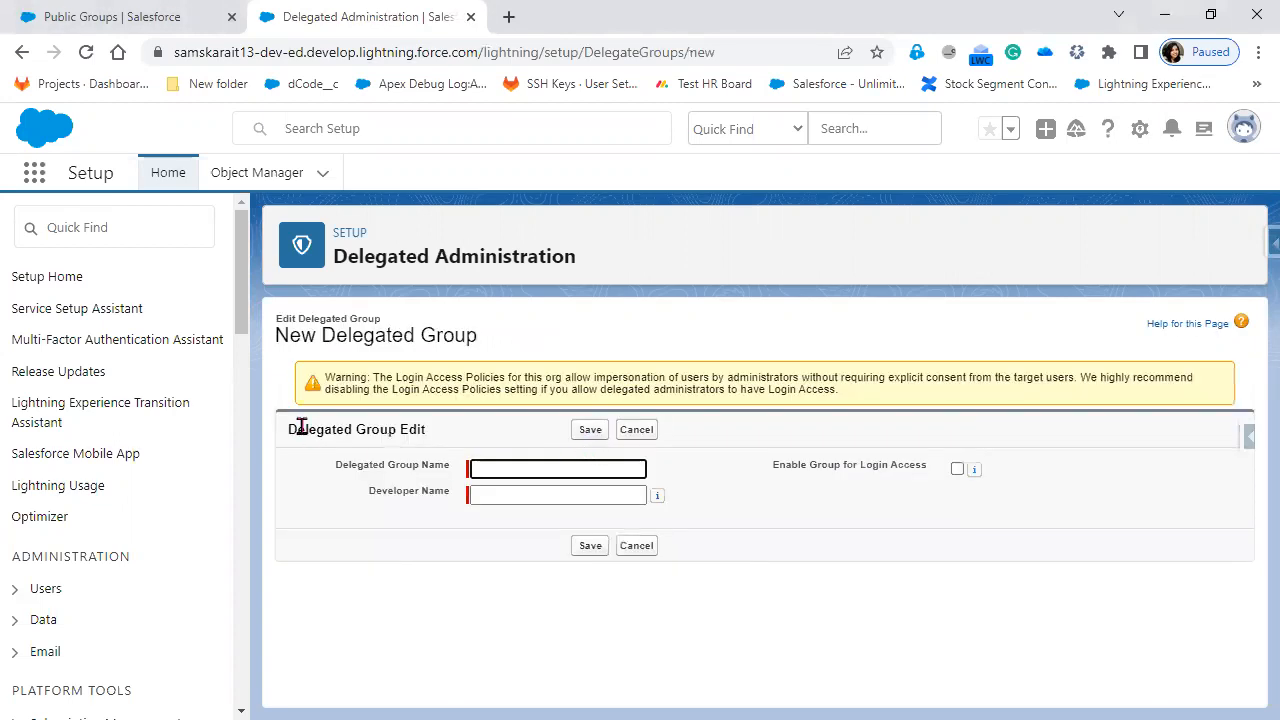
{"action": "left_click", "coordinate": [371, 381]}
{"action": "left_click", "coordinate": [474, 381], "text": "shift"}
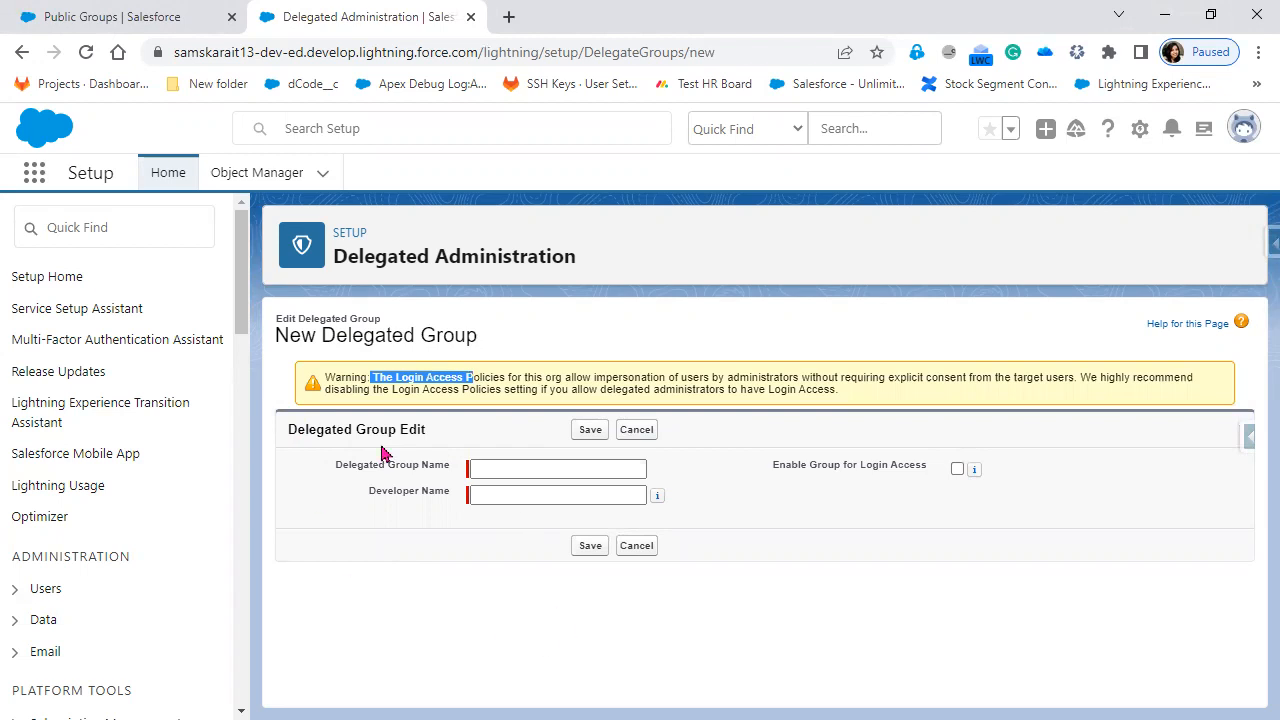
{"action": "left_click", "coordinate": [540, 378]}
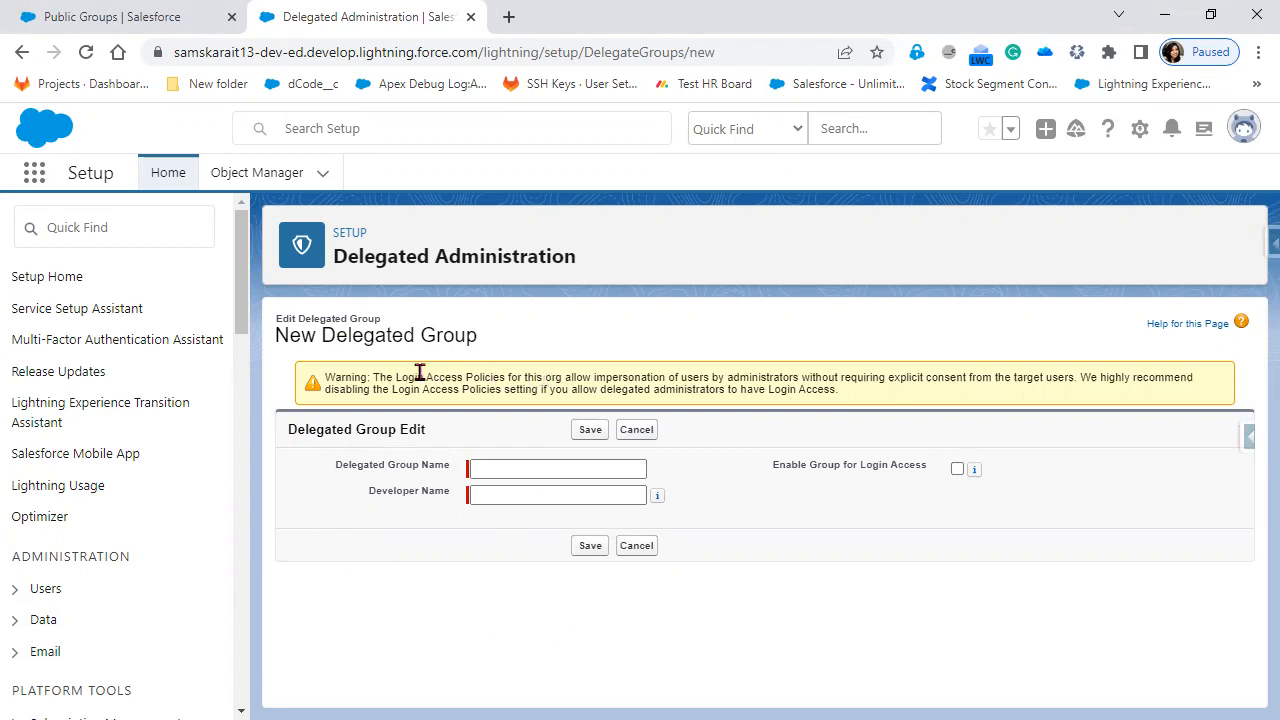
{"action": "left_click_drag", "start_coordinate": [368, 378], "coordinate": [596, 376]}
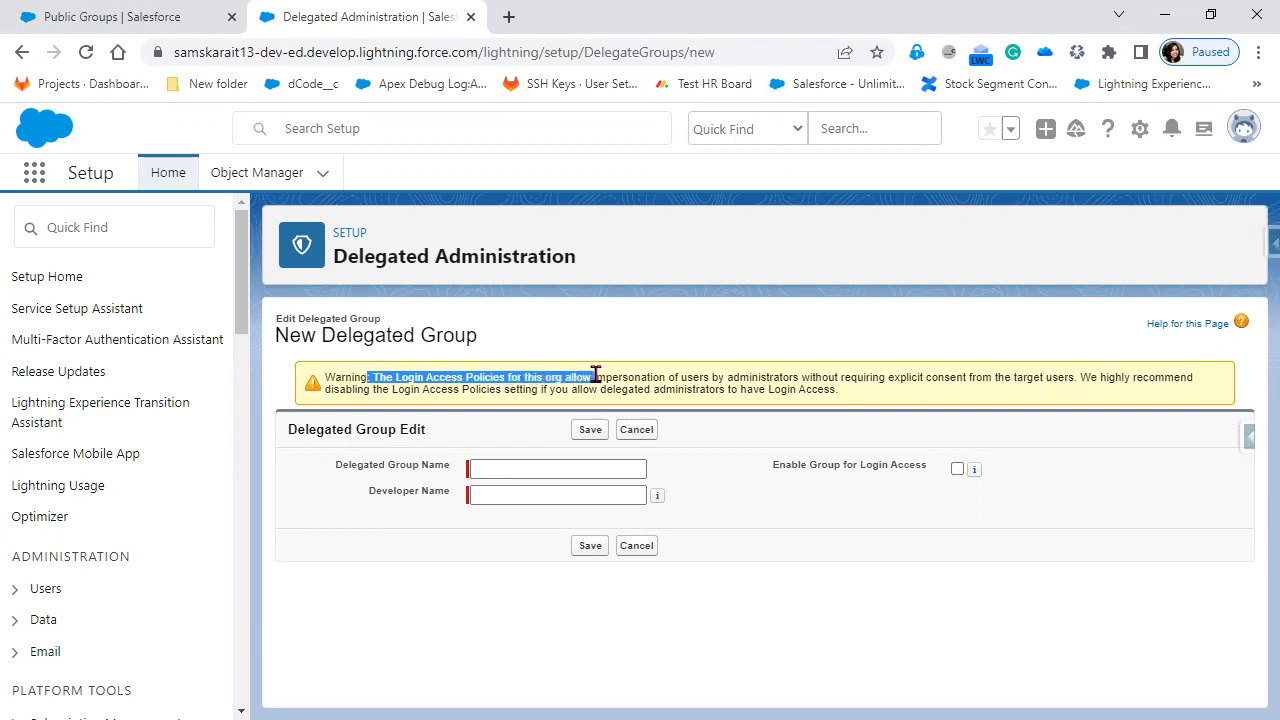
{"action": "left_click_drag", "start_coordinate": [596, 376], "coordinate": [662, 377]}
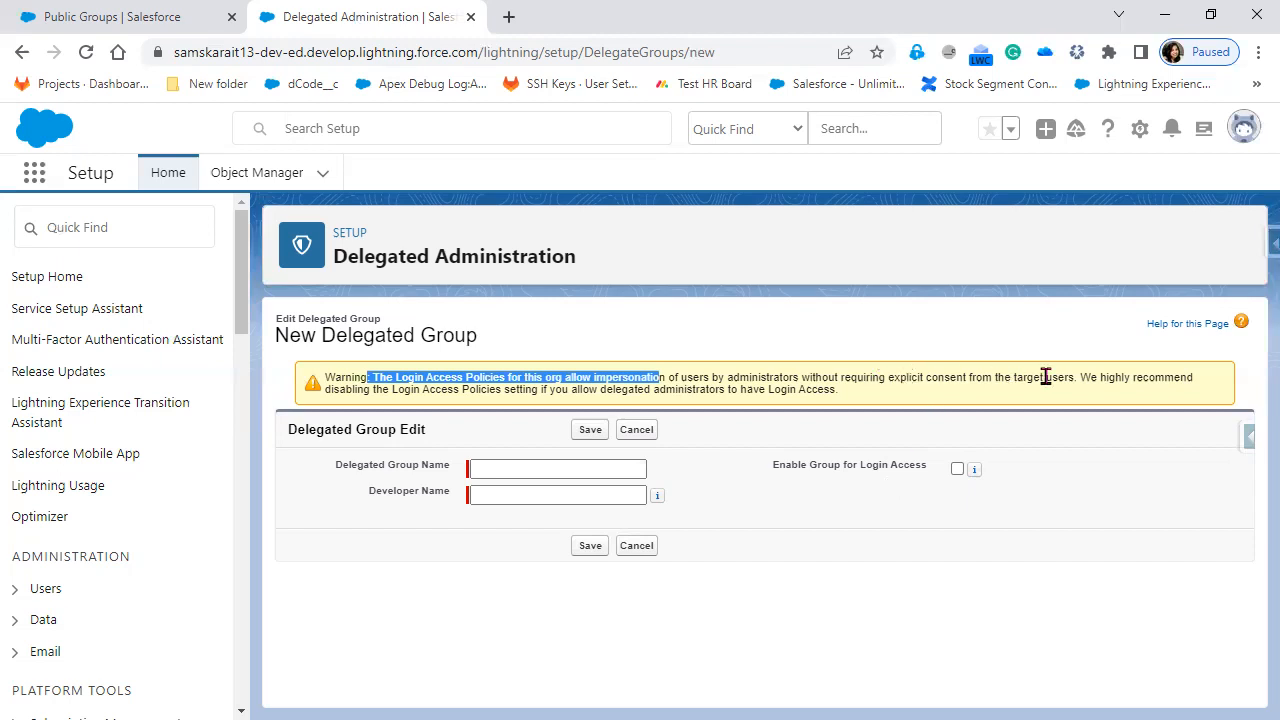
{"action": "left_click_drag", "start_coordinate": [331, 390], "coordinate": [758, 402]}
{"action": "left_click_drag", "start_coordinate": [838, 404], "coordinate": [851, 404]}
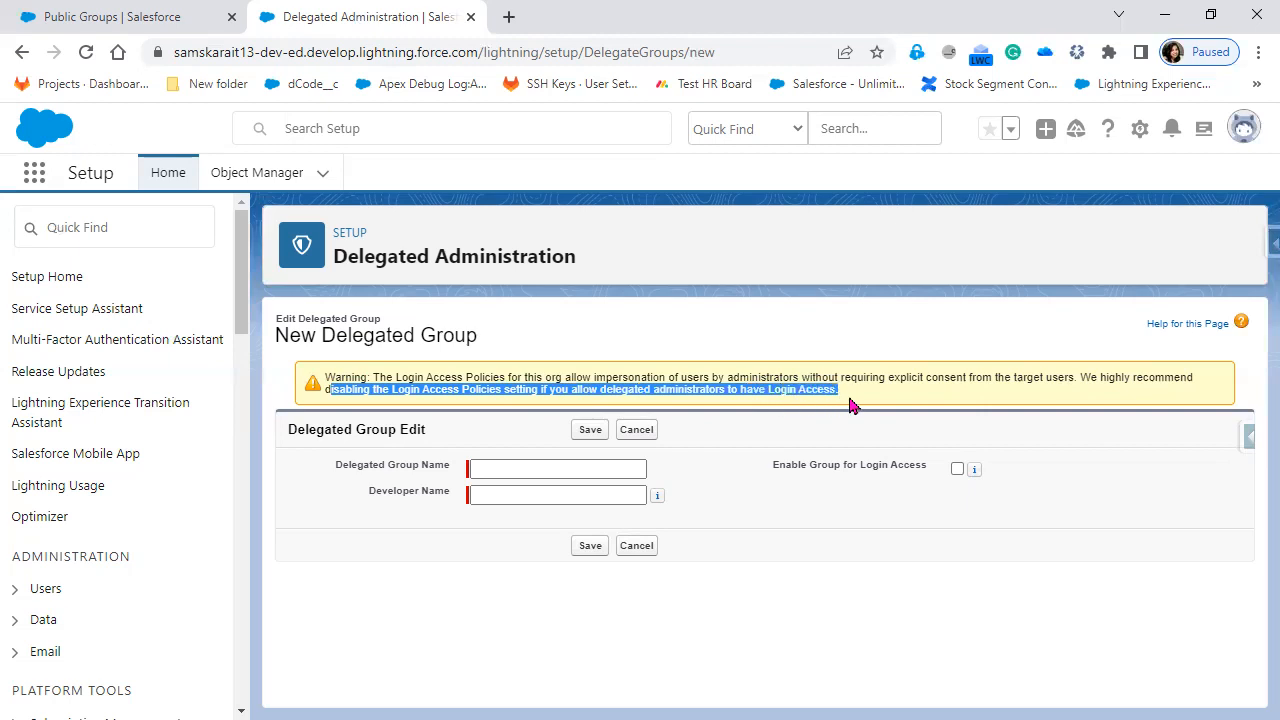
Step: Name the new delegated group DelegatedAdmin, use the same developer name, and save it
{"action": "left_click", "coordinate": [548, 465]}
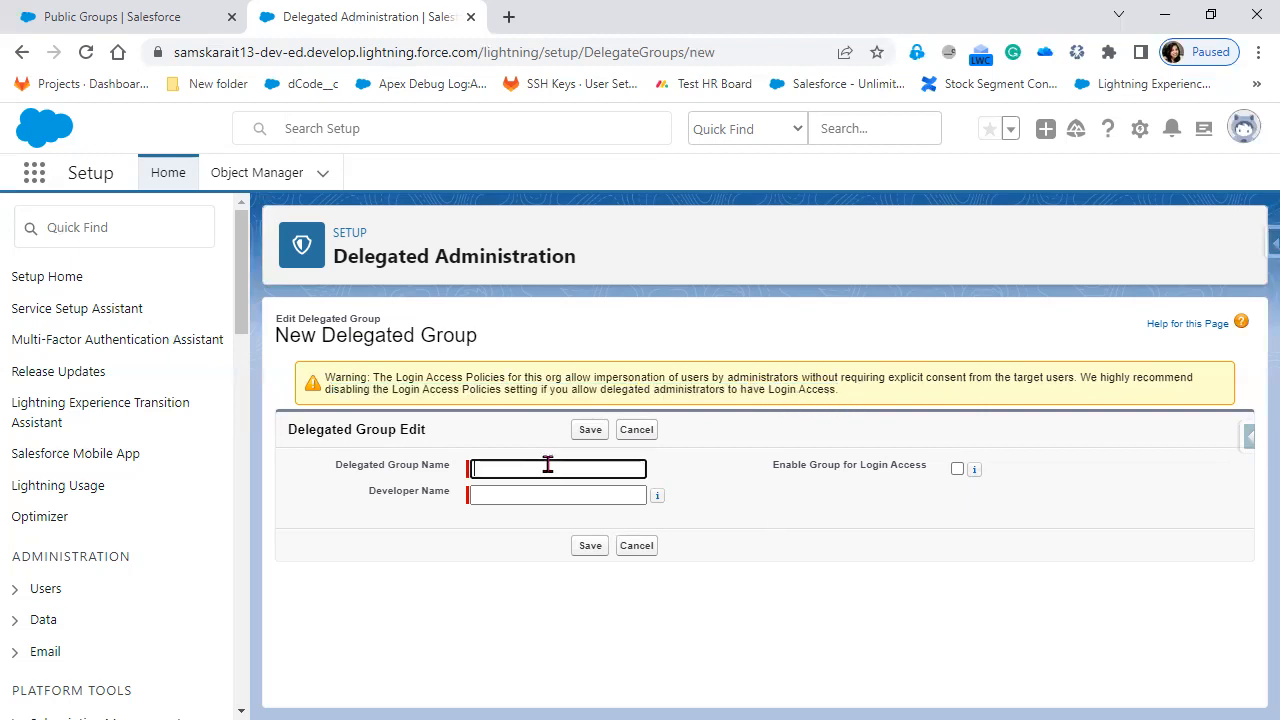
{"action": "type", "text": "DelegatedAdmin"}
{"action": "key", "text": "Tab"}
{"action": "left_click", "coordinate": [868, 463]}
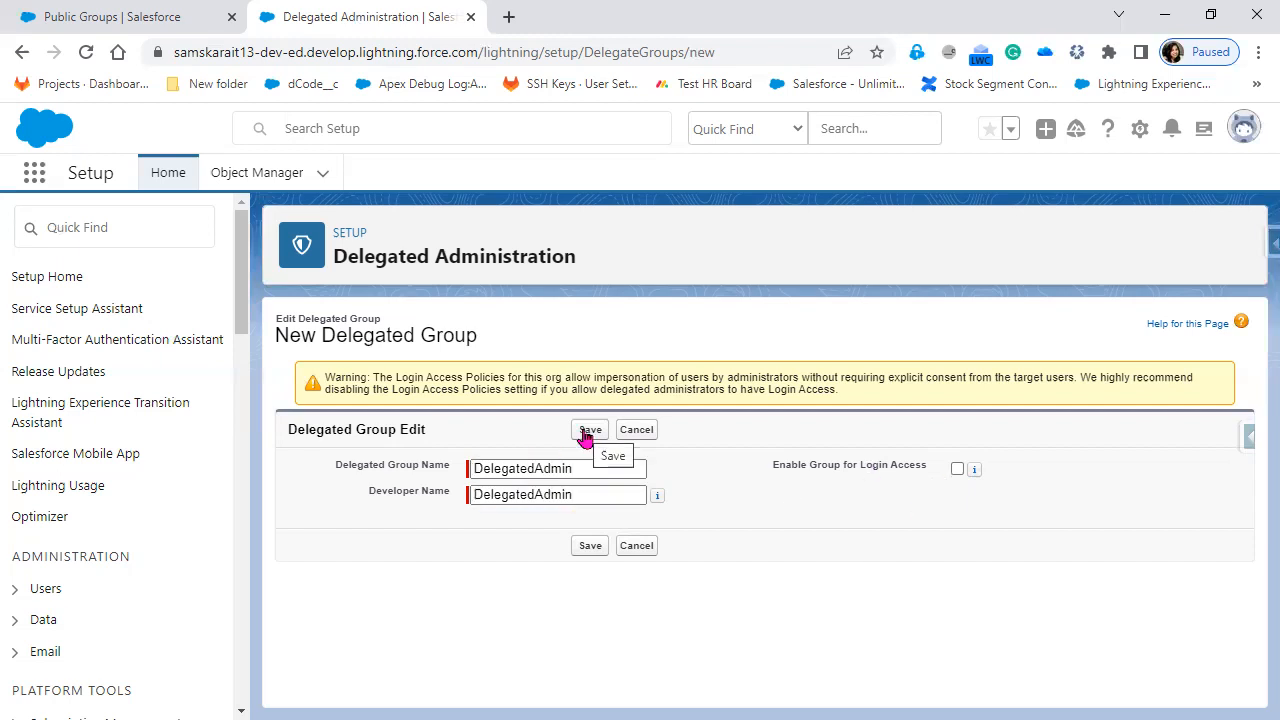
{"action": "left_click", "coordinate": [588, 430]}
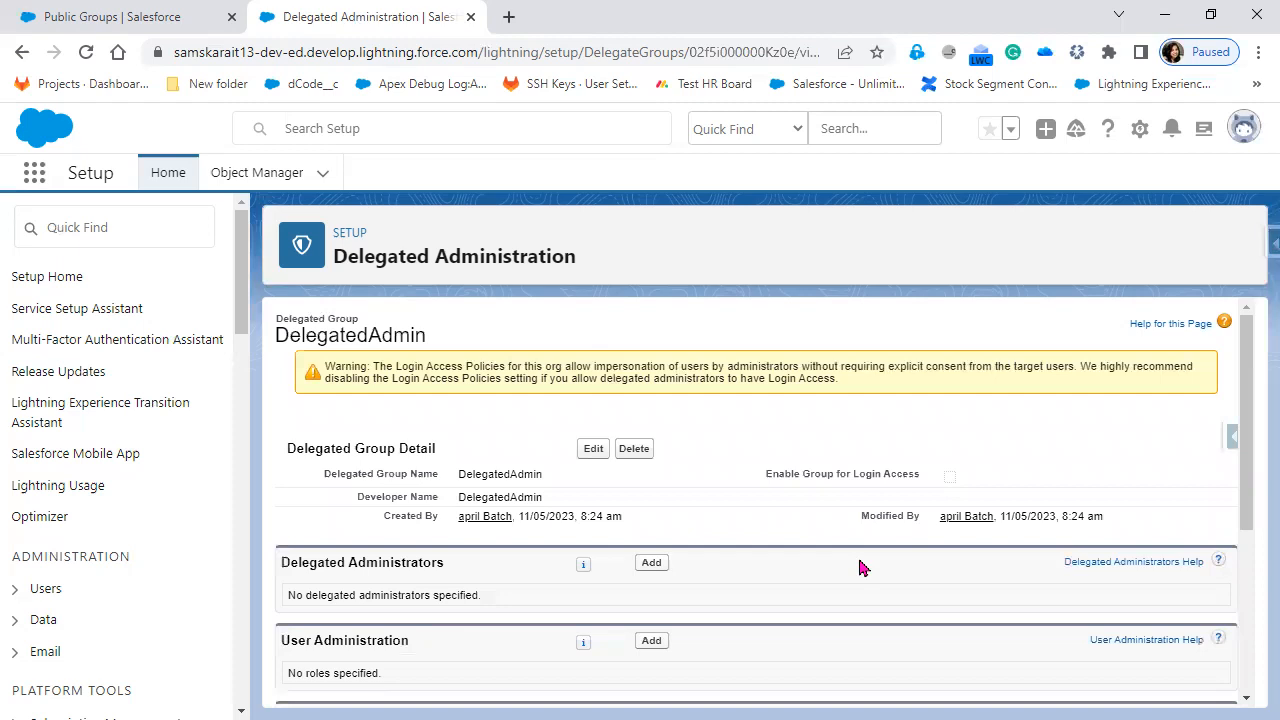
{"action": "scroll", "coordinate": [770, 578], "scroll_direction": "down", "scroll_amount": 1}
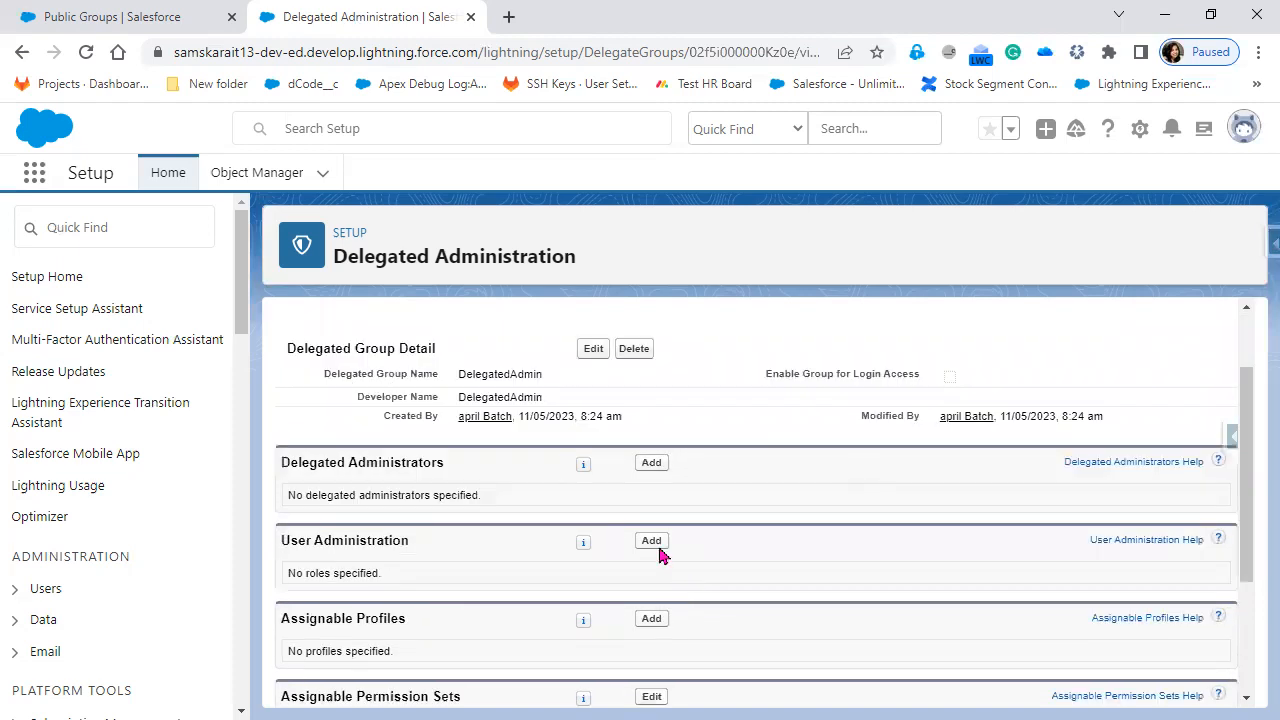
{"action": "left_click", "coordinate": [651, 541]}
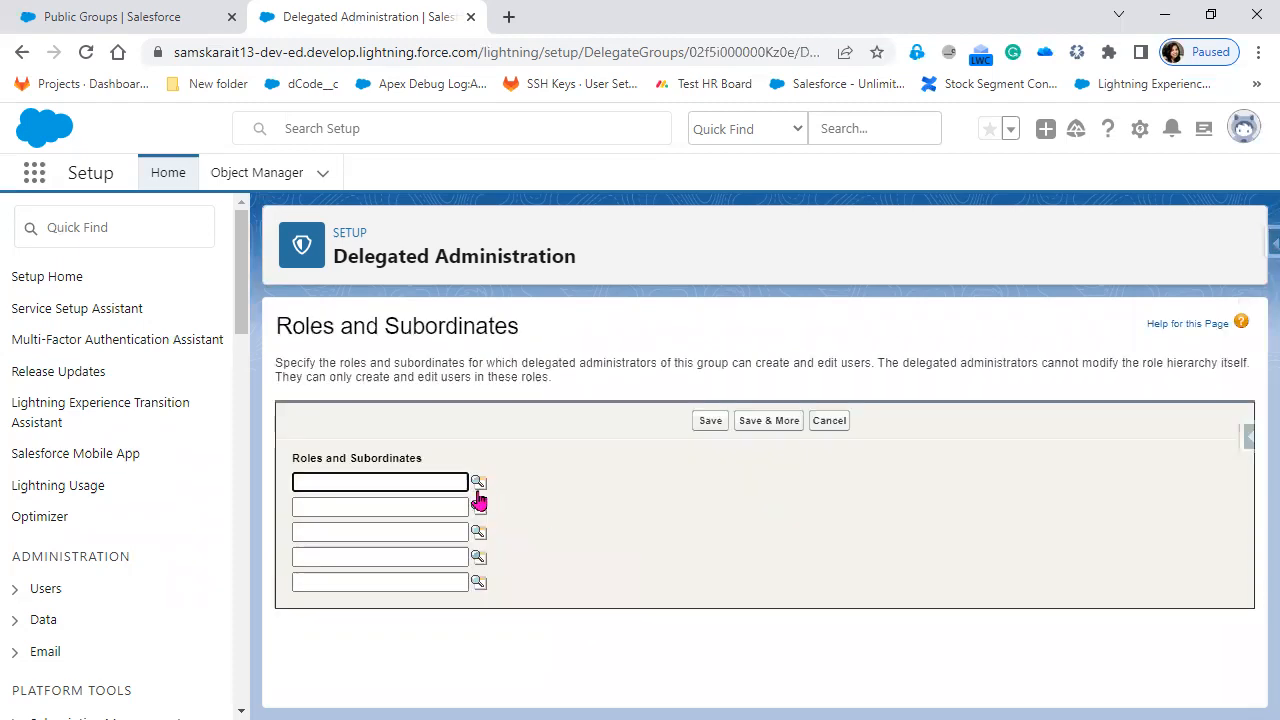
{"action": "left_click", "coordinate": [478, 488]}
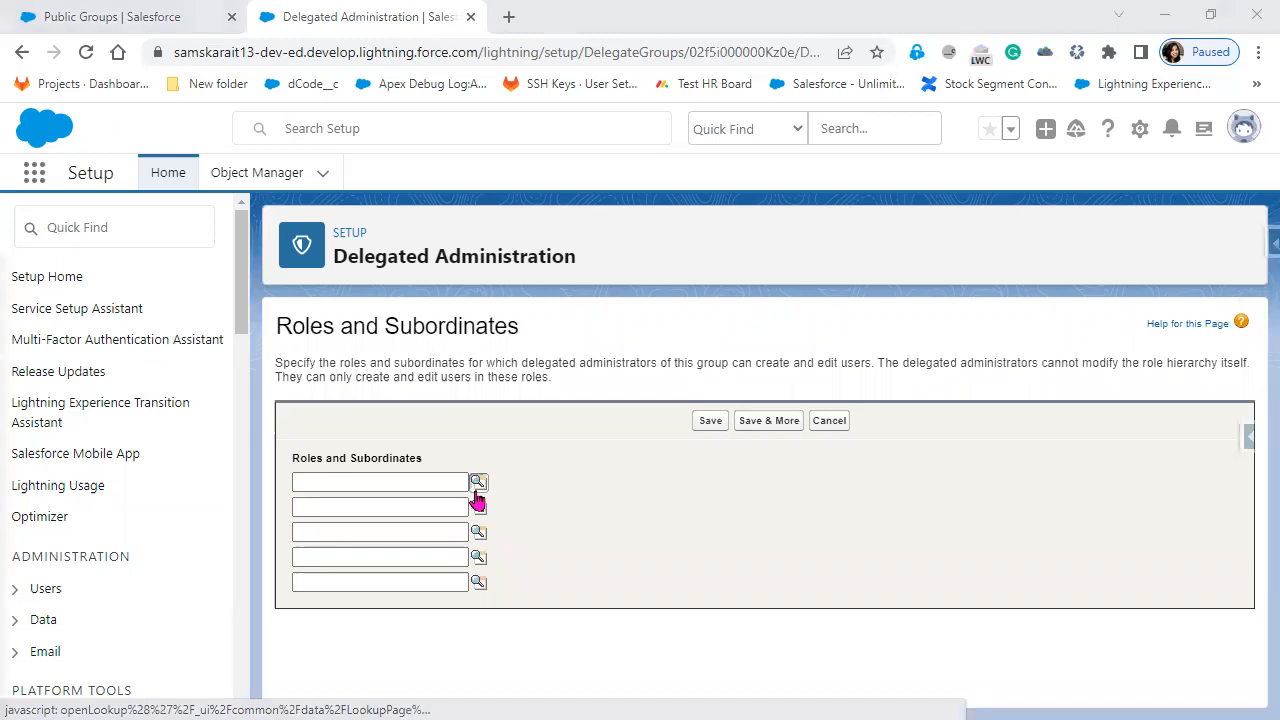
{"action": "left_click", "coordinate": [828, 421]}
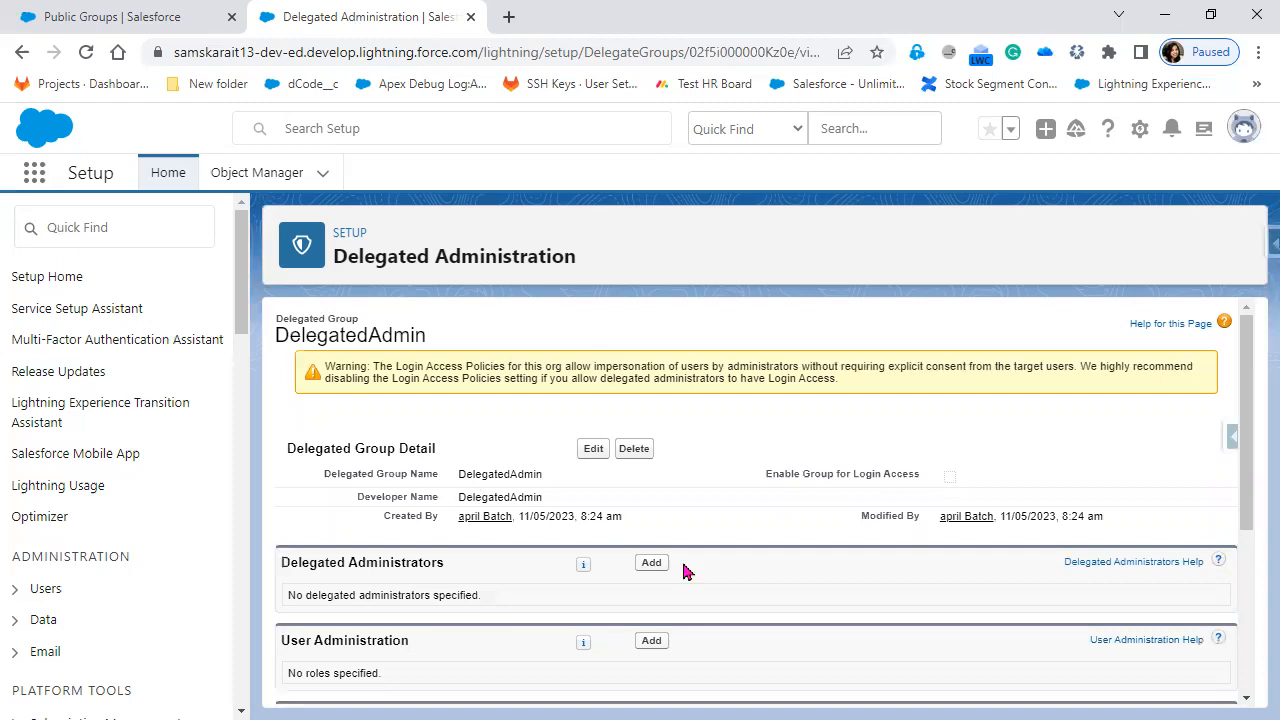
Step: Add the recently viewed user with the CTO role as a delegated administrator of the DelegatedAdmin group and save
{"action": "scroll", "coordinate": [335, 440], "scroll_direction": "down", "scroll_amount": 1}
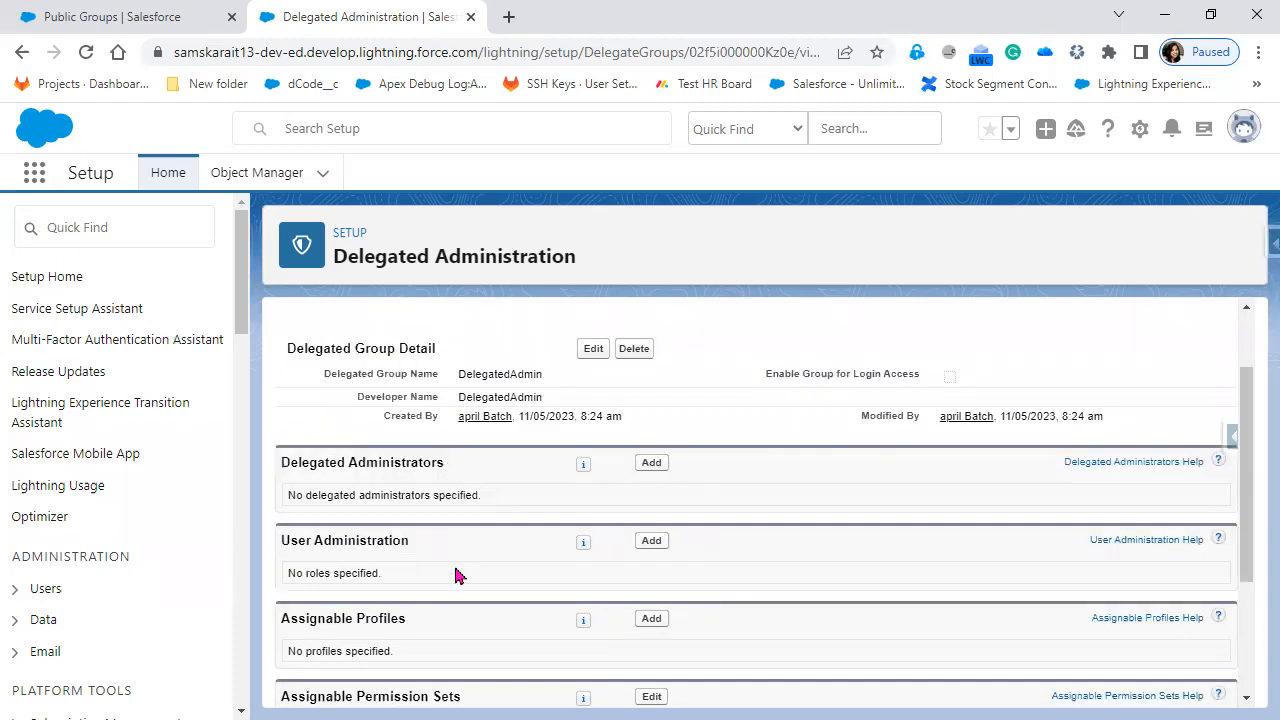
{"action": "scroll", "coordinate": [440, 534], "scroll_direction": "down", "scroll_amount": 1}
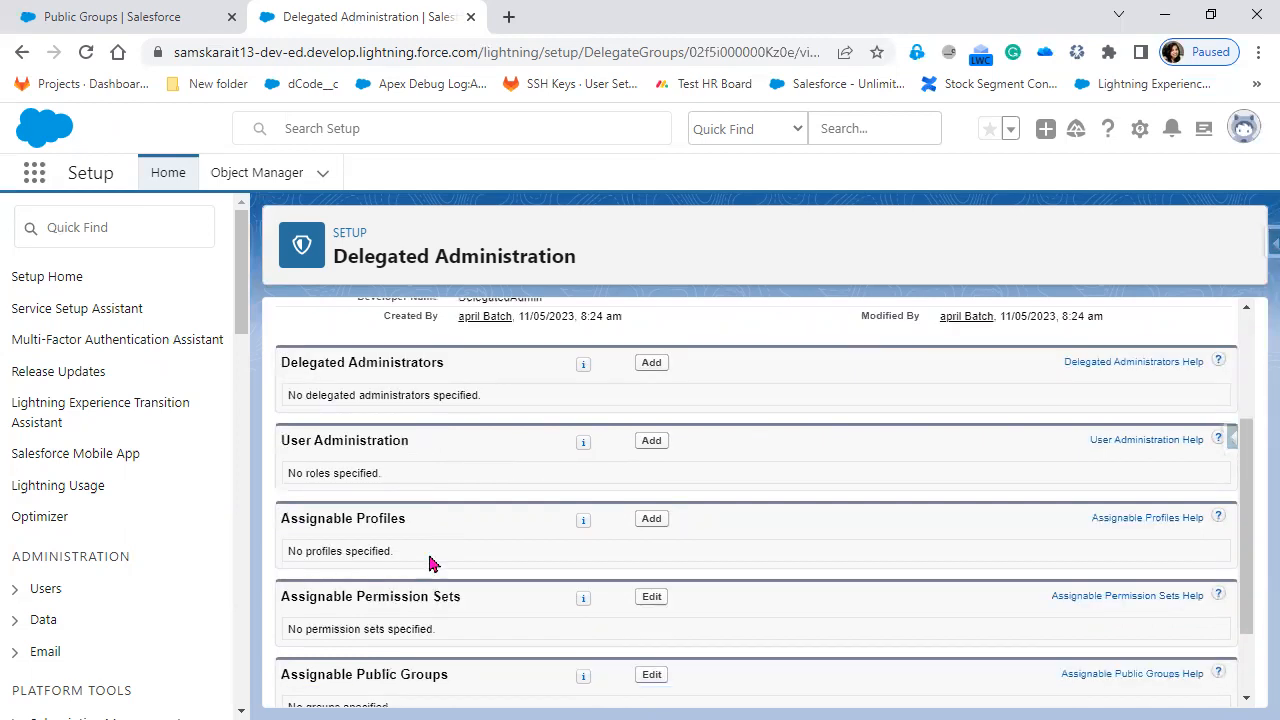
{"action": "scroll", "coordinate": [431, 560], "scroll_direction": "down", "scroll_amount": 1}
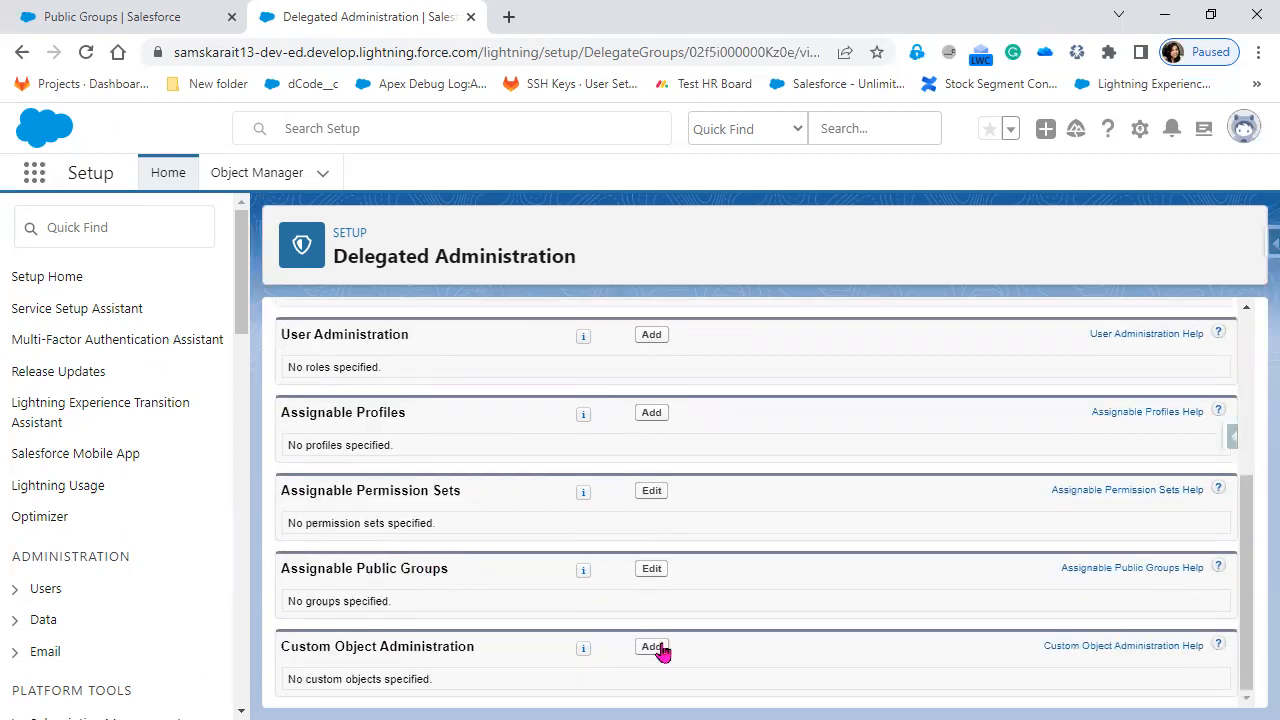
{"action": "scroll", "coordinate": [661, 651], "scroll_direction": "up", "scroll_amount": 2}
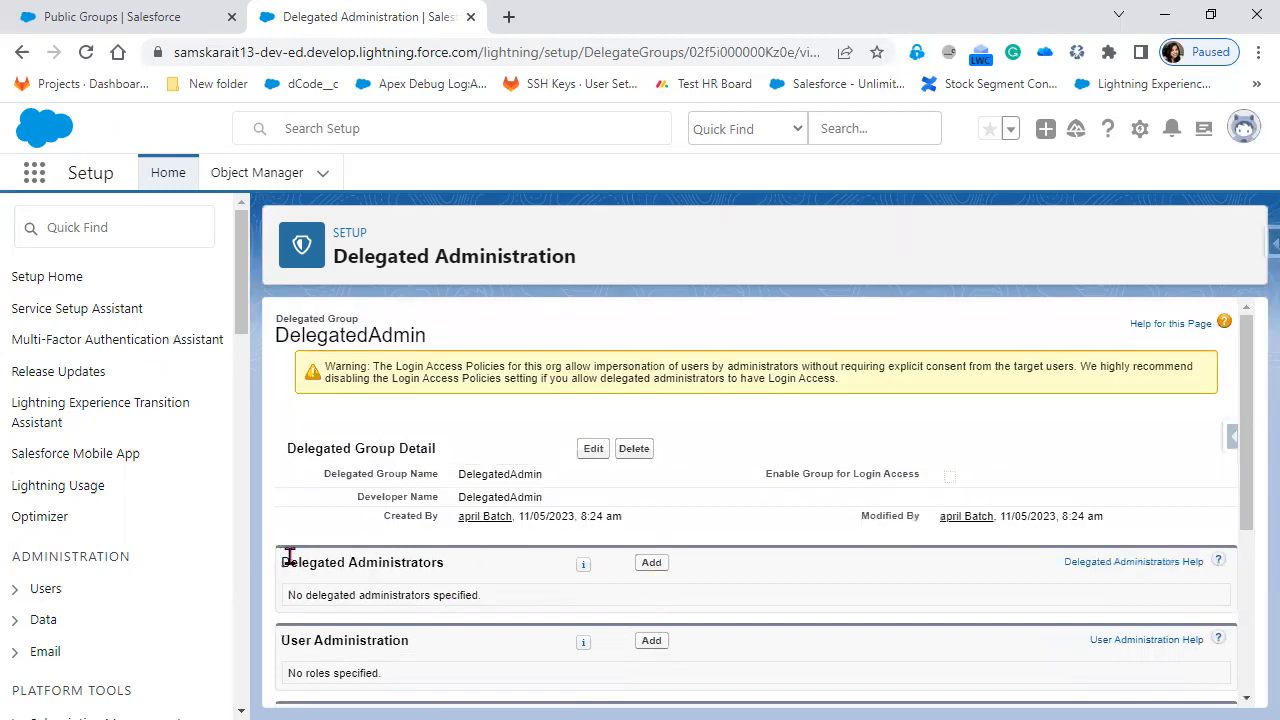
{"action": "double_click", "coordinate": [651, 563]}
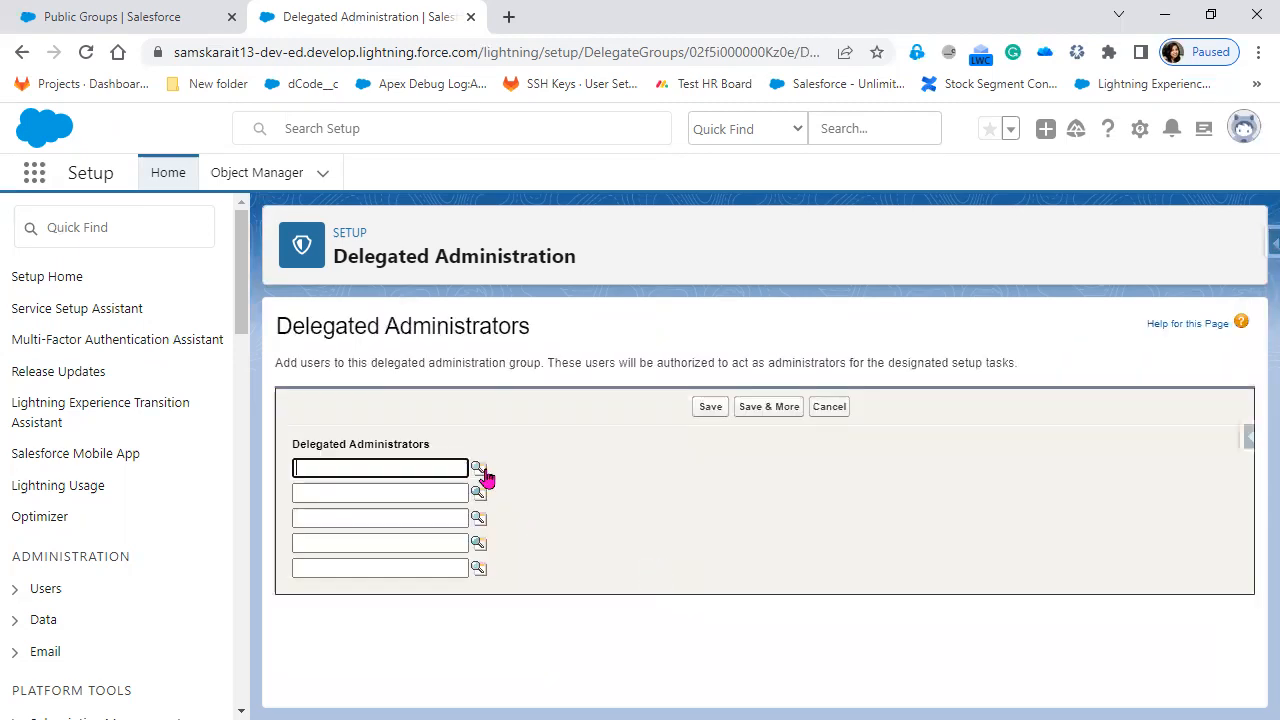
{"action": "left_click", "coordinate": [479, 468]}
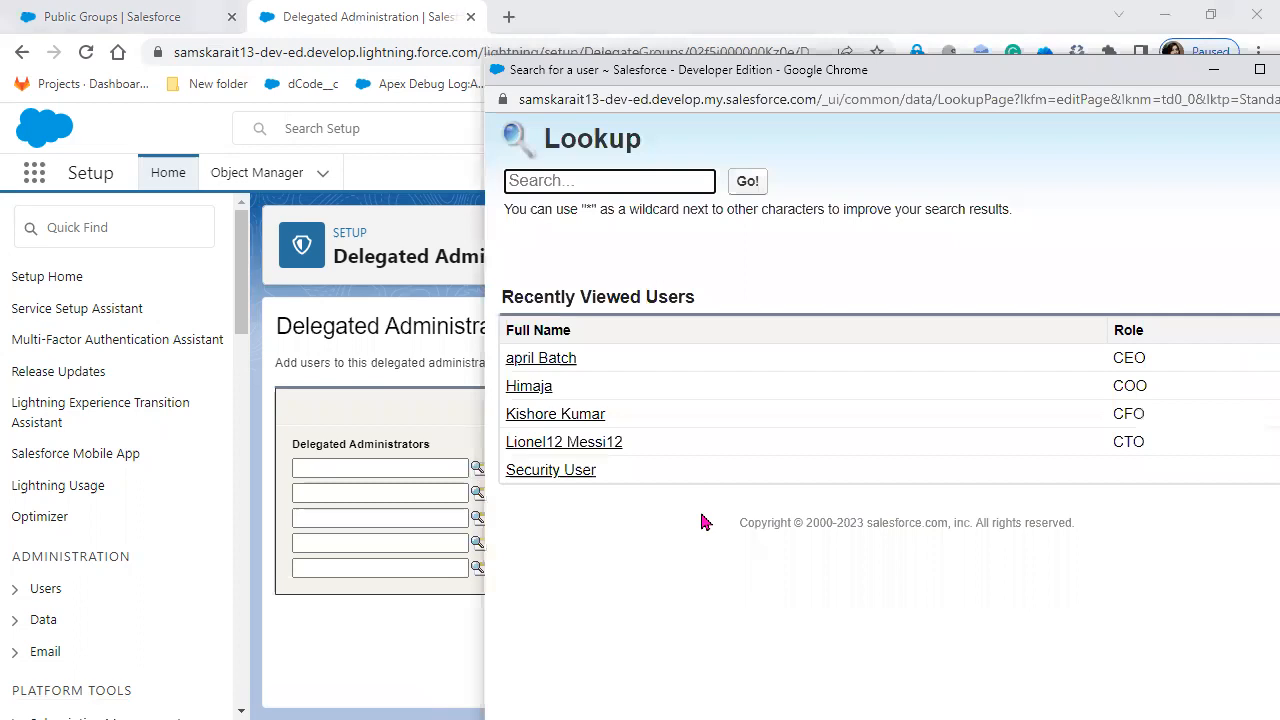
{"action": "left_click", "coordinate": [578, 450]}
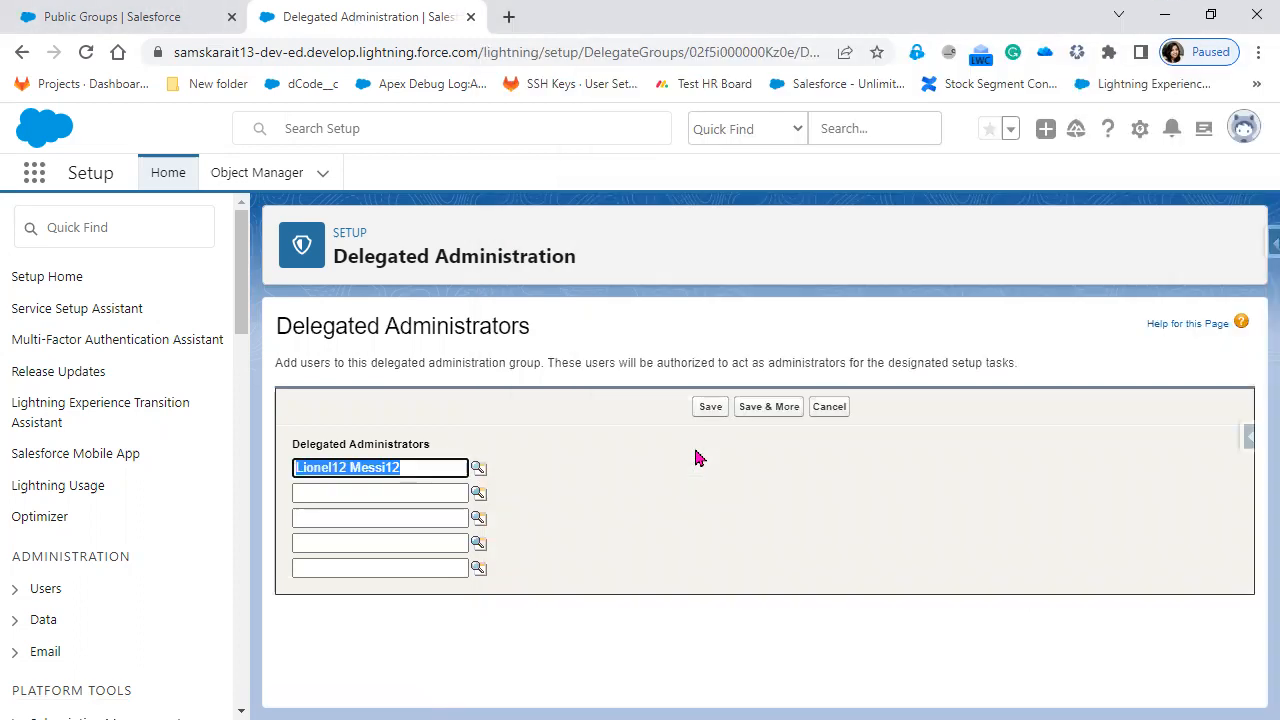
{"action": "left_click", "coordinate": [711, 407]}
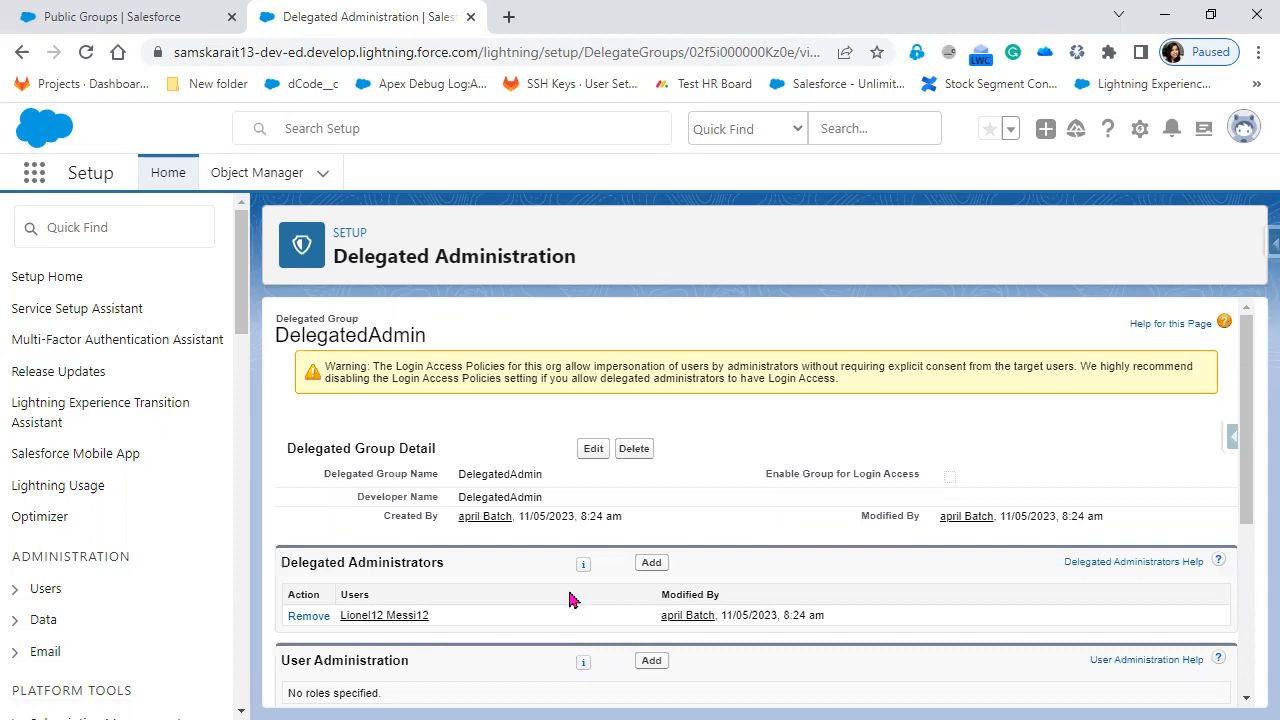
Step: Start adding roles under User Administration, choose CEO as the first role, and read what delegated administrators can do for these roles
{"action": "scroll", "coordinate": [570, 598], "scroll_direction": "down", "scroll_amount": 2}
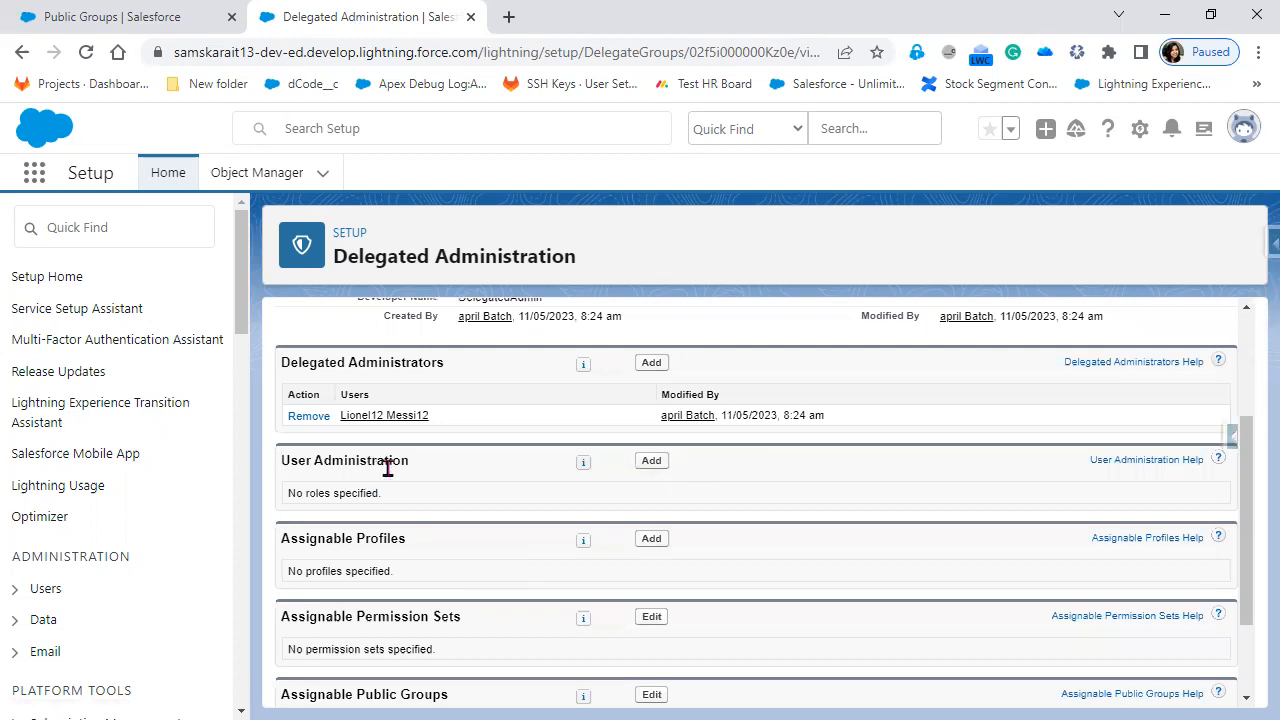
{"action": "left_click", "coordinate": [642, 466]}
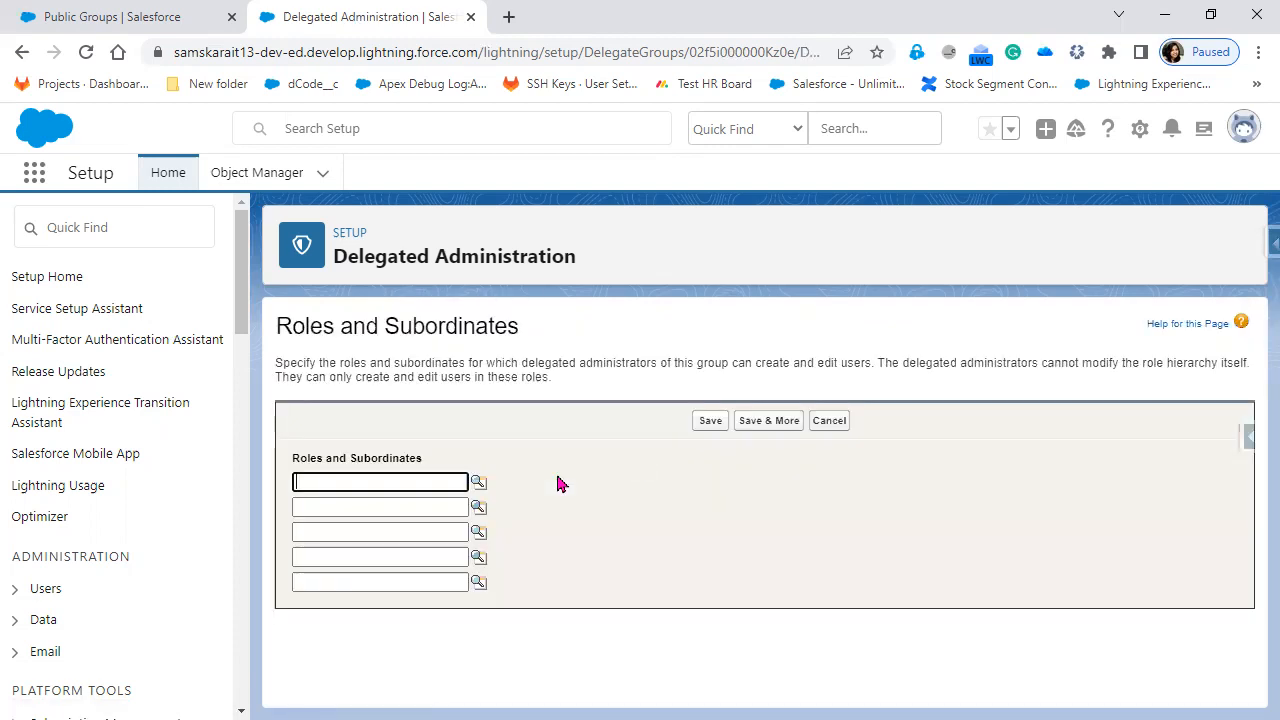
{"action": "left_click", "coordinate": [479, 487]}
{"action": "left_click_drag", "start_coordinate": [340, 362], "coordinate": [506, 363]}
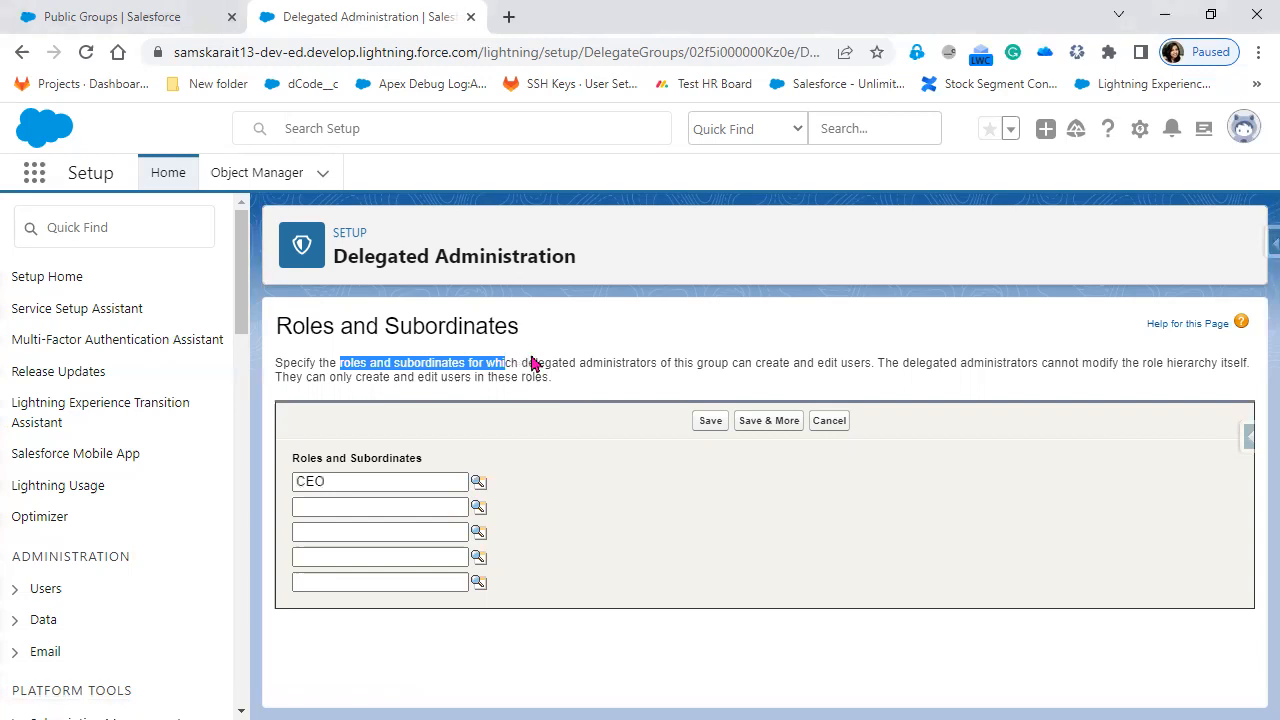
{"action": "left_click", "coordinate": [664, 364]}
{"action": "mouse_move", "coordinate": [521, 363]}
{"action": "left_mouse_down"}
{"action": "mouse_move", "coordinate": [868, 363]}
{"action": "mouse_move", "coordinate": [670, 390]}
{"action": "mouse_move", "coordinate": [505, 362]}
{"action": "left_mouse_up"}
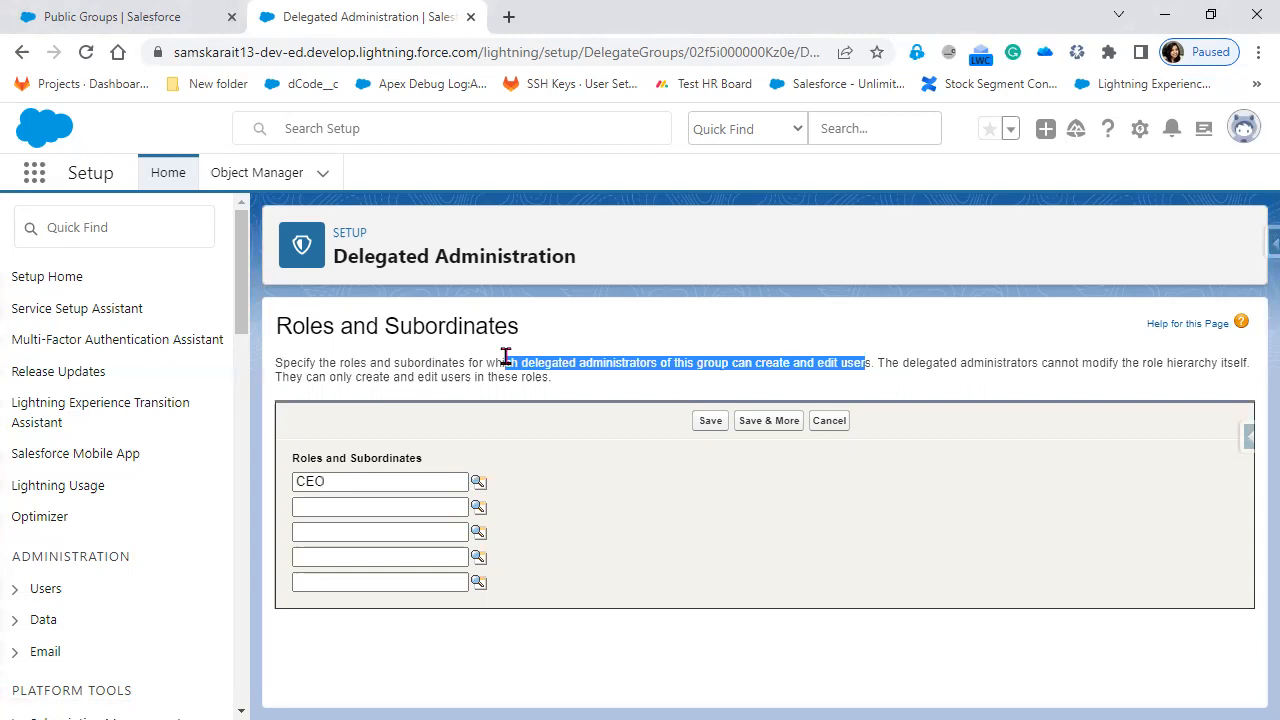
Step: Replace the CEO role with CTO from the full role list, save it, and review the DelegatedAdmin group's details
{"action": "left_click", "coordinate": [476, 490]}
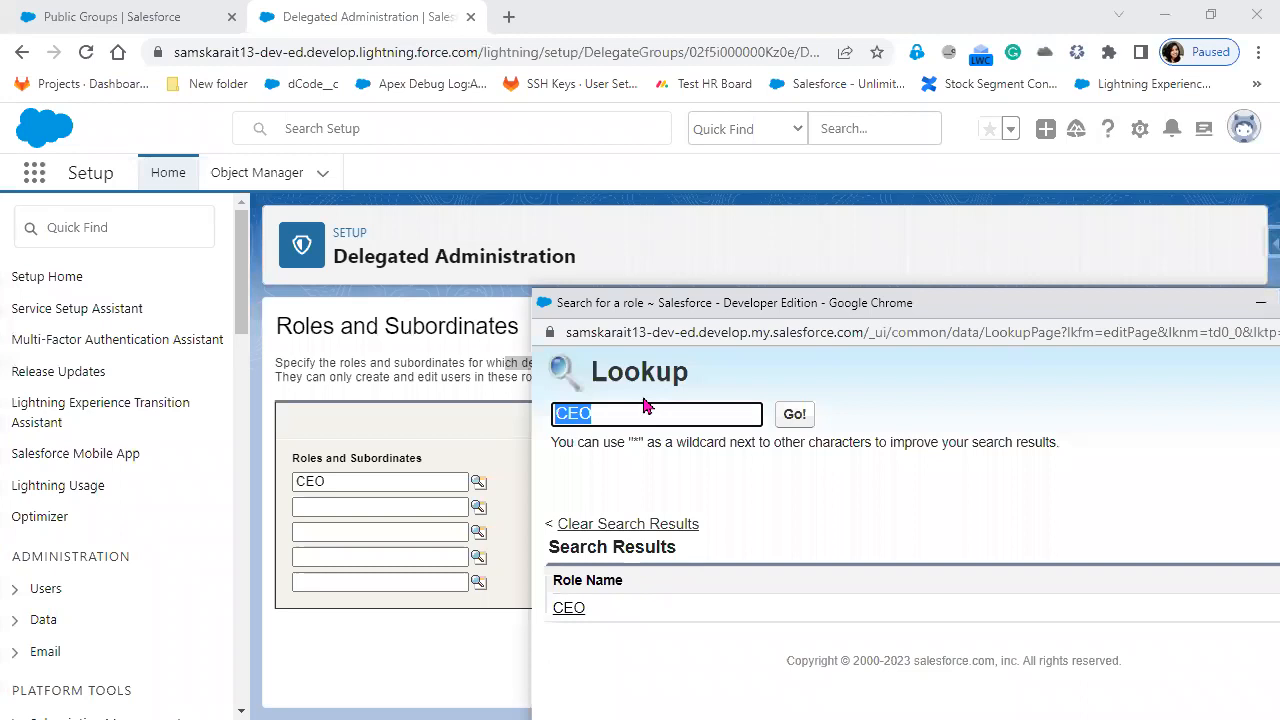
{"action": "key", "text": "BackSpace"}
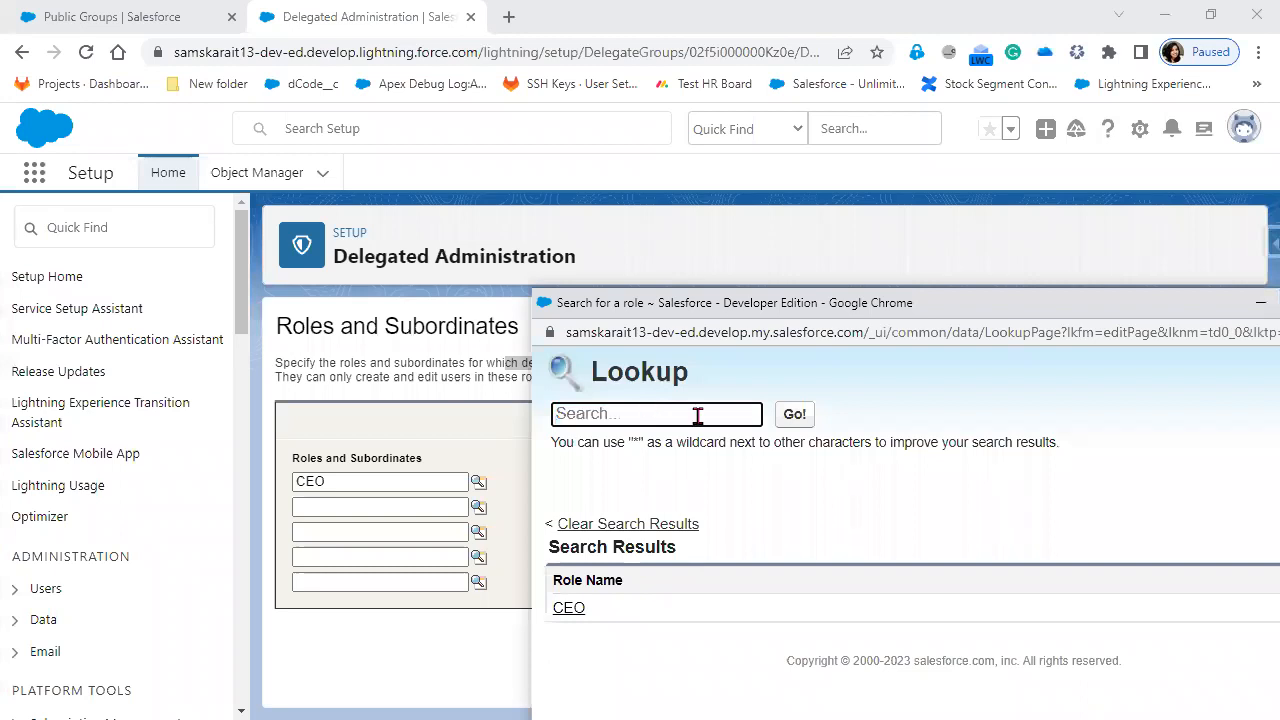
{"action": "left_click", "coordinate": [795, 415]}
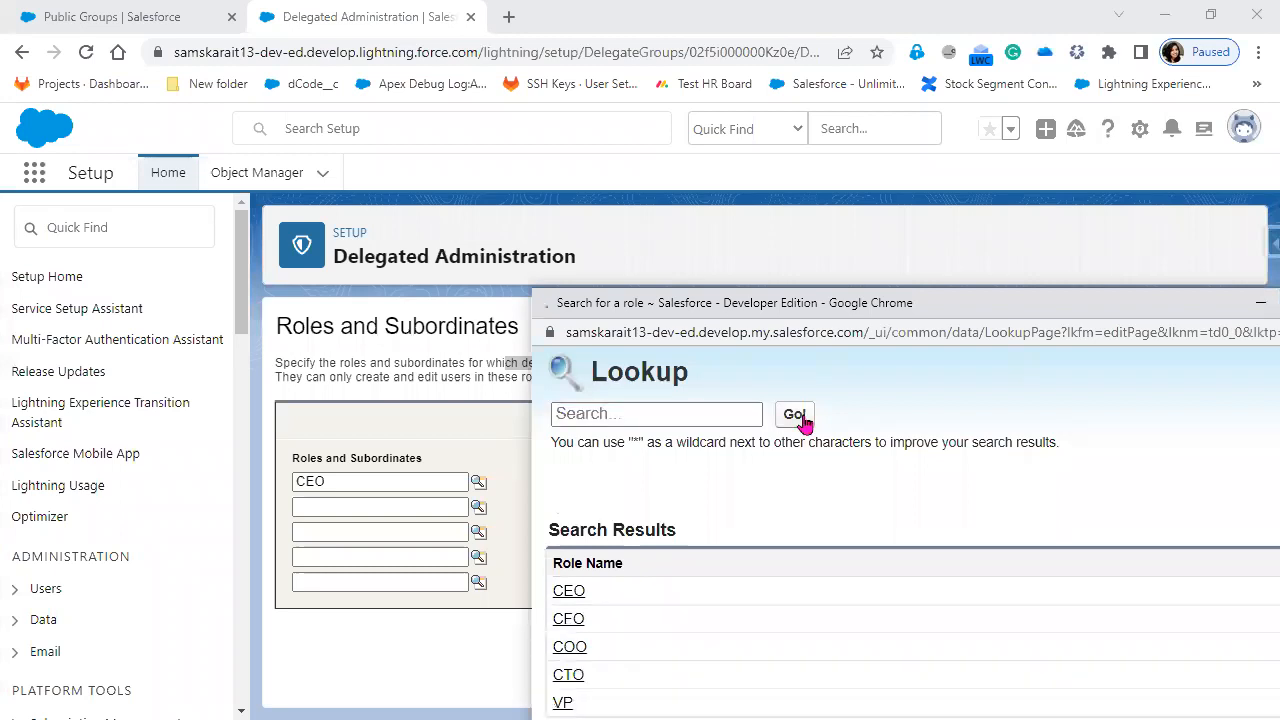
{"action": "left_click", "coordinate": [568, 676]}
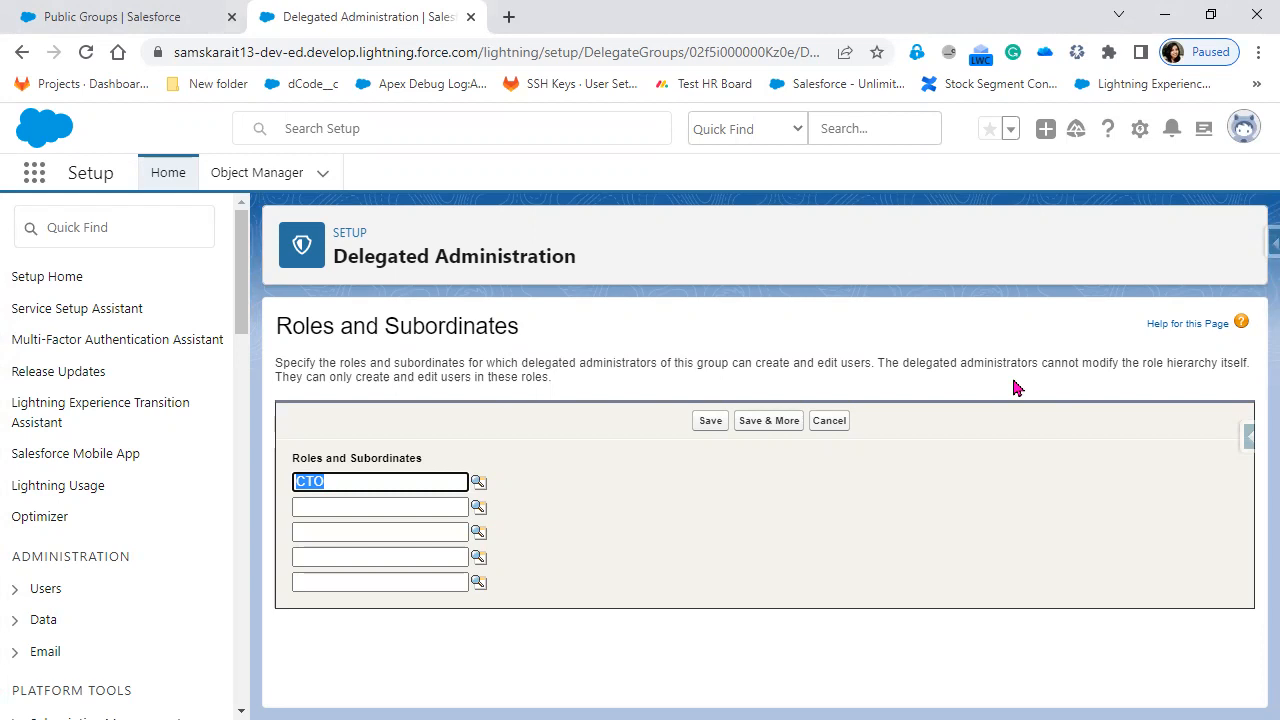
{"action": "left_click", "coordinate": [709, 421]}
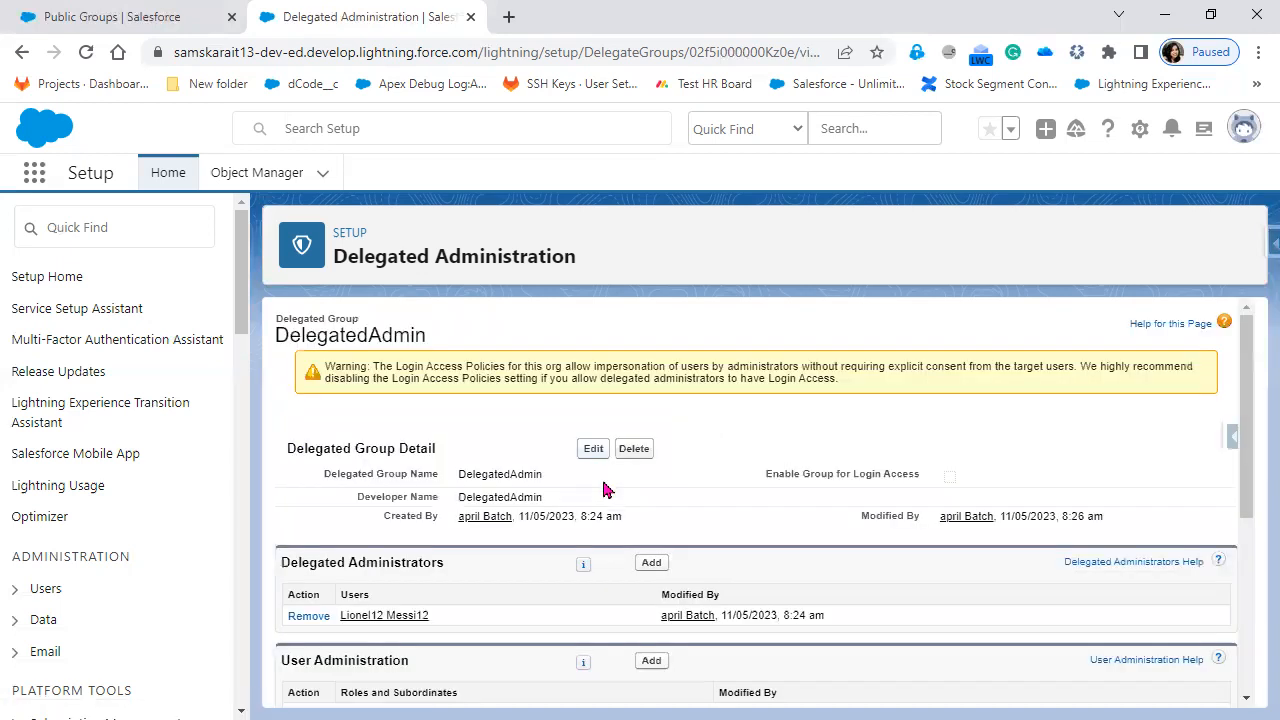
{"action": "scroll", "coordinate": [603, 488], "scroll_direction": "down", "scroll_amount": 1}
{"action": "scroll", "coordinate": [486, 563], "scroll_direction": "down", "scroll_amount": 2}
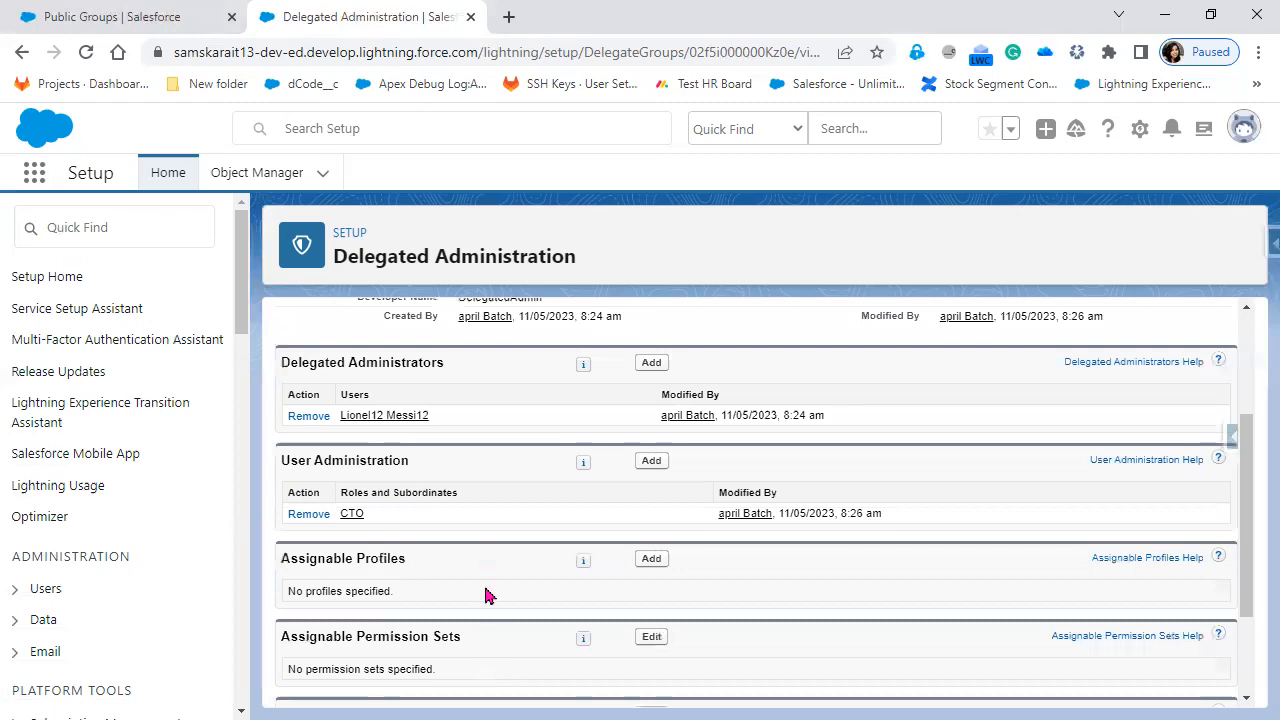
{"action": "scroll", "coordinate": [487, 596], "scroll_direction": "up", "scroll_amount": 3}
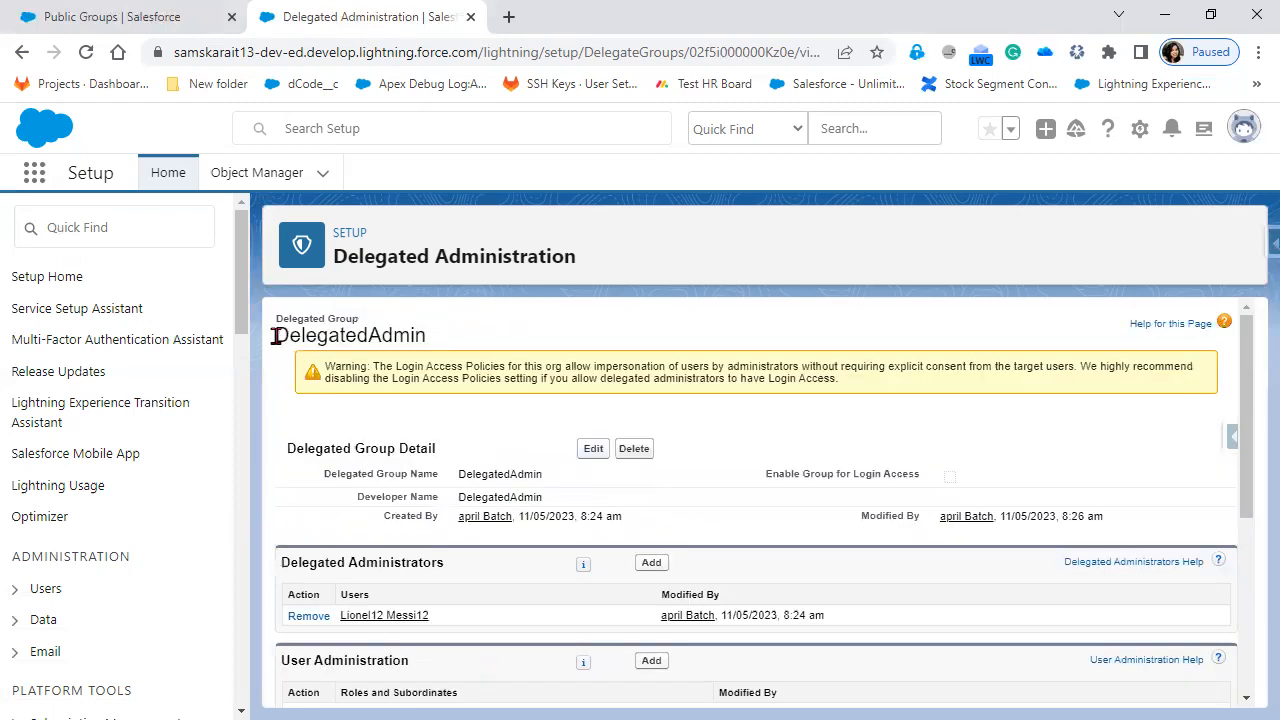
{"action": "double_click", "coordinate": [490, 332]}
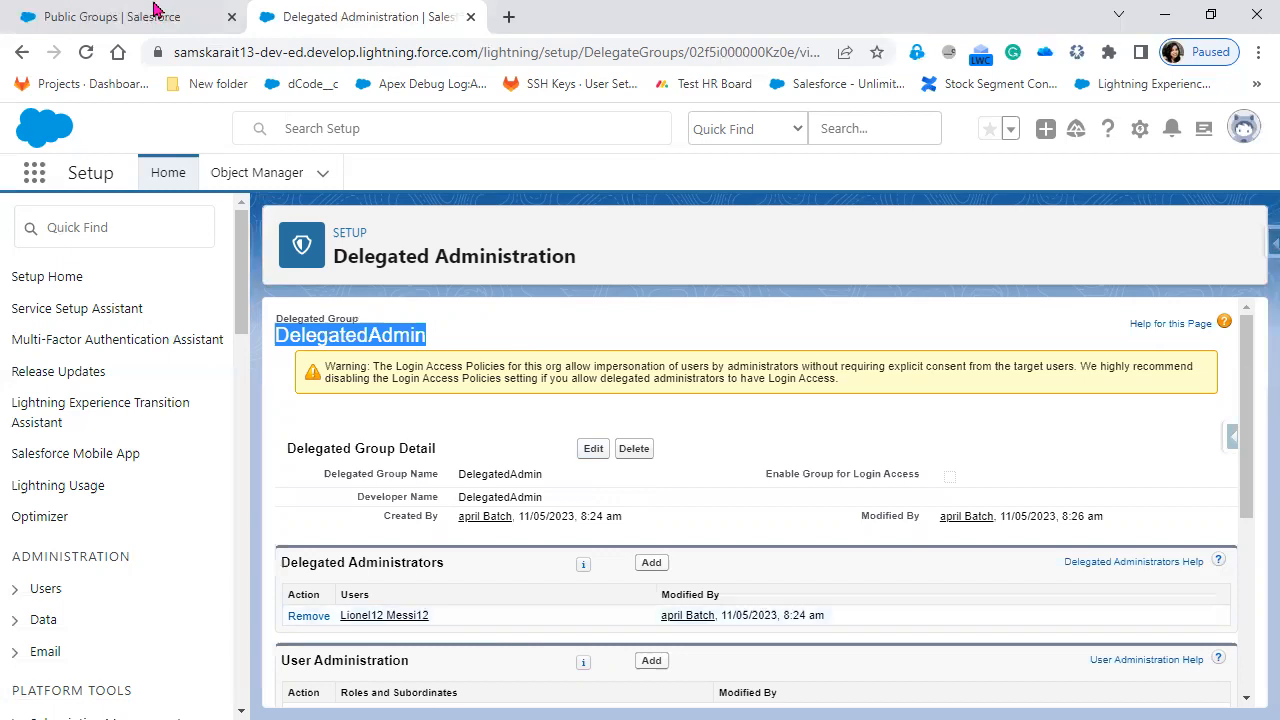
Step: Return to the public groups browser tab, reload the new group form, and add DelegatedAdmin to its selected delegated groups
{"action": "left_click", "coordinate": [152, 16]}
{"action": "scroll", "coordinate": [763, 594], "scroll_direction": "up", "scroll_amount": 2}
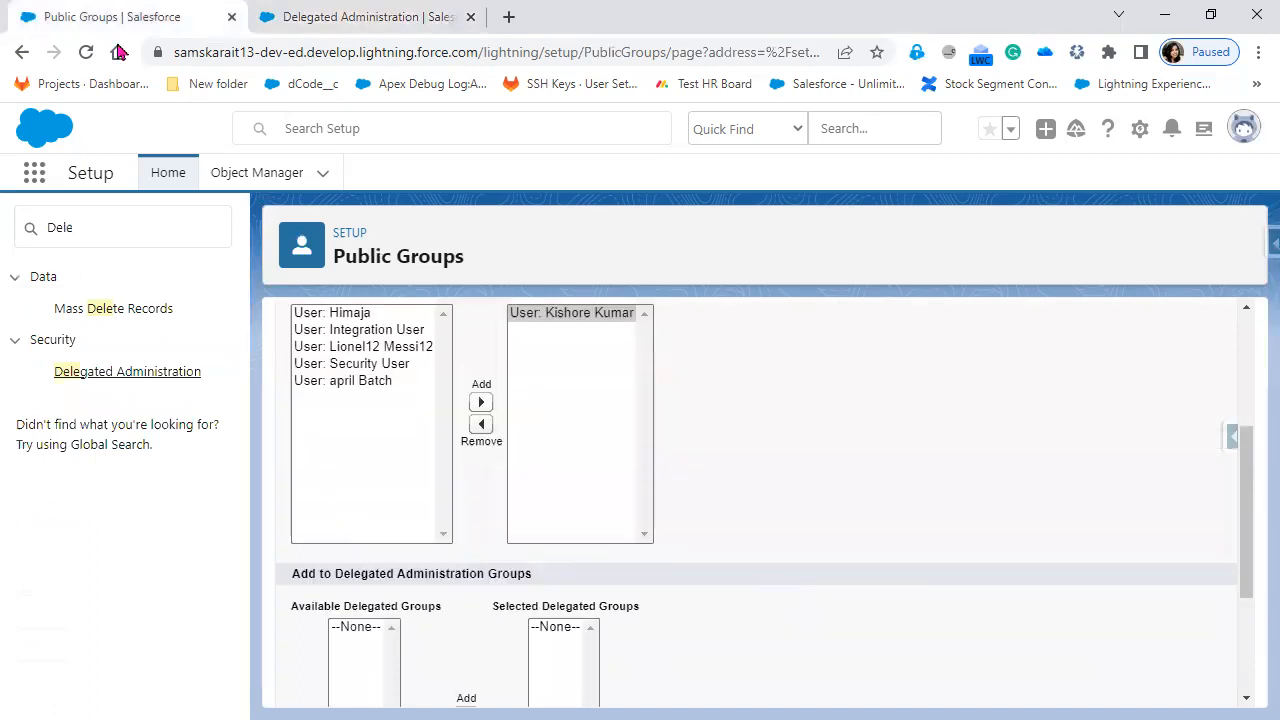
{"action": "scroll", "coordinate": [763, 594], "scroll_direction": "up", "scroll_amount": 2}
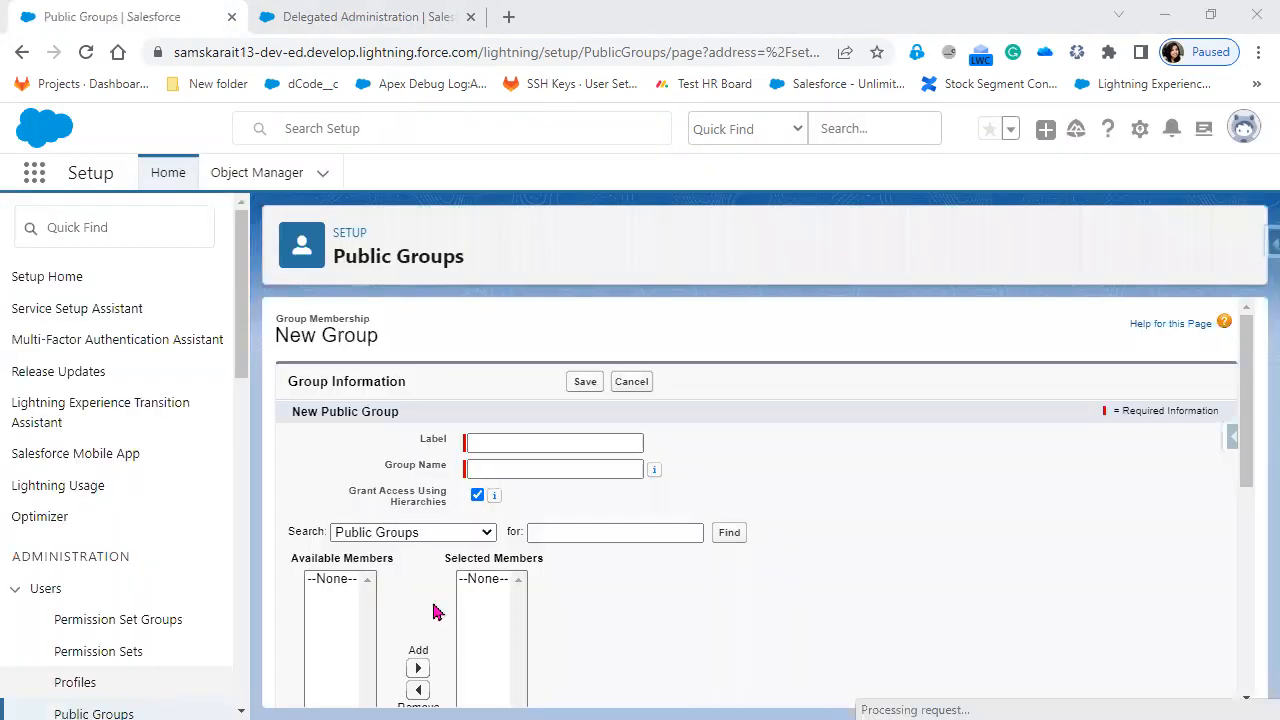
{"action": "scroll", "coordinate": [340, 570], "scroll_direction": "down", "scroll_amount": 5}
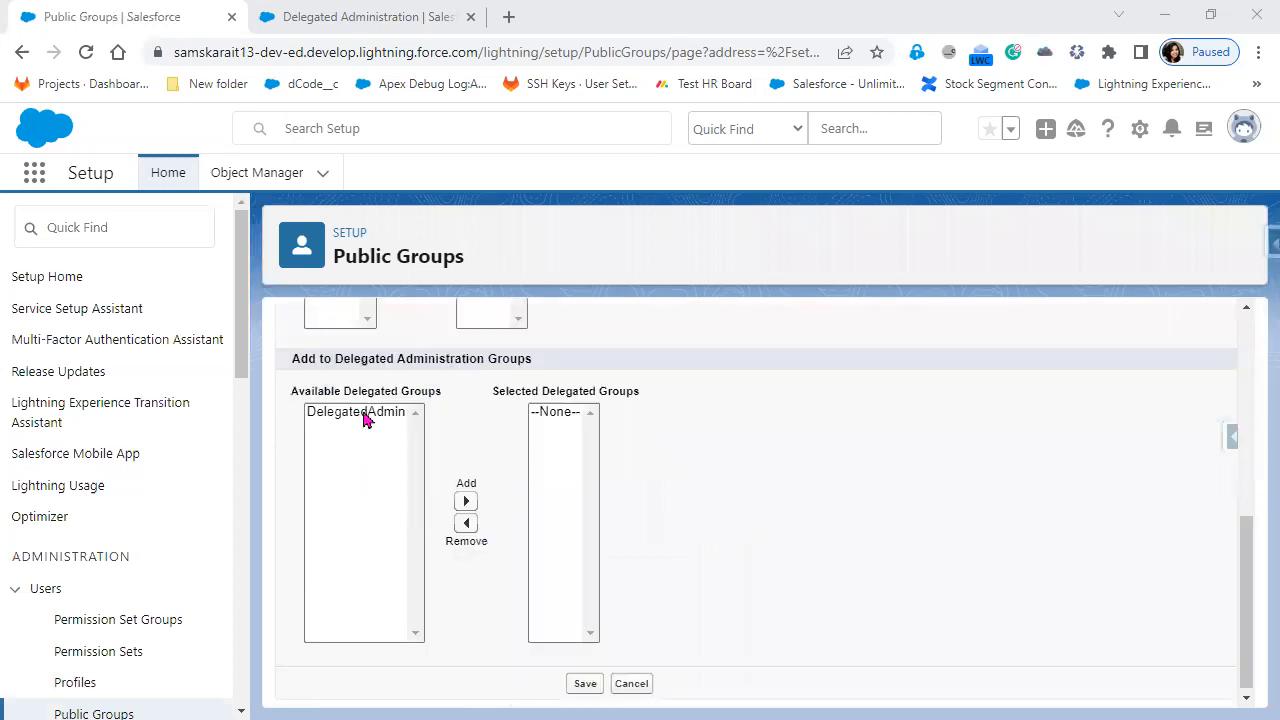
{"action": "left_click", "coordinate": [368, 428]}
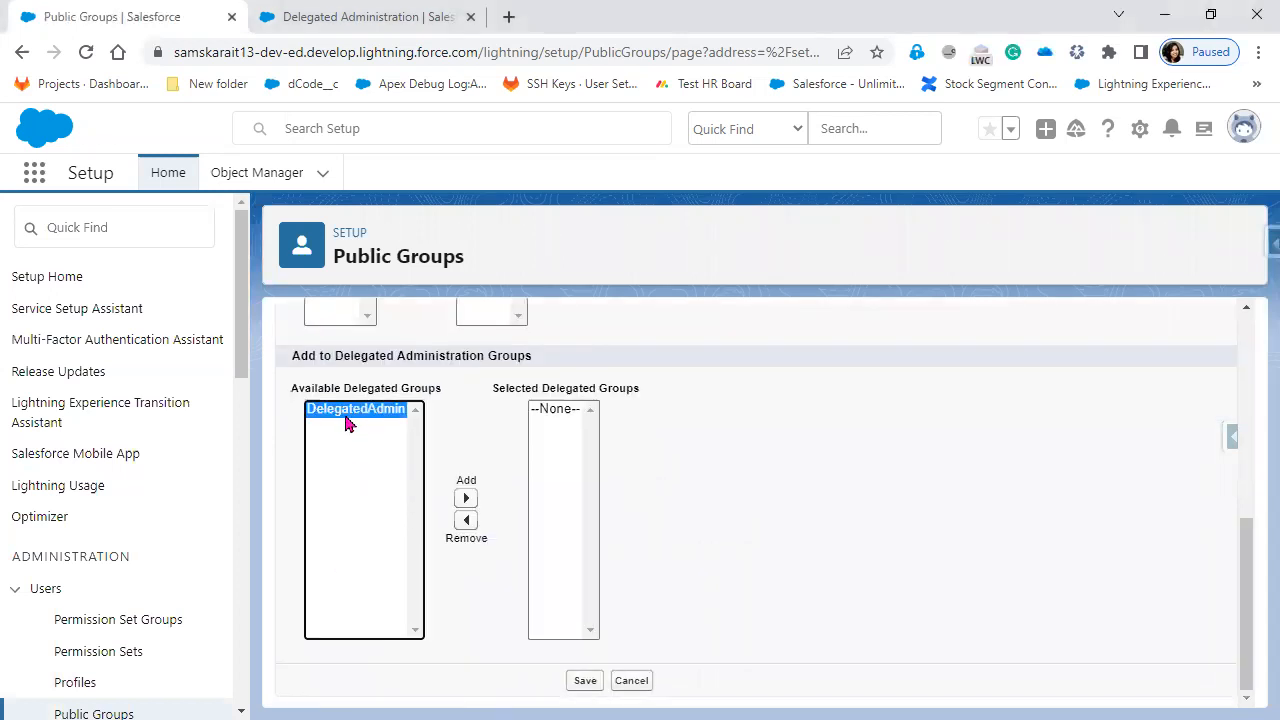
{"action": "scroll", "coordinate": [640, 571], "scroll_direction": "up", "scroll_amount": 5}
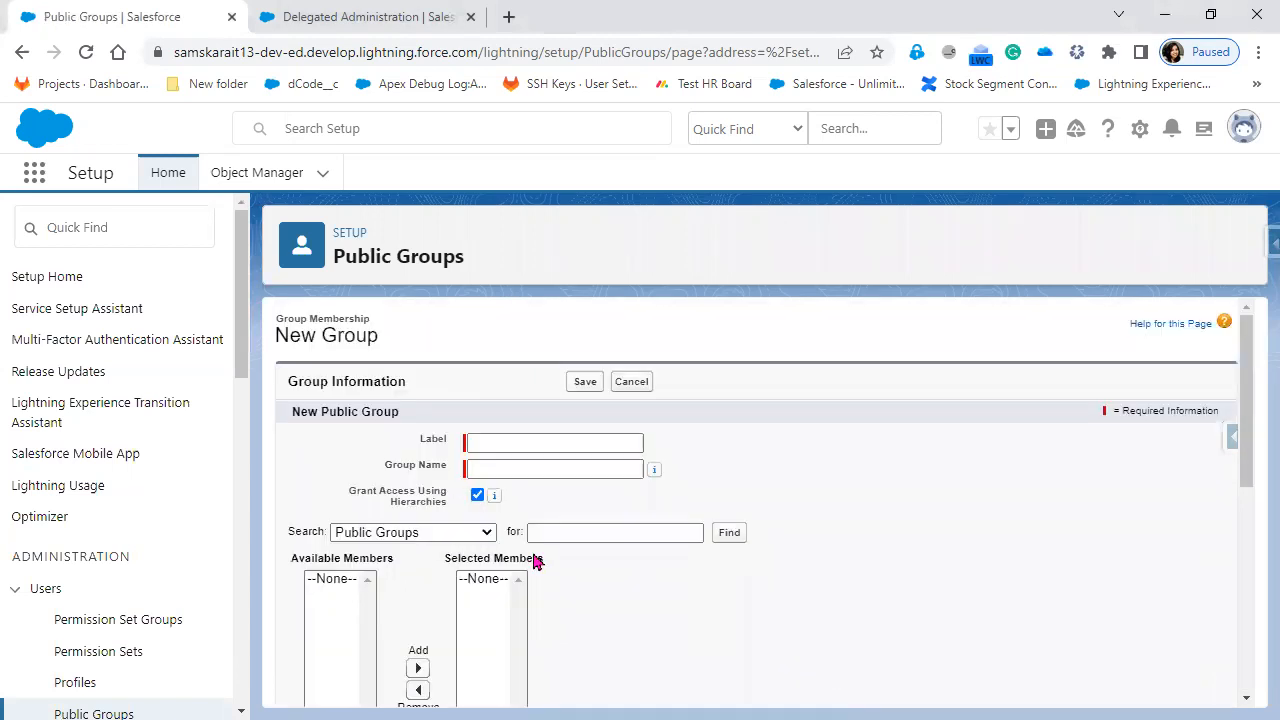
{"action": "scroll", "coordinate": [537, 563], "scroll_direction": "down", "scroll_amount": 1}
{"action": "scroll", "coordinate": [325, 402], "scroll_direction": "down", "scroll_amount": 4}
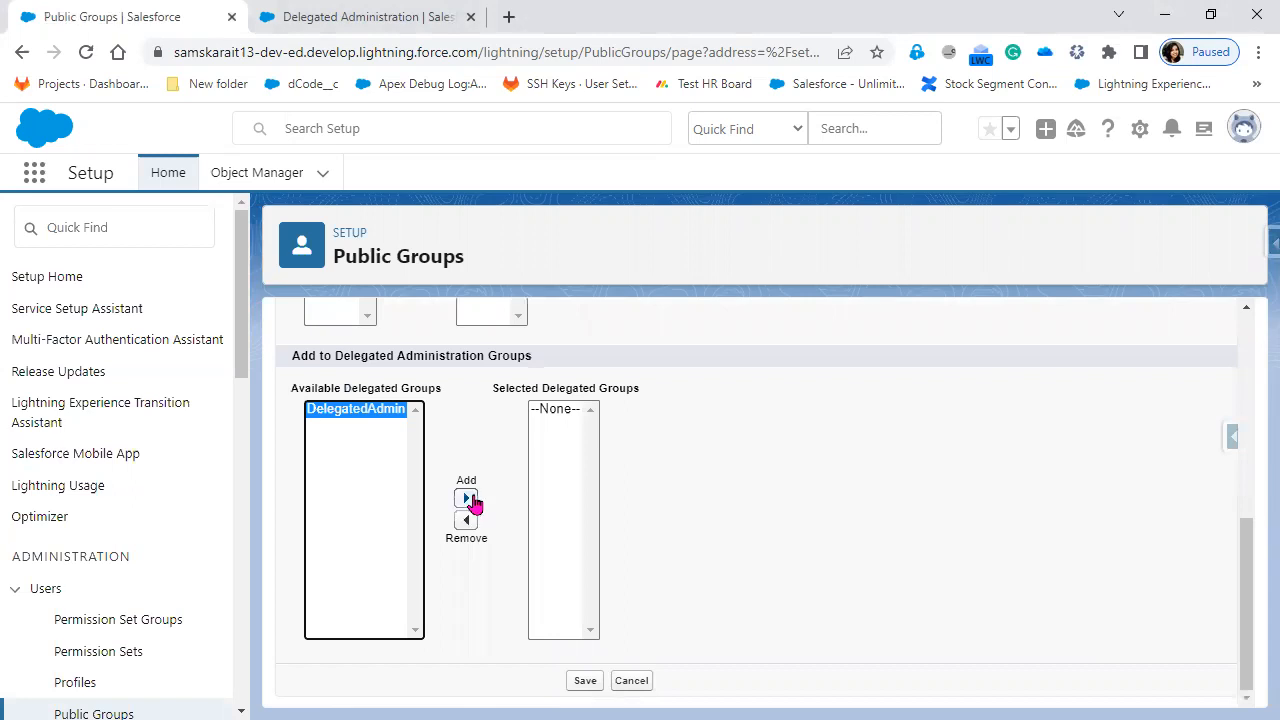
{"action": "left_click", "coordinate": [466, 498]}
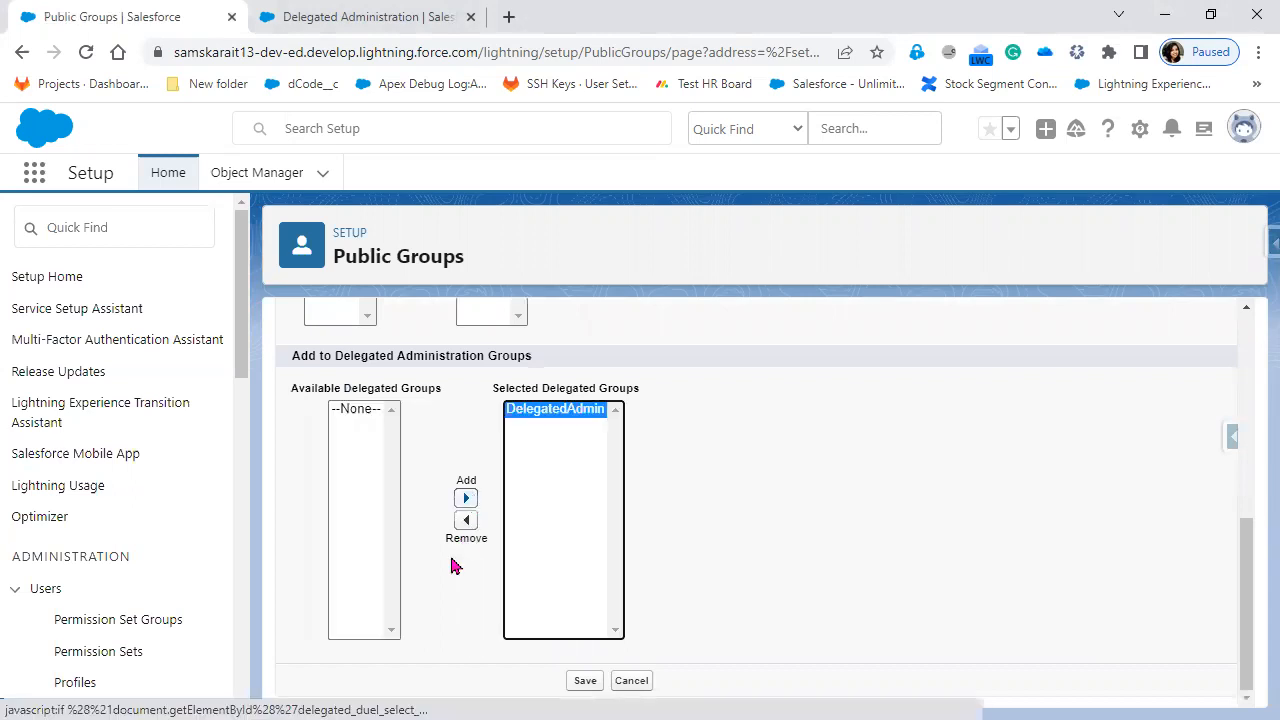
{"action": "scroll", "coordinate": [912, 590], "scroll_direction": "up", "scroll_amount": 10}
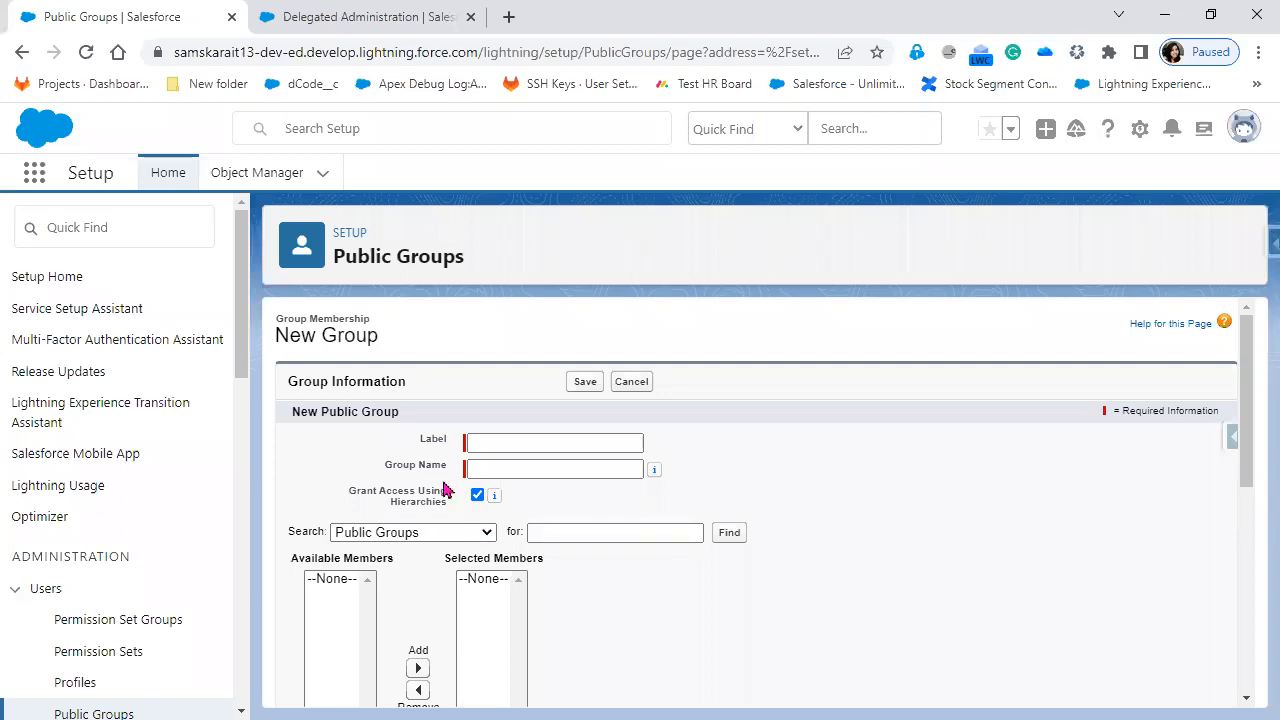
Step: Switch to the PowerPoint slide show and advance to the Public Group Use Case slide
{"action": "key", "text": "alt+Tab"}
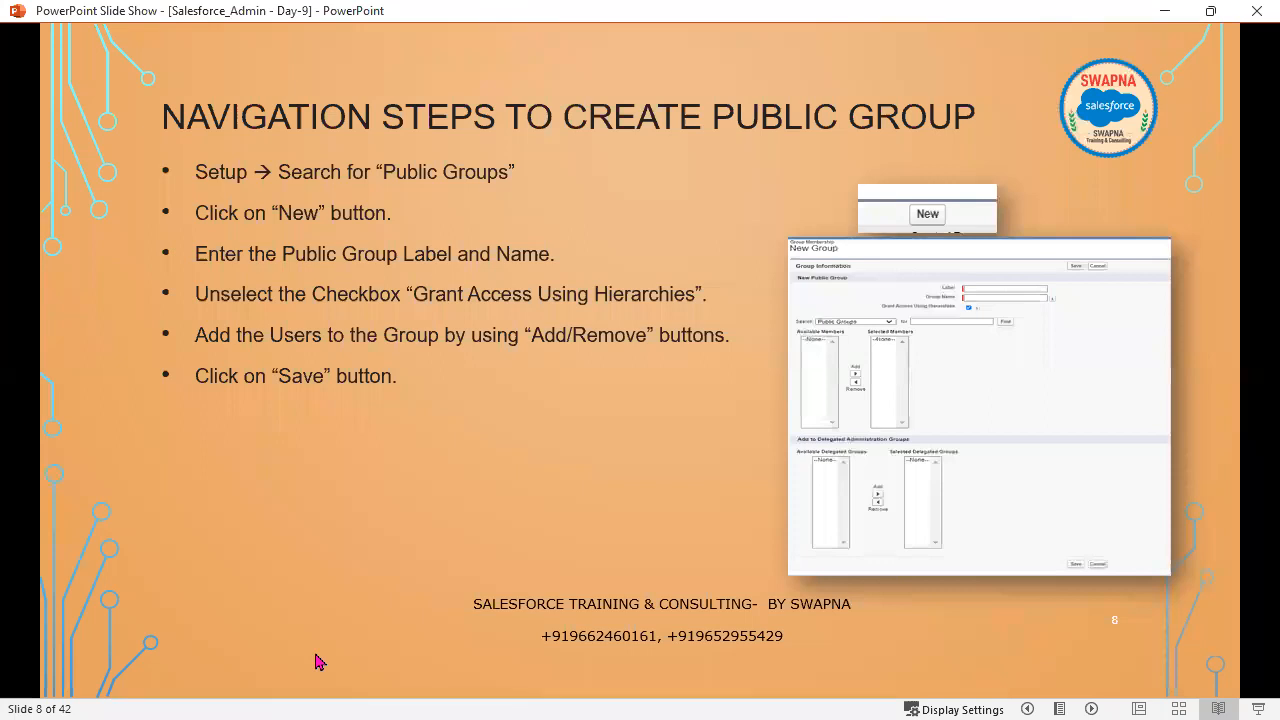
{"action": "key", "text": "Right"}
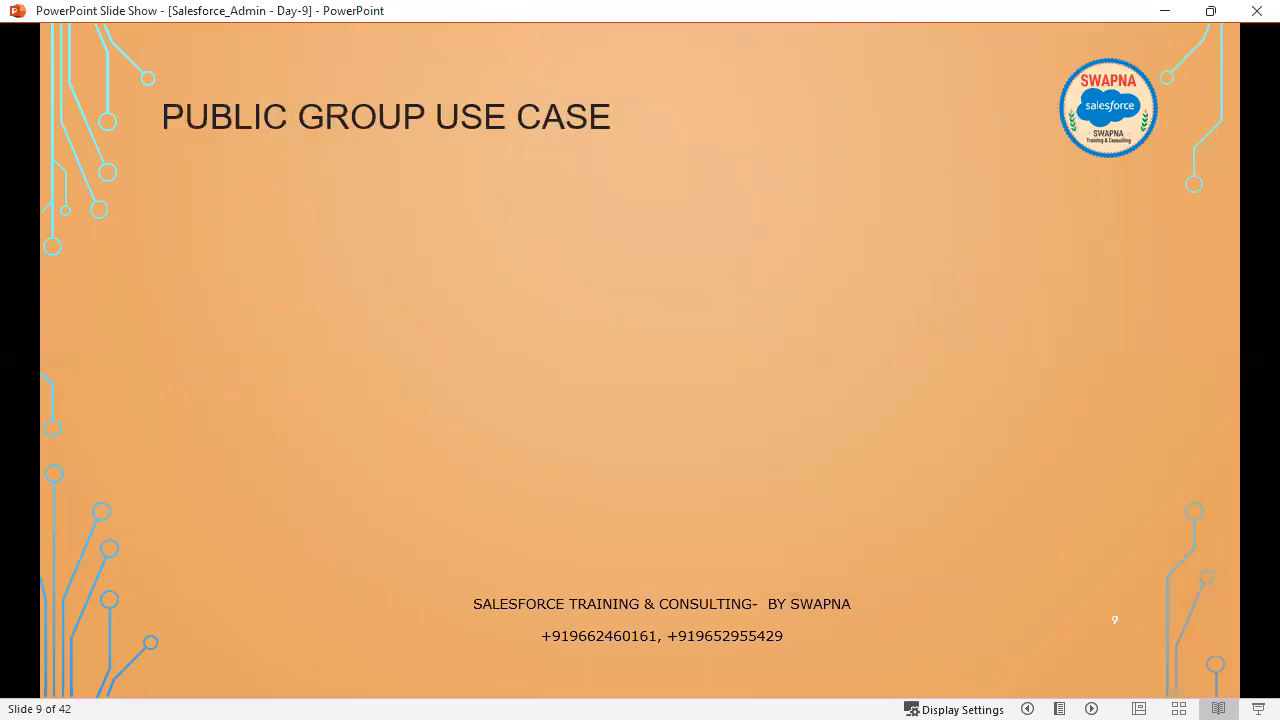
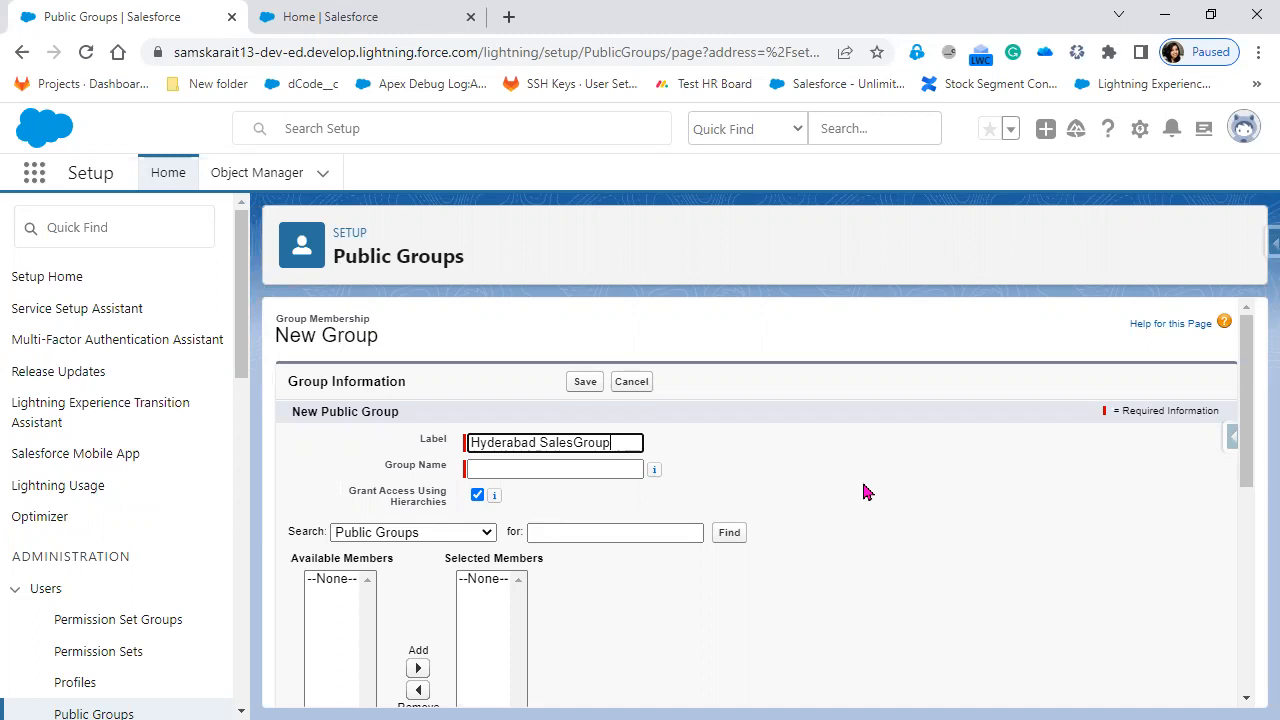
Step: List users as available members for the Hyderabad SalesGroup public group and add the first listed user to the selected members
{"action": "scroll", "coordinate": [894, 528], "scroll_direction": "down", "scroll_amount": 1}
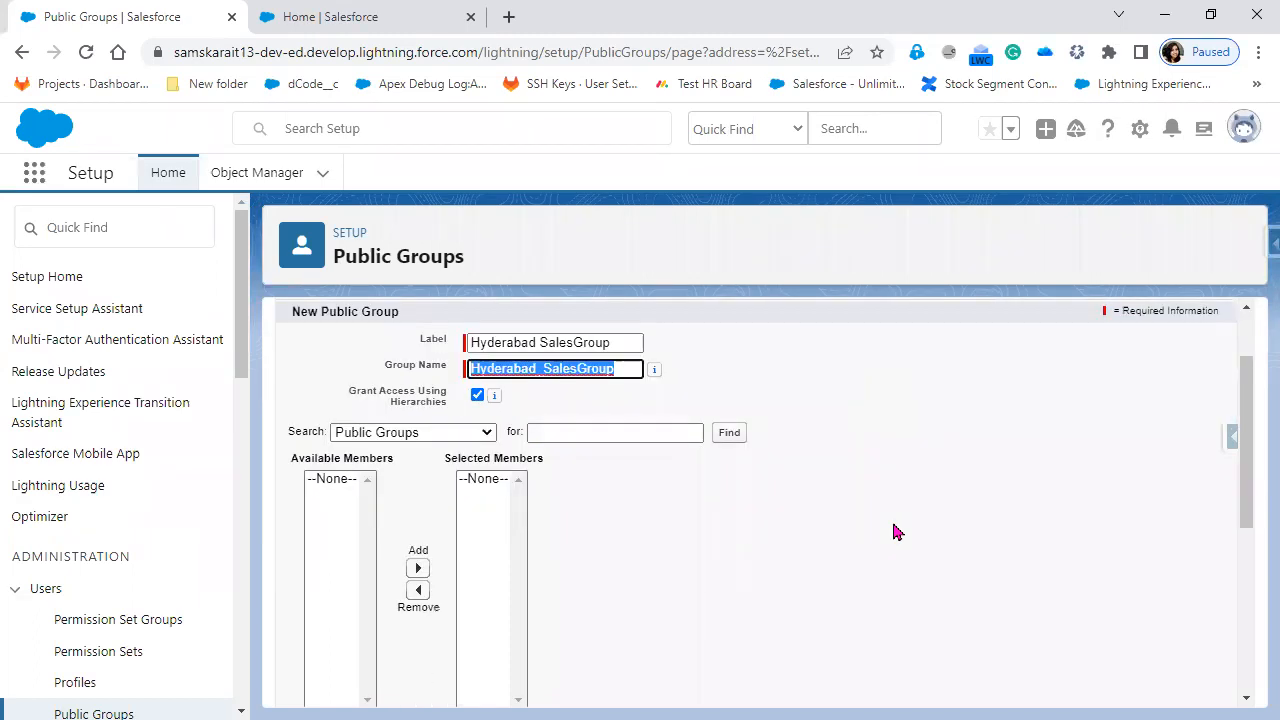
{"action": "left_click", "coordinate": [471, 434]}
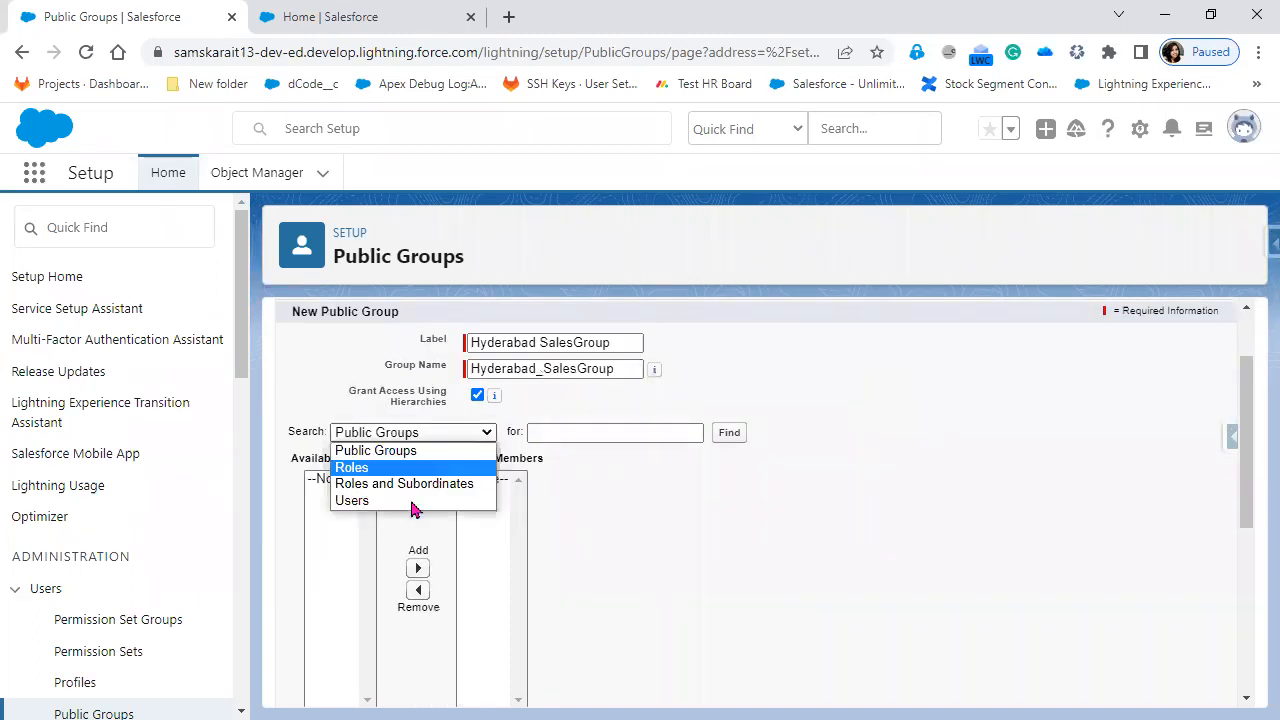
{"action": "left_click", "coordinate": [400, 501]}
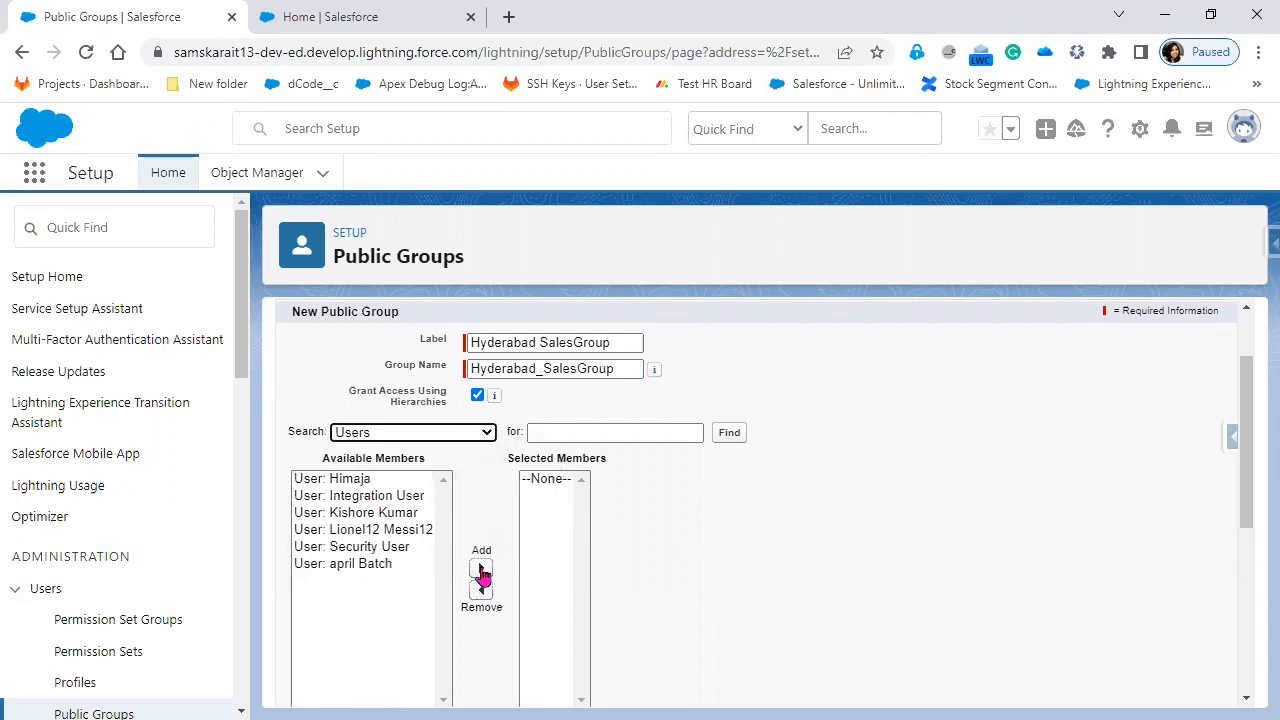
{"action": "left_click", "coordinate": [481, 568]}
{"action": "left_click", "coordinate": [481, 568]}
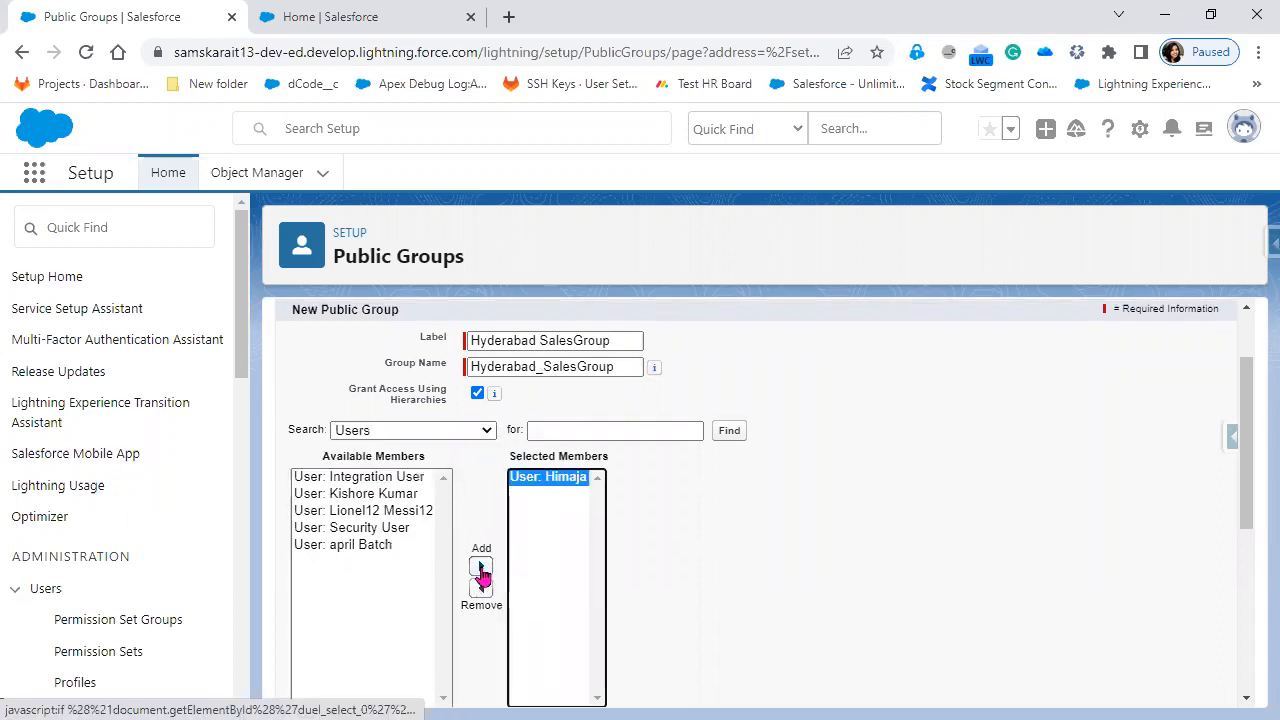
Step: Add the second listed available user to the Hyderabad SalesGroup's selected members and check its selected delegated groups
{"action": "left_click", "coordinate": [390, 499]}
{"action": "left_click", "coordinate": [480, 567]}
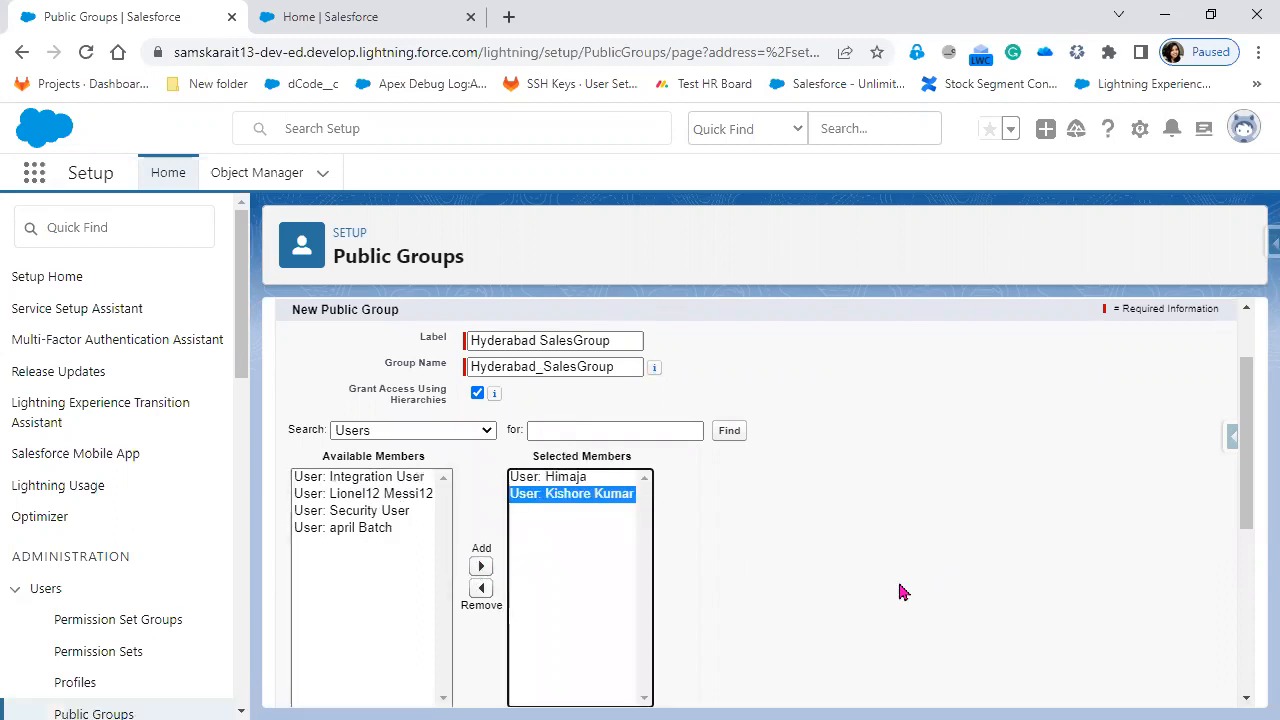
{"action": "scroll", "coordinate": [899, 592], "scroll_direction": "down", "scroll_amount": 1}
{"action": "scroll", "coordinate": [577, 580], "scroll_direction": "up", "scroll_amount": 1}
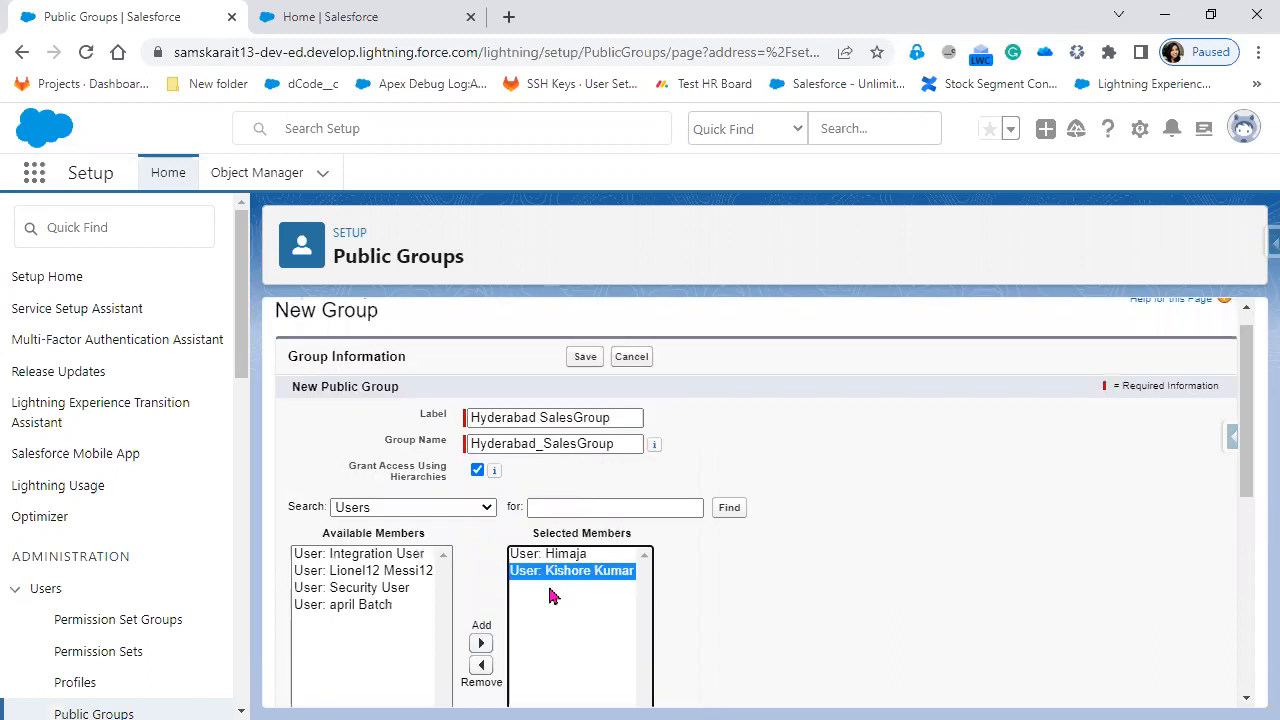
{"action": "scroll", "coordinate": [720, 597], "scroll_direction": "down", "scroll_amount": 3}
{"action": "left_click", "coordinate": [459, 587]}
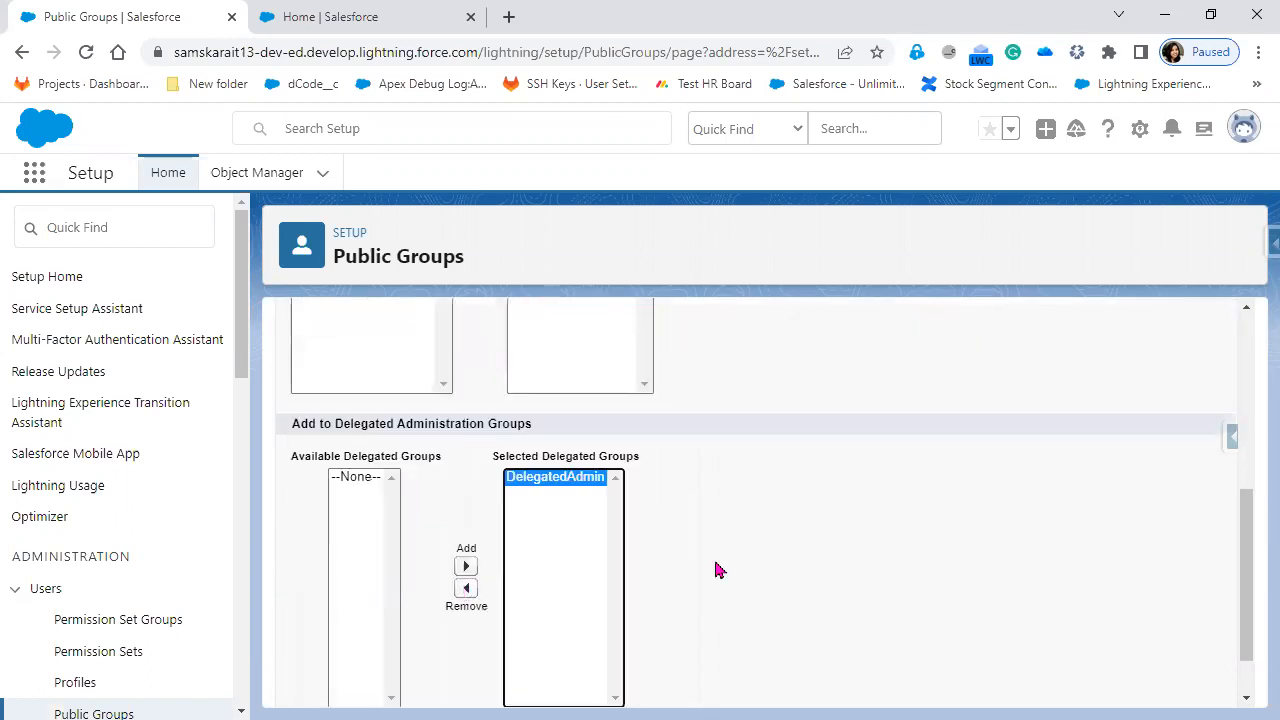
{"action": "scroll", "coordinate": [455, 612], "scroll_direction": "up", "scroll_amount": 3}
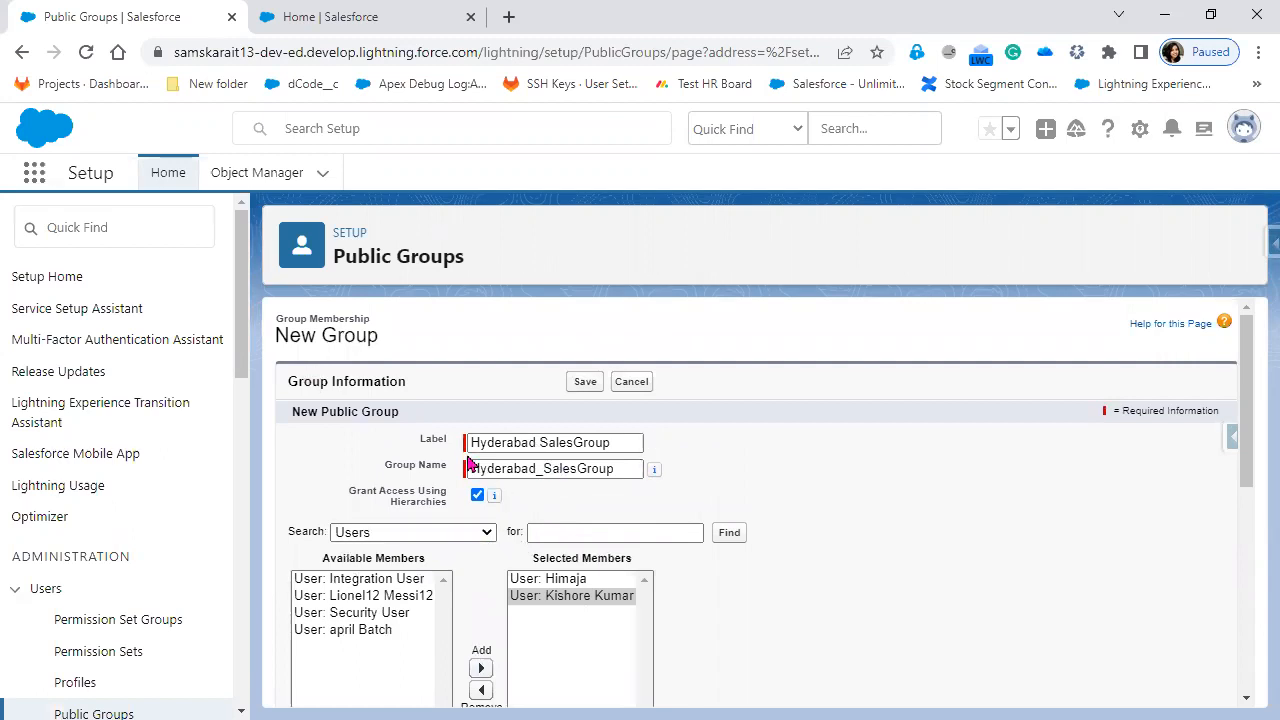
Step: Disable Grant Access Using Hierarchies for the Hyderabad SalesGroup public group, then save it and confirm
{"action": "left_click_drag", "start_coordinate": [471, 442], "coordinate": [614, 442]}
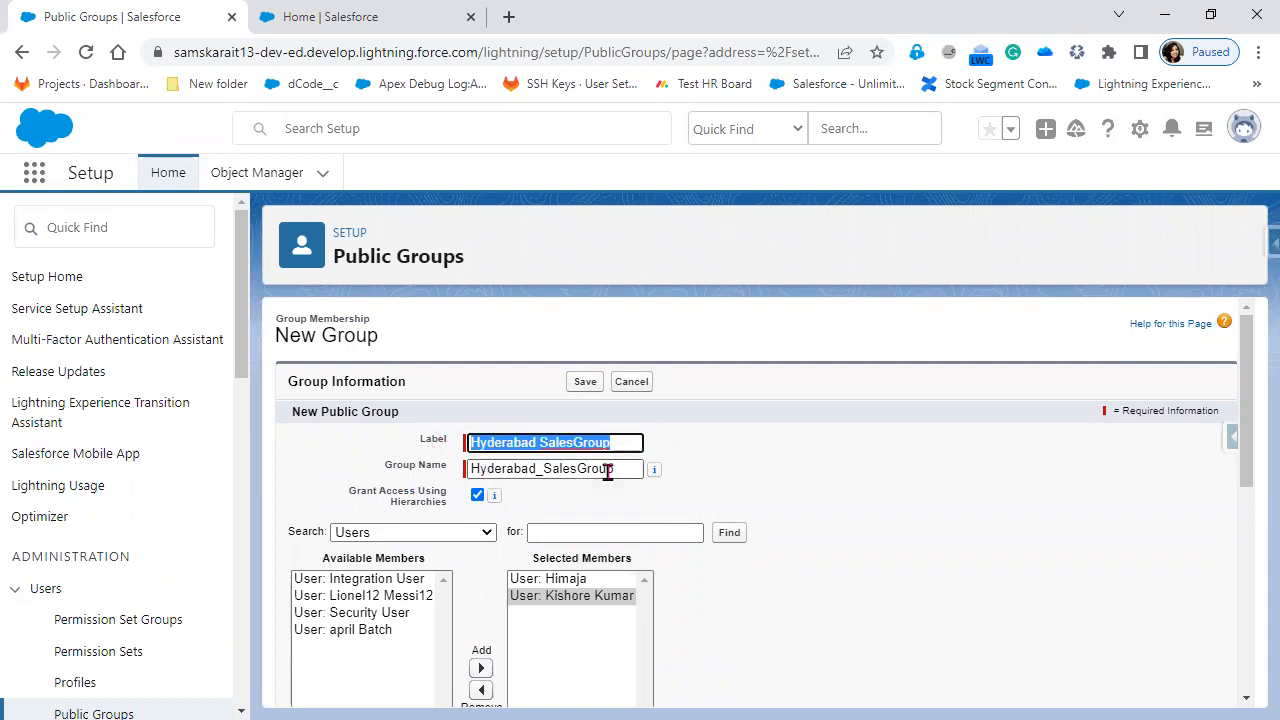
{"action": "left_click", "coordinate": [477, 495]}
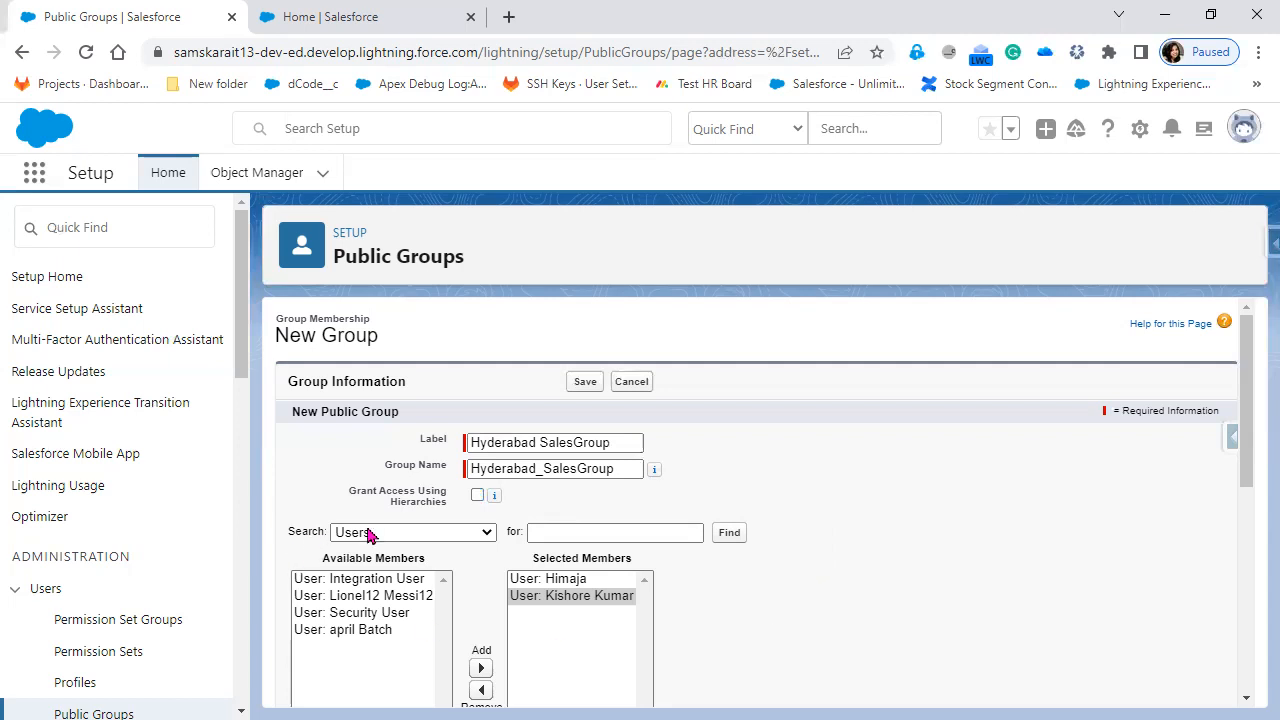
{"action": "left_click", "coordinate": [466, 532]}
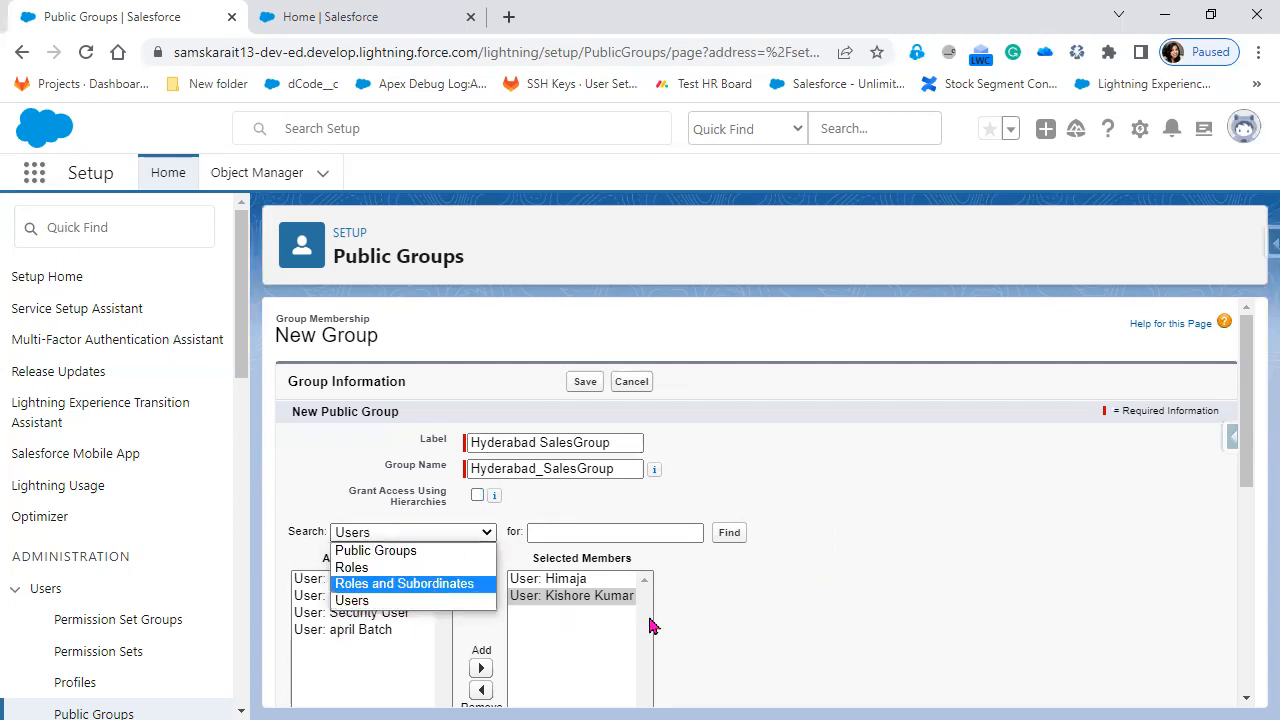
{"action": "left_click", "coordinate": [811, 610]}
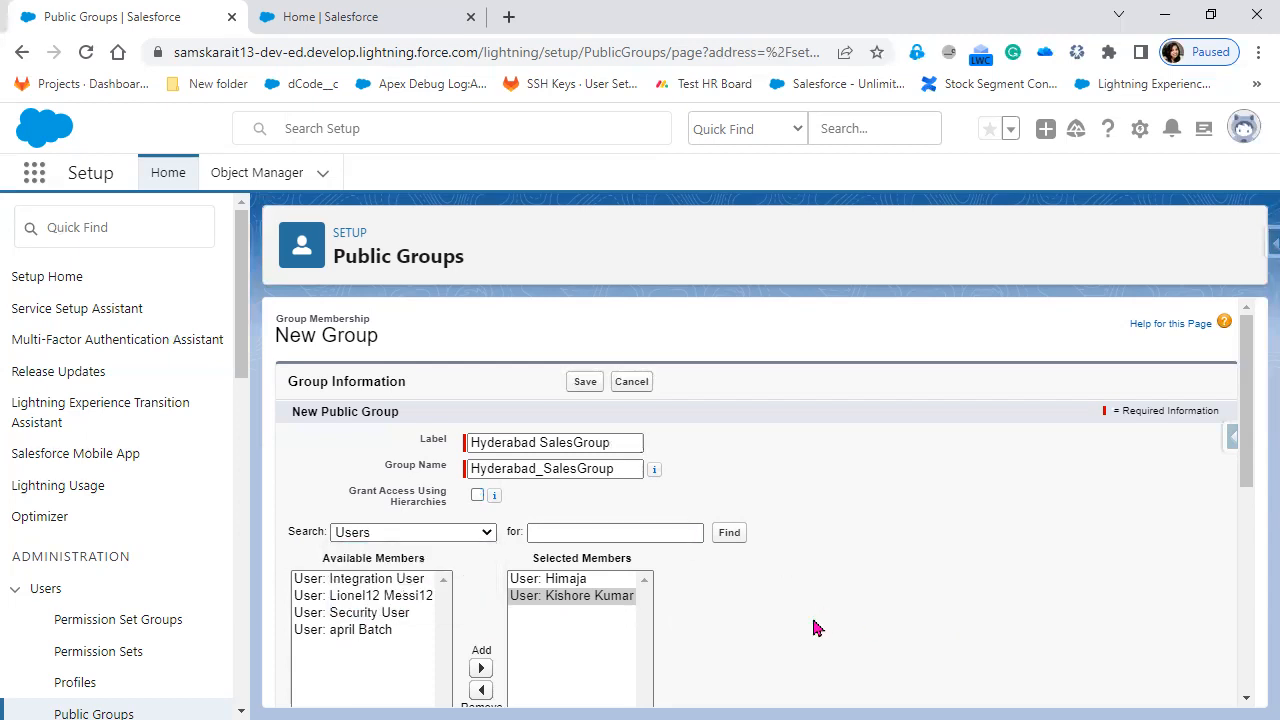
{"action": "scroll", "coordinate": [813, 622], "scroll_direction": "down", "scroll_amount": 5}
{"action": "scroll", "coordinate": [806, 651], "scroll_direction": "up", "scroll_amount": 5}
{"action": "left_click", "coordinate": [585, 384]}
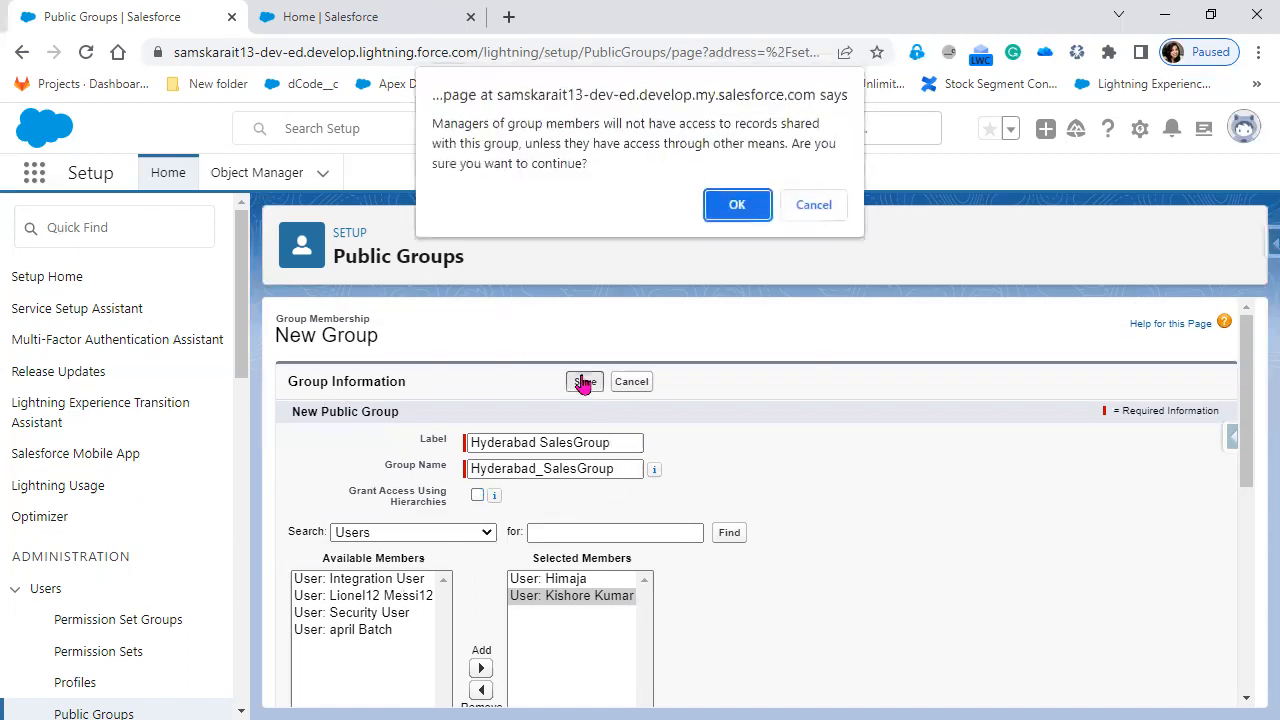
{"action": "left_click", "coordinate": [731, 203]}
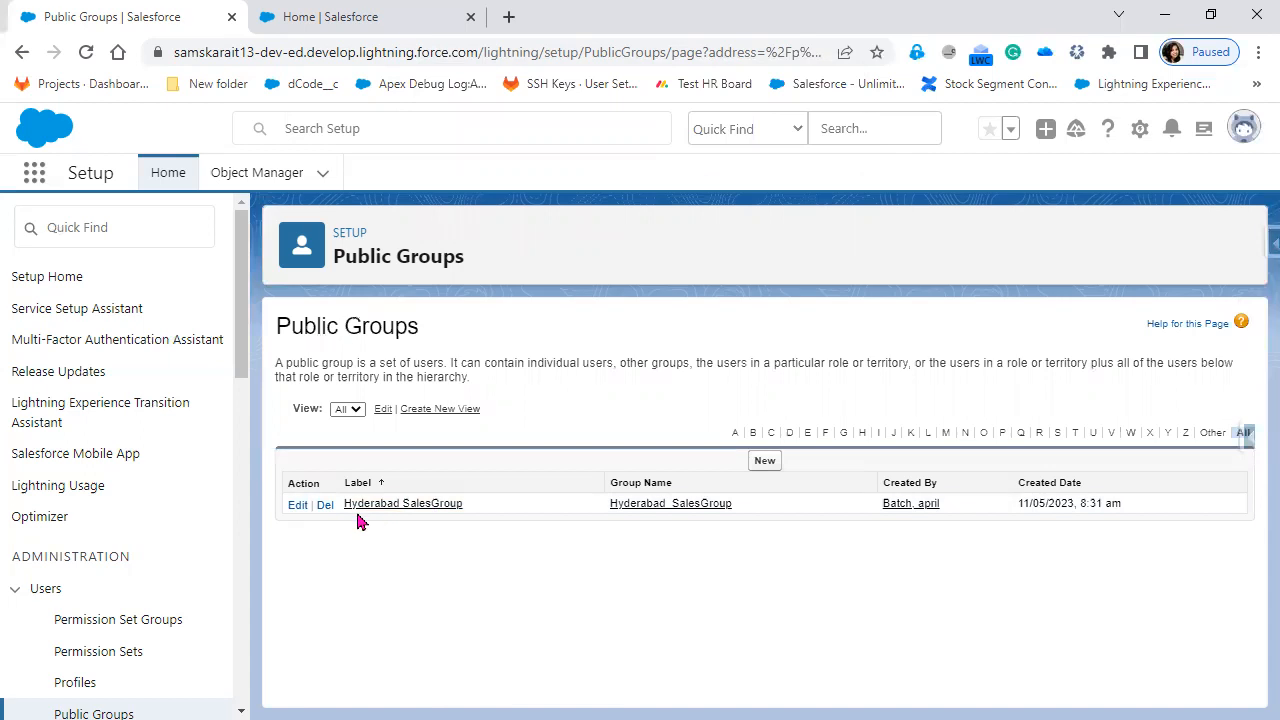
Step: Start another new public group, list users as available members, and add the first listed user to the selected members
{"action": "left_click", "coordinate": [765, 461]}
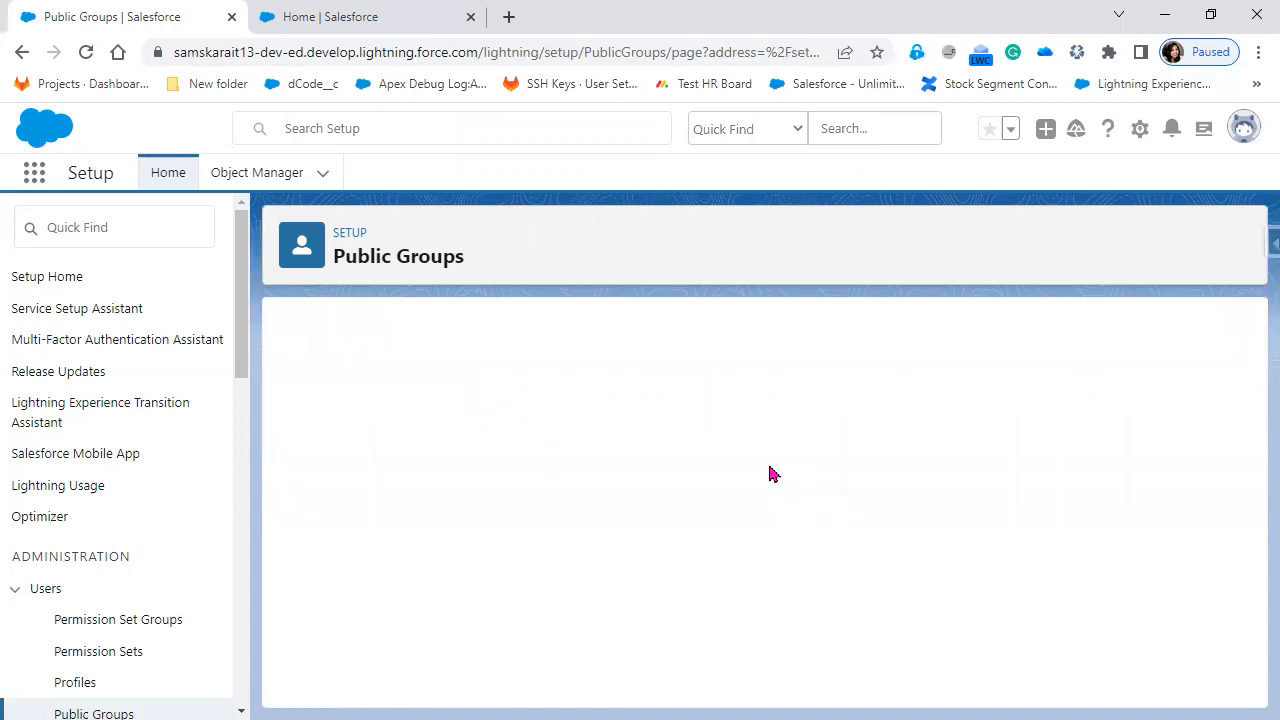
{"action": "scroll", "coordinate": [726, 614], "scroll_direction": "down", "scroll_amount": 1}
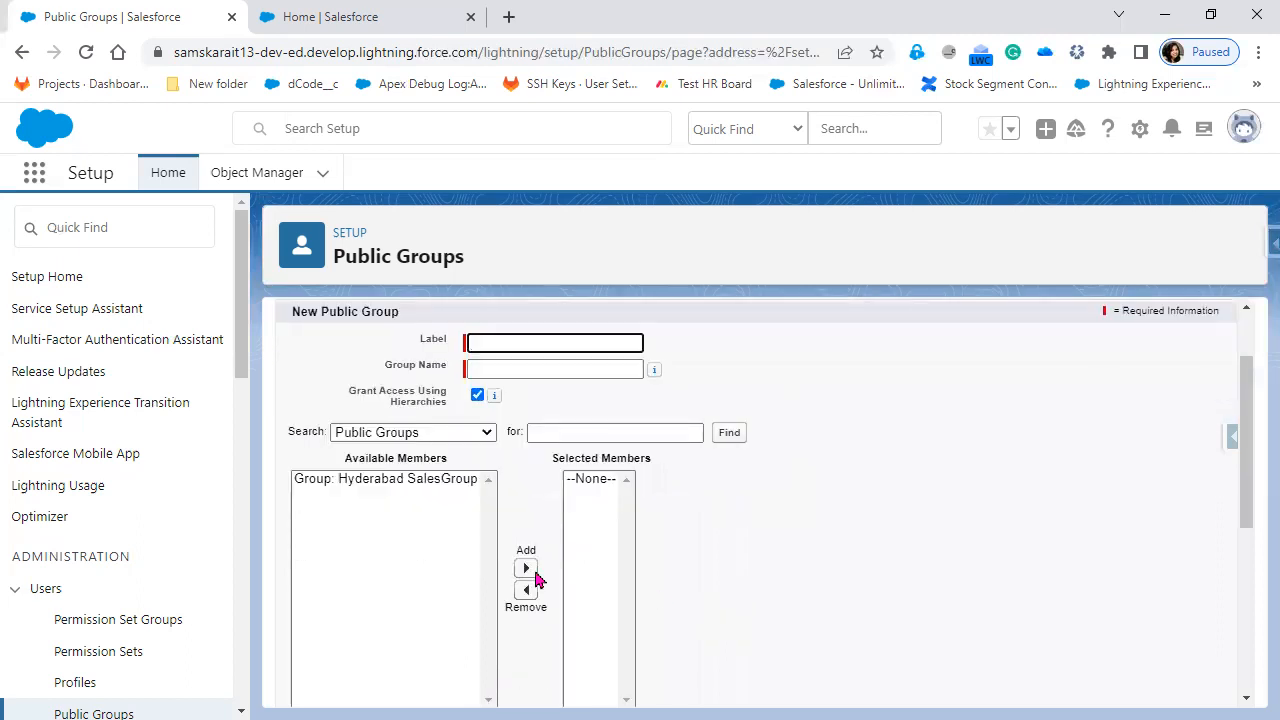
{"action": "left_click", "coordinate": [410, 434]}
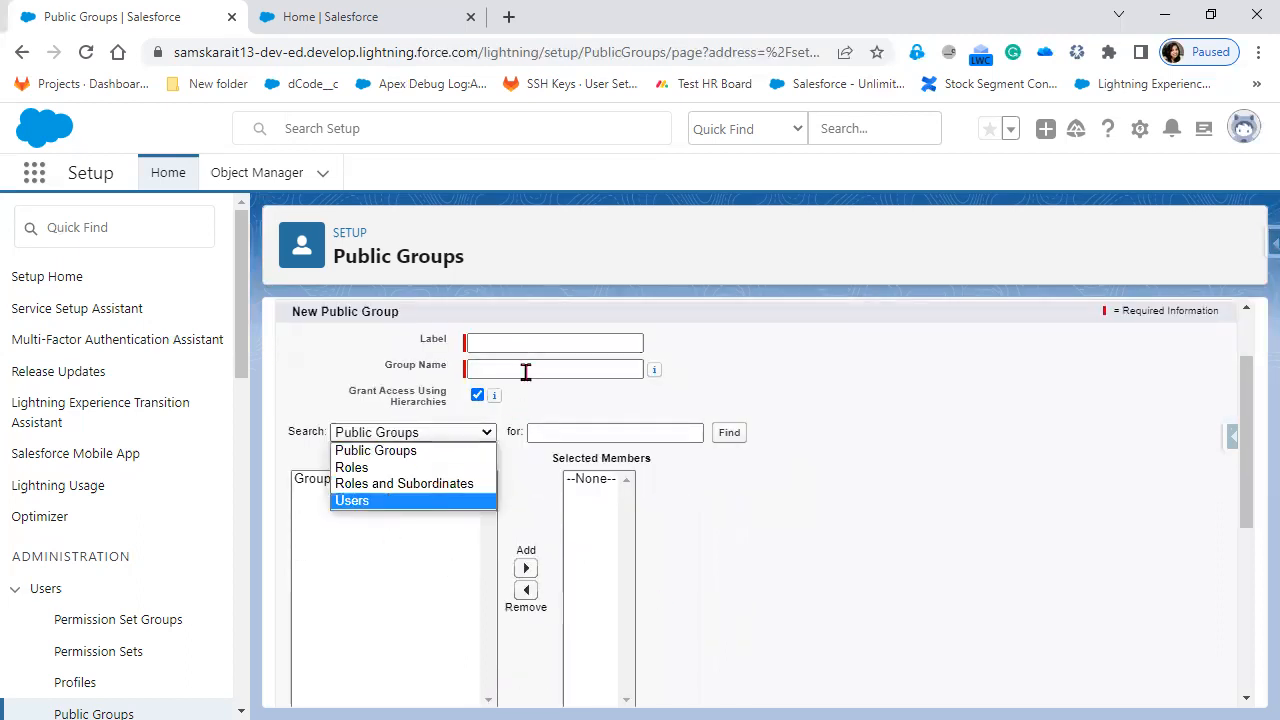
{"action": "left_click", "coordinate": [356, 500]}
{"action": "left_click", "coordinate": [350, 477]}
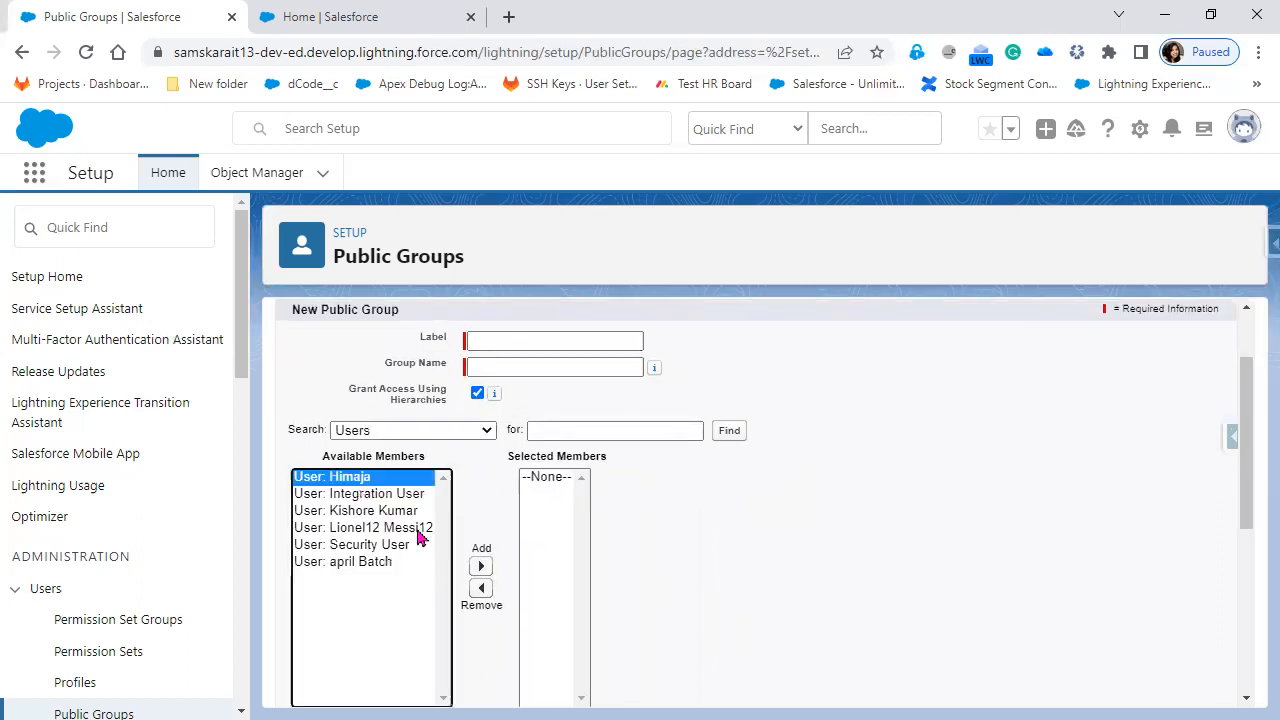
{"action": "left_click", "coordinate": [481, 567]}
Step: List public groups as available members and add Hyderabad SalesGroup to the new group's selected members
{"action": "left_click", "coordinate": [427, 436]}
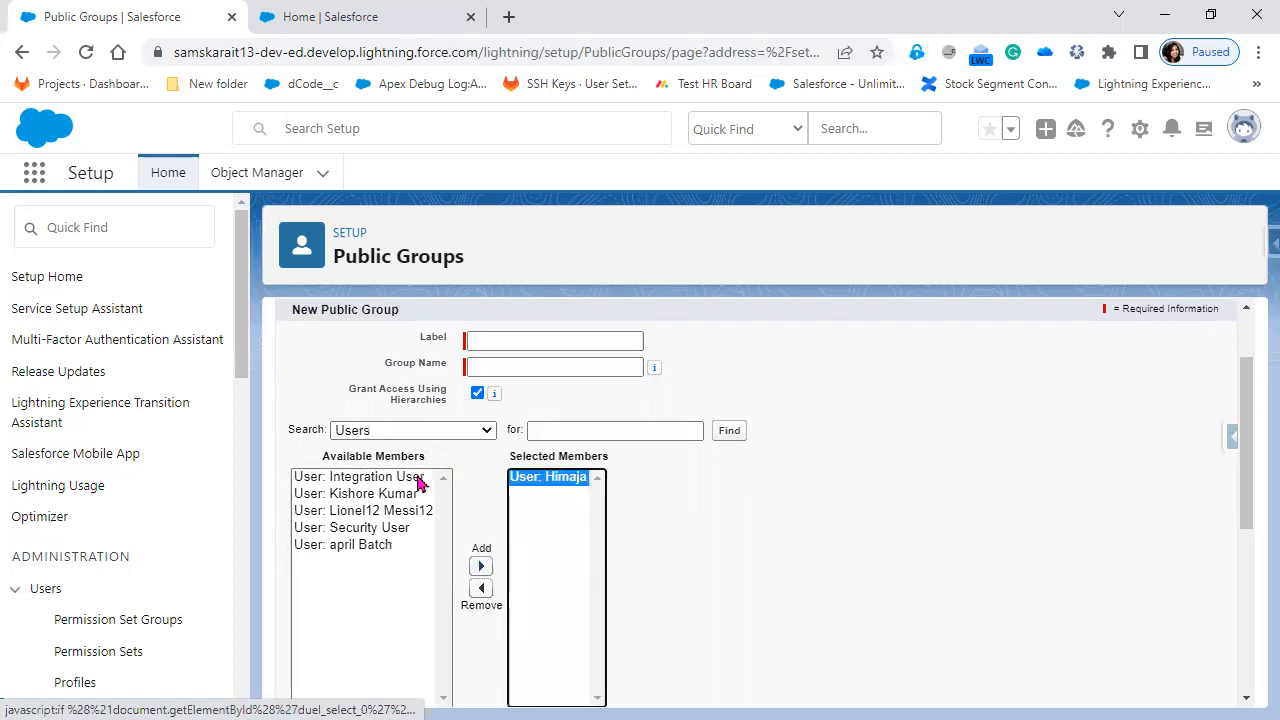
{"action": "left_click", "coordinate": [412, 450]}
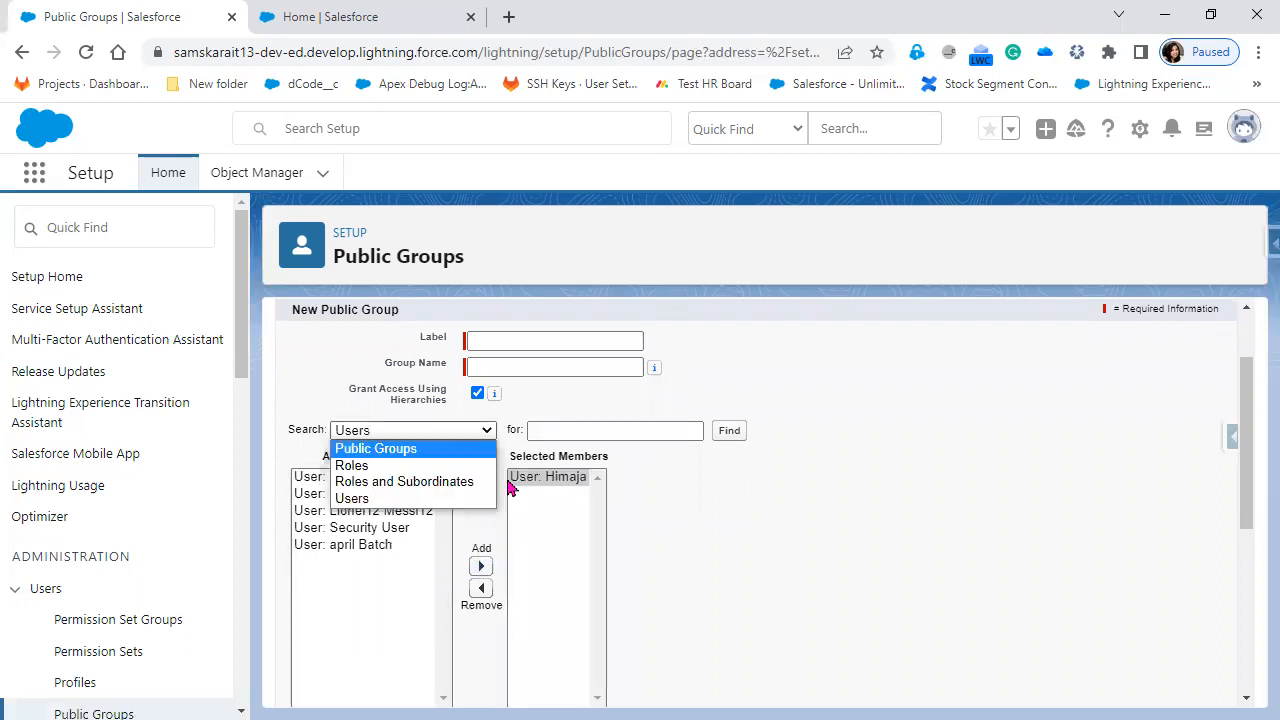
{"action": "left_click", "coordinate": [443, 480]}
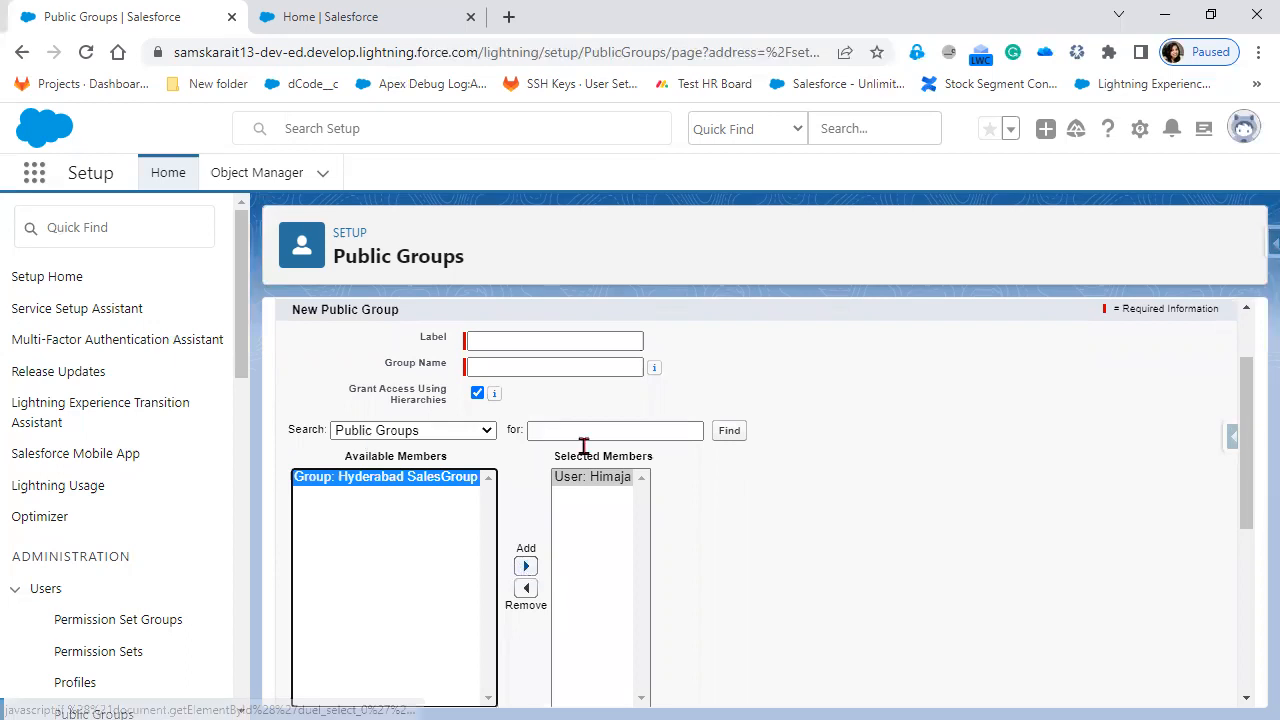
{"action": "scroll", "coordinate": [603, 590], "scroll_direction": "up", "scroll_amount": 1}
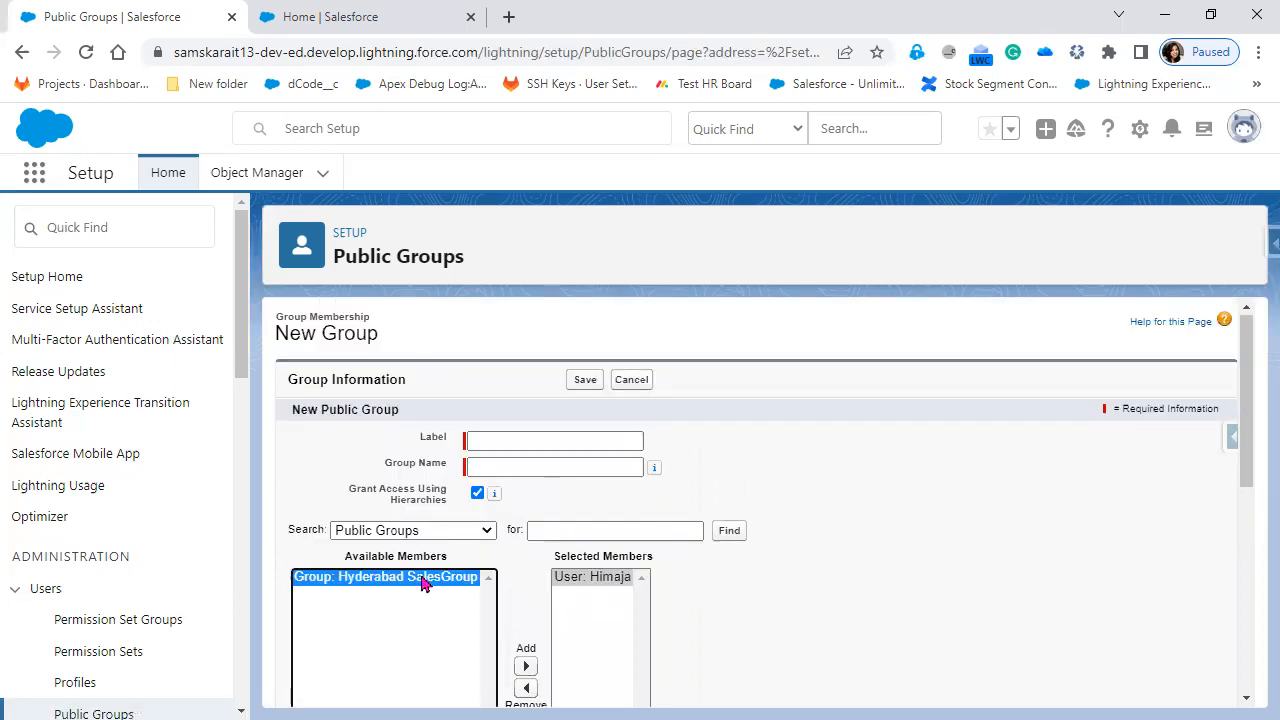
{"action": "left_click", "coordinate": [527, 667]}
{"action": "scroll", "coordinate": [486, 545], "scroll_direction": "down", "scroll_amount": 1}
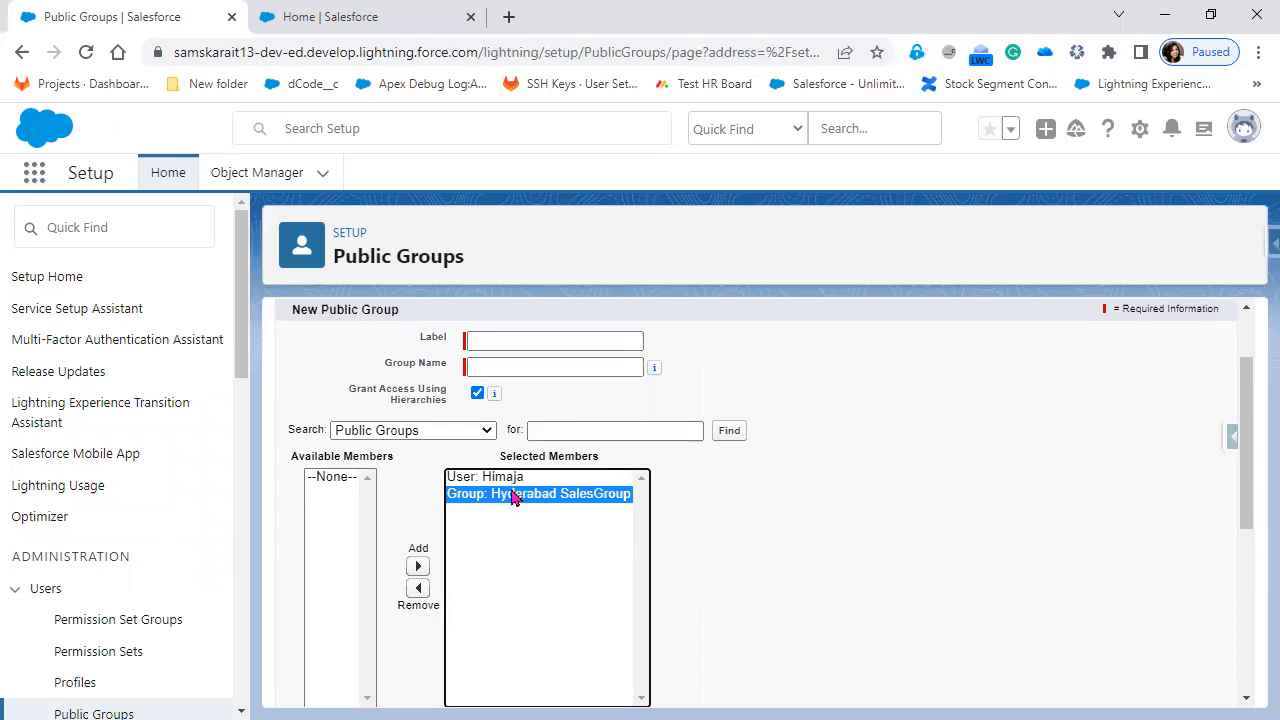
{"action": "scroll", "coordinate": [742, 676], "scroll_direction": "up", "scroll_amount": 1}
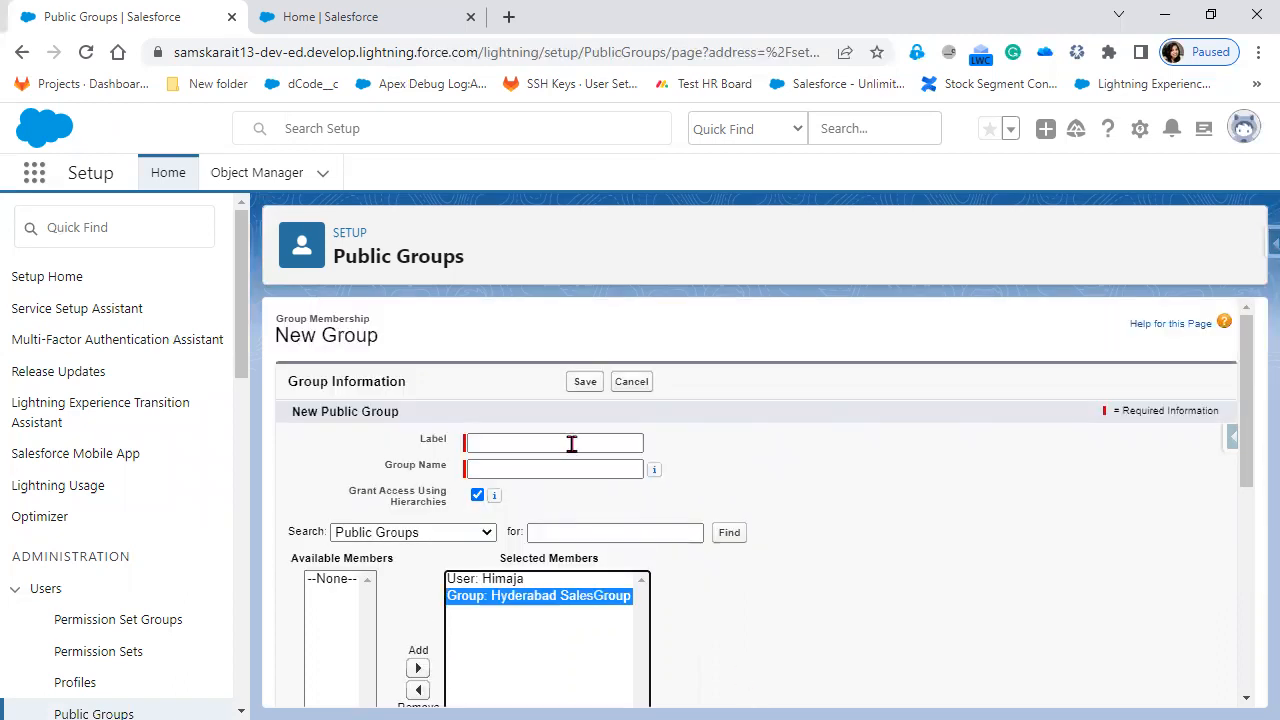
Step: List roles as available members and add the CTO role to the new group's selected members
{"action": "left_click", "coordinate": [571, 443]}
{"action": "left_click", "coordinate": [470, 532]}
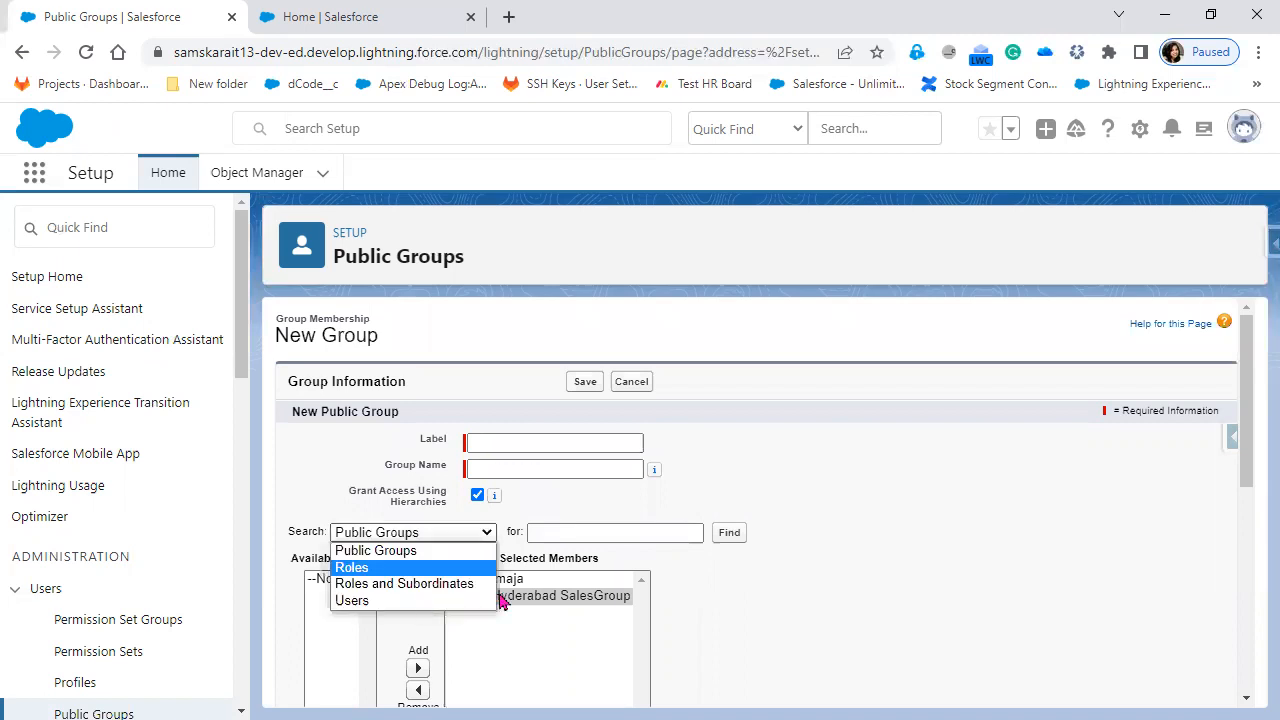
{"action": "left_click", "coordinate": [494, 600]}
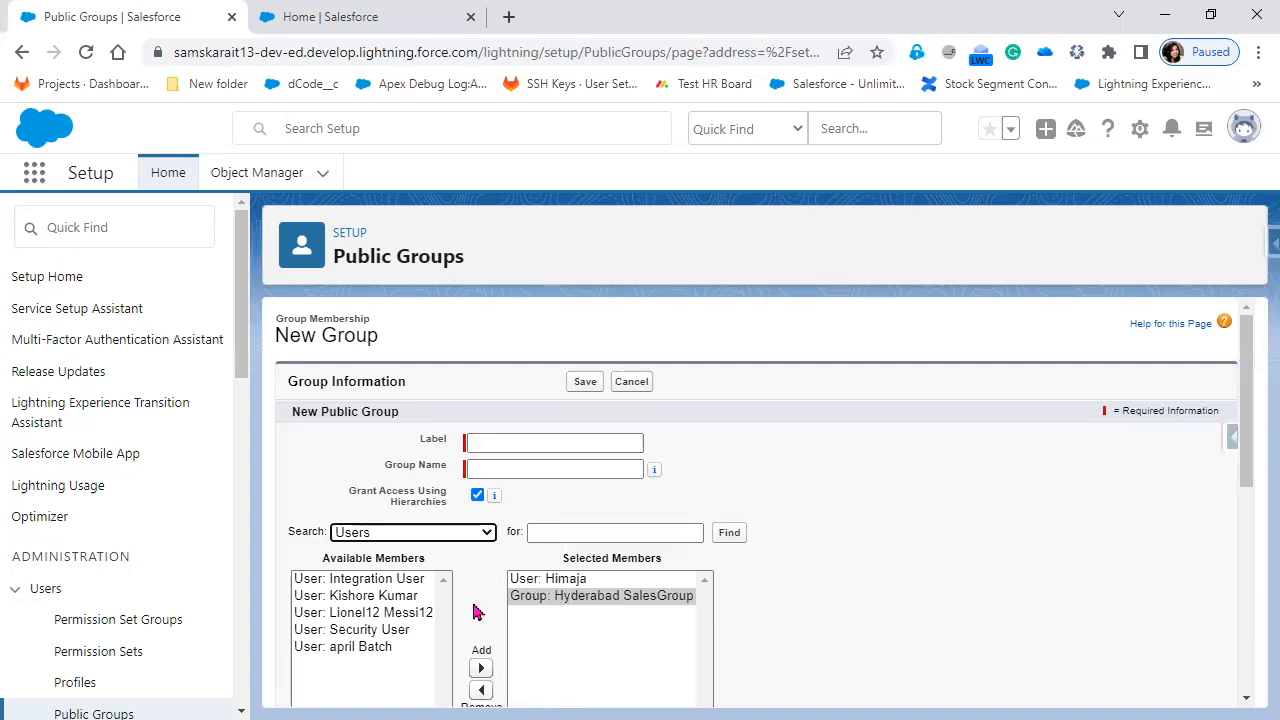
{"action": "left_click", "coordinate": [471, 539]}
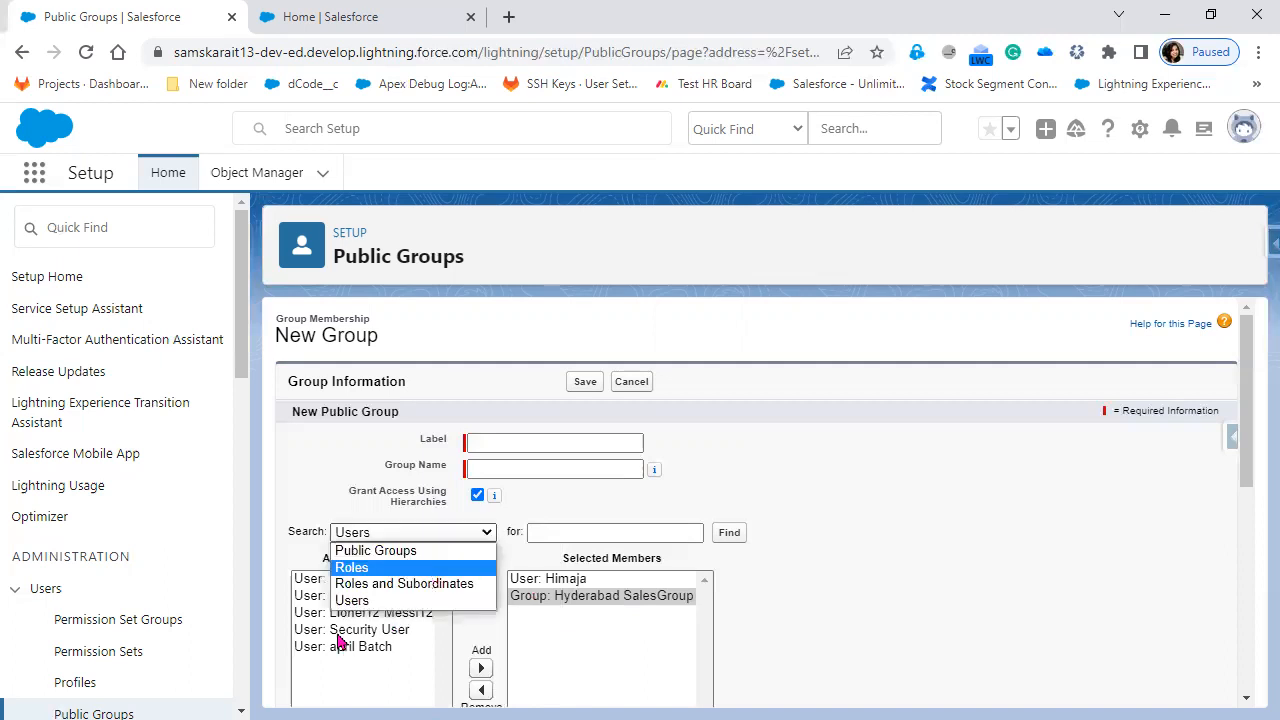
{"action": "left_click", "coordinate": [357, 567]}
{"action": "left_click", "coordinate": [335, 630]}
{"action": "scroll", "coordinate": [412, 574], "scroll_direction": "down", "scroll_amount": 1}
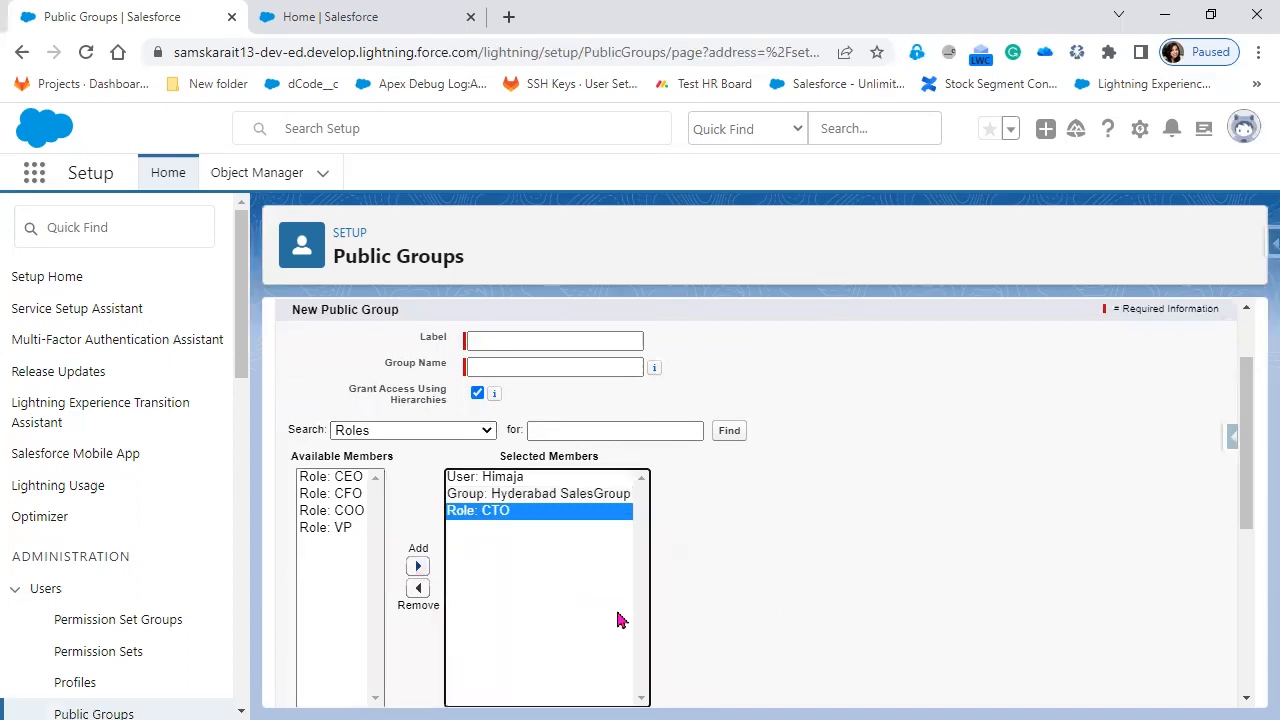
{"action": "scroll", "coordinate": [535, 440], "scroll_direction": "up", "scroll_amount": 1}
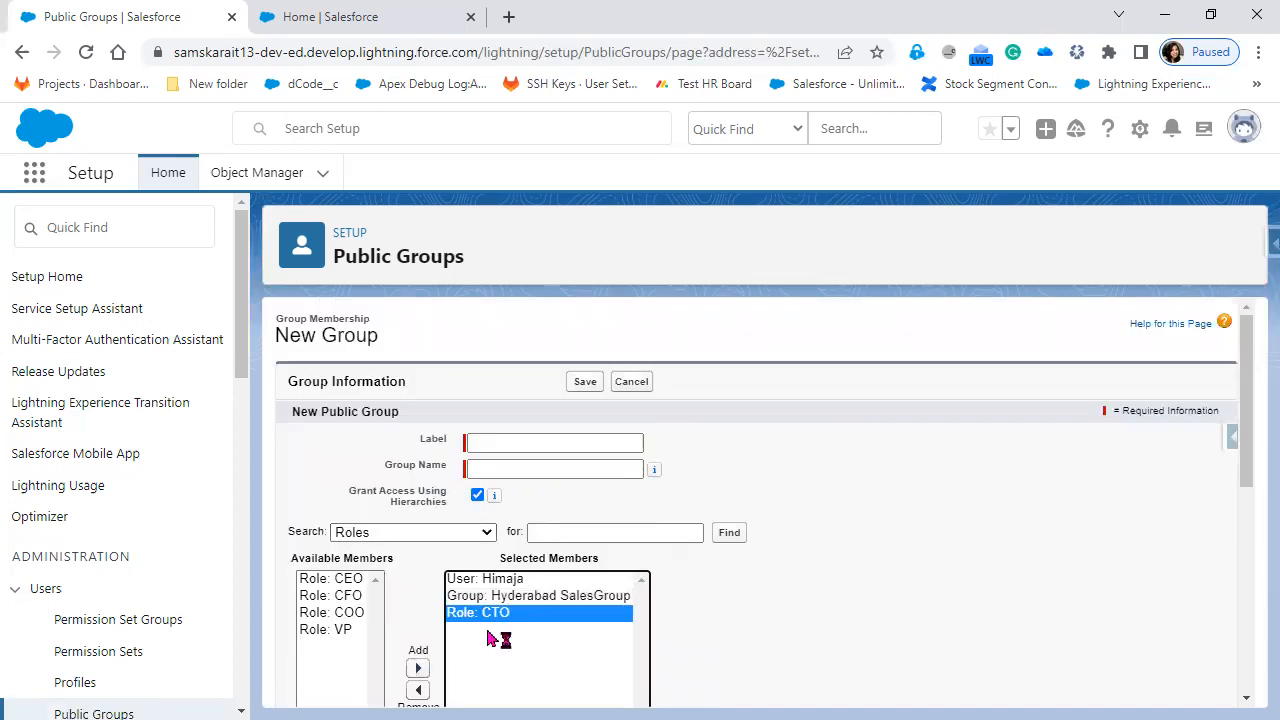
Step: Remove Hyderabad SalesGroup from the new group's selected members
{"action": "left_click", "coordinate": [531, 596]}
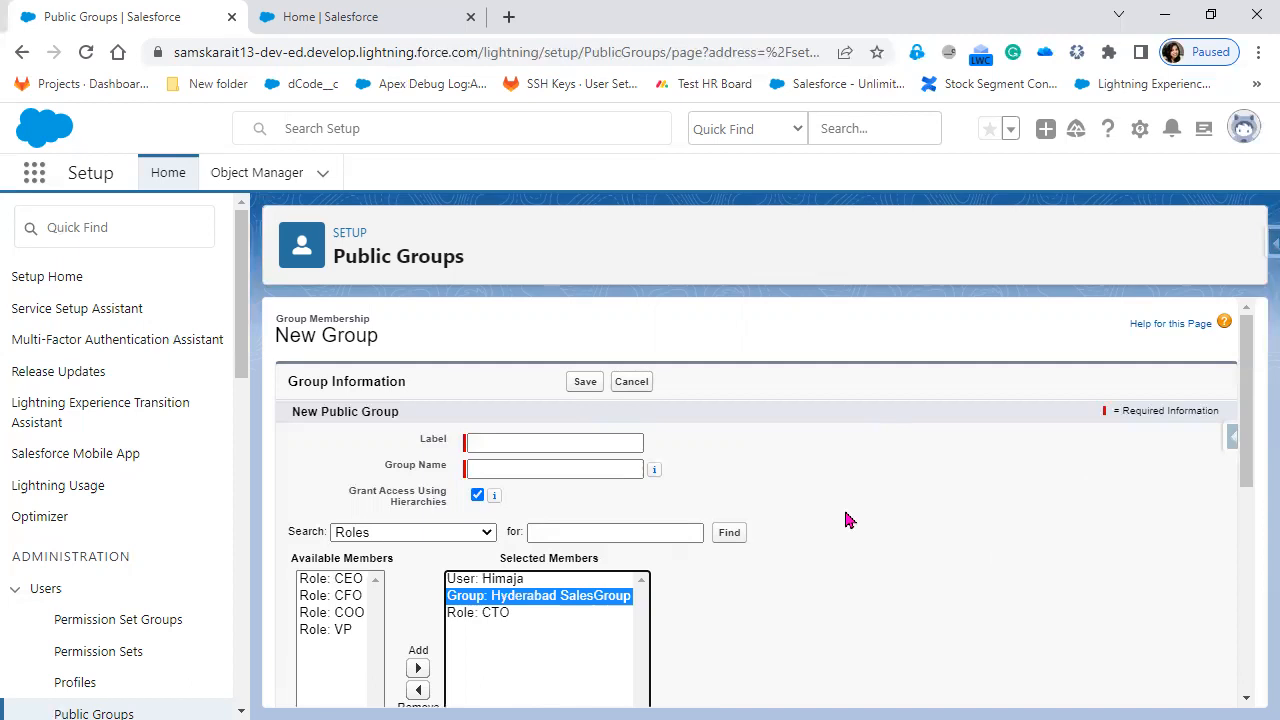
{"action": "left_click", "coordinate": [418, 690]}
Step: Label the new public group Bangalore Sales Group with group name Bangalore_Sales_Group, and disable Grant Access Using Hierarchies
{"action": "left_click", "coordinate": [522, 344]}
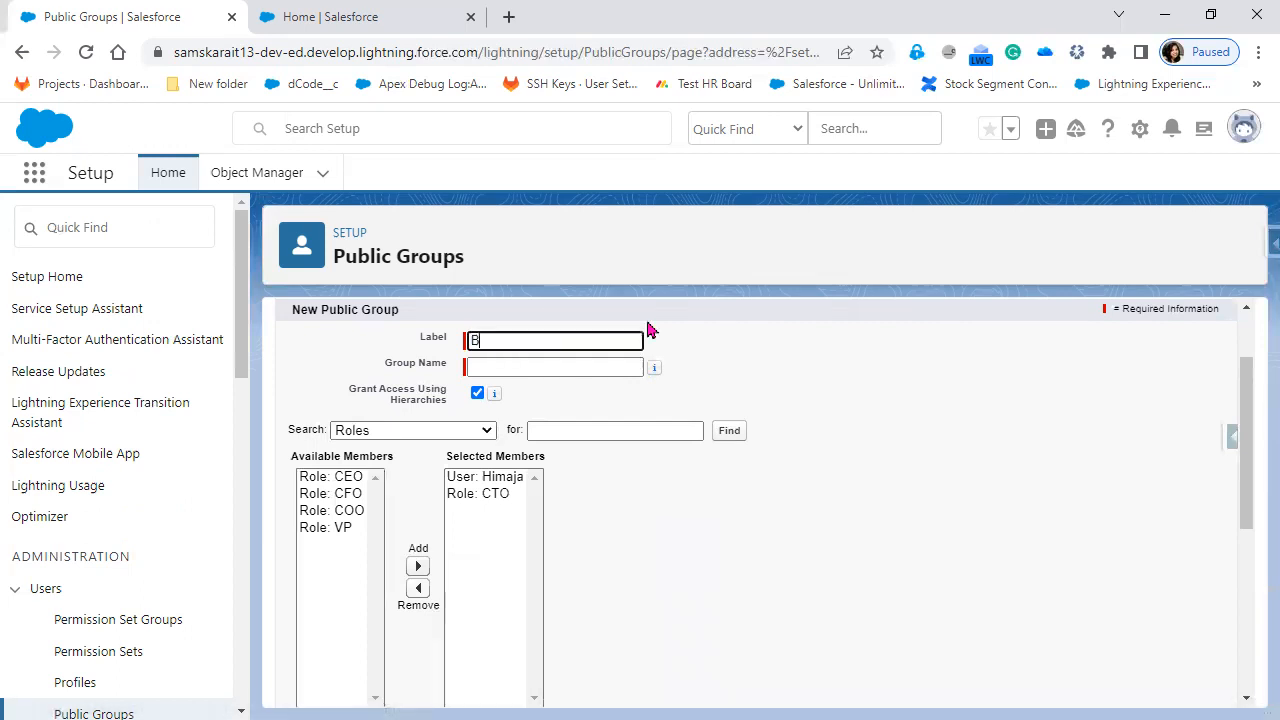
{"action": "type", "text": "Bangalore Sales Group"}
{"action": "key", "text": "Tab"}
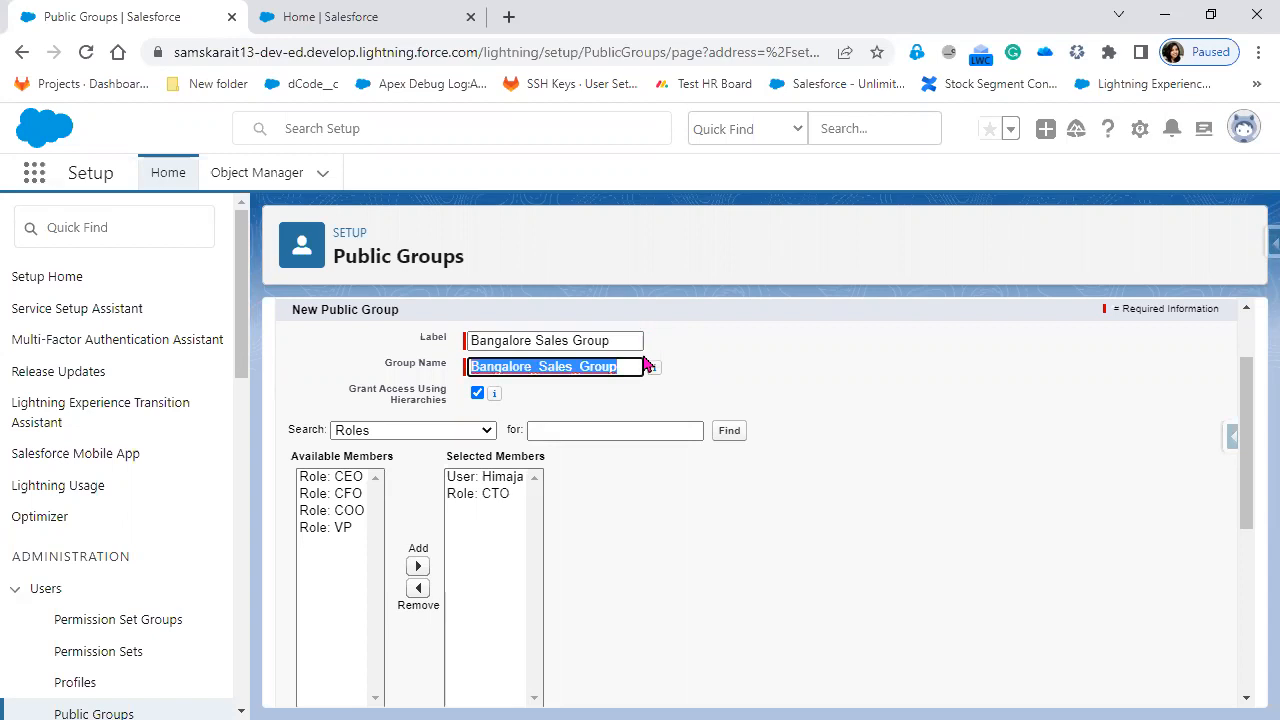
{"action": "left_click", "coordinate": [477, 393]}
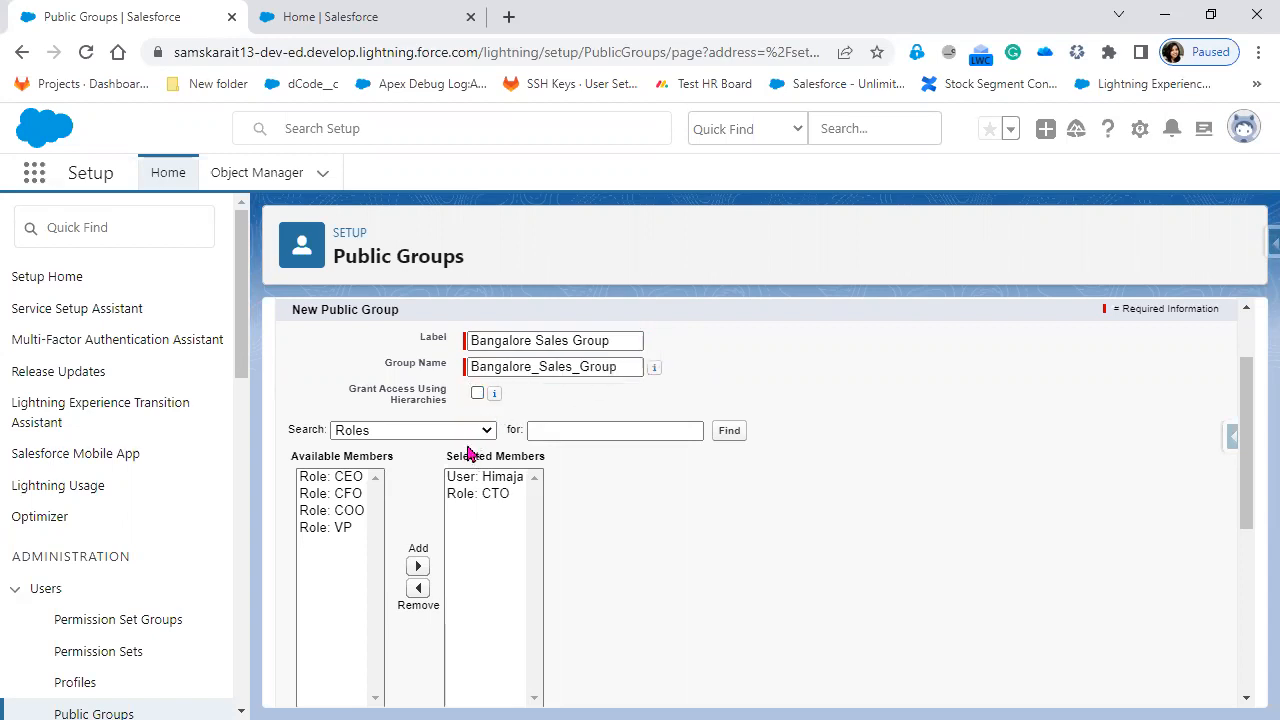
Step: Remove the CTO role from the Bangalore Sales Group's selected members and add the third available user from the users list
{"action": "left_click", "coordinate": [467, 434]}
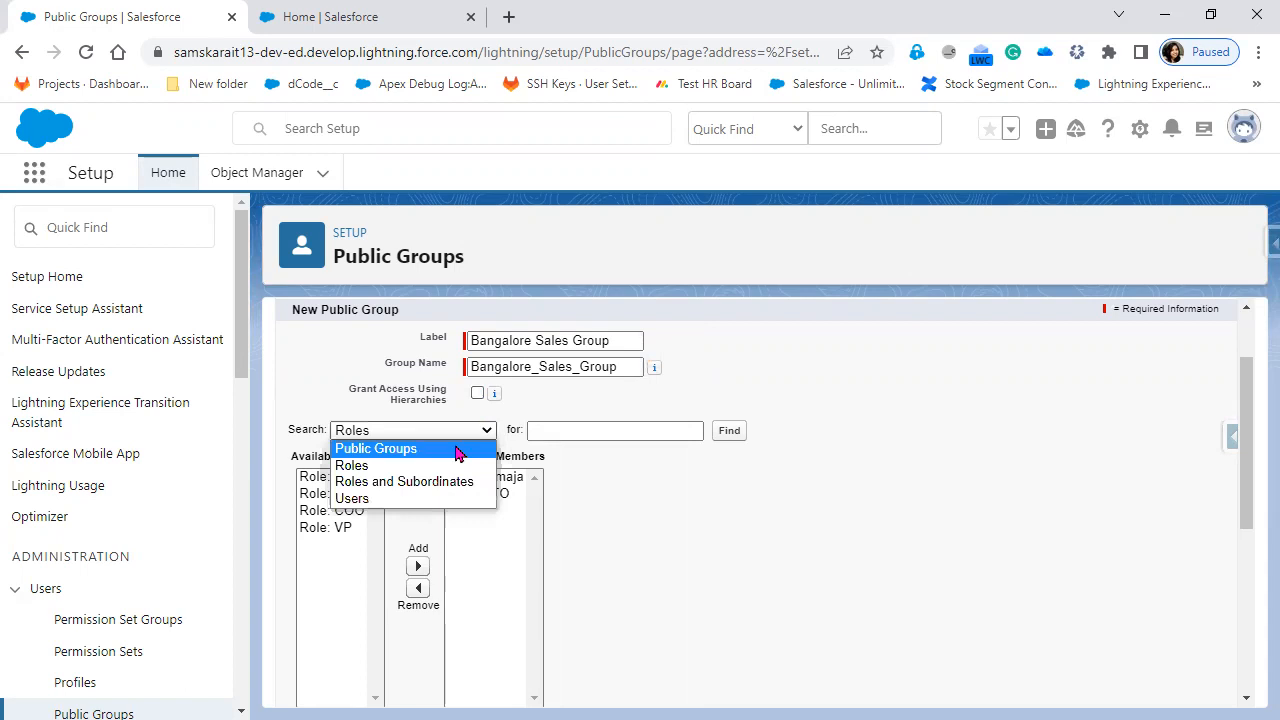
{"action": "left_click", "coordinate": [456, 450]}
{"action": "left_click", "coordinate": [450, 432]}
{"action": "left_click", "coordinate": [455, 498]}
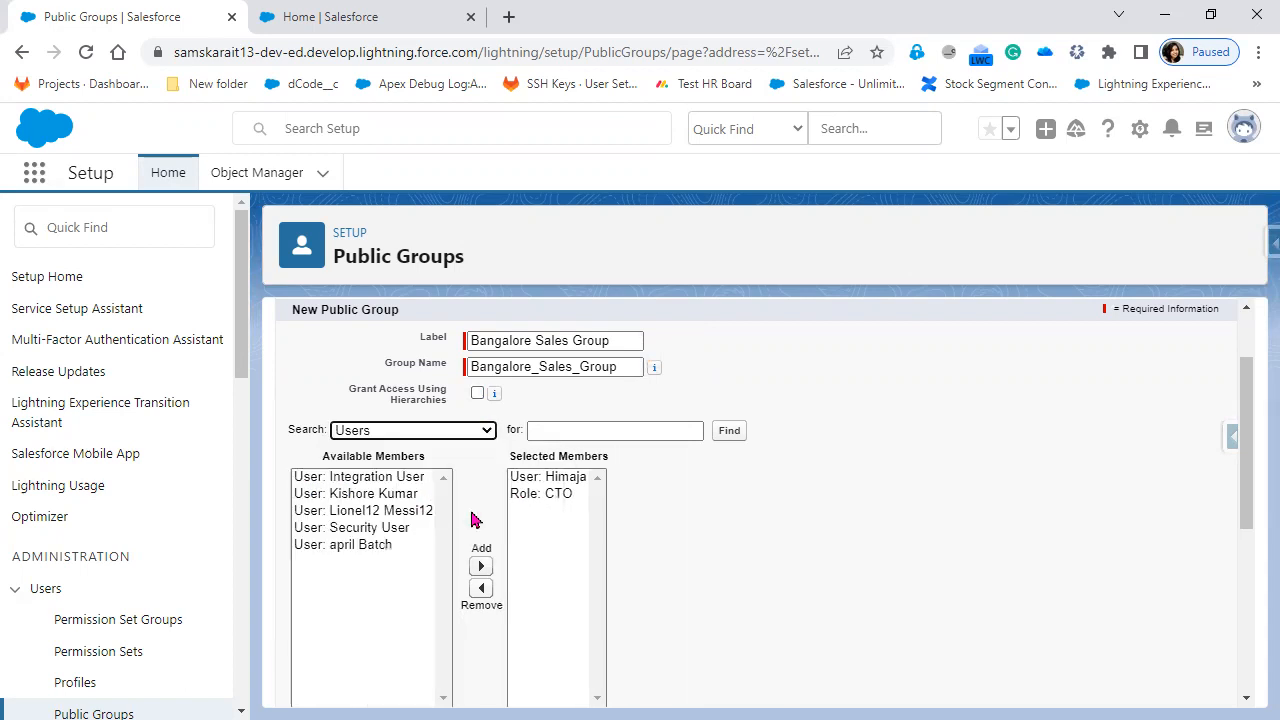
{"action": "left_click", "coordinate": [540, 494]}
{"action": "left_click", "coordinate": [481, 588]}
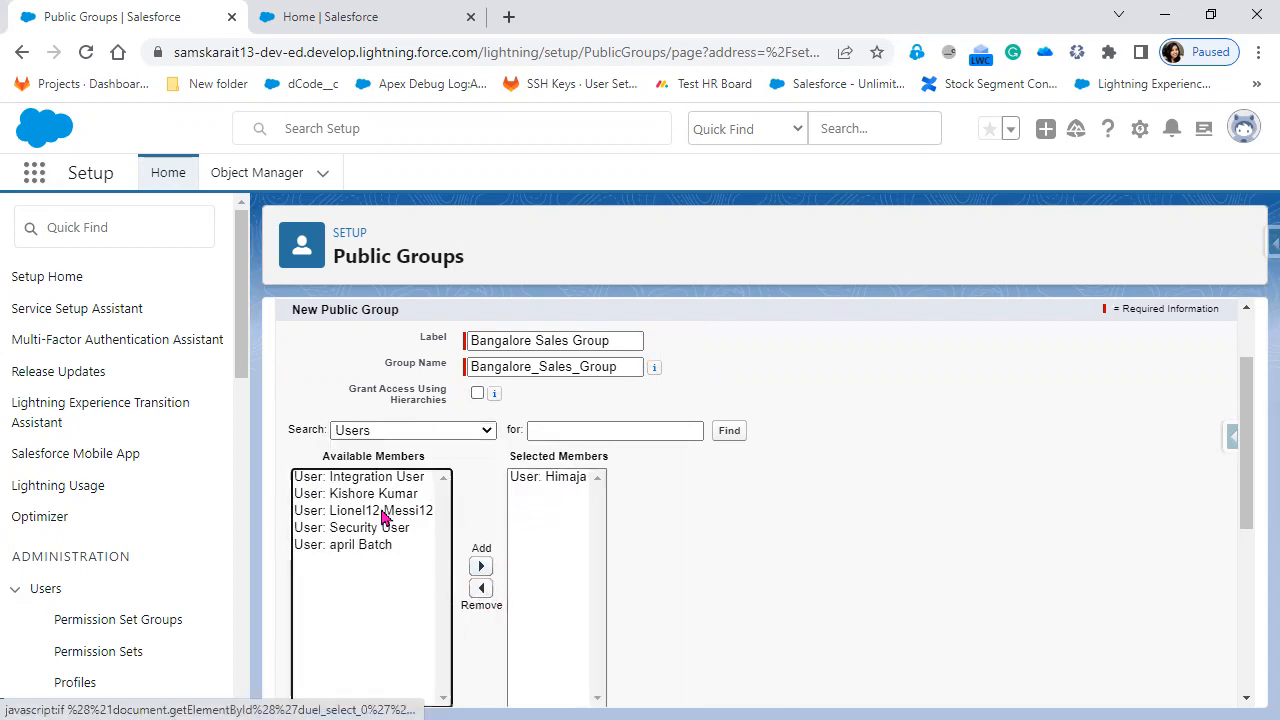
{"action": "left_click", "coordinate": [381, 511]}
{"action": "left_click", "coordinate": [481, 566]}
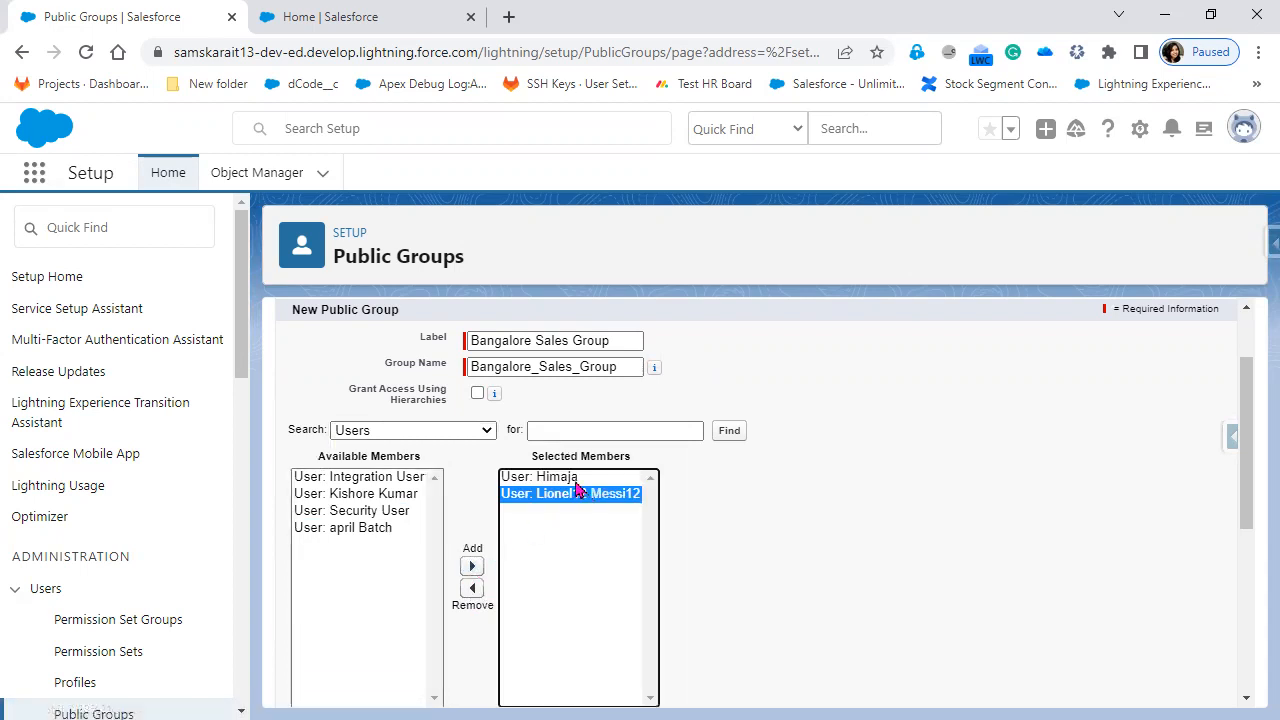
{"action": "left_click", "coordinate": [576, 480]}
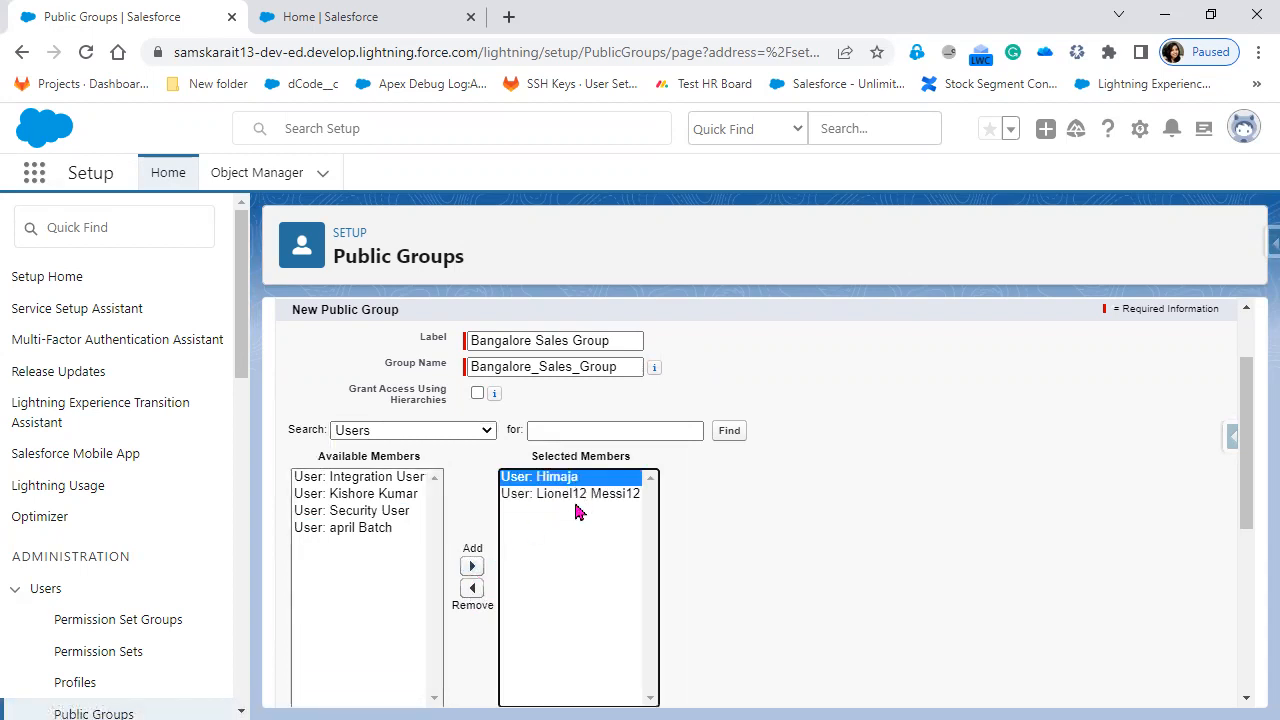
{"action": "left_click", "coordinate": [575, 496]}
{"action": "scroll", "coordinate": [853, 562], "scroll_direction": "down", "scroll_amount": 2}
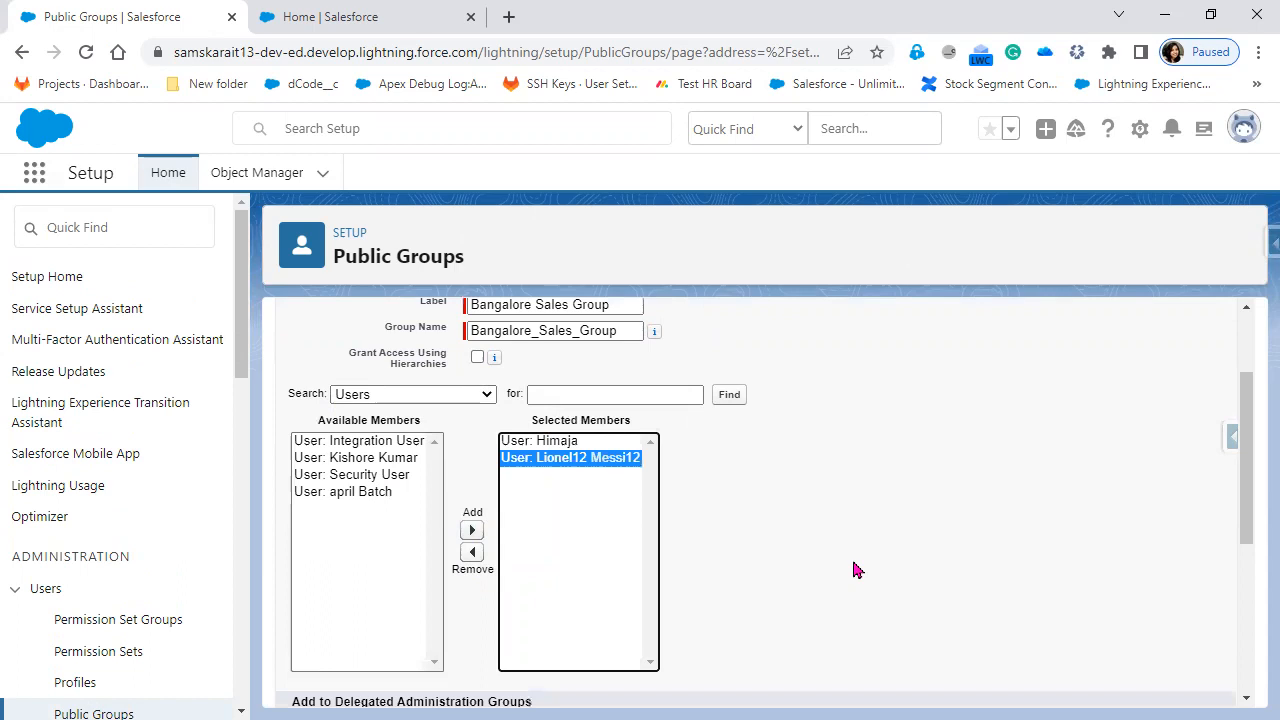
Step: Save the Bangalore Sales Group and accept the warning about managers' access to shared records
{"action": "scroll", "coordinate": [853, 563], "scroll_direction": "up", "scroll_amount": 3}
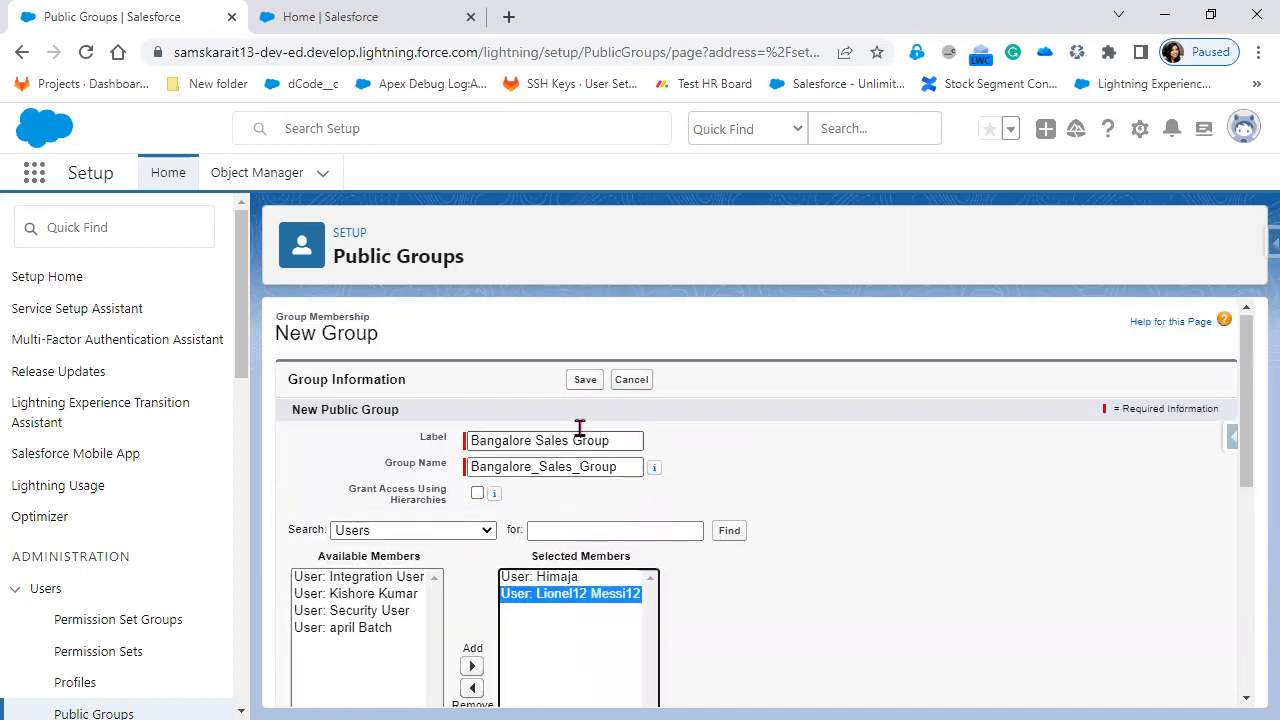
{"action": "left_click", "coordinate": [585, 382]}
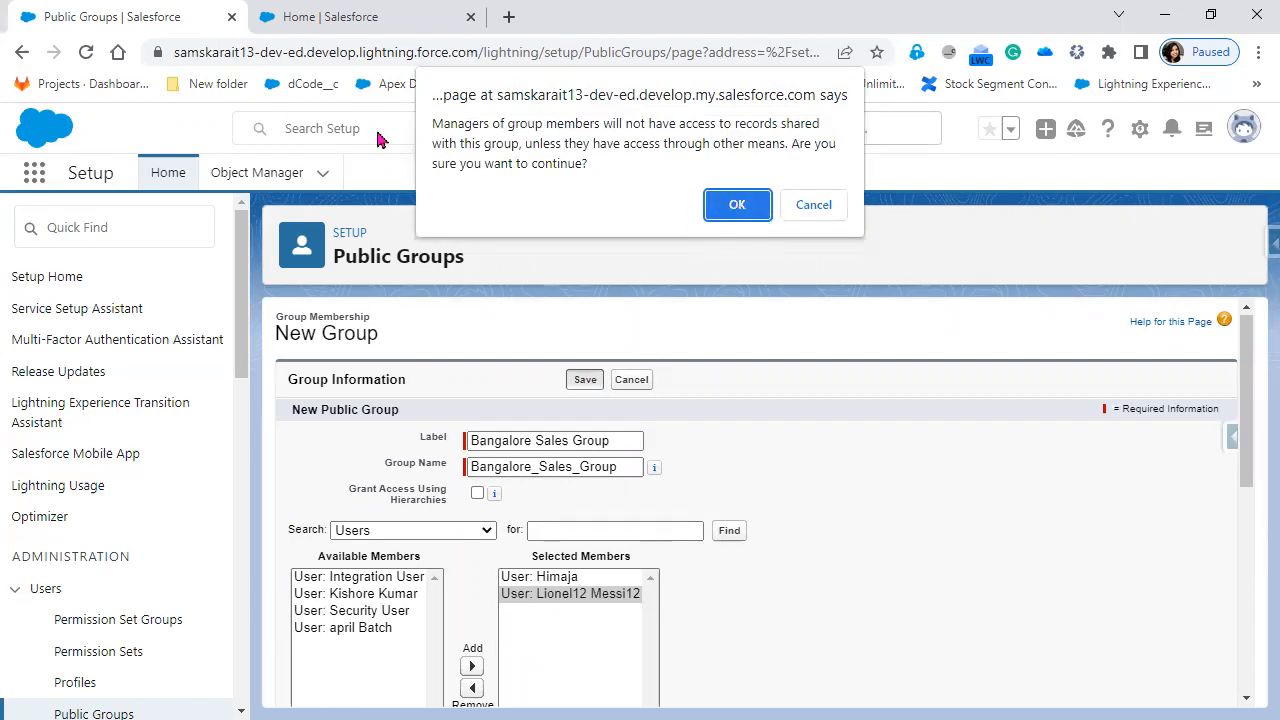
{"action": "left_click_drag", "start_coordinate": [433, 122], "coordinate": [830, 124]}
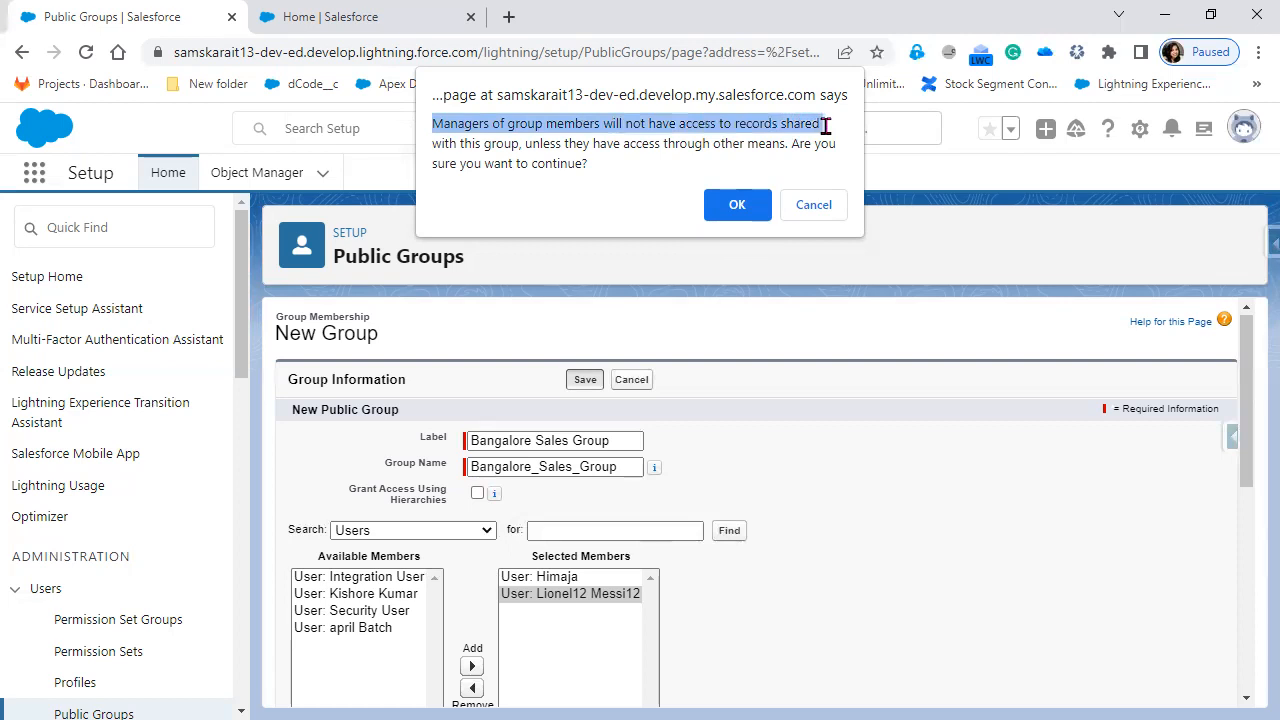
{"action": "left_click_drag", "start_coordinate": [433, 145], "coordinate": [522, 145]}
{"action": "left_click", "coordinate": [734, 204]}
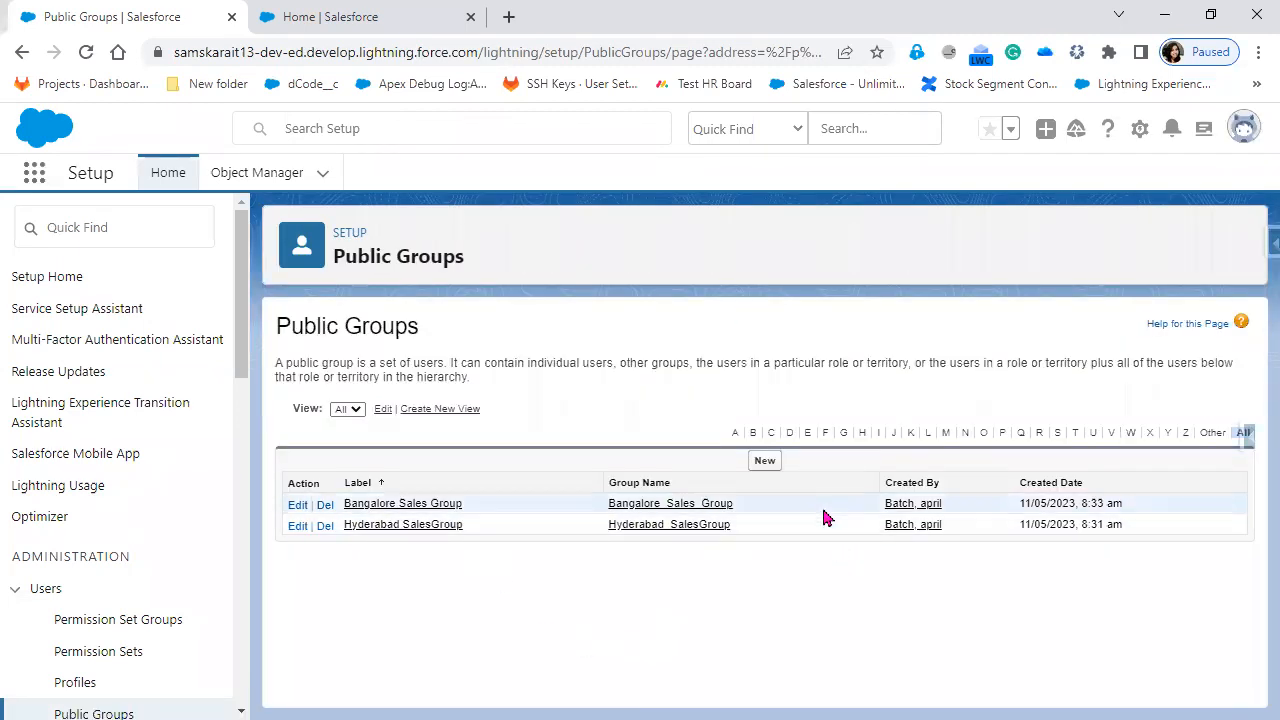
Step: Start a new public group and add Bangalore Sales Group and Hyderabad SalesGroup to its selected members
{"action": "left_click", "coordinate": [760, 462]}
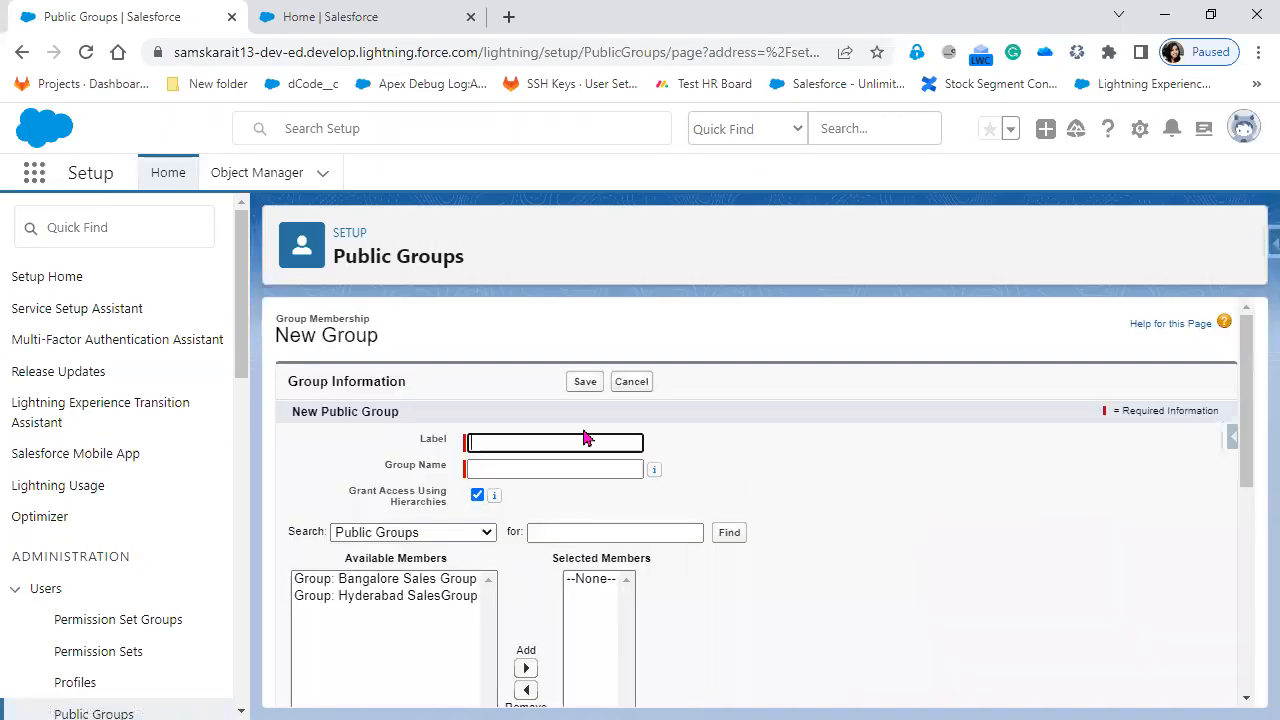
{"action": "left_click", "coordinate": [386, 578]}
{"action": "scroll", "coordinate": [386, 586], "scroll_direction": "down", "scroll_amount": 1}
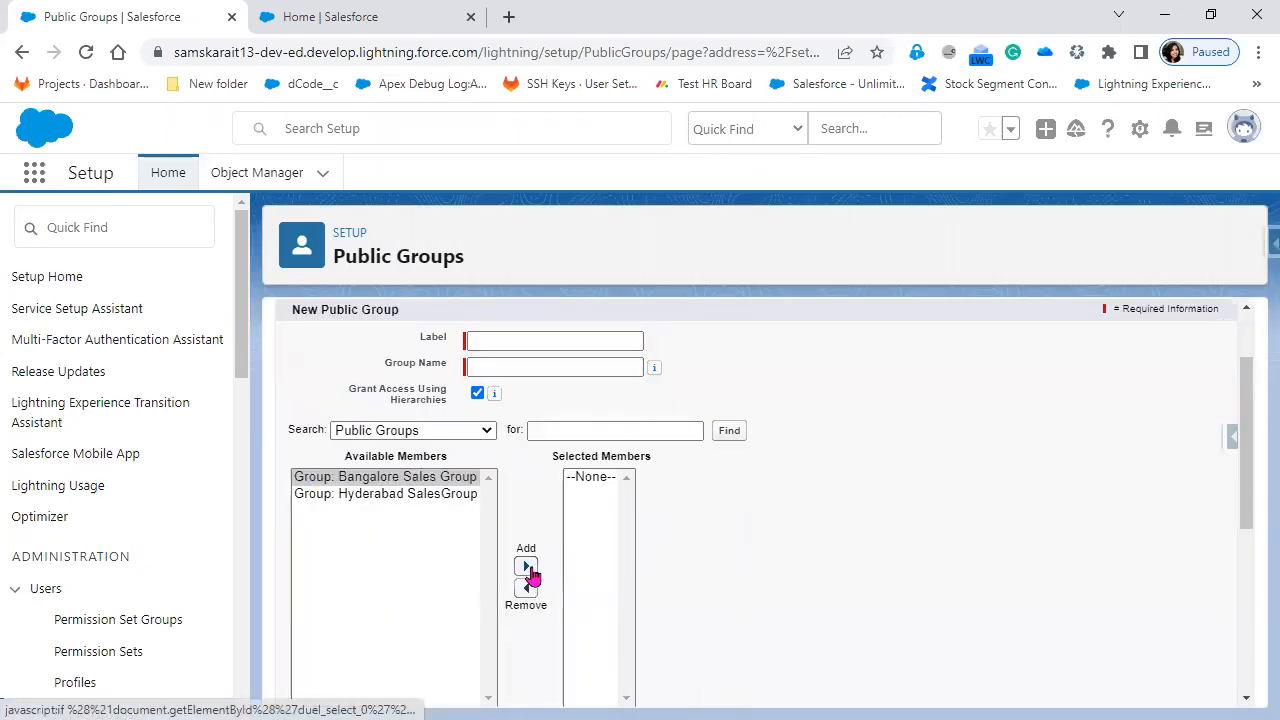
{"action": "left_click", "coordinate": [526, 567]}
{"action": "left_click", "coordinate": [414, 480]}
{"action": "left_click", "coordinate": [526, 567]}
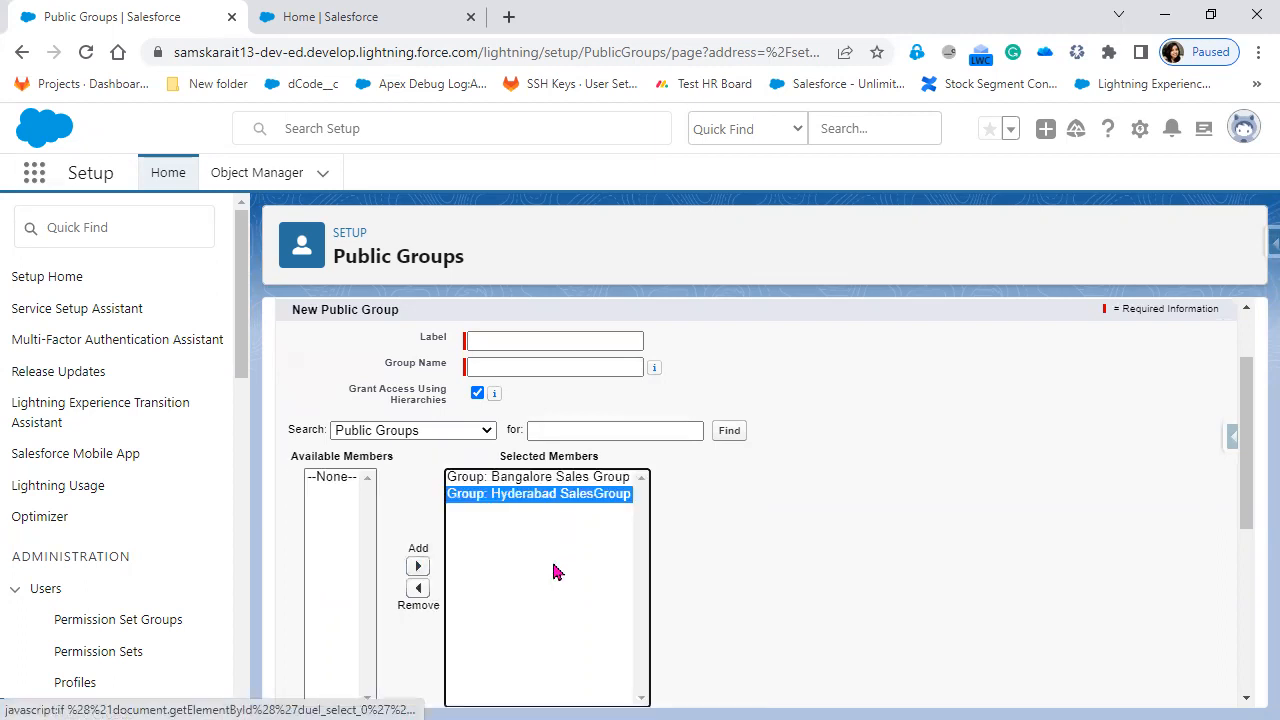
Step: Label the group Main Group with group name Main_Group, disable Grant Access Using Hierarchies, and save it
{"action": "scroll", "coordinate": [818, 606], "scroll_direction": "up", "scroll_amount": 1}
{"action": "left_click", "coordinate": [530, 441]}
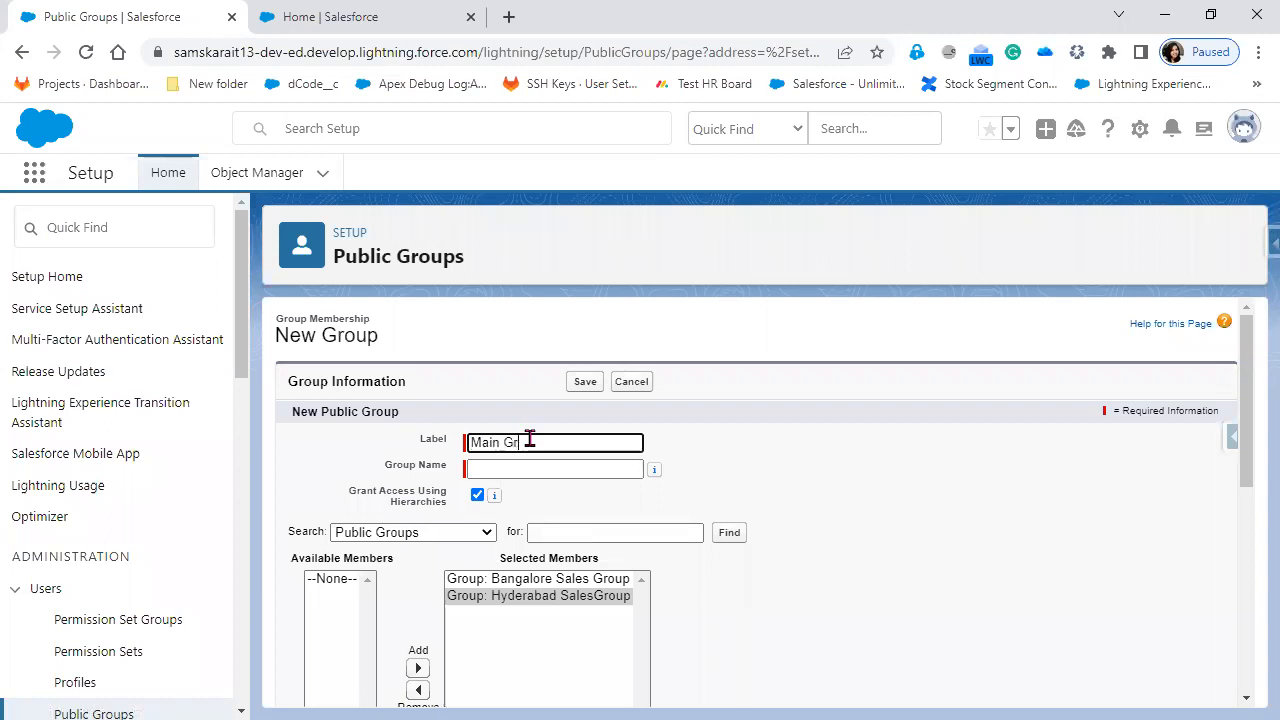
{"action": "left_click", "coordinate": [954, 530]}
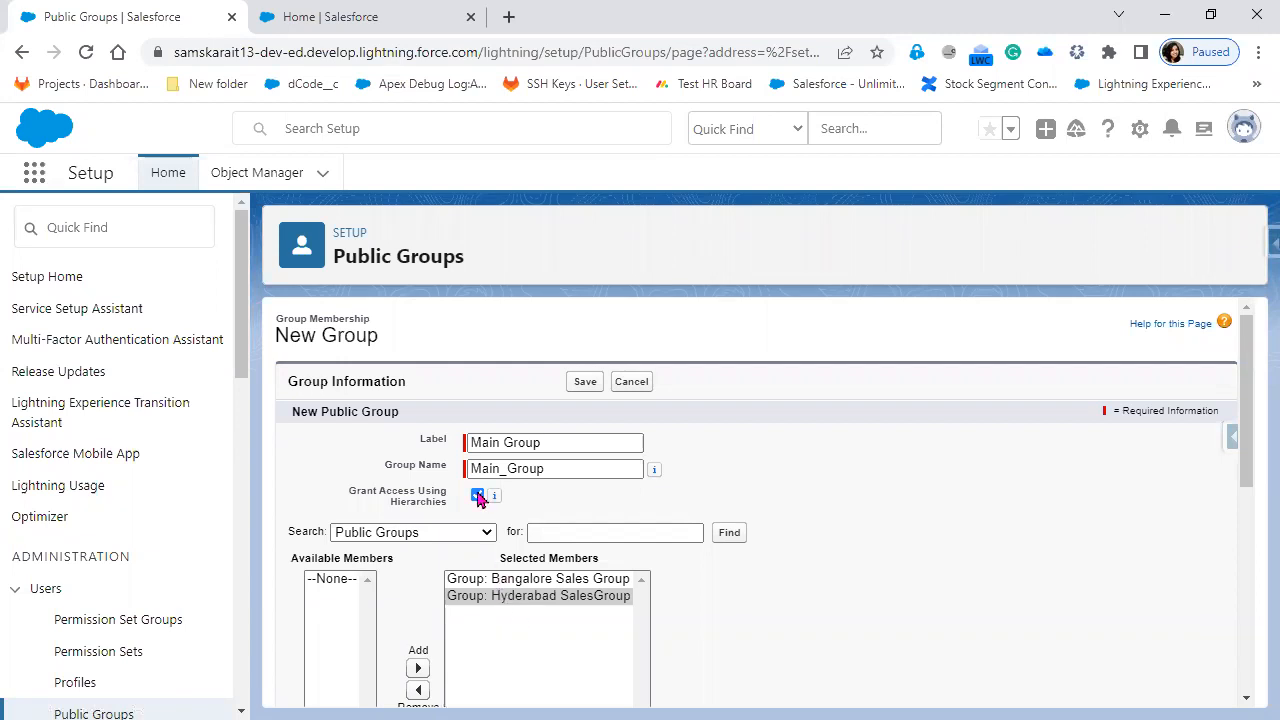
{"action": "scroll", "coordinate": [820, 591], "scroll_direction": "down", "scroll_amount": 3}
{"action": "scroll", "coordinate": [820, 591], "scroll_direction": "up", "scroll_amount": 3}
{"action": "left_click", "coordinate": [584, 382]}
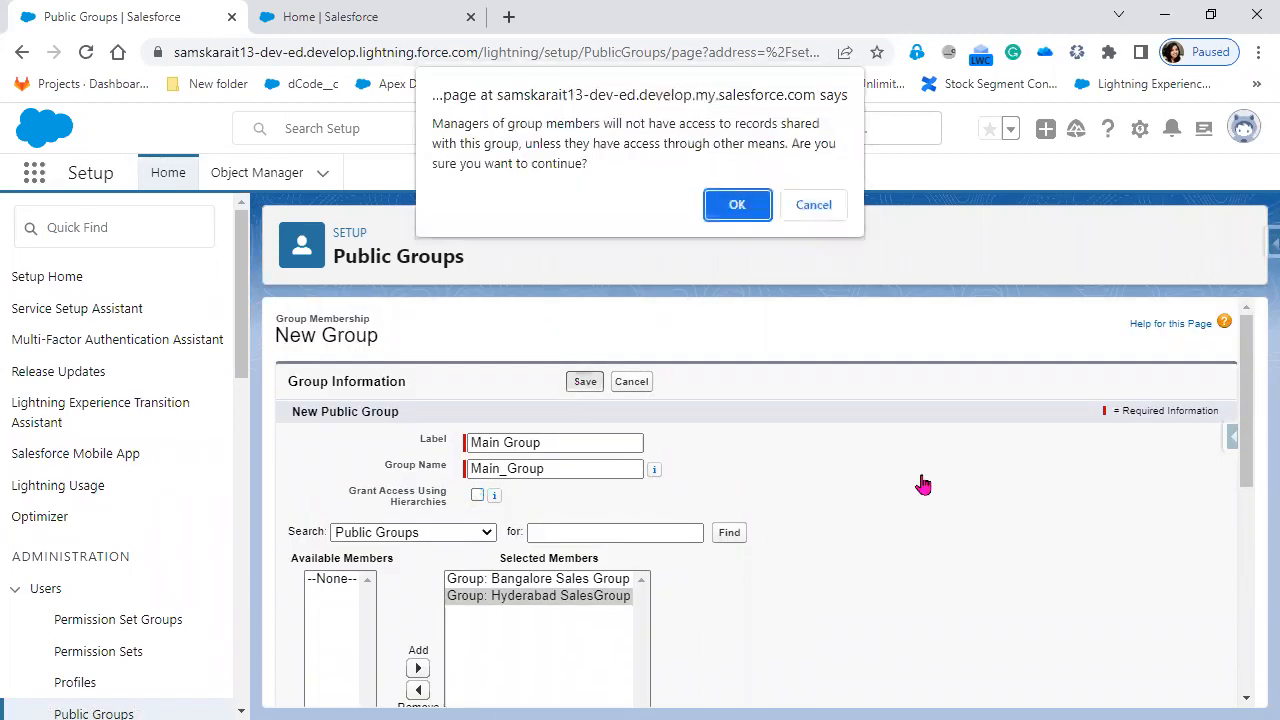
{"action": "left_click", "coordinate": [737, 205]}
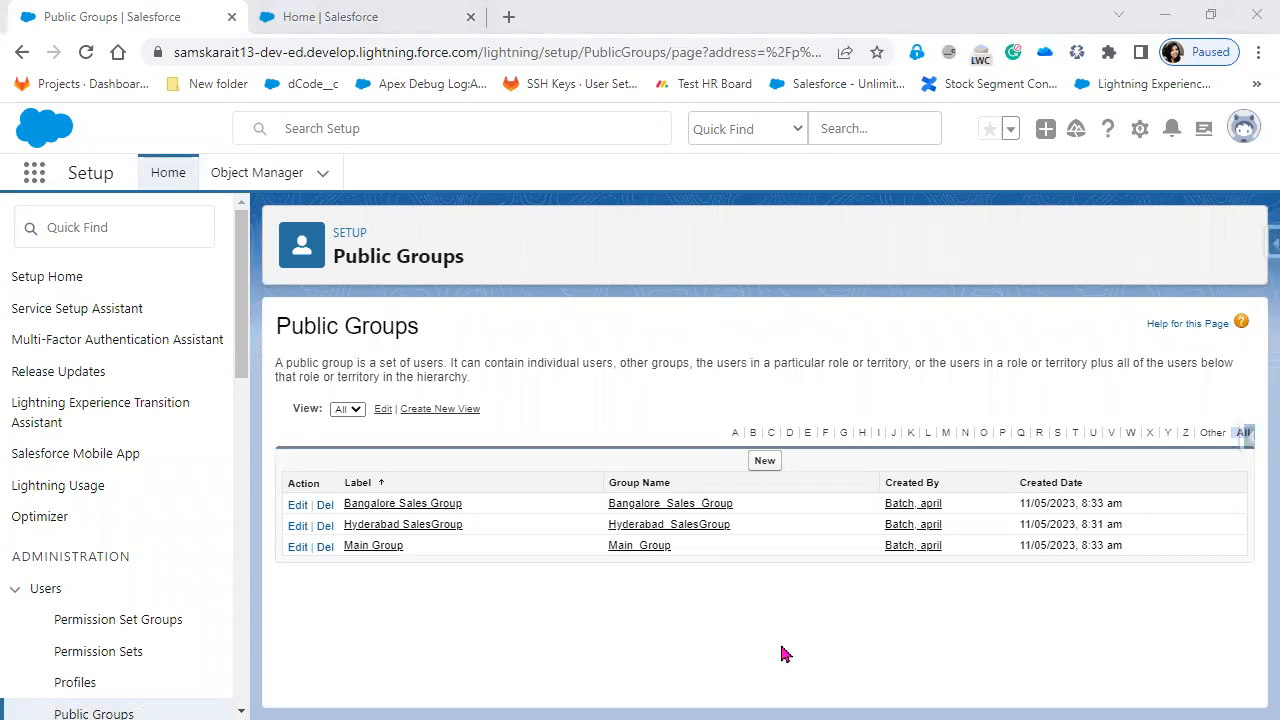
Step: Start another public group labelled Mumbai Sales Group with group name Mumbai_Sales_Group
{"action": "left_click", "coordinate": [765, 462]}
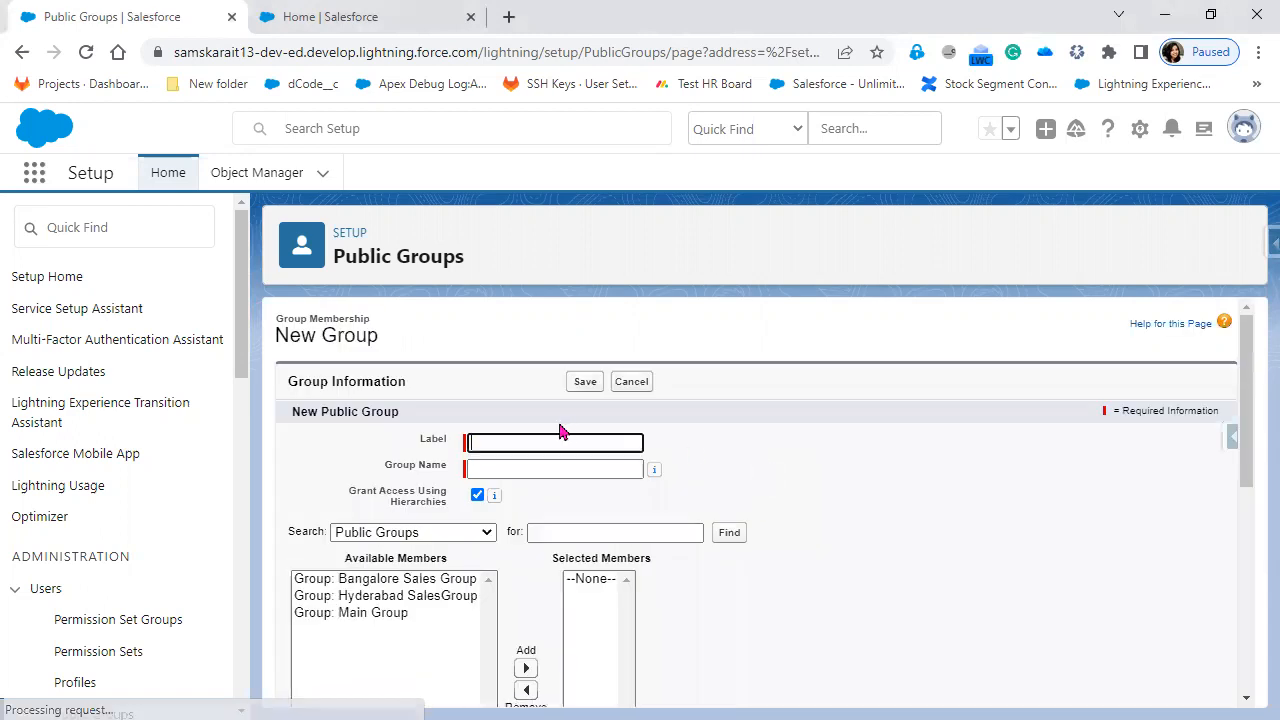
{"action": "type", "text": "MumbaiSales Group"}
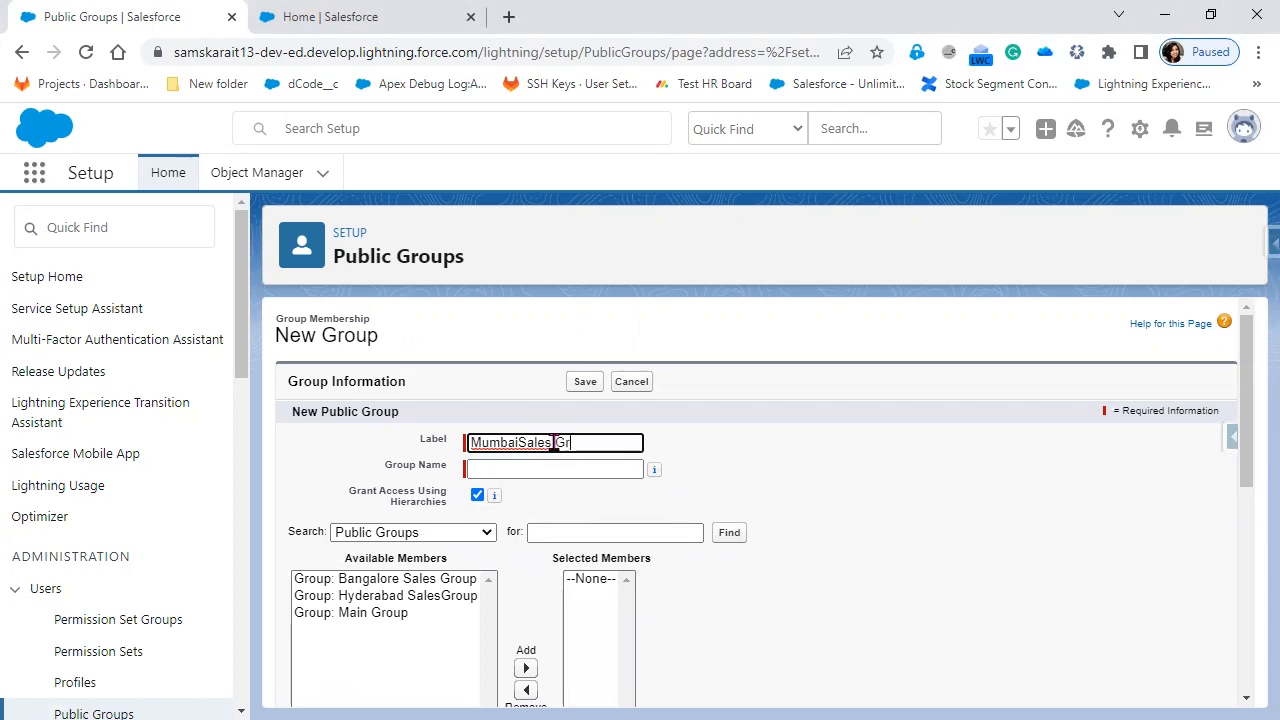
{"action": "left_click", "coordinate": [519, 443]}
{"action": "left_click", "coordinate": [873, 462]}
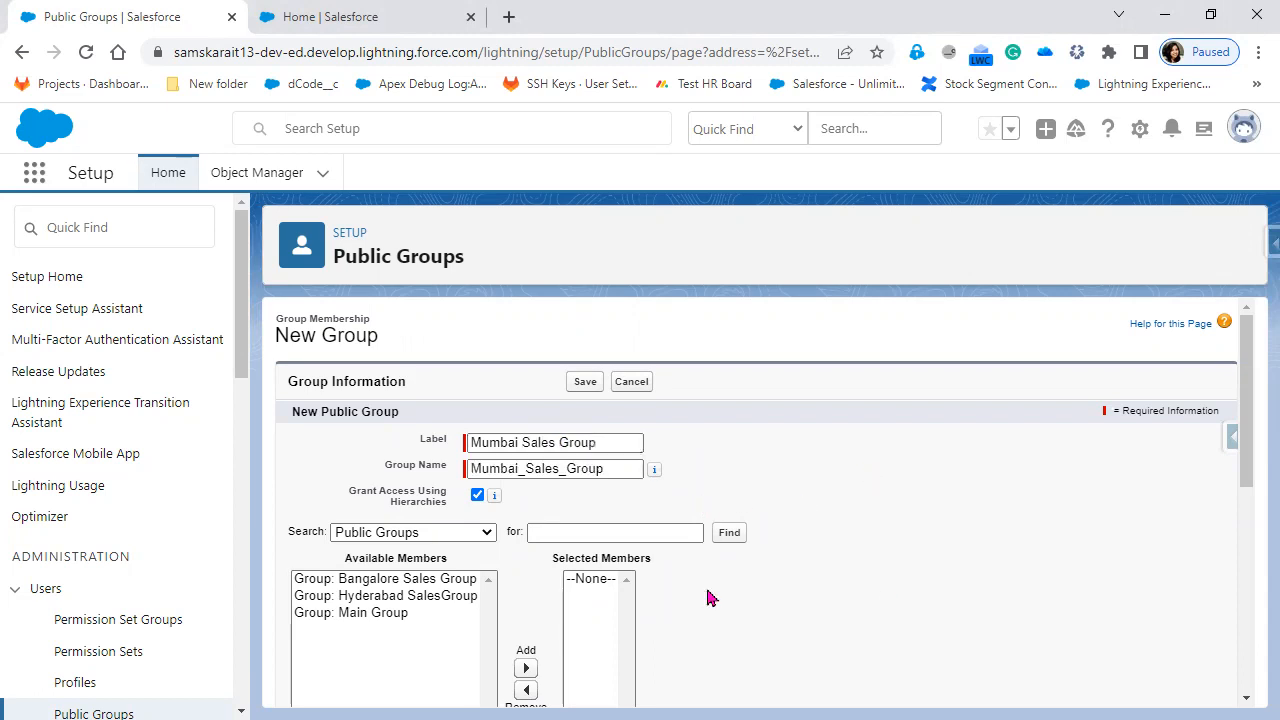
Step: Add the third available user from the users list to the Mumbai Sales Group and save the group
{"action": "scroll", "coordinate": [542, 395], "scroll_direction": "down", "scroll_amount": 1}
{"action": "left_click", "coordinate": [418, 438]}
{"action": "left_click", "coordinate": [408, 500]}
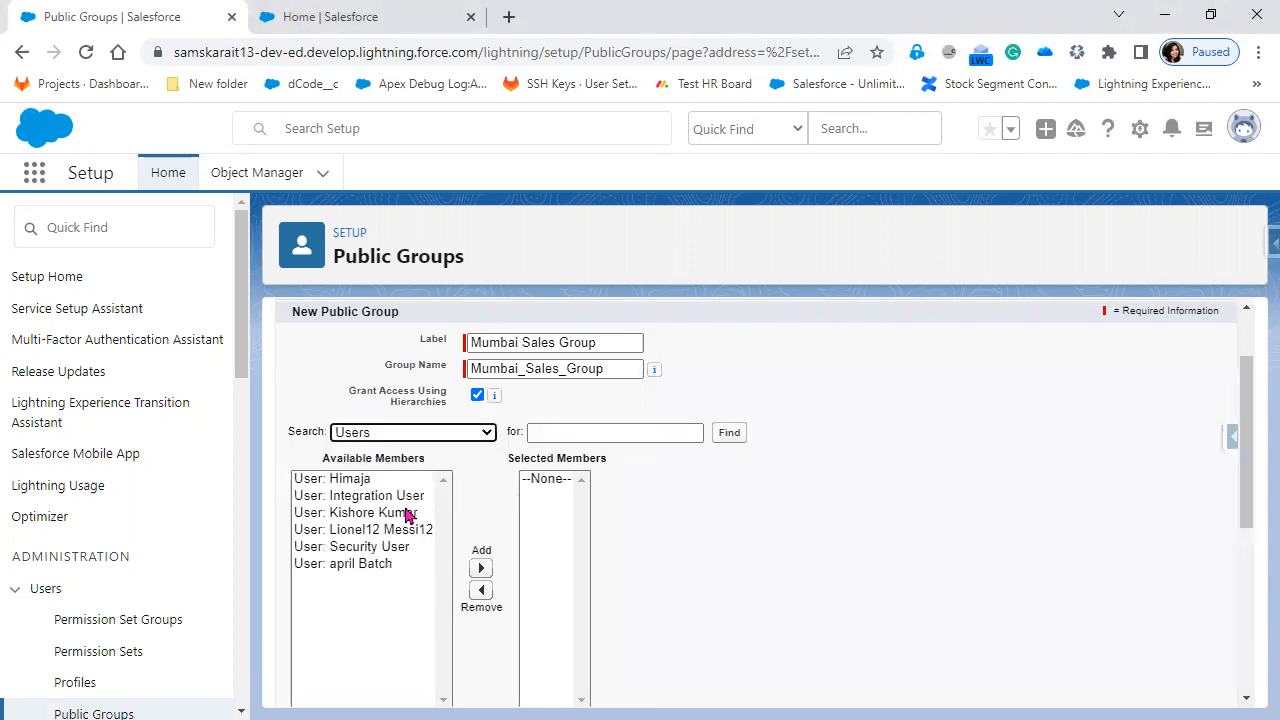
{"action": "left_click", "coordinate": [395, 512]}
{"action": "left_click", "coordinate": [480, 567]}
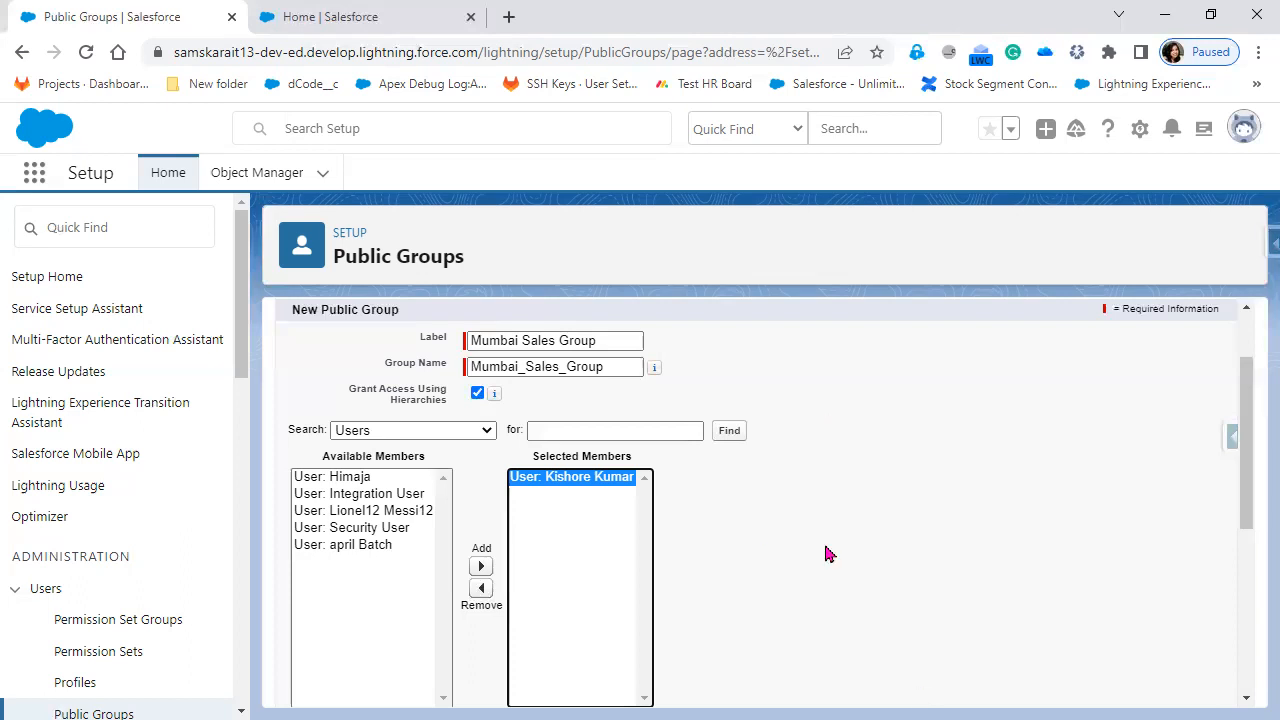
{"action": "scroll", "coordinate": [595, 395], "scroll_direction": "up", "scroll_amount": 1}
{"action": "left_click", "coordinate": [585, 382]}
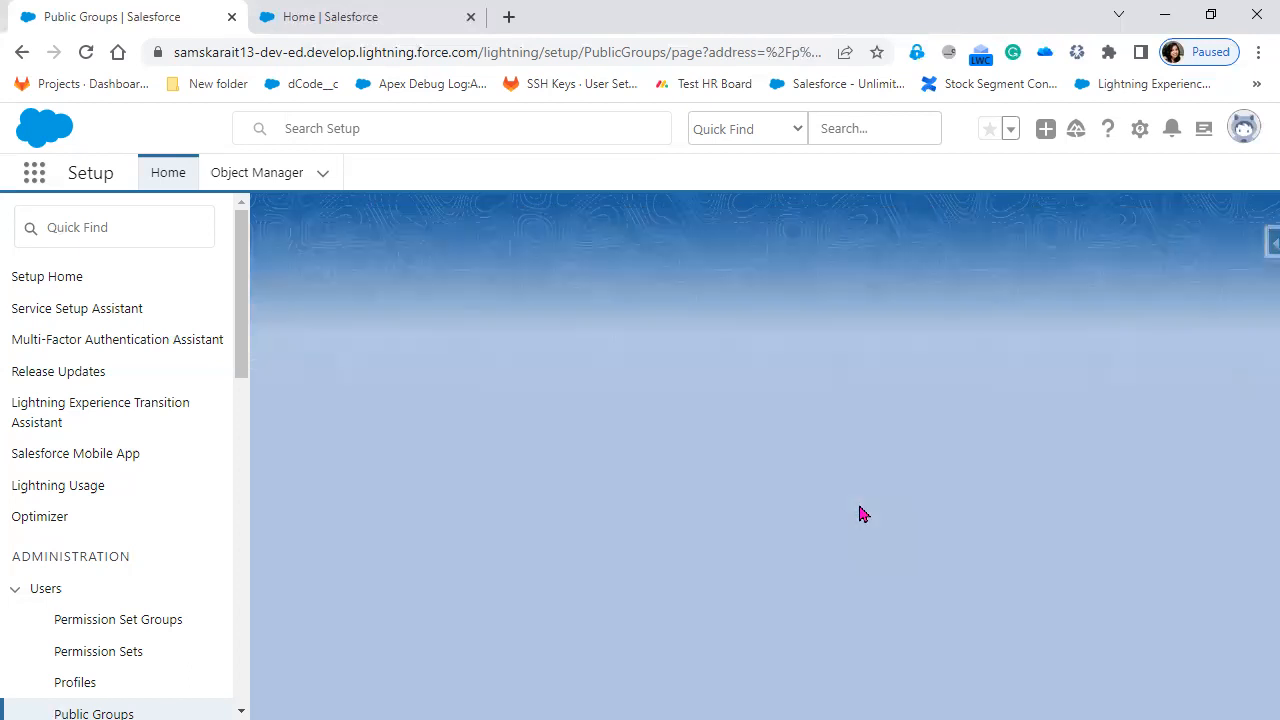
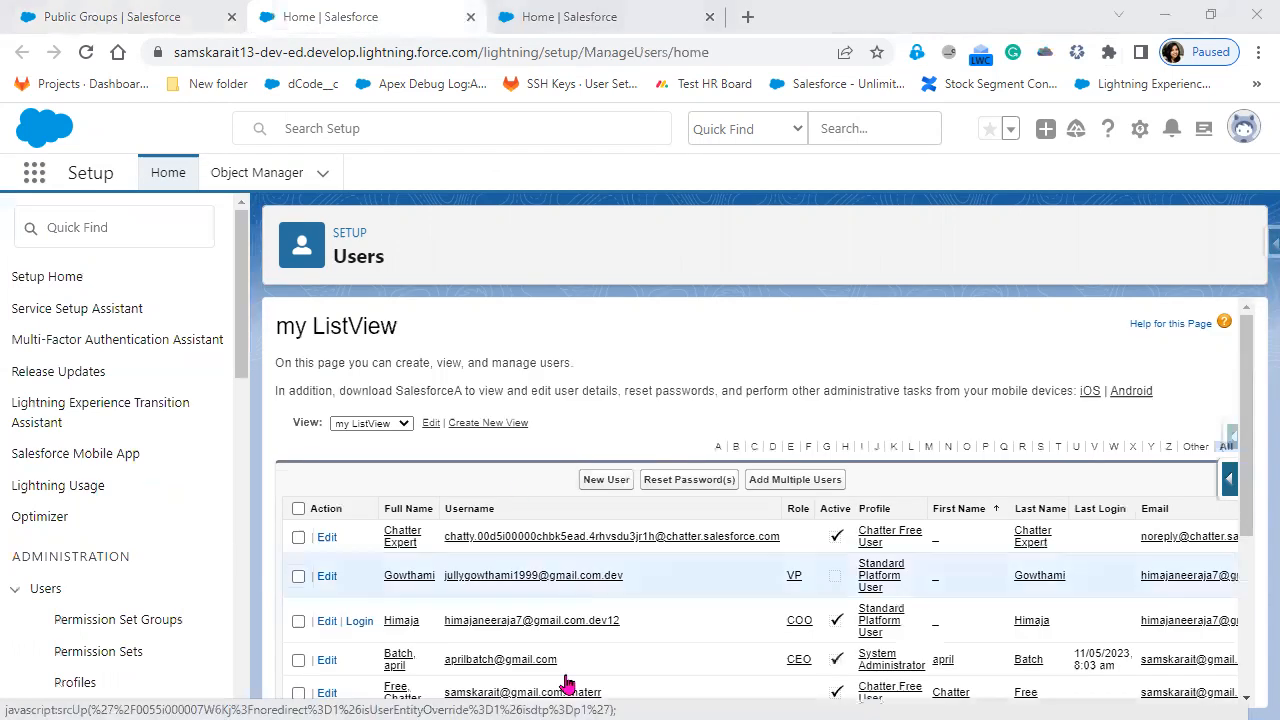
Step: Log in as the second member of the Bangalore Sales Group from the users list and open Accounts
{"action": "scroll", "coordinate": [423, 625], "scroll_direction": "down", "scroll_amount": 3}
{"action": "left_click", "coordinate": [354, 546]}
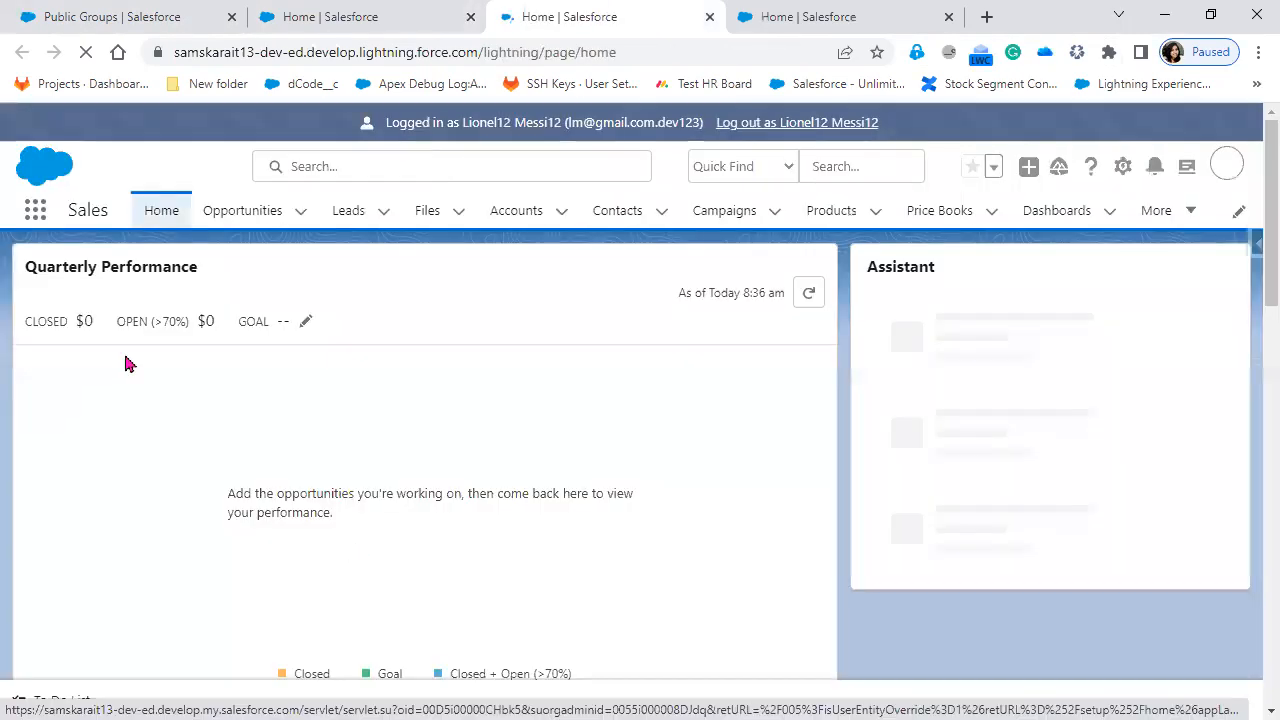
{"action": "left_click", "coordinate": [1181, 220]}
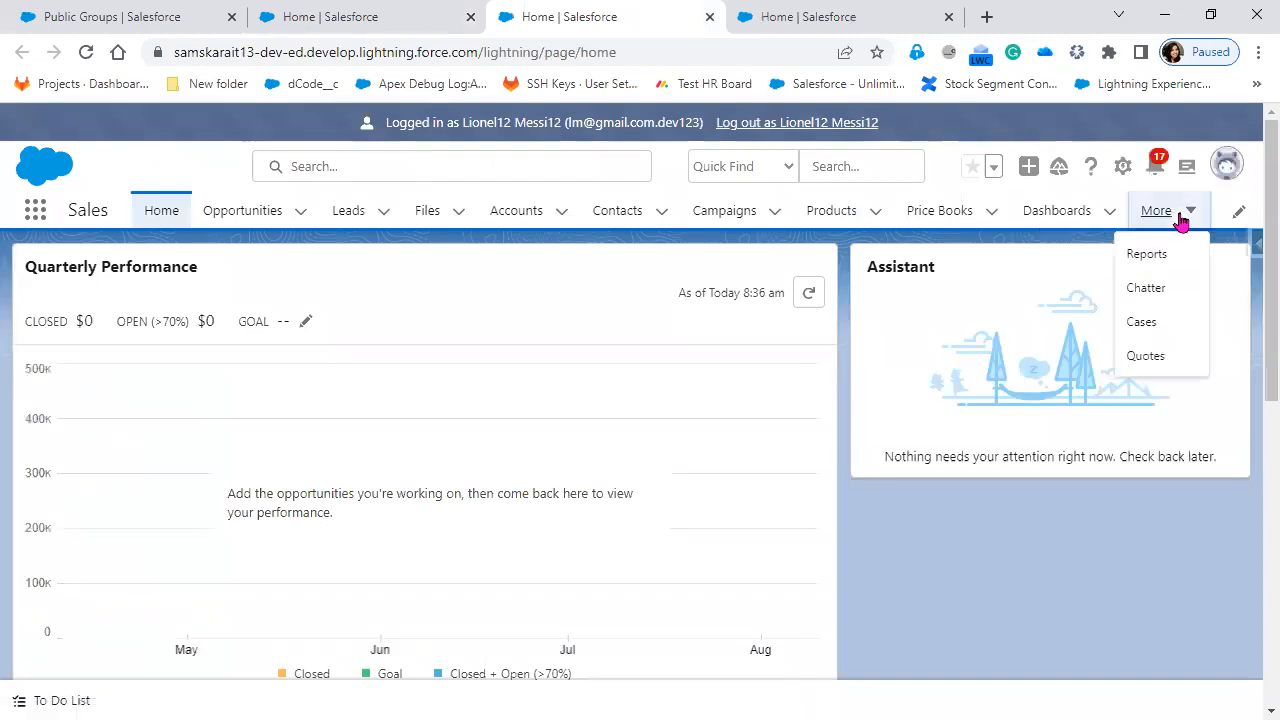
{"action": "left_click", "coordinate": [519, 224]}
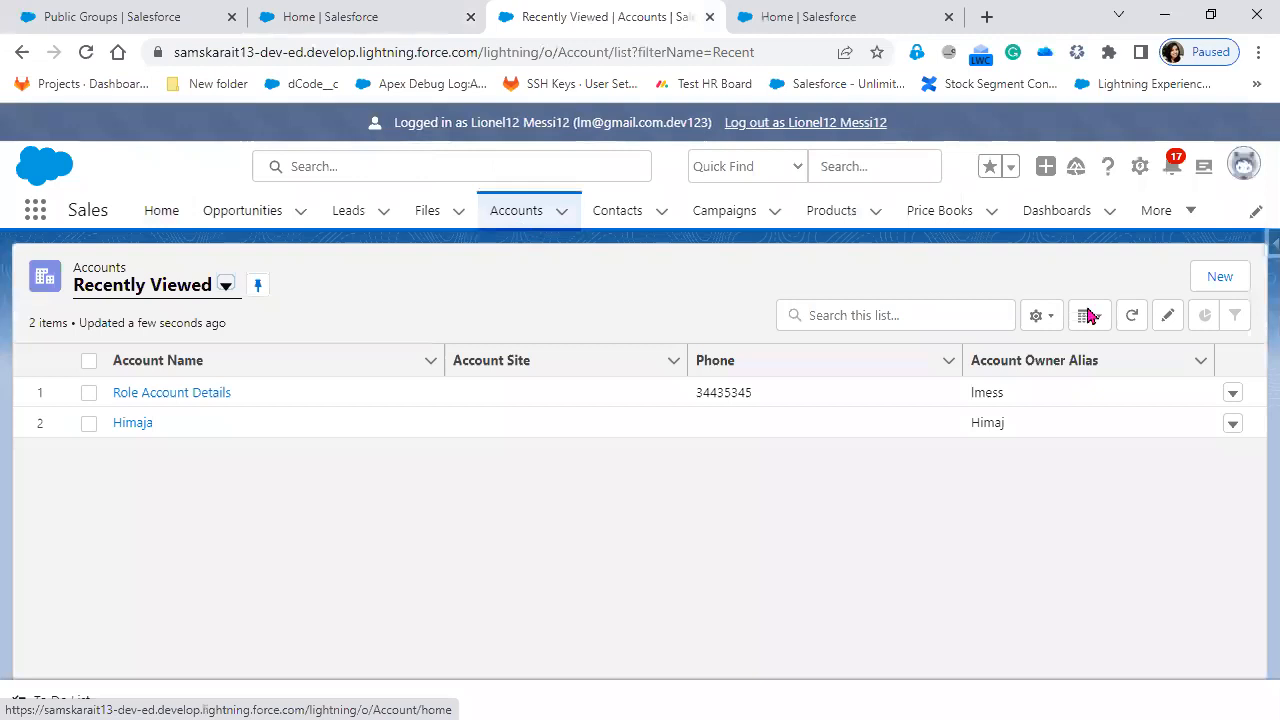
Step: Start a new account named Public Group Account and choose a rating for it
{"action": "left_click", "coordinate": [1218, 279]}
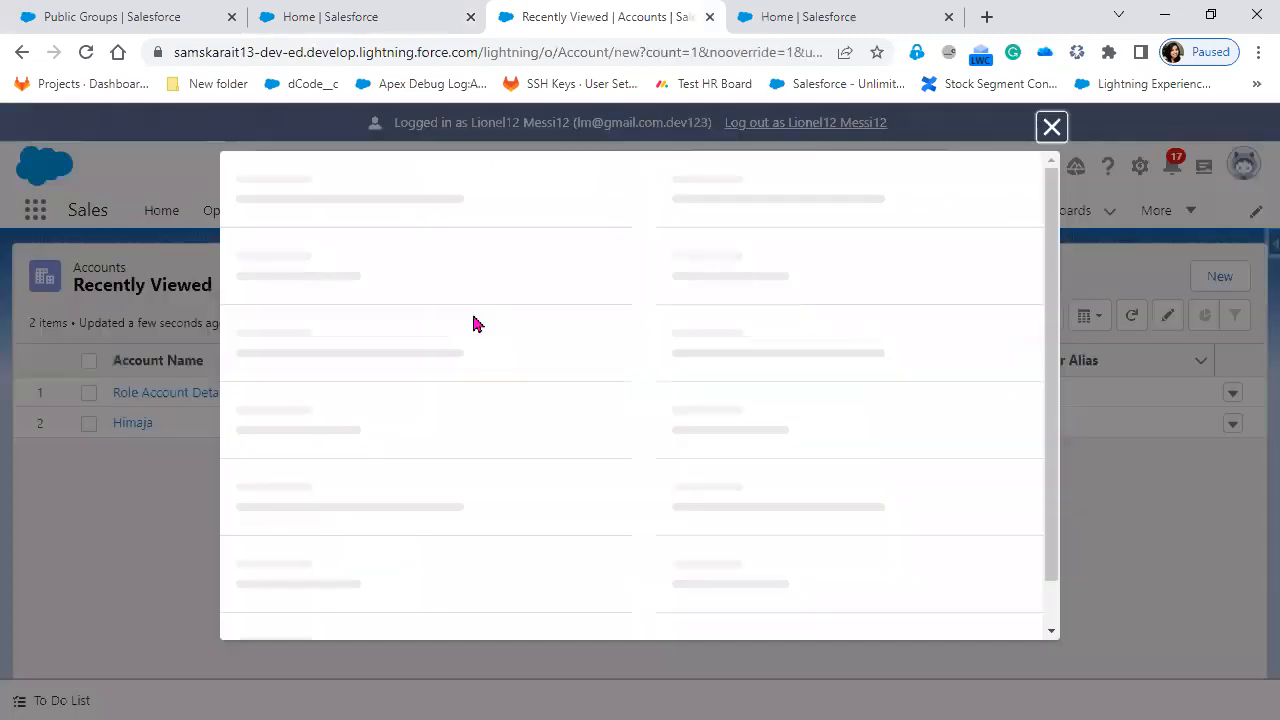
{"action": "left_click", "coordinate": [369, 362]}
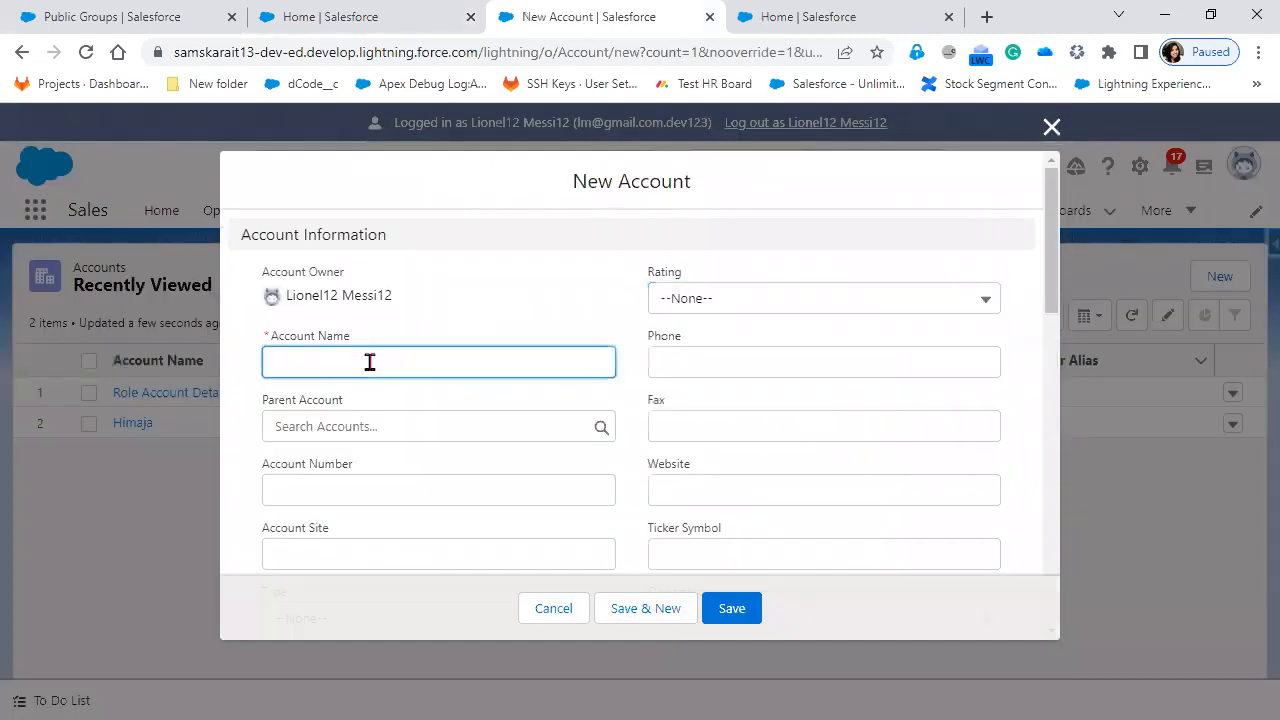
{"action": "type", "text": "Public Group Account"}
{"action": "key", "text": "Tab"}
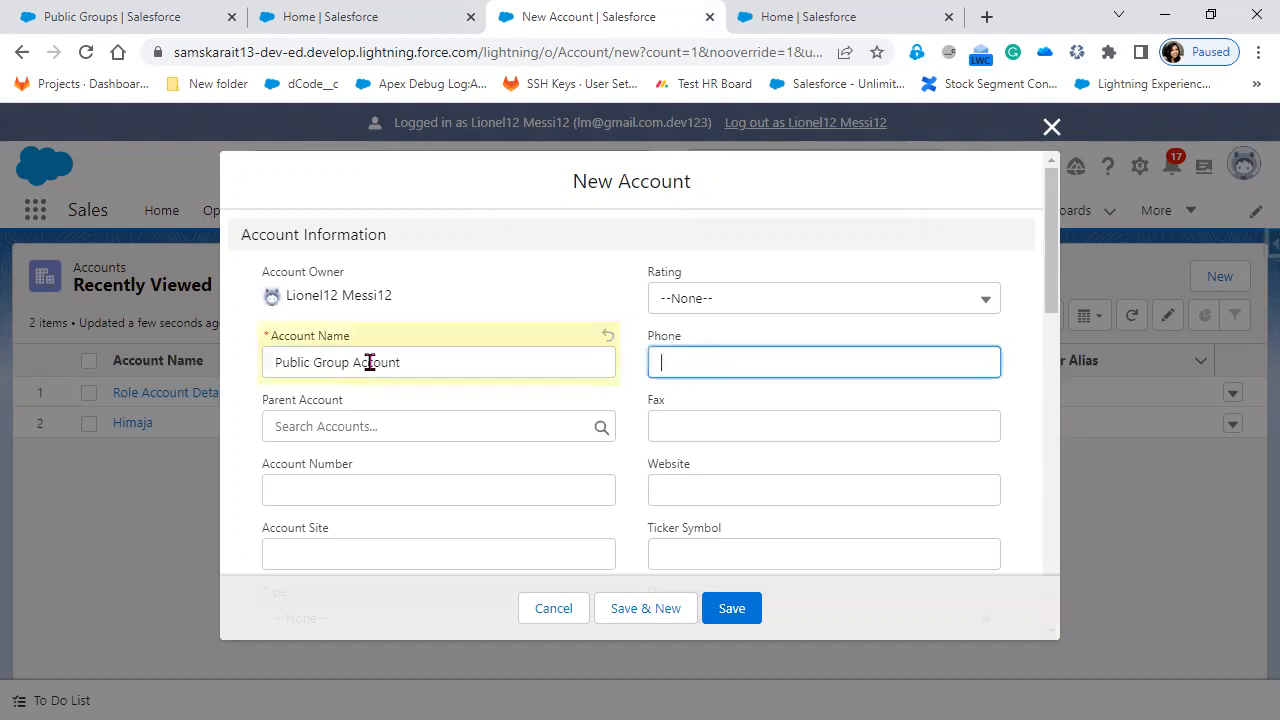
{"action": "left_click", "coordinate": [889, 312]}
{"action": "left_click", "coordinate": [811, 413]}
Step: Set the new account's type to Prospect and its industry to Communications, and save the account
{"action": "scroll", "coordinate": [480, 520], "scroll_direction": "down", "scroll_amount": 2}
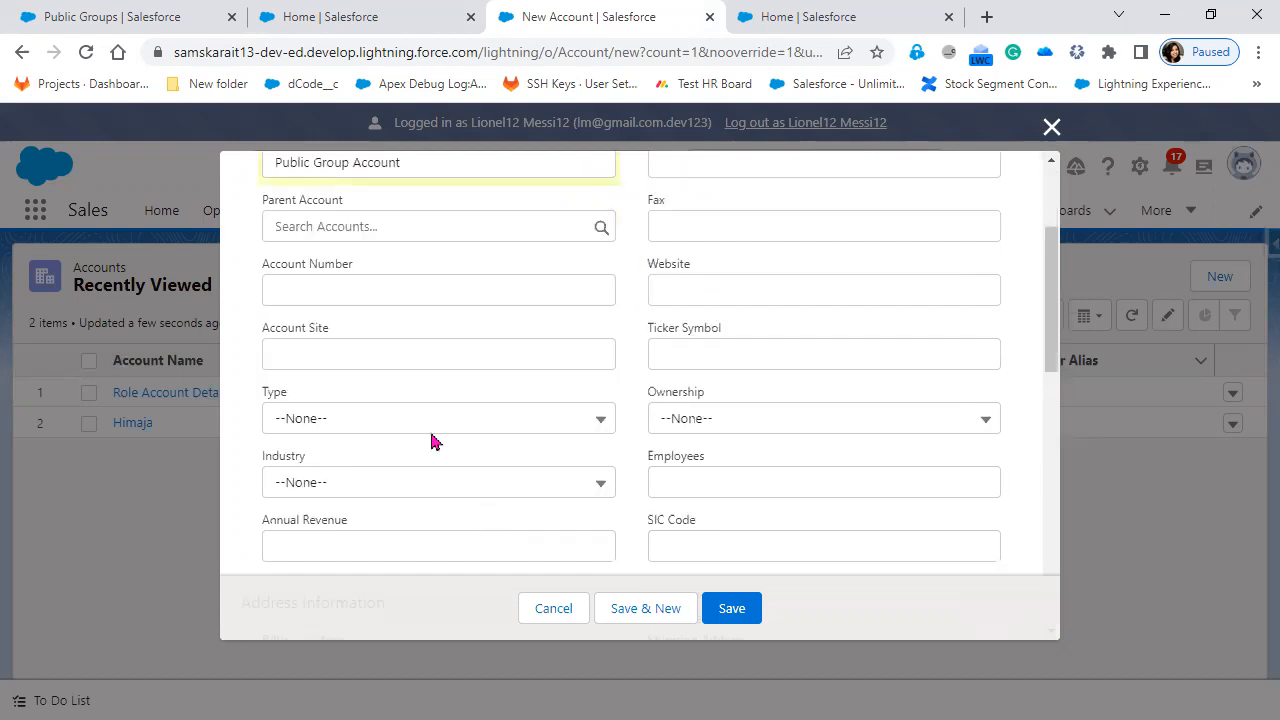
{"action": "left_click", "coordinate": [431, 434]}
{"action": "left_click", "coordinate": [412, 497]}
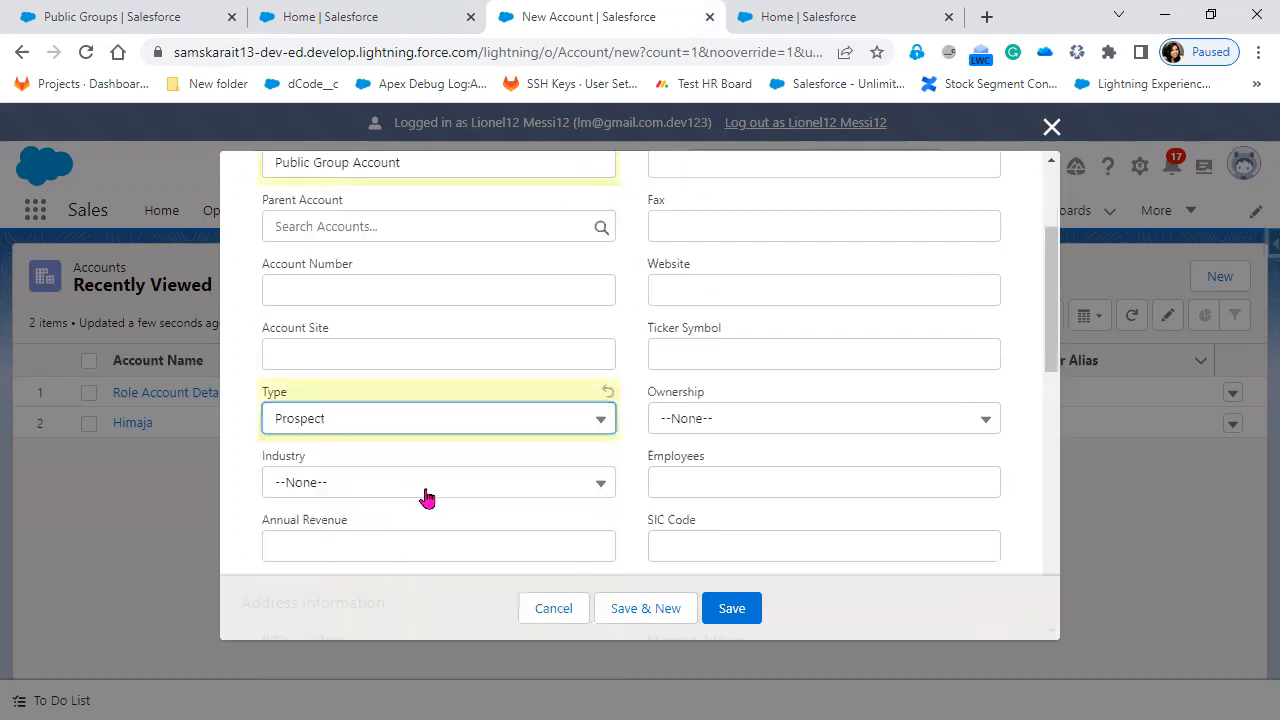
{"action": "left_click", "coordinate": [406, 480]}
{"action": "left_click", "coordinate": [403, 432]}
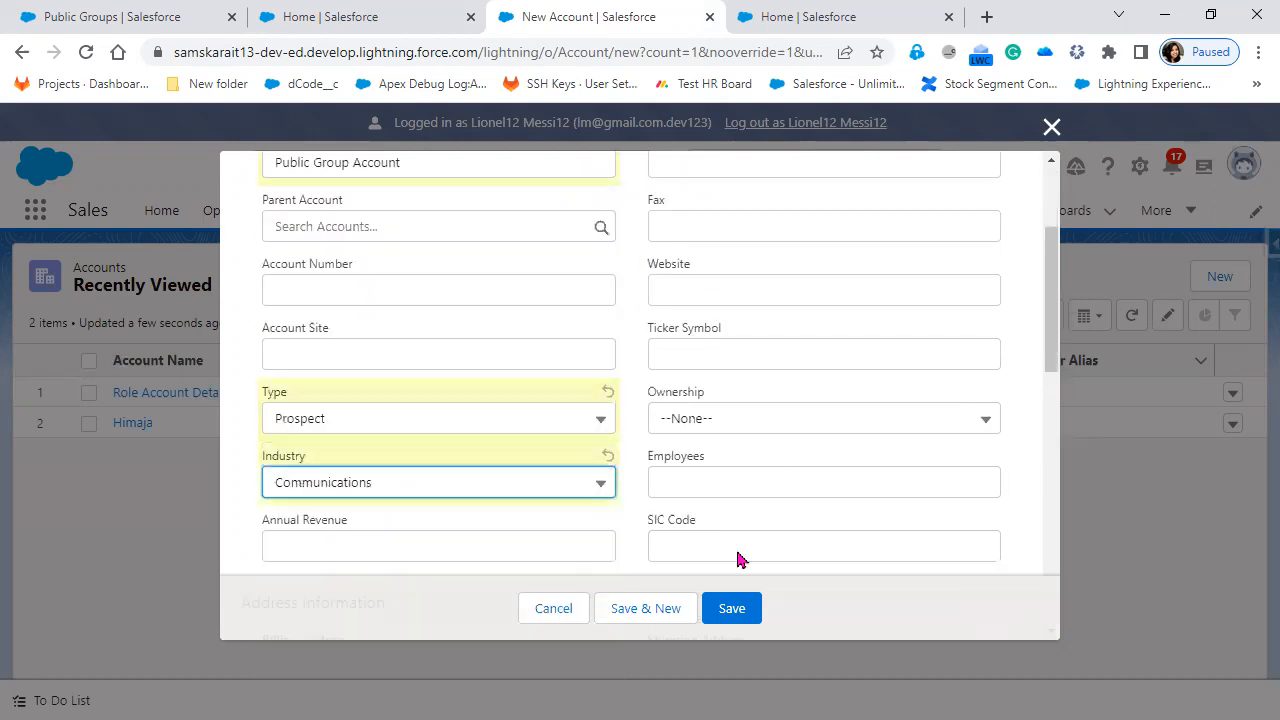
{"action": "scroll", "coordinate": [737, 622], "scroll_direction": "down", "scroll_amount": 2}
{"action": "left_click", "coordinate": [736, 620]}
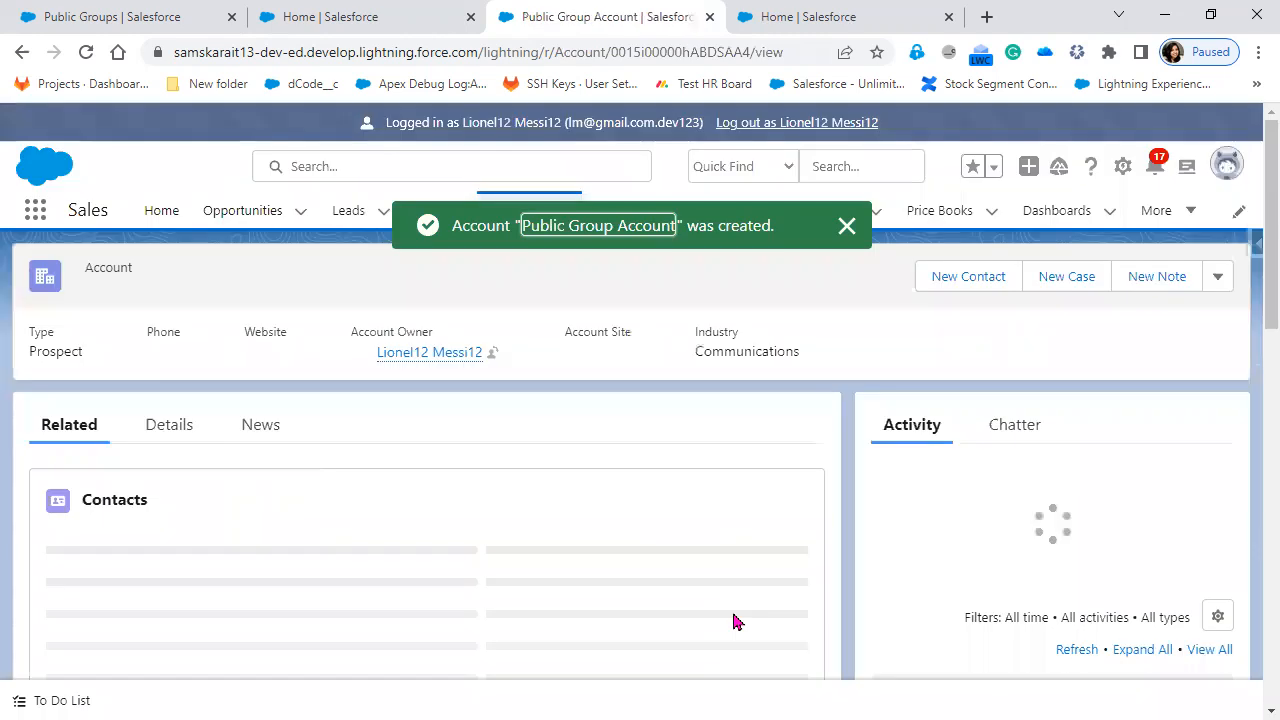
Step: Dismiss the compact setting suggestion and open the Sharing settings of Public Group Account
{"action": "left_click", "coordinate": [1219, 282]}
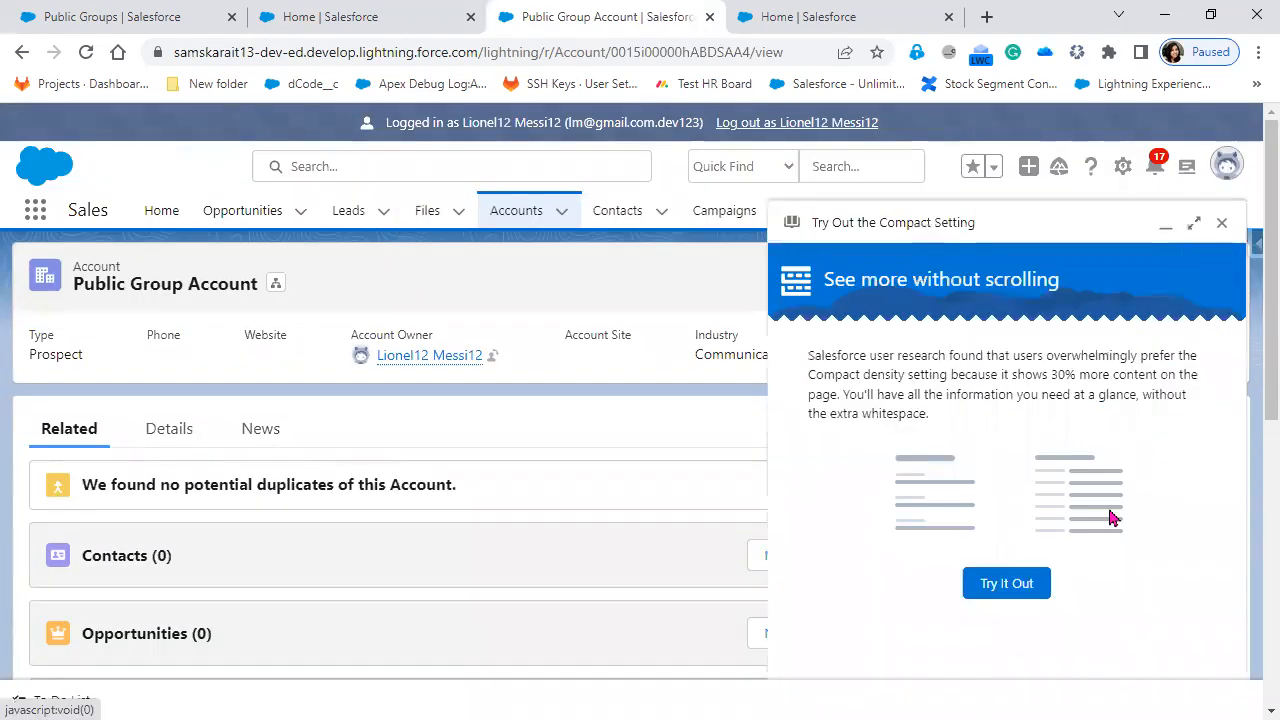
{"action": "left_click", "coordinate": [1221, 223]}
{"action": "left_click", "coordinate": [1218, 279]}
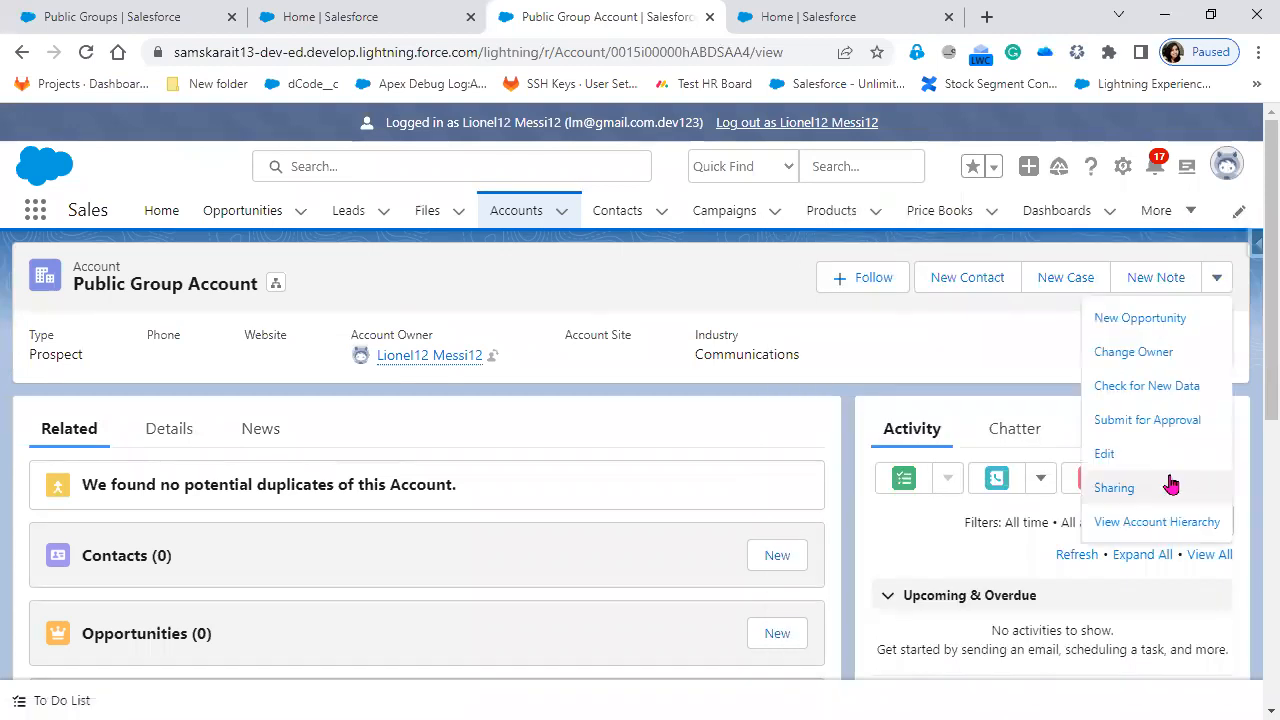
{"action": "left_click", "coordinate": [1170, 485]}
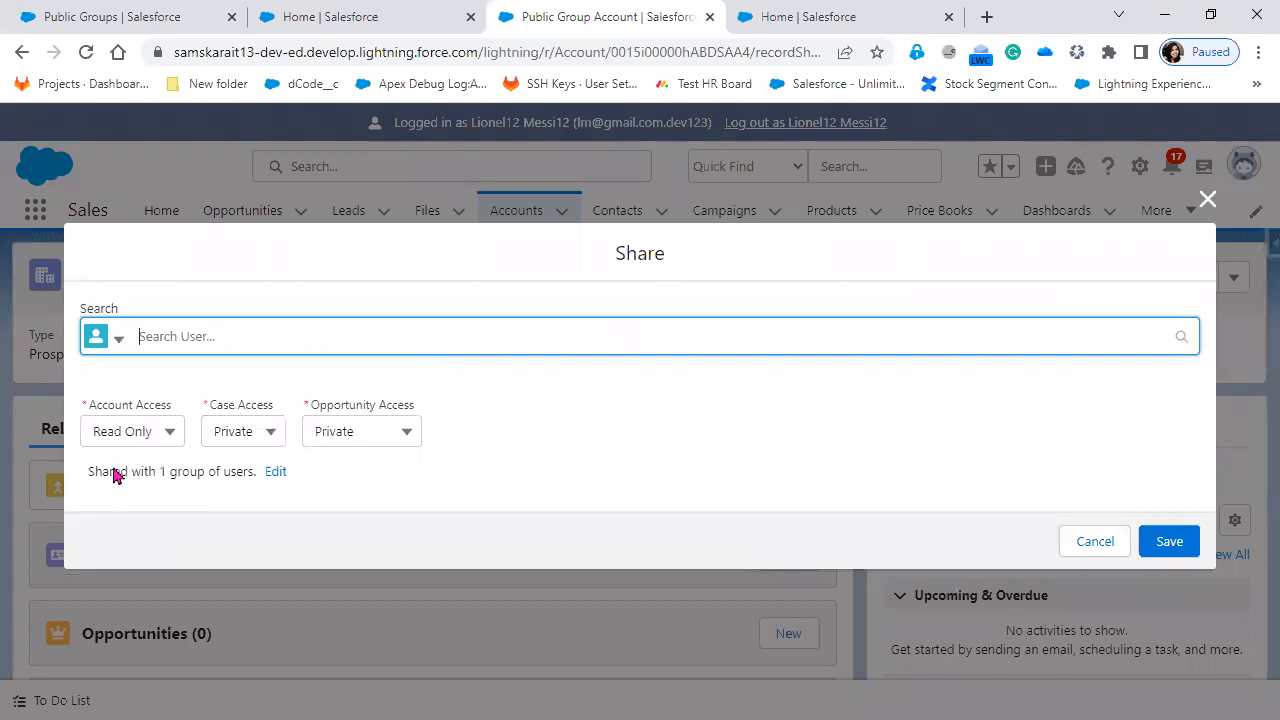
Step: Share Public Group Account with the Hyderabad SalesGroup public group and save the sharing
{"action": "left_click_drag", "start_coordinate": [210, 497], "coordinate": [286, 500]}
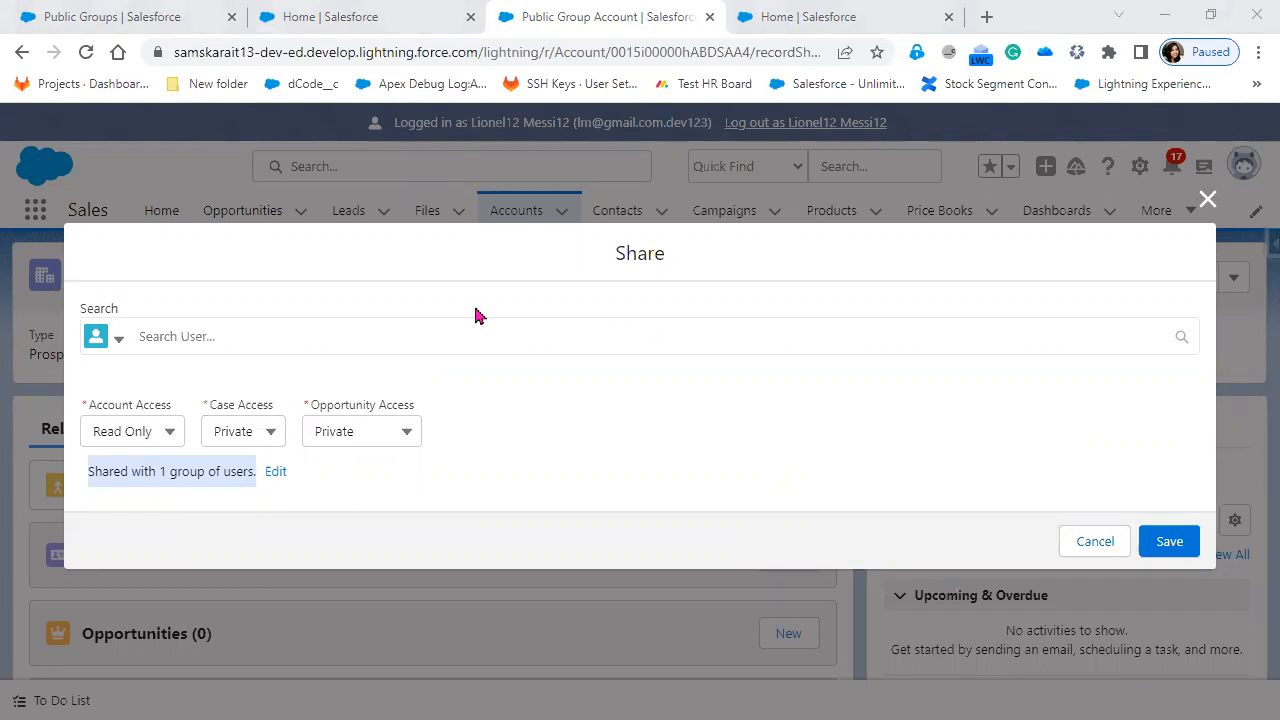
{"action": "left_click", "coordinate": [275, 471]}
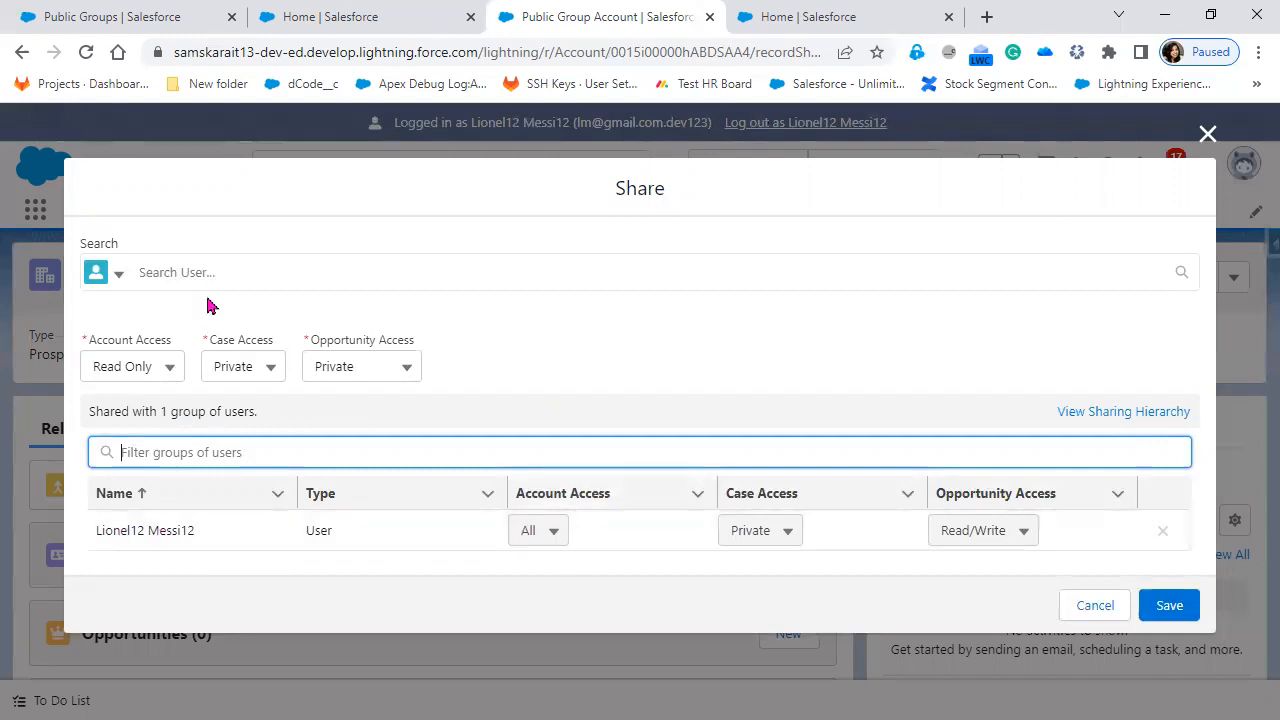
{"action": "left_click", "coordinate": [120, 279]}
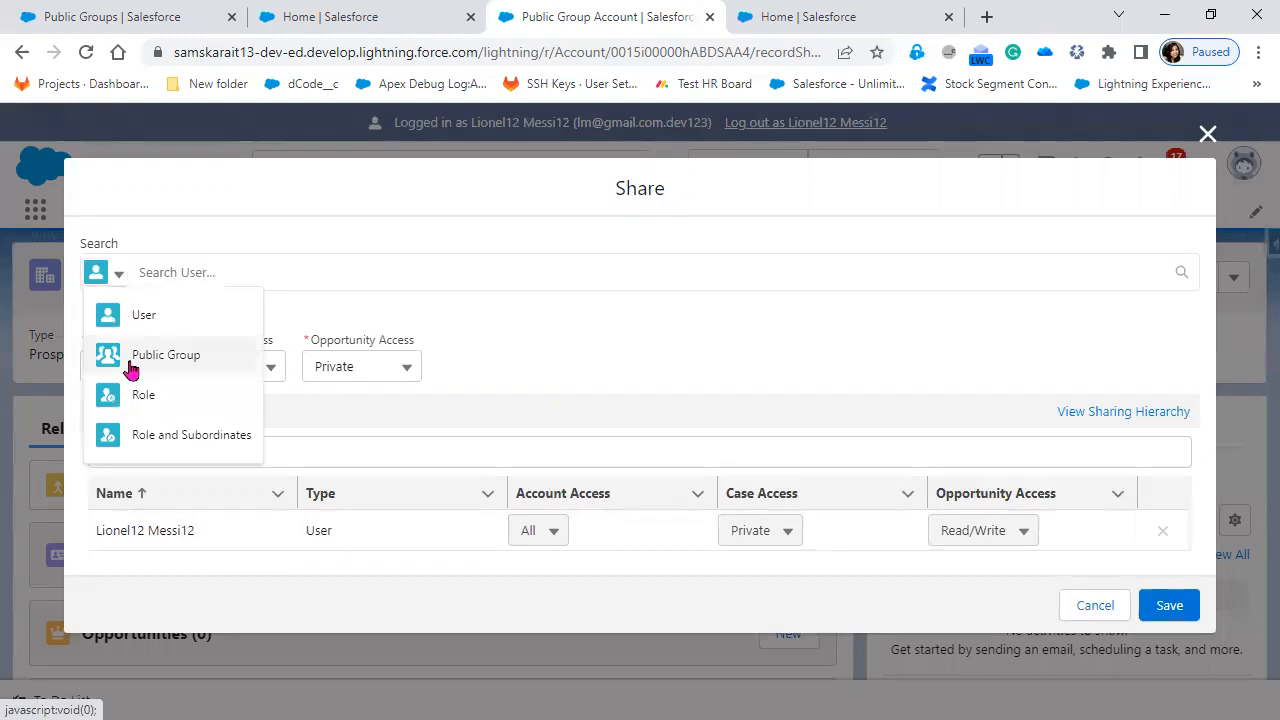
{"action": "left_click", "coordinate": [130, 358]}
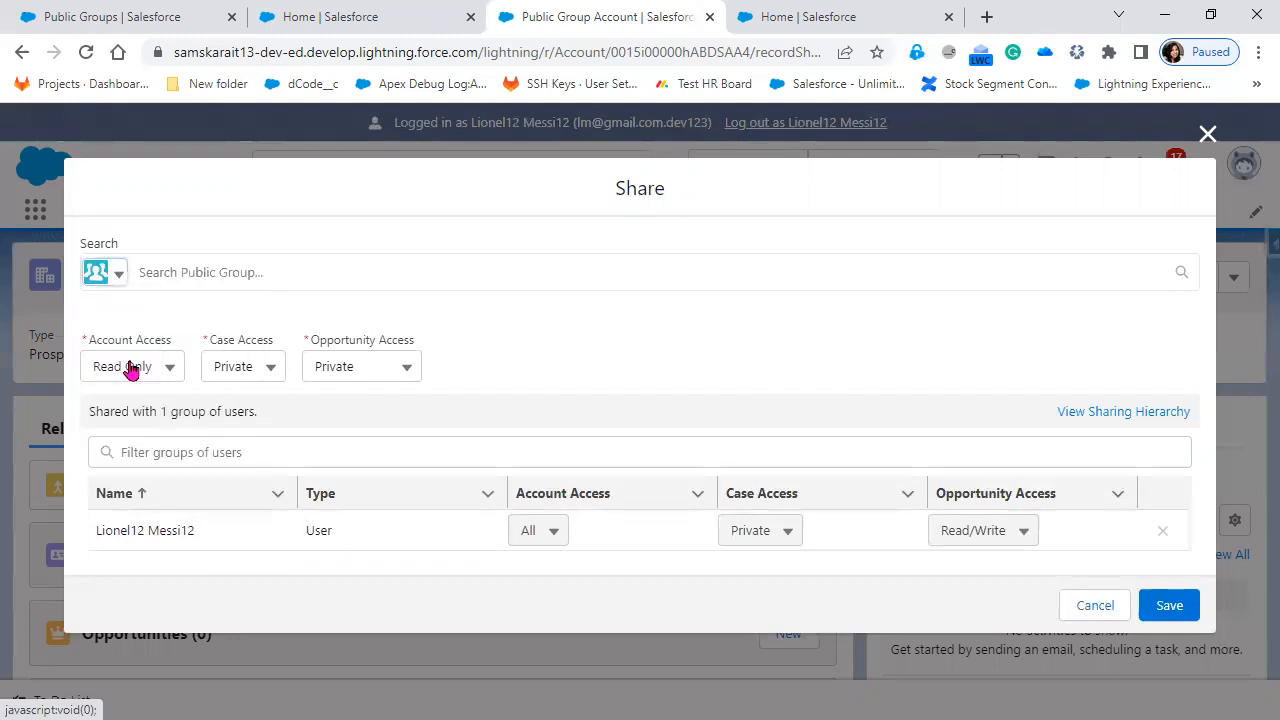
{"action": "left_click", "coordinate": [183, 273]}
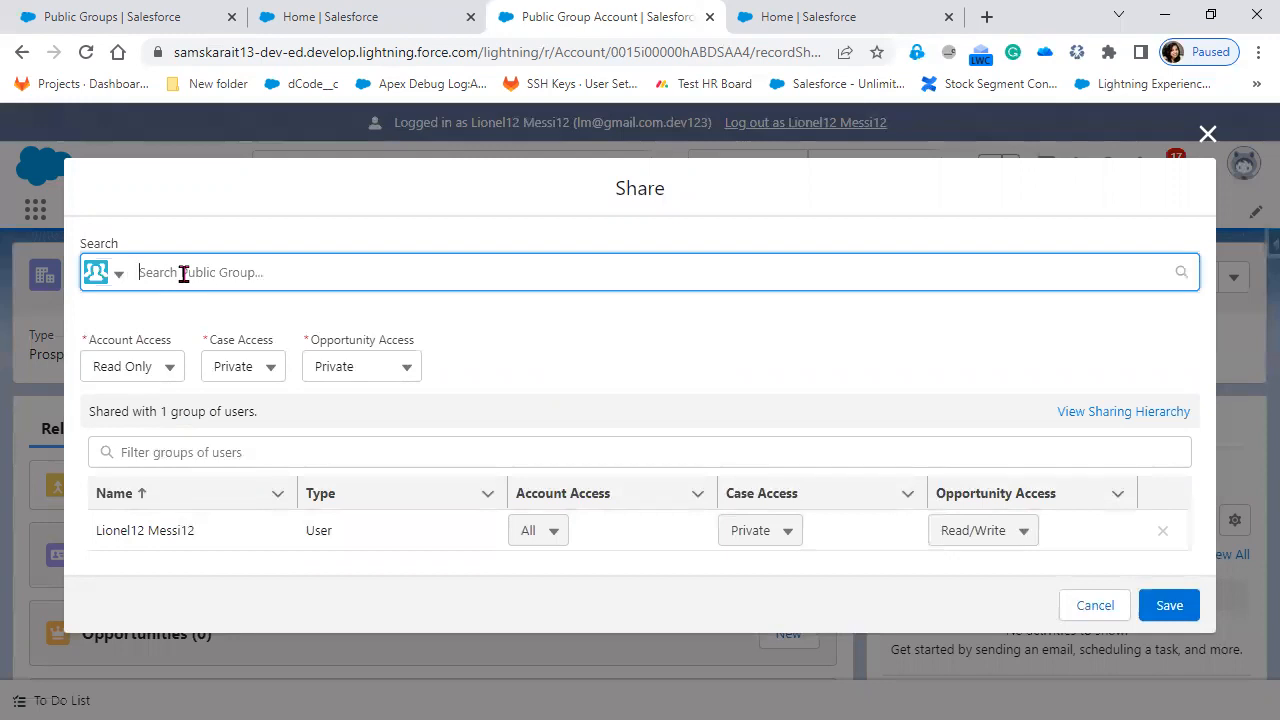
{"action": "type", "text": "Hyder"}
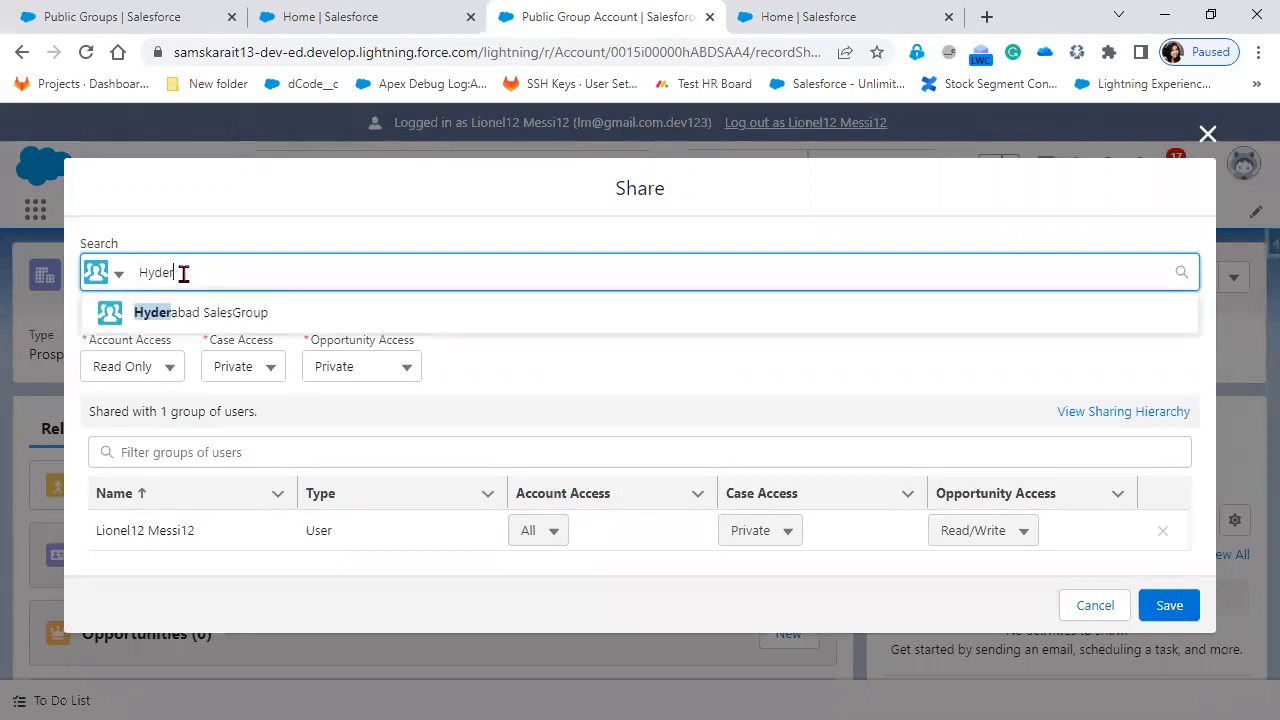
{"action": "left_click", "coordinate": [285, 328]}
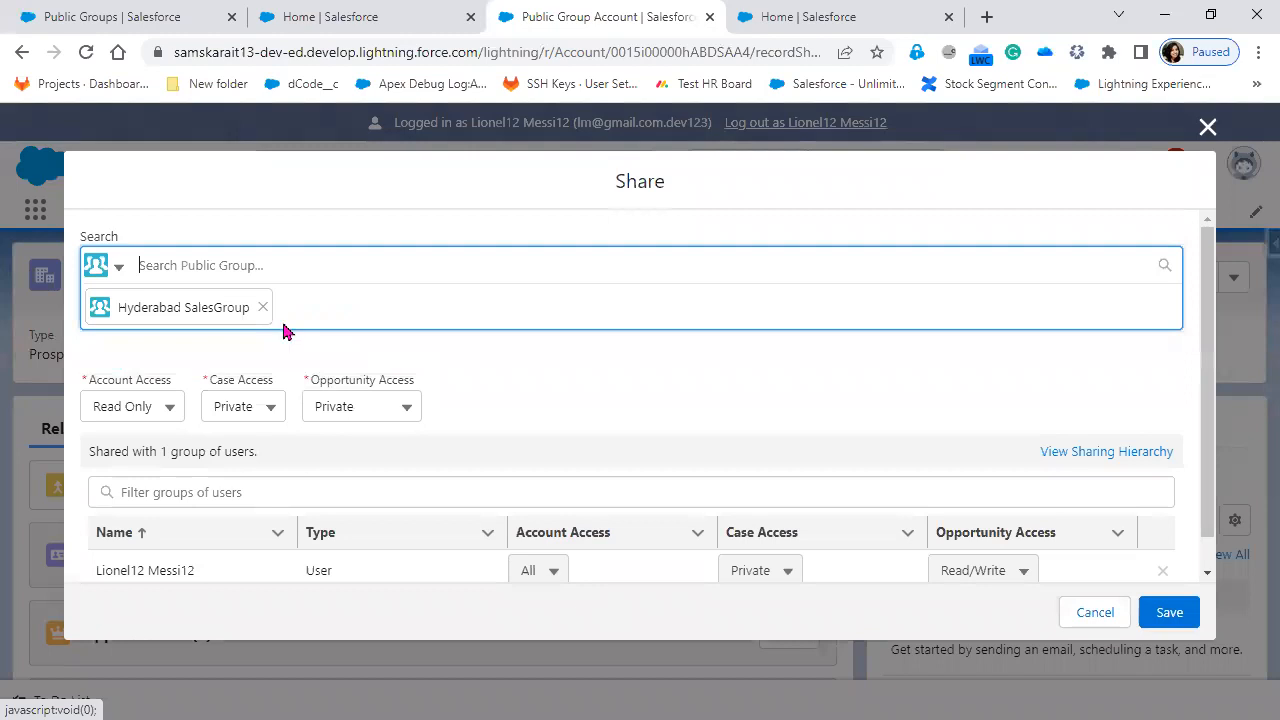
{"action": "left_click", "coordinate": [1165, 613]}
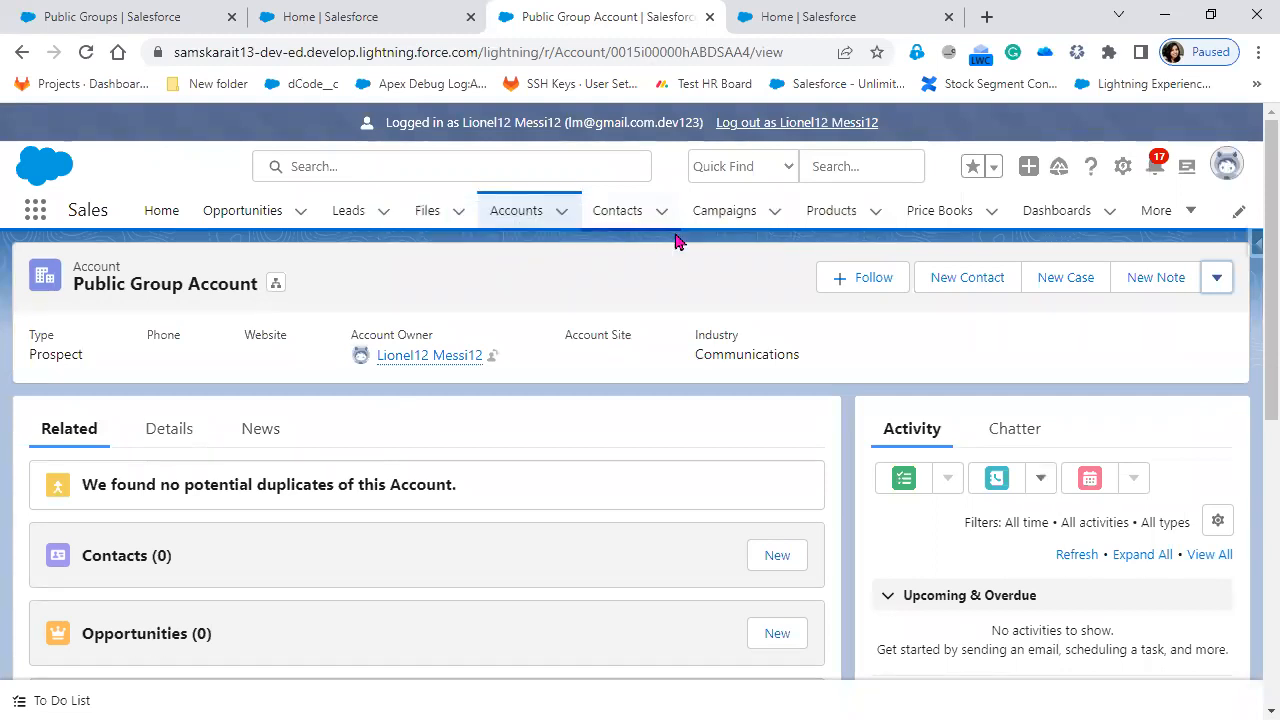
Step: Reopen the account's Sharing settings and expand the list of users and groups it is shared with
{"action": "left_click", "coordinate": [1216, 280]}
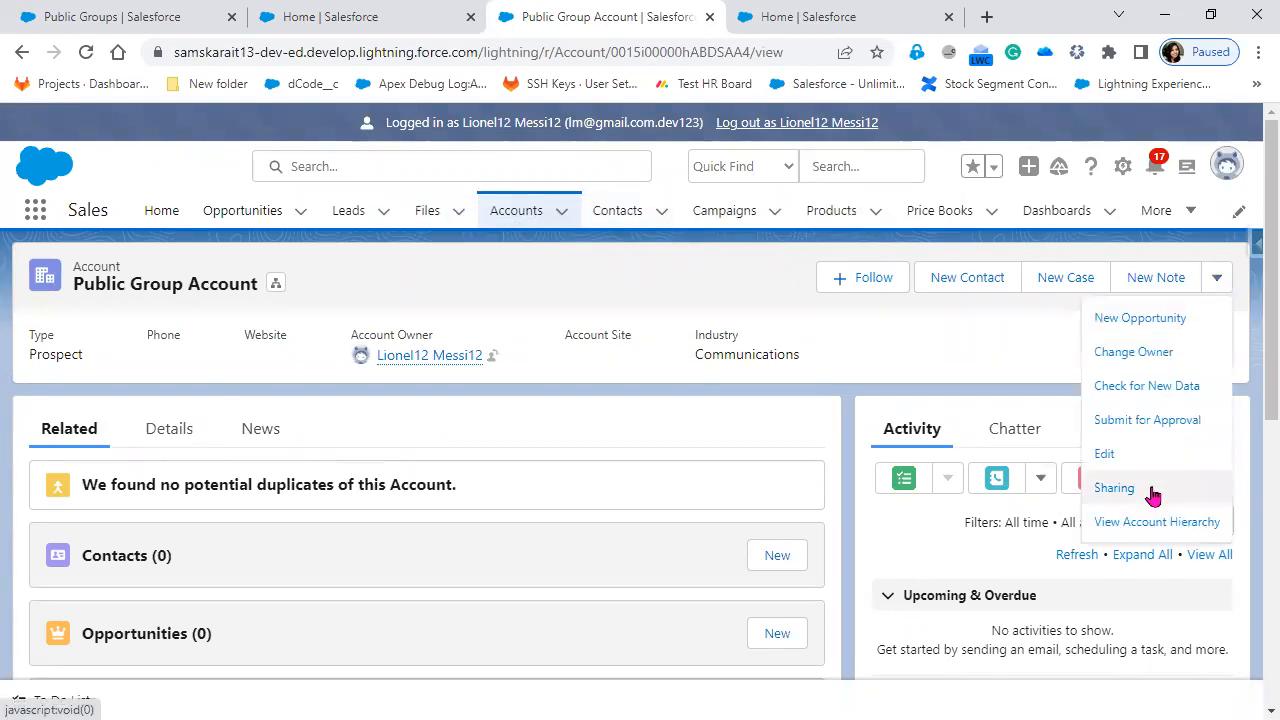
{"action": "left_click", "coordinate": [1162, 489]}
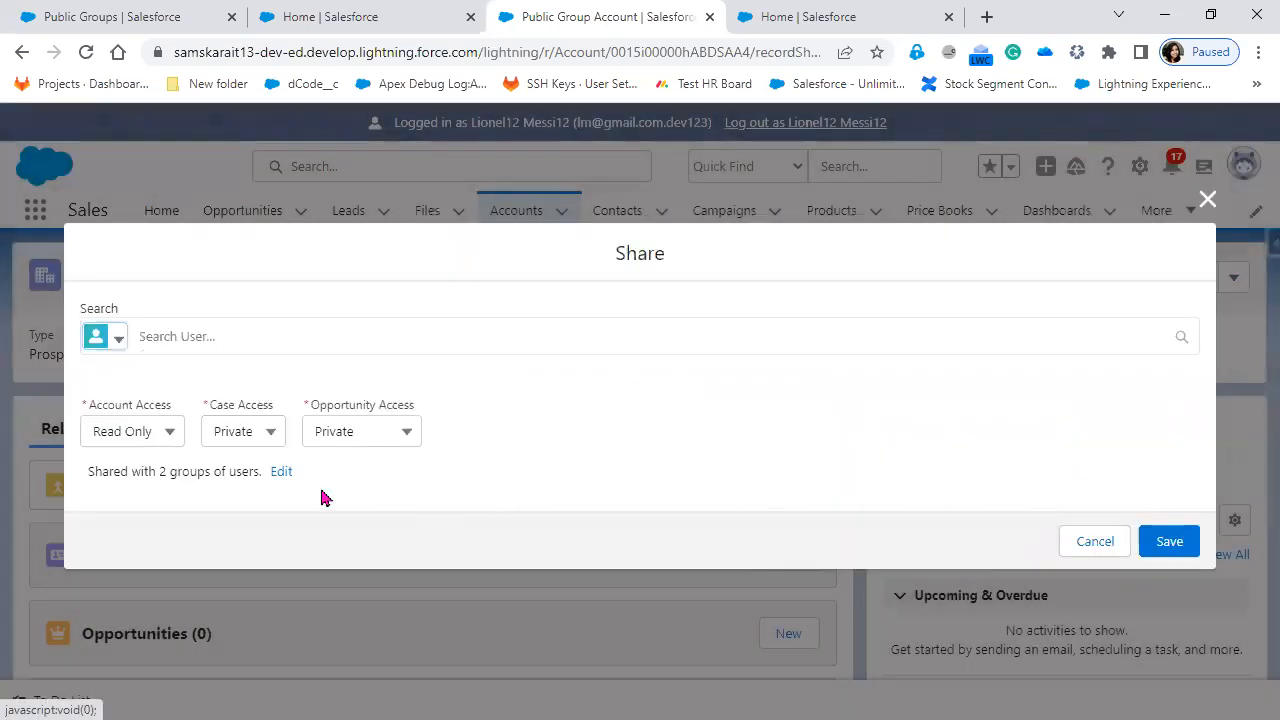
{"action": "left_click", "coordinate": [280, 474]}
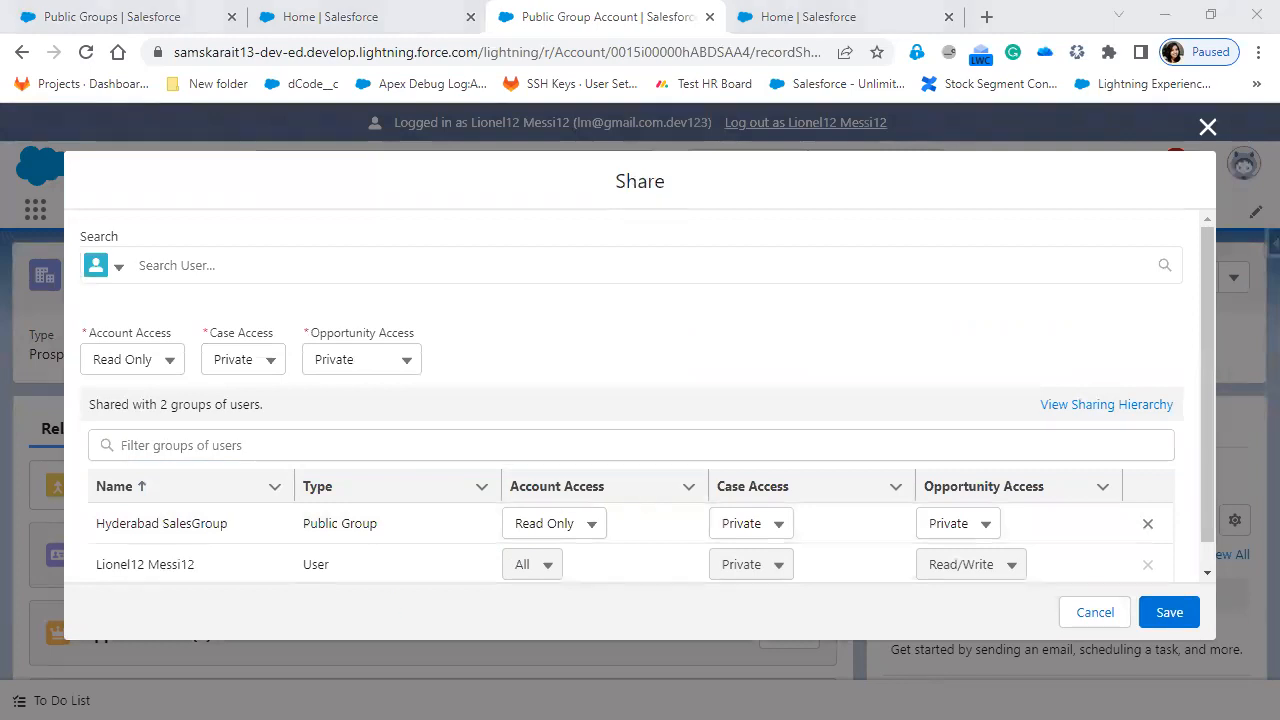
Step: Switch to the PowerPoint slide show to check the access level in the requirement, and return to the Share window
{"action": "key", "text": "alt+Tab"}
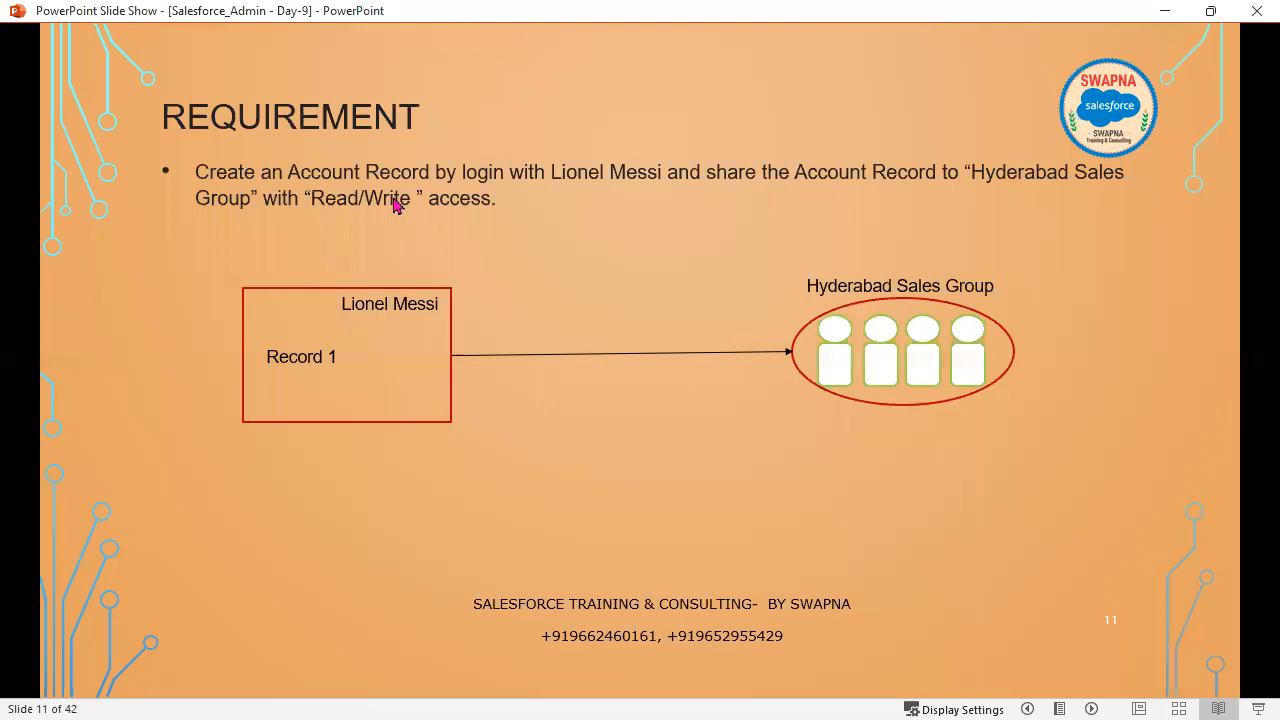
{"action": "left_click", "coordinate": [1207, 11]}
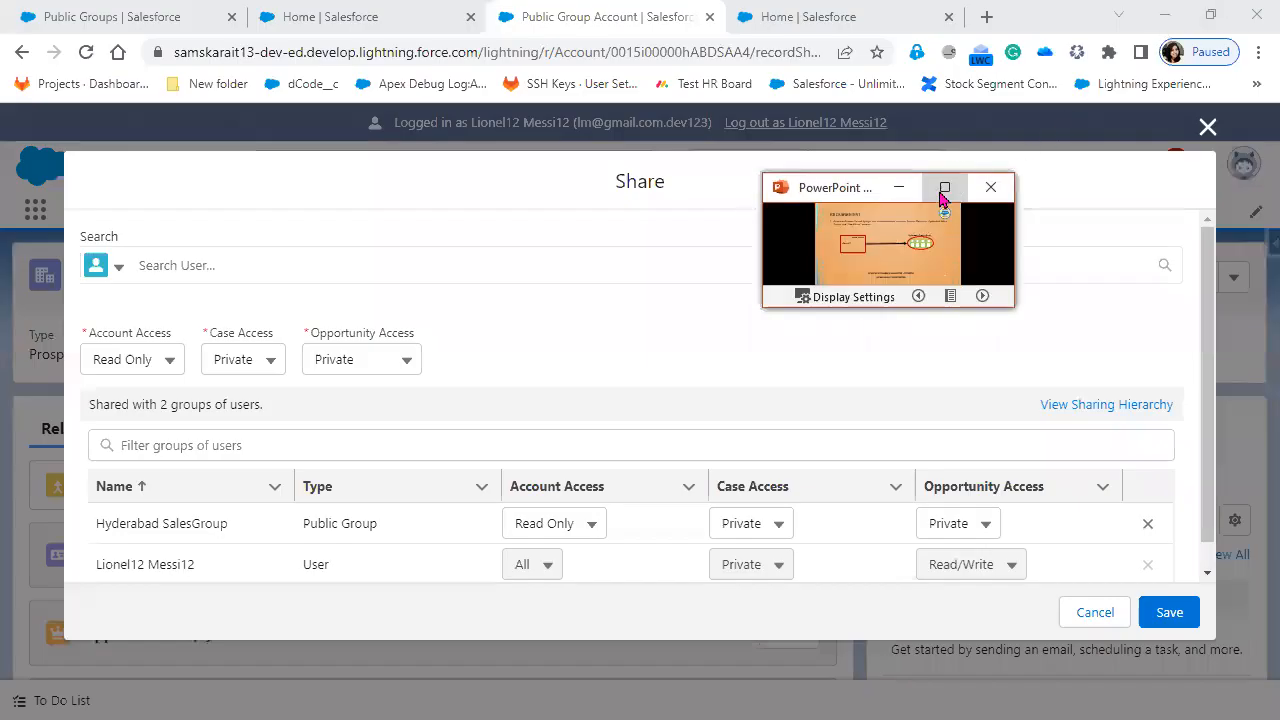
{"action": "left_click", "coordinate": [945, 186]}
{"action": "left_click", "coordinate": [1164, 11]}
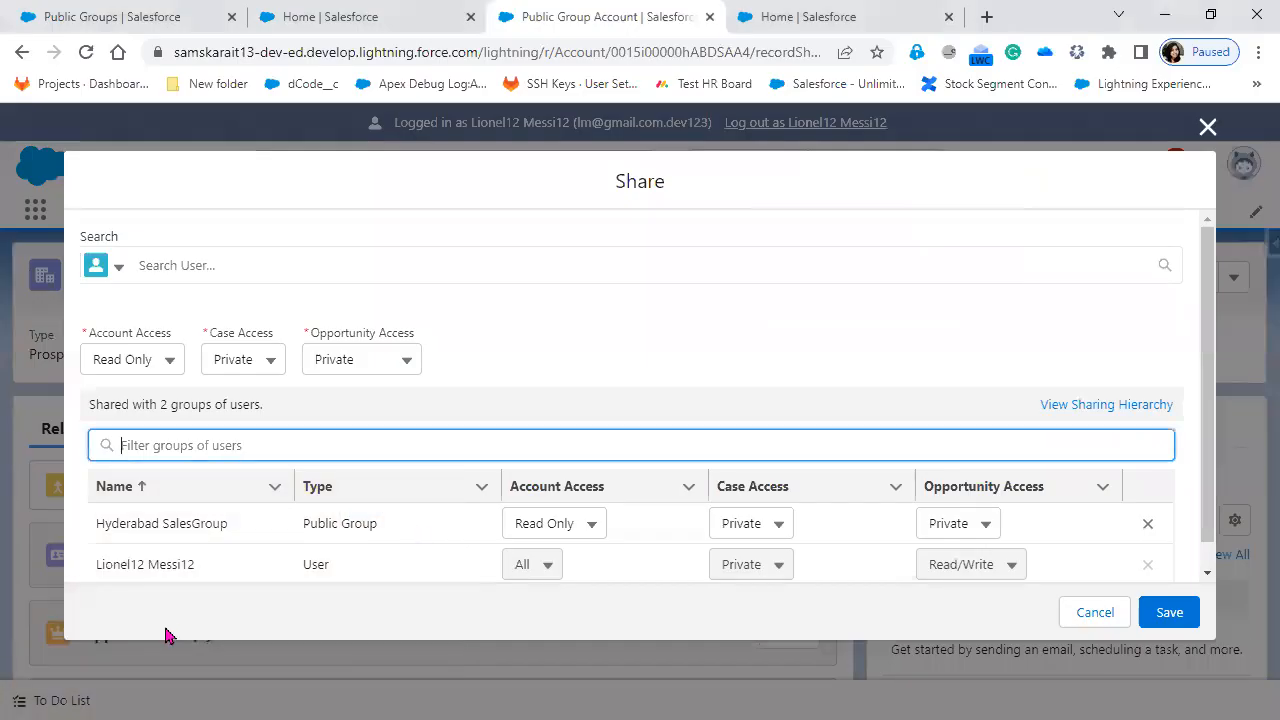
Step: Set the Account Access of Hyderabad SalesGroup to Read/Write and save the sharing
{"action": "left_click", "coordinate": [591, 527]}
{"action": "left_click", "coordinate": [590, 634]}
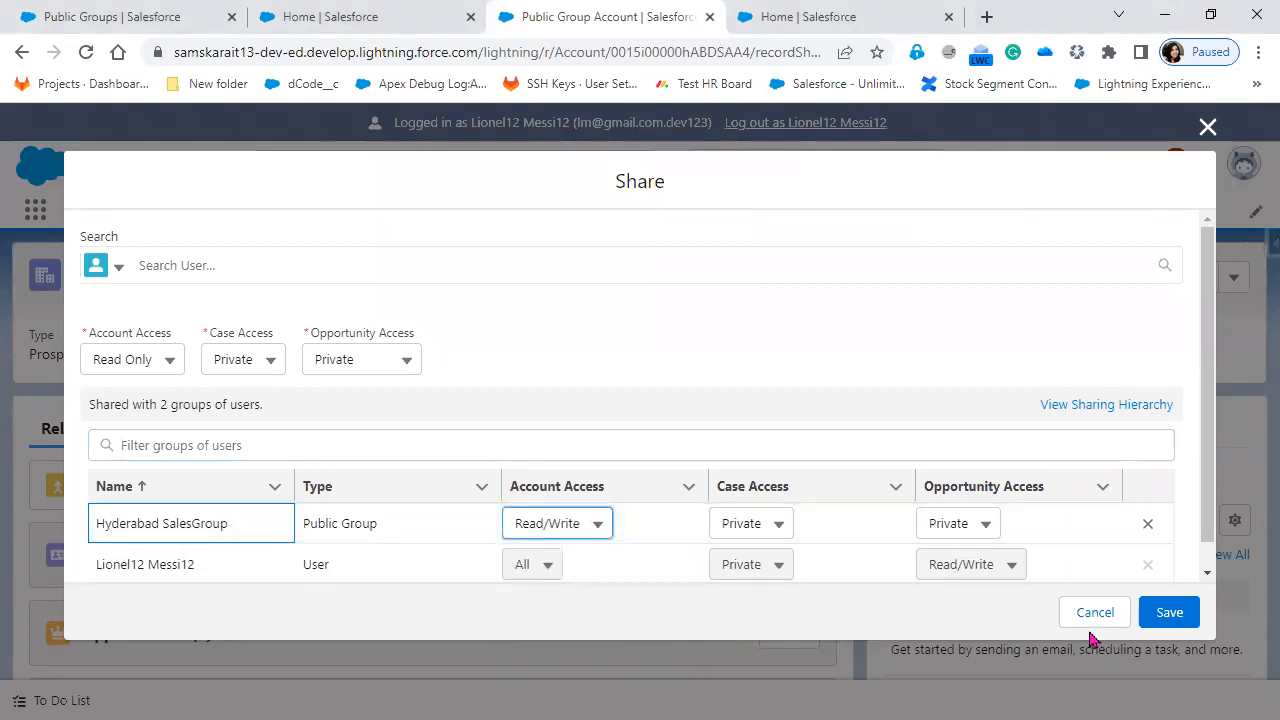
{"action": "left_click", "coordinate": [1168, 613]}
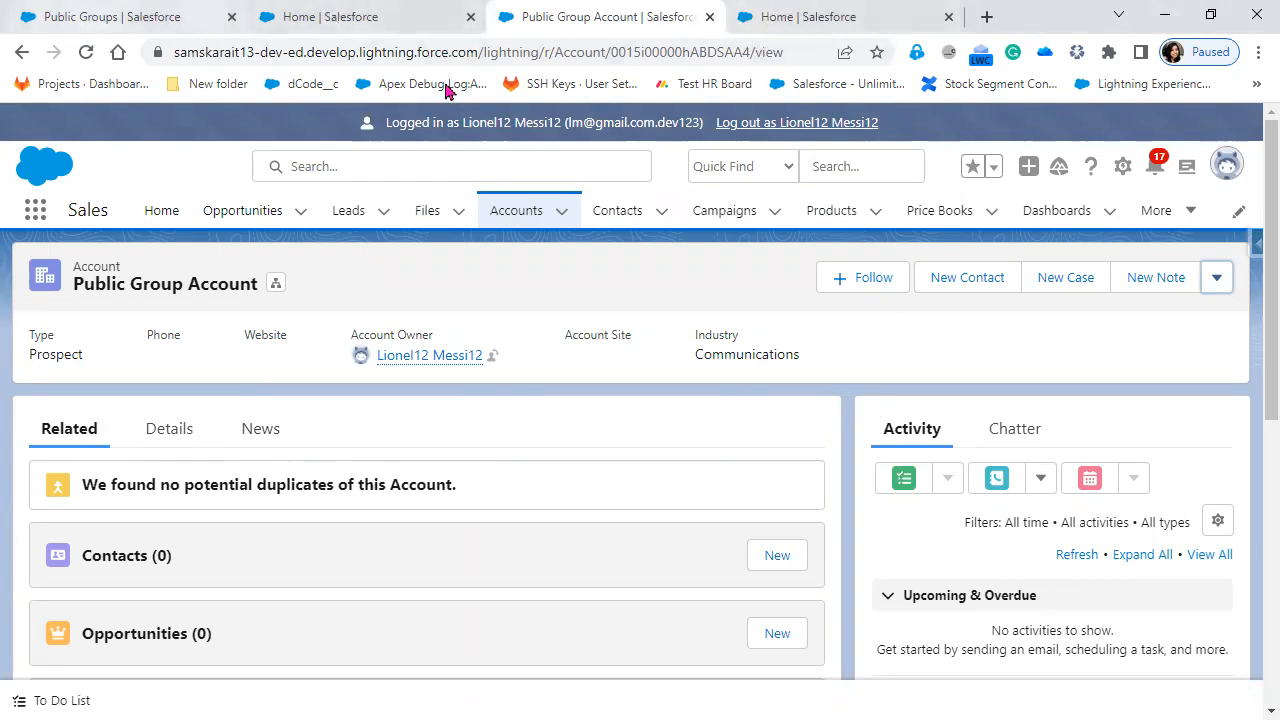
Step: Log out of the current user, check the Hyderabad SalesGroup members, and log in as its second member from the users list
{"action": "left_click", "coordinate": [806, 122]}
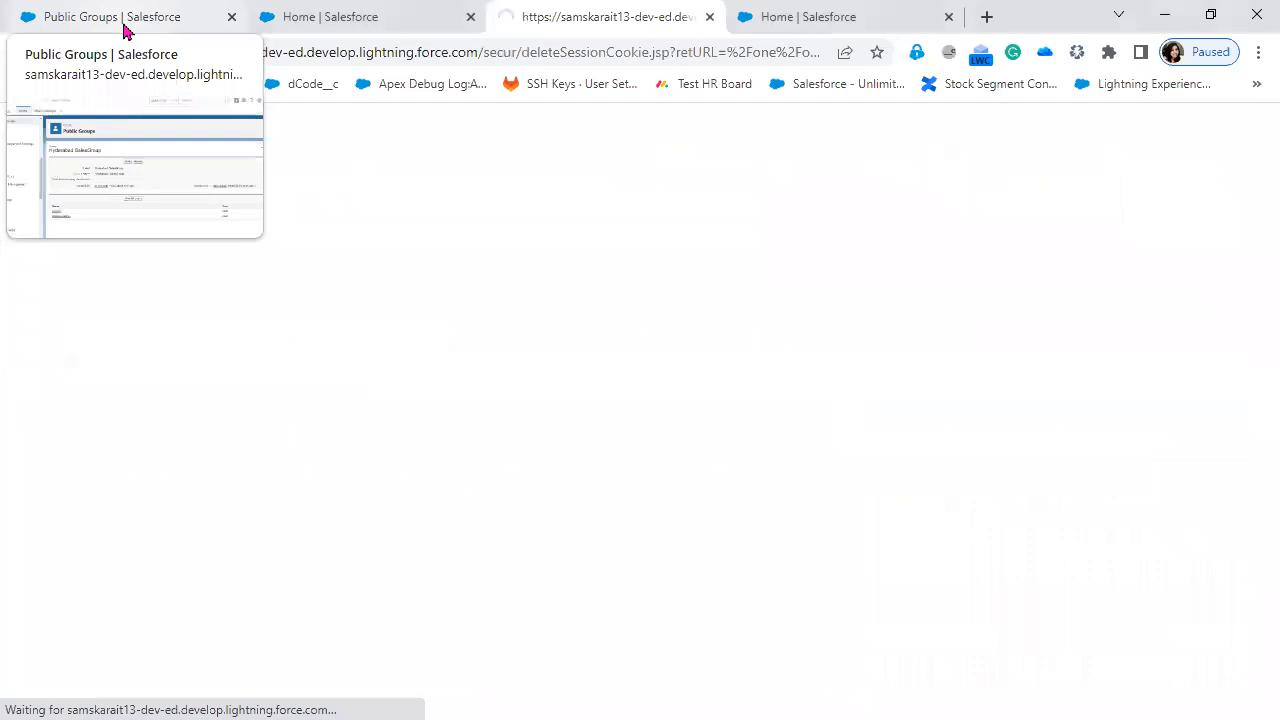
{"action": "left_click", "coordinate": [124, 28]}
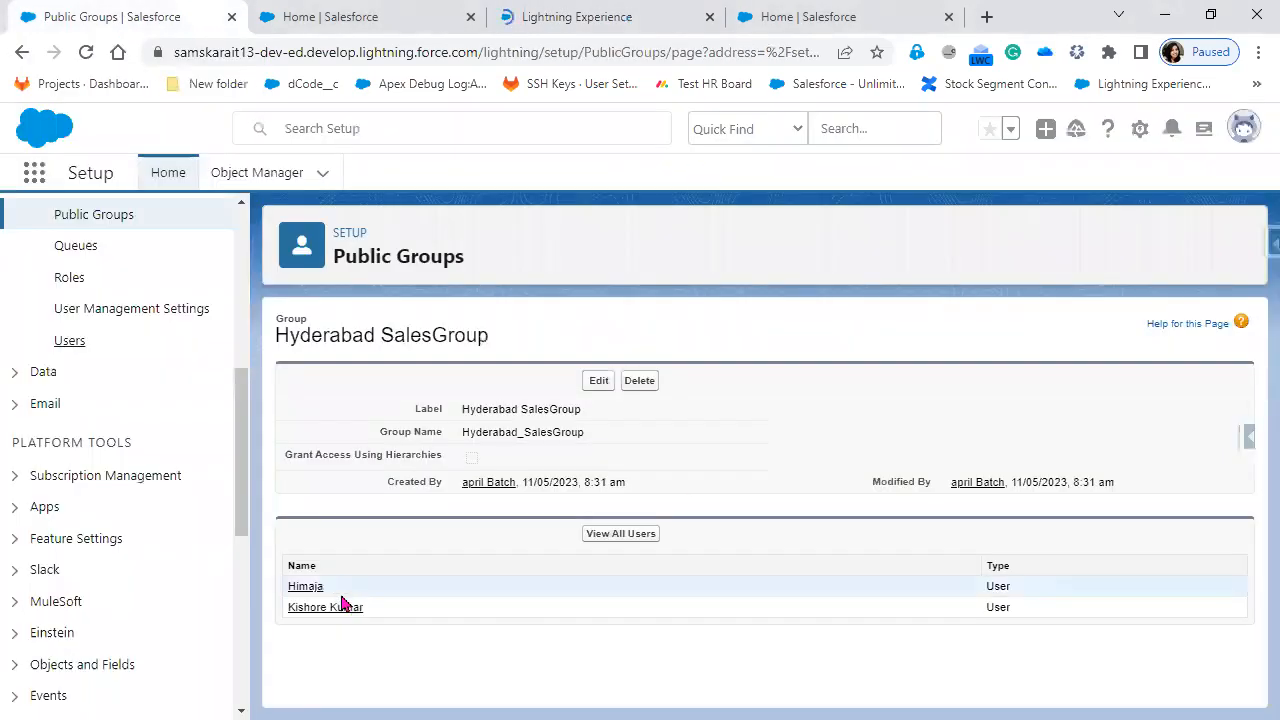
{"action": "left_click", "coordinate": [605, 33]}
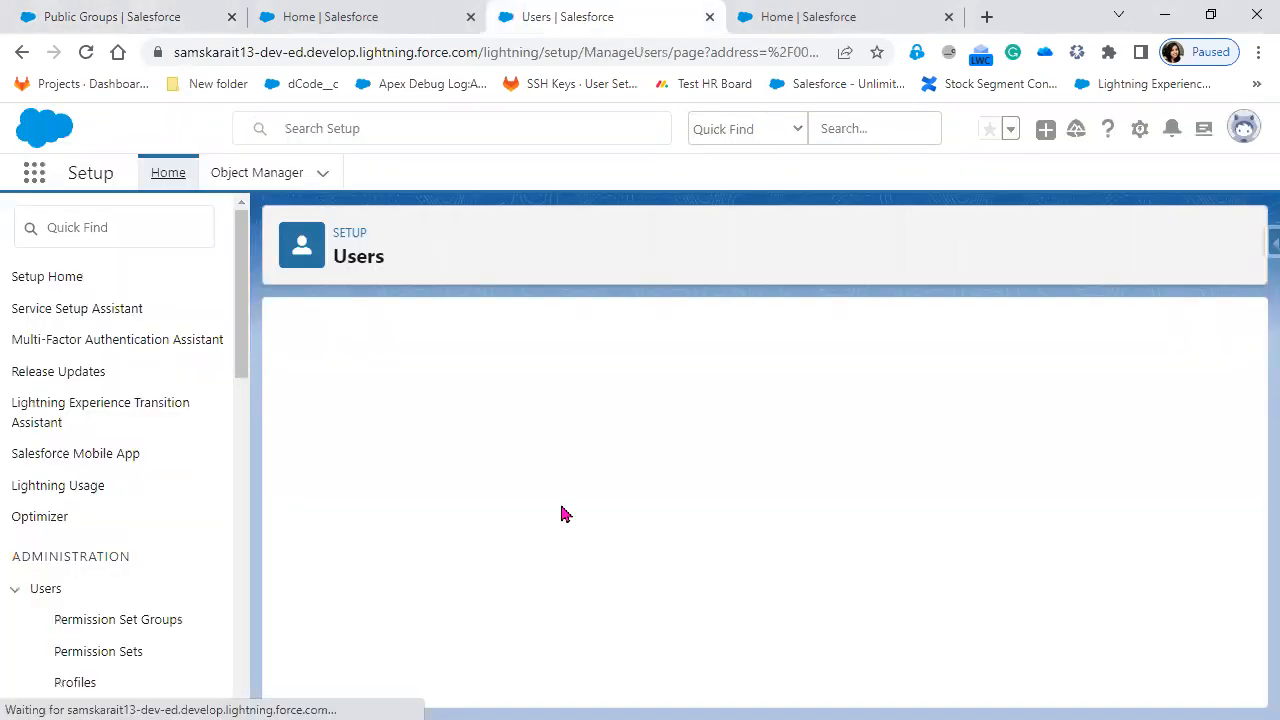
{"action": "scroll", "coordinate": [562, 513], "scroll_direction": "down", "scroll_amount": 3}
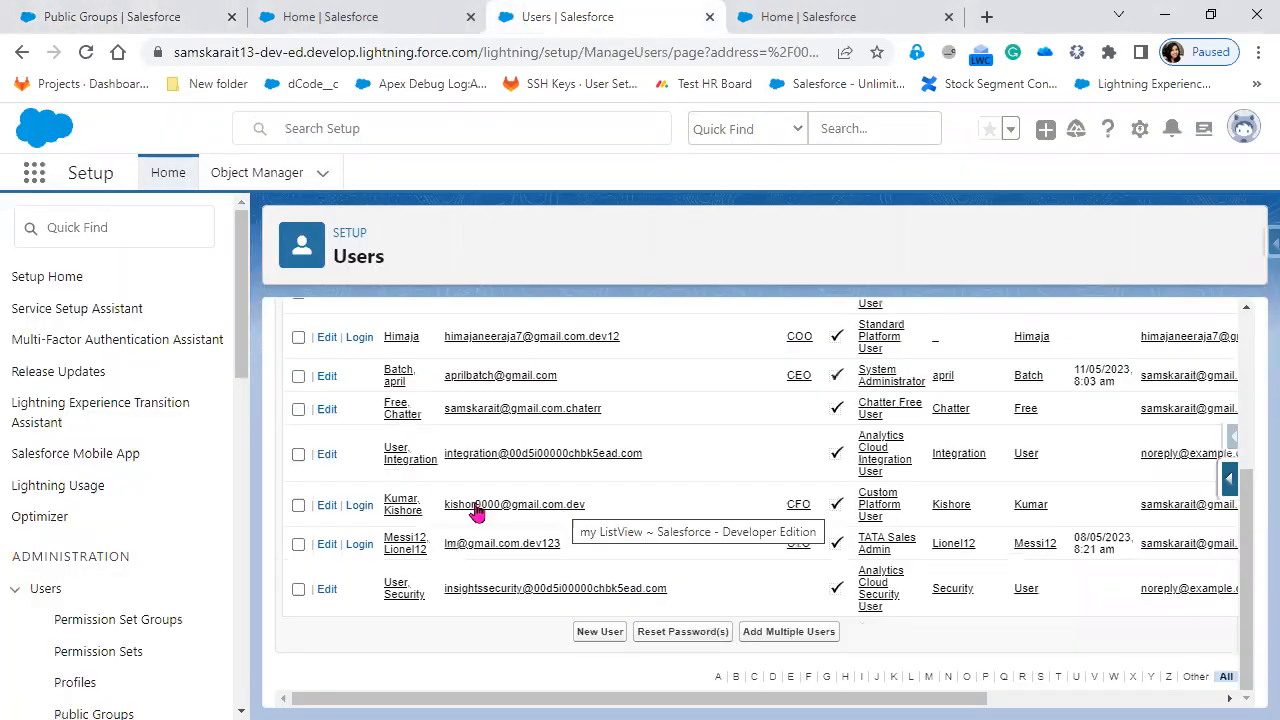
{"action": "left_click", "coordinate": [360, 505]}
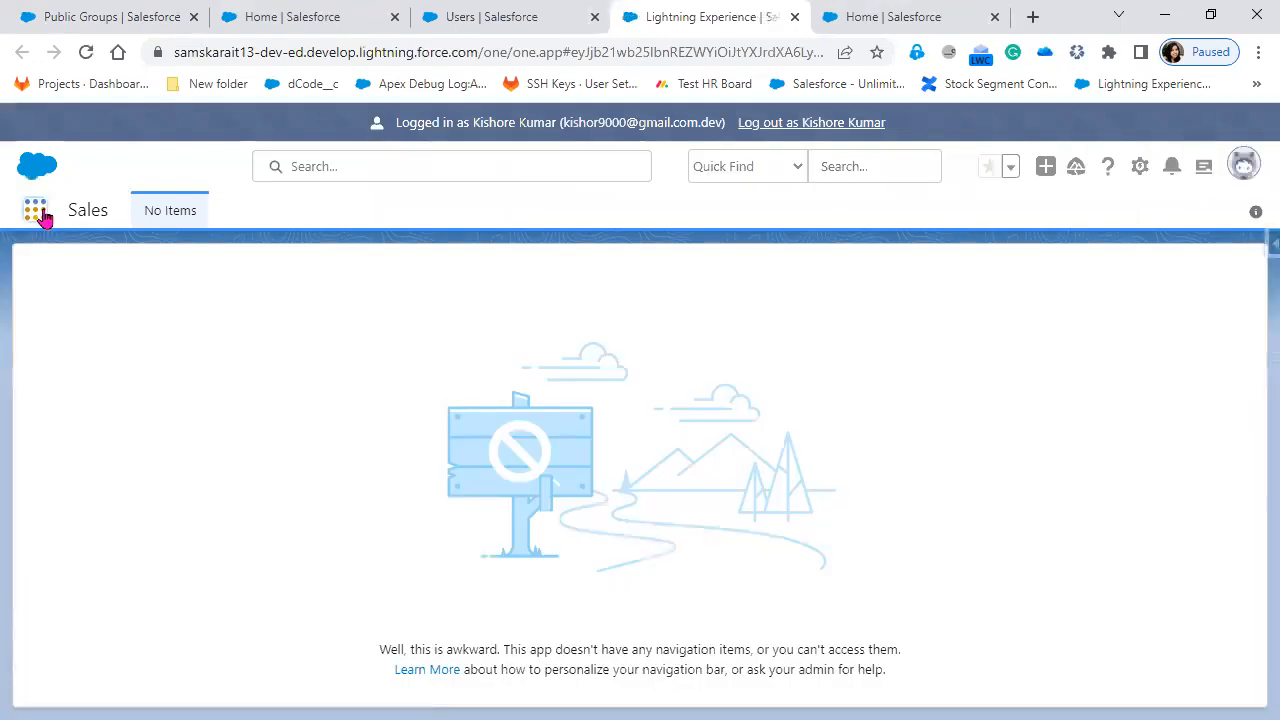
Step: Find and open Accounts through the app search, and dismiss the Go Mobile prompt
{"action": "left_click", "coordinate": [40, 214]}
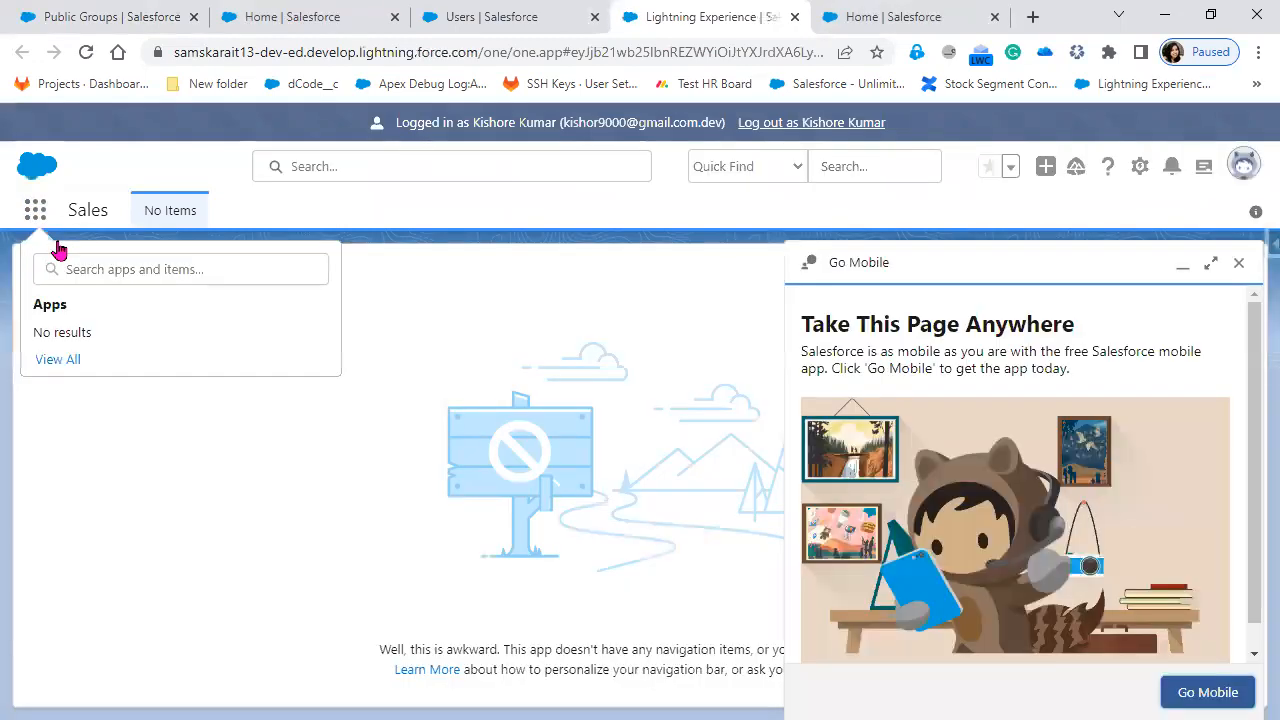
{"action": "left_click", "coordinate": [182, 279]}
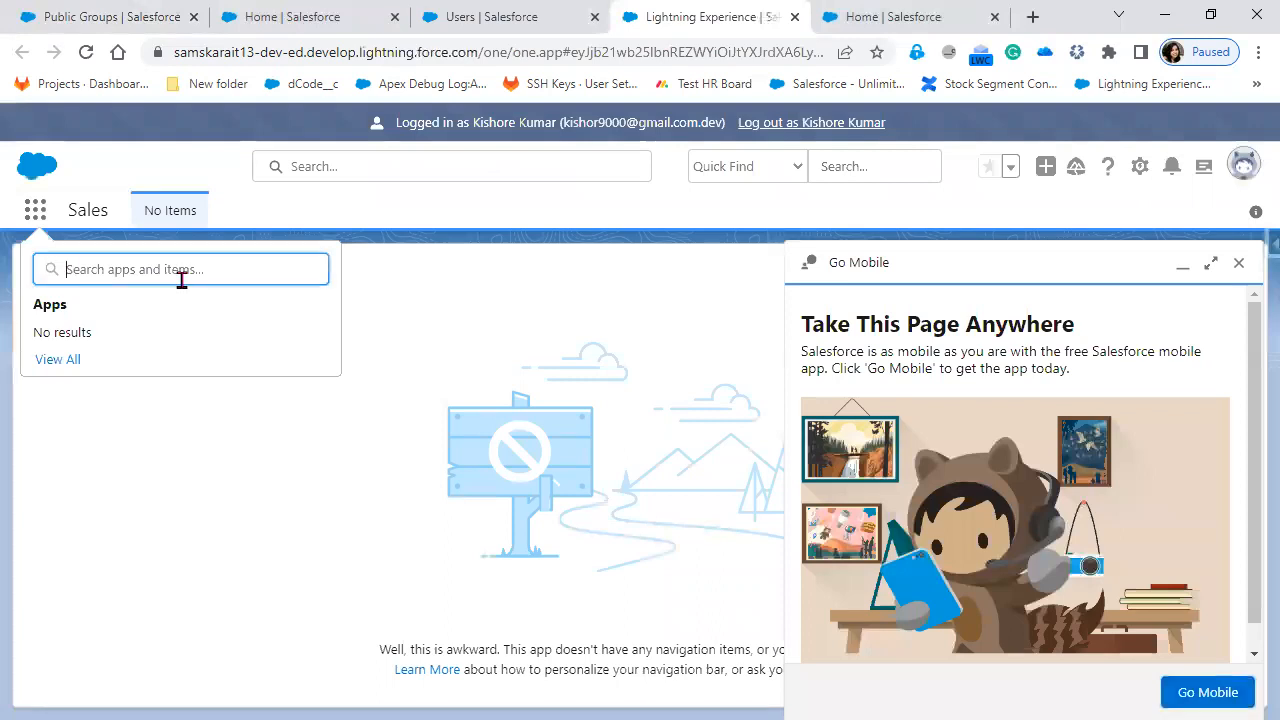
{"action": "type", "text": "Acc"}
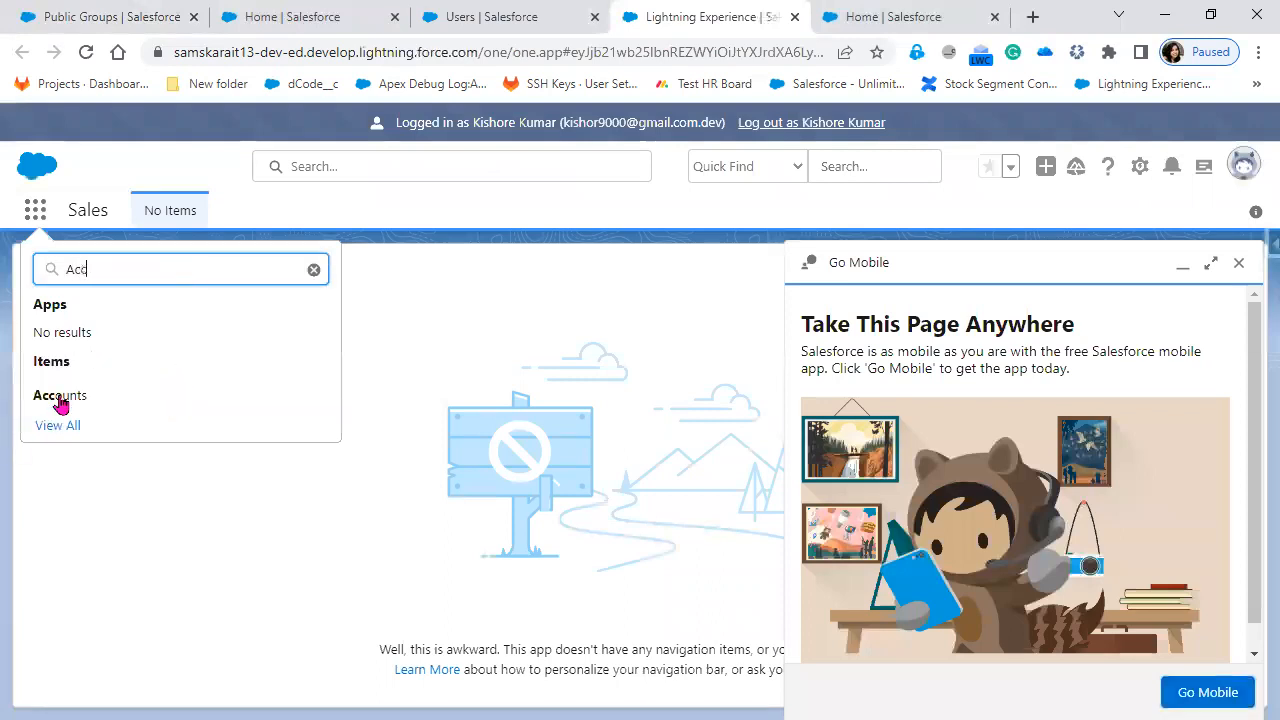
{"action": "left_click", "coordinate": [60, 398]}
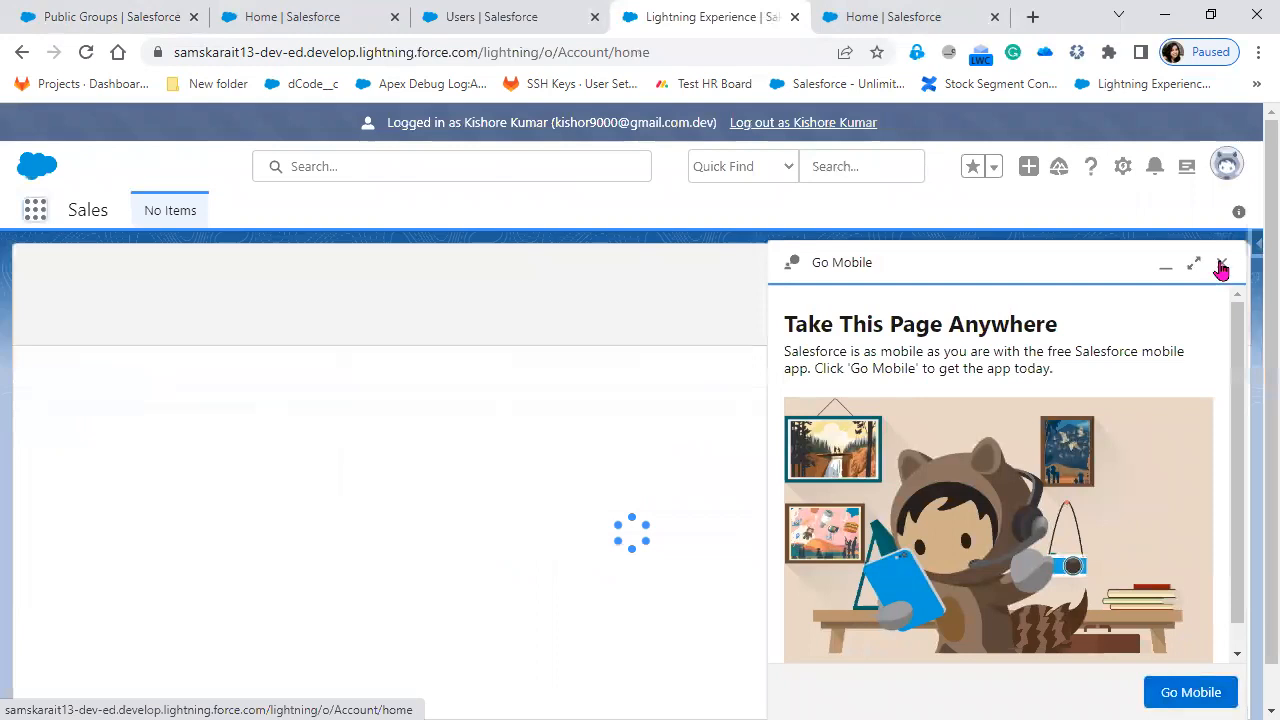
{"action": "left_click", "coordinate": [1211, 263]}
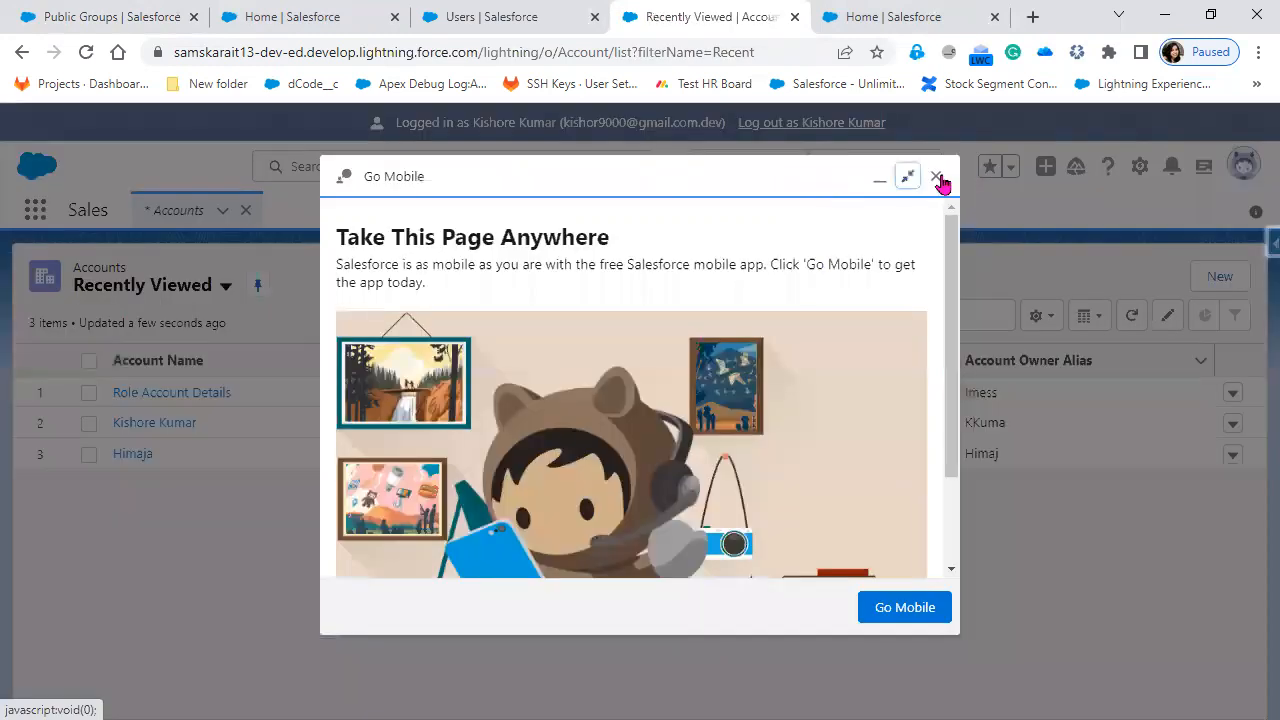
{"action": "left_click", "coordinate": [218, 330]}
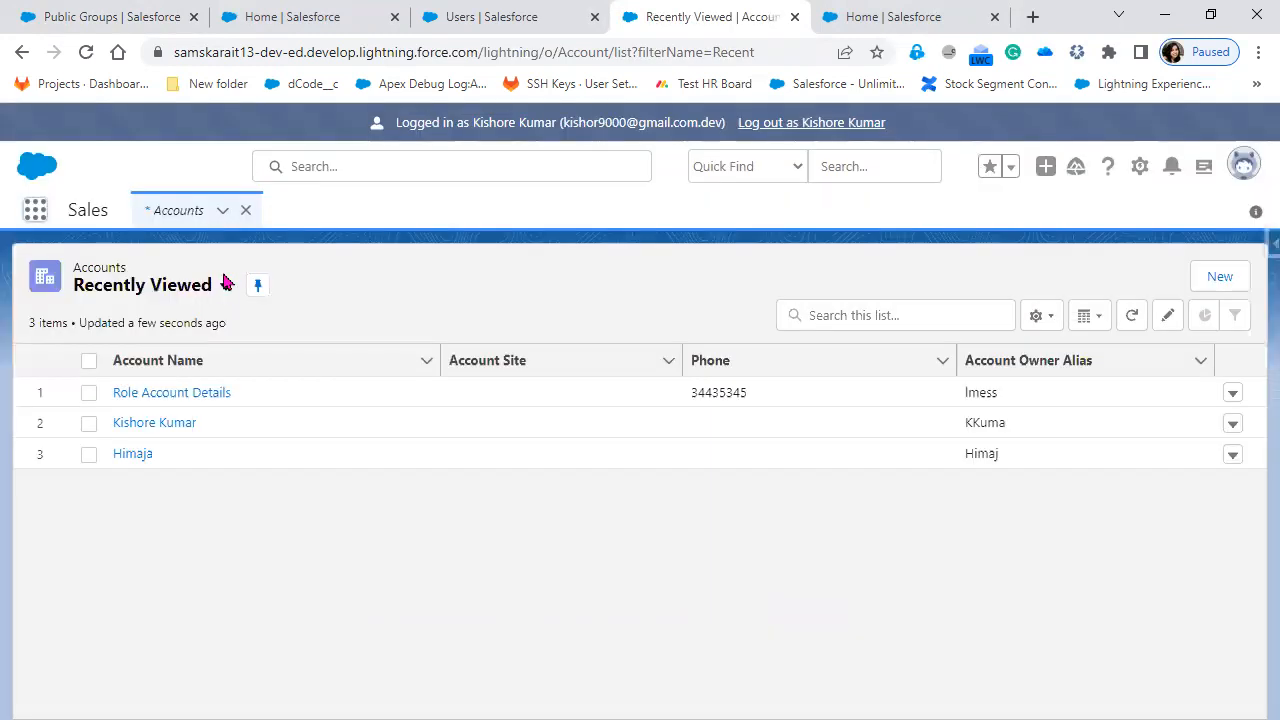
Step: Switch the accounts list to the All Customer view and open Public Group Account
{"action": "left_click", "coordinate": [225, 287]}
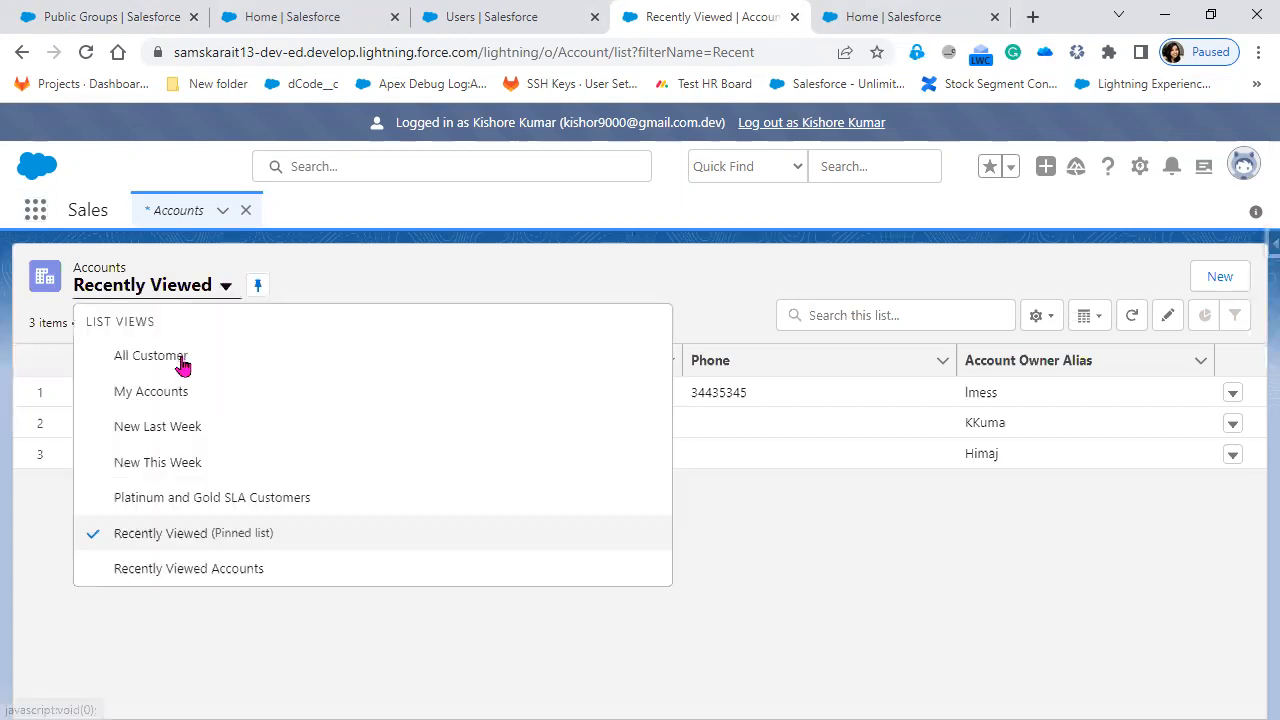
{"action": "left_click", "coordinate": [183, 366]}
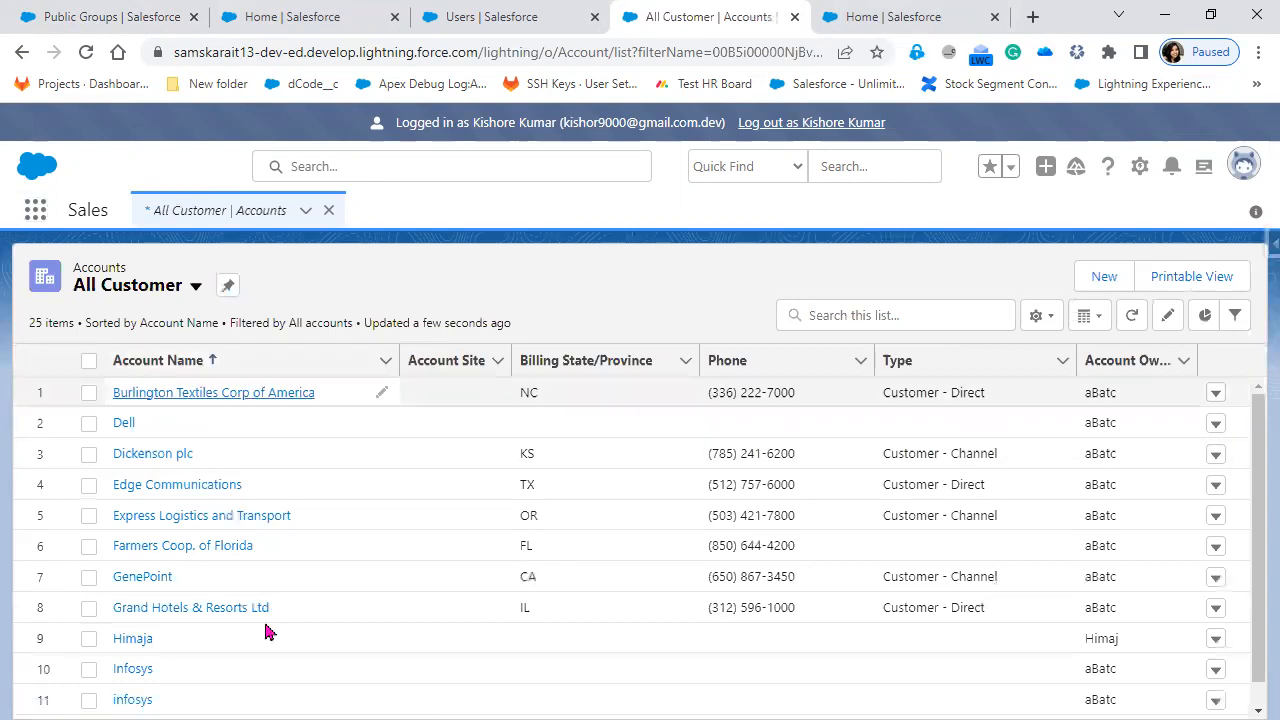
{"action": "scroll", "coordinate": [266, 626], "scroll_direction": "down", "scroll_amount": 1}
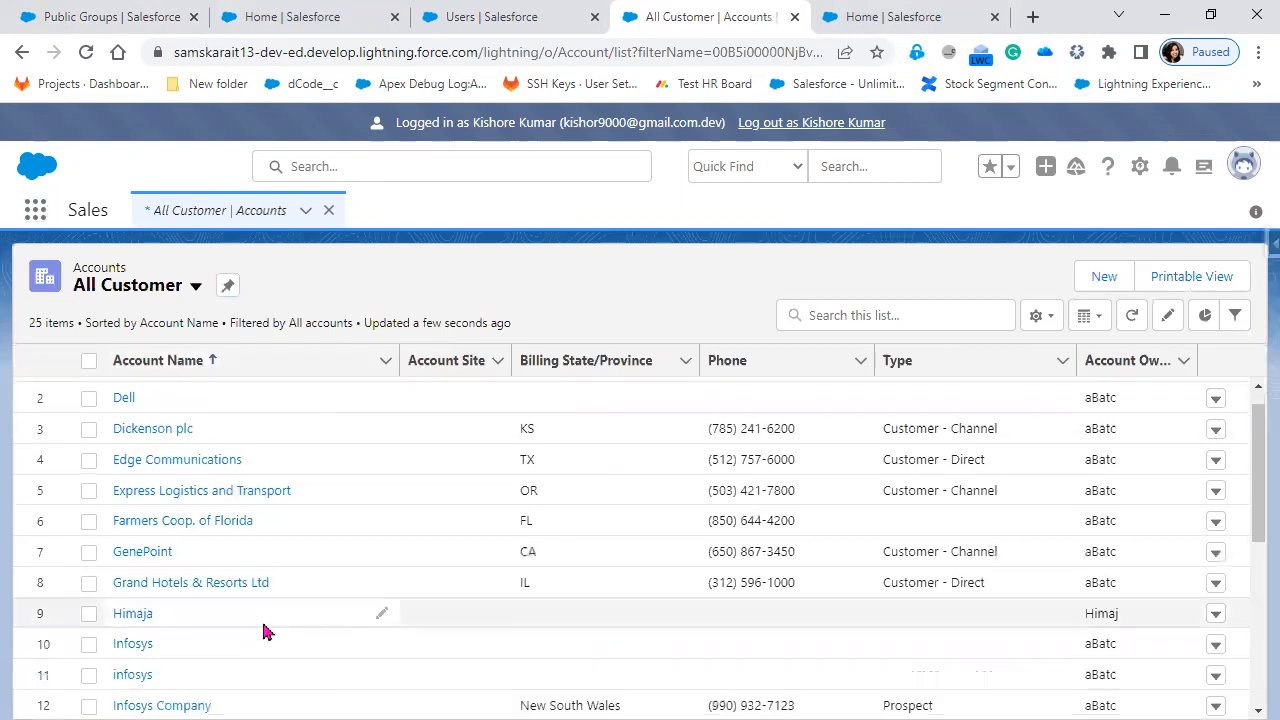
{"action": "scroll", "coordinate": [264, 628], "scroll_direction": "down", "scroll_amount": 2}
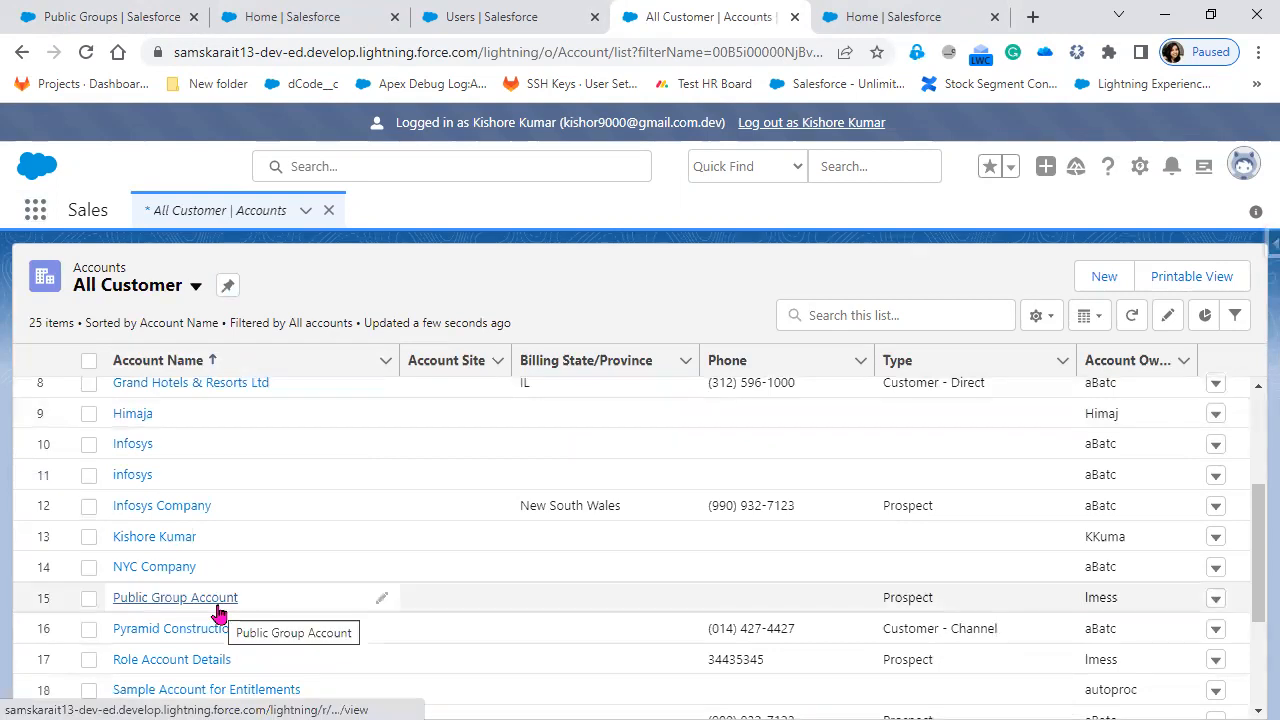
{"action": "left_click", "coordinate": [220, 605]}
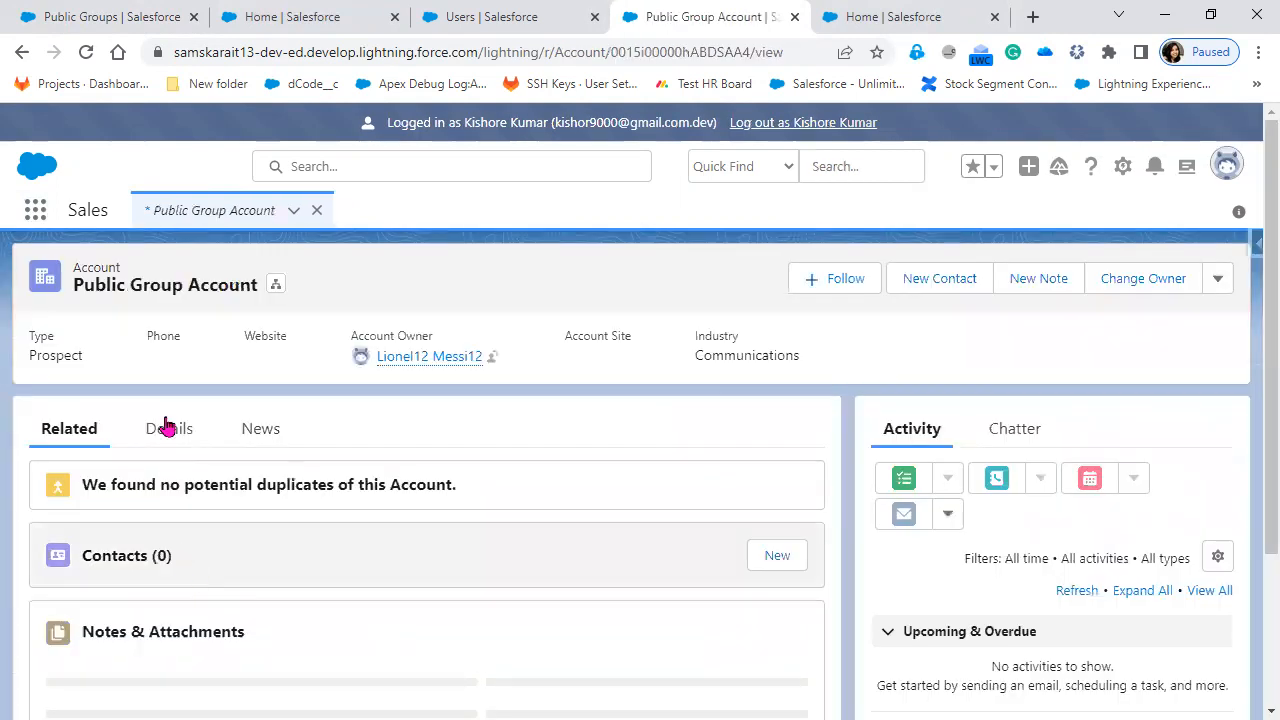
Step: Examine the Details of Public Group Account, including its owner and its creation and modification information
{"action": "left_click", "coordinate": [166, 426]}
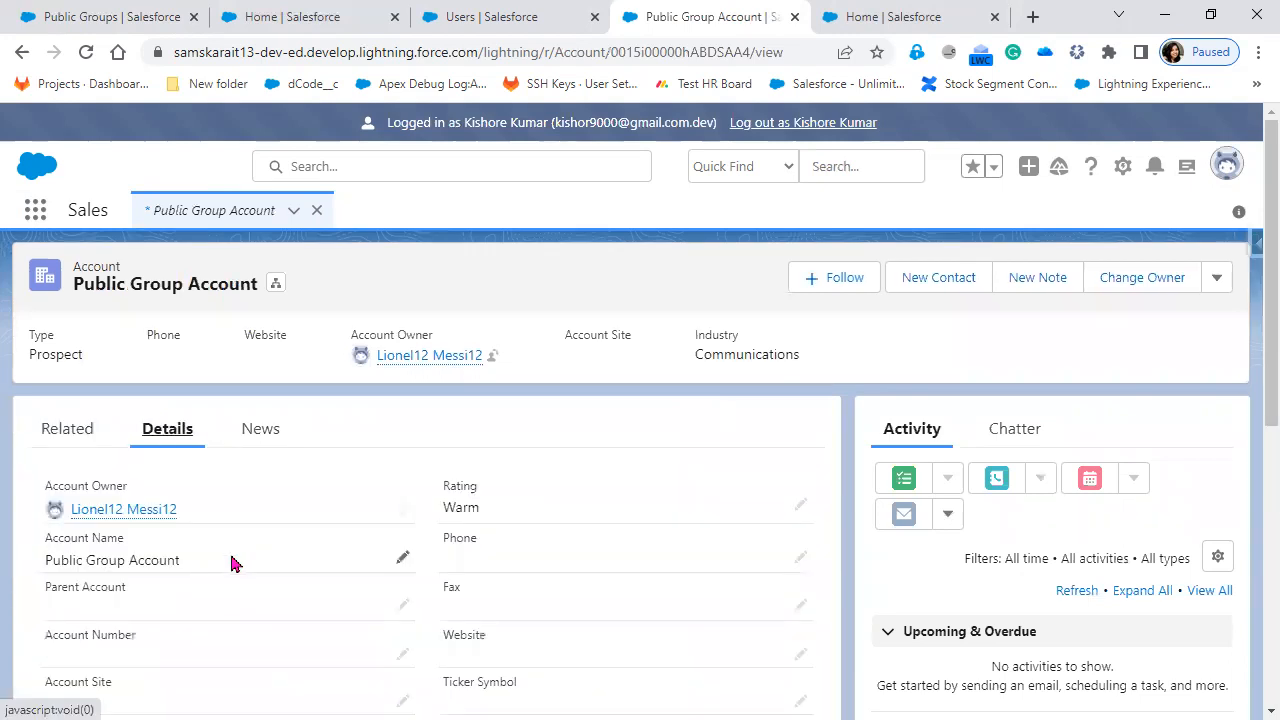
{"action": "scroll", "coordinate": [235, 560], "scroll_direction": "down", "scroll_amount": 4}
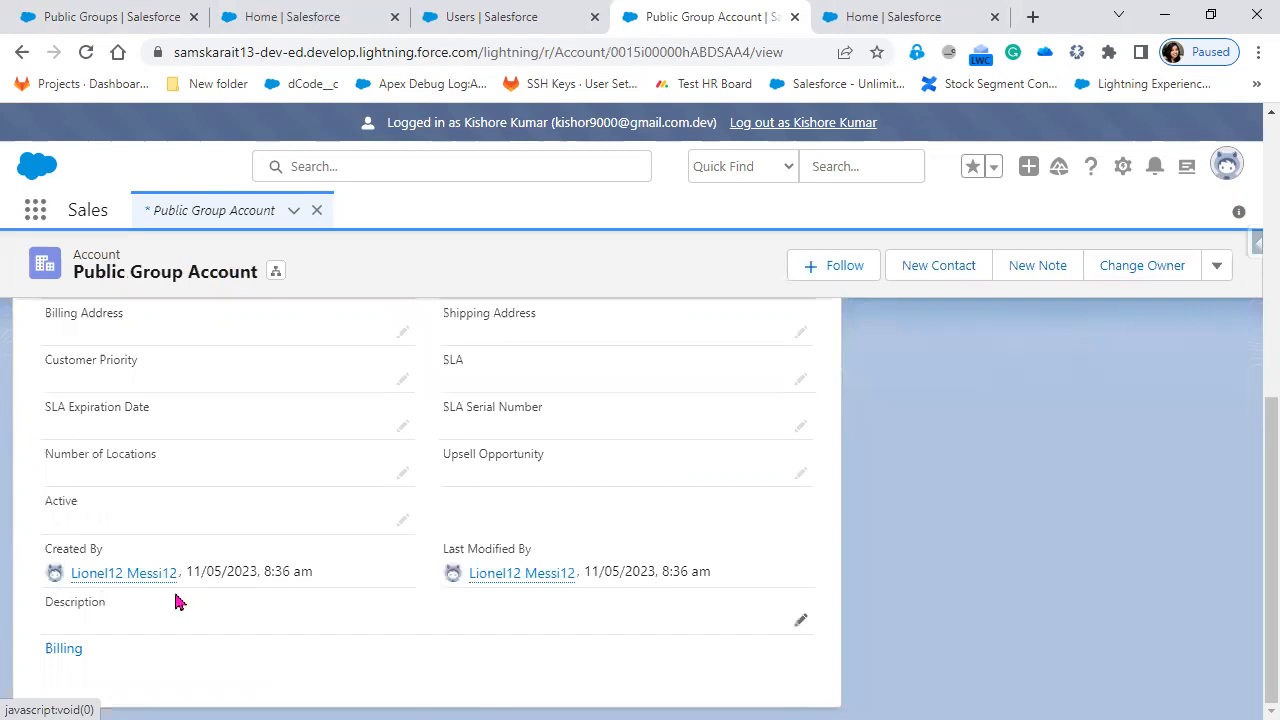
{"action": "scroll", "coordinate": [811, 166], "scroll_direction": "up", "scroll_amount": 5}
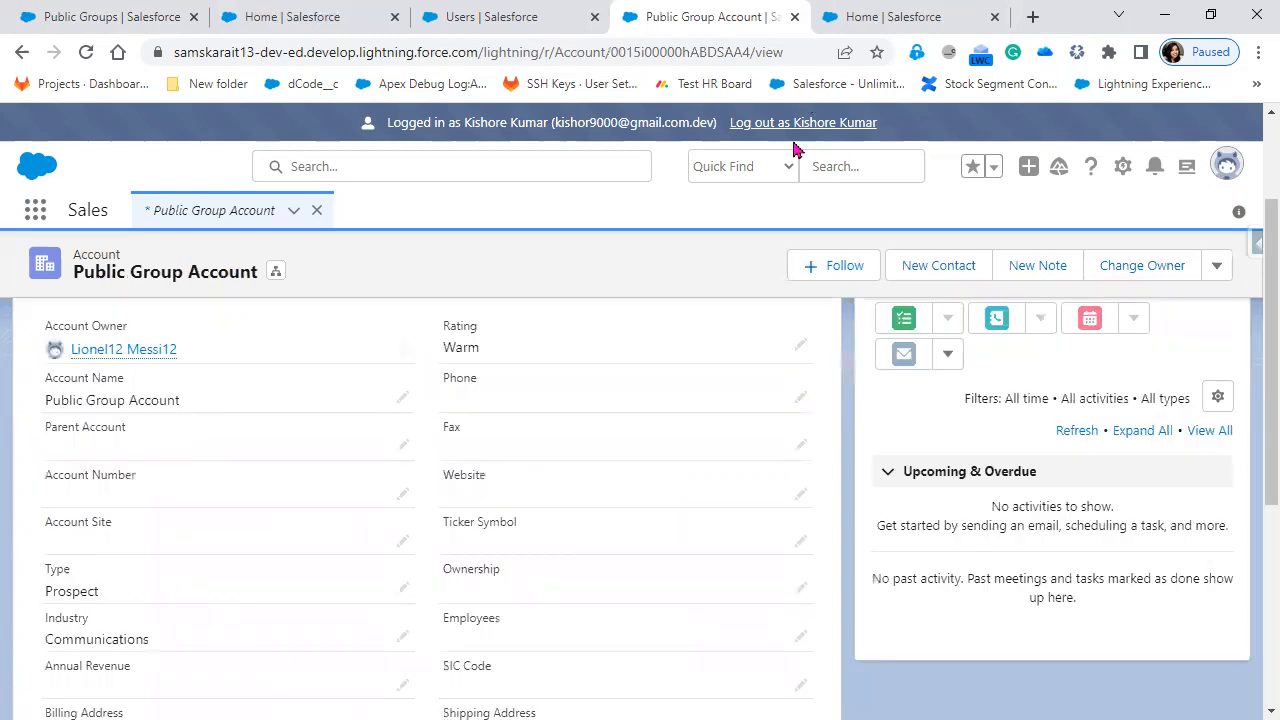
Step: Compare the Public Group Account record with the Hyderabad SalesGroup label and member list
{"action": "scroll", "coordinate": [577, 563], "scroll_direction": "up", "scroll_amount": 2}
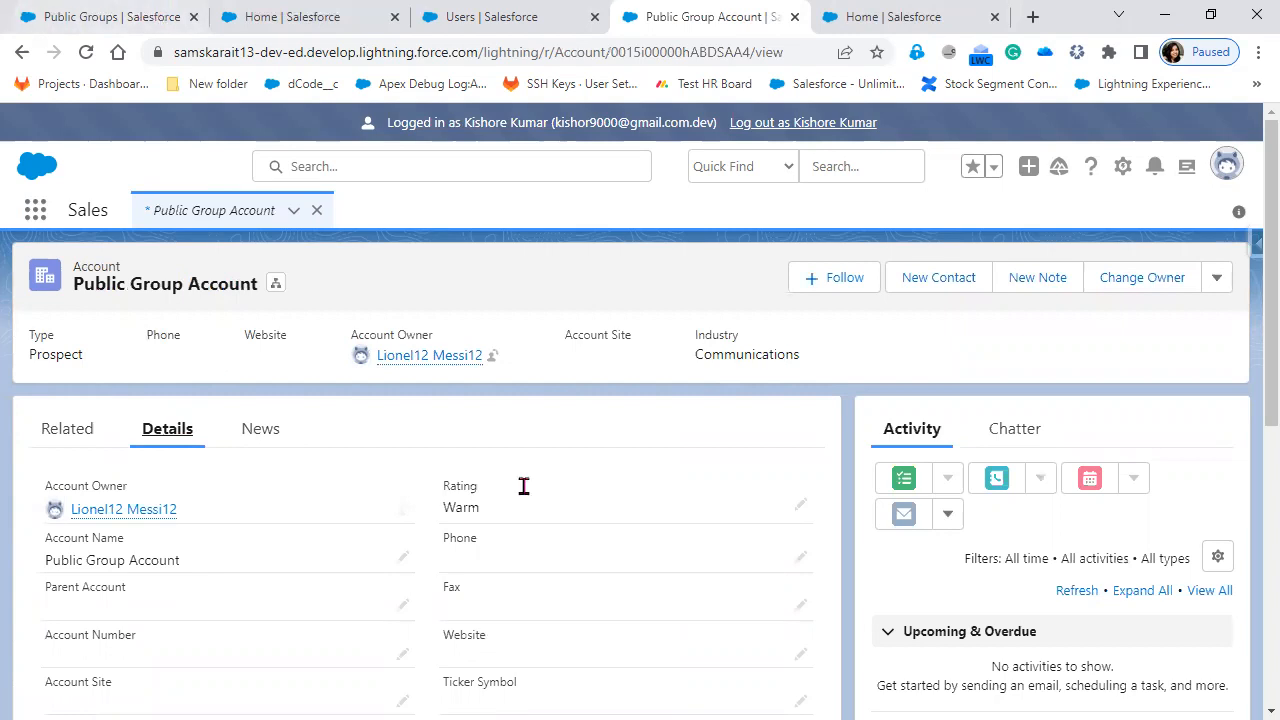
{"action": "key", "text": "ctrl+1"}
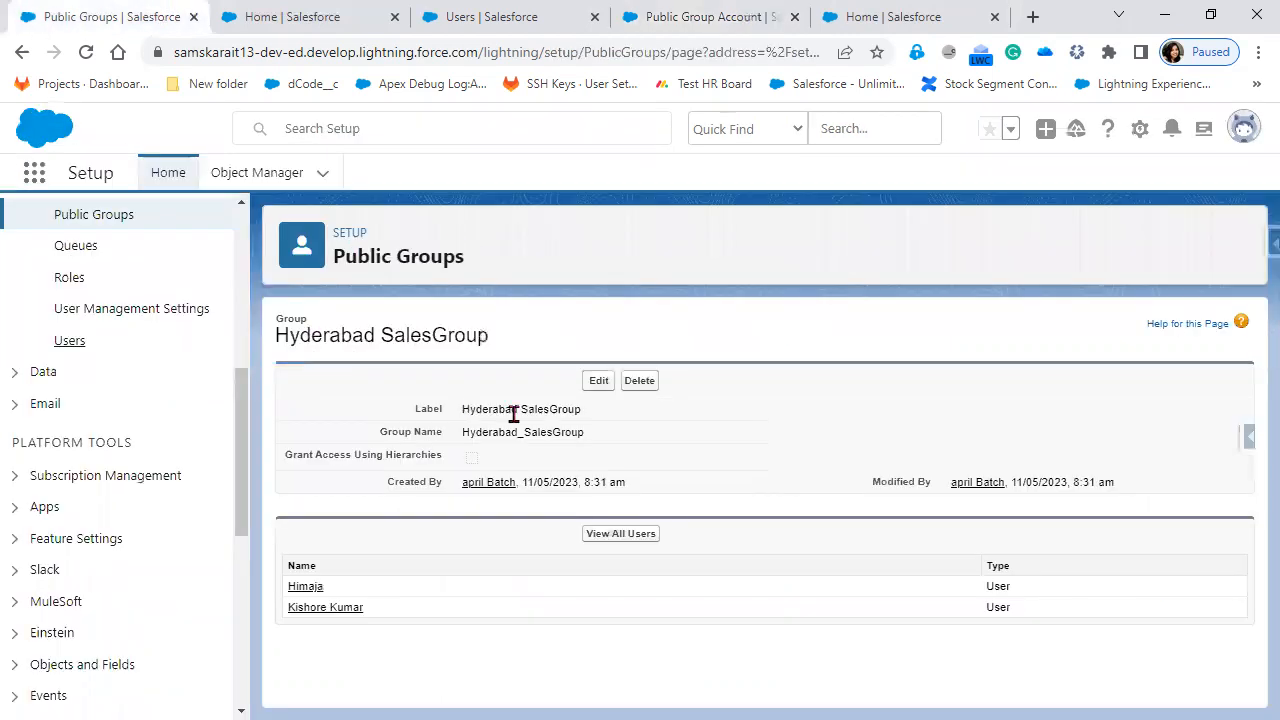
{"action": "left_click_drag", "start_coordinate": [579, 410], "coordinate": [428, 411]}
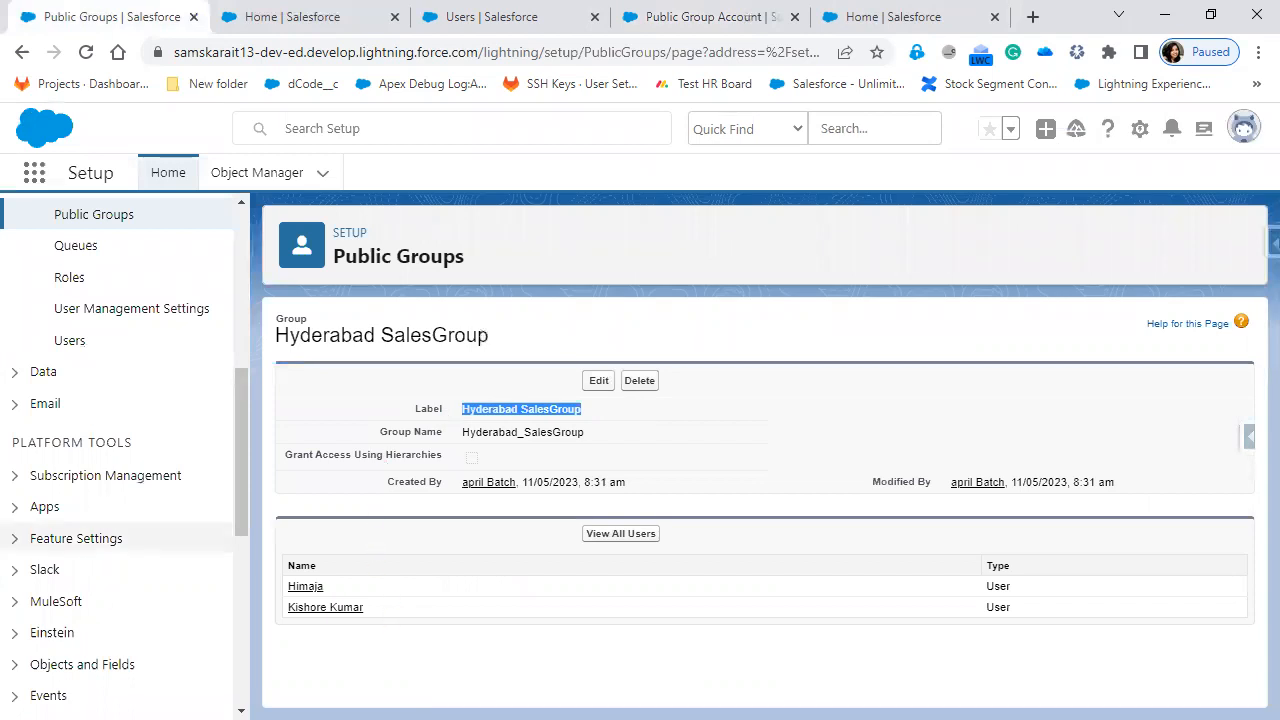
{"action": "key", "text": "alt+Tab"}
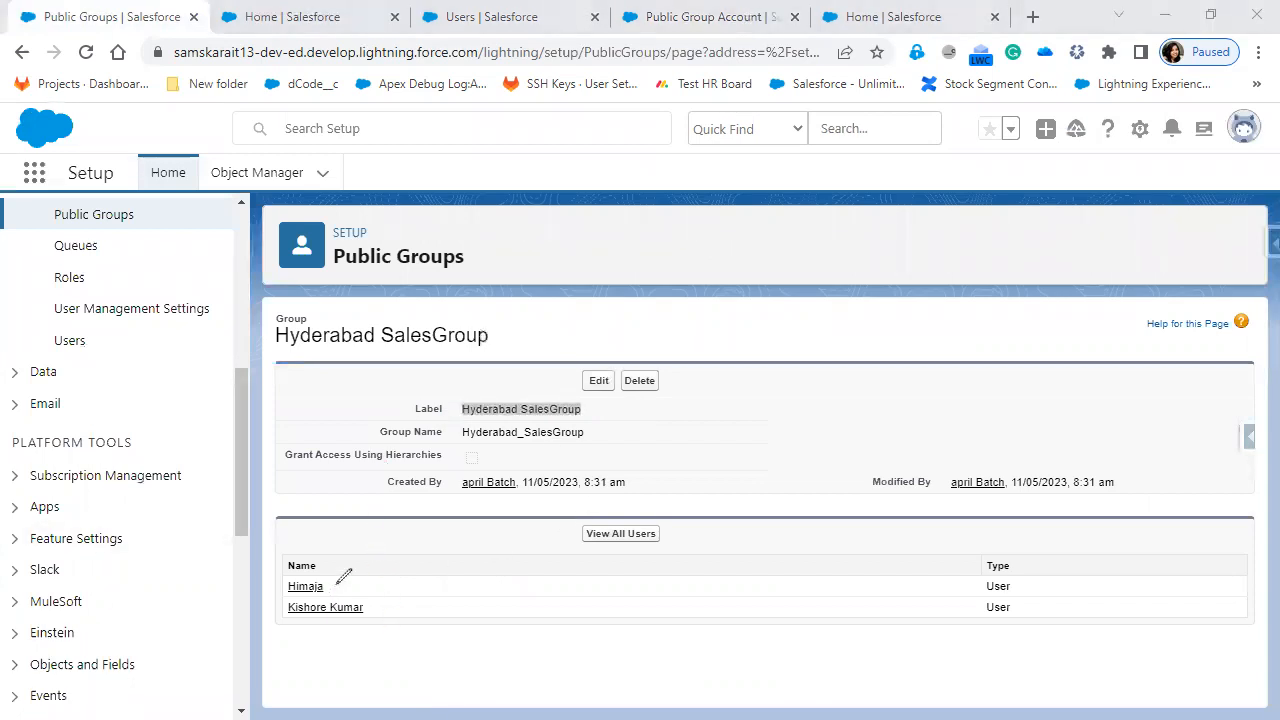
{"action": "mouse_move", "coordinate": [338, 582]}
{"action": "left_mouse_down"}
{"action": "mouse_move", "coordinate": [401, 563]}
{"action": "mouse_move", "coordinate": [469, 586]}
{"action": "left_mouse_up"}
{"action": "left_click", "coordinate": [378, 600]}
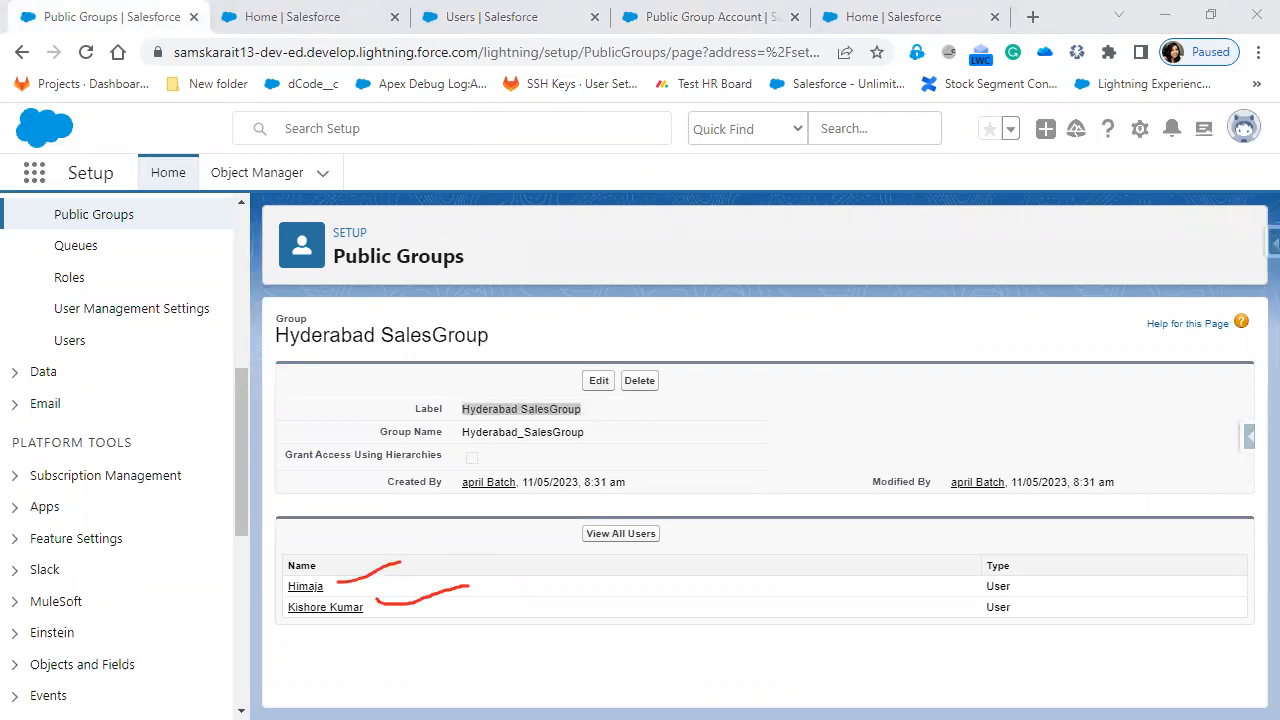
{"action": "key", "text": "Escape"}
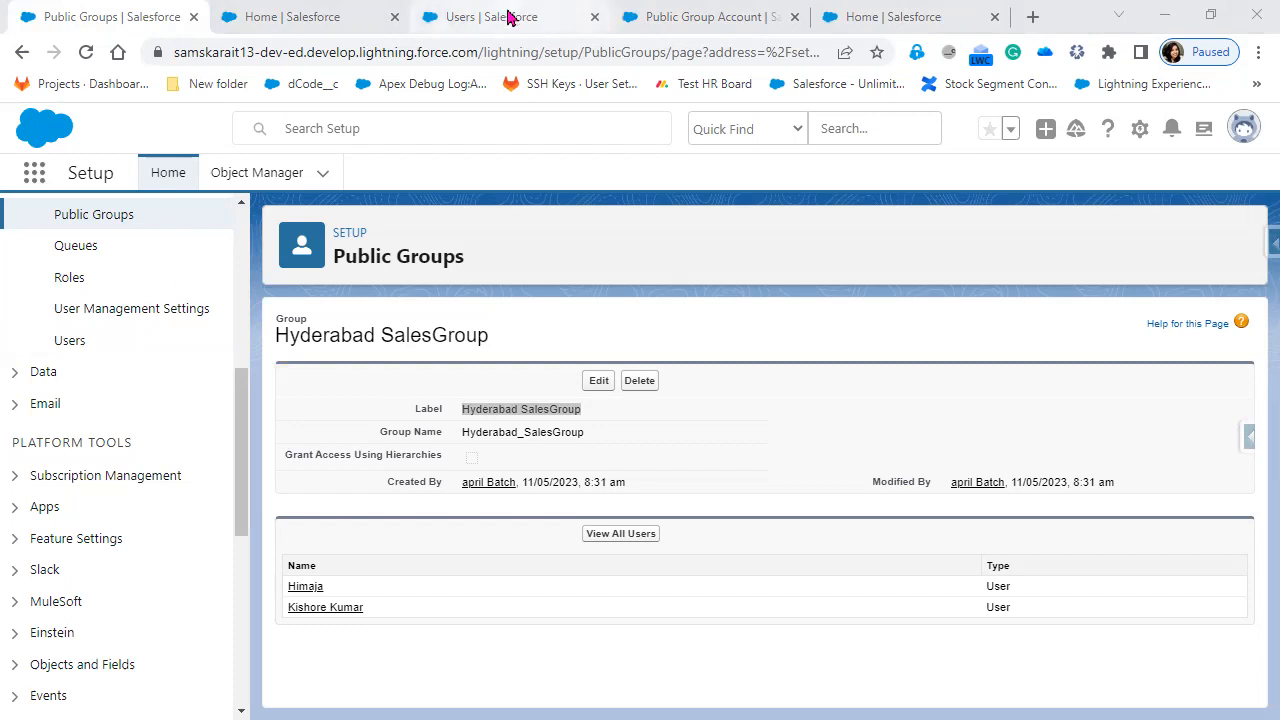
{"action": "left_click", "coordinate": [690, 17]}
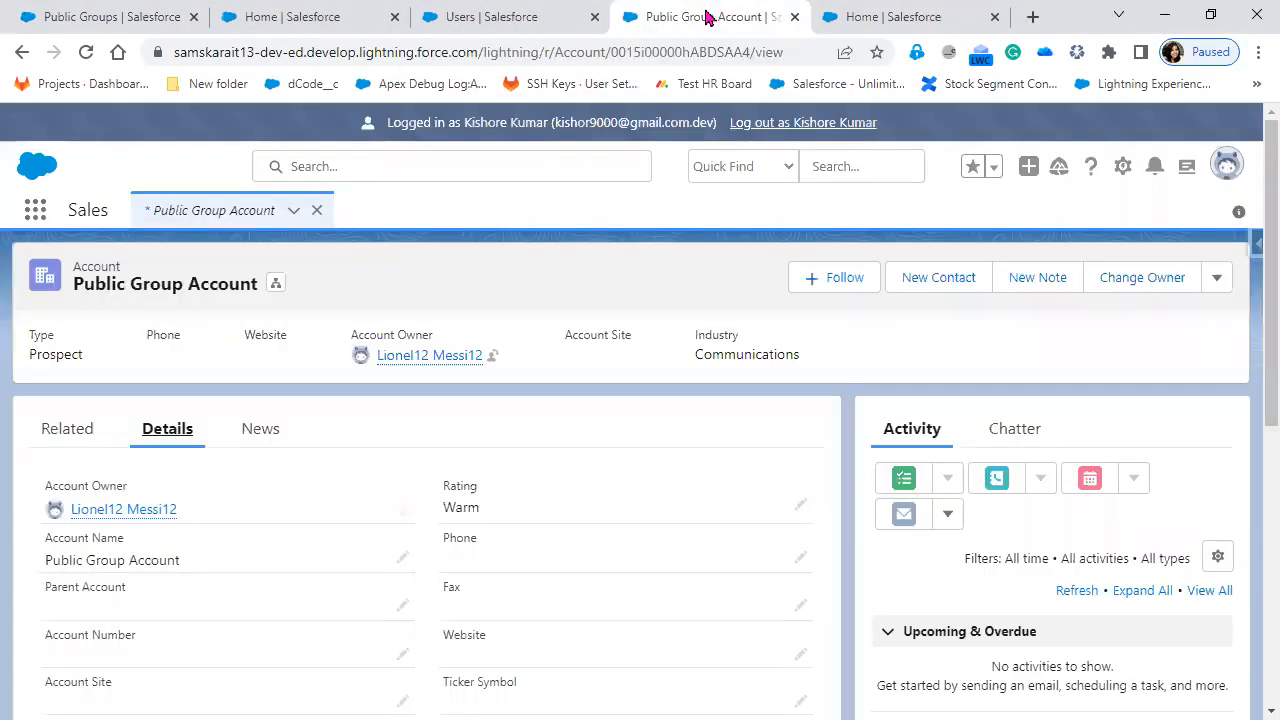
{"action": "left_click", "coordinate": [104, 12]}
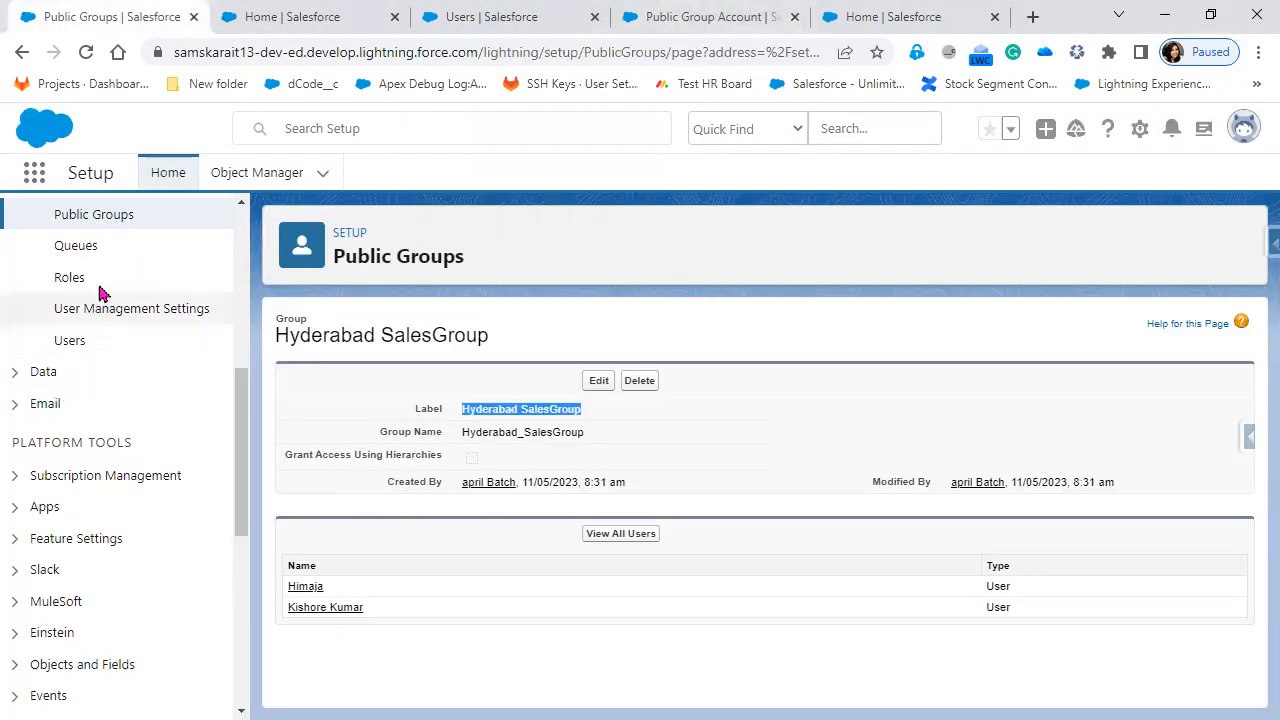
Step: Return to the public groups list, open Hyderabad SalesGroup and reload the page
{"action": "left_click", "coordinate": [22, 52]}
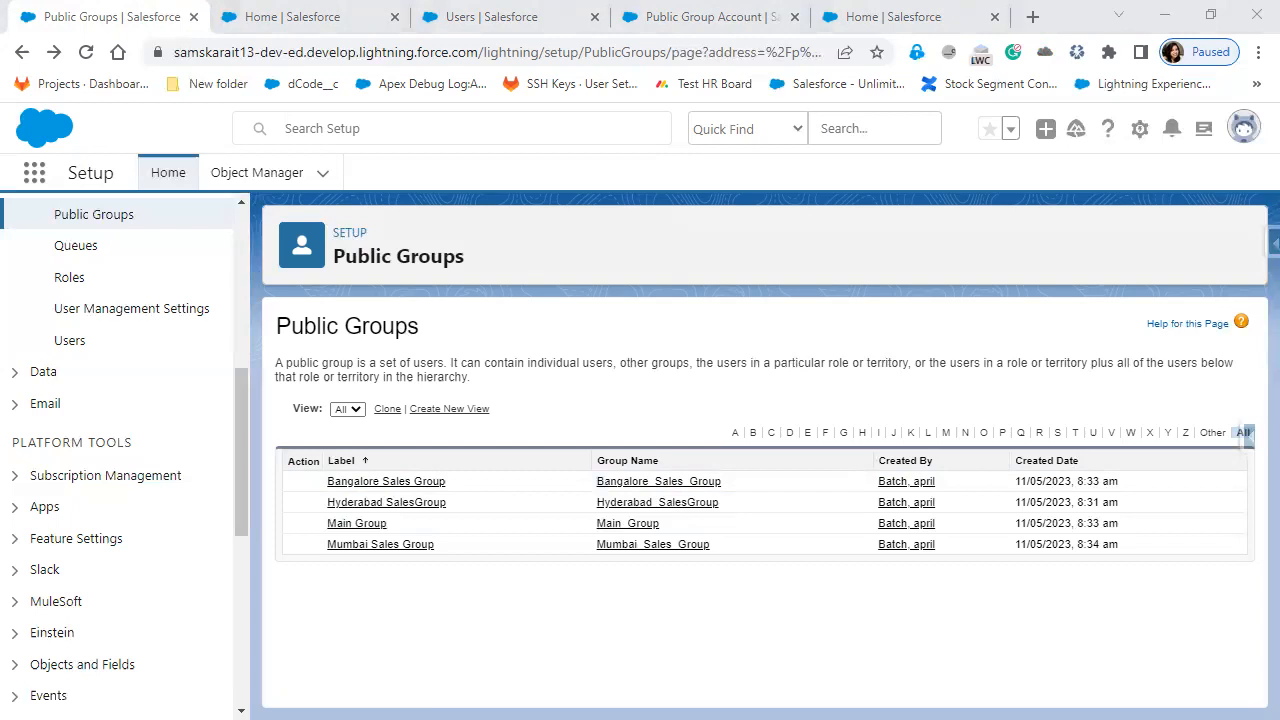
{"action": "left_click", "coordinate": [383, 498]}
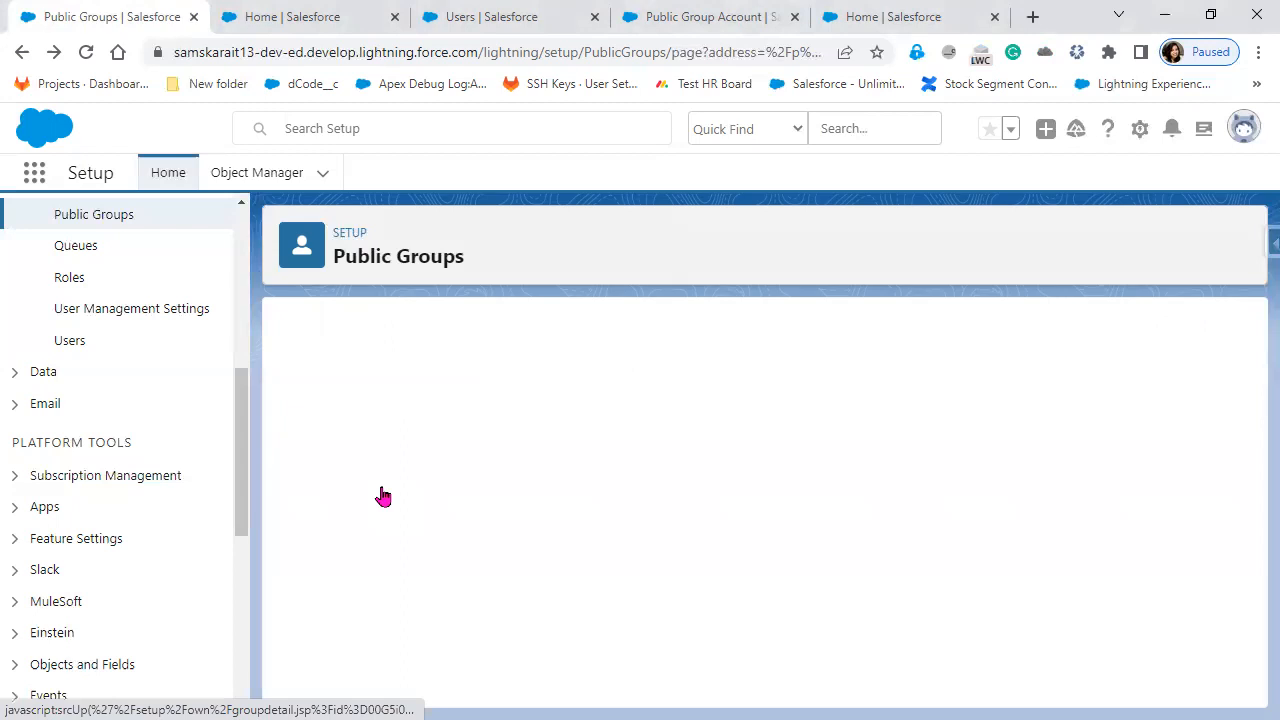
{"action": "left_click", "coordinate": [85, 54]}
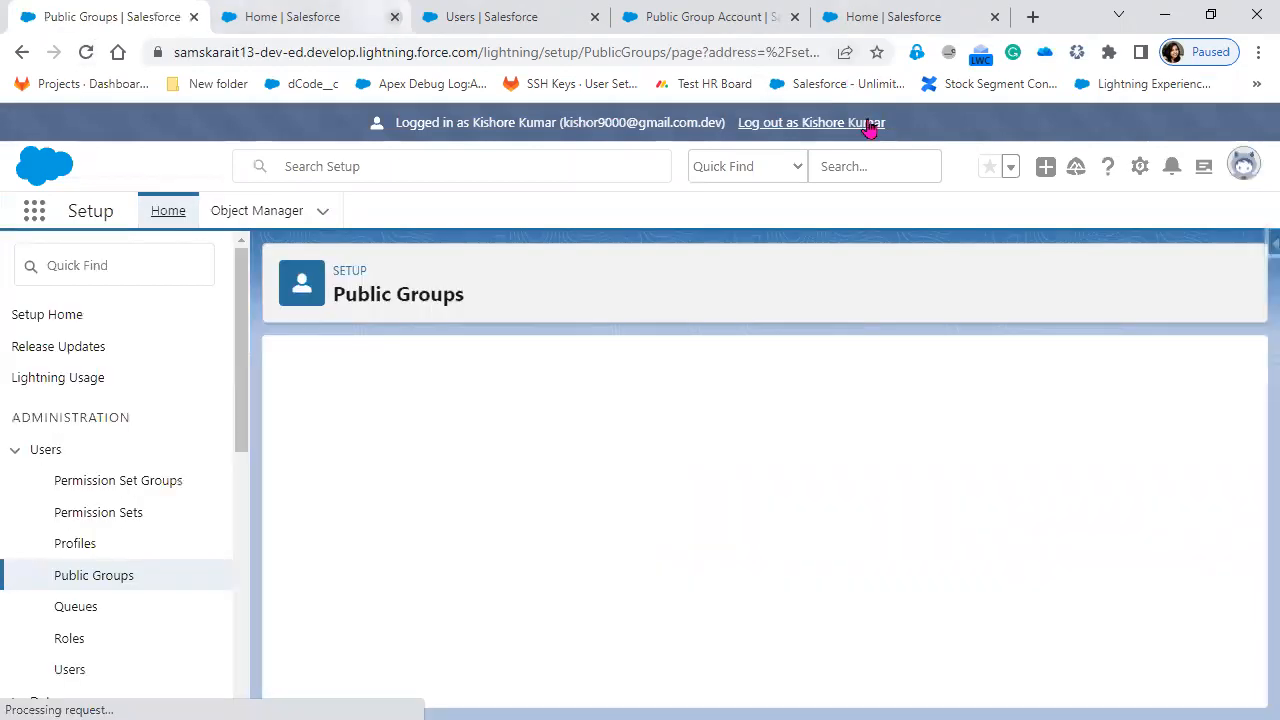
Step: Log out of the impersonated user, log back in with the saved administrator account, and postpone the mobile phone registration
{"action": "left_click", "coordinate": [868, 123]}
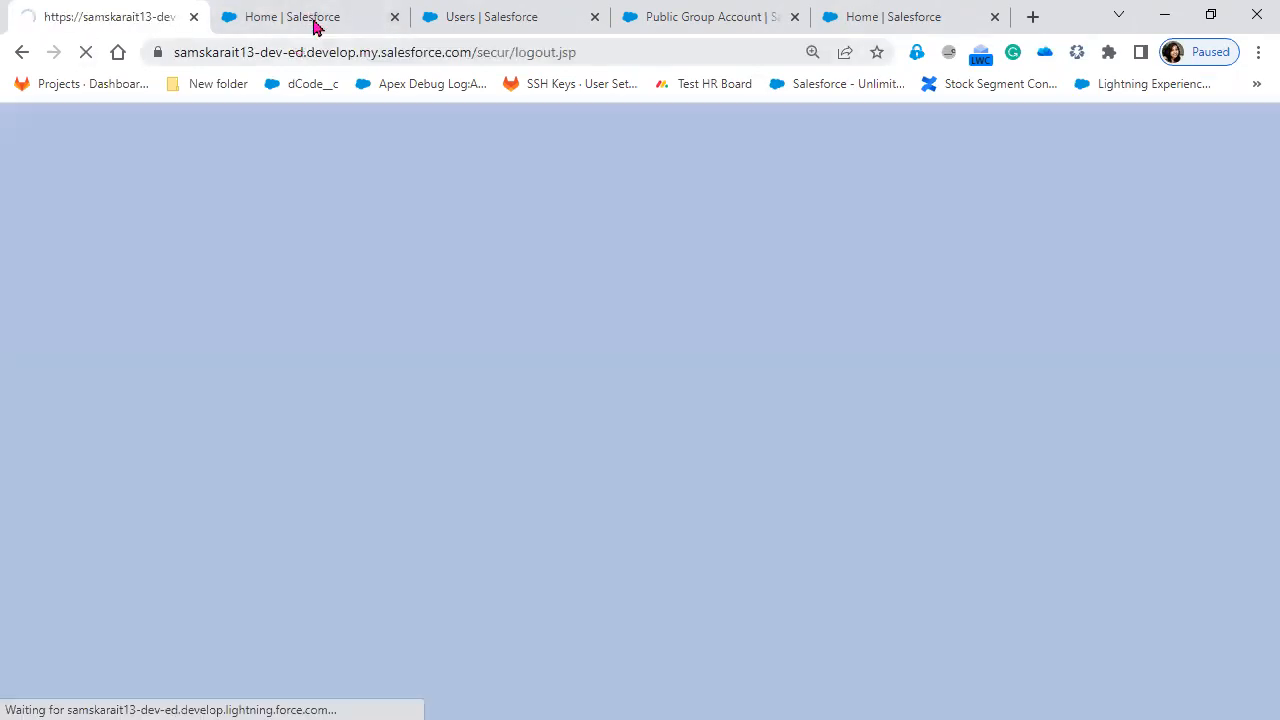
{"action": "left_click", "coordinate": [314, 20]}
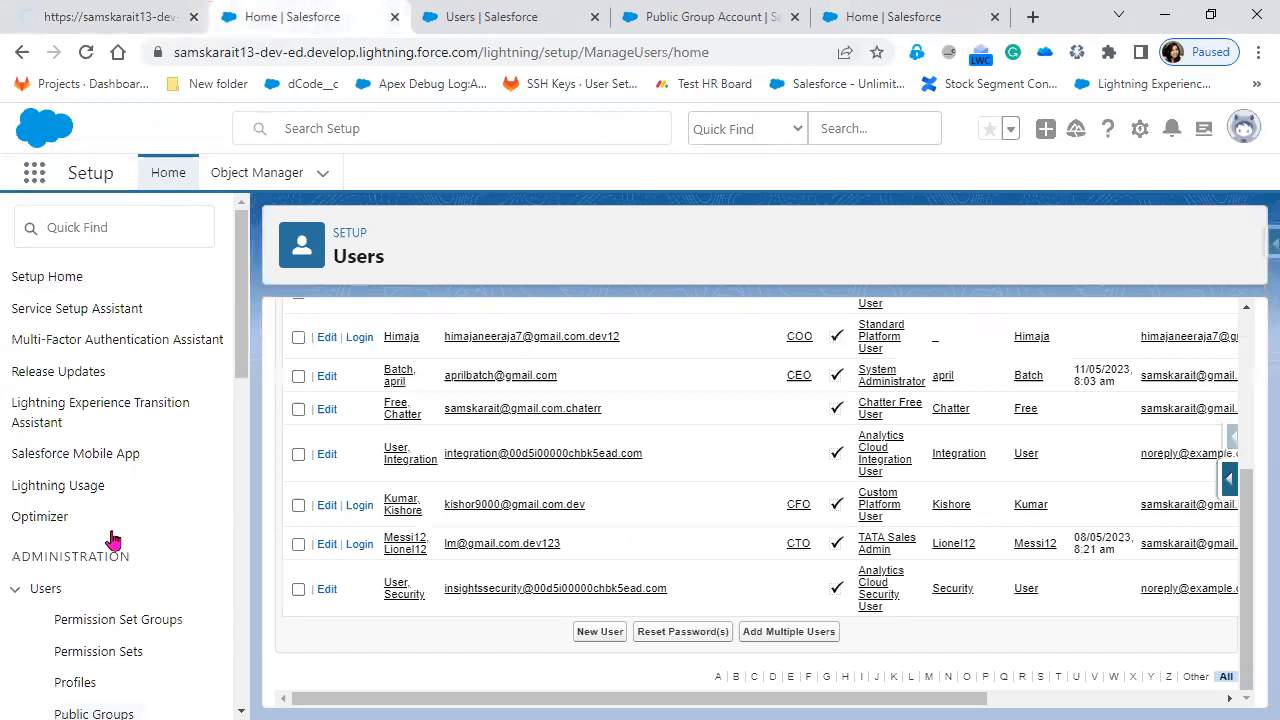
{"action": "scroll", "coordinate": [100, 425], "scroll_direction": "down", "scroll_amount": 3}
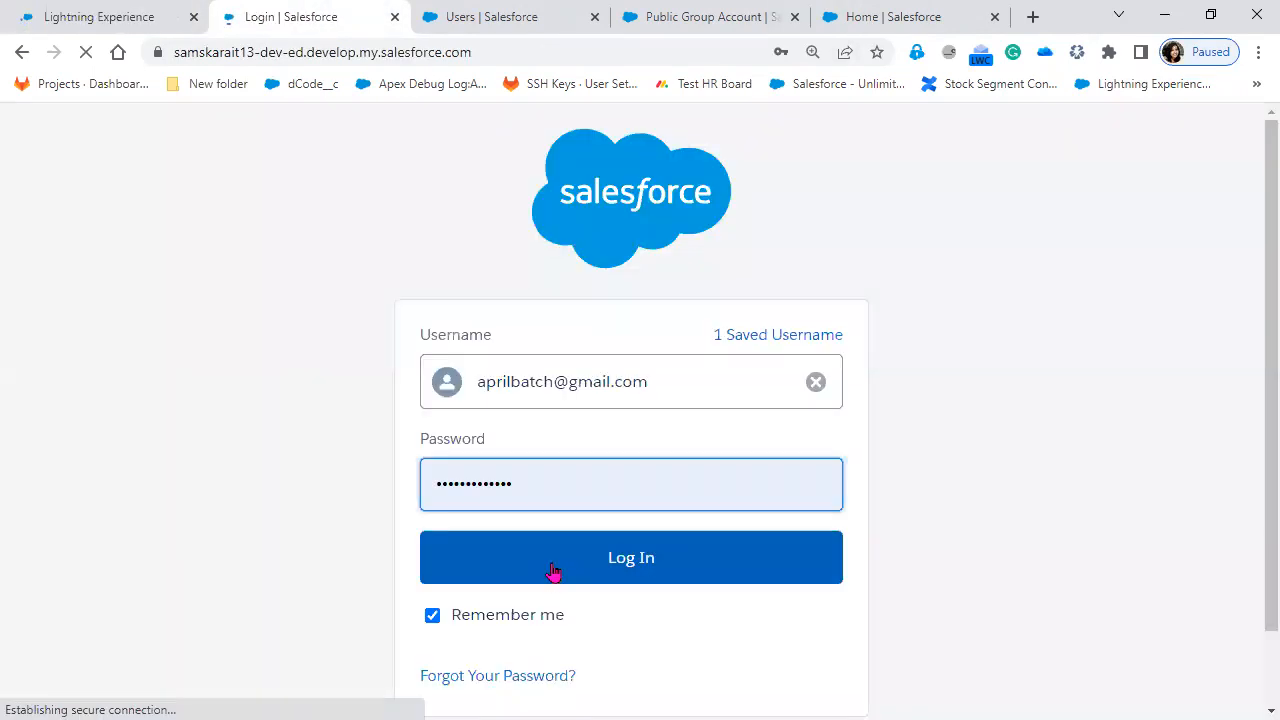
{"action": "left_click", "coordinate": [553, 571]}
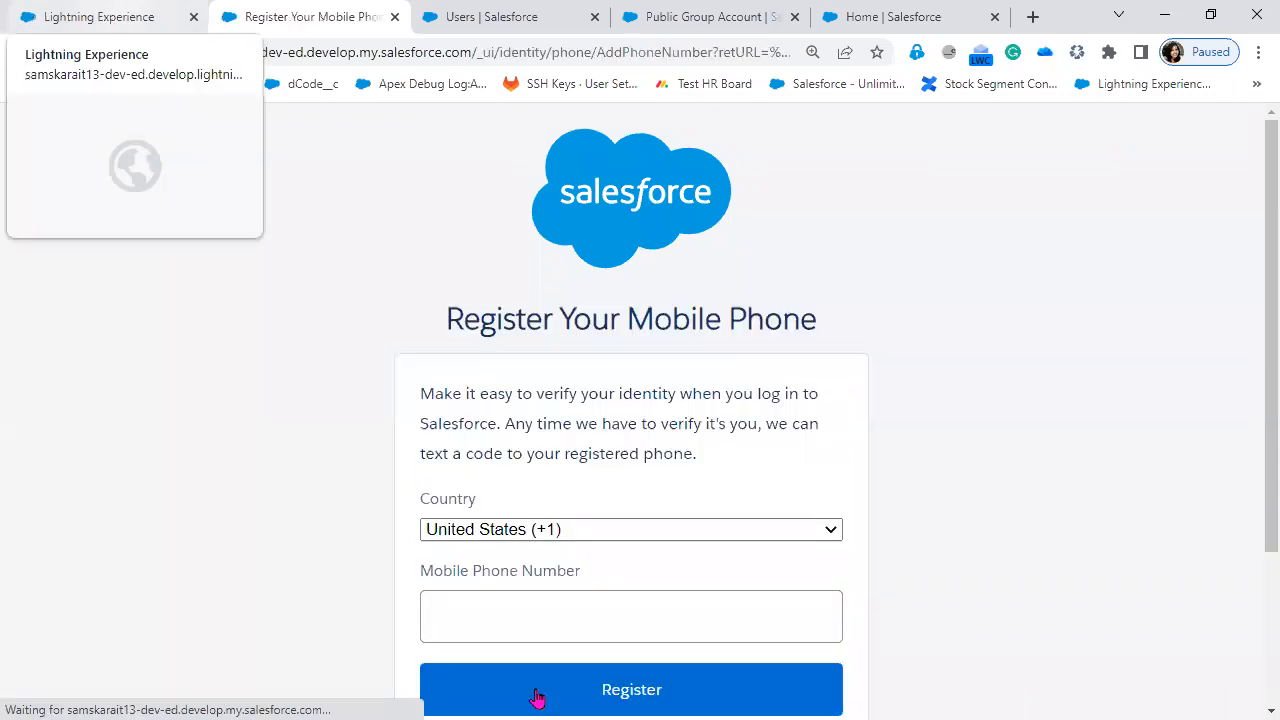
{"action": "scroll", "coordinate": [502, 533], "scroll_direction": "down", "scroll_amount": 2}
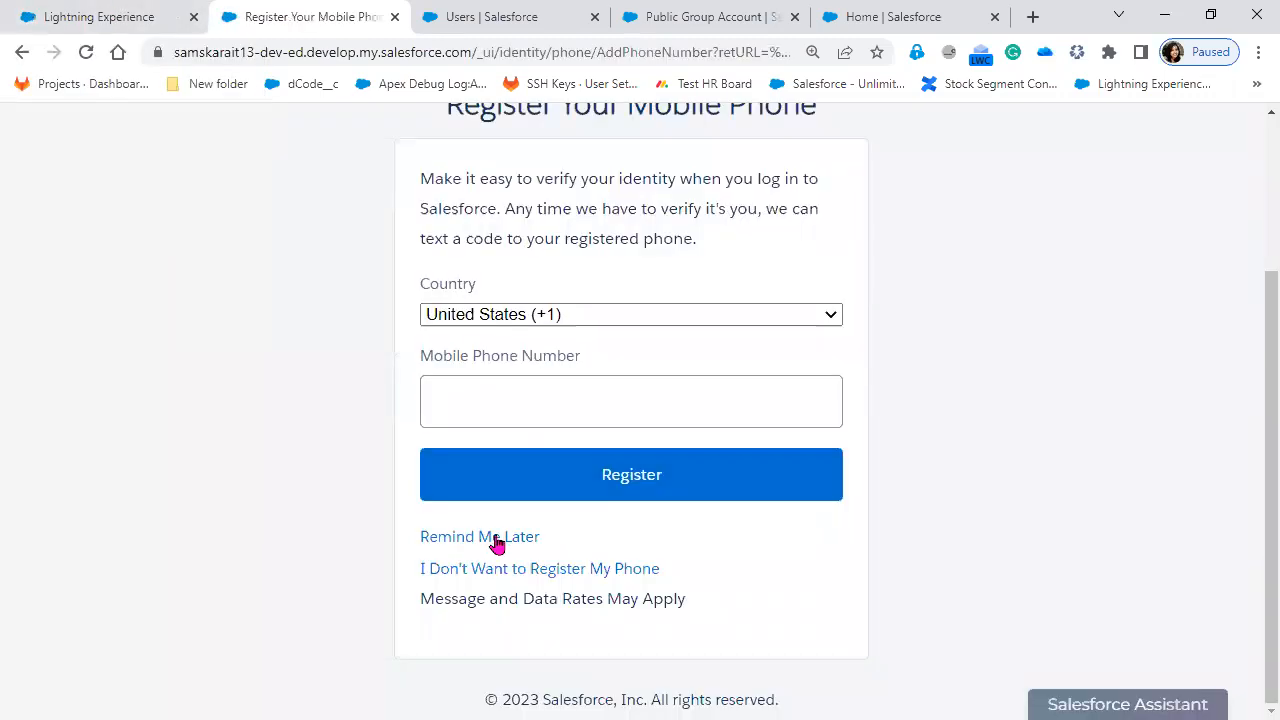
{"action": "left_click", "coordinate": [497, 543]}
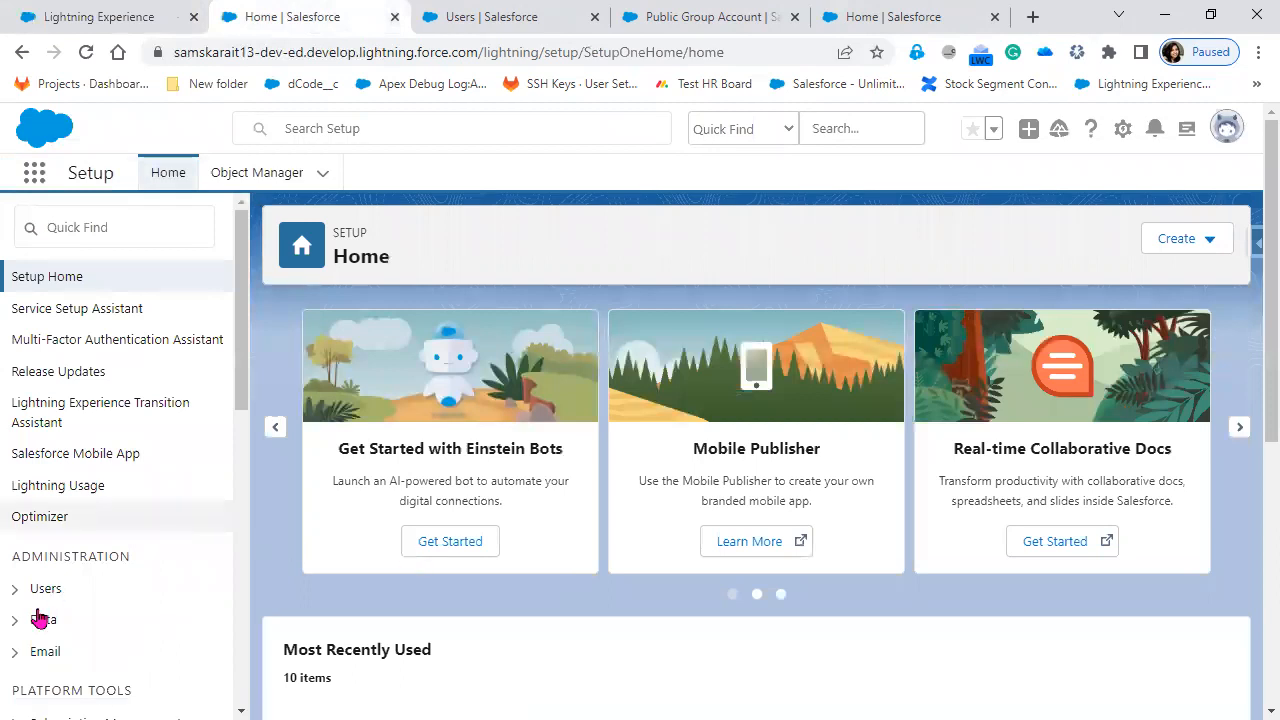
Step: Open the Public Groups list in Setup and delete Main Group
{"action": "scroll", "coordinate": [18, 399], "scroll_direction": "down", "scroll_amount": 2}
{"action": "left_click", "coordinate": [45, 388]}
{"action": "left_click", "coordinate": [100, 516]}
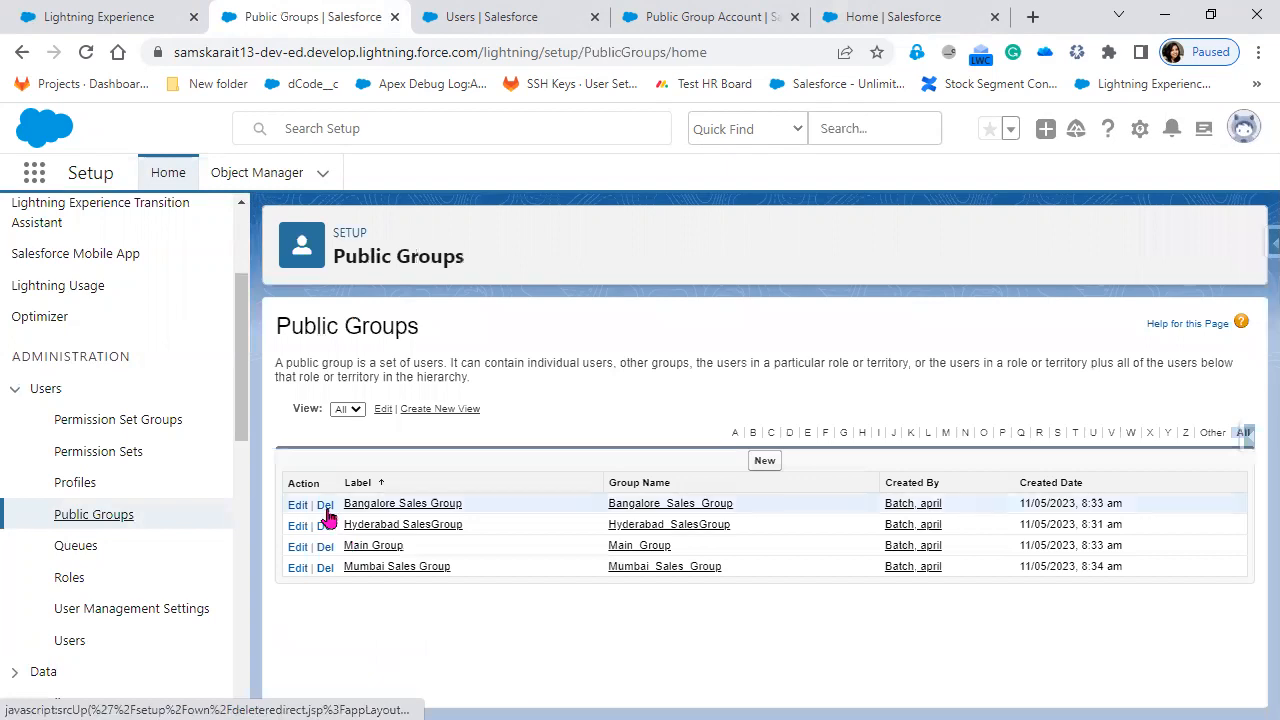
{"action": "left_click", "coordinate": [325, 547]}
{"action": "left_click", "coordinate": [745, 166]}
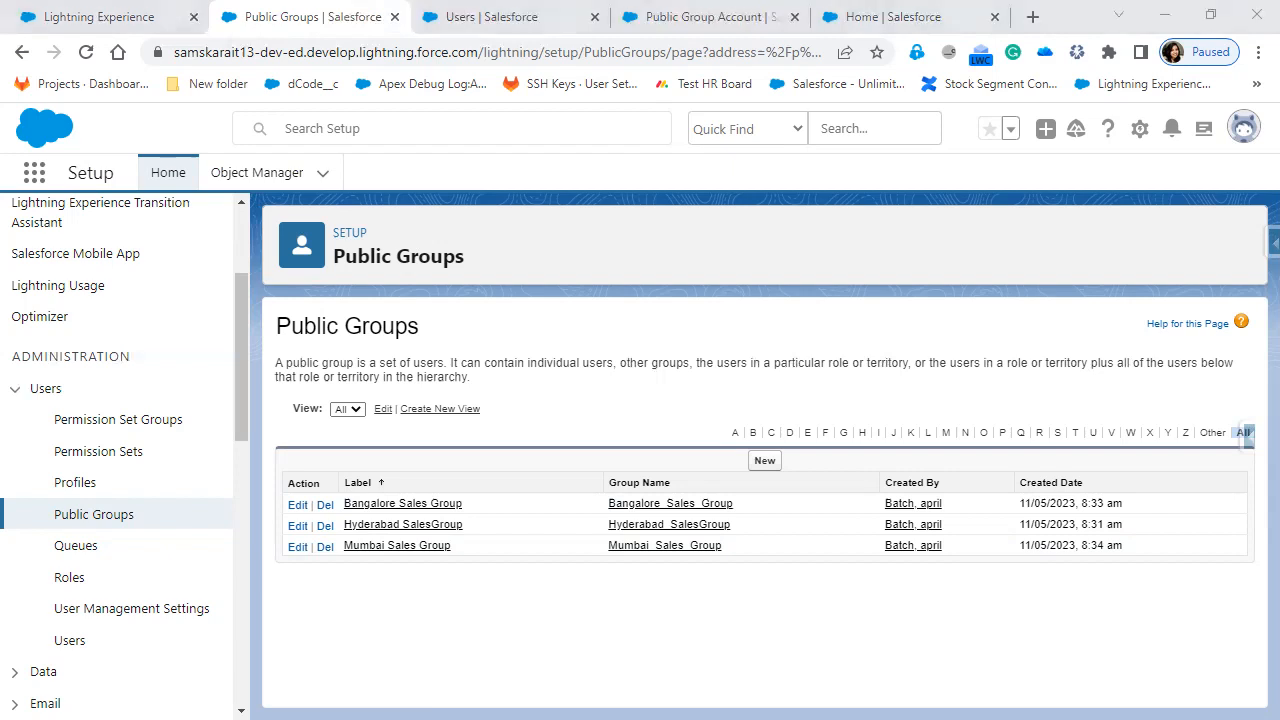
{"action": "mouse_move", "coordinate": [561, 325]}
{"action": "left_mouse_down"}
{"action": "mouse_move", "coordinate": [1171, 605]}
{"action": "mouse_move", "coordinate": [1200, 605]}
{"action": "left_mouse_up"}
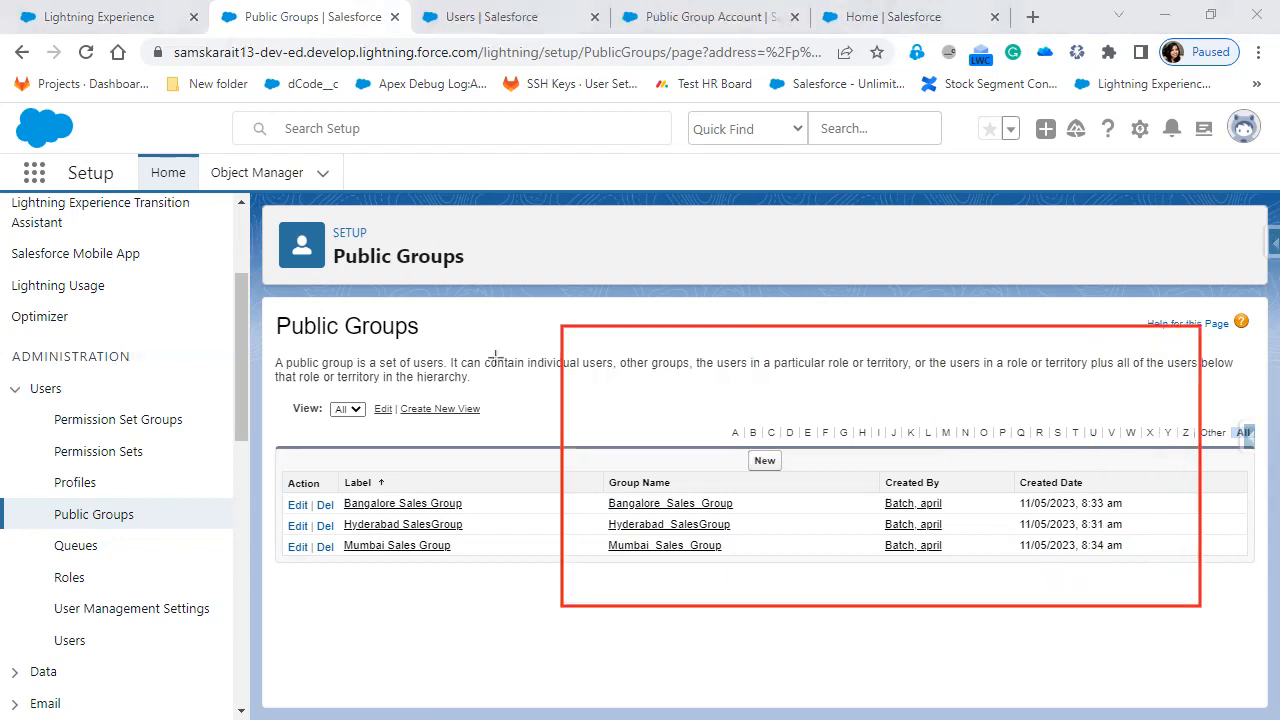
{"action": "mouse_move", "coordinate": [621, 377]}
{"action": "left_mouse_down"}
{"action": "mouse_move", "coordinate": [1171, 530]}
{"action": "mouse_move", "coordinate": [1166, 540]}
{"action": "left_mouse_up"}
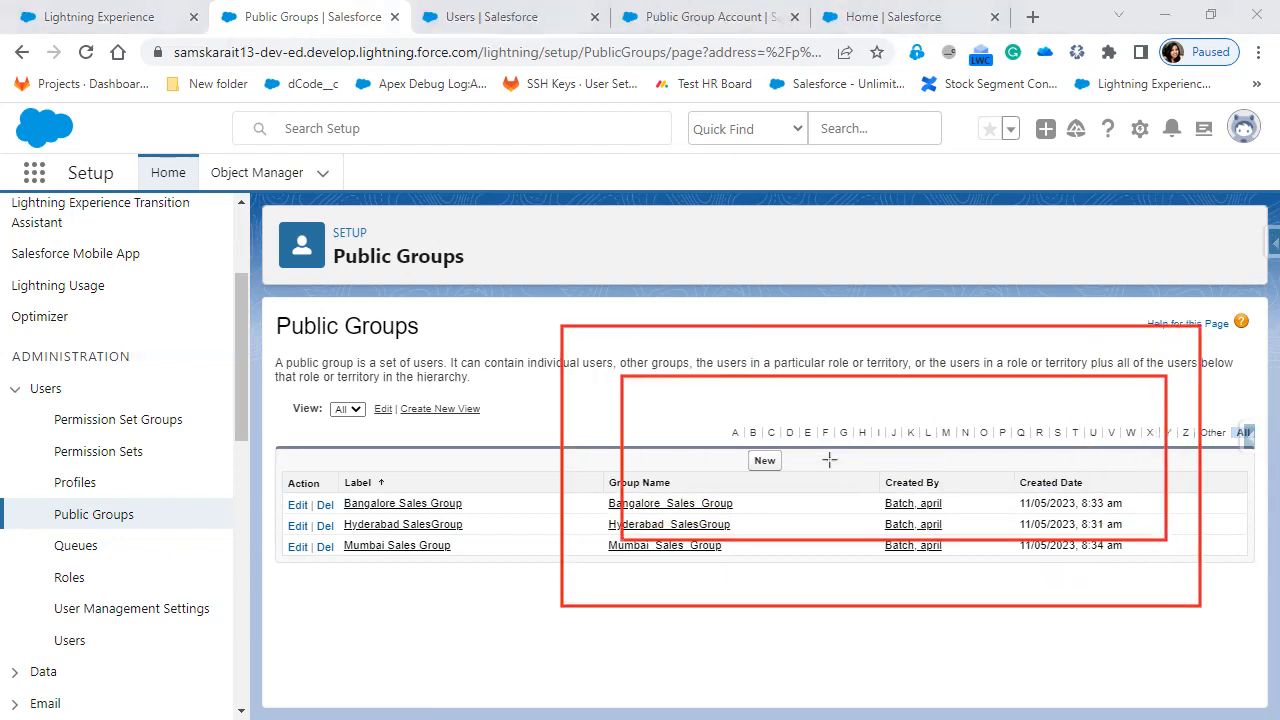
{"action": "mouse_move", "coordinate": [691, 418]}
{"action": "left_mouse_down"}
{"action": "mouse_move", "coordinate": [1038, 509]}
{"action": "mouse_move", "coordinate": [1088, 508]}
{"action": "left_mouse_up"}
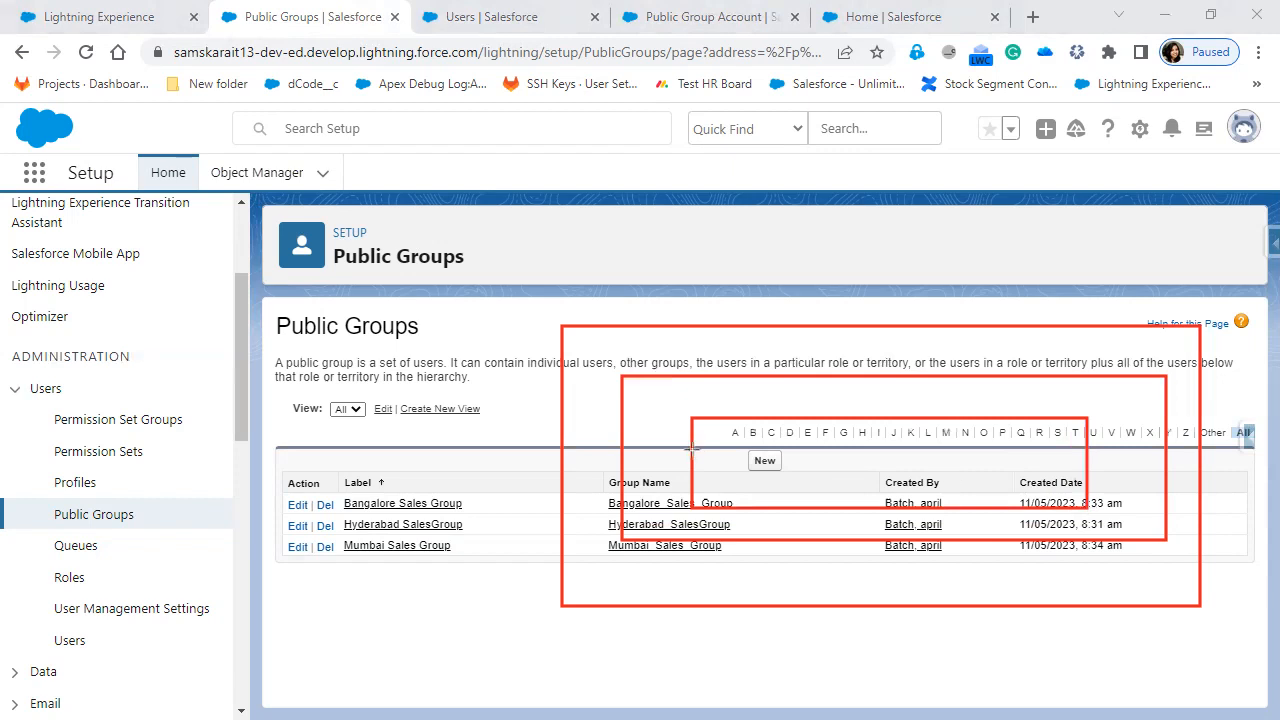
{"action": "mouse_move", "coordinate": [737, 425]}
{"action": "left_mouse_down"}
{"action": "mouse_move", "coordinate": [903, 450]}
{"action": "mouse_move", "coordinate": [1036, 483]}
{"action": "mouse_move", "coordinate": [1067, 505]}
{"action": "left_mouse_up"}
{"action": "left_click_drag", "start_coordinate": [817, 449], "coordinate": [1014, 494]}
{"action": "left_click_drag", "start_coordinate": [858, 462], "coordinate": [971, 486]}
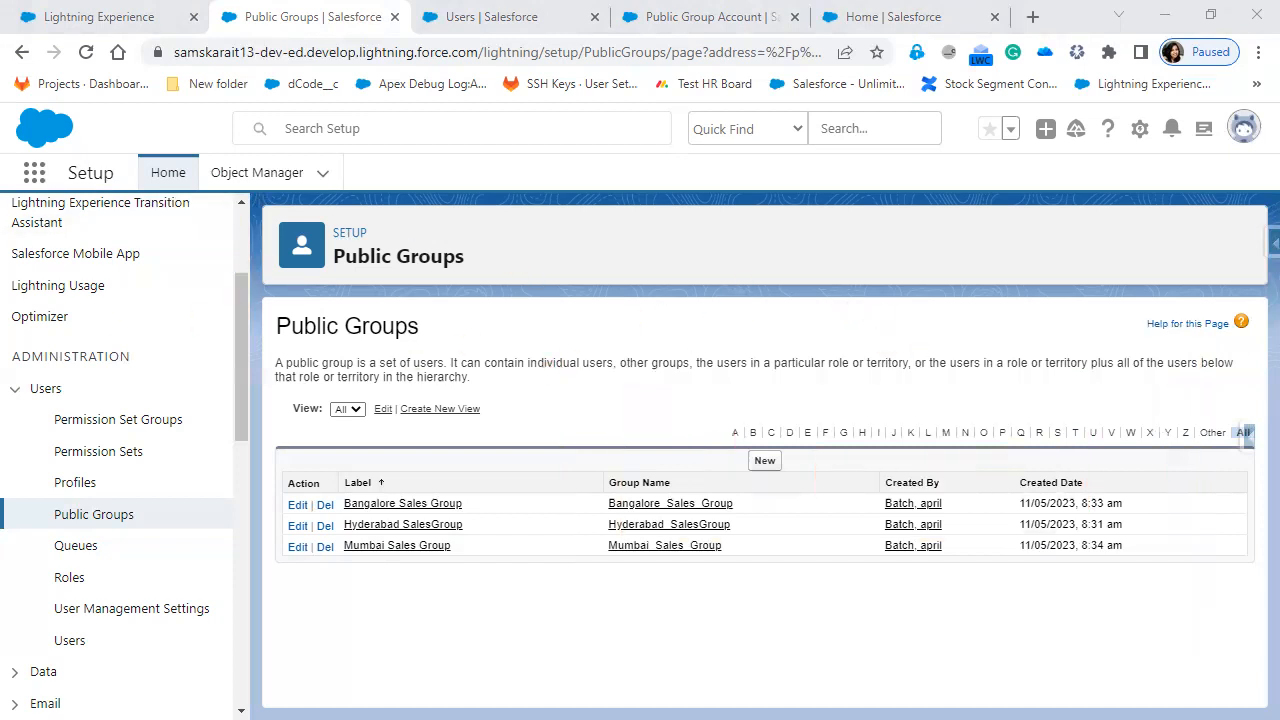
{"action": "left_click_drag", "start_coordinate": [588, 380], "coordinate": [1172, 522]}
{"action": "left_click_drag", "start_coordinate": [630, 404], "coordinate": [655, 436]}
{"action": "left_click_drag", "start_coordinate": [634, 391], "coordinate": [710, 435]}
{"action": "left_click_drag", "start_coordinate": [688, 390], "coordinate": [782, 436]}
{"action": "left_click_drag", "start_coordinate": [746, 383], "coordinate": [770, 402]}
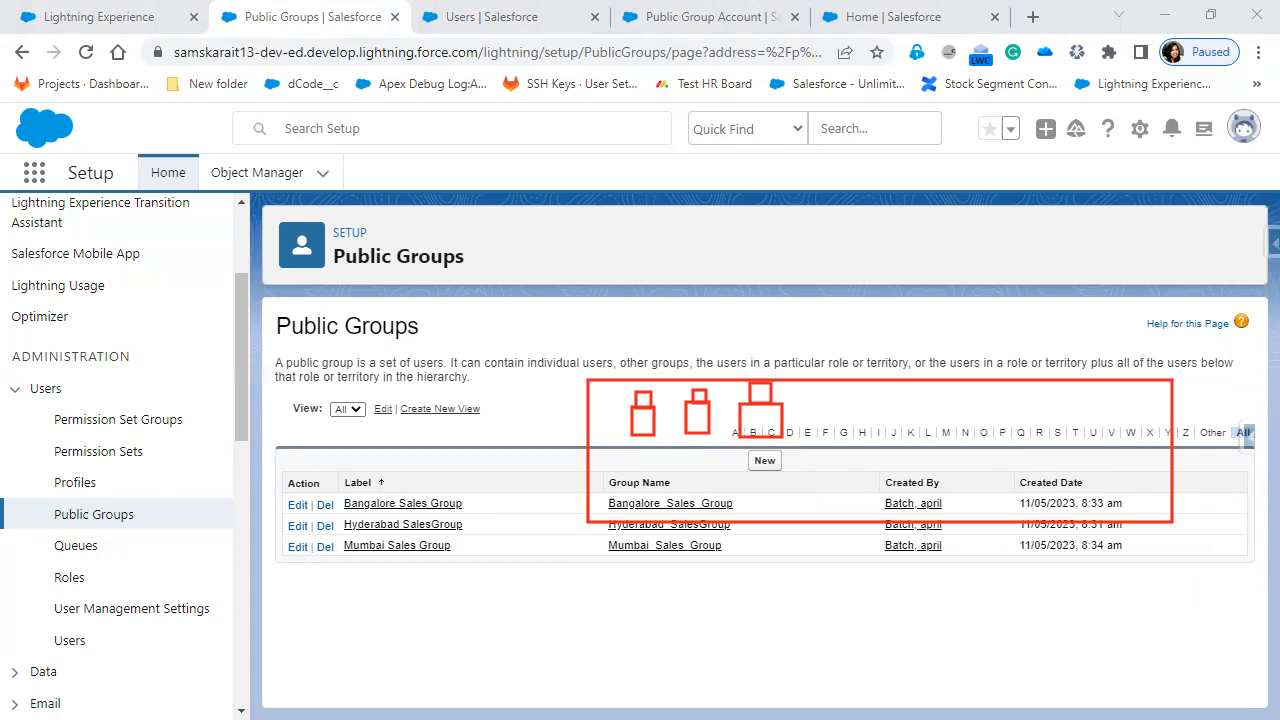
{"action": "key", "text": "Escape"}
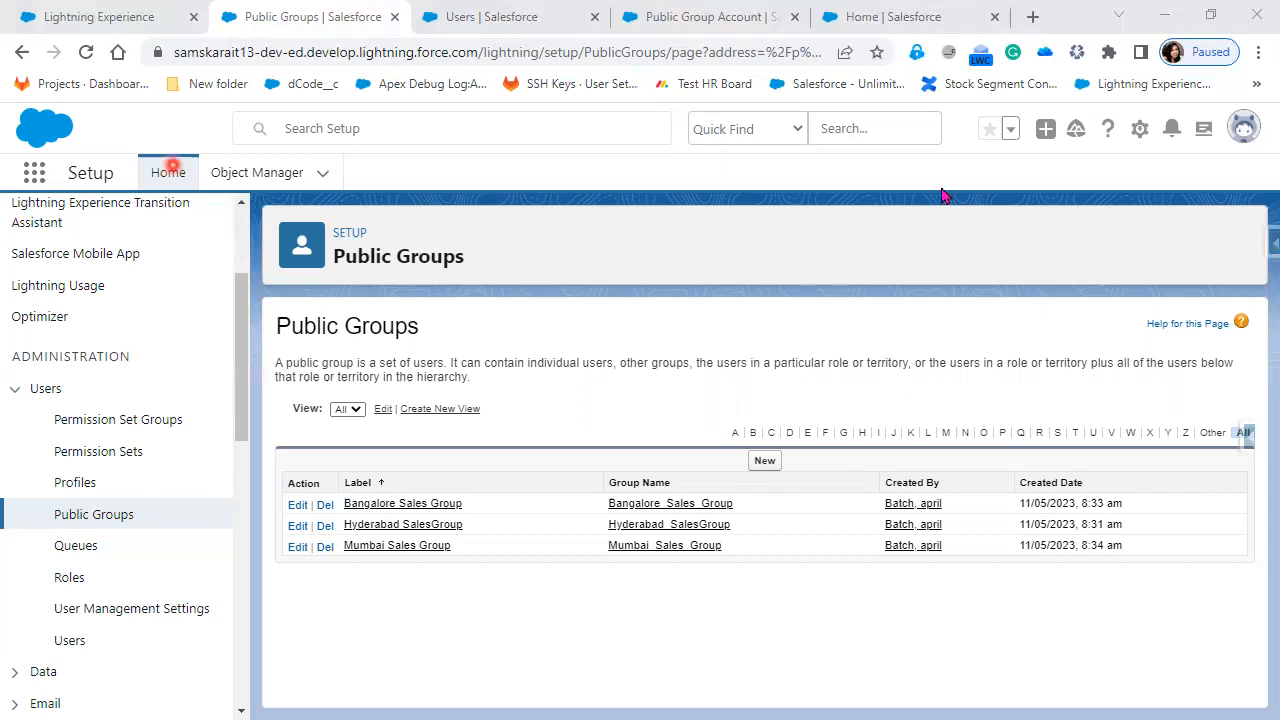
Step: Try to delete Hyderabad SalesGroup, return to the public groups list, and delete Mumbai Sales Group
{"action": "left_click", "coordinate": [324, 529]}
{"action": "left_click", "coordinate": [735, 165]}
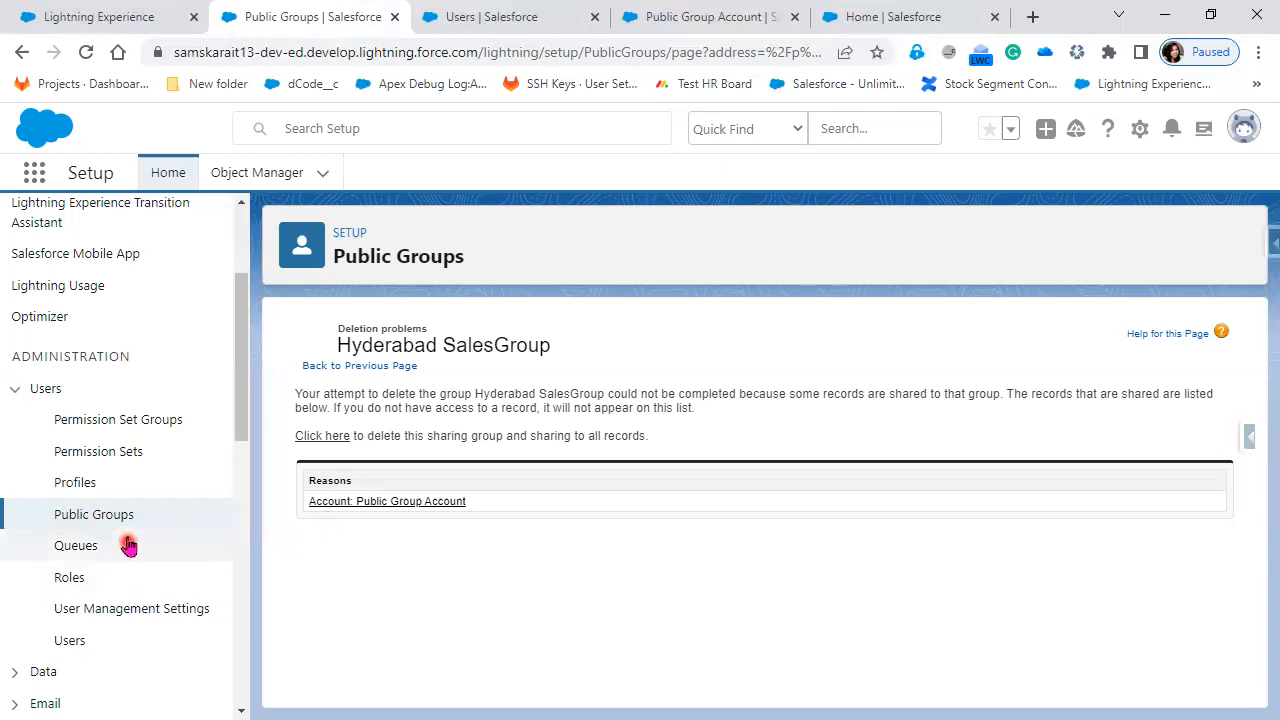
{"action": "left_click", "coordinate": [100, 518]}
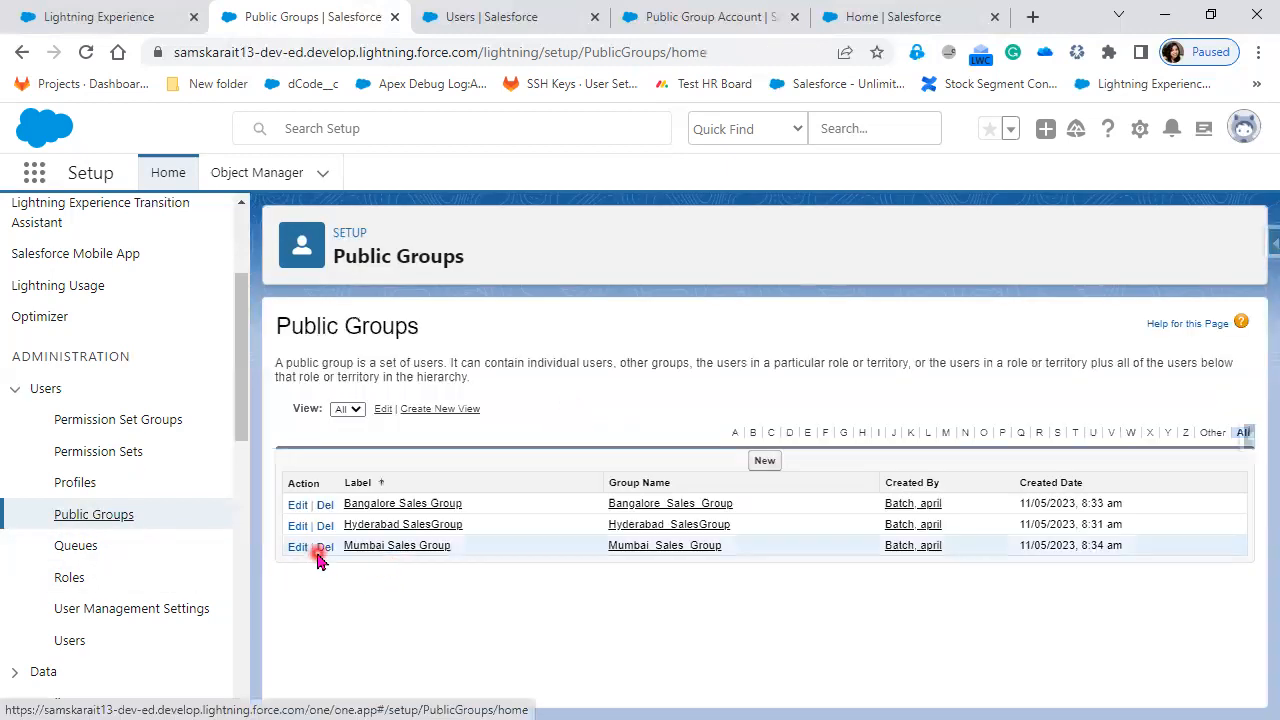
{"action": "left_click", "coordinate": [322, 547]}
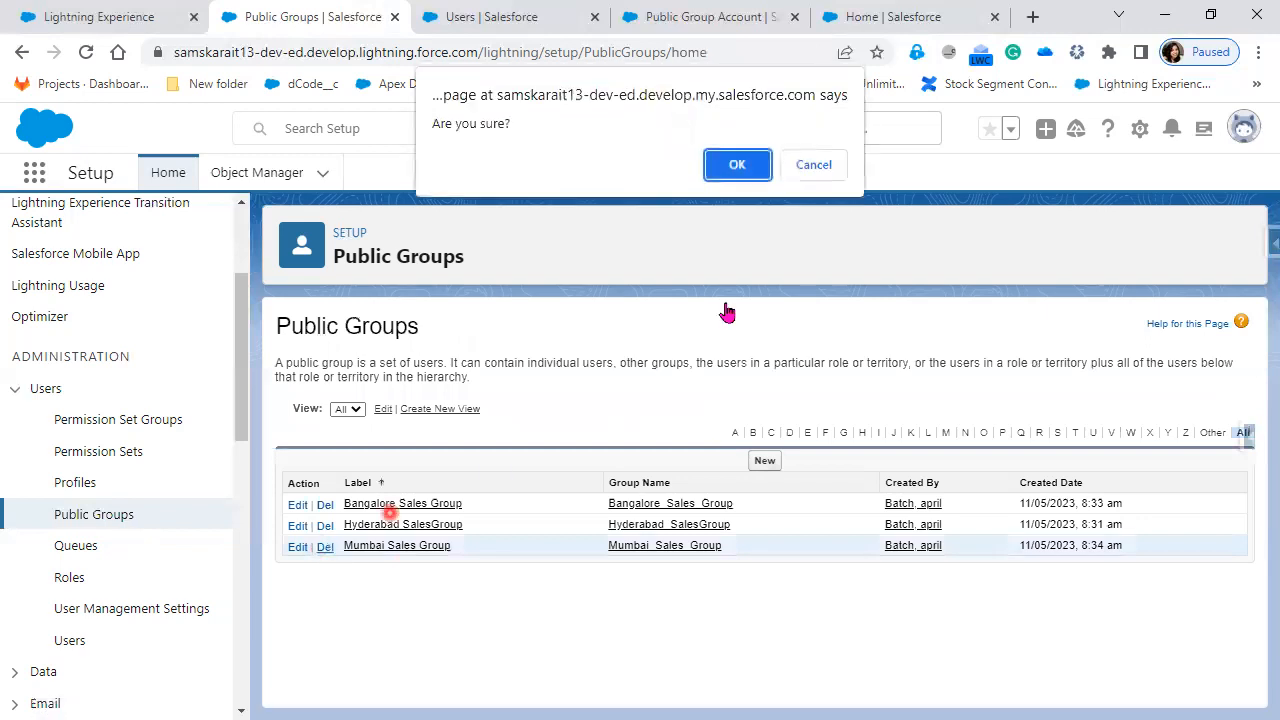
{"action": "left_click", "coordinate": [737, 161]}
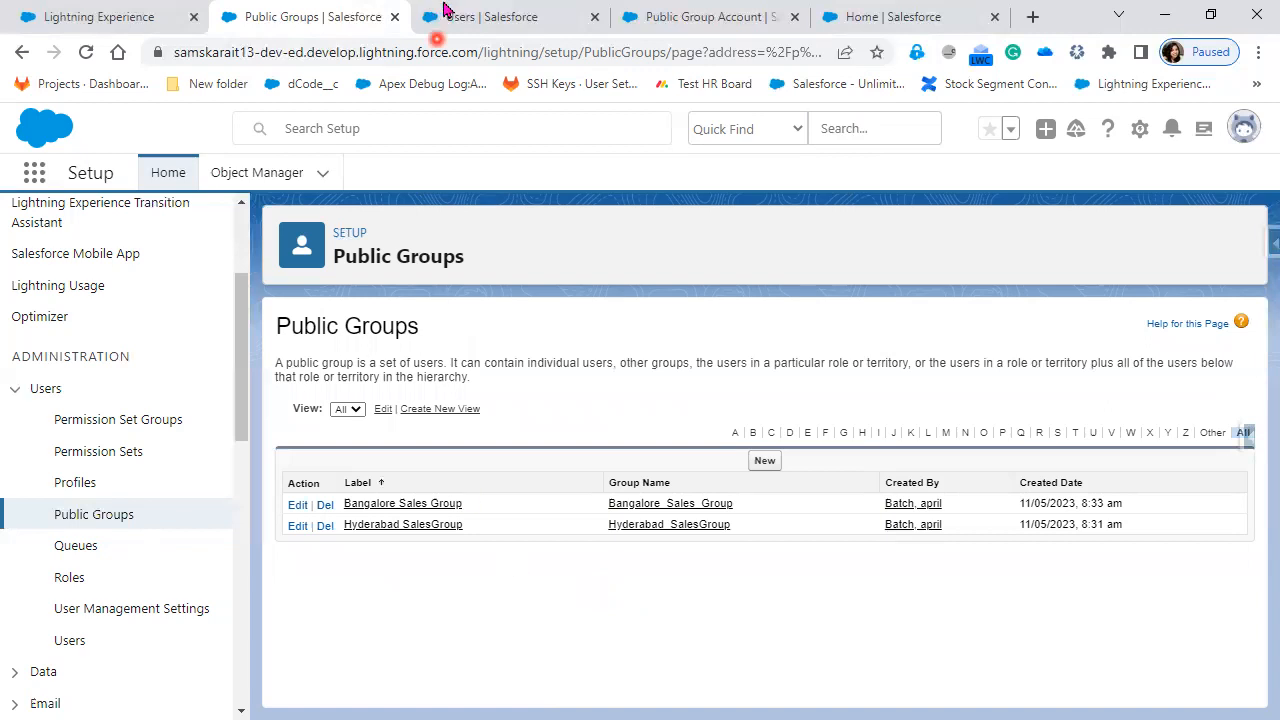
Step: Retry deleting Hyderabad SalesGroup and open Public Group Account from the deletion reasons
{"action": "left_click", "coordinate": [324, 527]}
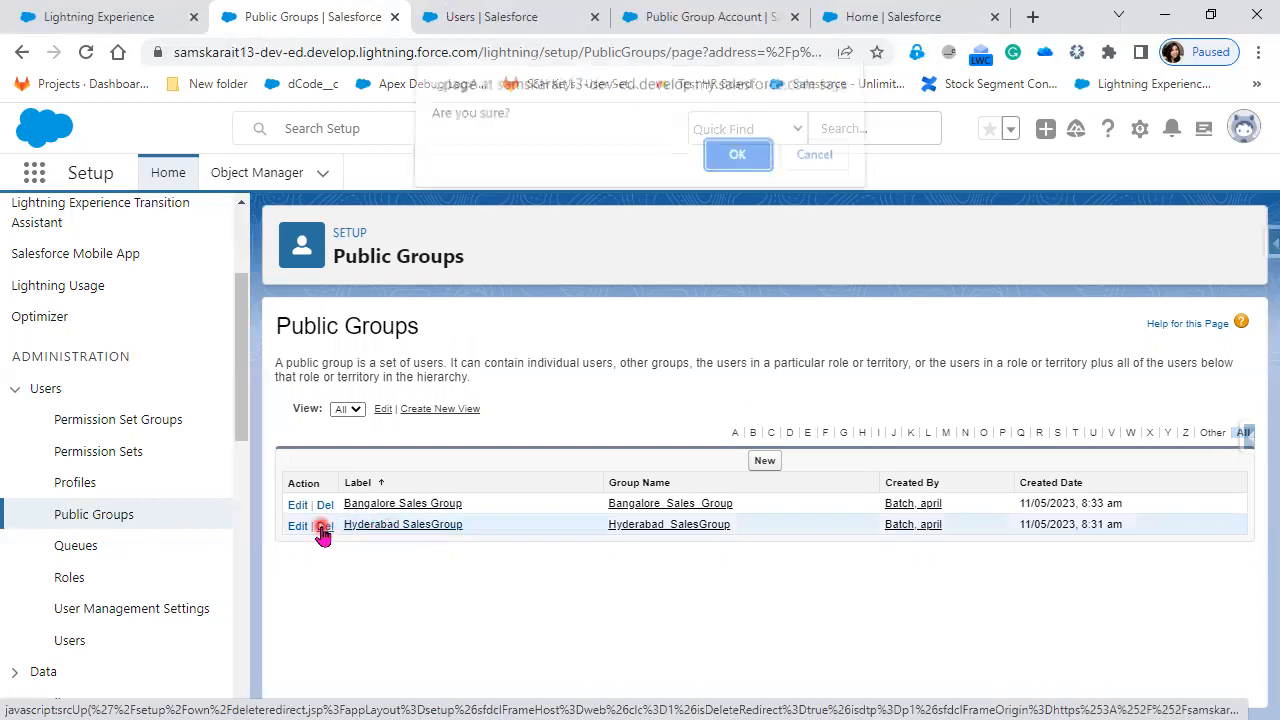
{"action": "left_click", "coordinate": [714, 164]}
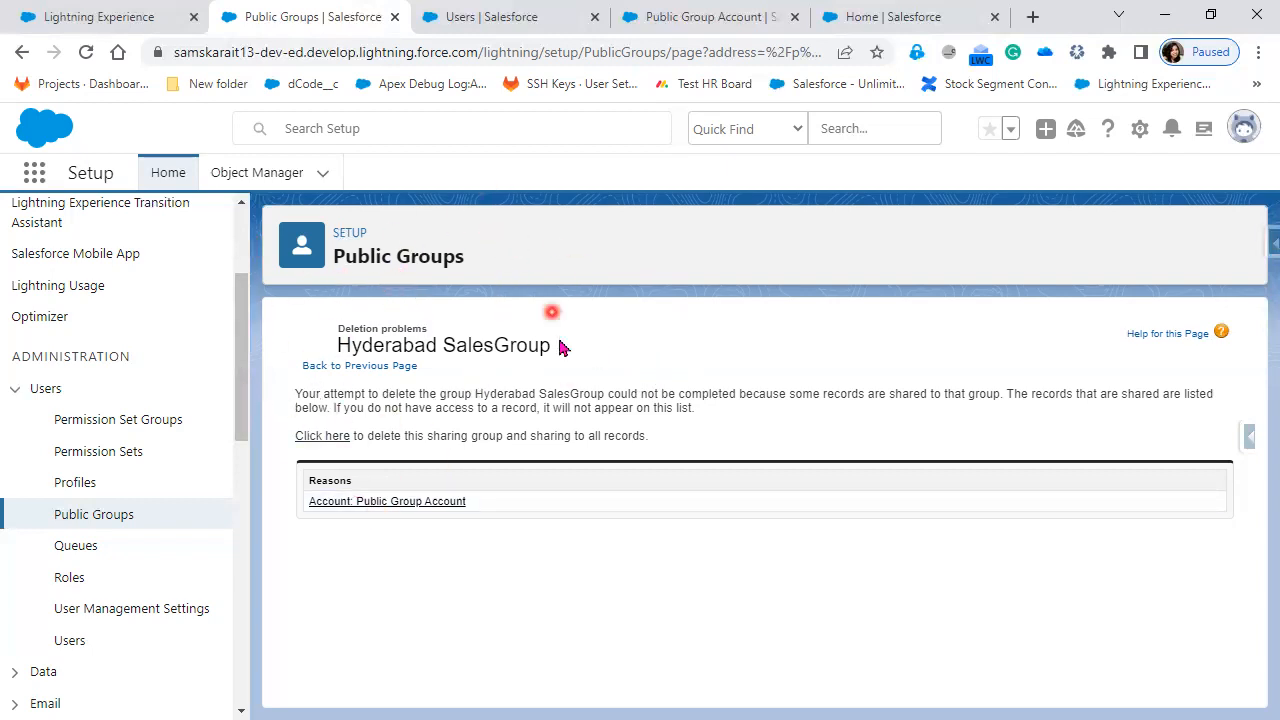
{"action": "left_click", "coordinate": [400, 502]}
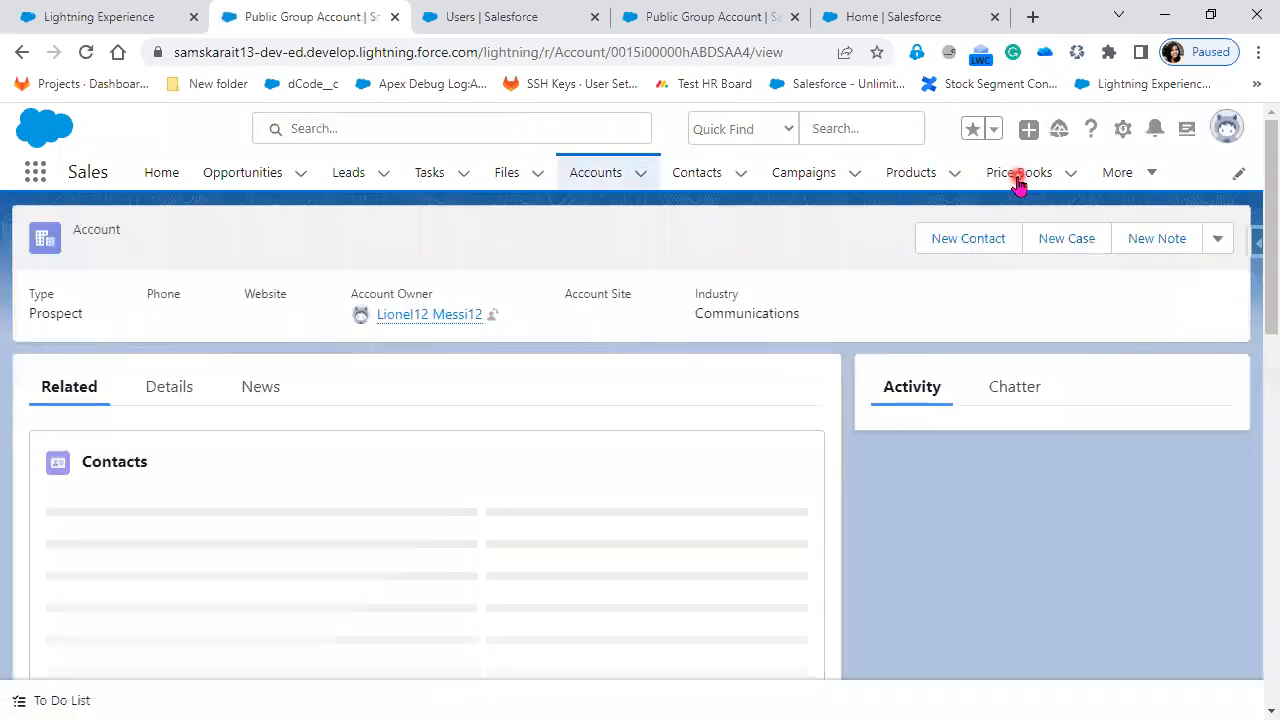
Step: Remove Hyderabad SalesGroup from the sharing of Public Group Account and save the change
{"action": "left_click", "coordinate": [1216, 240]}
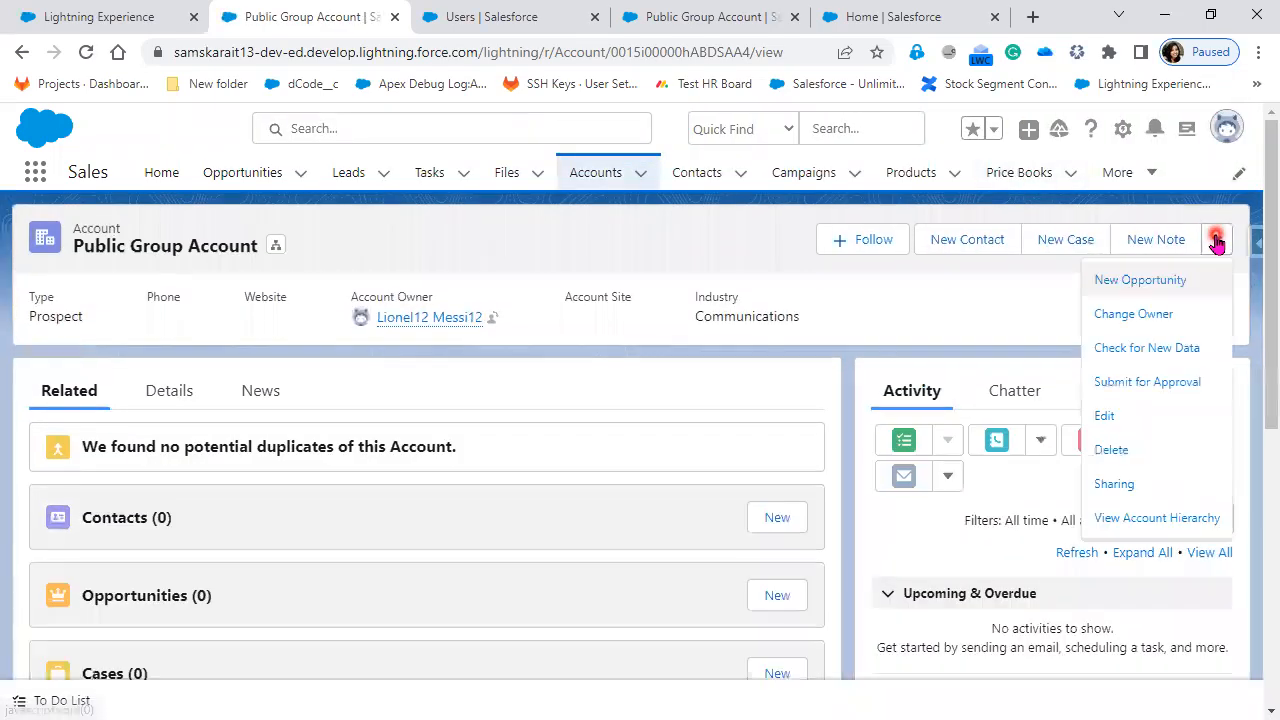
{"action": "left_click", "coordinate": [1165, 490]}
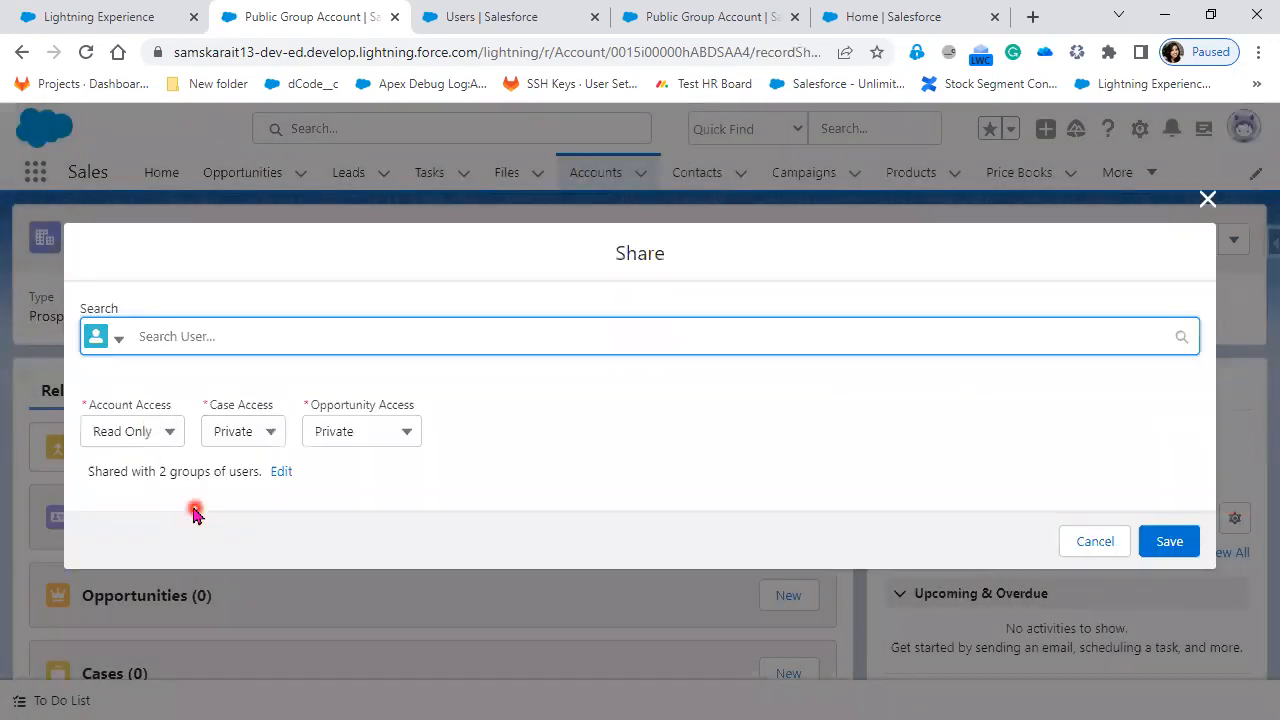
{"action": "left_click", "coordinate": [281, 471]}
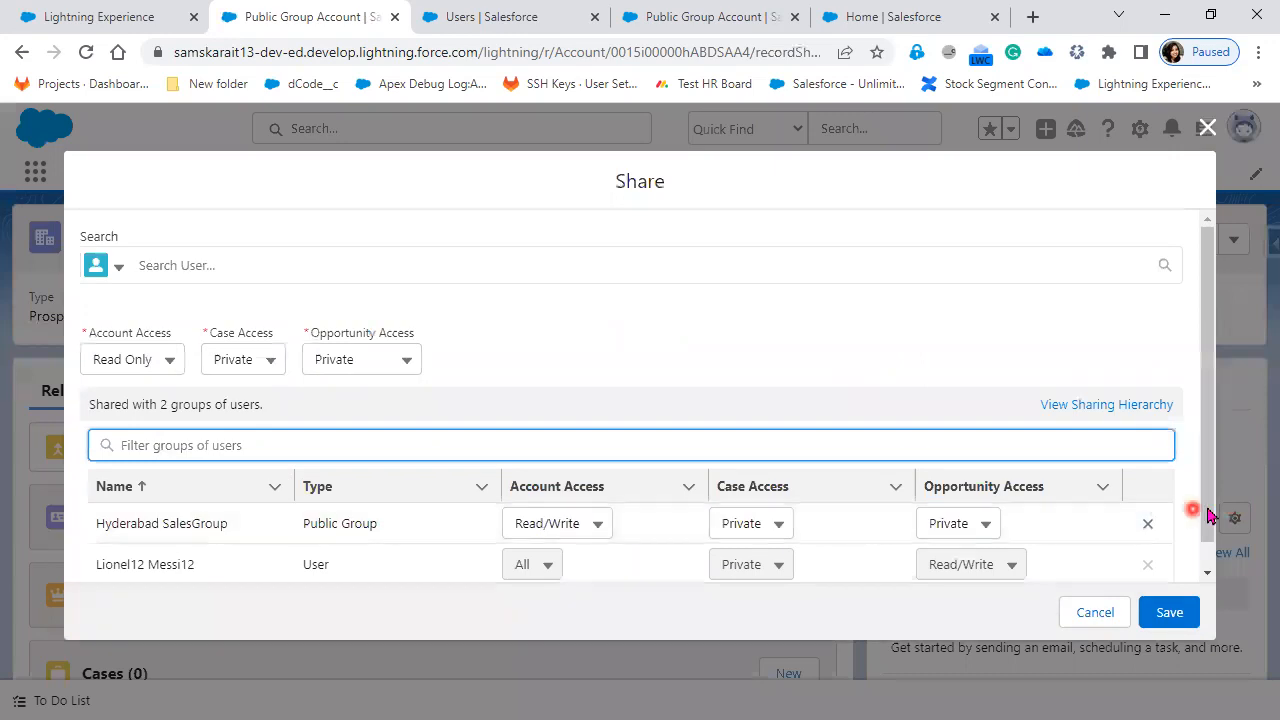
{"action": "left_click", "coordinate": [1152, 528]}
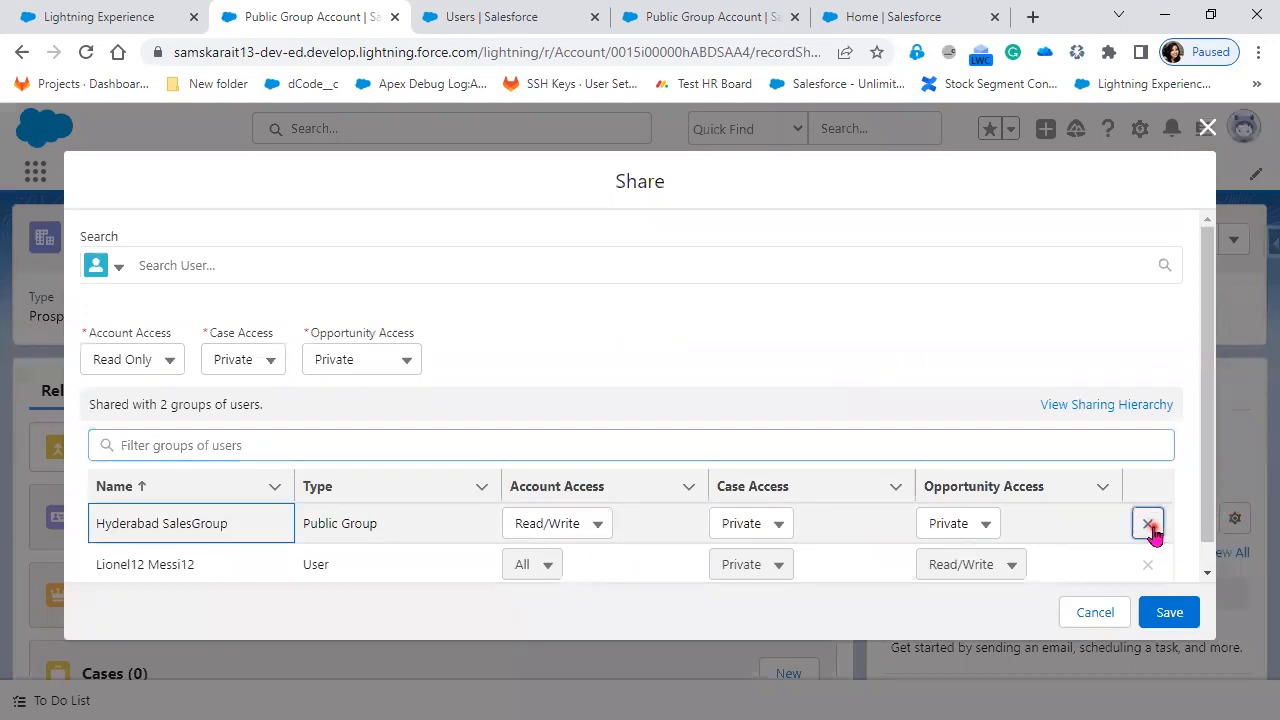
{"action": "left_click", "coordinate": [1167, 604]}
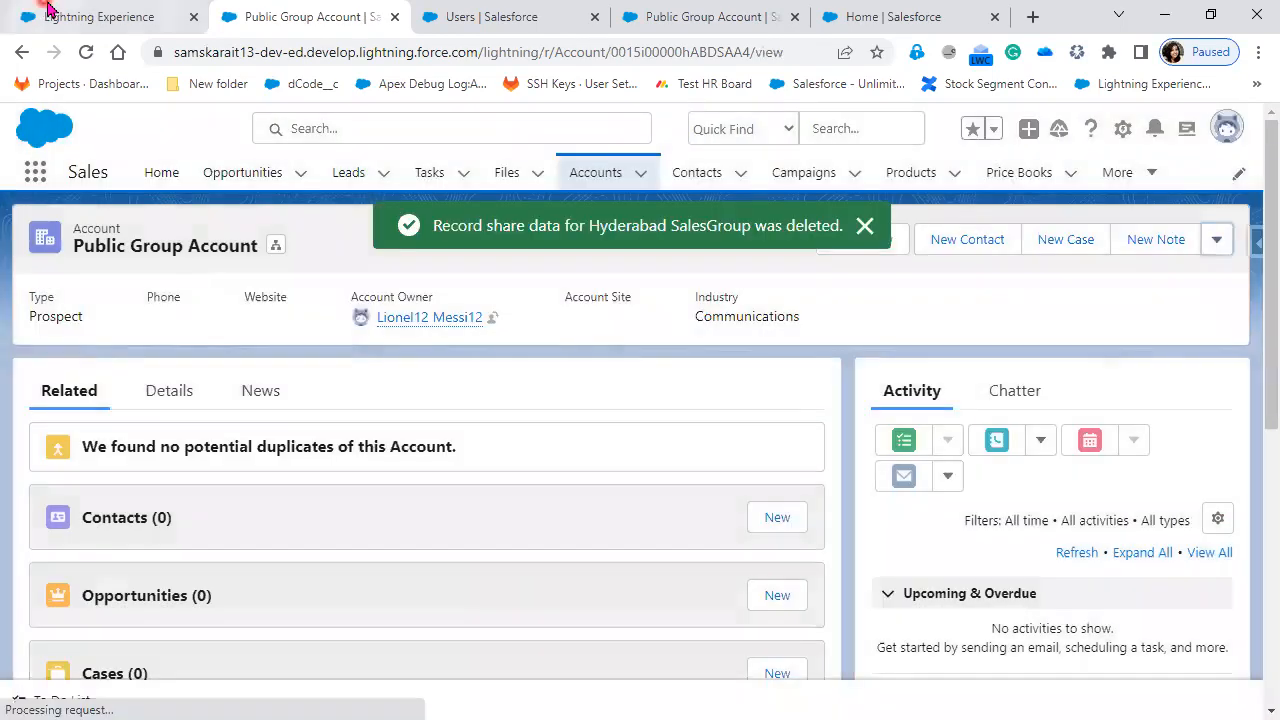
Step: Return to the Users page in Setup and open Public Groups in a new browser tab
{"action": "left_click", "coordinate": [132, 17]}
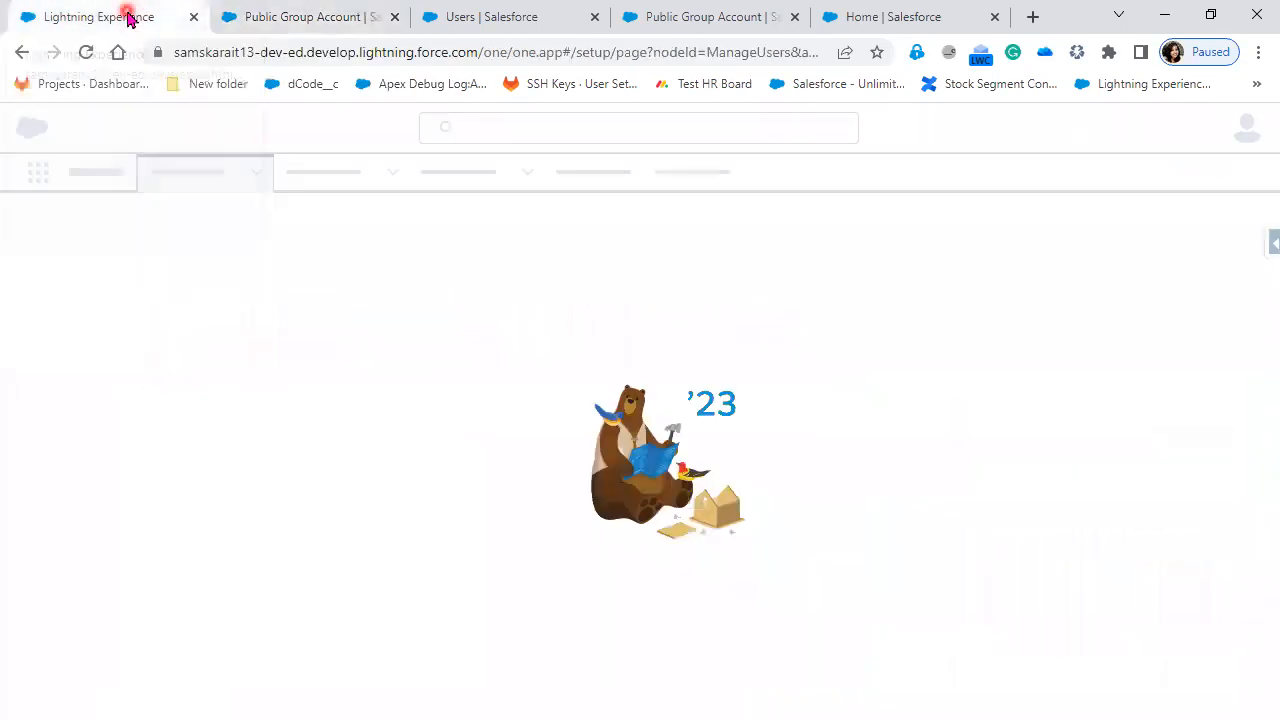
{"action": "left_click", "coordinate": [526, 14]}
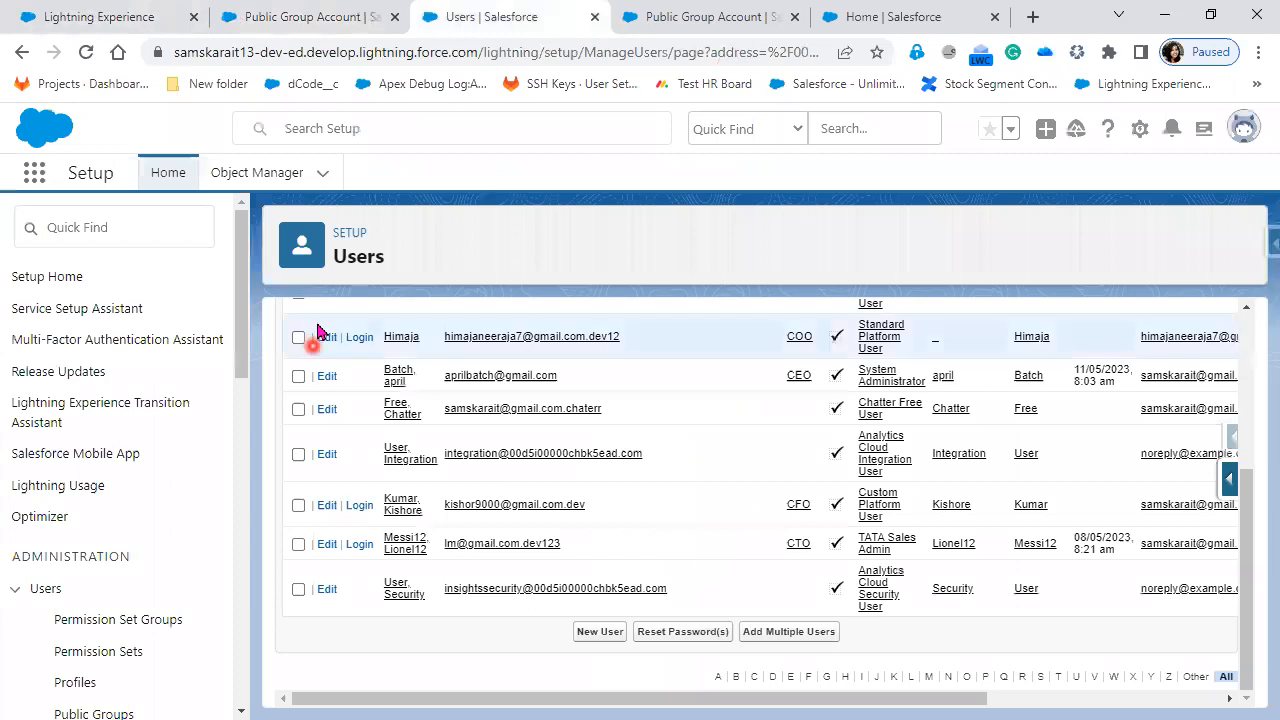
{"action": "left_click", "coordinate": [660, 20]}
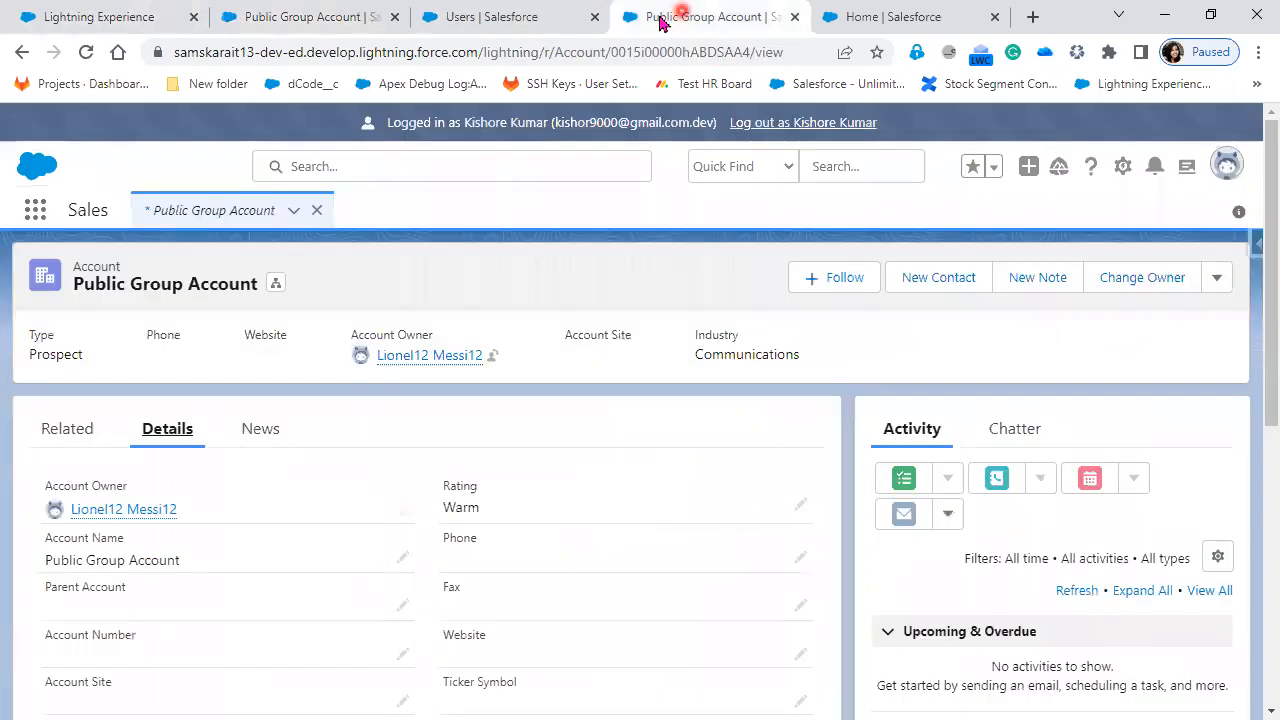
{"action": "left_click", "coordinate": [497, 20]}
{"action": "left_click", "coordinate": [343, 20]}
{"action": "left_click", "coordinate": [486, 12]}
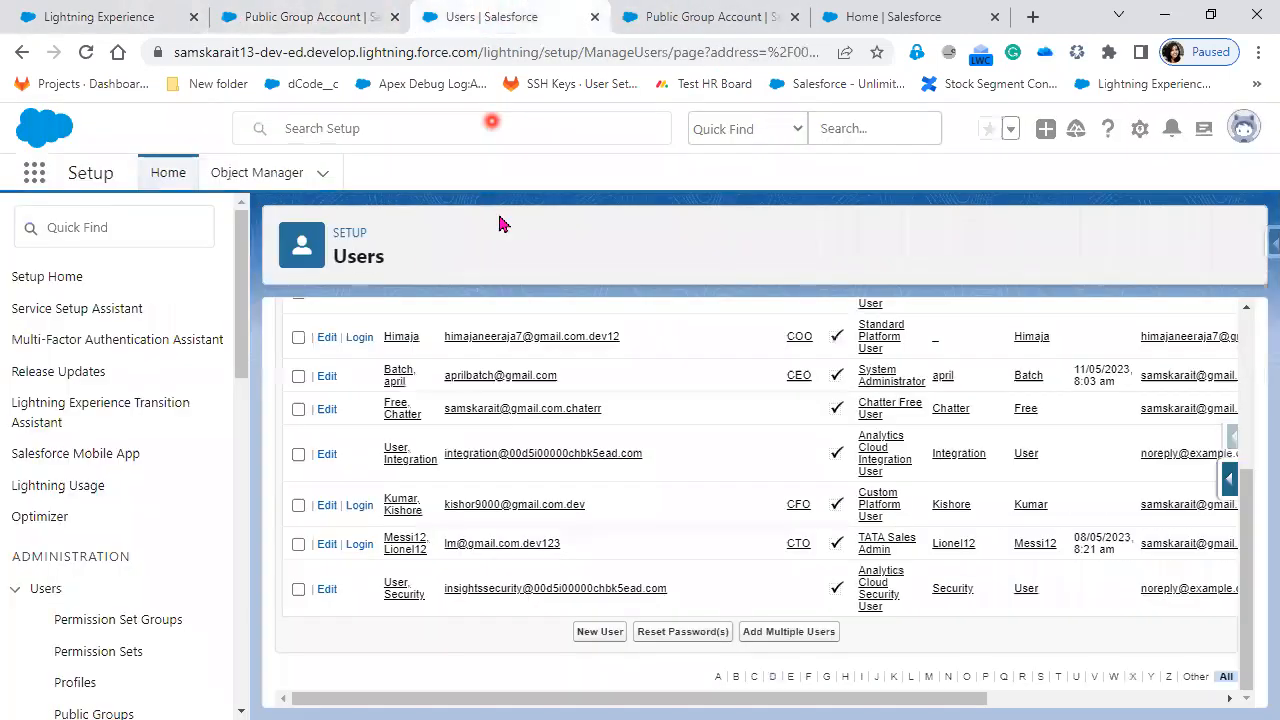
{"action": "scroll", "coordinate": [175, 638], "scroll_direction": "down", "scroll_amount": 2}
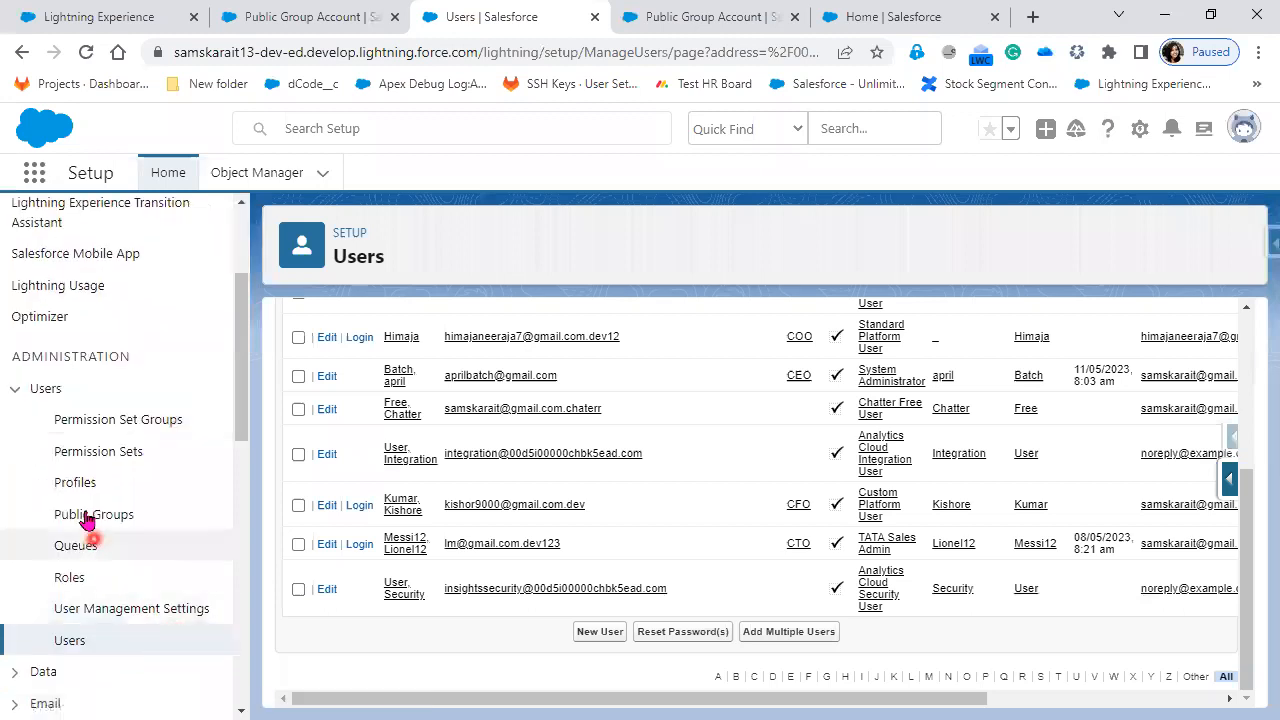
{"action": "right_click", "coordinate": [88, 512]}
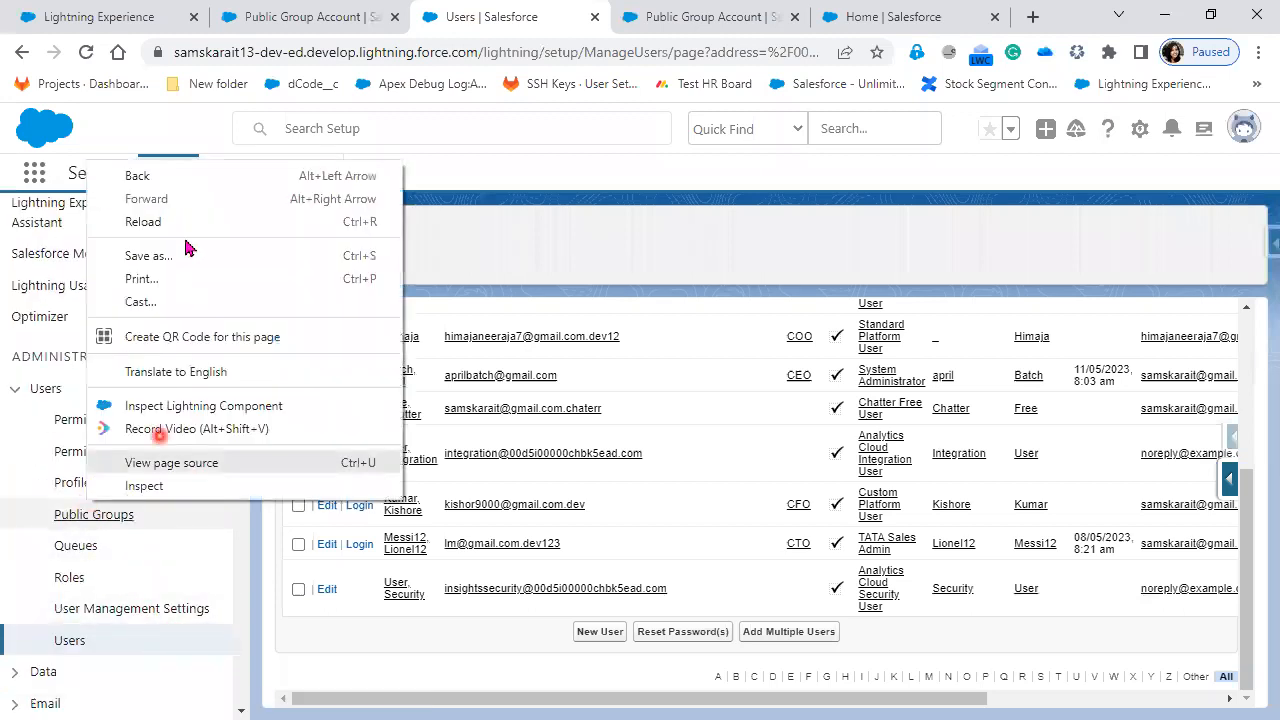
{"action": "left_click", "coordinate": [86, 513]}
{"action": "right_click", "coordinate": [84, 513]}
{"action": "left_click", "coordinate": [180, 306]}
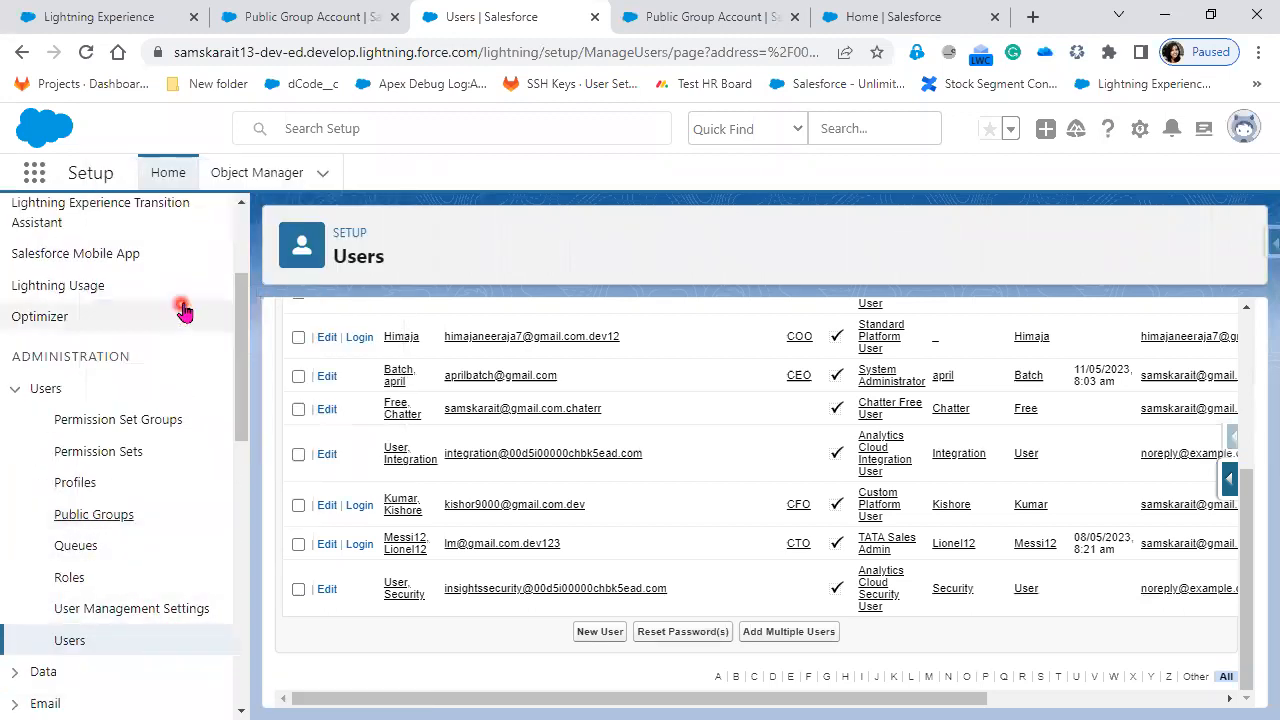
Step: Close the impersonated user's account tab and the old home tab, and delete Hyderabad SalesGroup from the public groups list
{"action": "left_click", "coordinate": [827, 19]}
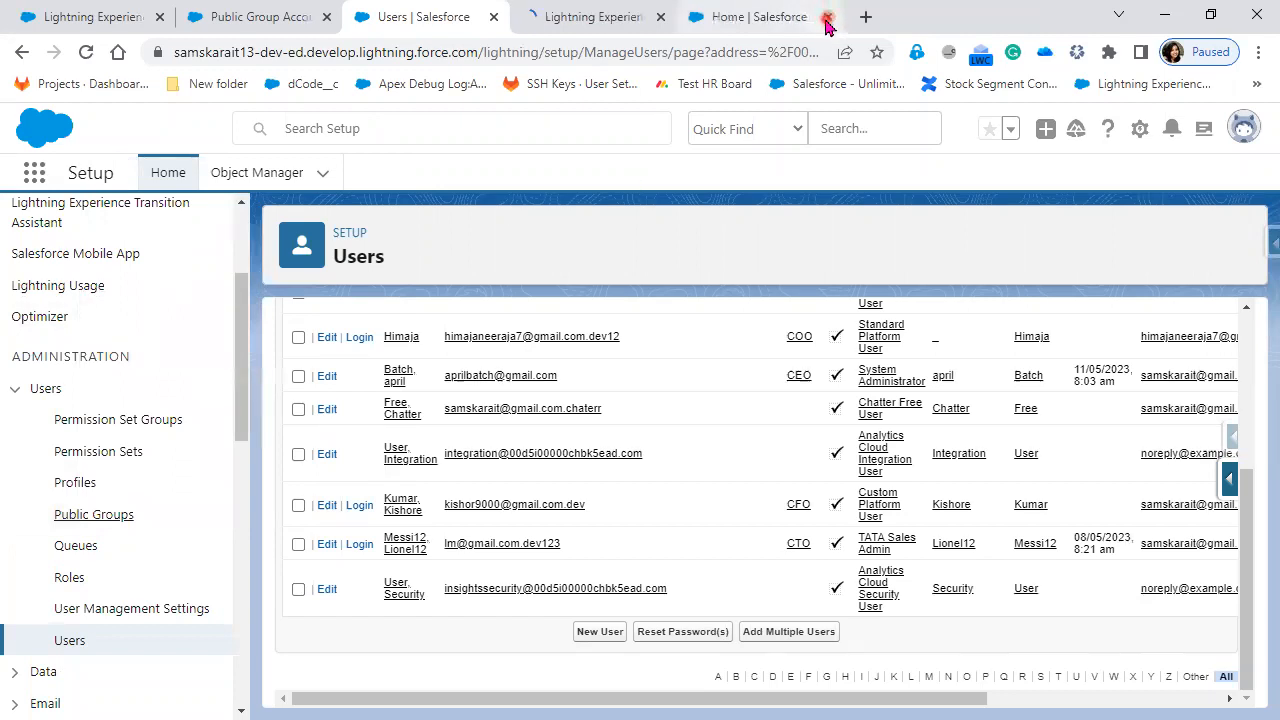
{"action": "left_click", "coordinate": [827, 19]}
{"action": "left_click", "coordinate": [827, 22]}
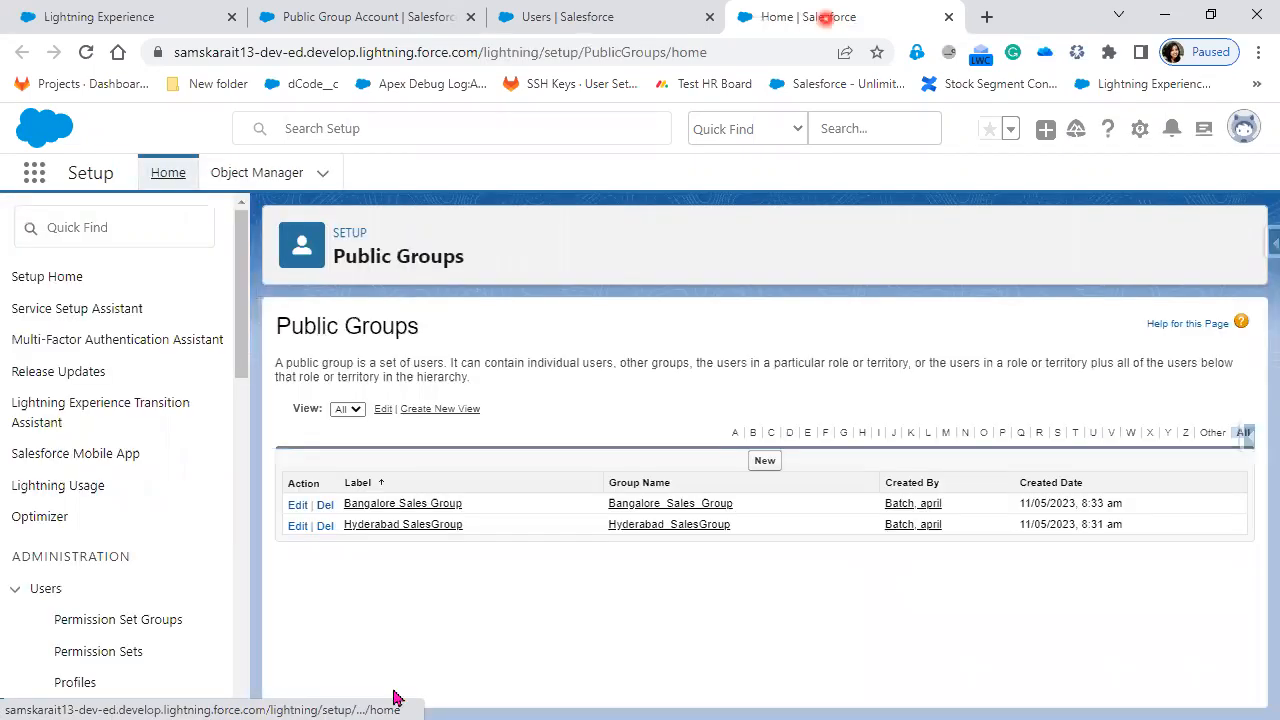
{"action": "left_click", "coordinate": [325, 527]}
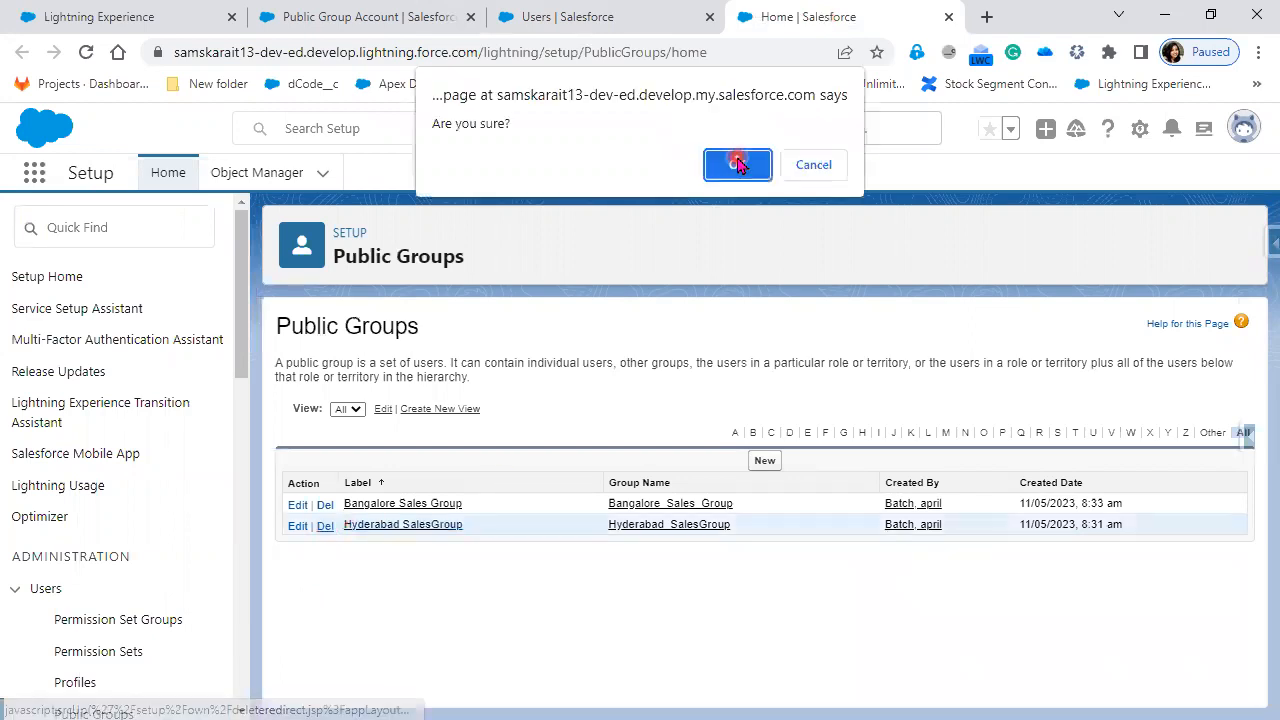
{"action": "left_click", "coordinate": [737, 164]}
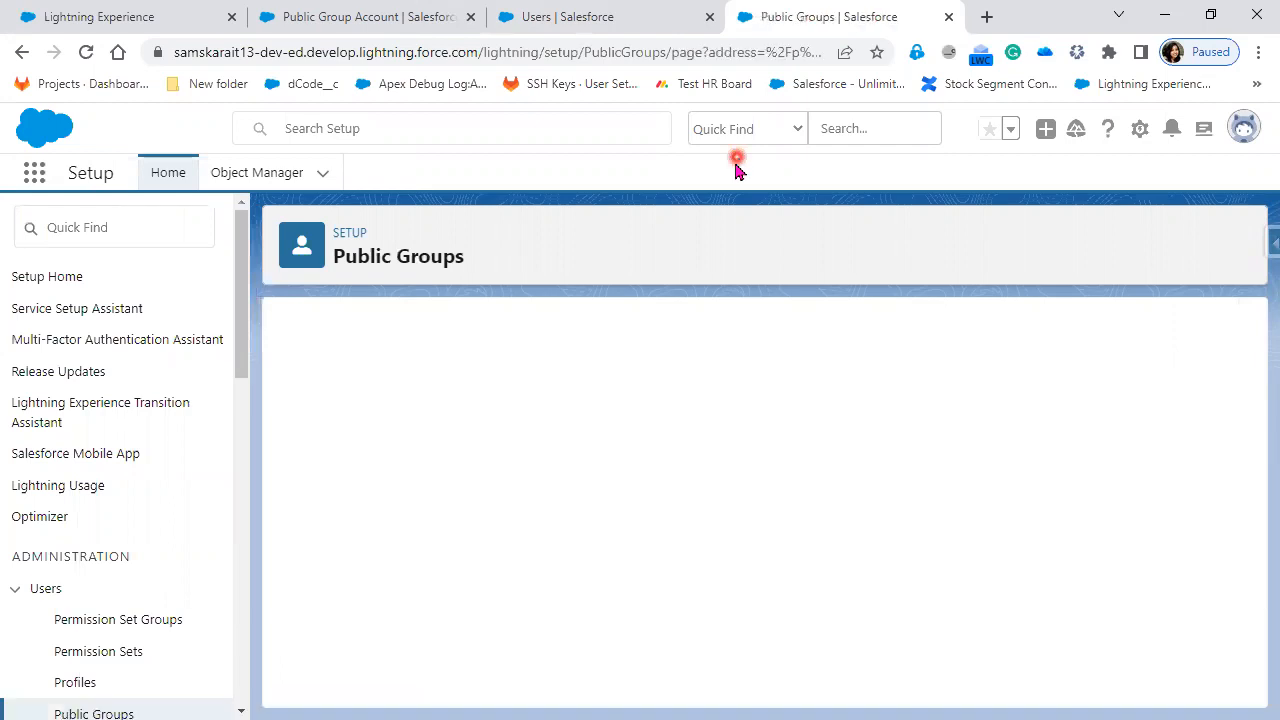
Step: Start a new public group labelled Hyderabad Sales Group with the group name Hyderabad_Sales_Group
{"action": "left_click", "coordinate": [763, 461]}
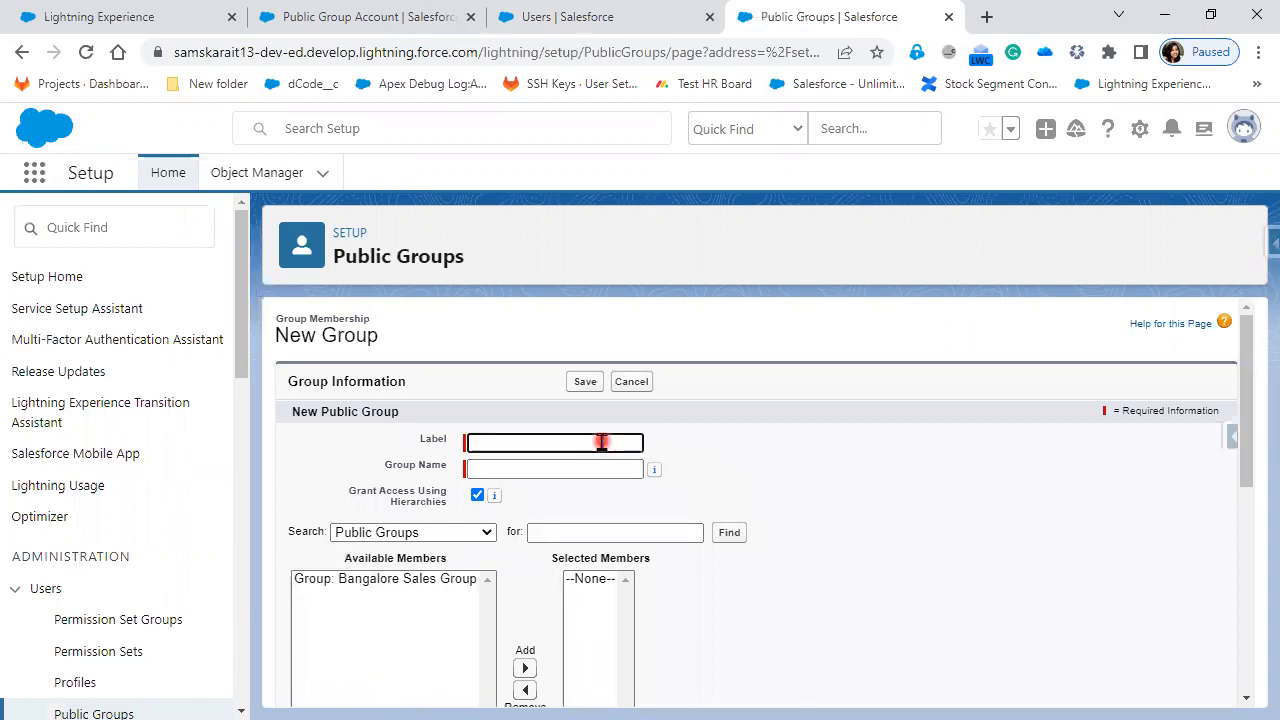
{"action": "type", "text": "Hyderabad Sales Group"}
{"action": "key", "text": "Tab"}
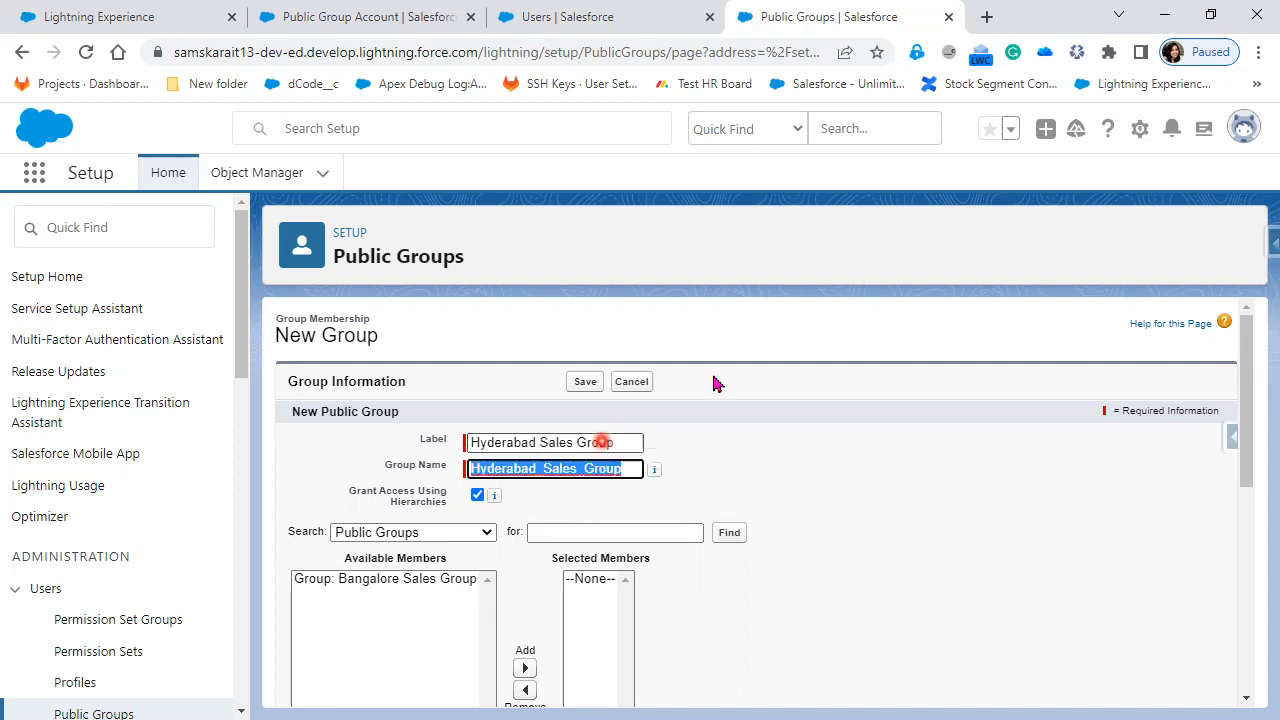
Step: Add the COO, CFO and CTO users as members of the new group and save it
{"action": "left_click", "coordinate": [441, 534]}
{"action": "left_click", "coordinate": [412, 600]}
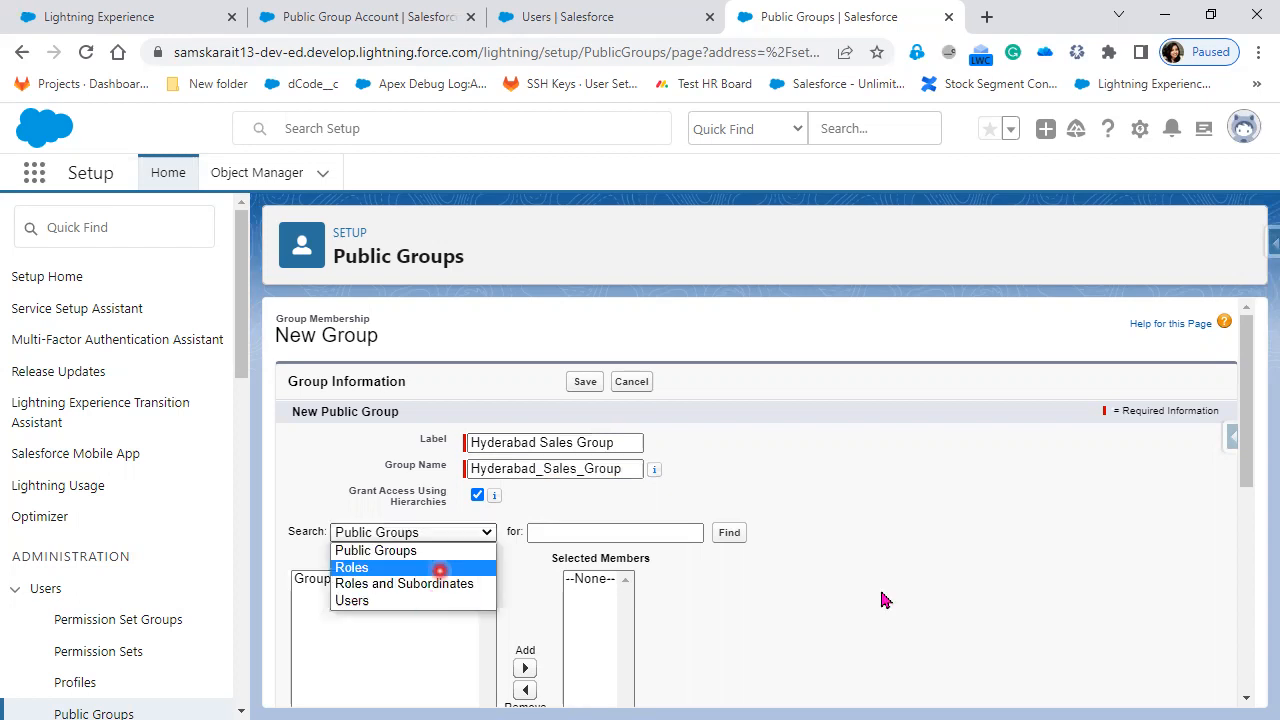
{"action": "scroll", "coordinate": [370, 385], "scroll_direction": "down", "scroll_amount": 2}
{"action": "left_click", "coordinate": [340, 379]}
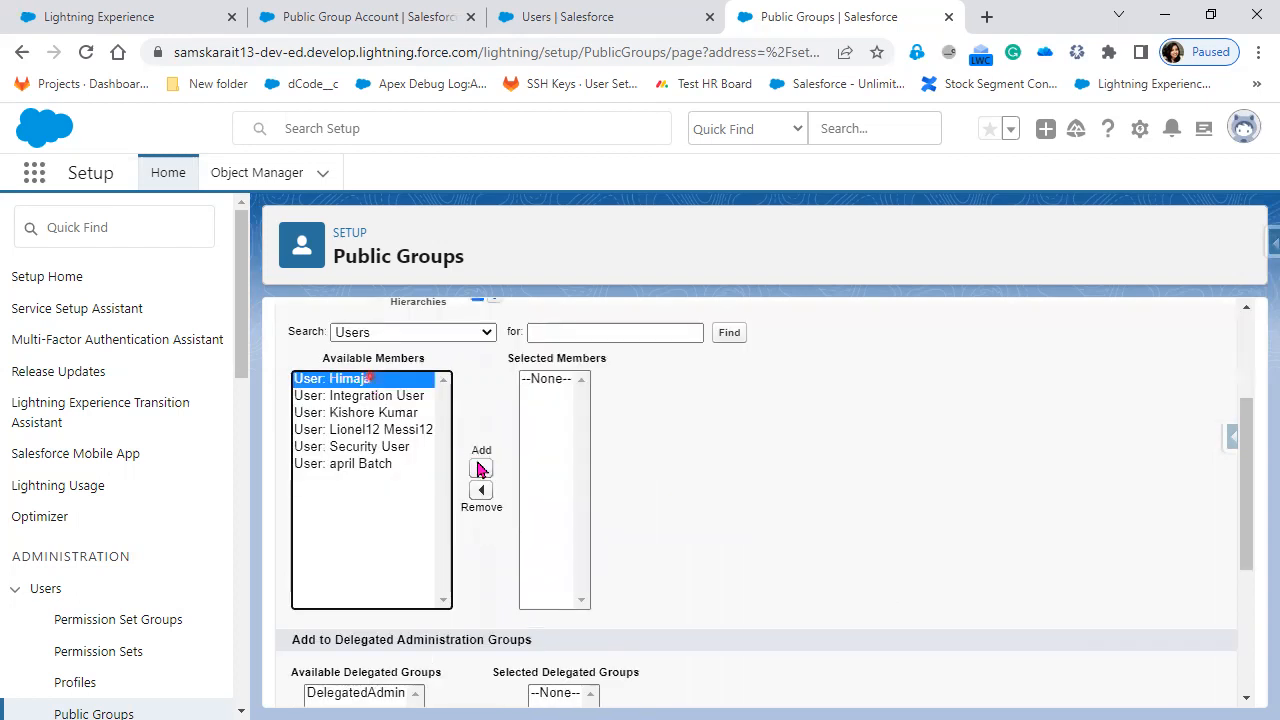
{"action": "left_click", "coordinate": [481, 468]}
{"action": "left_click_drag", "start_coordinate": [360, 395], "coordinate": [360, 412]}
{"action": "left_click", "coordinate": [481, 468]}
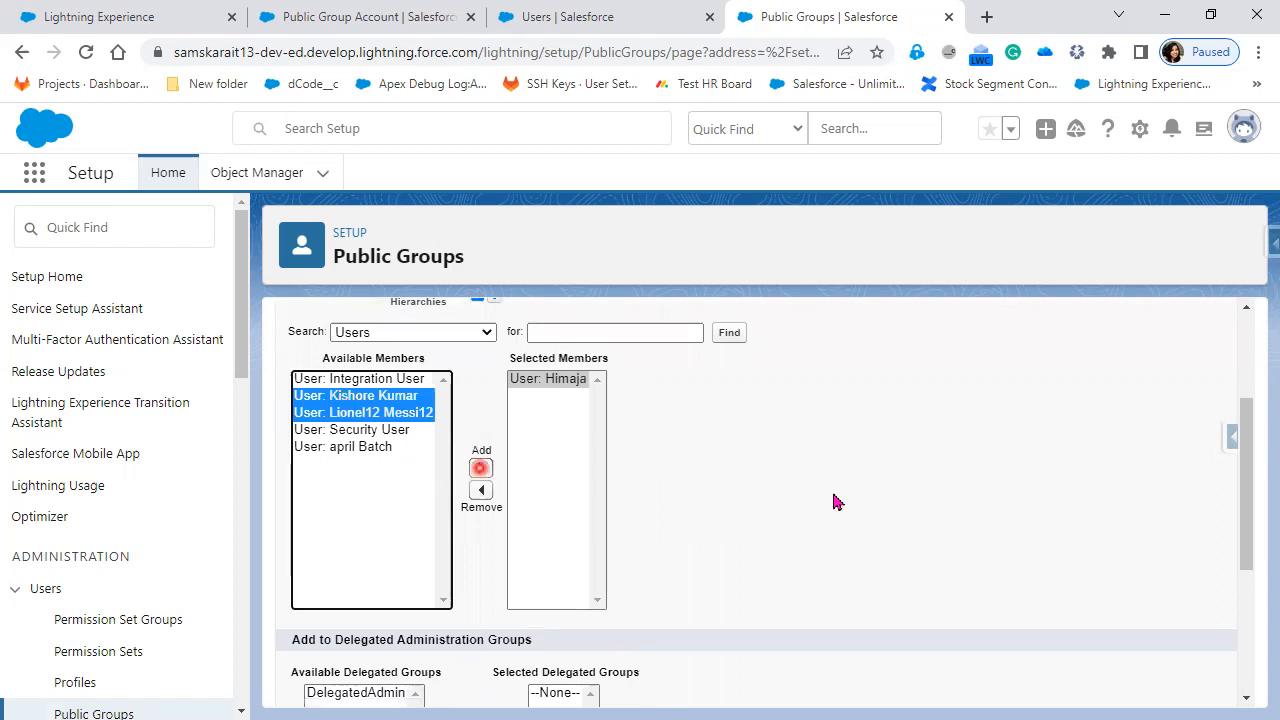
{"action": "scroll", "coordinate": [583, 398], "scroll_direction": "up", "scroll_amount": 2}
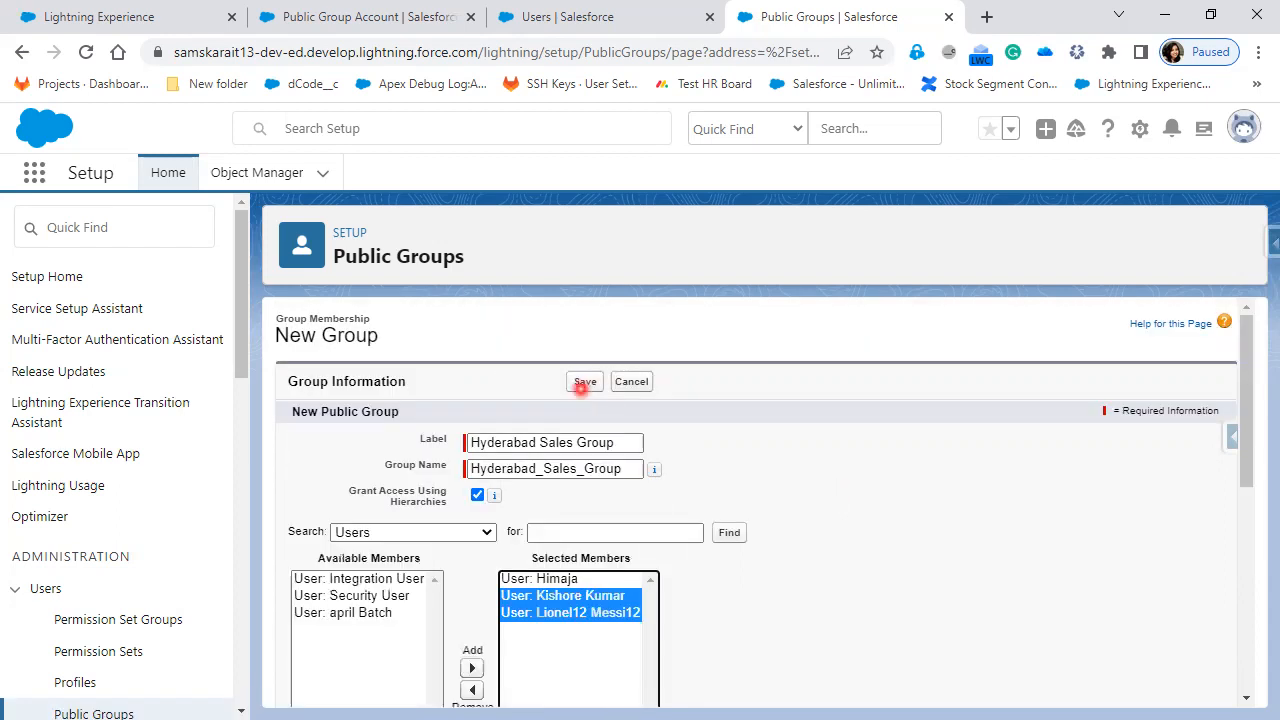
{"action": "left_click", "coordinate": [584, 382]}
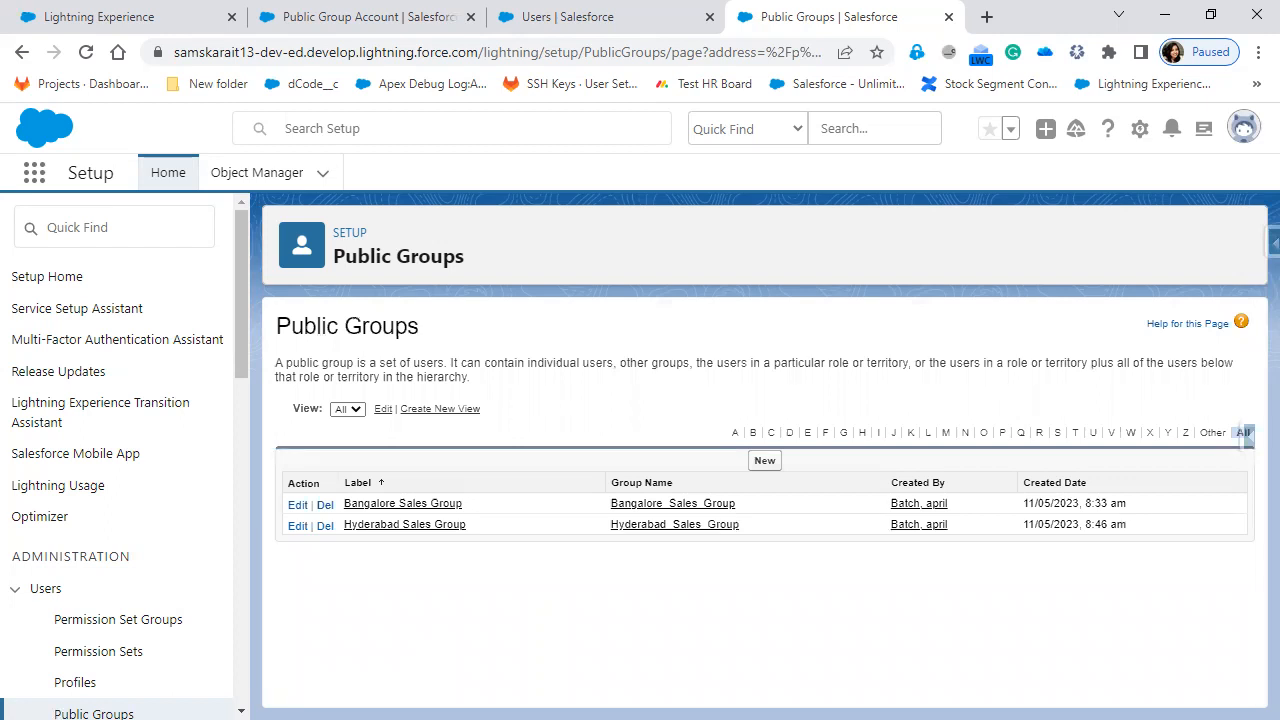
{"action": "left_click", "coordinate": [690, 515]}
{"action": "left_click", "coordinate": [541, 547]}
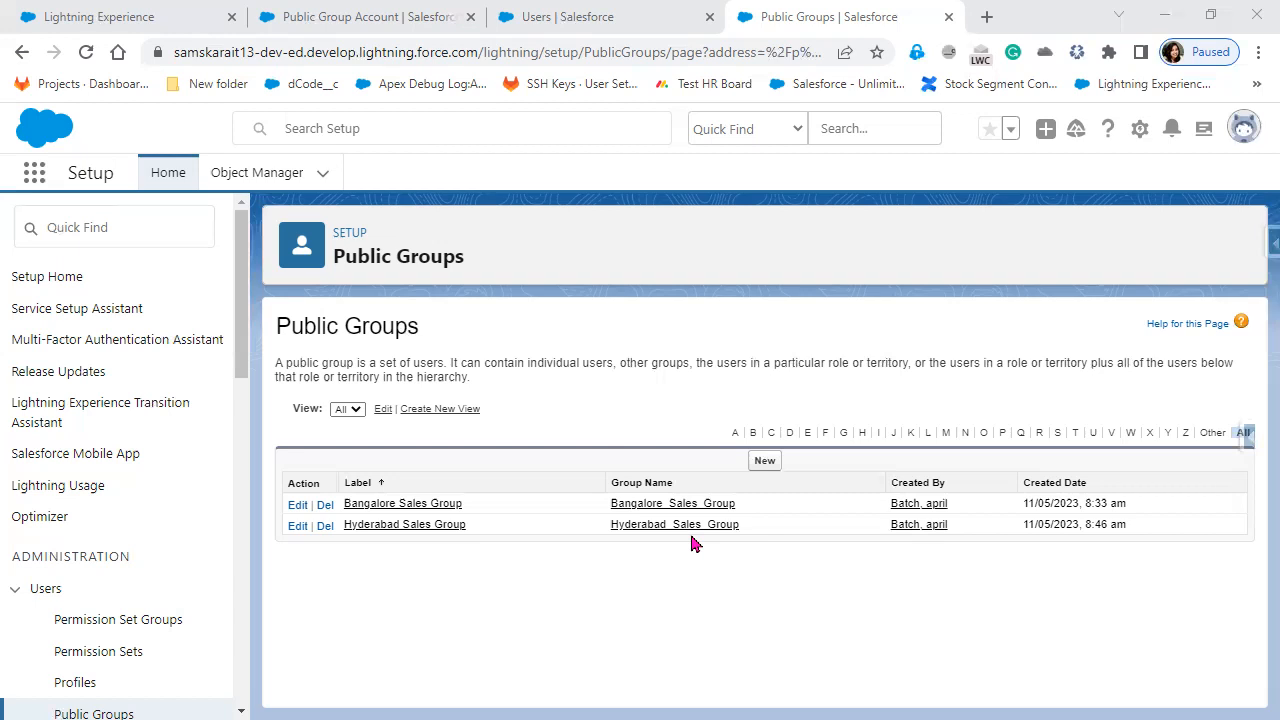
{"action": "left_click", "coordinate": [547, 13]}
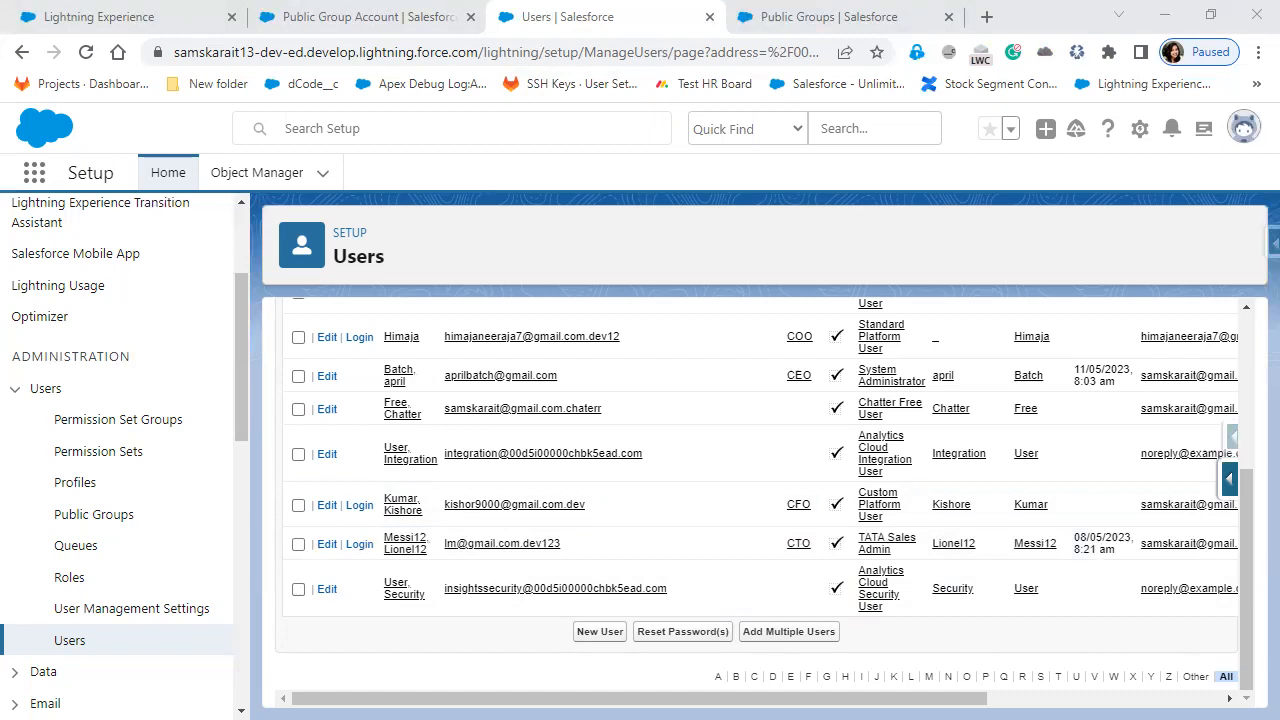
{"action": "key", "text": "alt+Tab"}
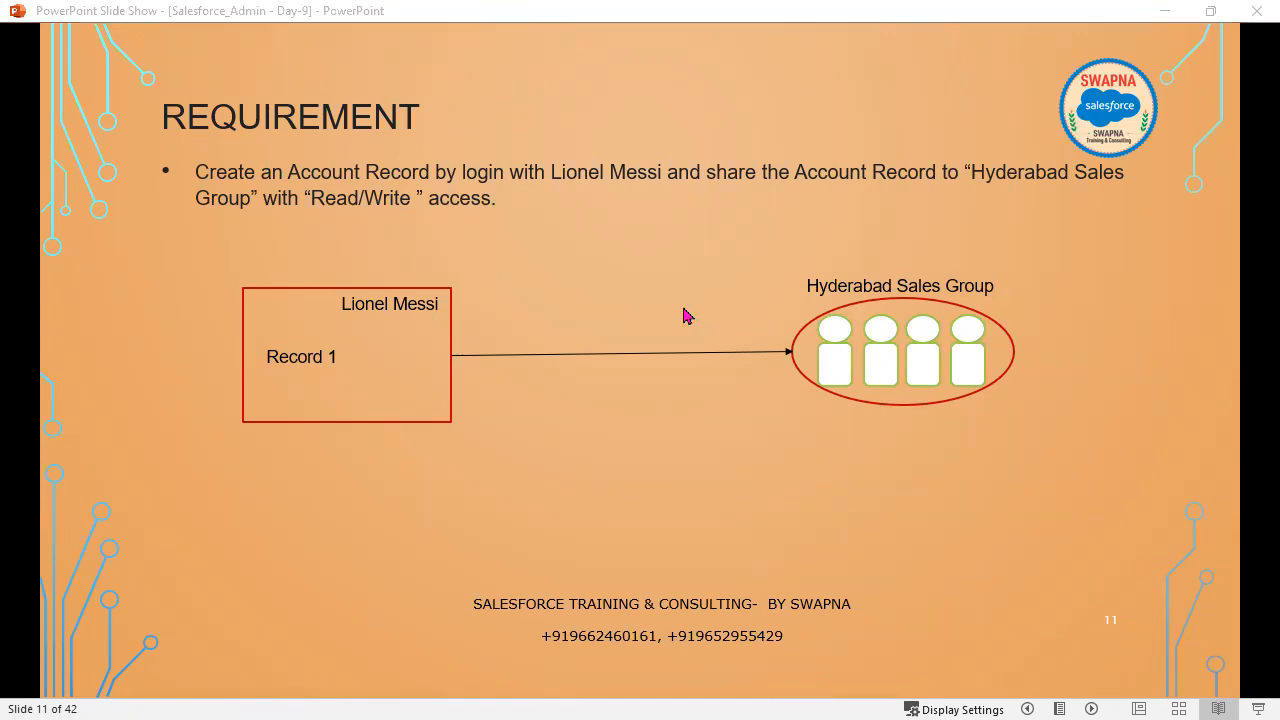
{"action": "scroll", "coordinate": [687, 316], "scroll_direction": "up", "scroll_amount": 6}
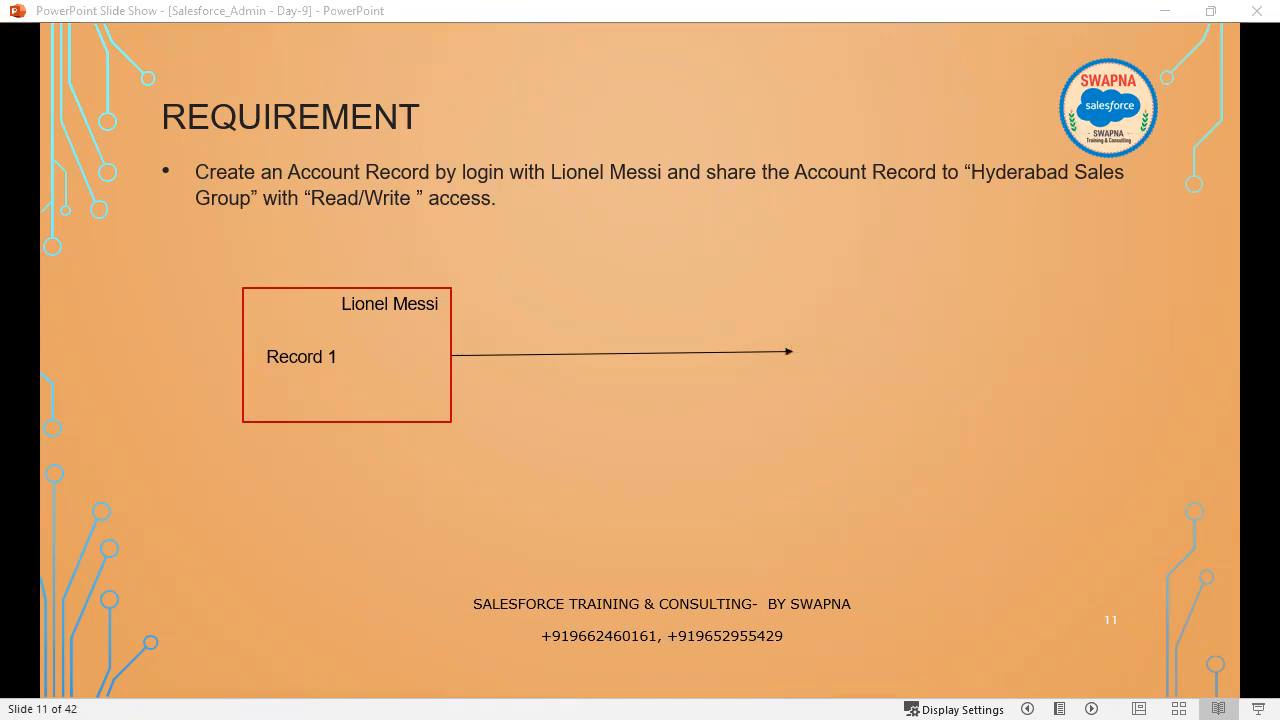
{"action": "scroll", "coordinate": [684, 316], "scroll_direction": "up", "scroll_amount": 3}
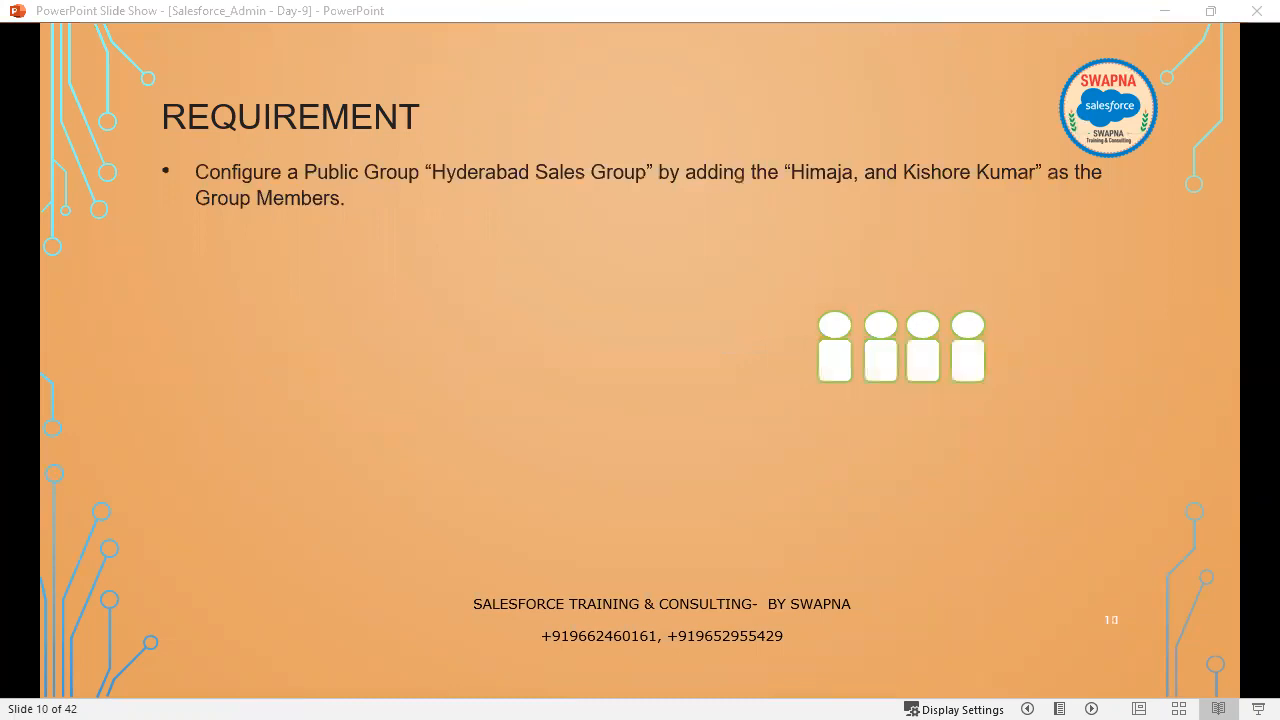
{"action": "scroll", "coordinate": [684, 316], "scroll_direction": "up", "scroll_amount": 1}
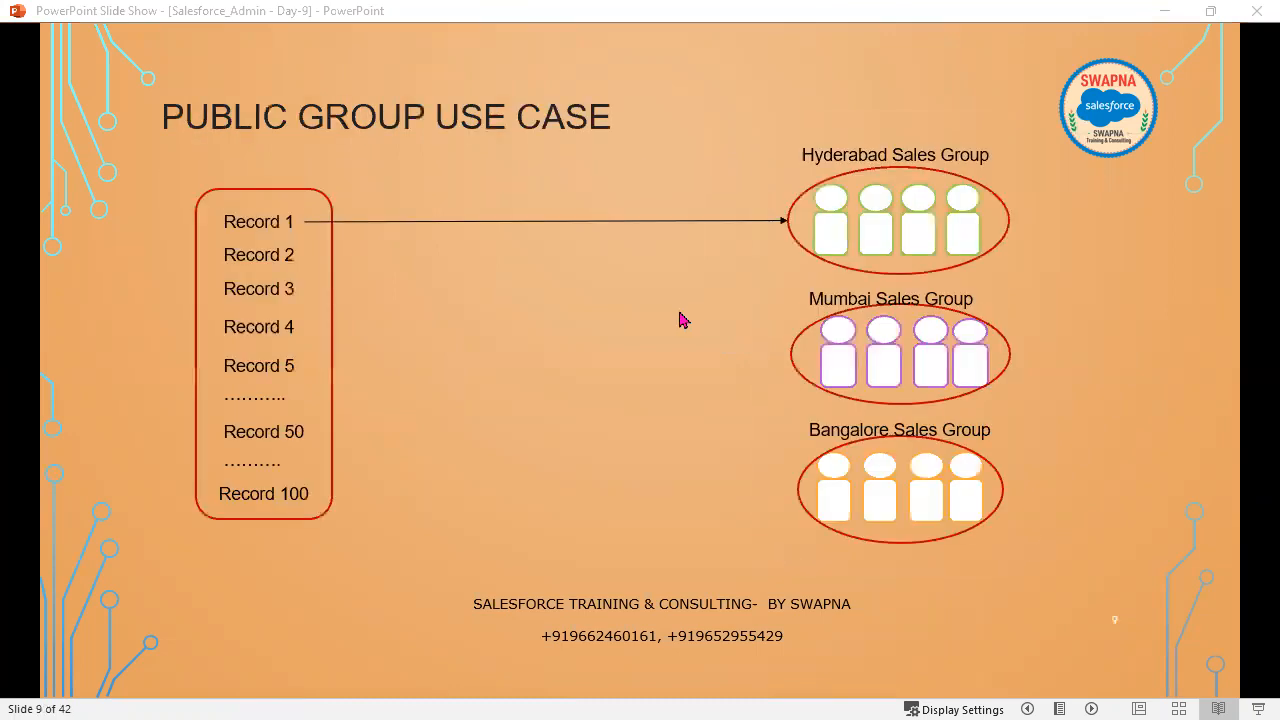
{"action": "scroll", "coordinate": [684, 320], "scroll_direction": "down", "scroll_amount": 10}
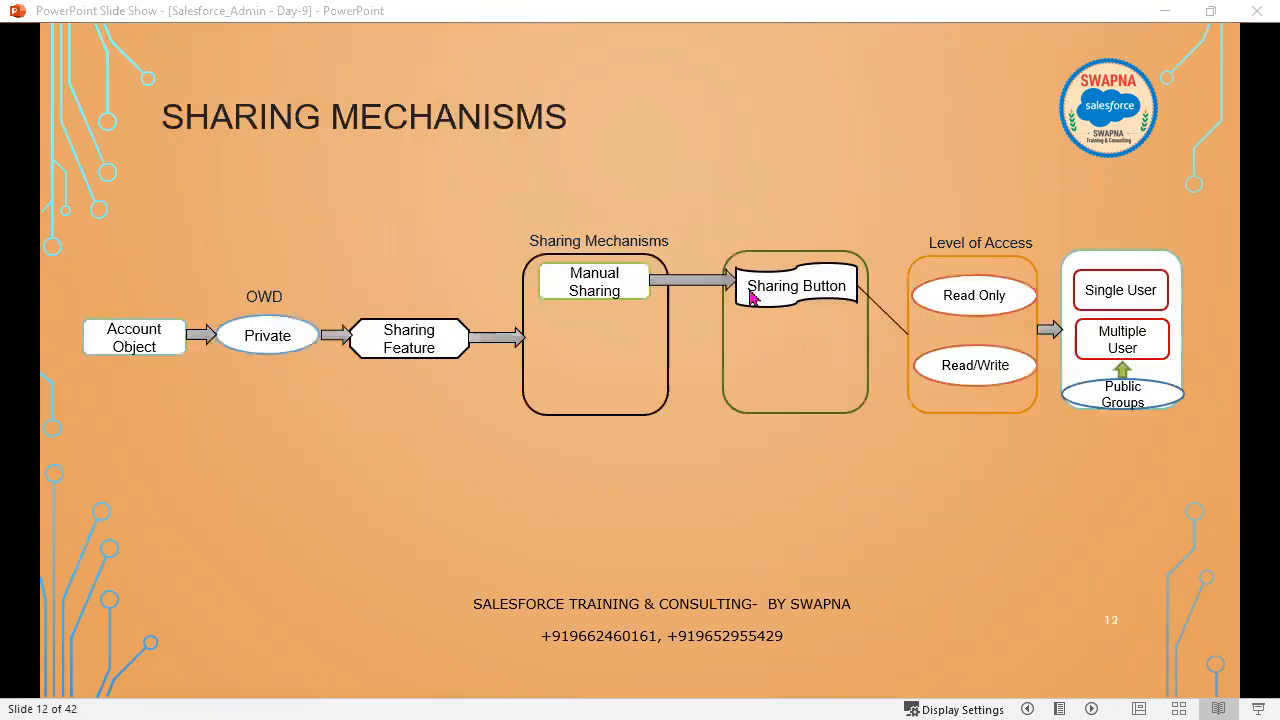
{"action": "scroll", "coordinate": [706, 321], "scroll_direction": "down", "scroll_amount": 1}
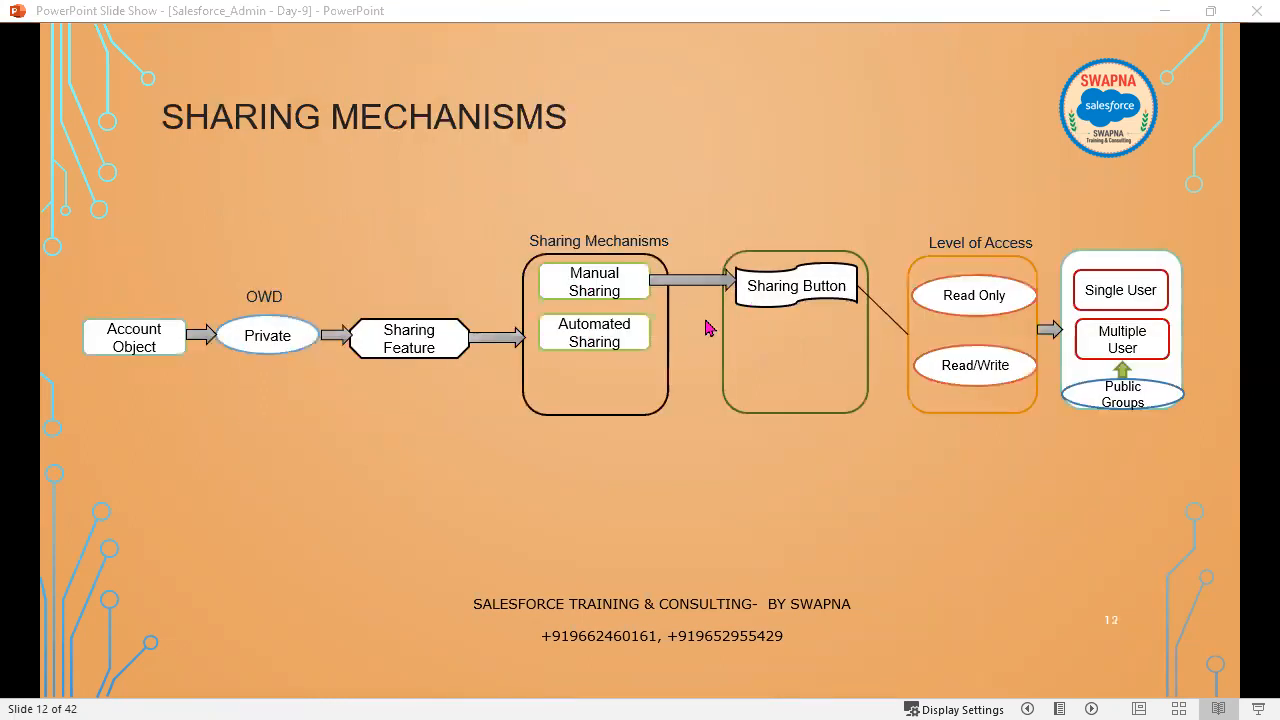
{"action": "scroll", "coordinate": [573, 357], "scroll_direction": "down", "scroll_amount": 1}
{"action": "left_click", "coordinate": [575, 364]}
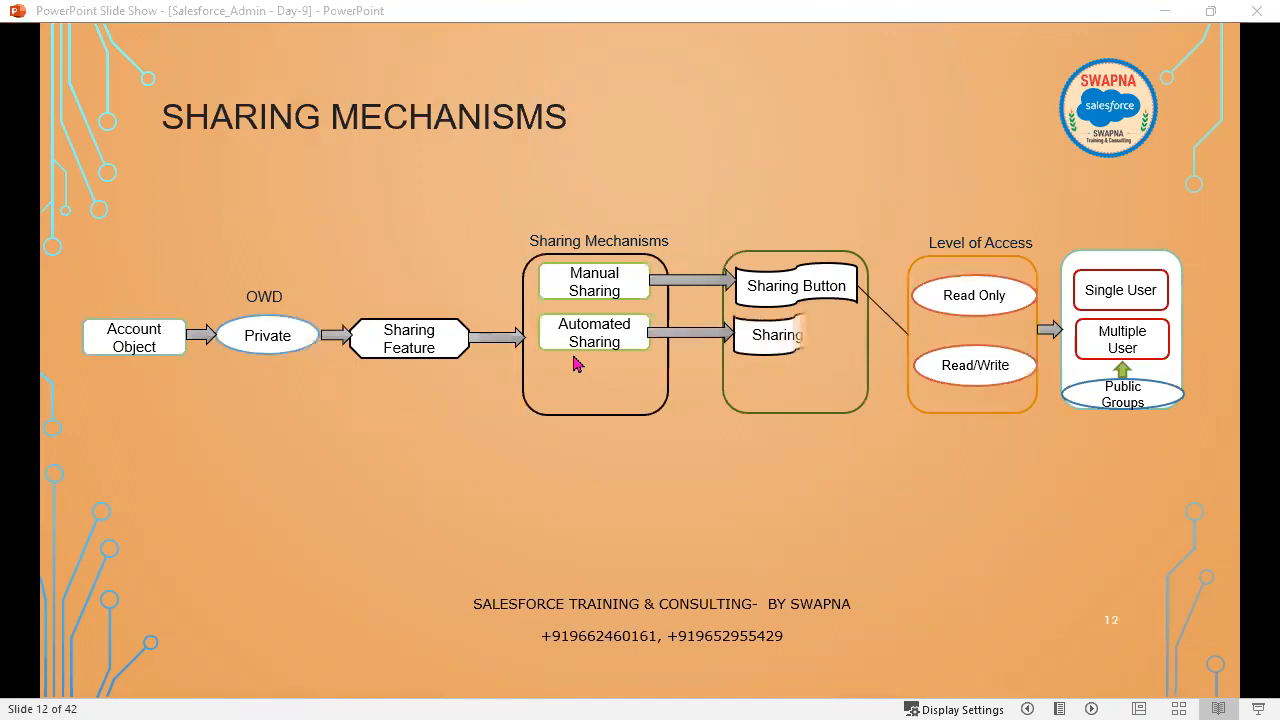
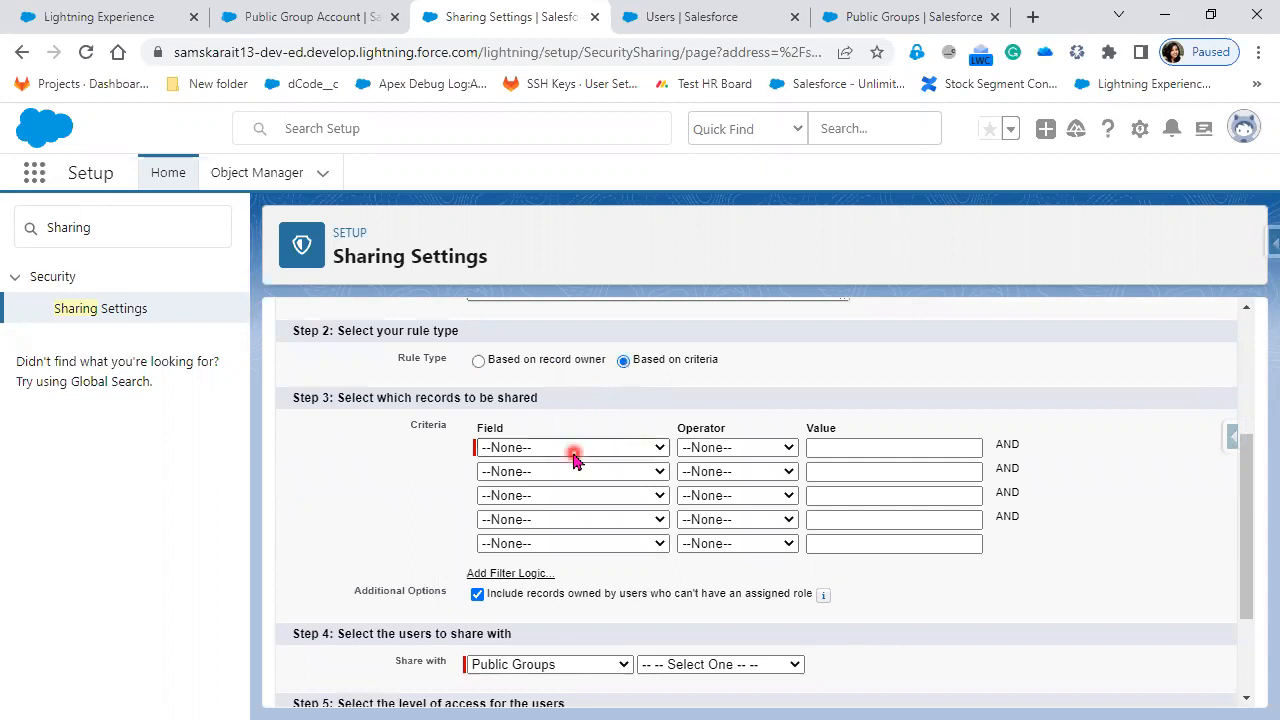
Step: Set the sharing rule's first criterion to Rating equals Hot, picking the value from the picklist lookup
{"action": "left_click", "coordinate": [572, 451]}
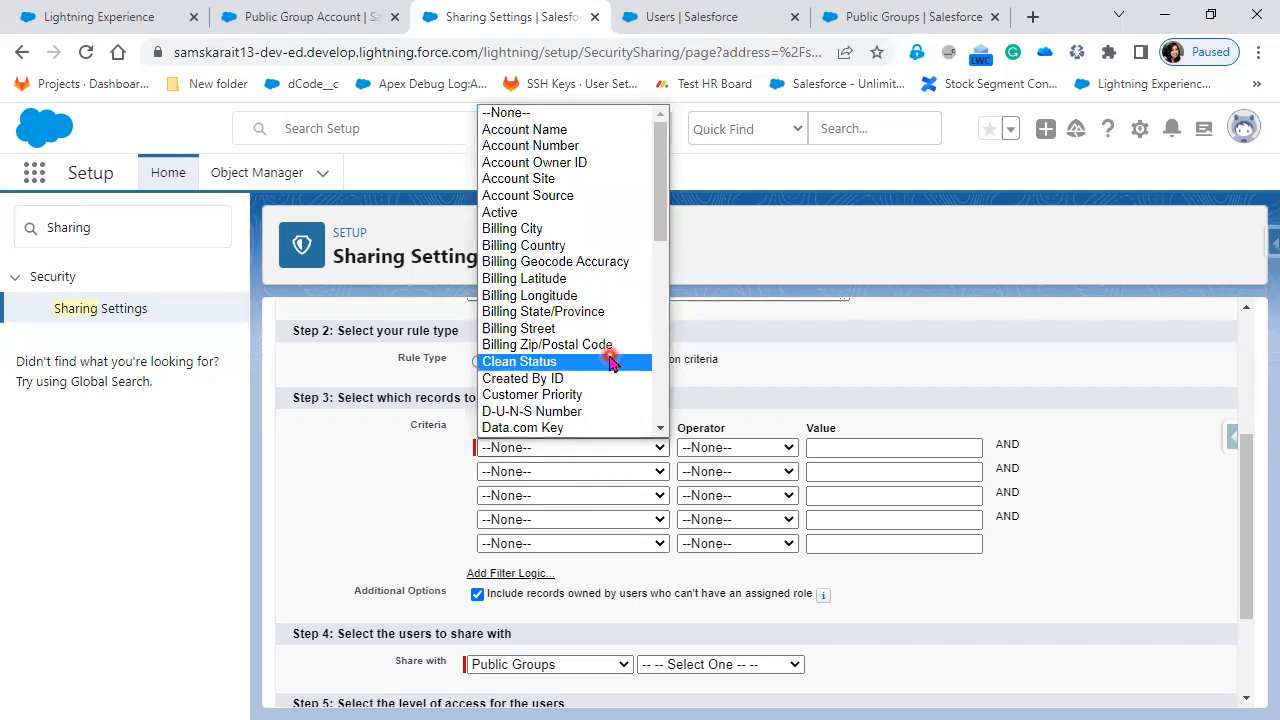
{"action": "scroll", "coordinate": [610, 362], "scroll_direction": "down", "scroll_amount": 4}
{"action": "scroll", "coordinate": [610, 362], "scroll_direction": "down", "scroll_amount": 2}
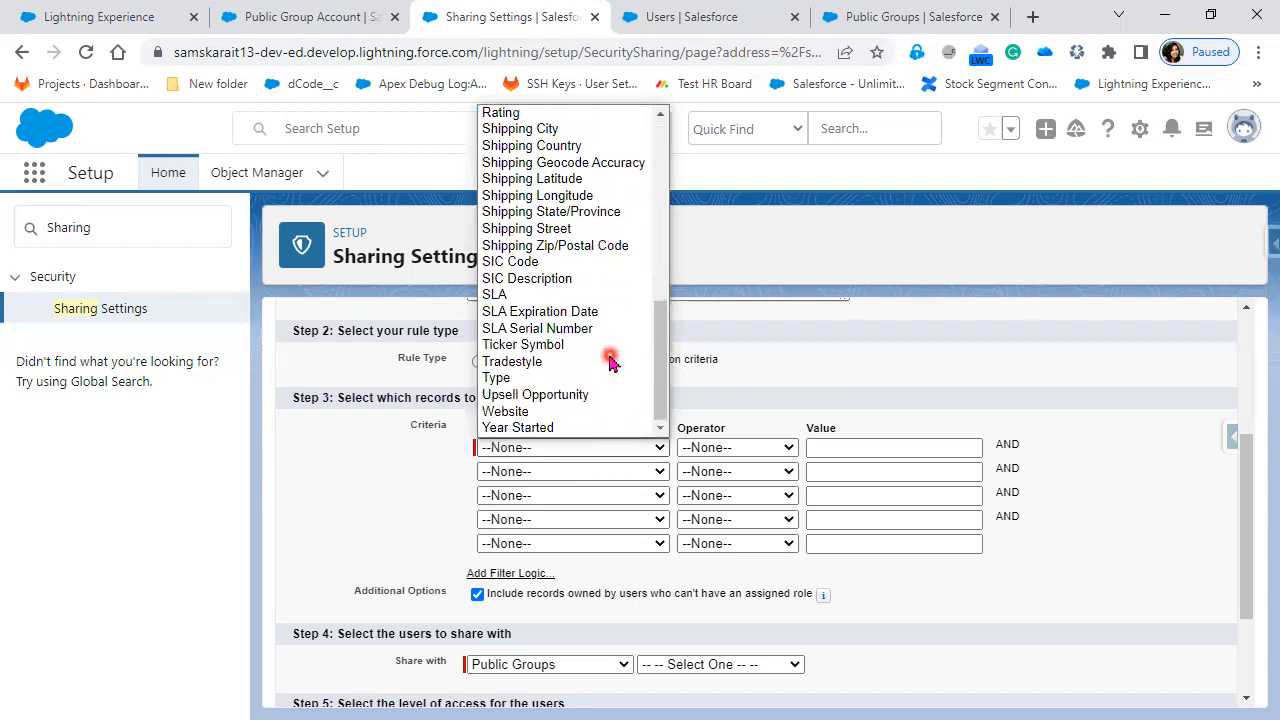
{"action": "scroll", "coordinate": [611, 362], "scroll_direction": "up", "scroll_amount": 2}
{"action": "left_click", "coordinate": [673, 435]}
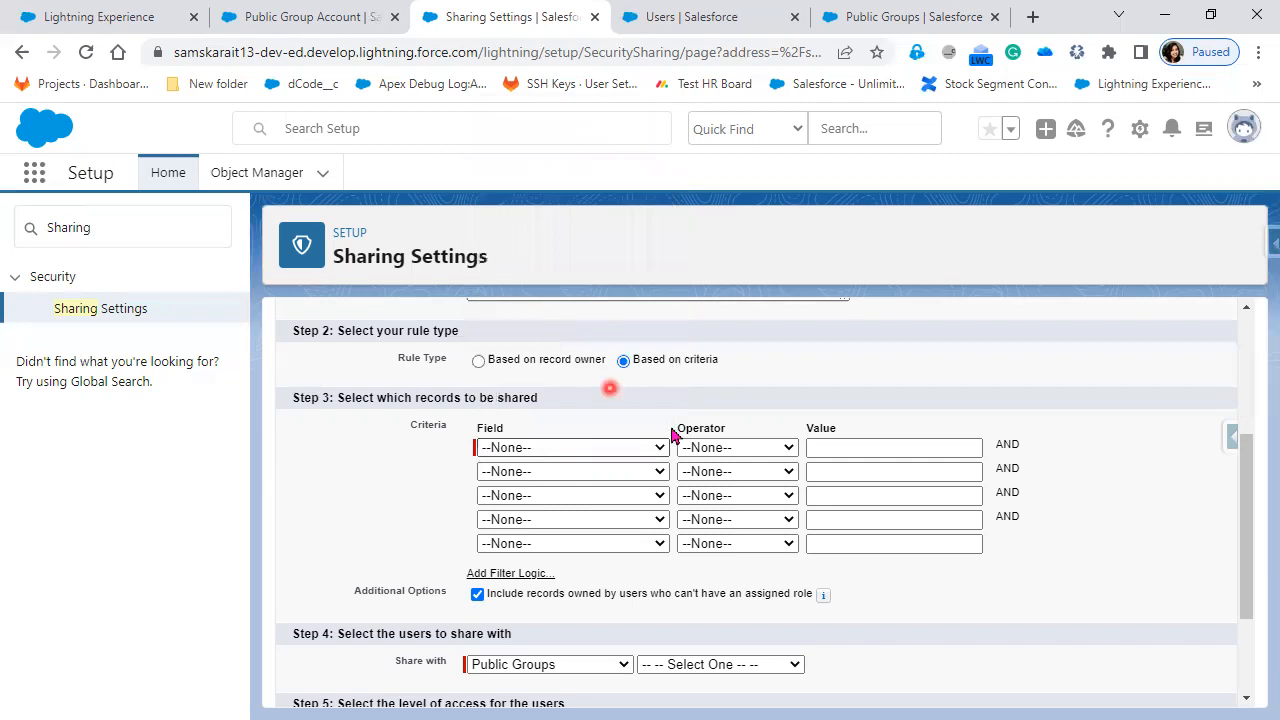
{"action": "left_click", "coordinate": [754, 448]}
{"action": "left_click", "coordinate": [747, 490]}
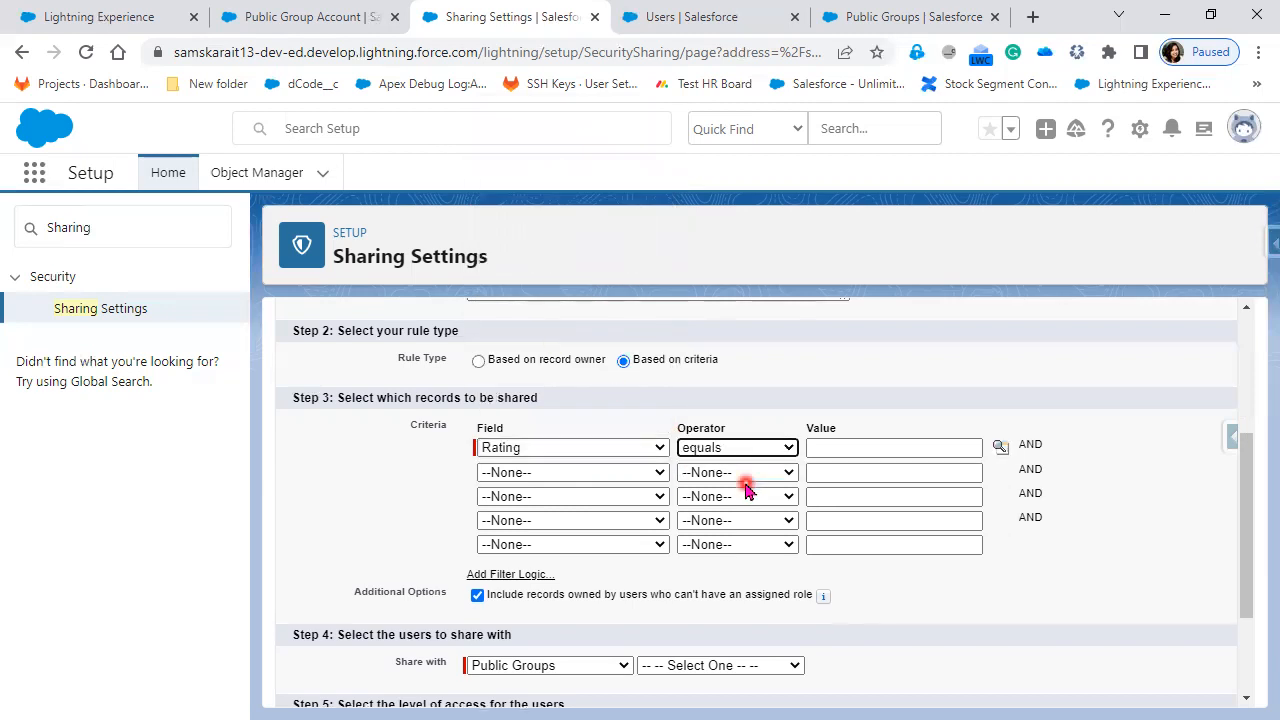
{"action": "left_click", "coordinate": [1000, 449]}
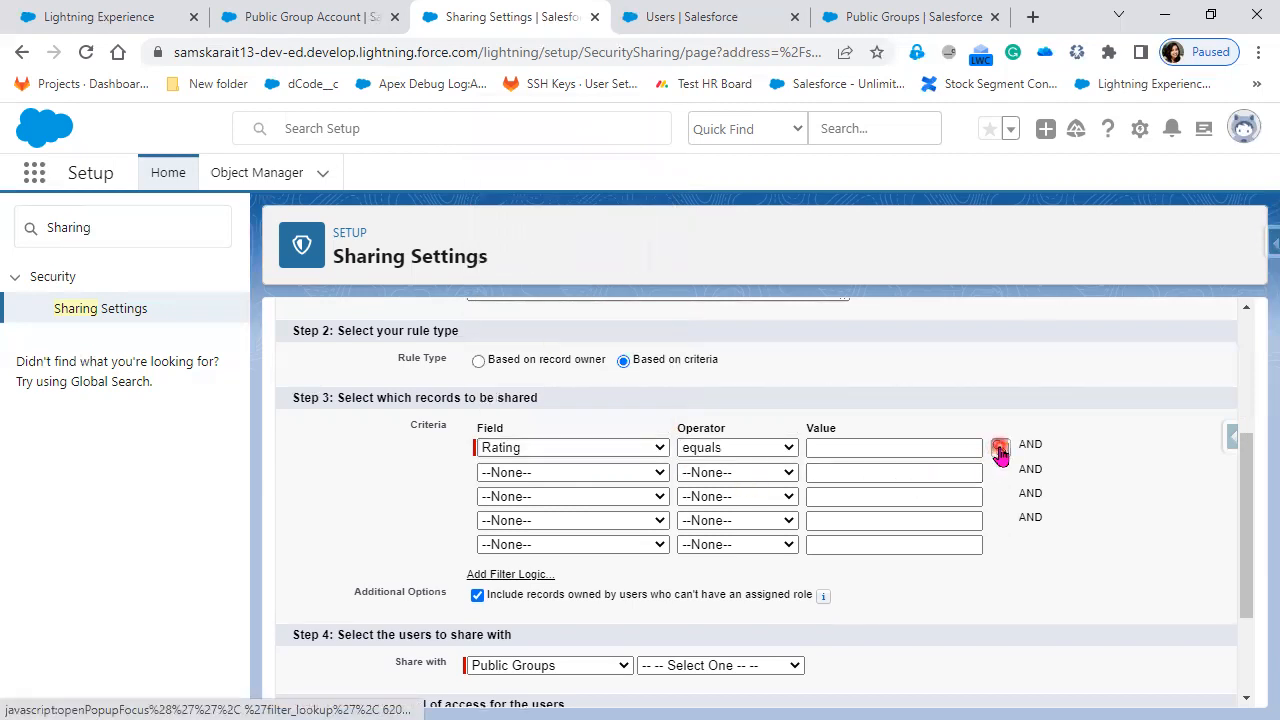
{"action": "left_click", "coordinate": [485, 480]}
{"action": "left_click", "coordinate": [823, 578]}
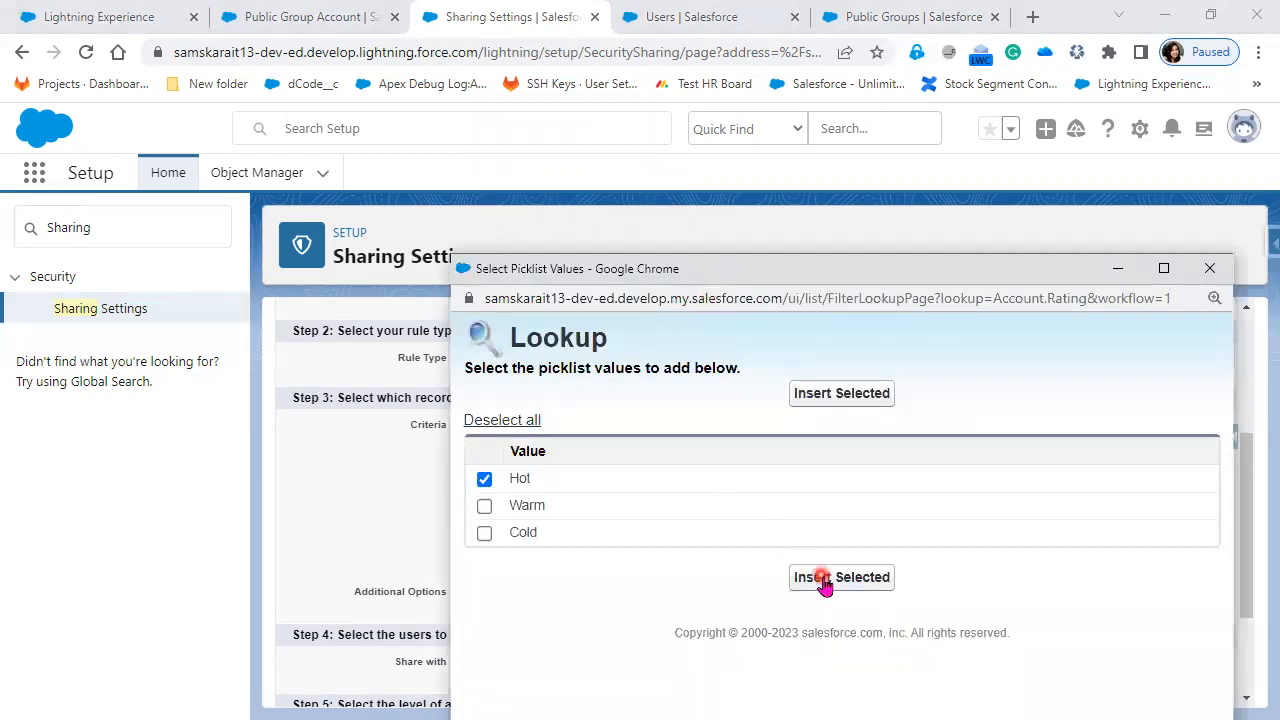
Step: Open the field choices for the second criterion of the sharing rule
{"action": "left_click", "coordinate": [524, 474]}
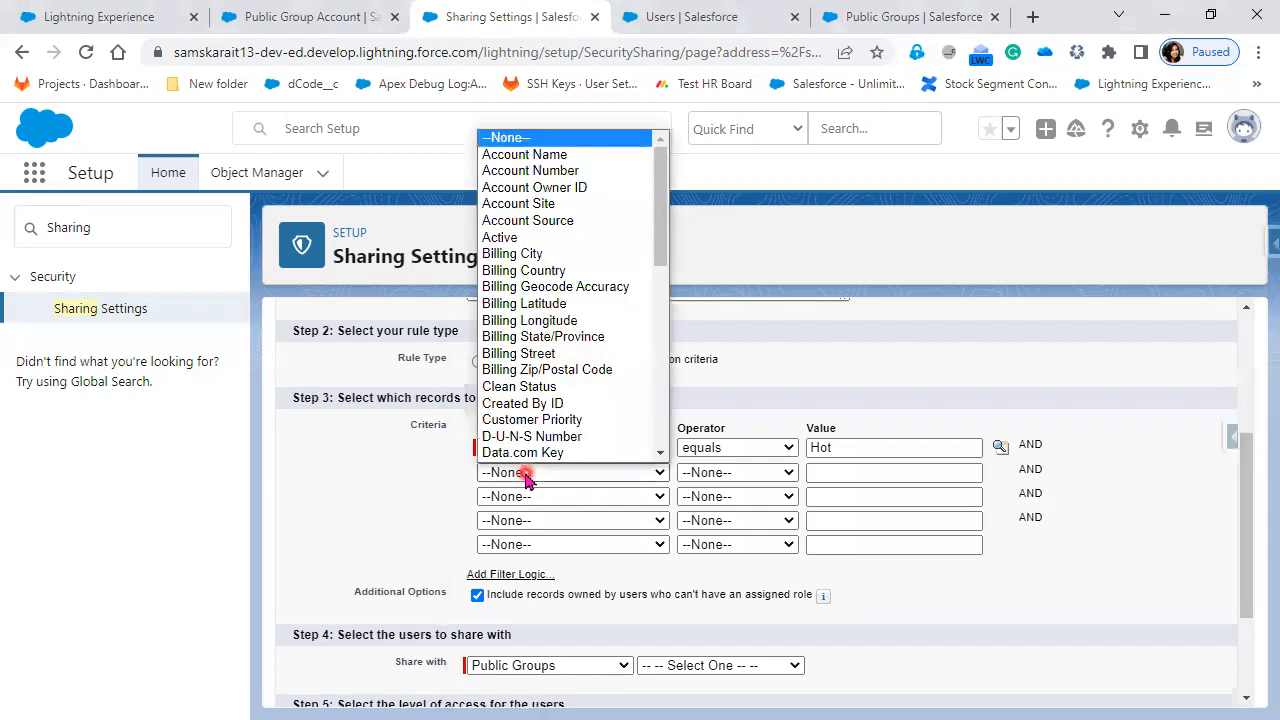
Step: Set the second sharing criterion's field to Industry with the equals operator
{"action": "scroll", "coordinate": [570, 405], "scroll_direction": "down", "scroll_amount": 5}
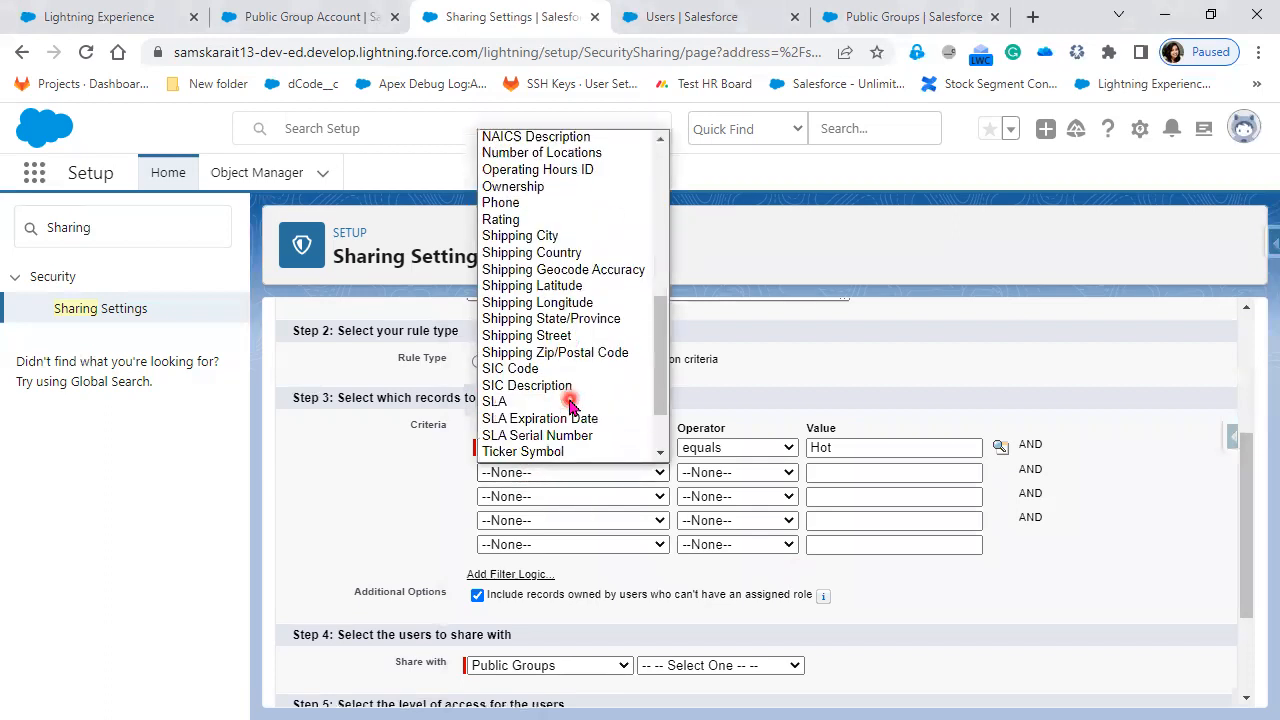
{"action": "scroll", "coordinate": [570, 403], "scroll_direction": "down", "scroll_amount": 2}
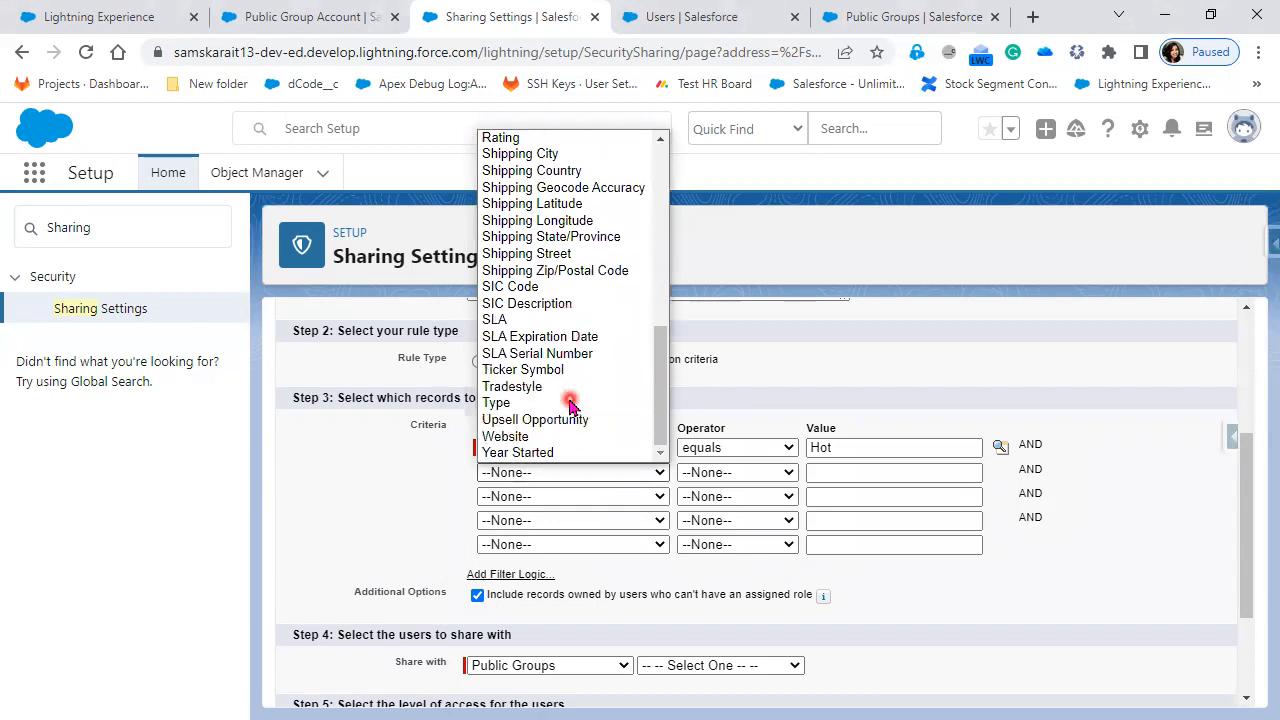
{"action": "scroll", "coordinate": [570, 403], "scroll_direction": "up", "scroll_amount": 6}
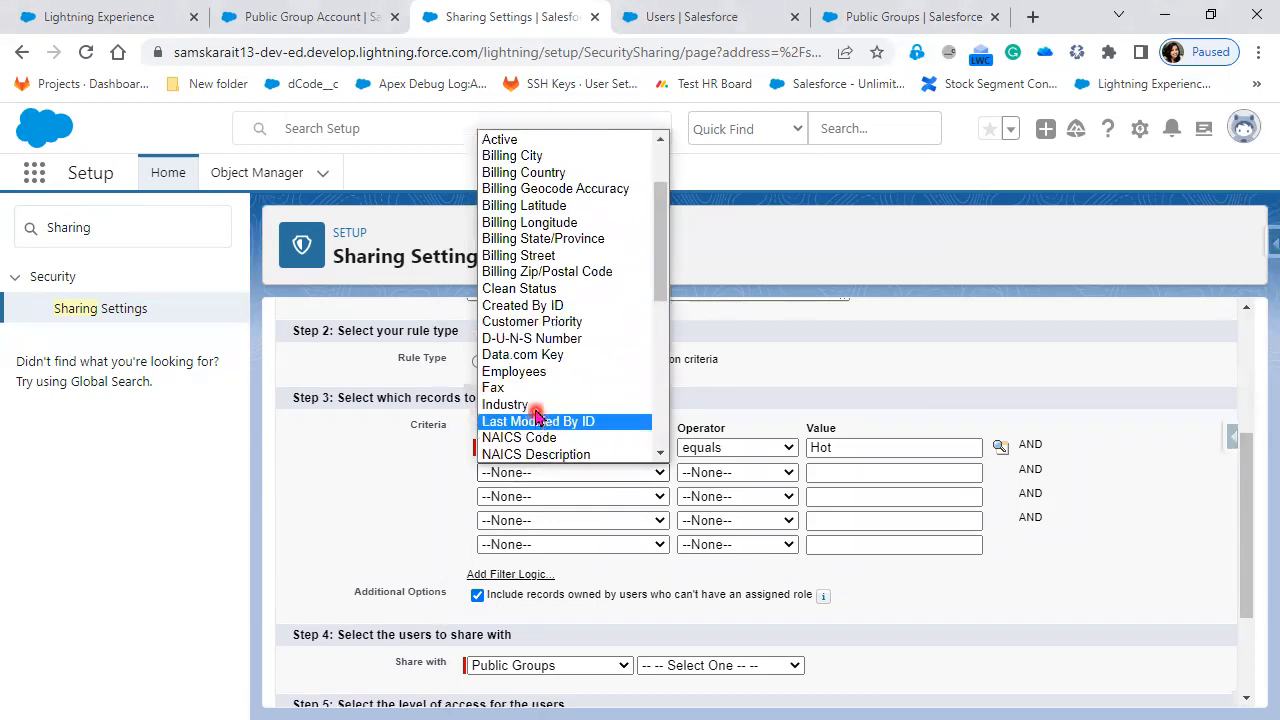
{"action": "left_click", "coordinate": [535, 405]}
{"action": "left_click", "coordinate": [730, 473]}
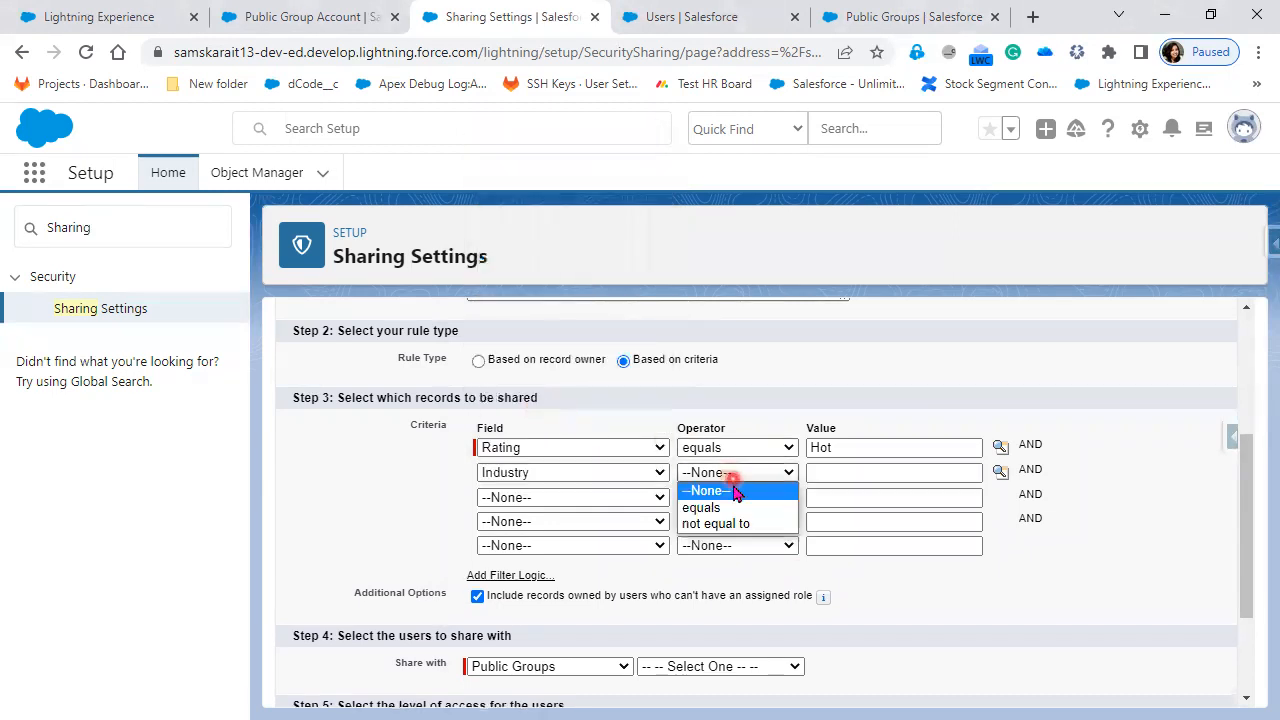
{"action": "left_click", "coordinate": [735, 507]}
Step: Look up the Industry picklist values and insert Finance as the second criterion's value
{"action": "left_click", "coordinate": [868, 470]}
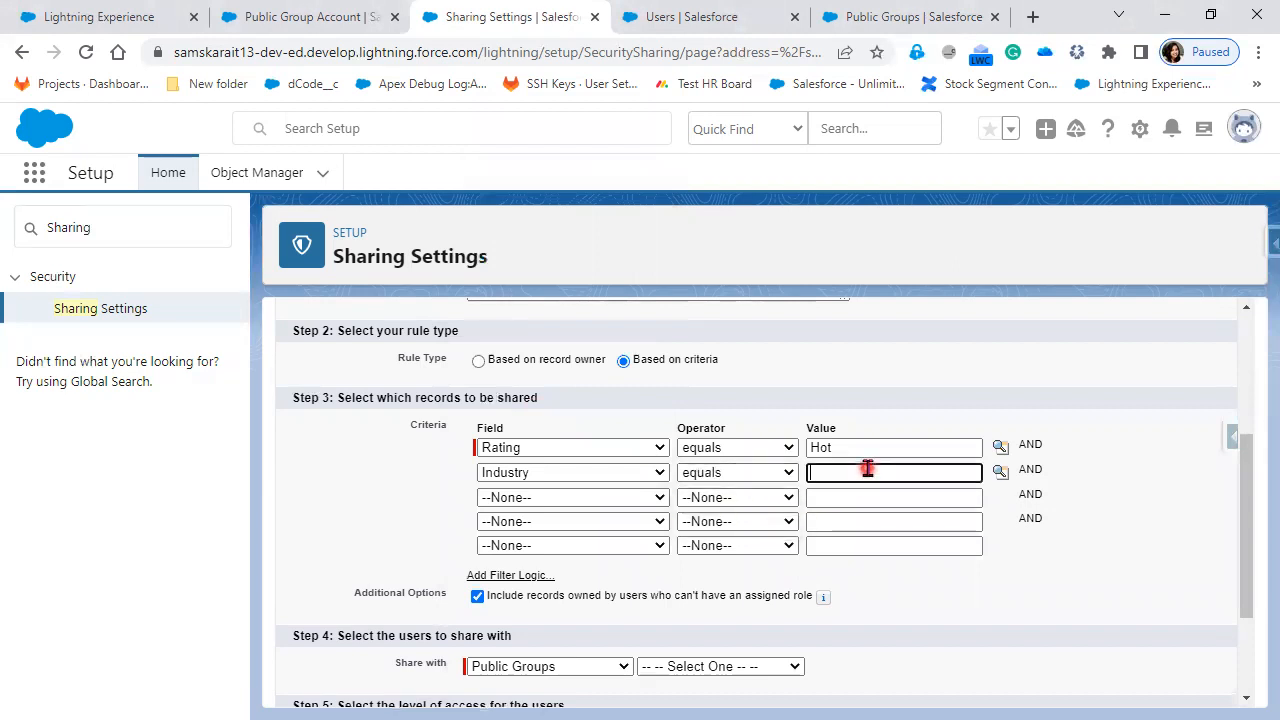
{"action": "left_click", "coordinate": [1001, 474]}
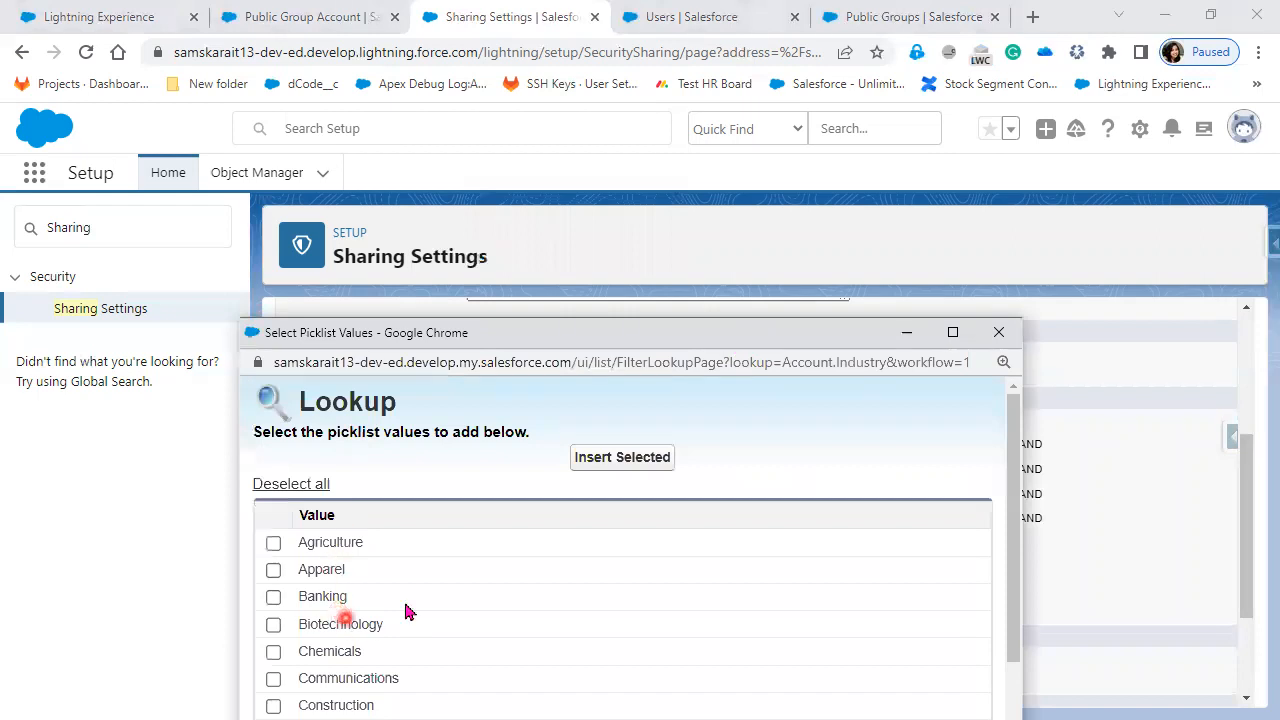
{"action": "left_click_drag", "start_coordinate": [535, 330], "coordinate": [725, 191]}
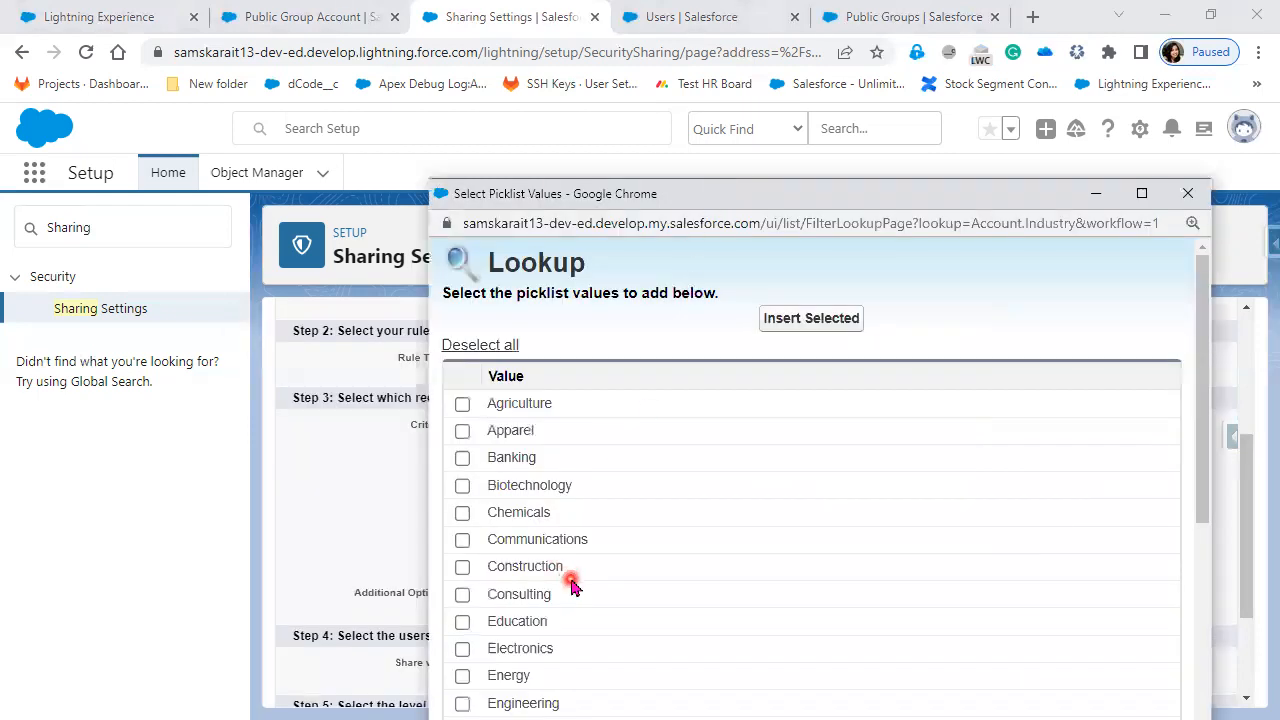
{"action": "scroll", "coordinate": [569, 580], "scroll_direction": "down", "scroll_amount": 2}
{"action": "left_click", "coordinate": [463, 584]}
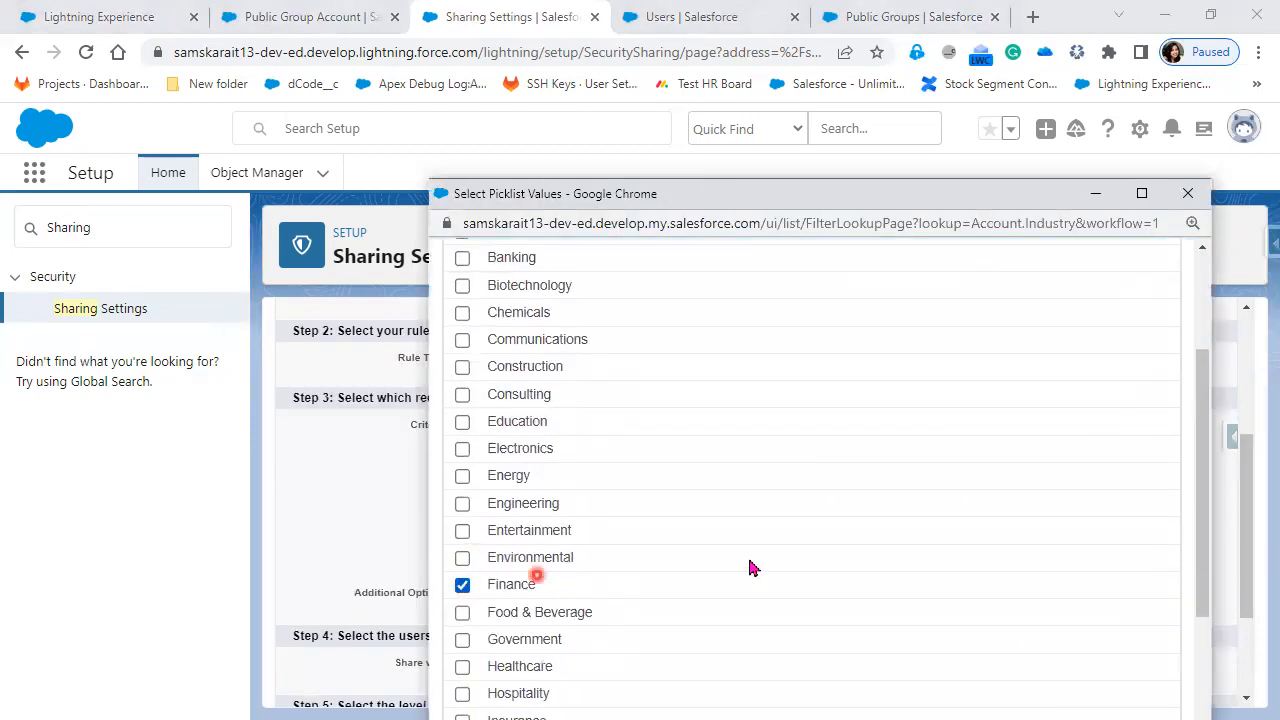
{"action": "scroll", "coordinate": [790, 530], "scroll_direction": "up", "scroll_amount": 3}
{"action": "left_click", "coordinate": [822, 320]}
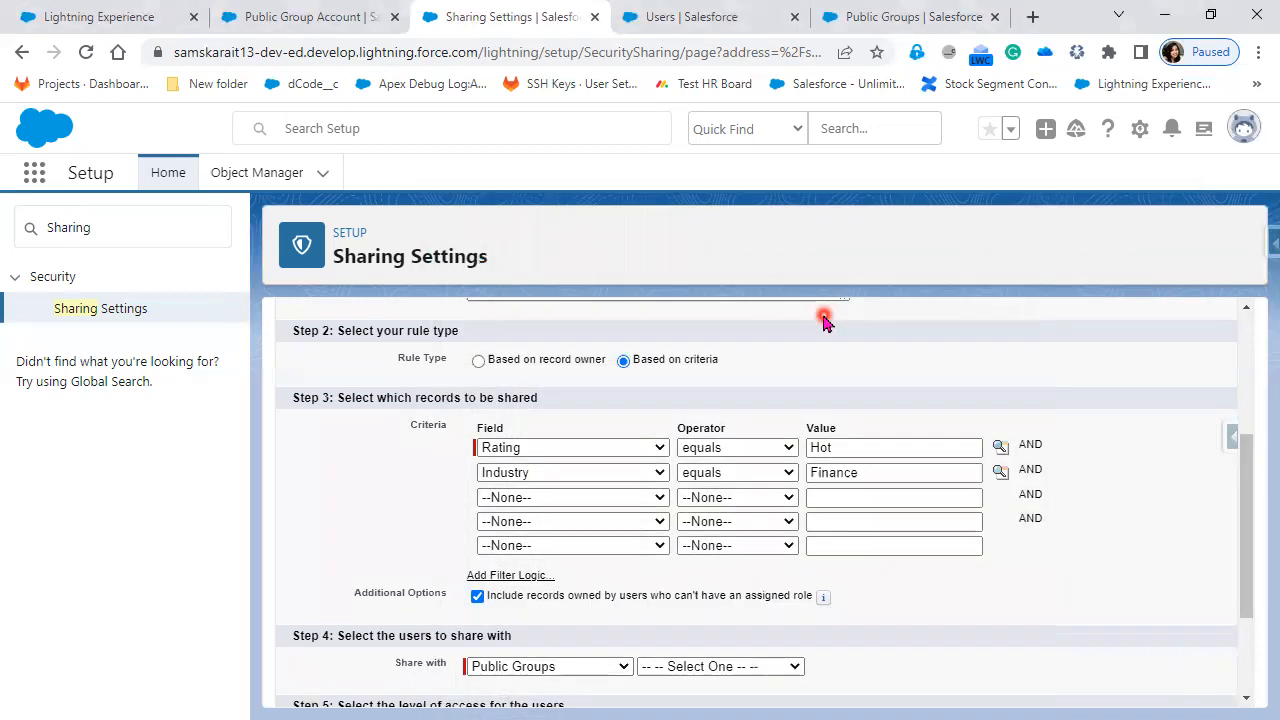
Step: Define the third sharing criterion as Active equals Yes, inserting the value from the picklist lookup
{"action": "left_click", "coordinate": [545, 500]}
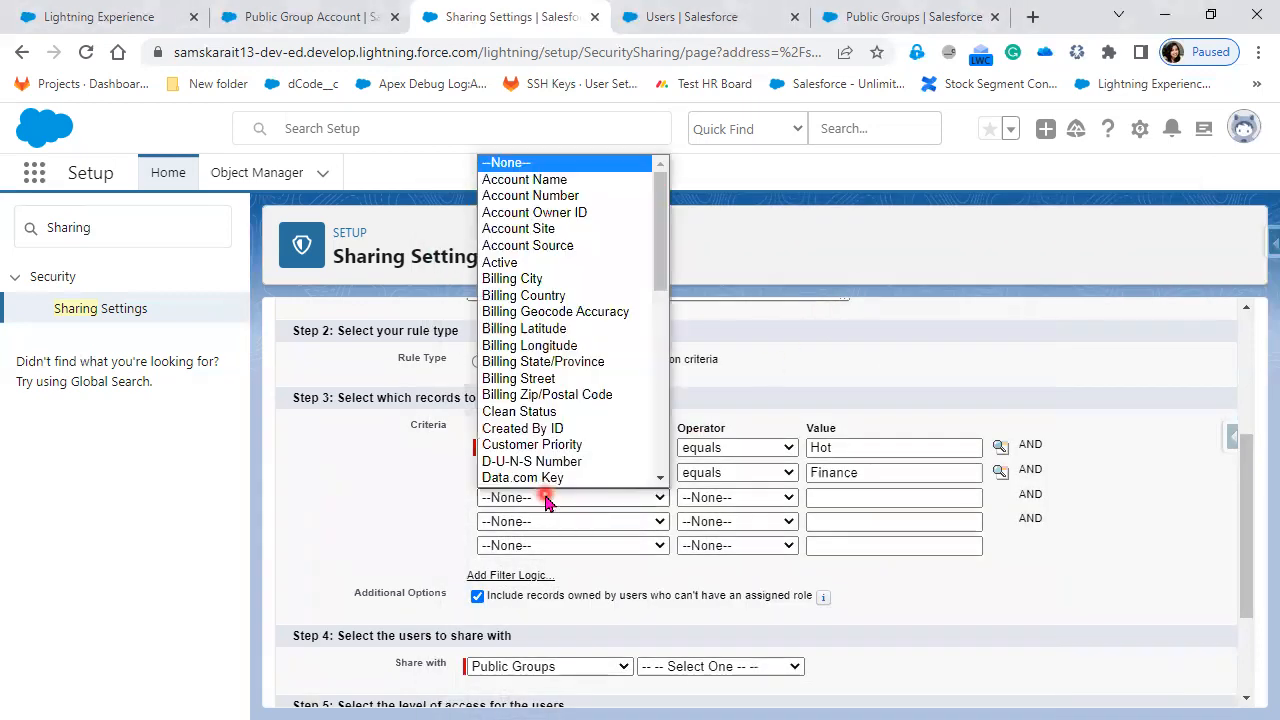
{"action": "left_click", "coordinate": [586, 263]}
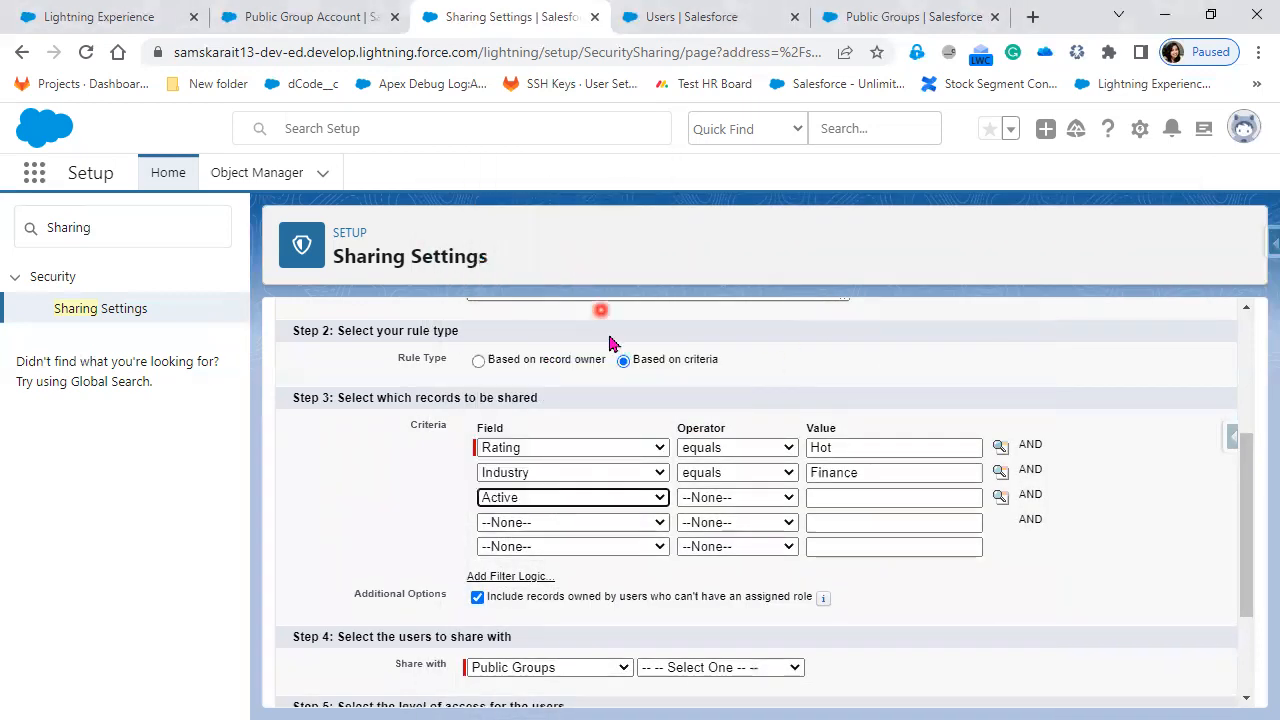
{"action": "left_click", "coordinate": [730, 498]}
{"action": "left_click", "coordinate": [733, 535]}
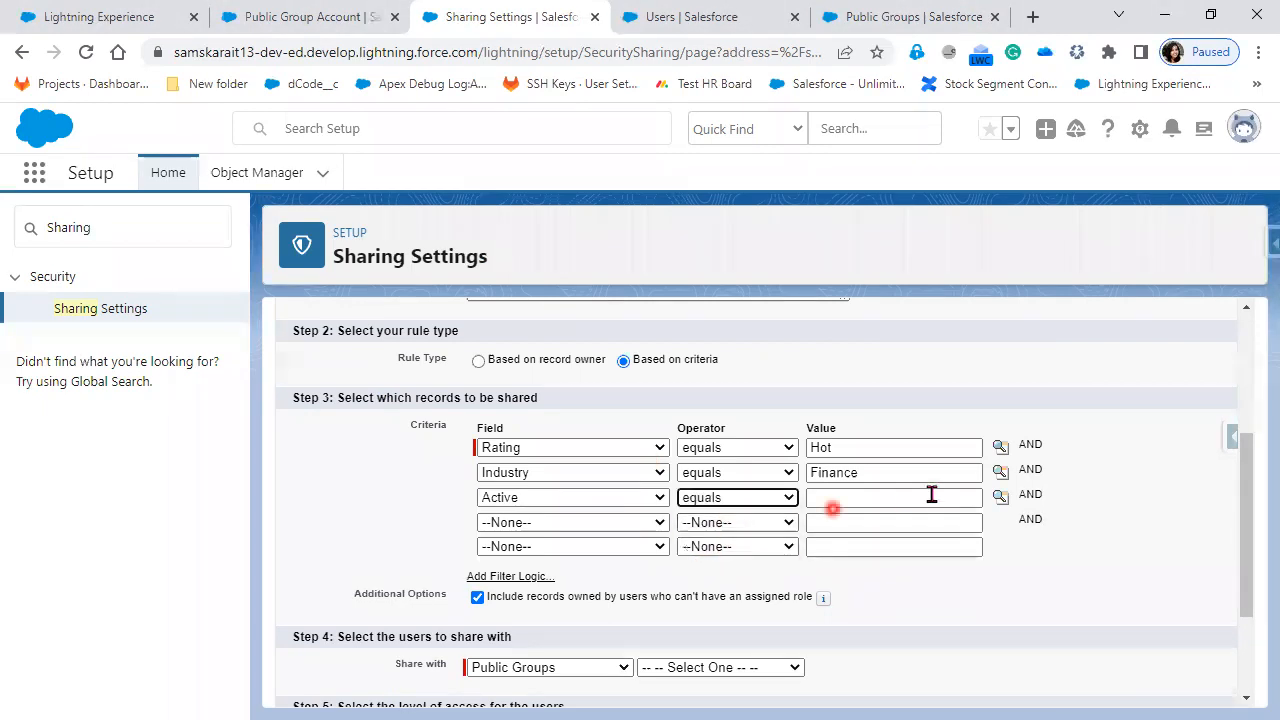
{"action": "left_click", "coordinate": [1001, 500]}
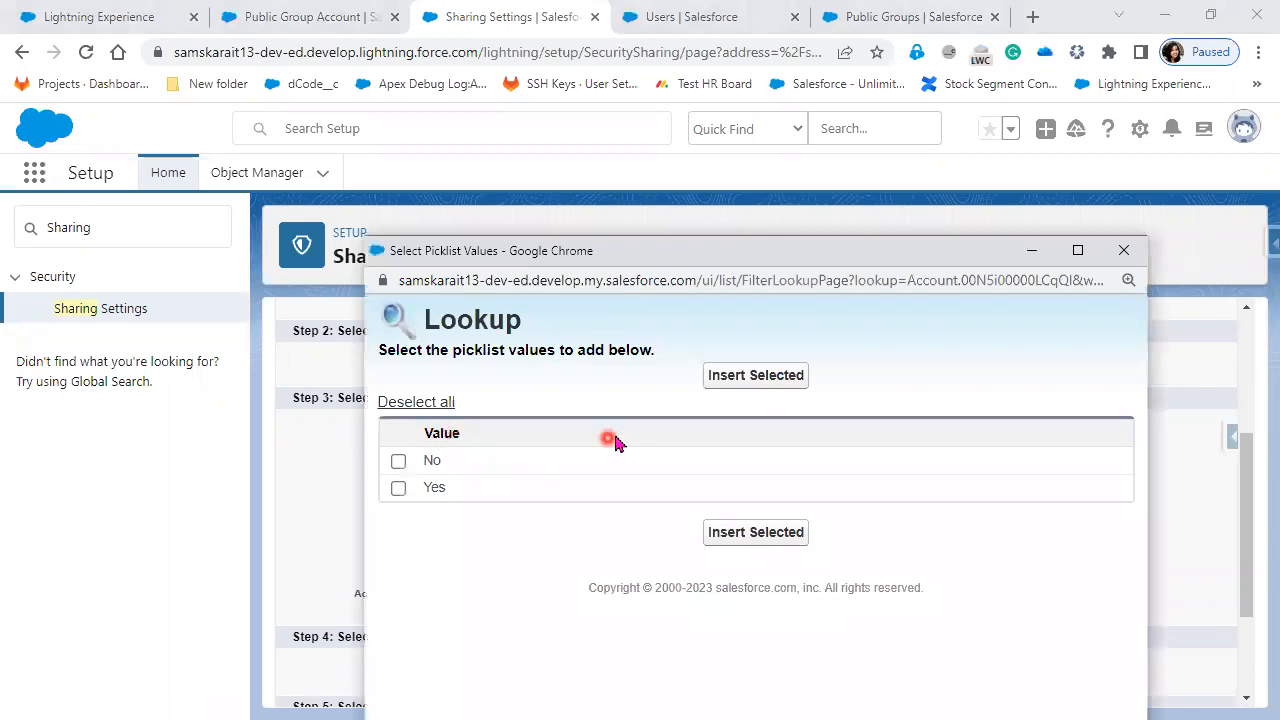
{"action": "left_click", "coordinate": [398, 489]}
{"action": "left_click", "coordinate": [735, 378]}
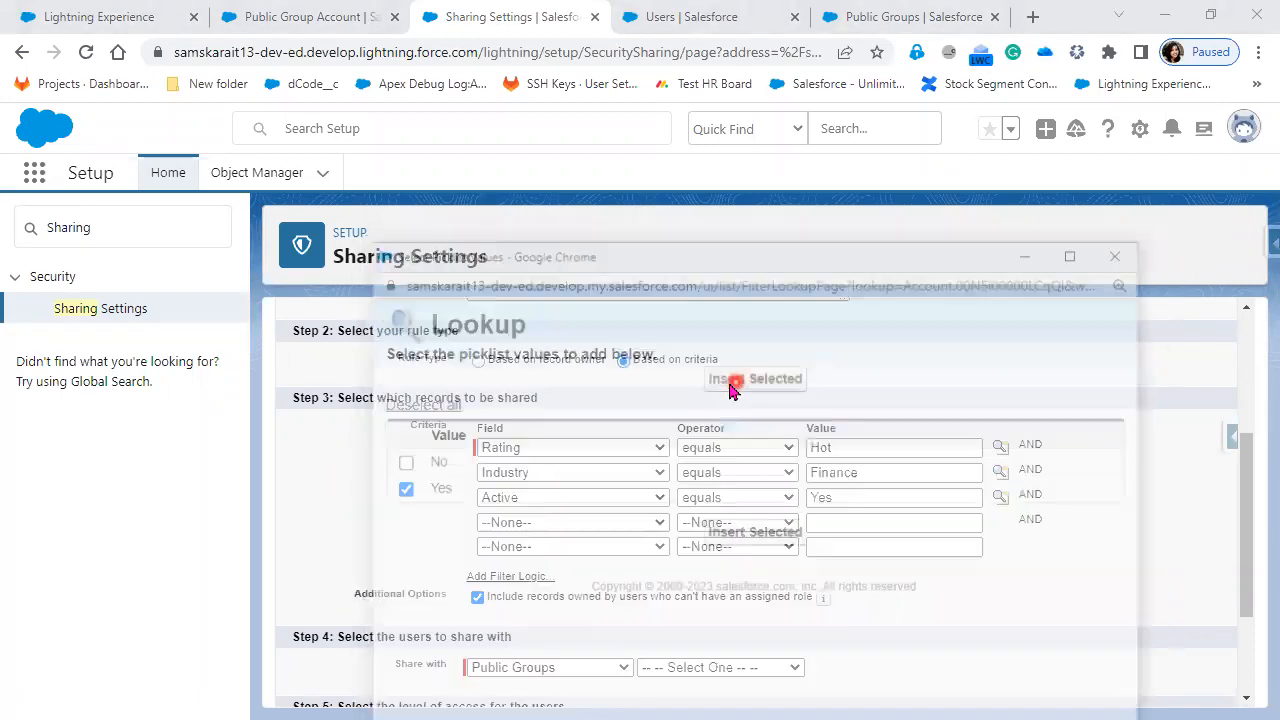
Step: Define the fourth sharing criterion as Customer Priority equals High, inserting the value from the picklist lookup
{"action": "left_click", "coordinate": [533, 523]}
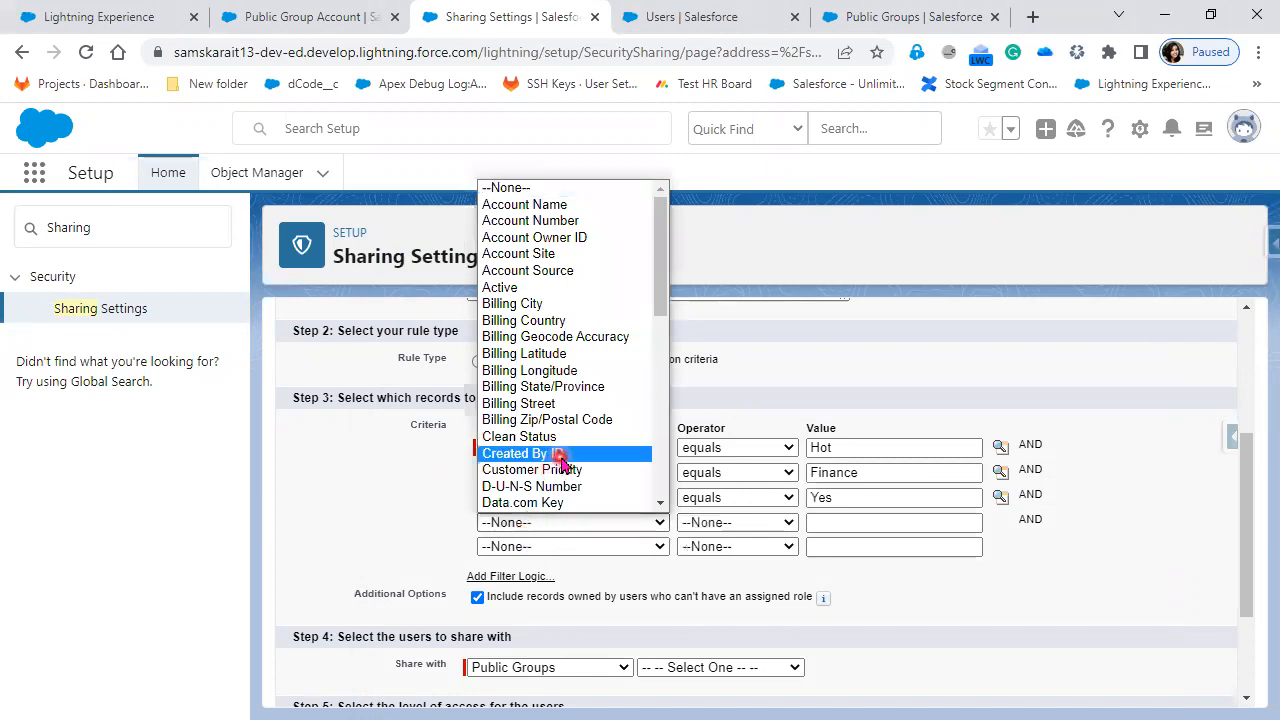
{"action": "scroll", "coordinate": [570, 500], "scroll_direction": "down", "scroll_amount": 4}
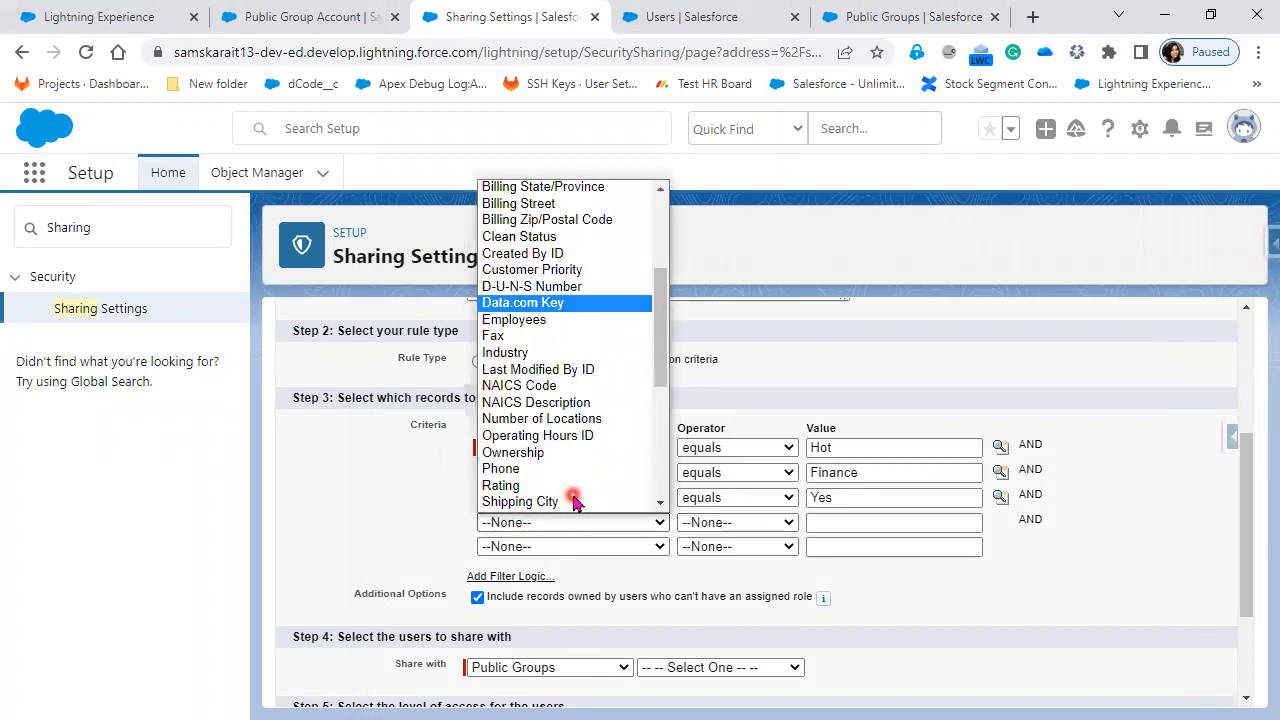
{"action": "left_click", "coordinate": [566, 271]}
{"action": "left_click", "coordinate": [713, 523]}
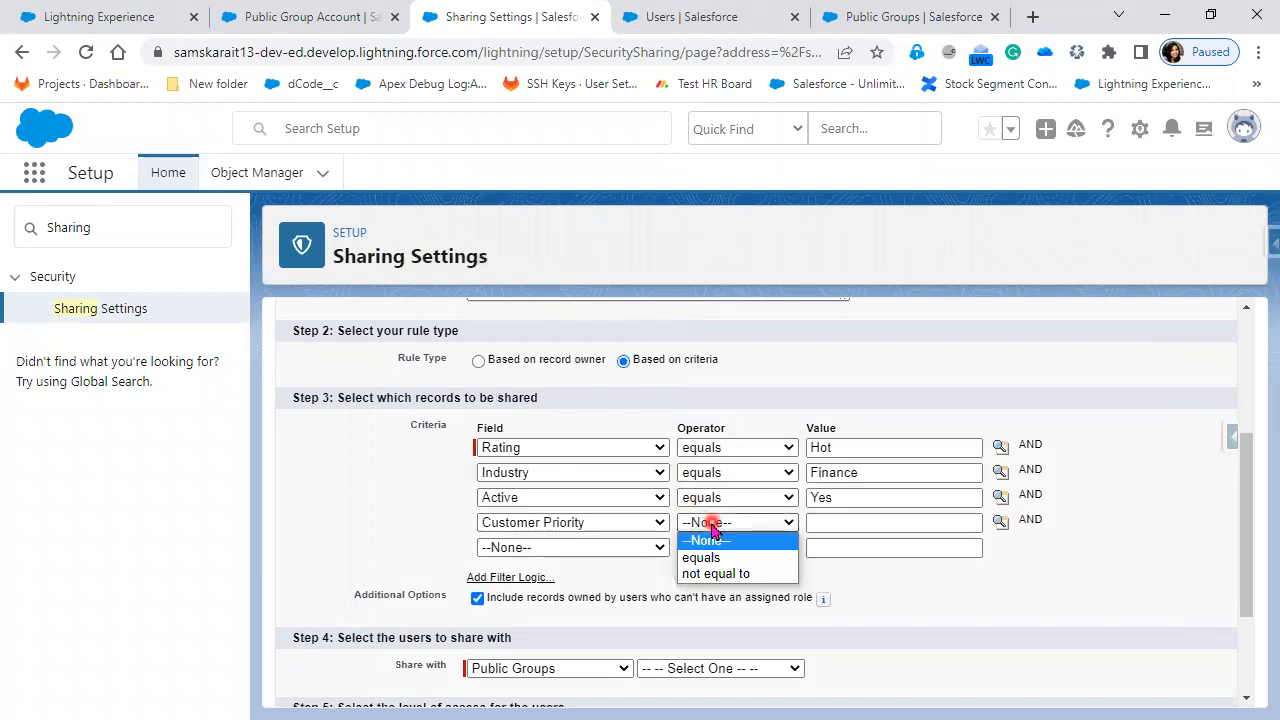
{"action": "left_click", "coordinate": [730, 557]}
{"action": "left_click", "coordinate": [920, 520]}
{"action": "left_click", "coordinate": [998, 522]}
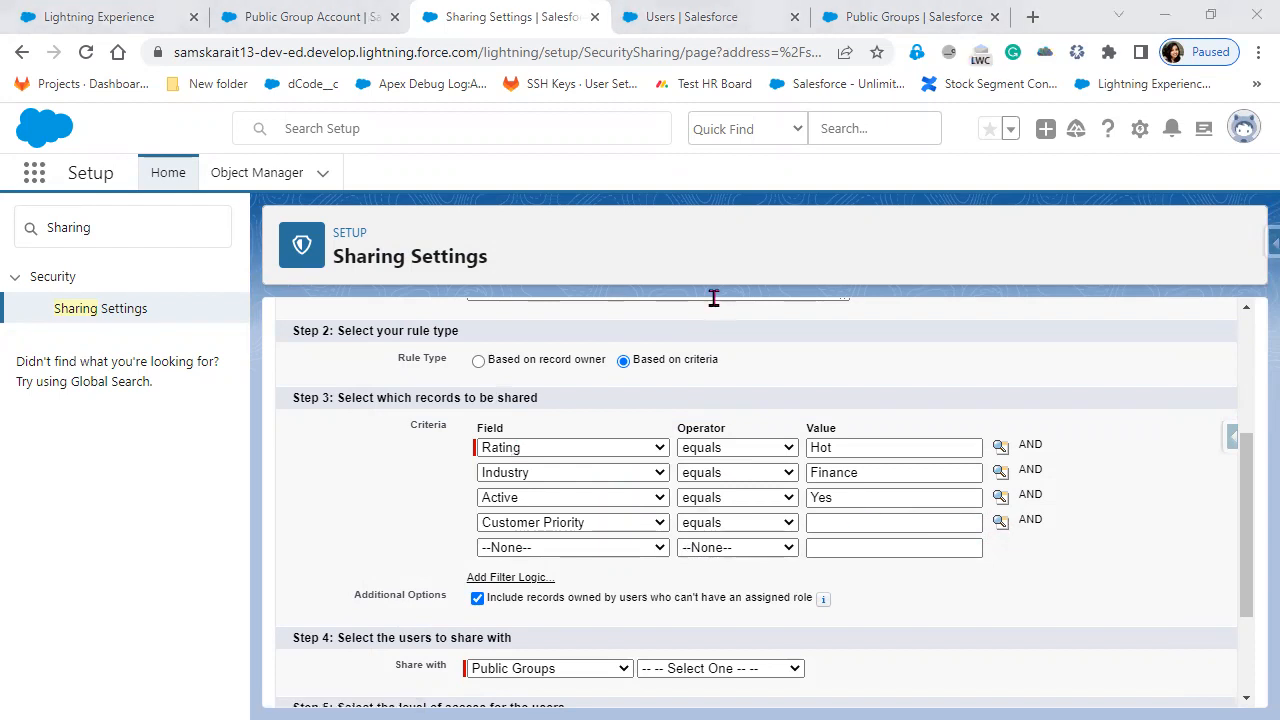
{"action": "left_click", "coordinate": [497, 494]}
{"action": "left_click", "coordinate": [836, 424]}
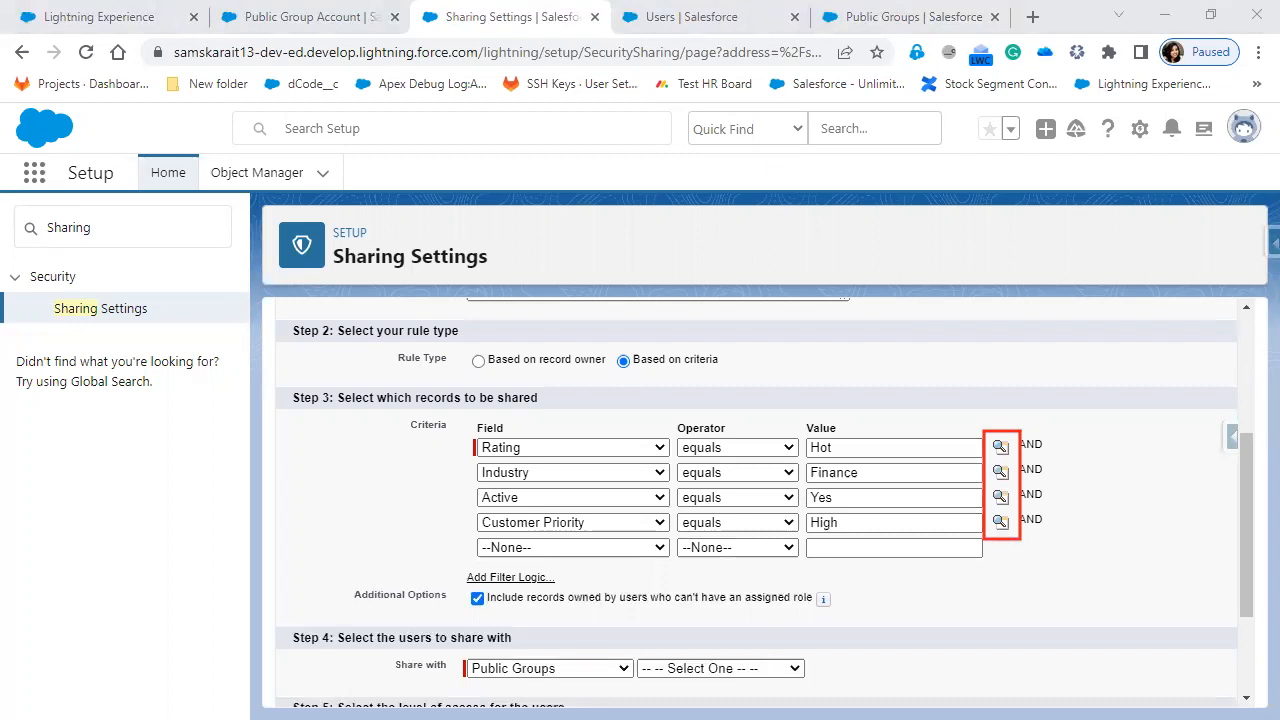
Step: Try Account Name with the equals operator in the fifth criterion, and switch its field to Active
{"action": "left_click", "coordinate": [740, 498]}
{"action": "left_click", "coordinate": [636, 555]}
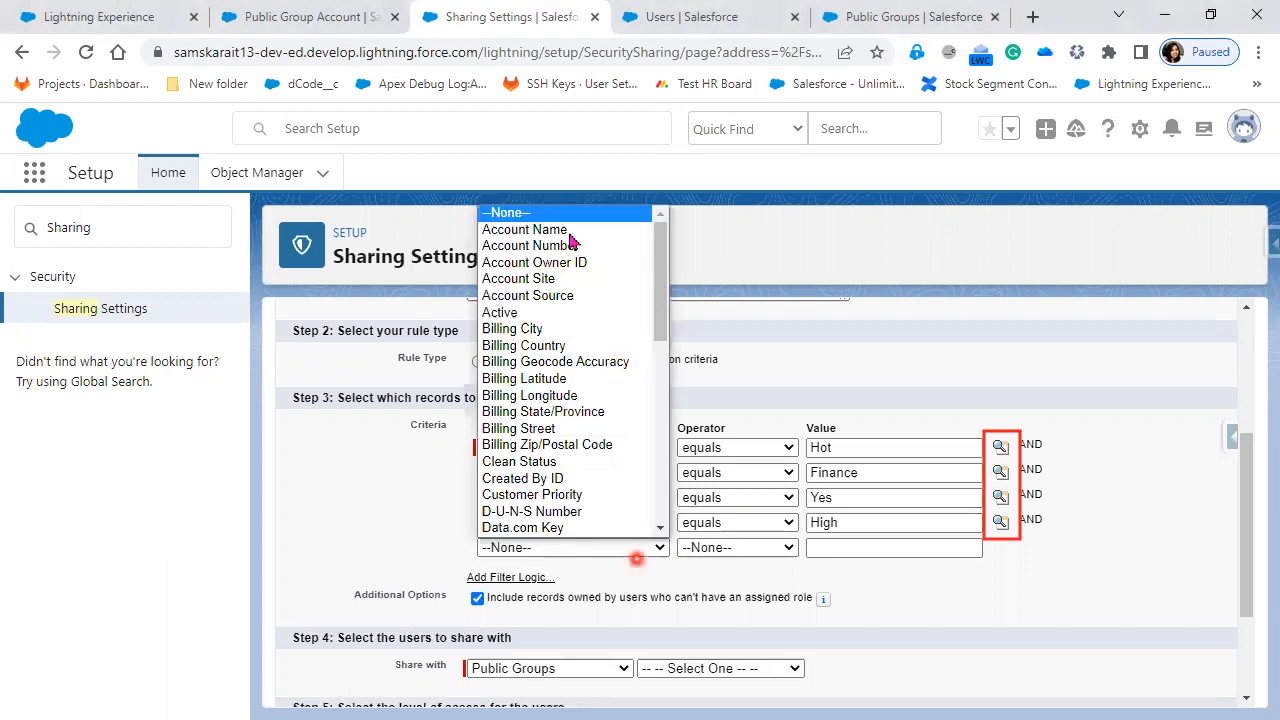
{"action": "left_click", "coordinate": [566, 231]}
{"action": "left_click", "coordinate": [785, 548]}
{"action": "left_click", "coordinate": [778, 580]}
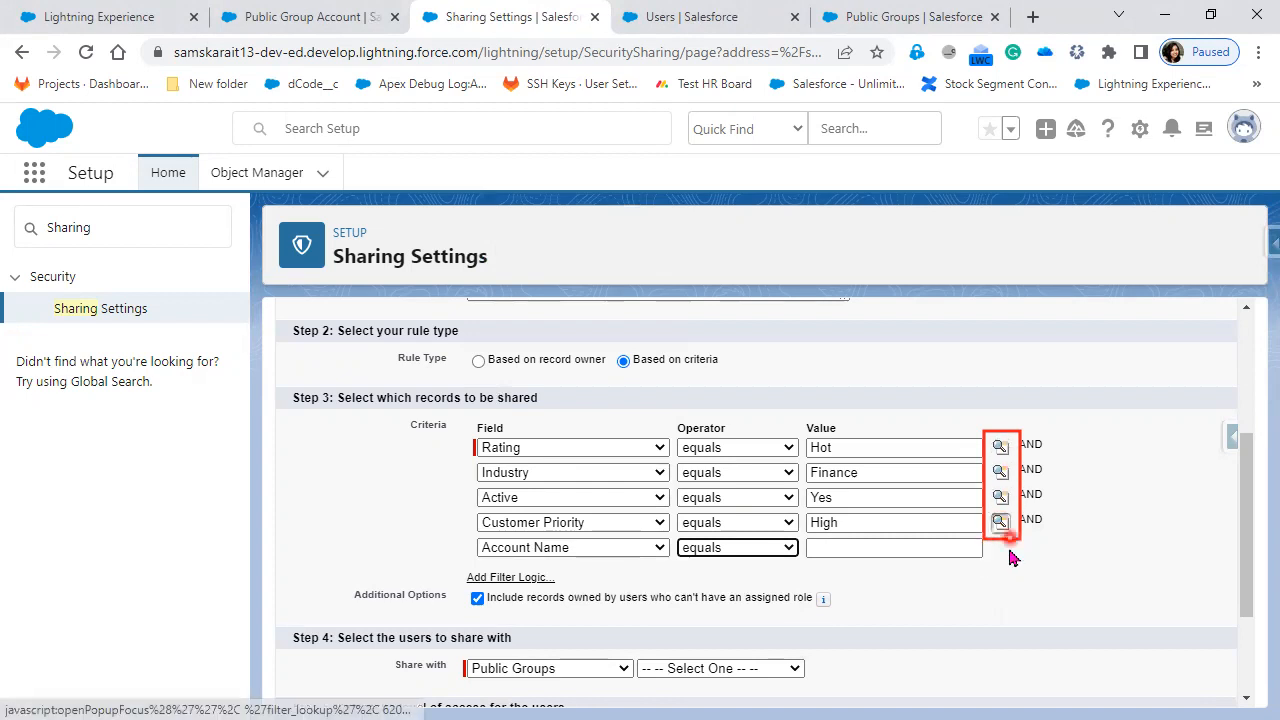
{"action": "left_click", "coordinate": [655, 548]}
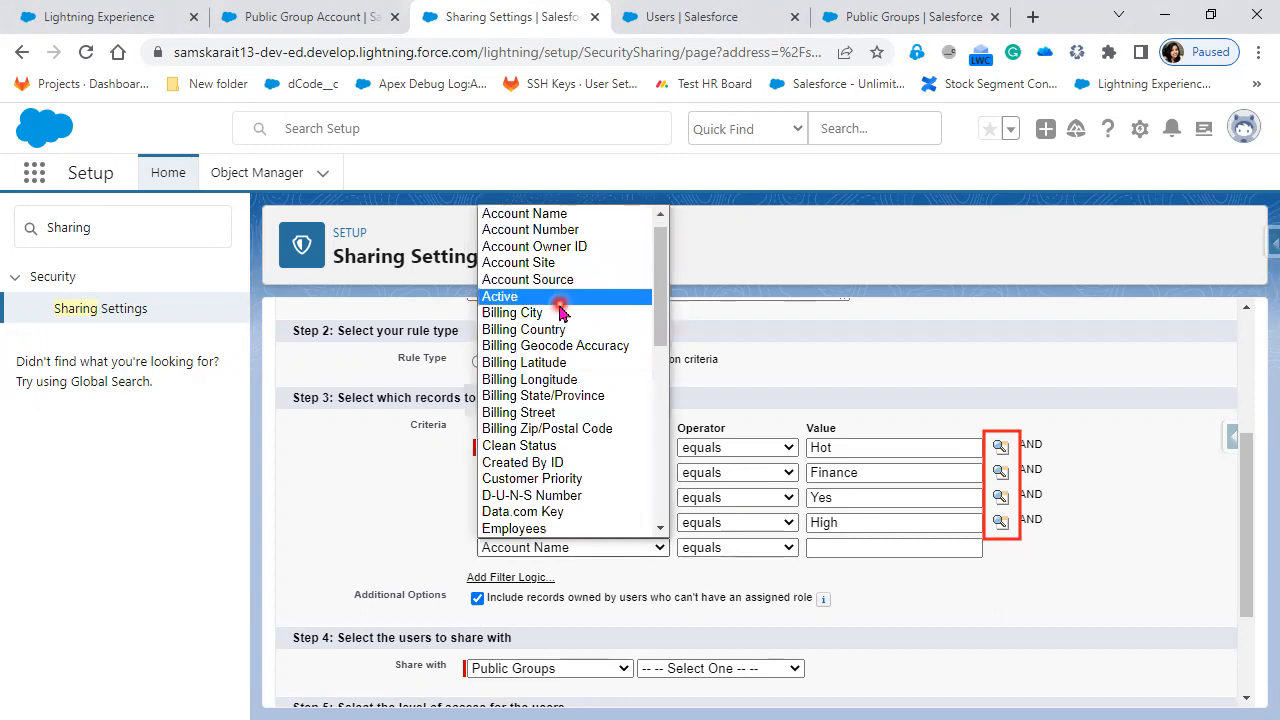
{"action": "left_click", "coordinate": [500, 297]}
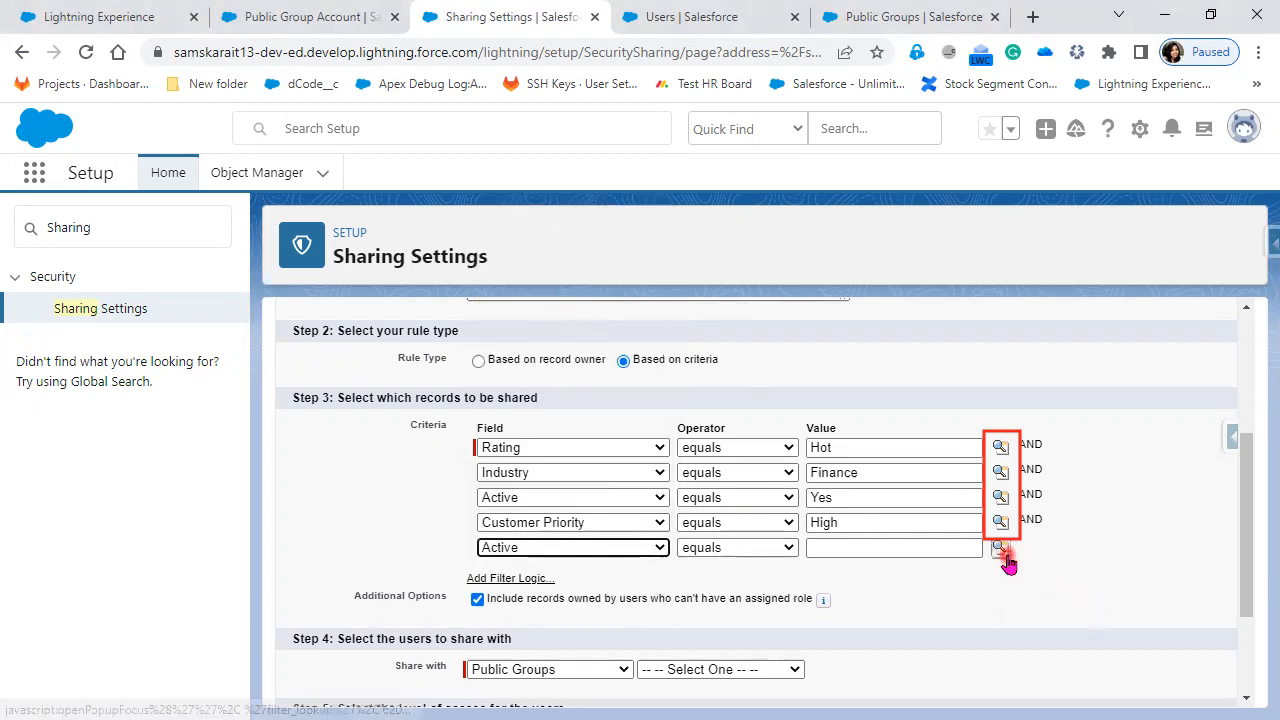
Step: Reset the fifth criterion's field and operator to --None--
{"action": "left_click", "coordinate": [655, 548]}
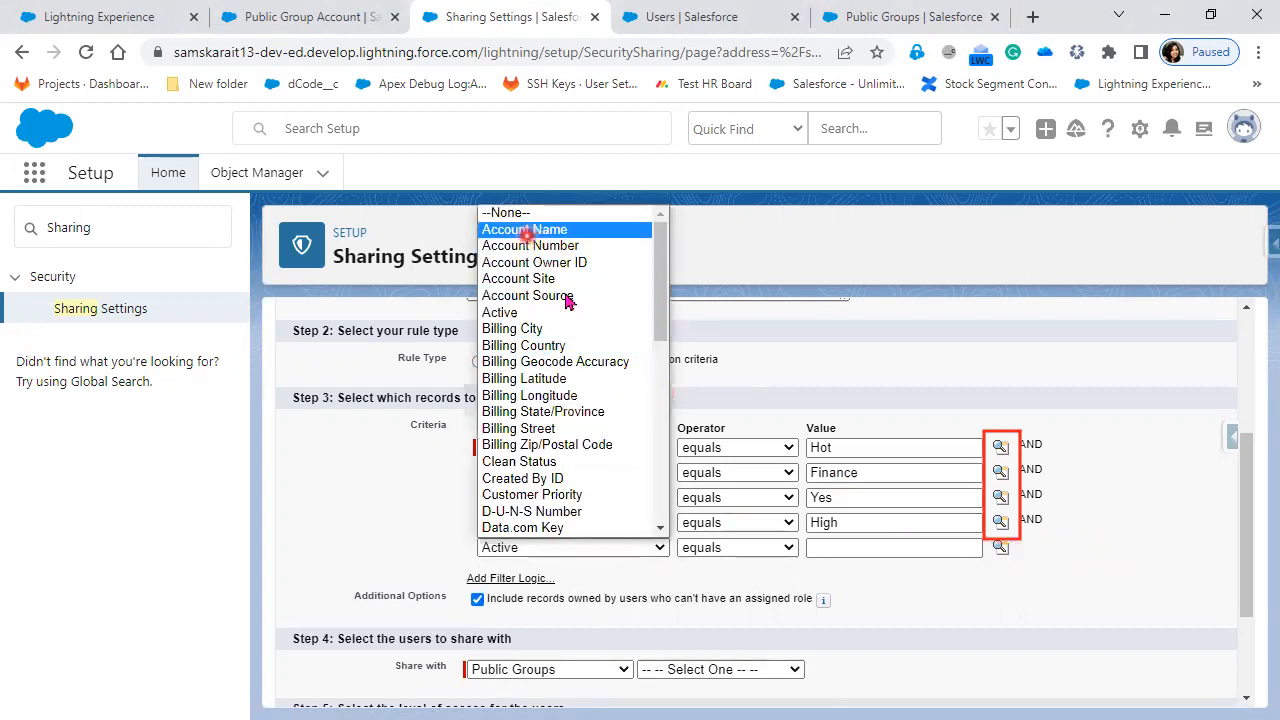
{"action": "left_click", "coordinate": [523, 213]}
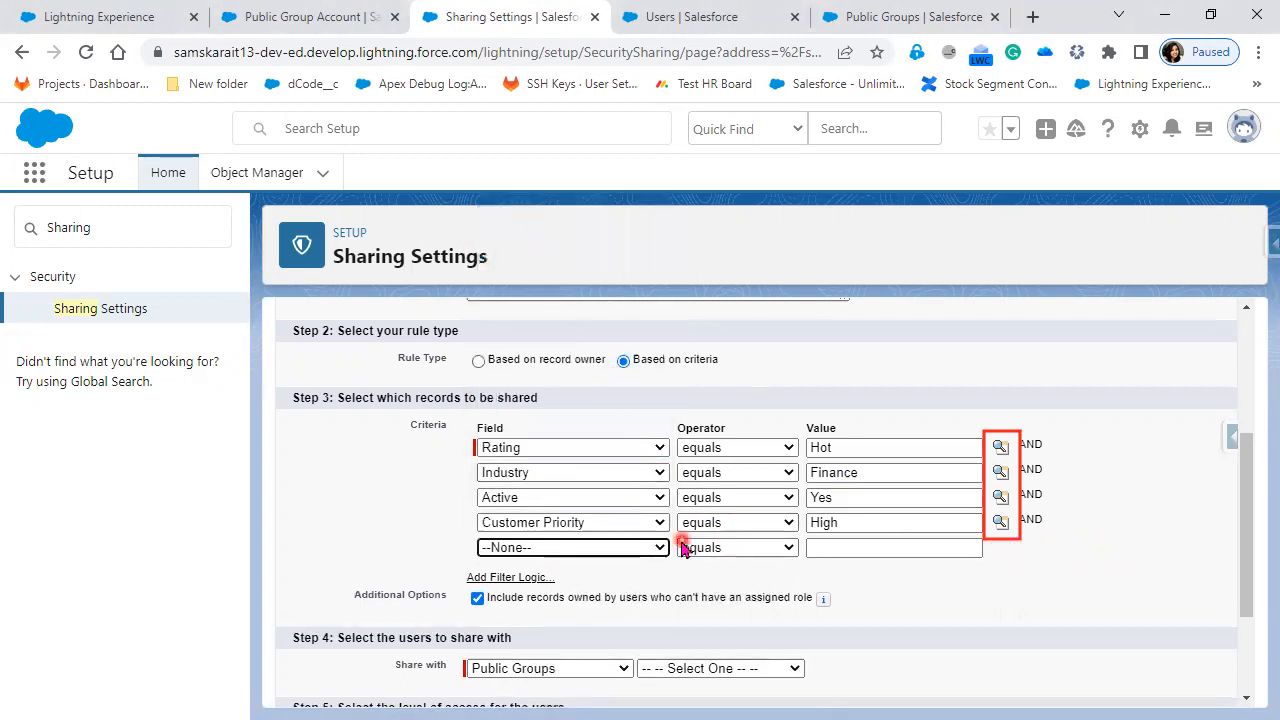
{"action": "left_click", "coordinate": [748, 548]}
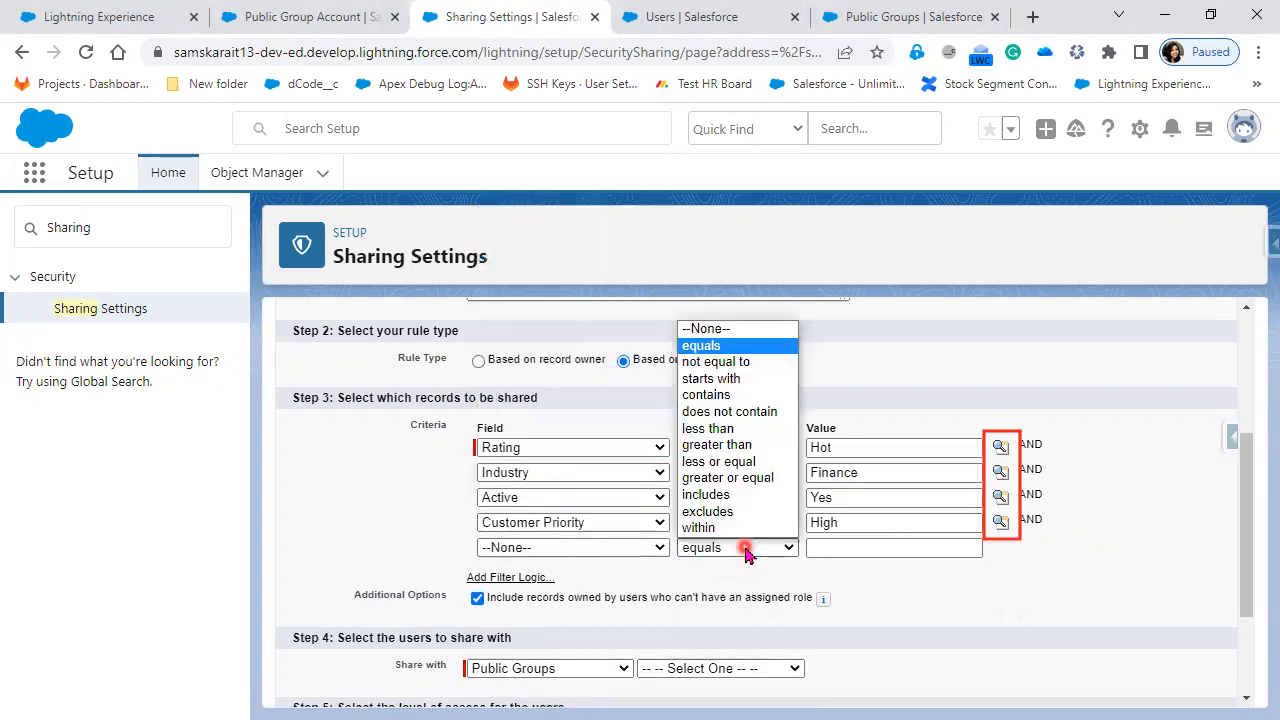
{"action": "left_click", "coordinate": [745, 328]}
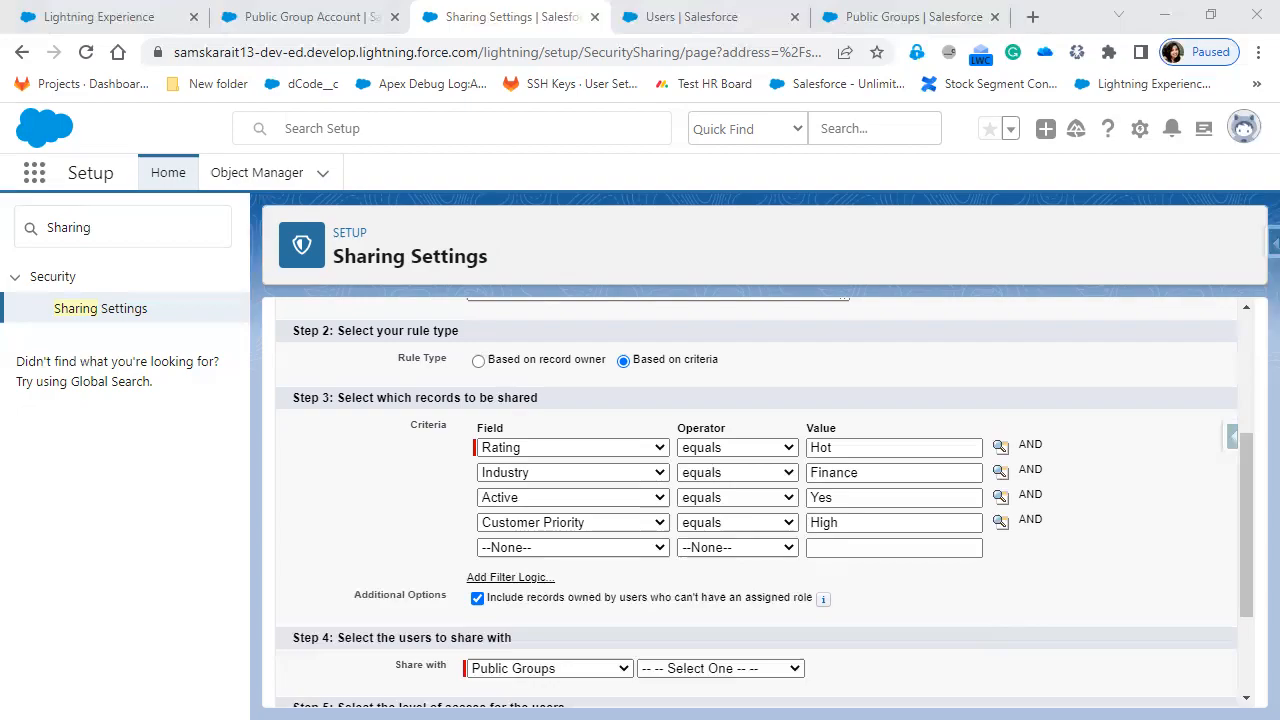
{"action": "key", "text": "alt+Tab"}
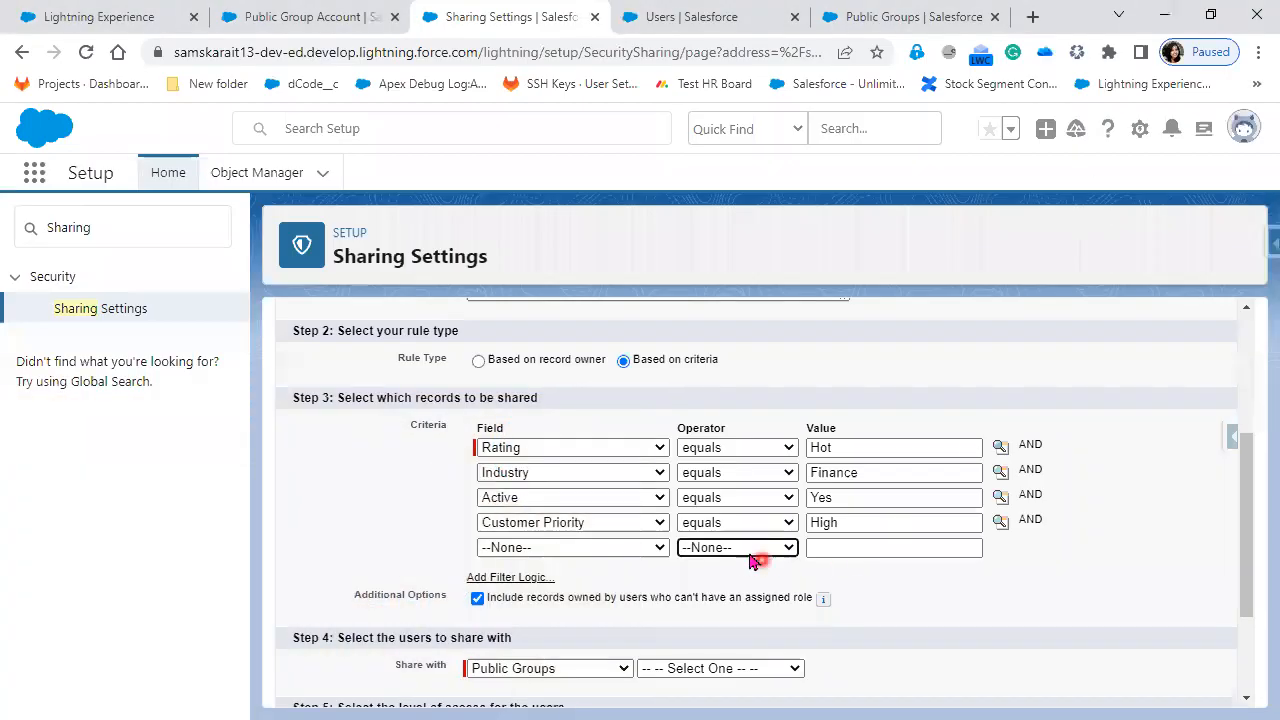
Step: Add filter logic to the criteria and change it to (1 OR 2) AND 3 AND 4
{"action": "left_click", "coordinate": [520, 577]}
{"action": "scroll", "coordinate": [766, 600], "scroll_direction": "down", "scroll_amount": 1}
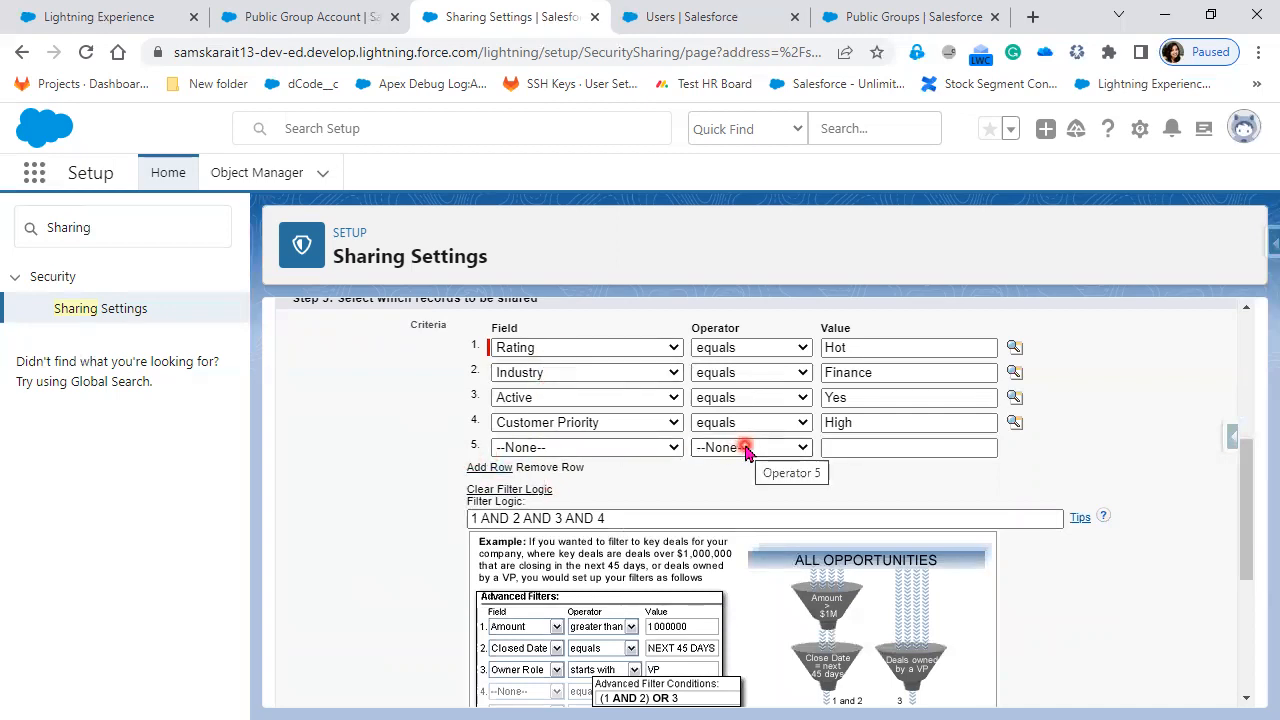
{"action": "left_click", "coordinate": [491, 519]}
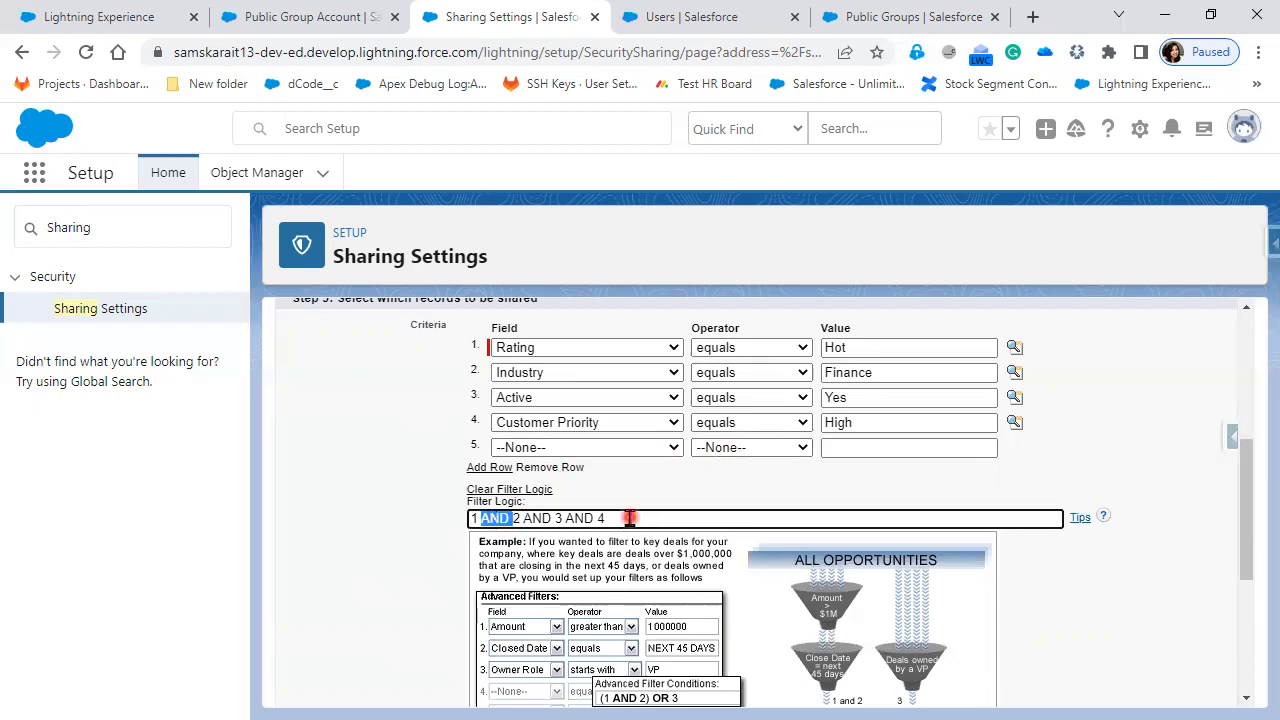
{"action": "type", "text": "OR "}
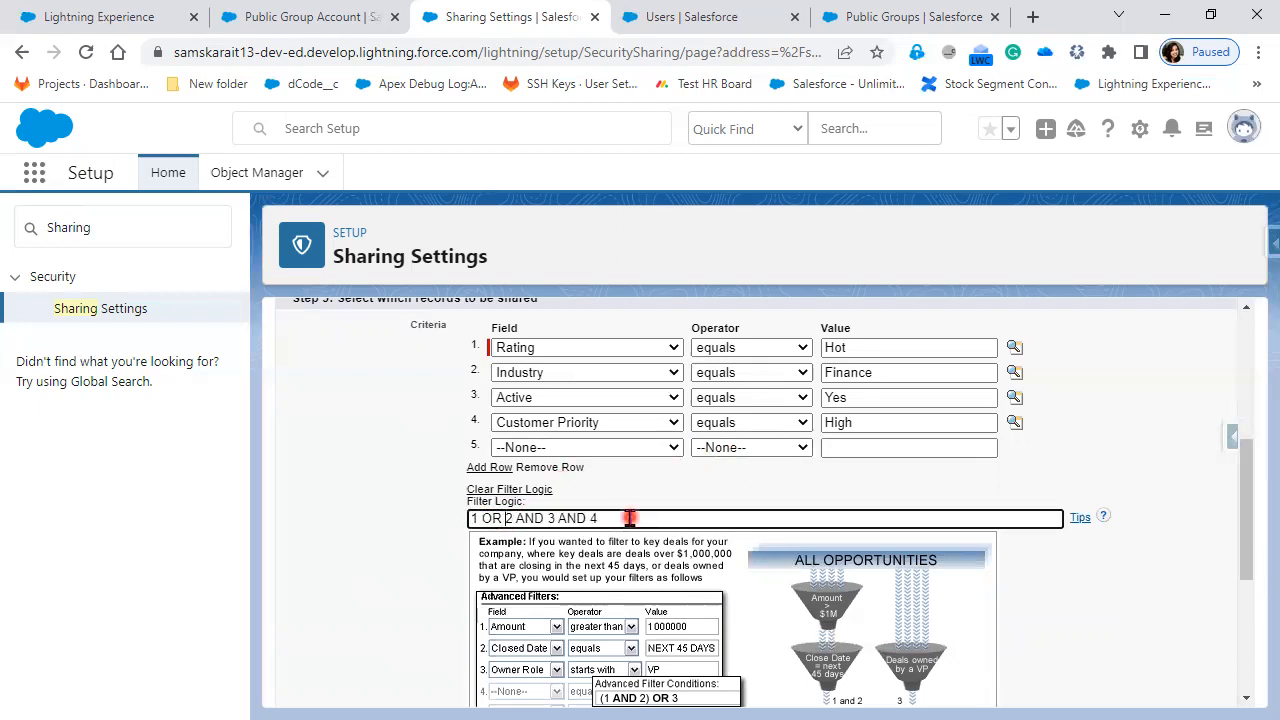
{"action": "type", "text": ")"}
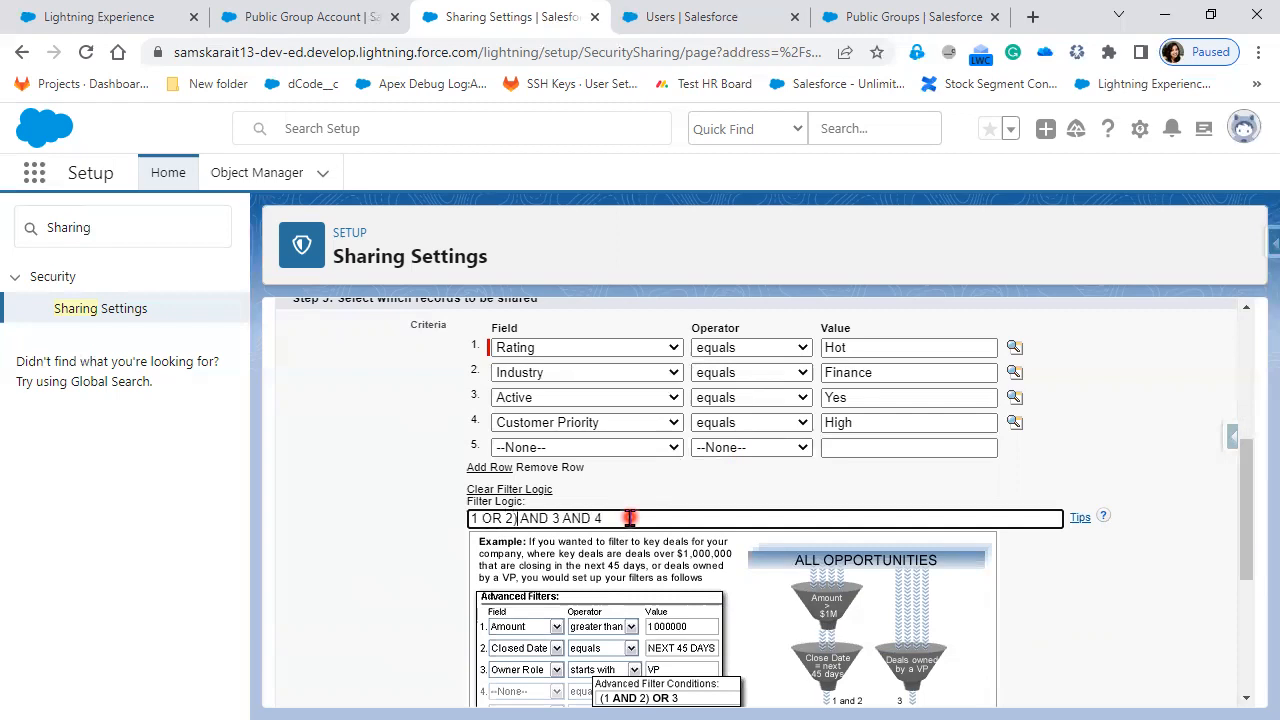
{"action": "type", "text": "("}
Step: Change the filter logic to 1 AND 2 AND 3 AND 4, and clear the filter logic
{"action": "left_click_drag", "start_coordinate": [520, 518], "coordinate": [395, 520]}
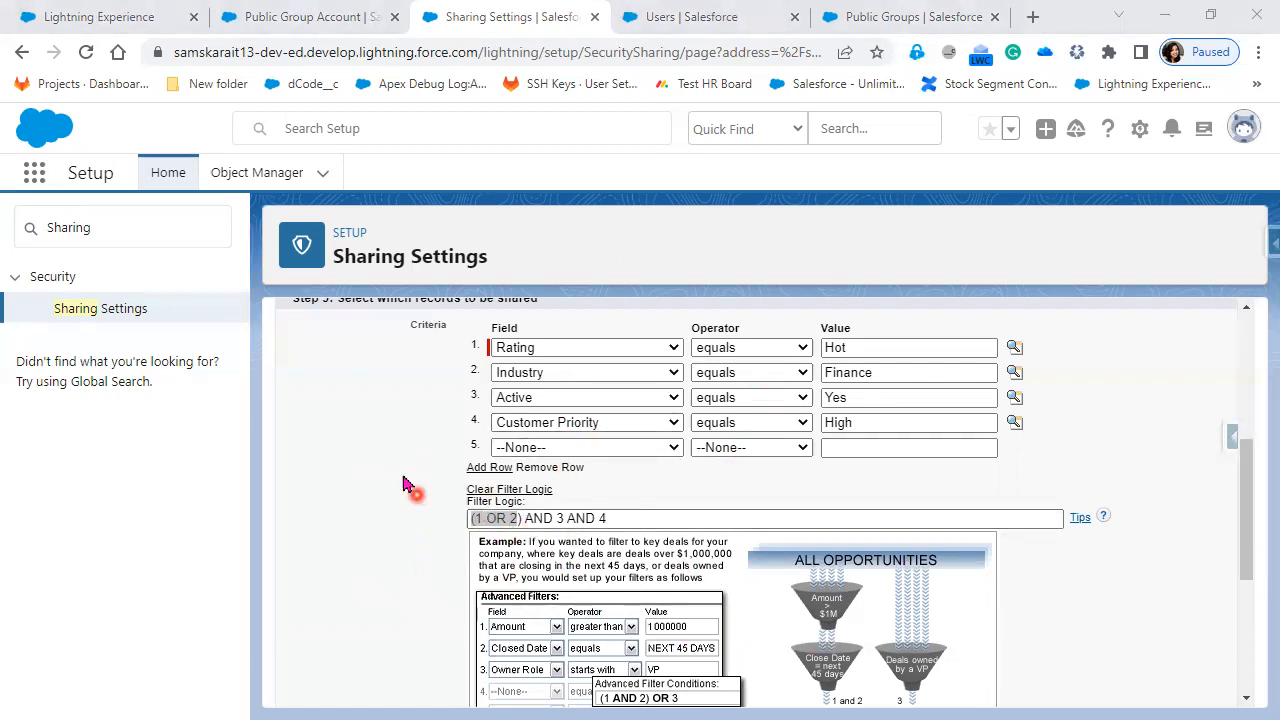
{"action": "left_click", "coordinate": [485, 516]}
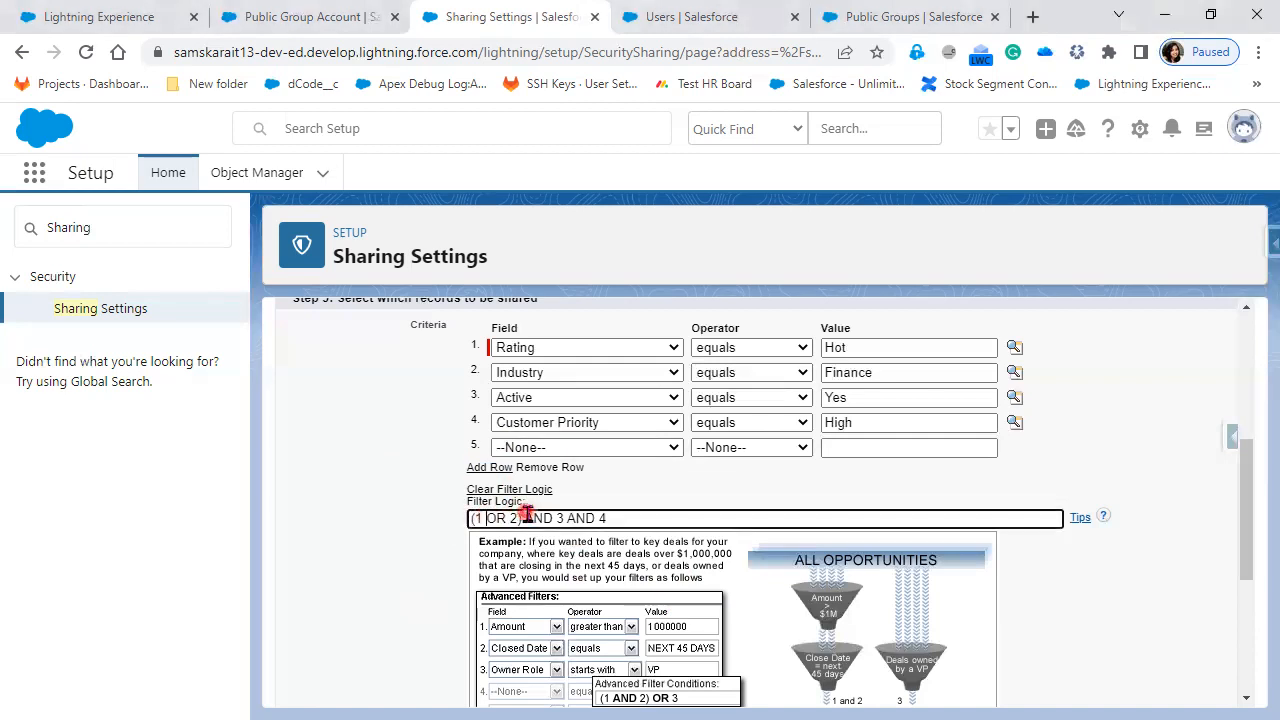
{"action": "key", "text": "BackSpace"}
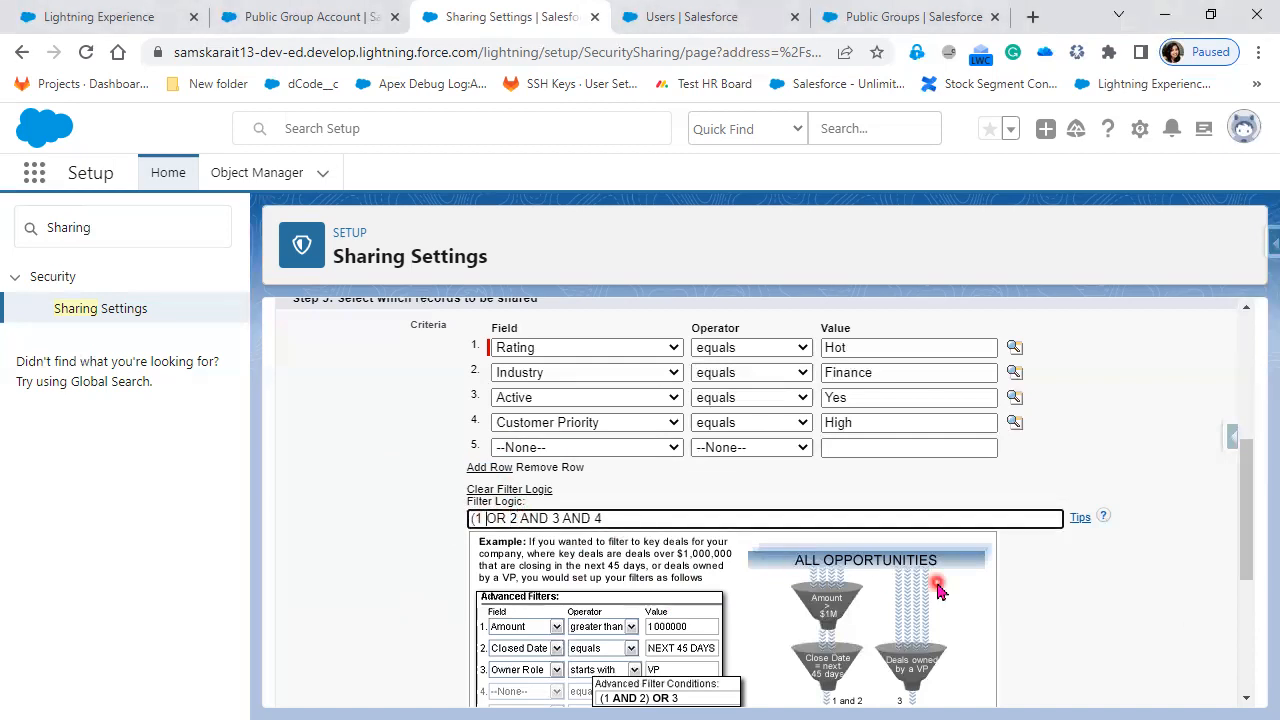
{"action": "key", "text": "Delete"}
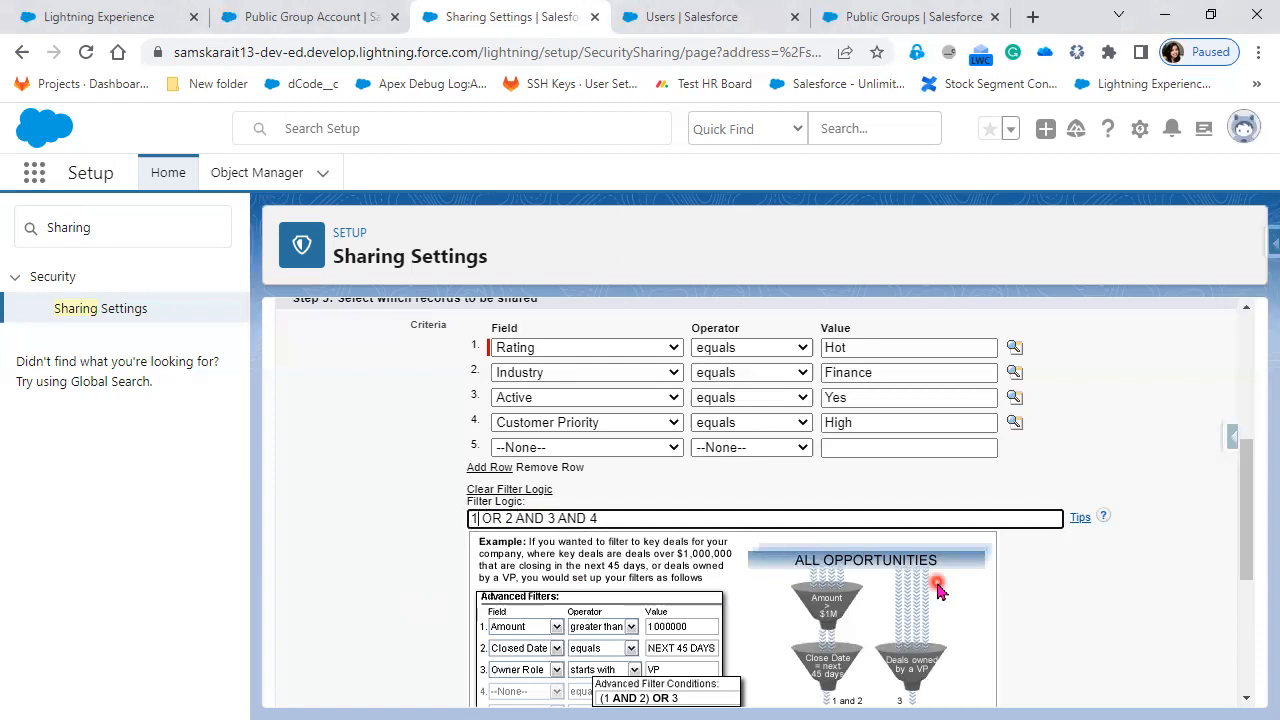
{"action": "key", "text": "BackSpace"}
{"action": "key", "text": "BackSpace"}
{"action": "type", "text": "AND"}
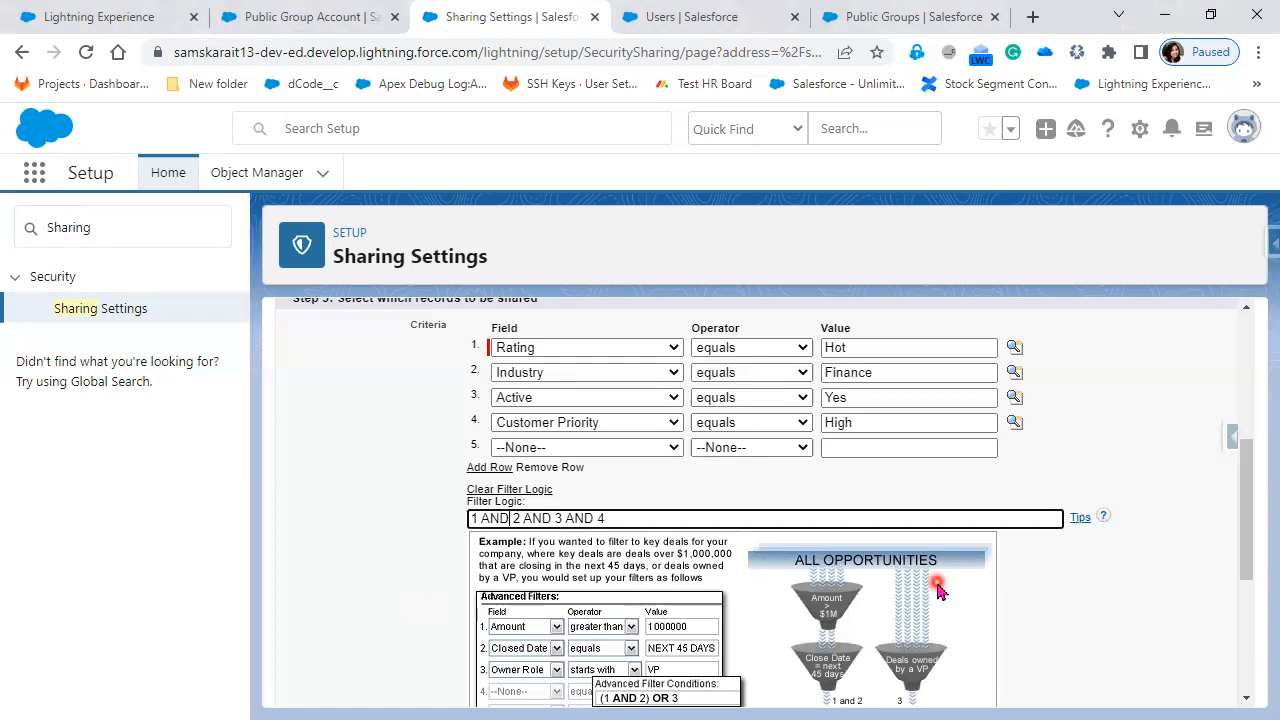
{"action": "left_click", "coordinate": [537, 494]}
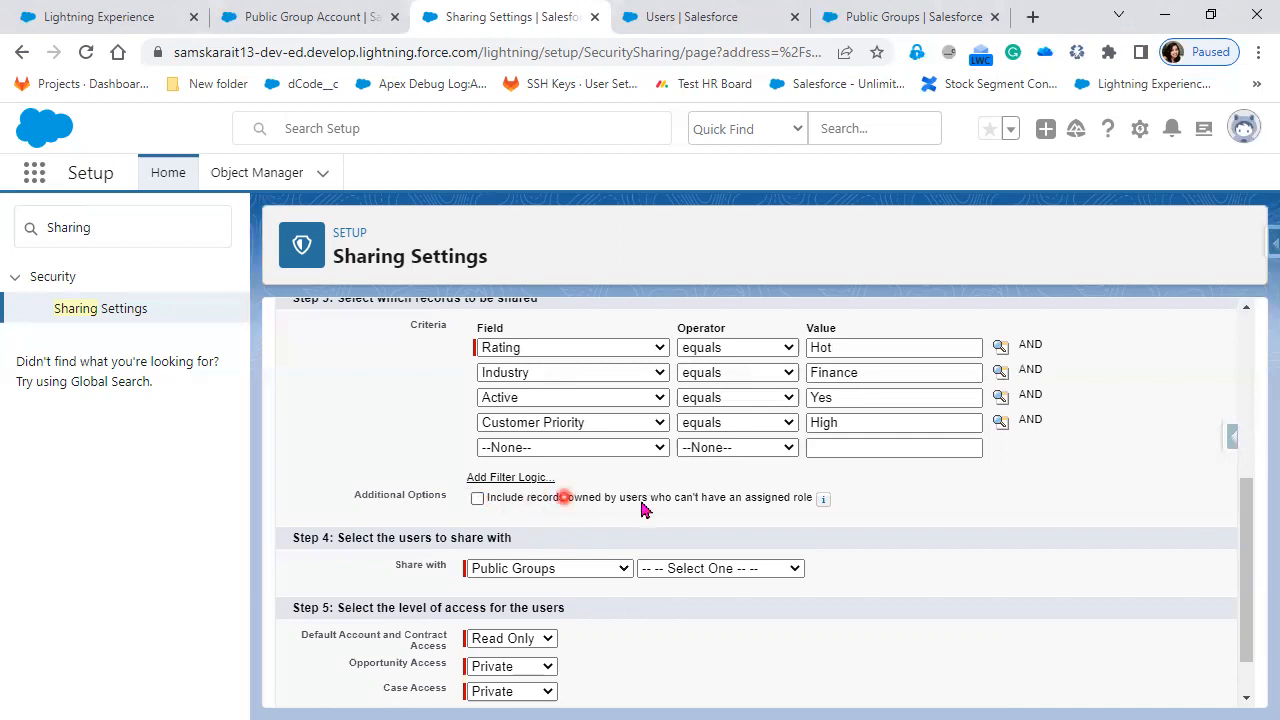
Step: Define the fifth sharing criterion as Account Number equals Infosys
{"action": "scroll", "coordinate": [686, 581], "scroll_direction": "up", "scroll_amount": 2}
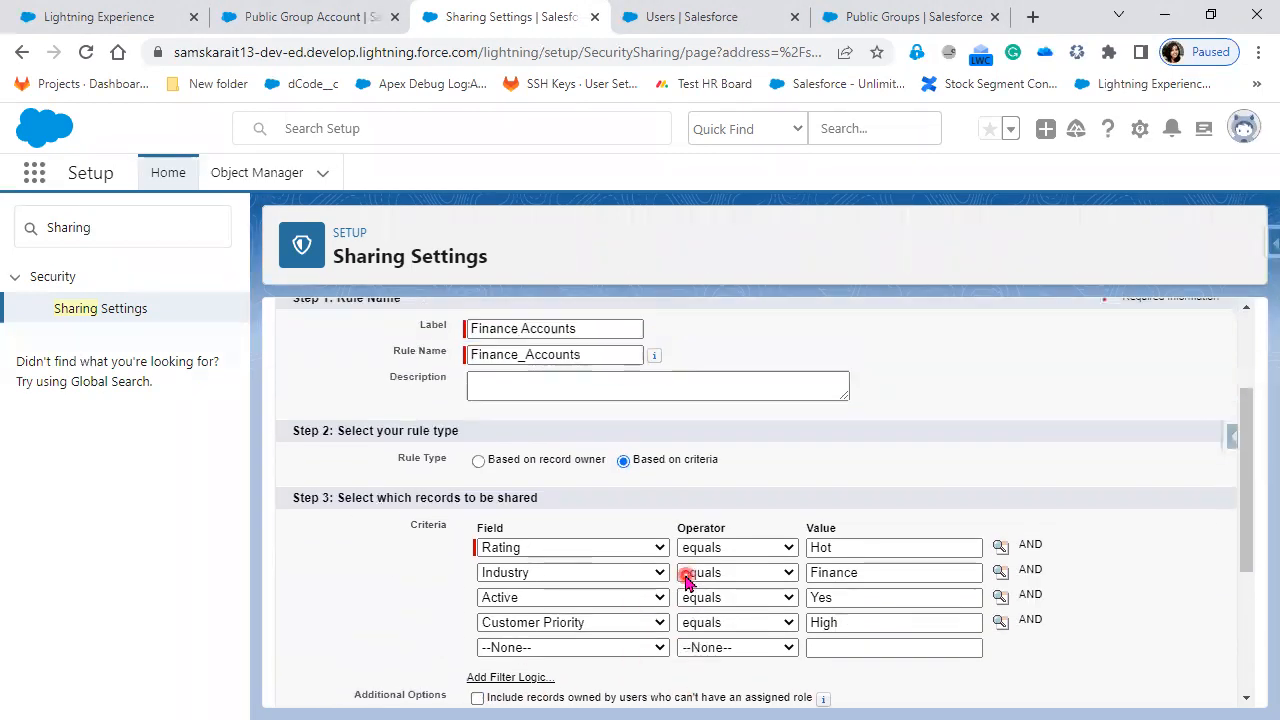
{"action": "scroll", "coordinate": [686, 581], "scroll_direction": "down", "scroll_amount": 2}
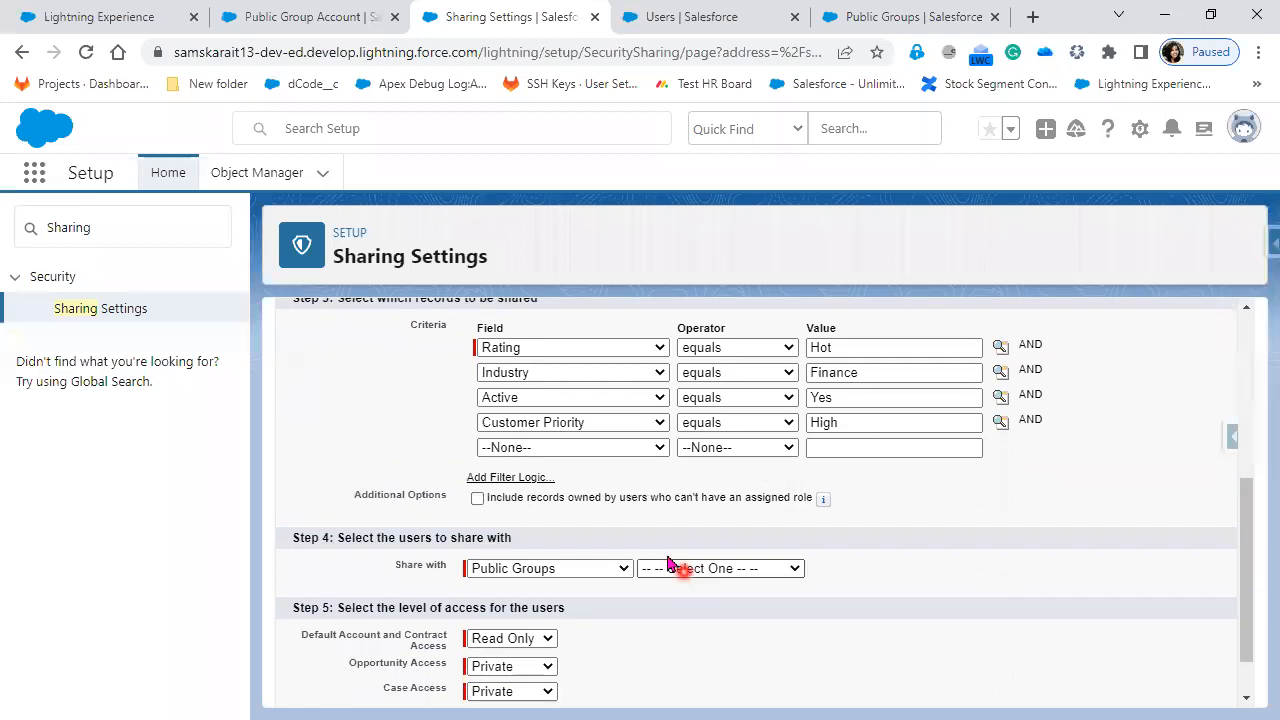
{"action": "left_click", "coordinate": [613, 452]}
{"action": "left_click", "coordinate": [556, 132]}
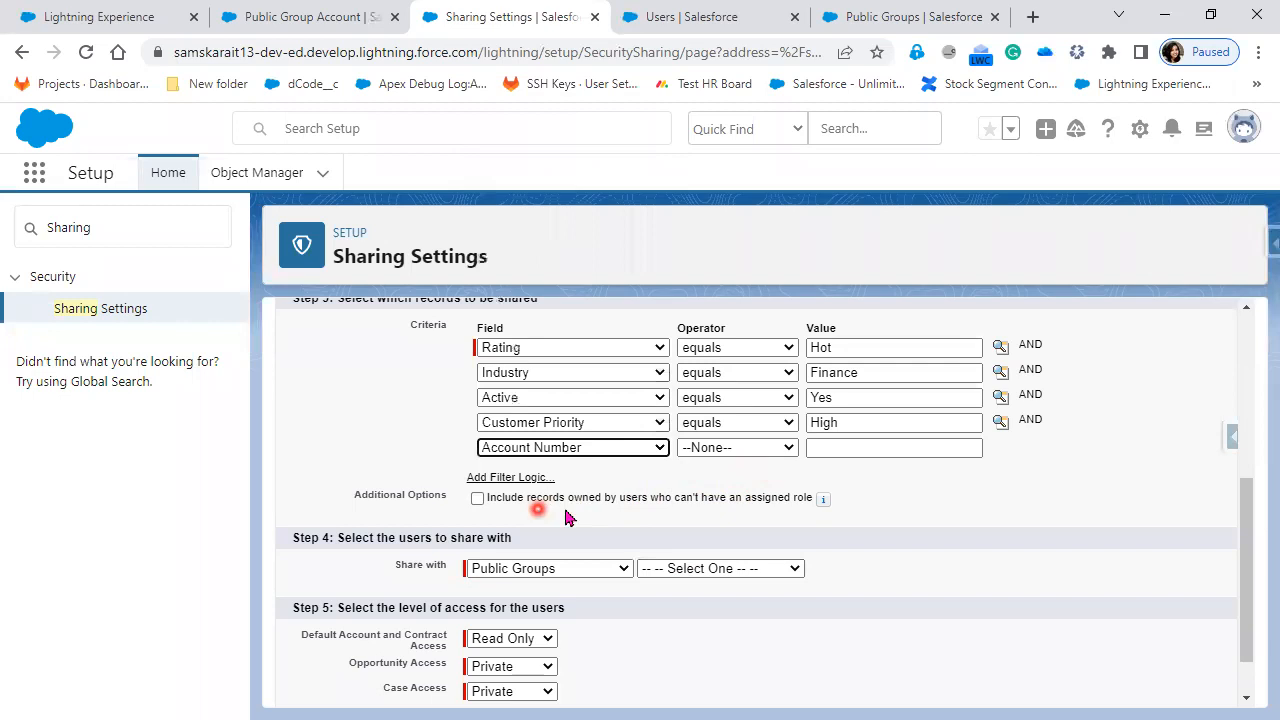
{"action": "left_click", "coordinate": [722, 452]}
{"action": "left_click", "coordinate": [705, 478]}
{"action": "left_click", "coordinate": [899, 450]}
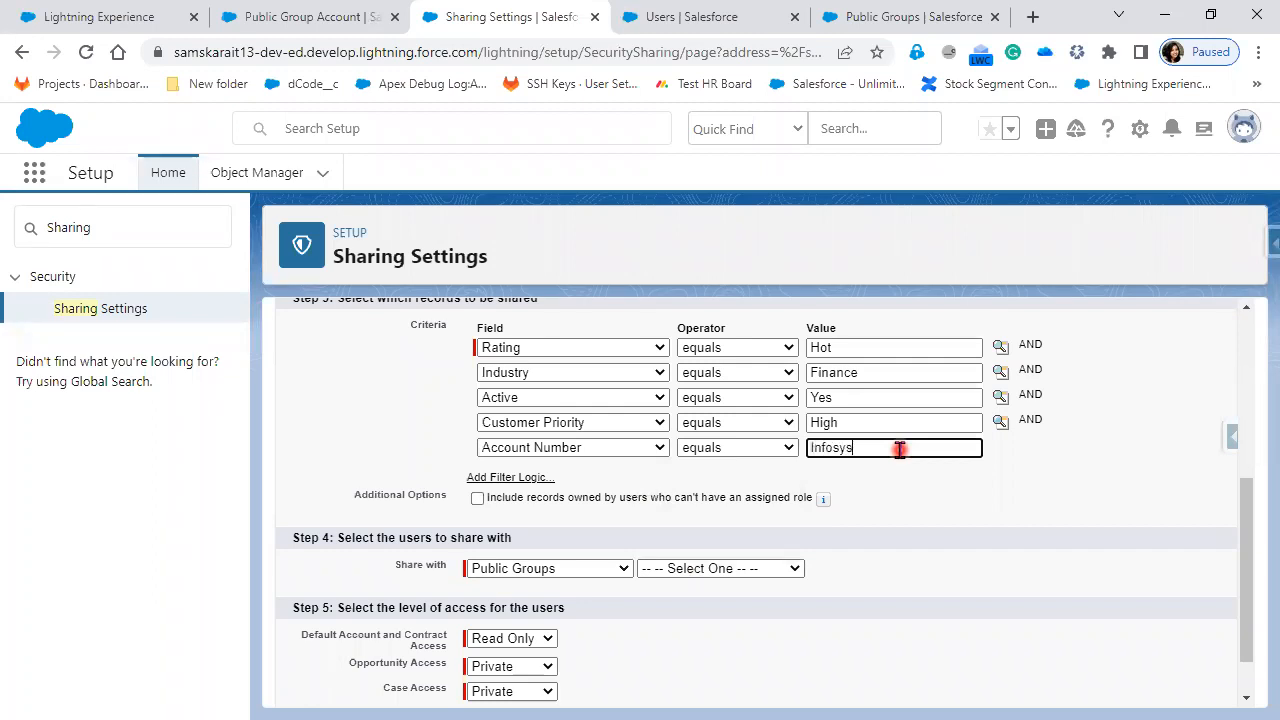
{"action": "type", "text": "Infosysy"}
{"action": "left_click", "coordinate": [933, 487]}
{"action": "scroll", "coordinate": [854, 623], "scroll_direction": "up", "scroll_amount": 1}
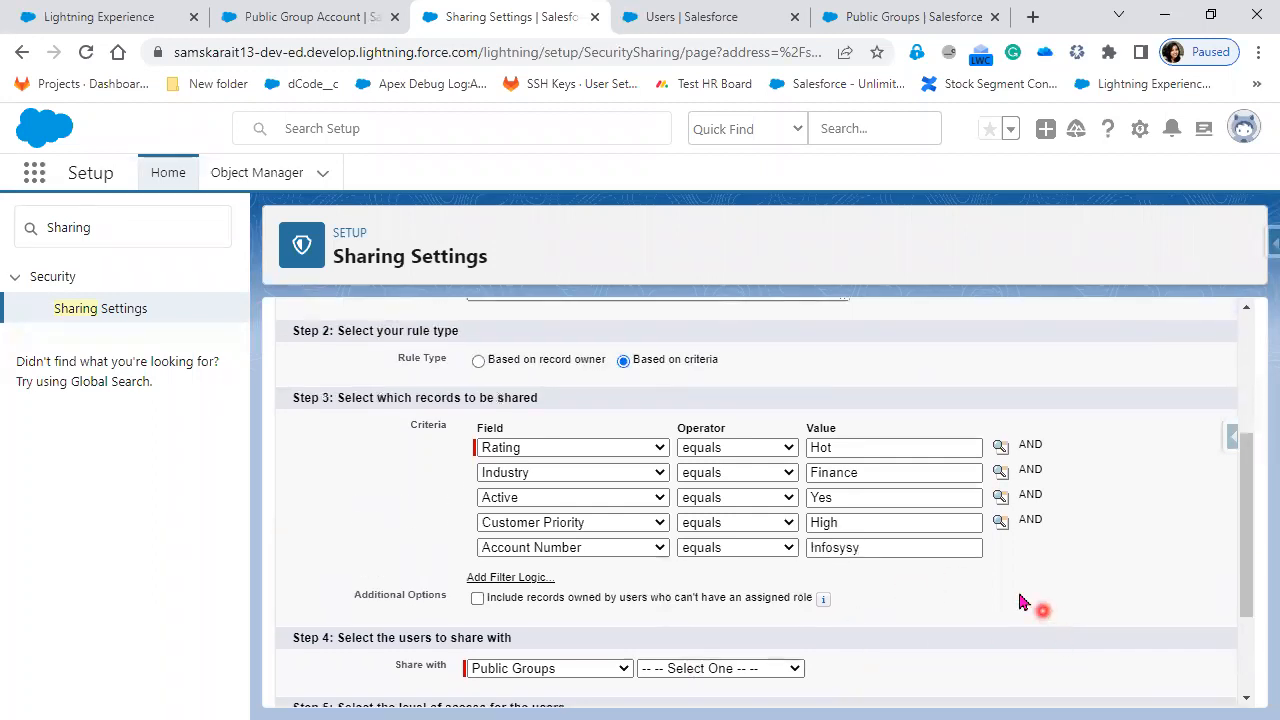
{"action": "left_click", "coordinate": [923, 544]}
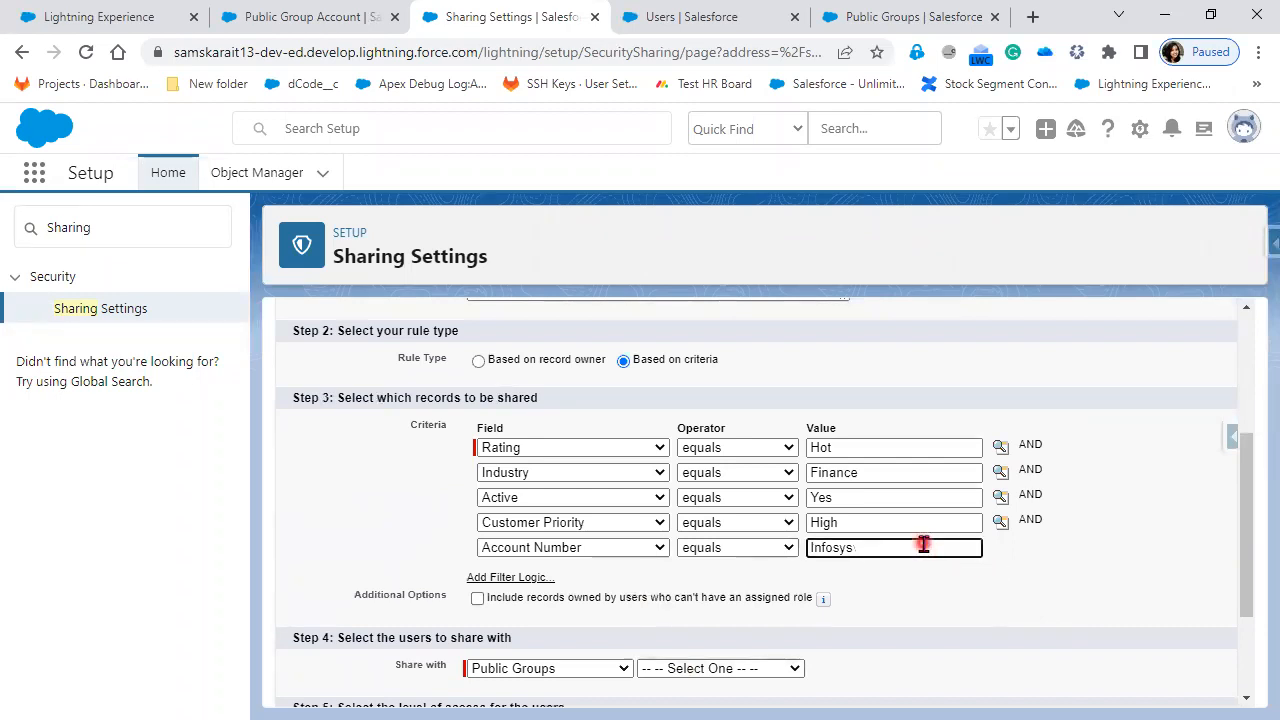
{"action": "key", "text": "Tab"}
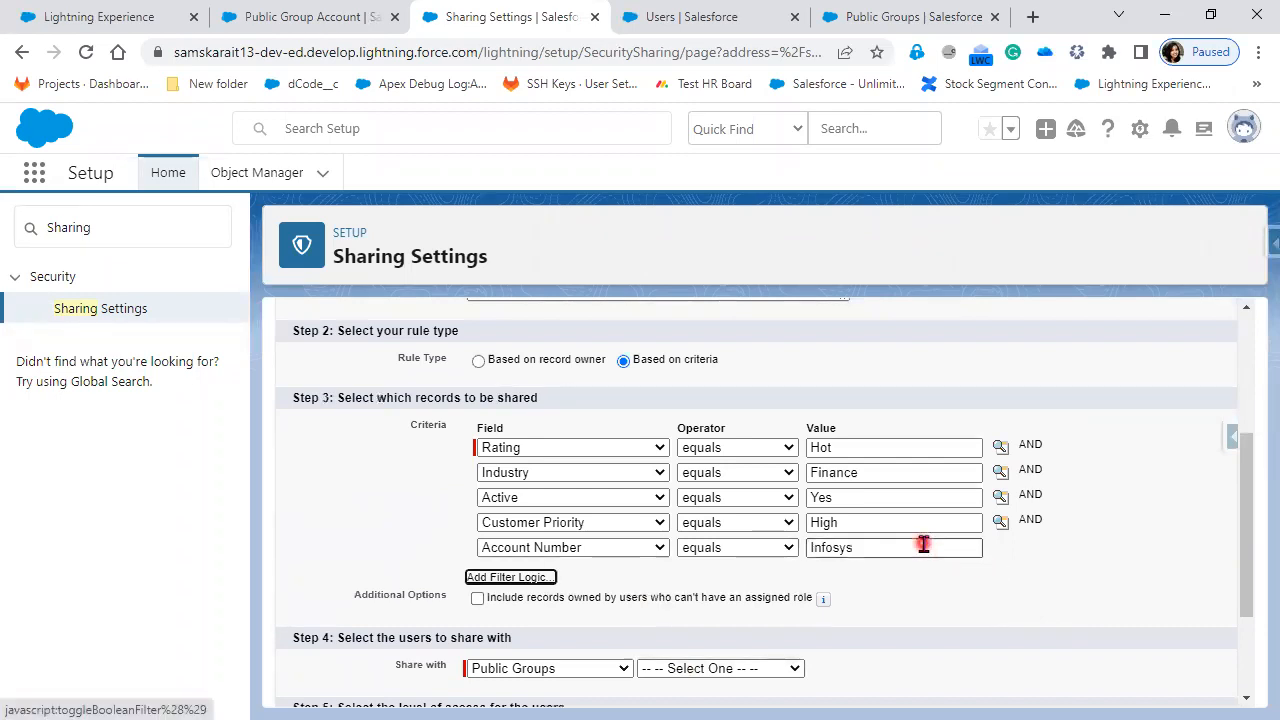
Step: Add filter logic to the criteria and deselect including records owned by users who can't have an assigned role, checking that option's help text
{"action": "left_click", "coordinate": [508, 580]}
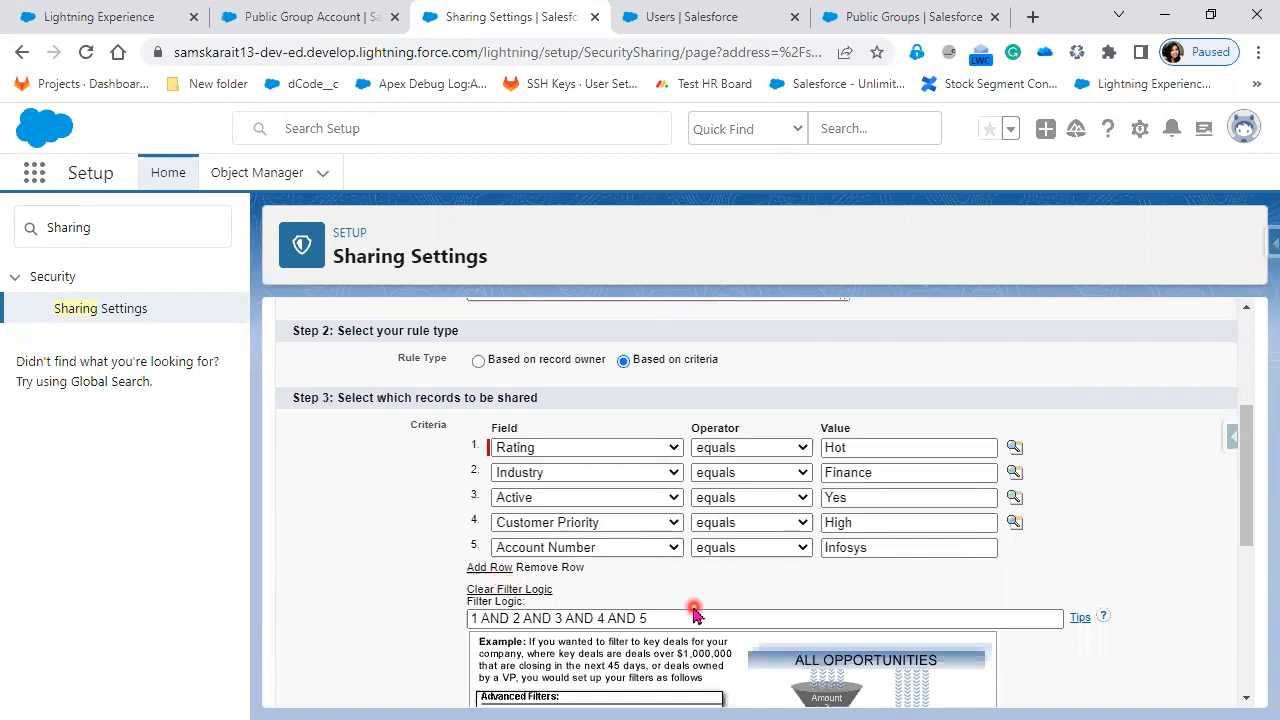
{"action": "scroll", "coordinate": [695, 612], "scroll_direction": "down", "scroll_amount": 2}
{"action": "scroll", "coordinate": [695, 612], "scroll_direction": "down", "scroll_amount": 3}
{"action": "scroll", "coordinate": [695, 612], "scroll_direction": "up", "scroll_amount": 5}
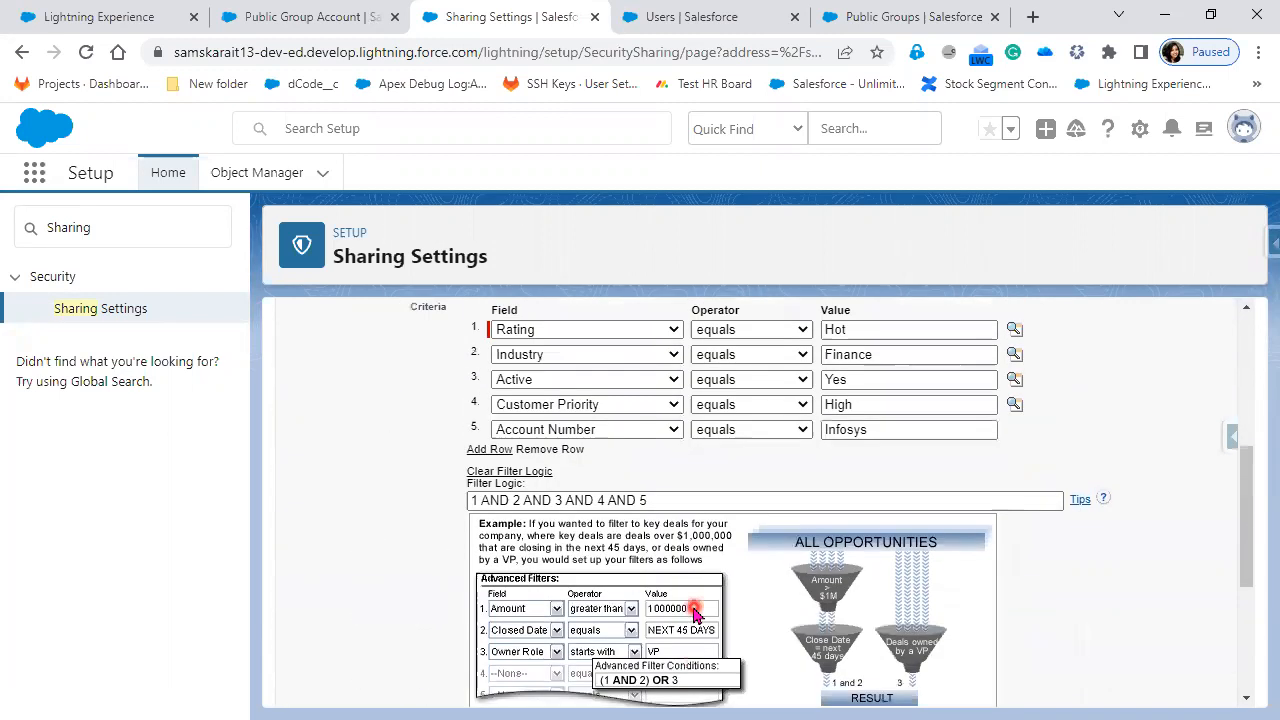
{"action": "scroll", "coordinate": [695, 612], "scroll_direction": "down", "scroll_amount": 1}
{"action": "scroll", "coordinate": [695, 612], "scroll_direction": "down", "scroll_amount": 3}
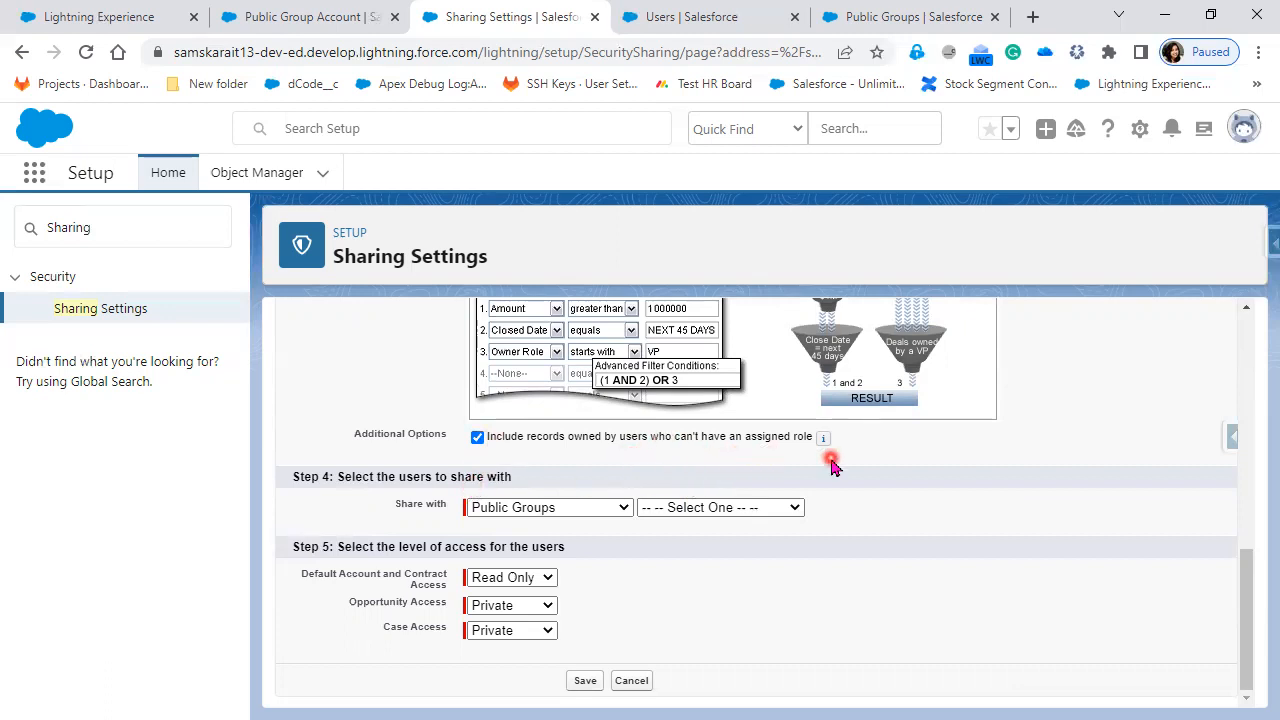
{"action": "left_click", "coordinate": [480, 439]}
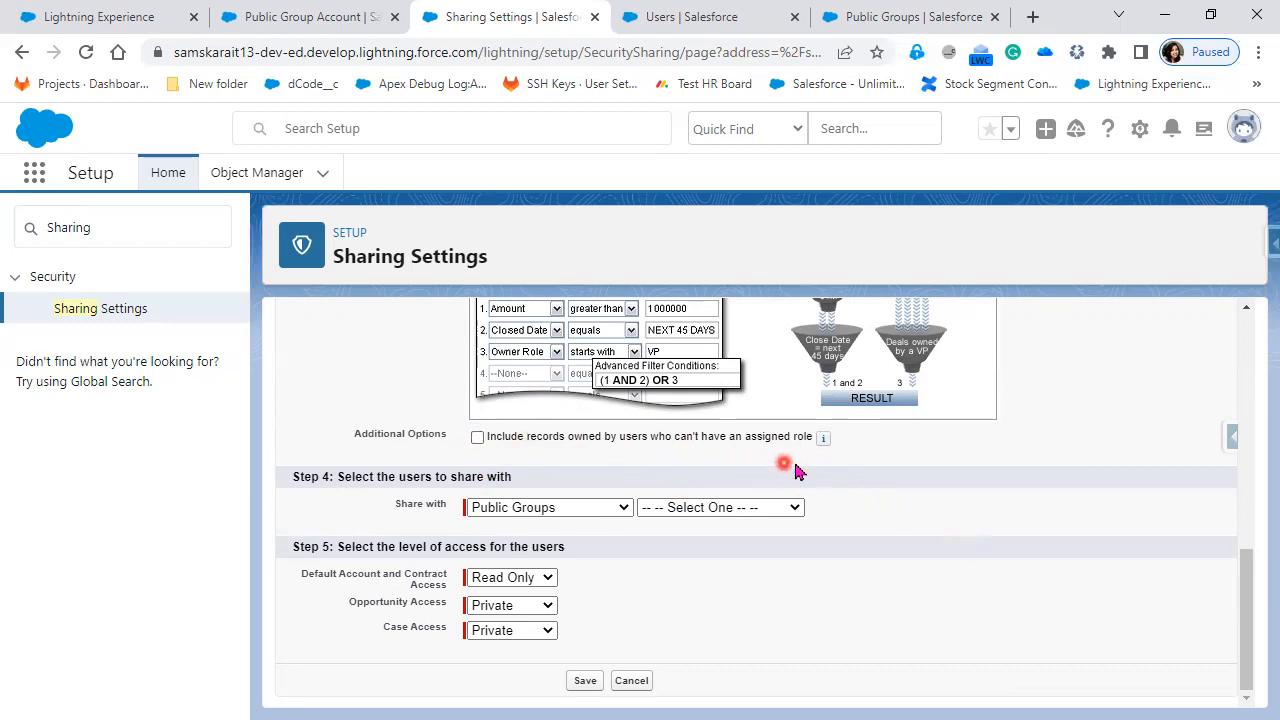
{"action": "mouse_move", "coordinate": [827, 446]}
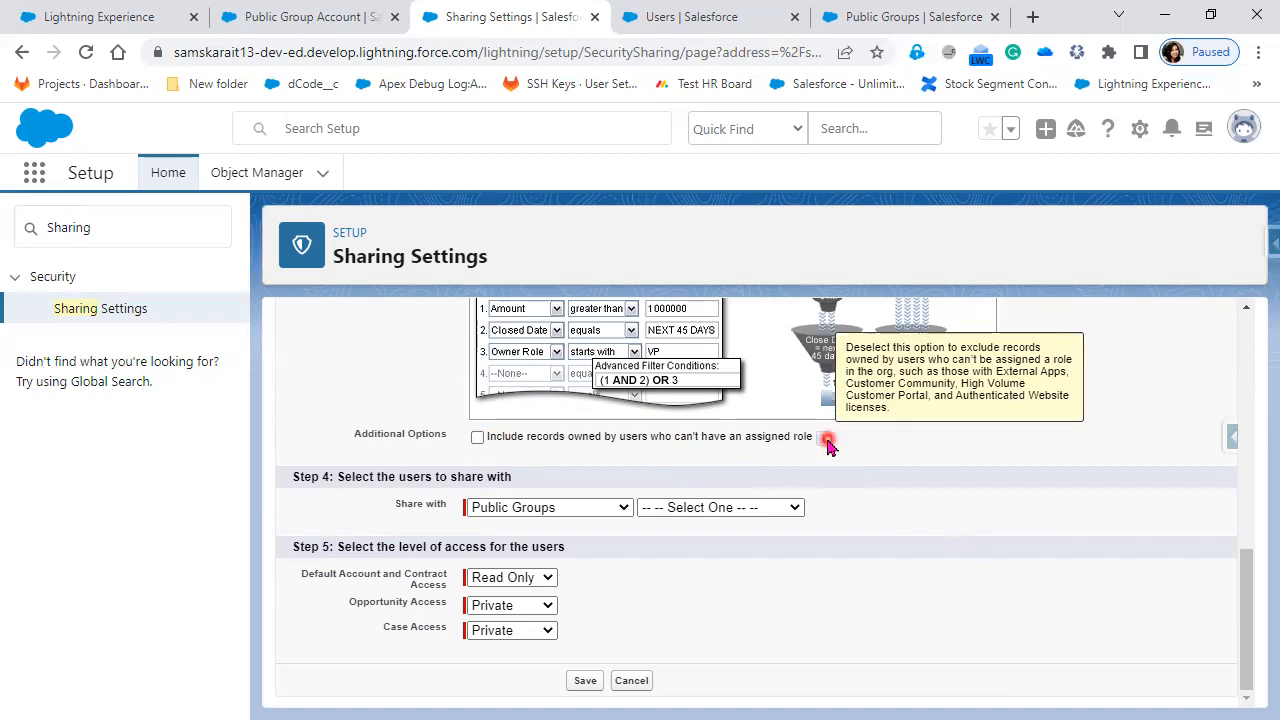
Step: Clear the filter logic and add it back to the five criteria
{"action": "scroll", "coordinate": [921, 594], "scroll_direction": "up", "scroll_amount": 3}
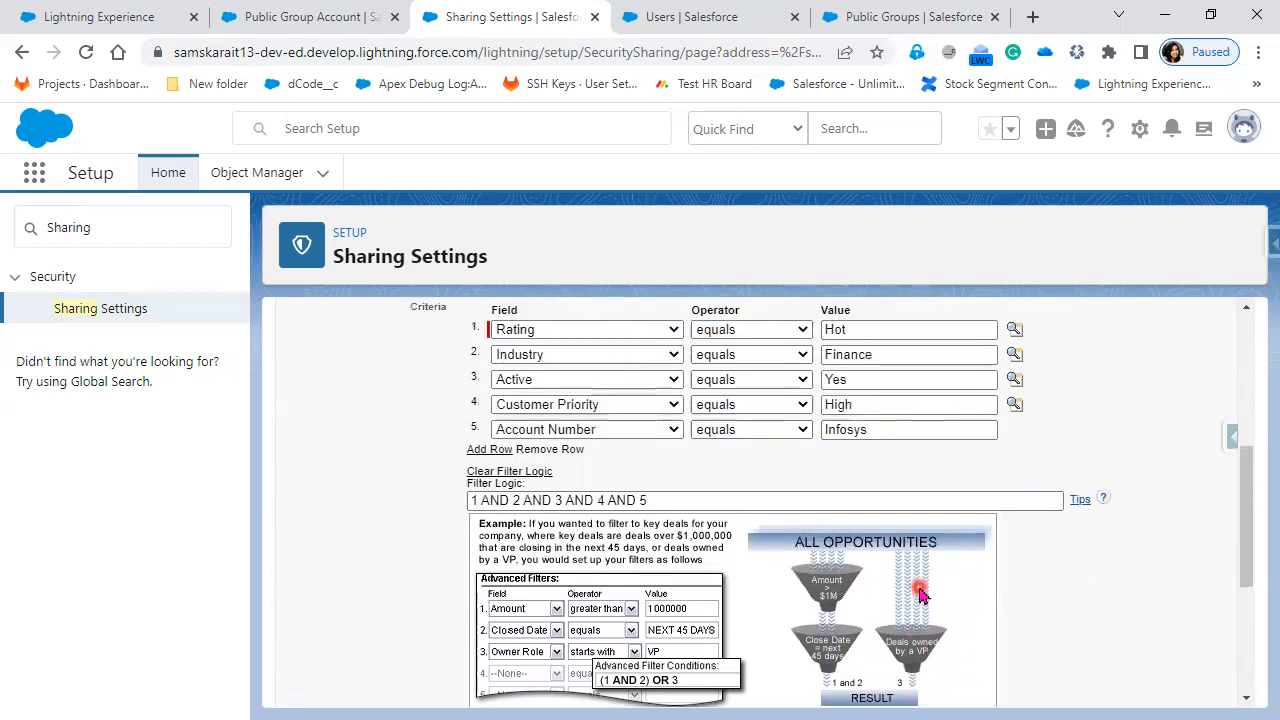
{"action": "scroll", "coordinate": [843, 600], "scroll_direction": "up", "scroll_amount": 1}
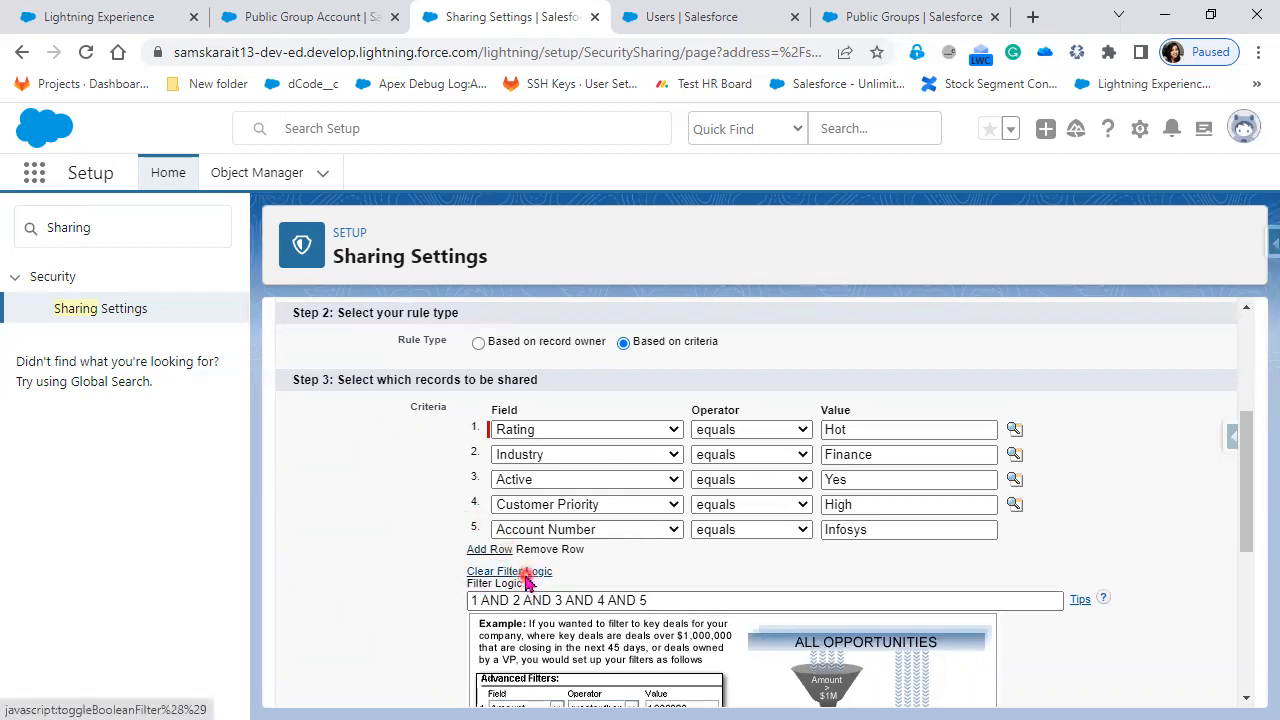
{"action": "left_click", "coordinate": [523, 571]}
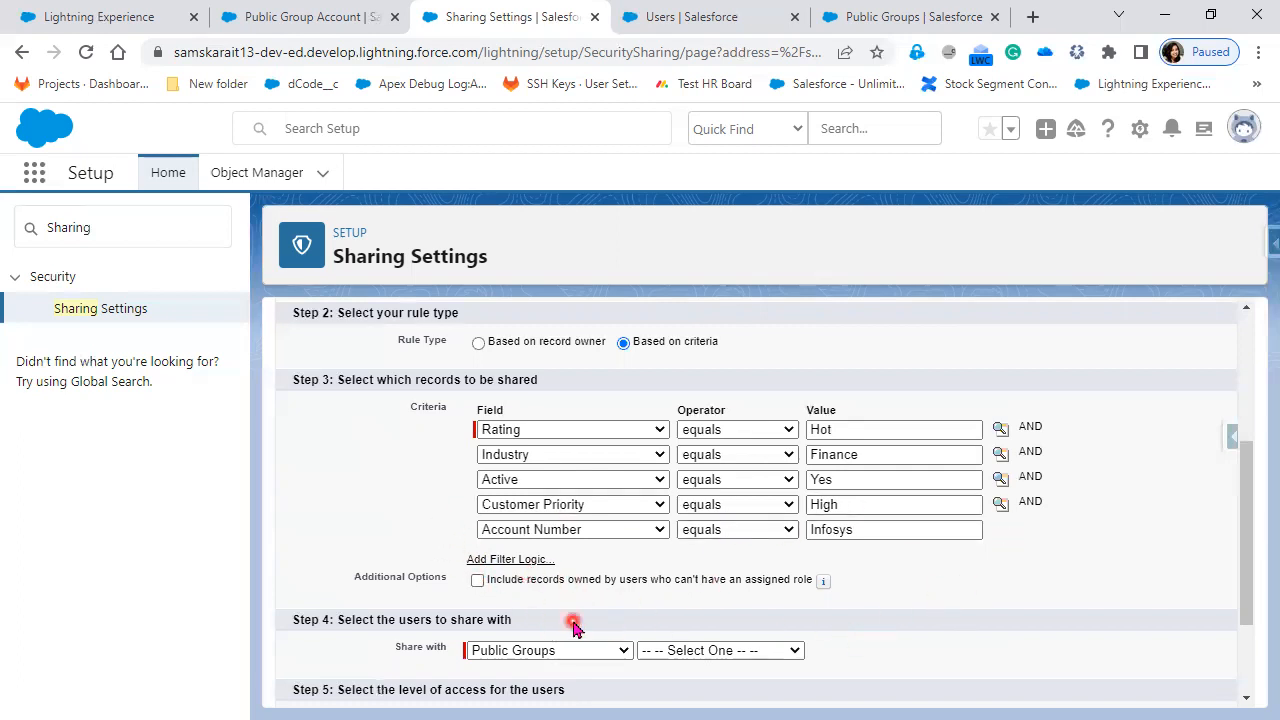
{"action": "left_click", "coordinate": [511, 560]}
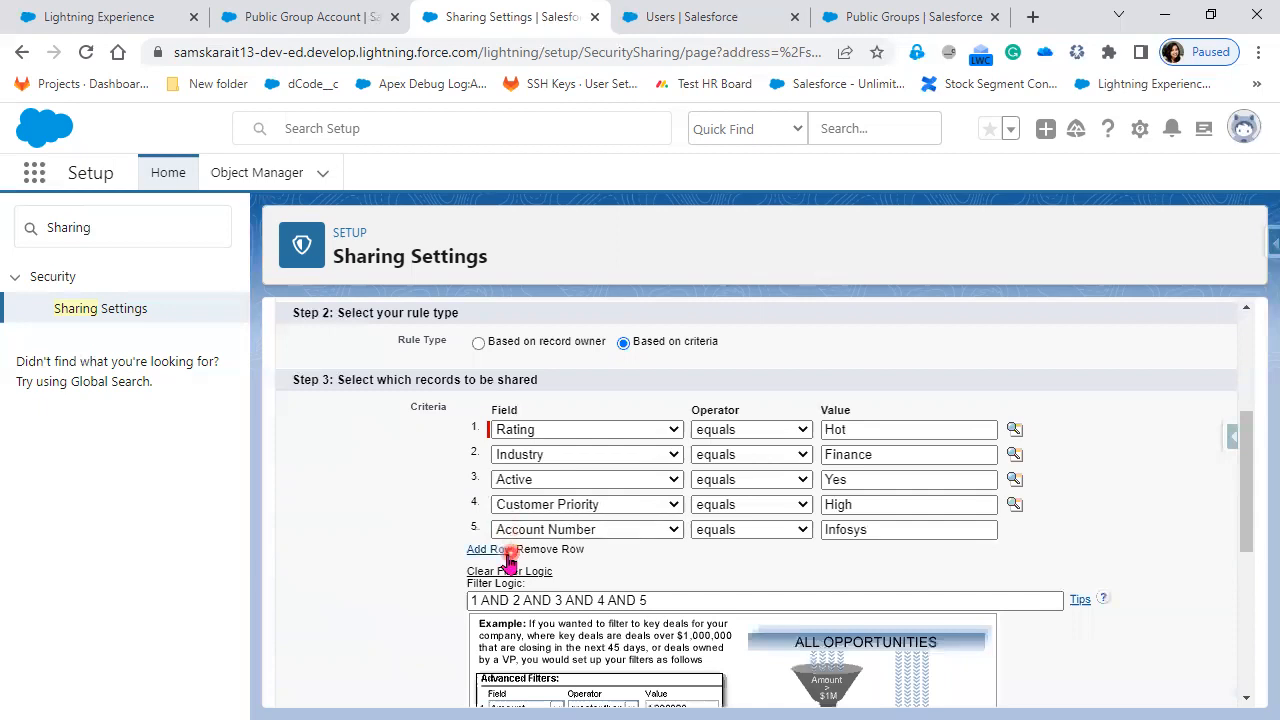
Step: Add empty criteria rows below the fifth criterion until the list reaches row 25
{"action": "left_click", "coordinate": [489, 550]}
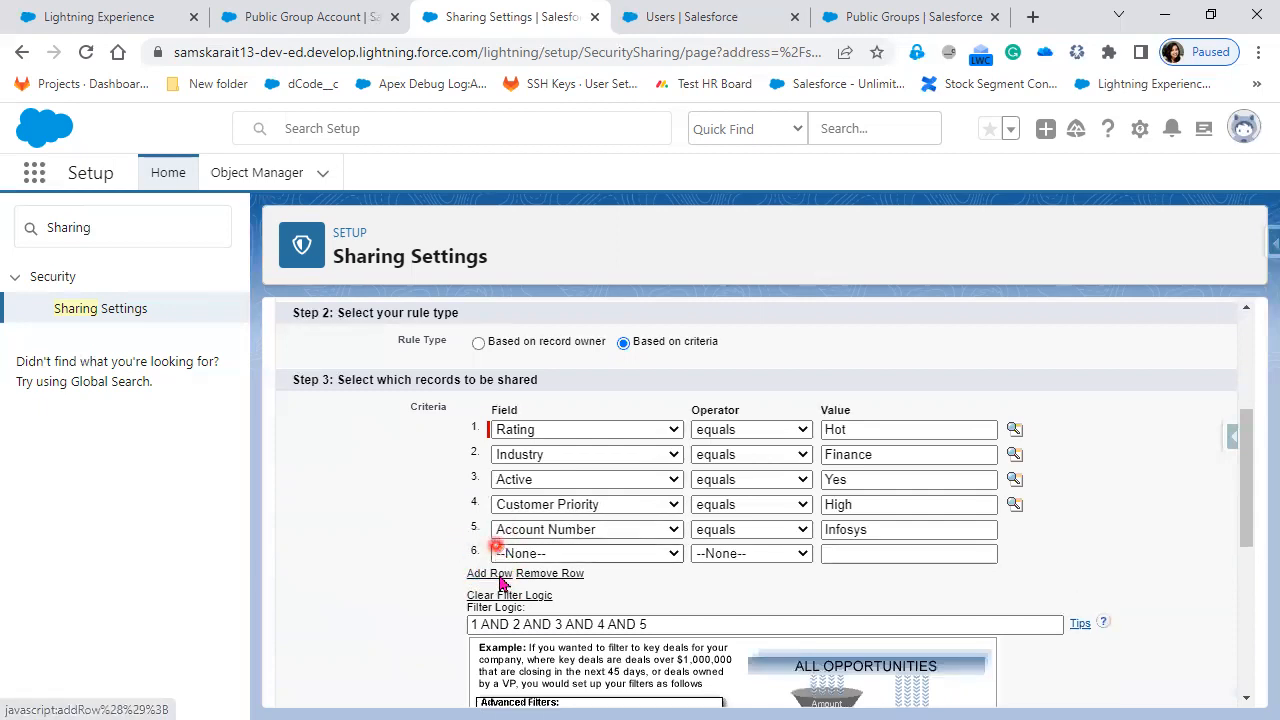
{"action": "left_click", "coordinate": [492, 574]}
{"action": "left_click", "coordinate": [490, 598]}
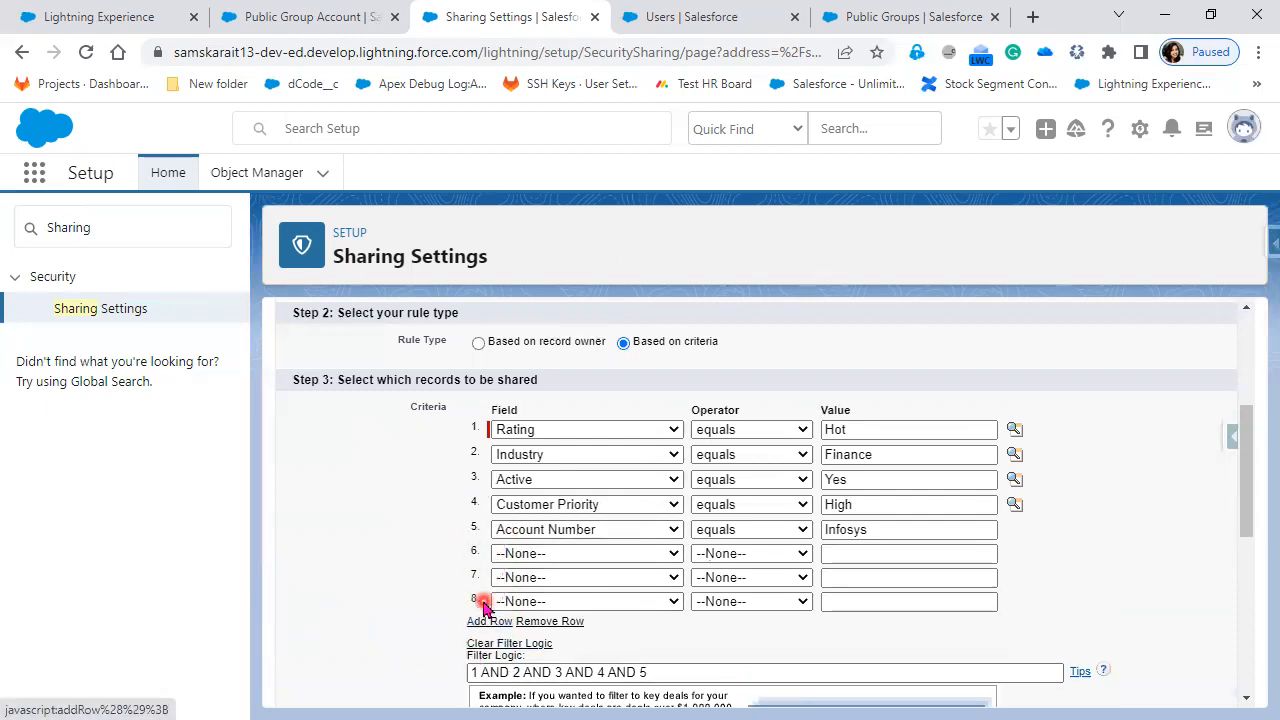
{"action": "left_click", "coordinate": [503, 624]}
{"action": "left_click", "coordinate": [503, 627]}
{"action": "left_click", "coordinate": [490, 645]}
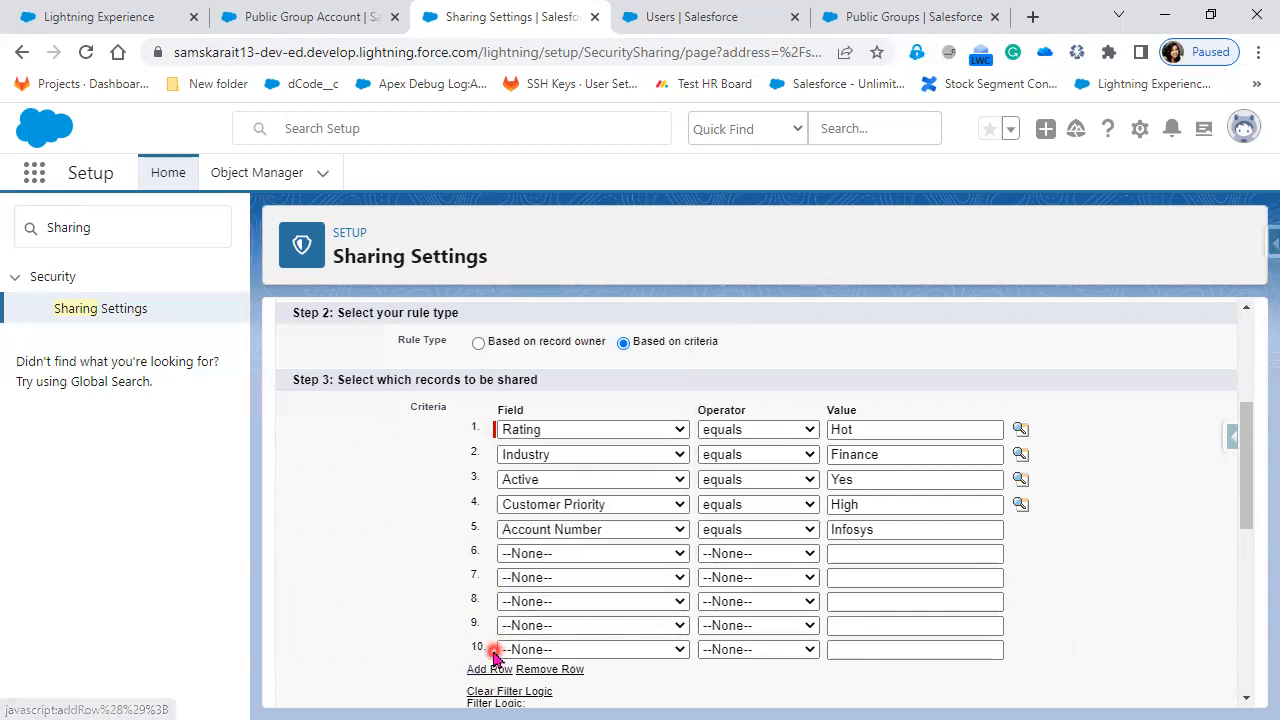
{"action": "left_click", "coordinate": [486, 672]}
{"action": "scroll", "coordinate": [891, 663], "scroll_direction": "down", "scroll_amount": 2}
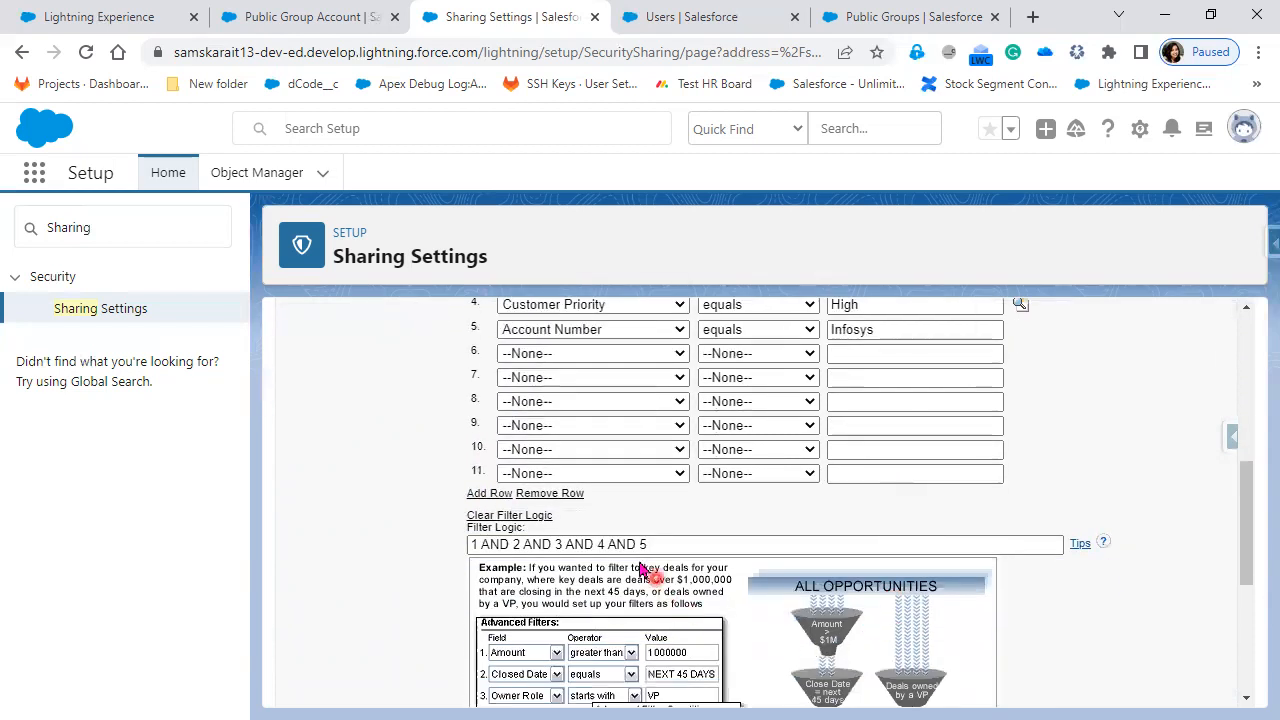
{"action": "left_click", "coordinate": [490, 492]}
{"action": "left_click", "coordinate": [488, 517]}
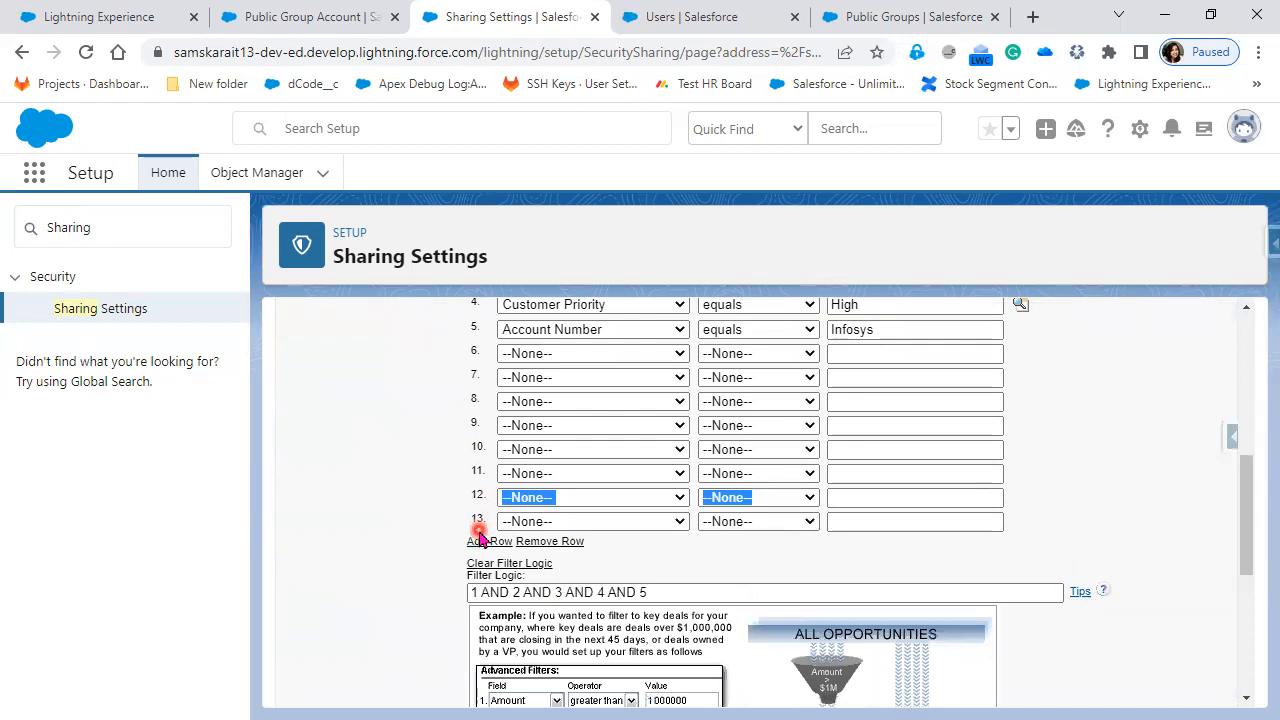
{"action": "left_click", "coordinate": [480, 541]}
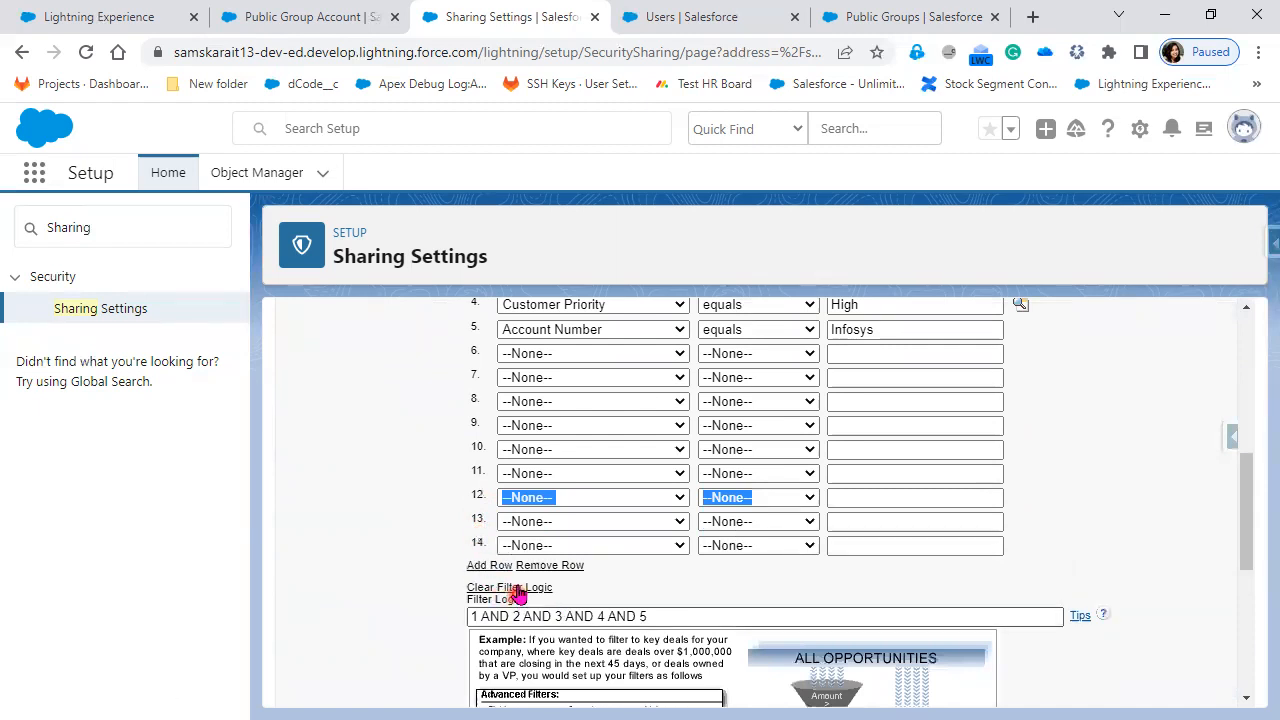
{"action": "left_click", "coordinate": [496, 565]}
{"action": "left_click", "coordinate": [493, 589]}
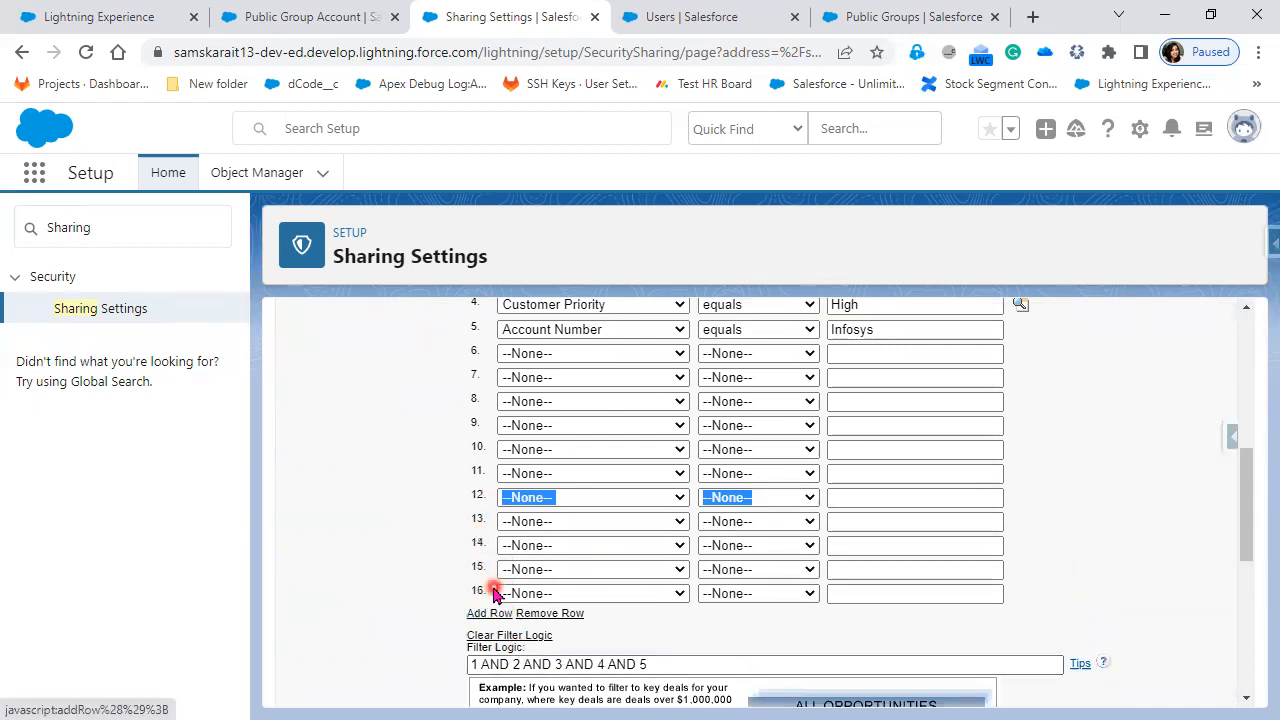
{"action": "left_click", "coordinate": [489, 612]}
{"action": "left_click", "coordinate": [490, 636]}
{"action": "scroll", "coordinate": [700, 612], "scroll_direction": "down", "scroll_amount": 3}
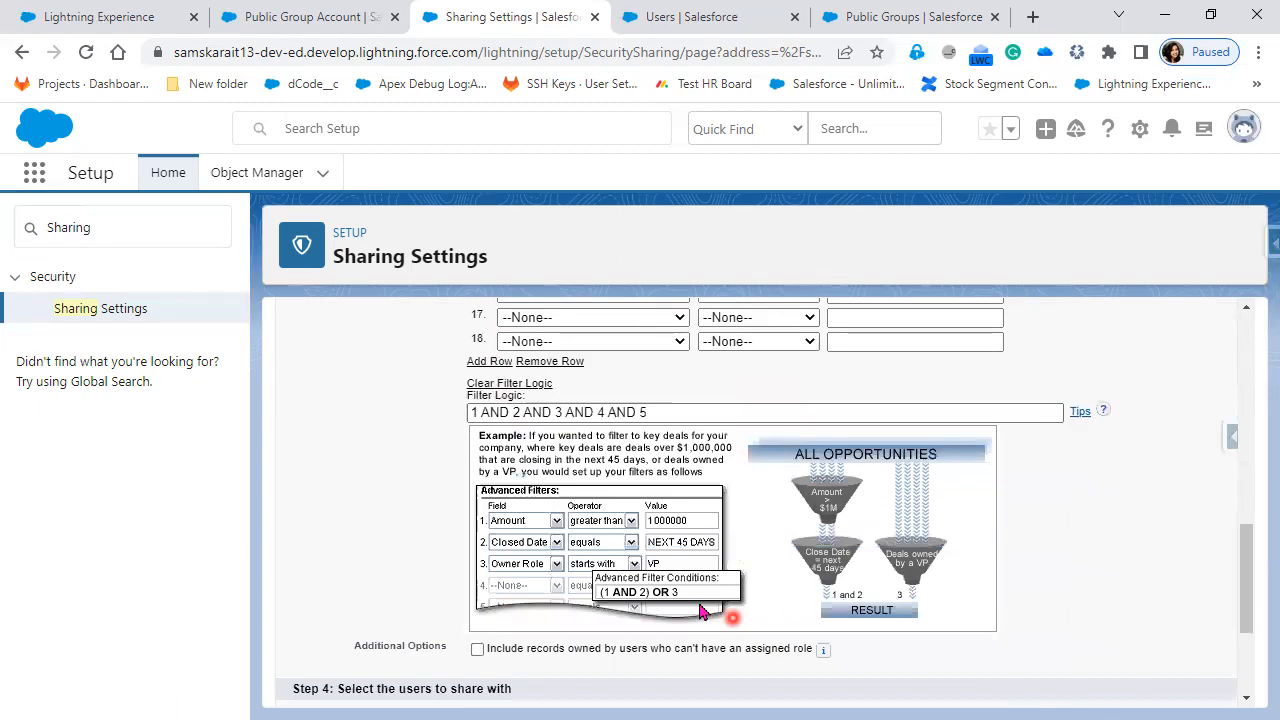
{"action": "left_click", "coordinate": [489, 361]}
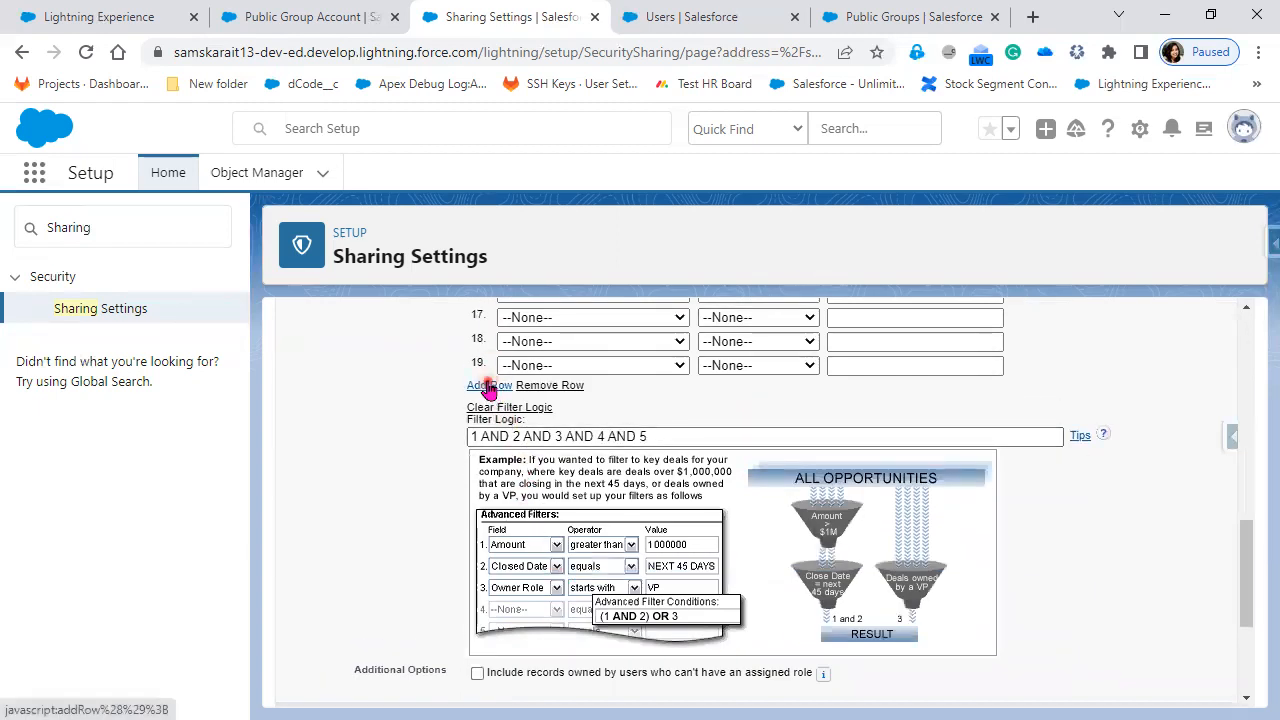
{"action": "left_click", "coordinate": [489, 387]}
{"action": "left_click", "coordinate": [483, 409]}
{"action": "left_click", "coordinate": [480, 433]}
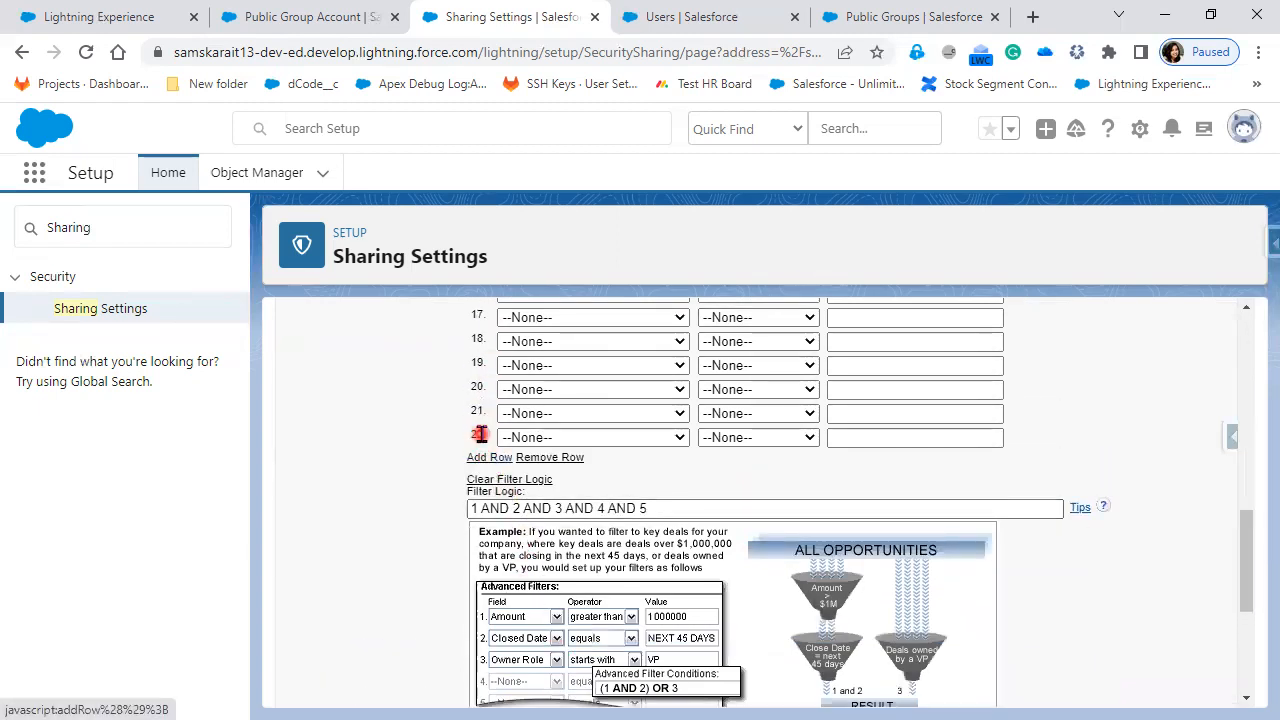
{"action": "left_click", "coordinate": [489, 457]}
{"action": "left_click", "coordinate": [489, 481]}
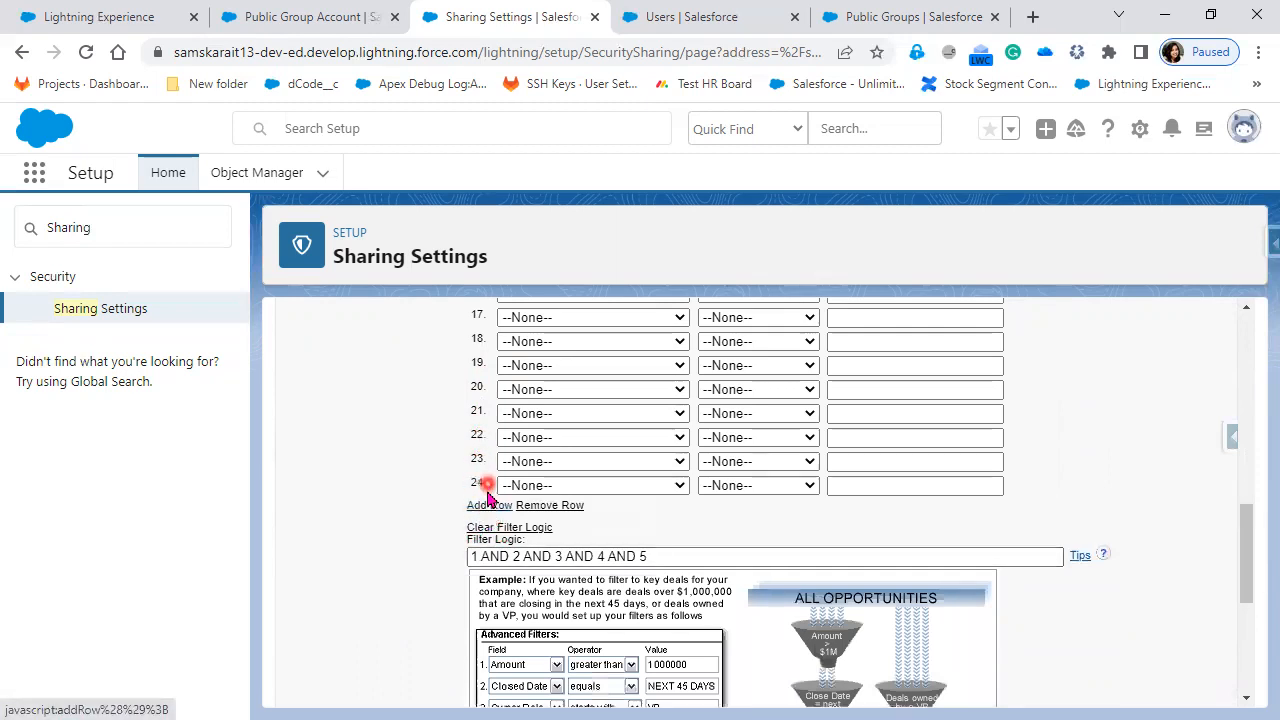
{"action": "left_click", "coordinate": [489, 504]}
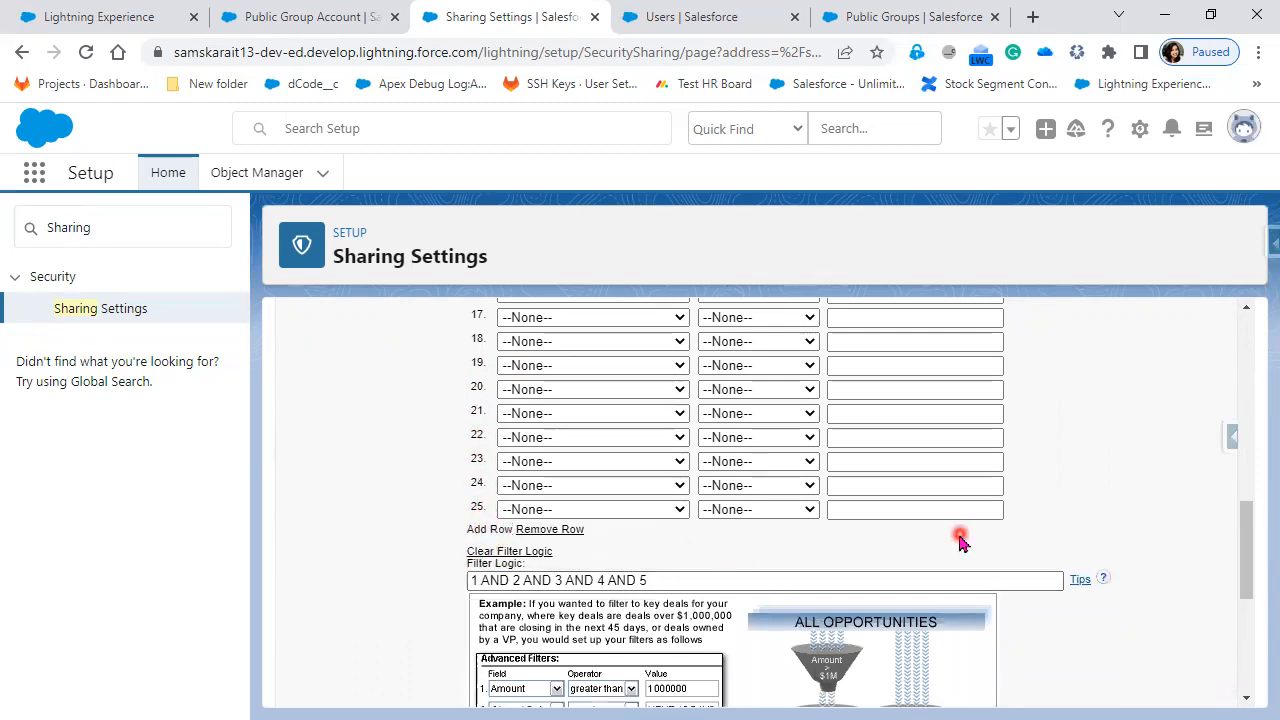
{"action": "scroll", "coordinate": [1000, 591], "scroll_direction": "up", "scroll_amount": 4}
{"action": "scroll", "coordinate": [1005, 597], "scroll_direction": "up", "scroll_amount": 3}
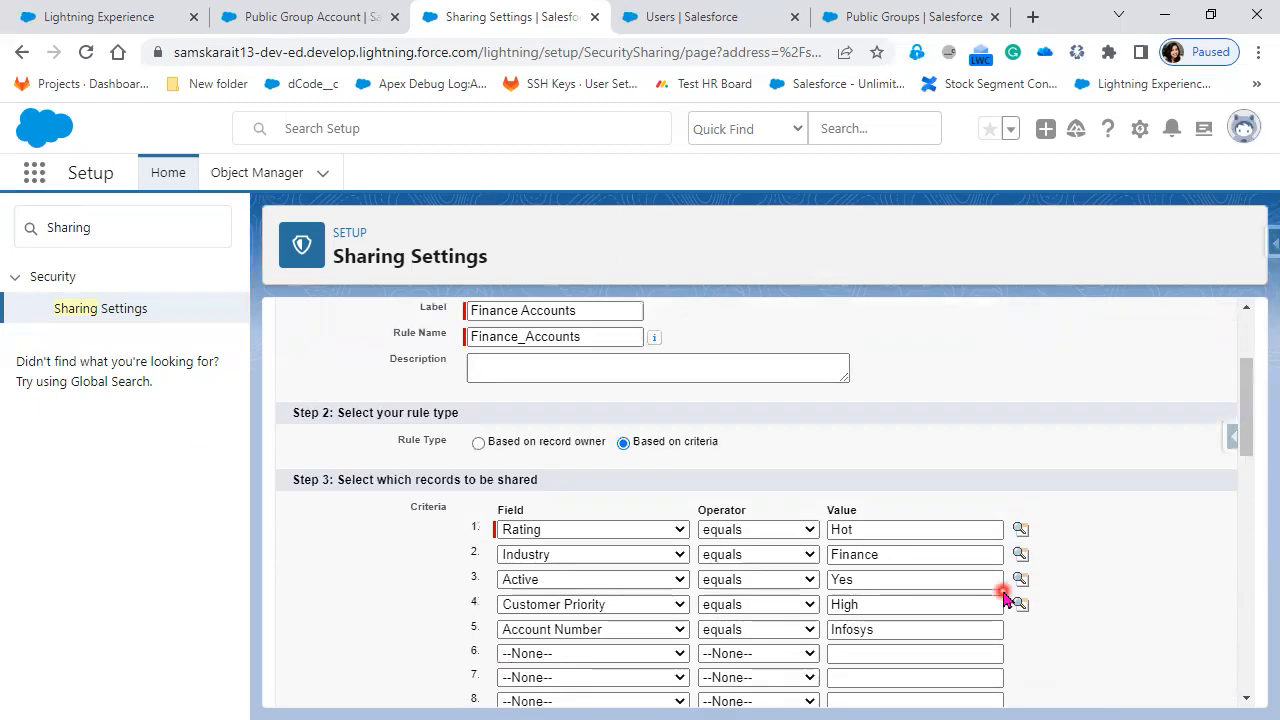
Step: Remove the empty criteria rows below the fifth criterion so the list ends at row 5
{"action": "scroll", "coordinate": [1003, 597], "scroll_direction": "down", "scroll_amount": 3}
{"action": "scroll", "coordinate": [1003, 597], "scroll_direction": "up", "scroll_amount": 2}
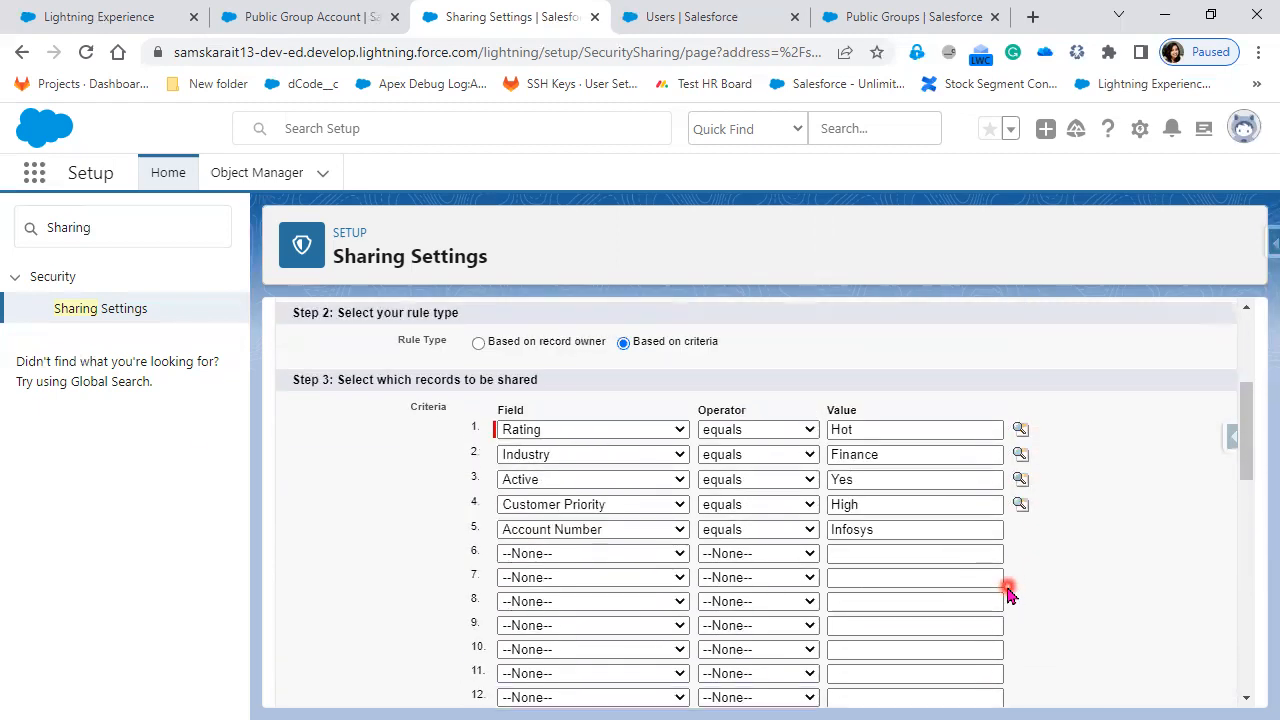
{"action": "scroll", "coordinate": [1008, 594], "scroll_direction": "down", "scroll_amount": 6}
{"action": "scroll", "coordinate": [1008, 594], "scroll_direction": "up", "scroll_amount": 6}
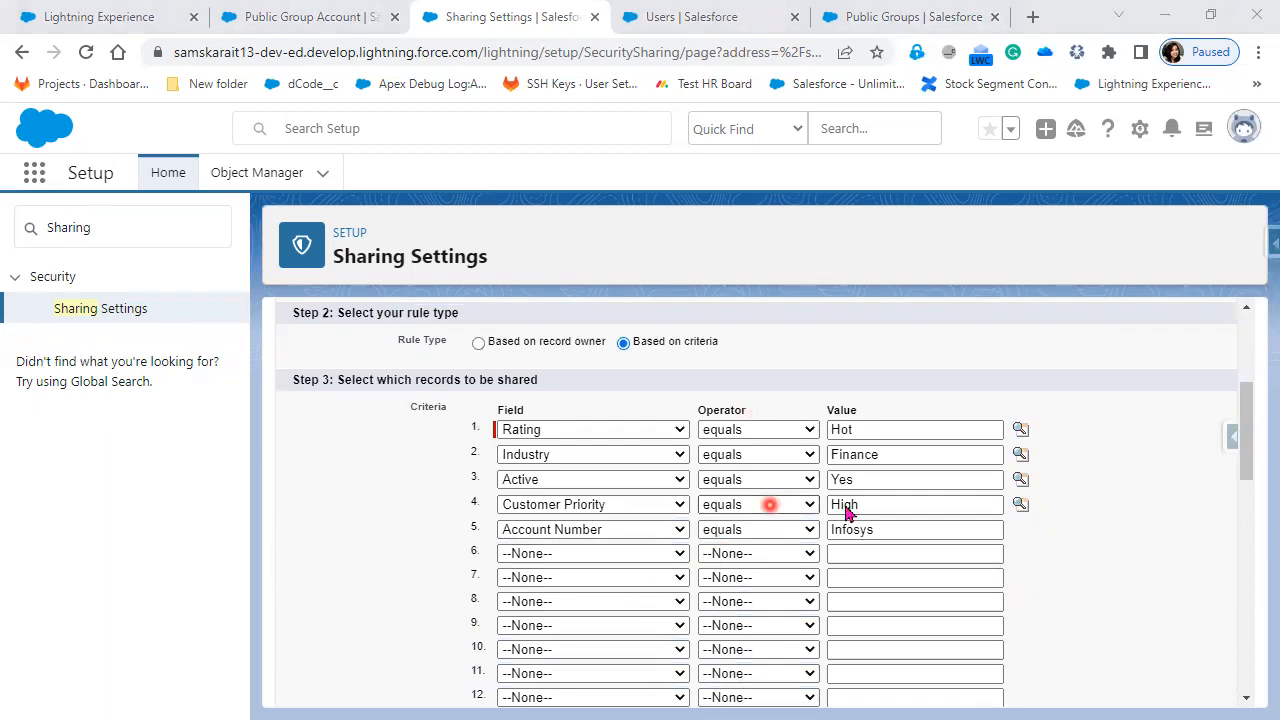
{"action": "scroll", "coordinate": [909, 643], "scroll_direction": "down", "scroll_amount": 5}
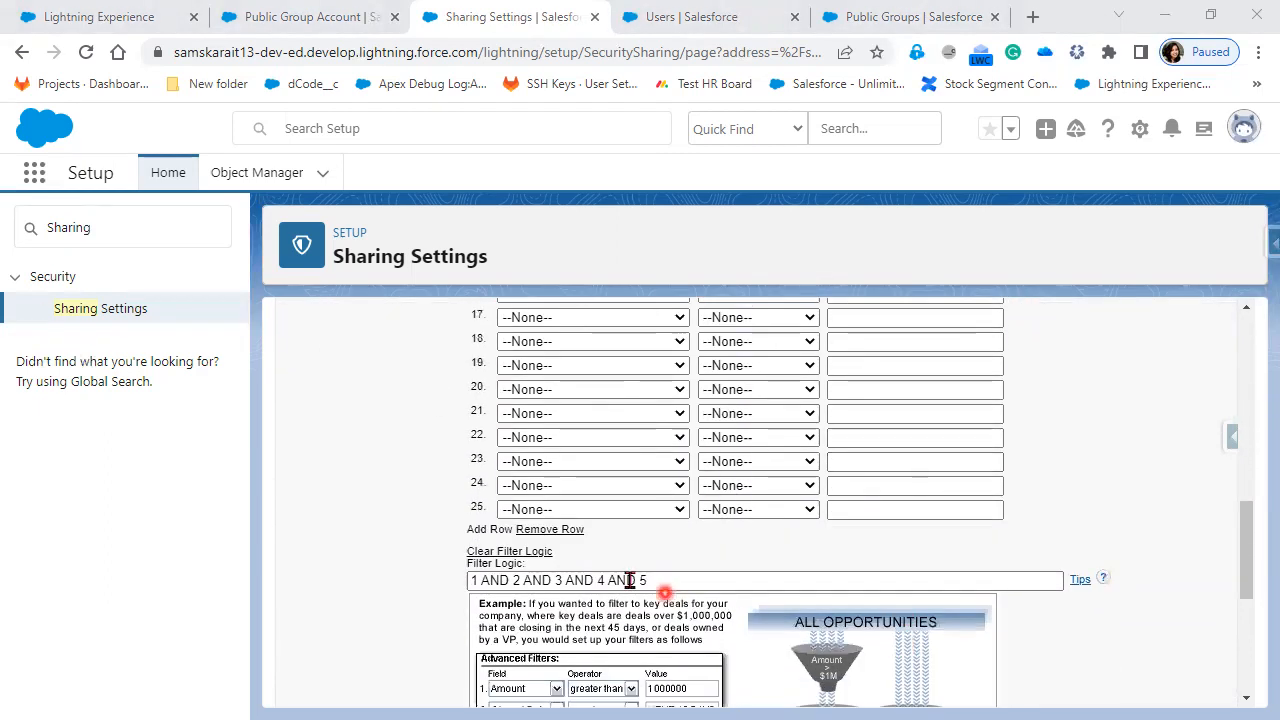
{"action": "left_click", "coordinate": [545, 529]}
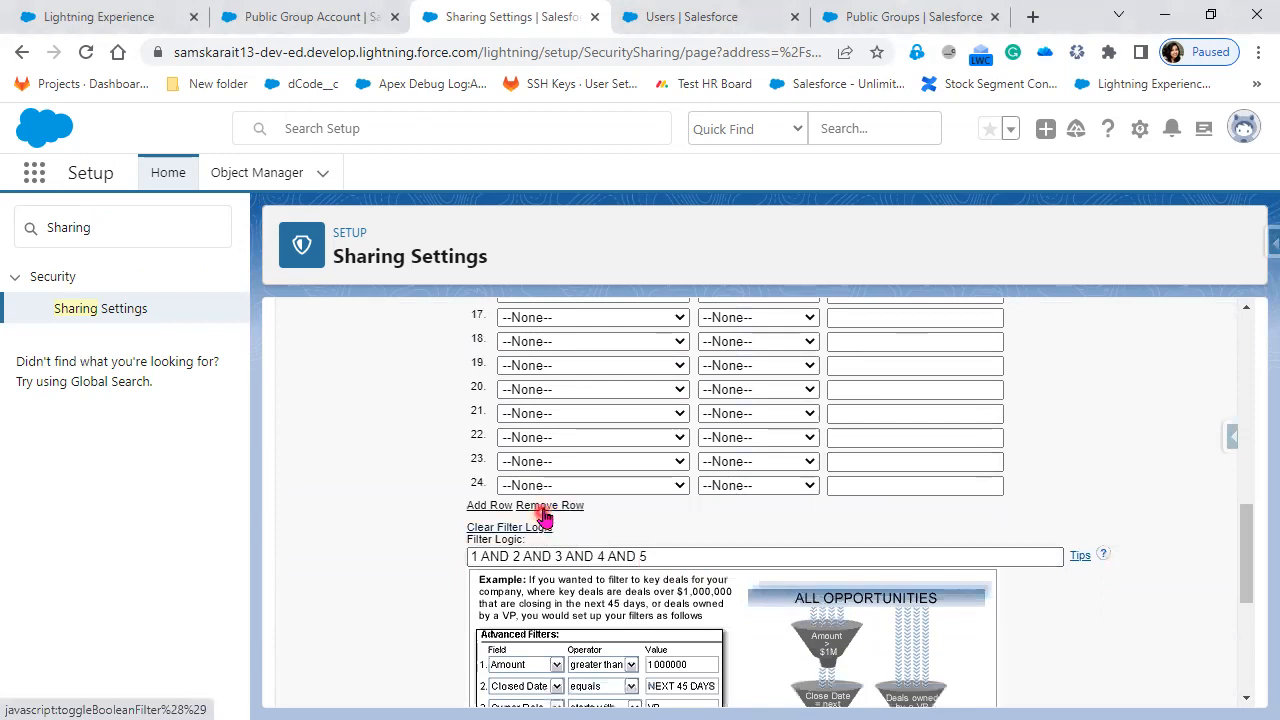
{"action": "left_click", "coordinate": [545, 506]}
{"action": "left_click", "coordinate": [545, 482]}
{"action": "left_click", "coordinate": [560, 458]}
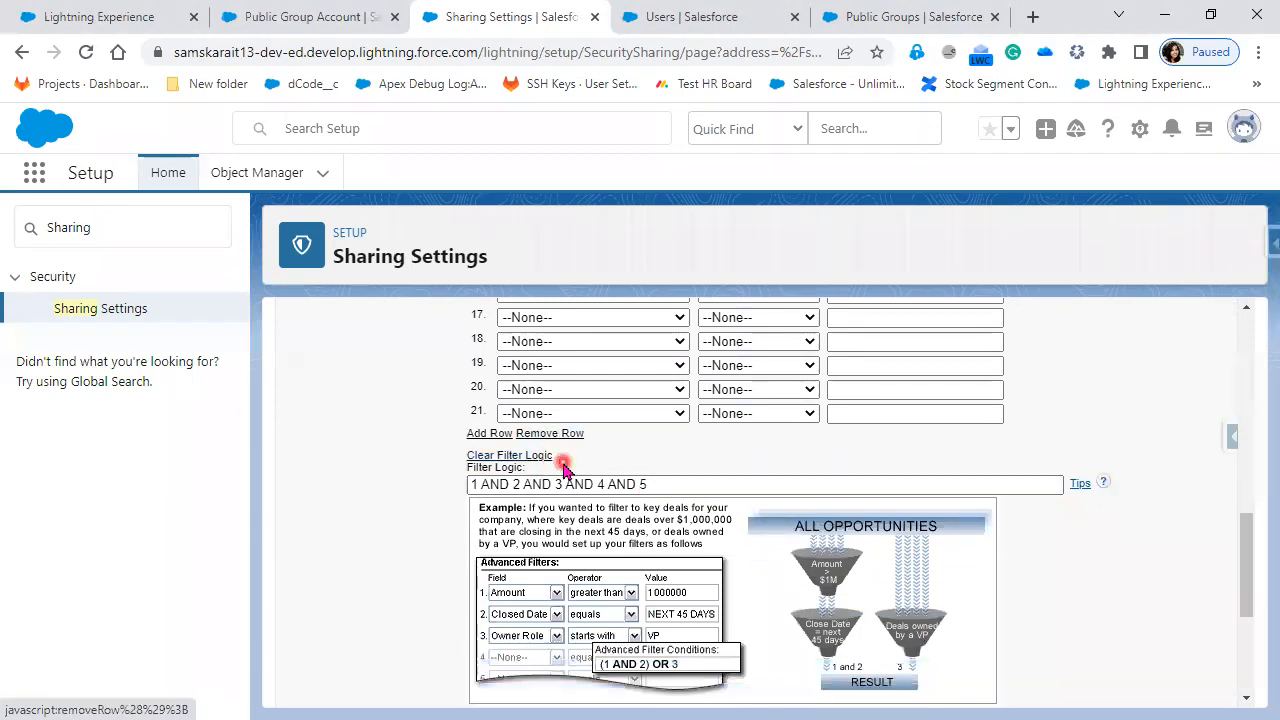
{"action": "left_click", "coordinate": [567, 433]}
{"action": "left_click", "coordinate": [563, 410]}
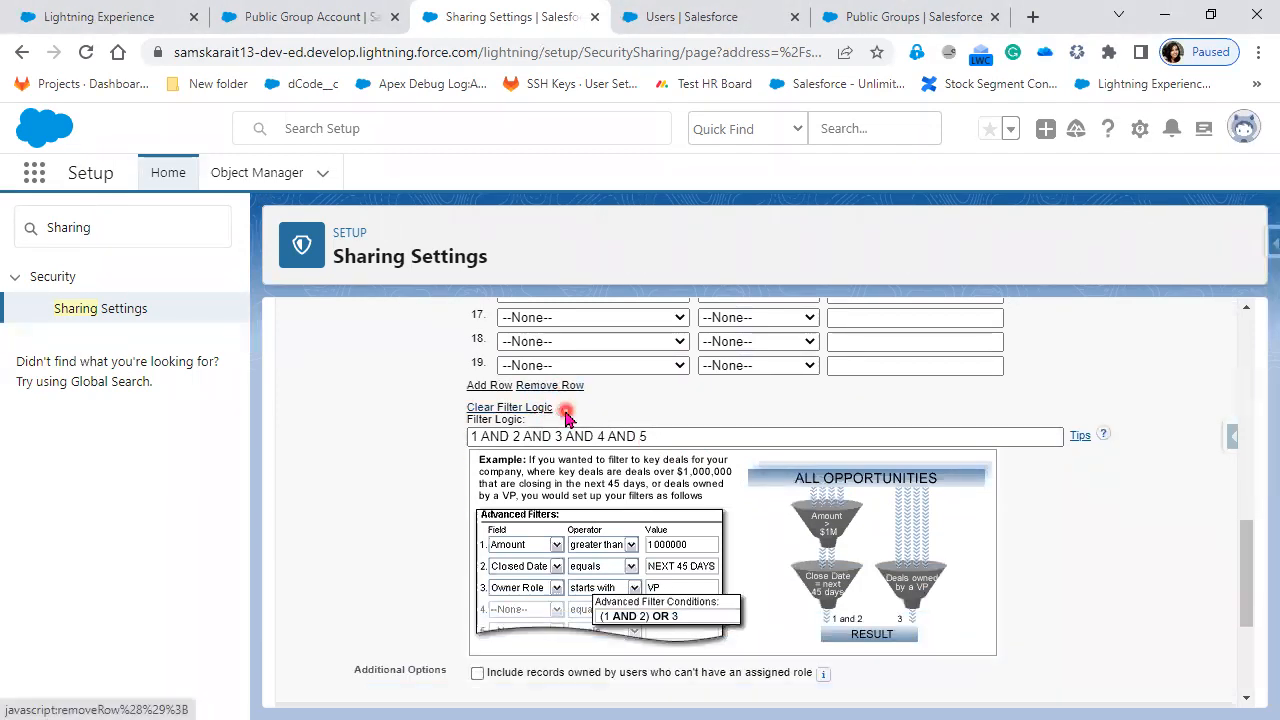
{"action": "scroll", "coordinate": [640, 634], "scroll_direction": "up", "scroll_amount": 3}
{"action": "left_click", "coordinate": [552, 686]}
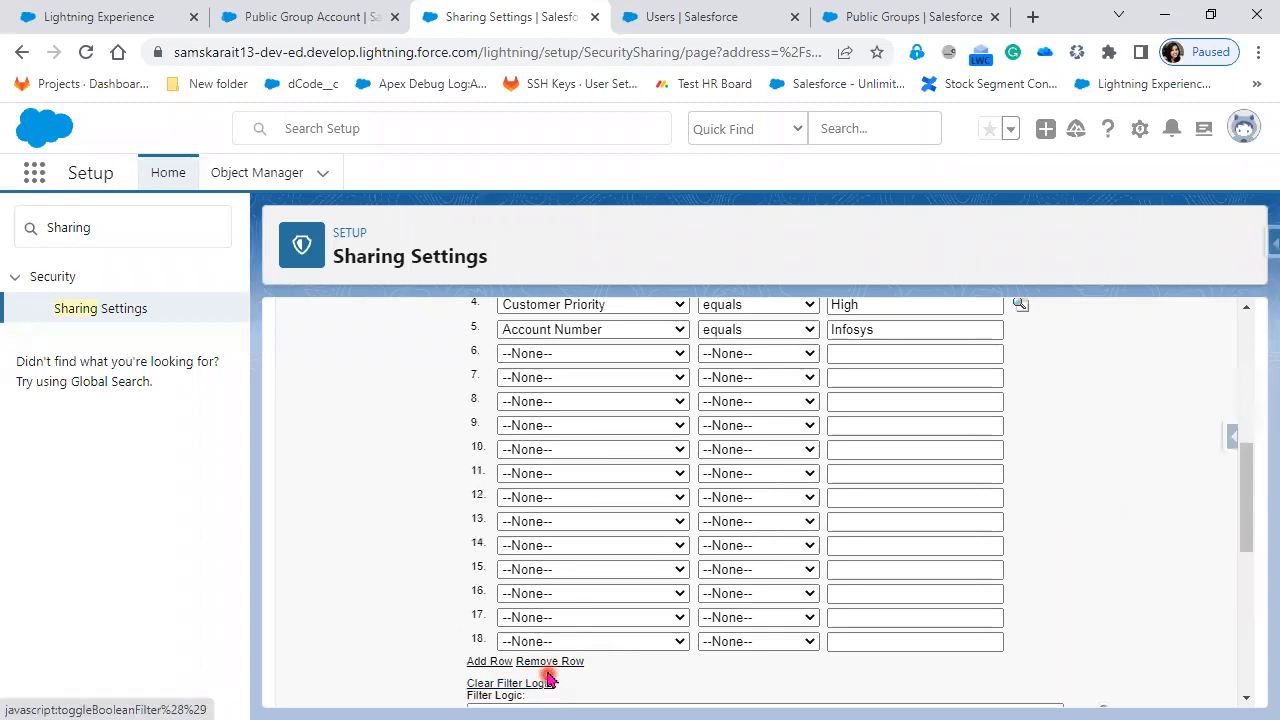
{"action": "left_click", "coordinate": [547, 662]}
{"action": "left_click", "coordinate": [550, 637]}
{"action": "left_click", "coordinate": [560, 615]}
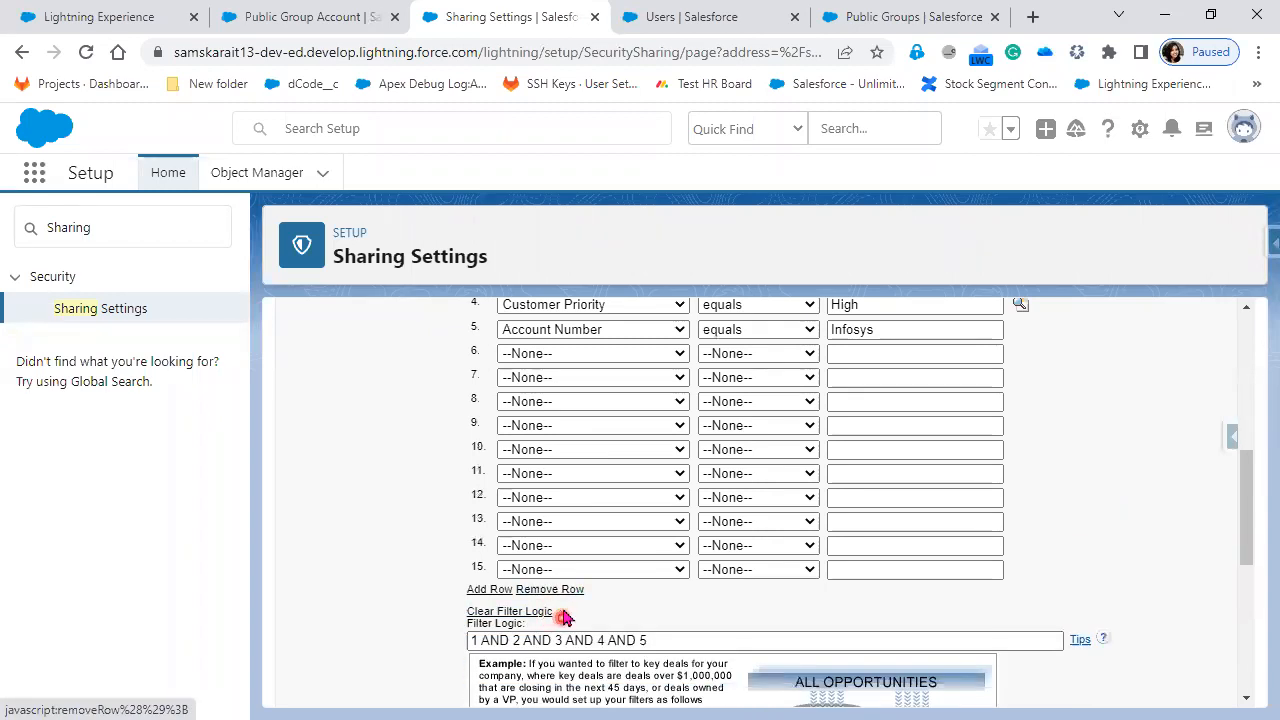
{"action": "left_click", "coordinate": [566, 590]}
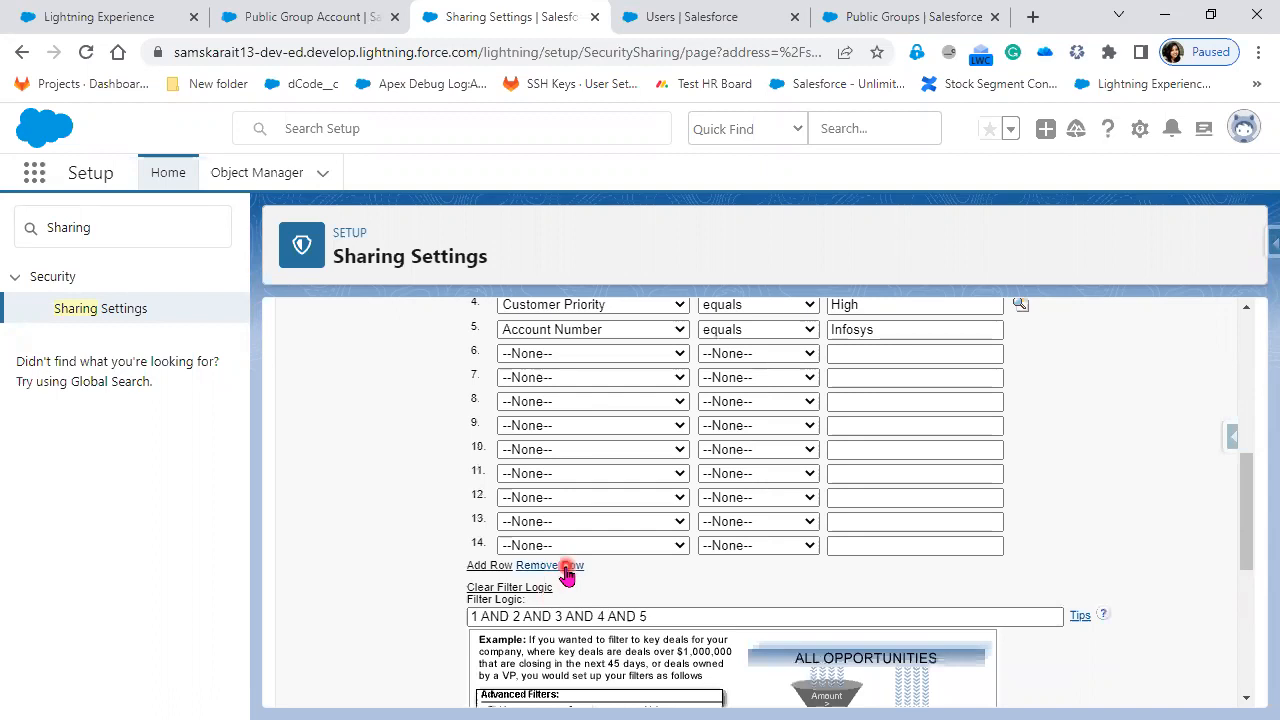
{"action": "left_click", "coordinate": [564, 568]}
{"action": "left_click", "coordinate": [541, 540]}
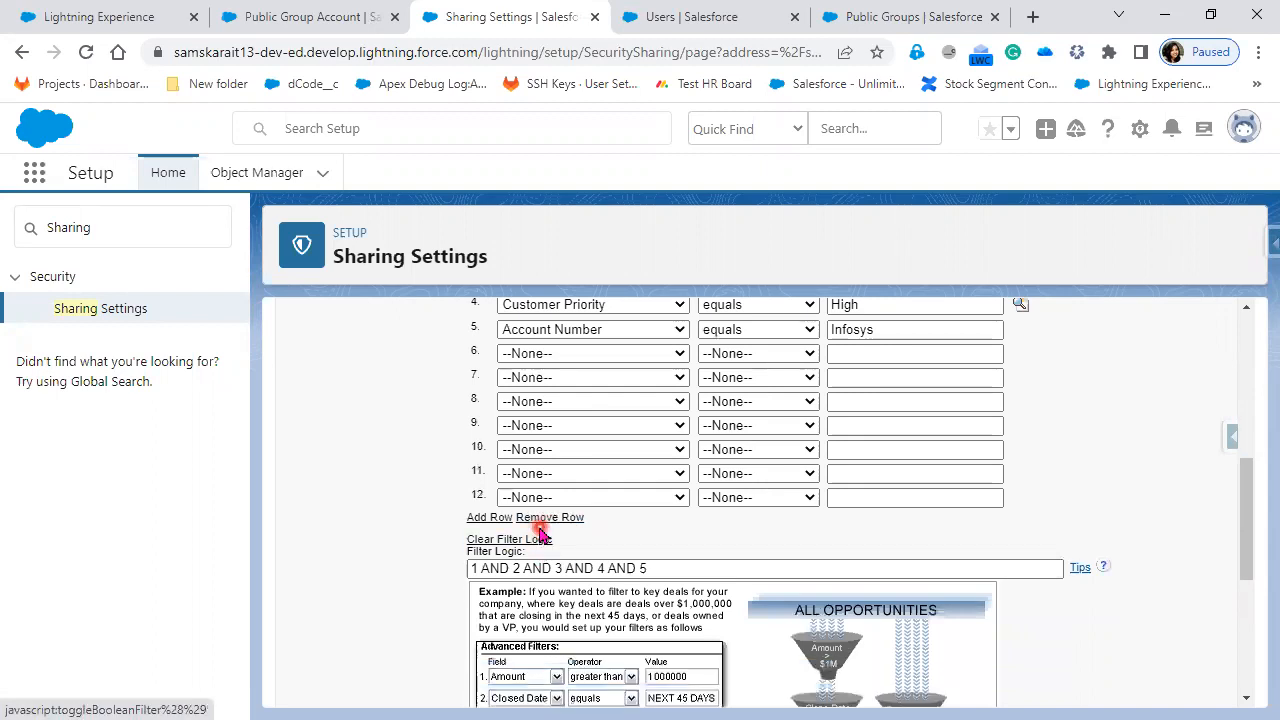
{"action": "left_click", "coordinate": [545, 518]}
{"action": "left_click", "coordinate": [548, 493]}
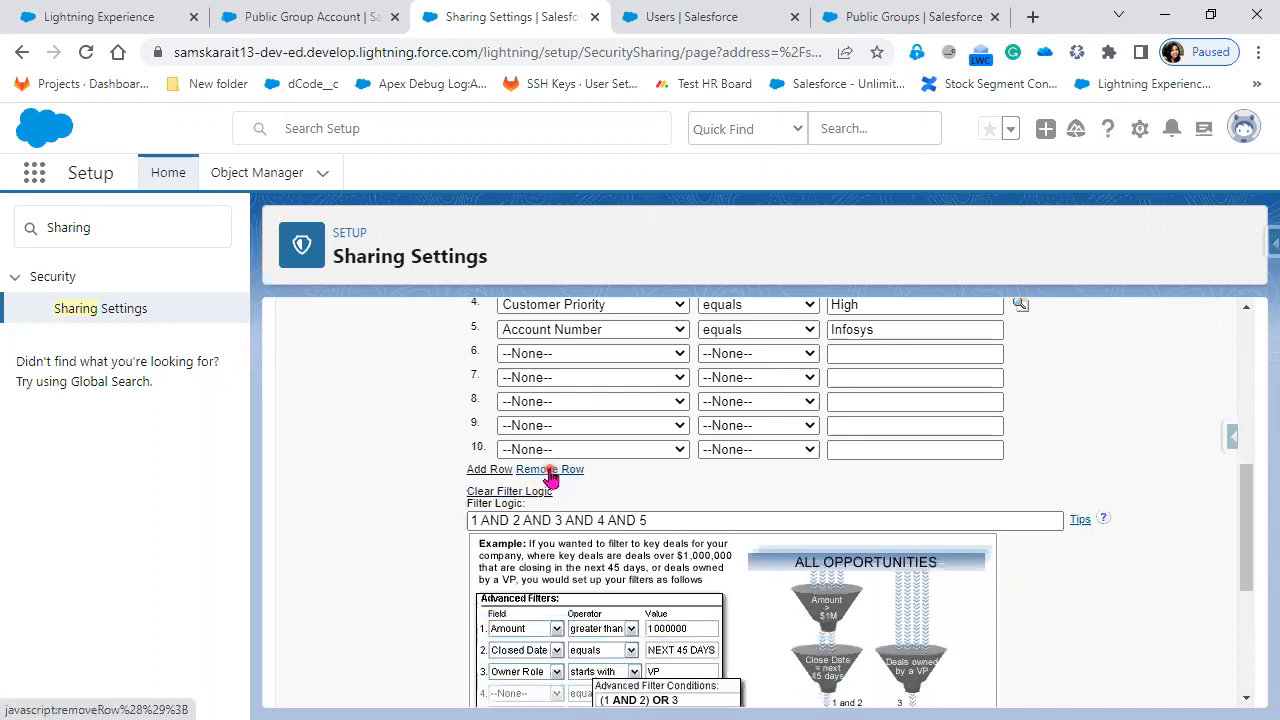
{"action": "left_click", "coordinate": [550, 470]}
{"action": "left_click", "coordinate": [549, 446]}
{"action": "left_click", "coordinate": [552, 421]}
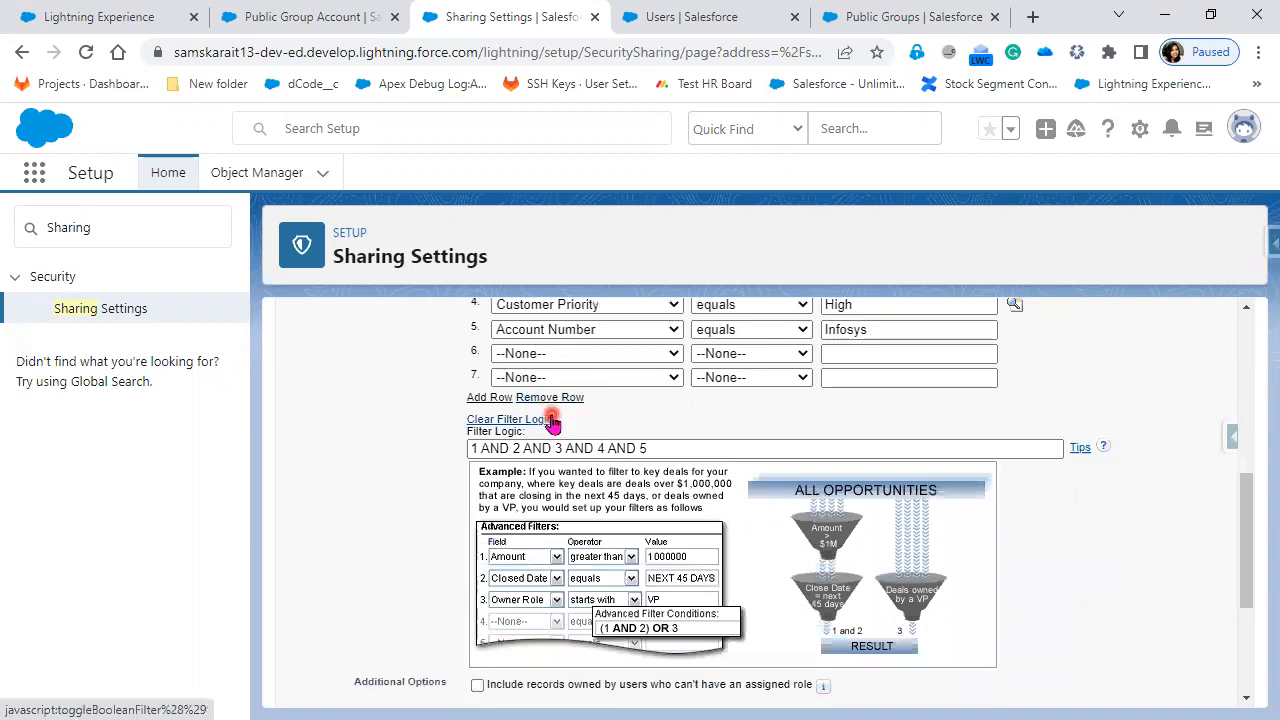
{"action": "left_click", "coordinate": [550, 397]}
{"action": "left_click", "coordinate": [552, 373]}
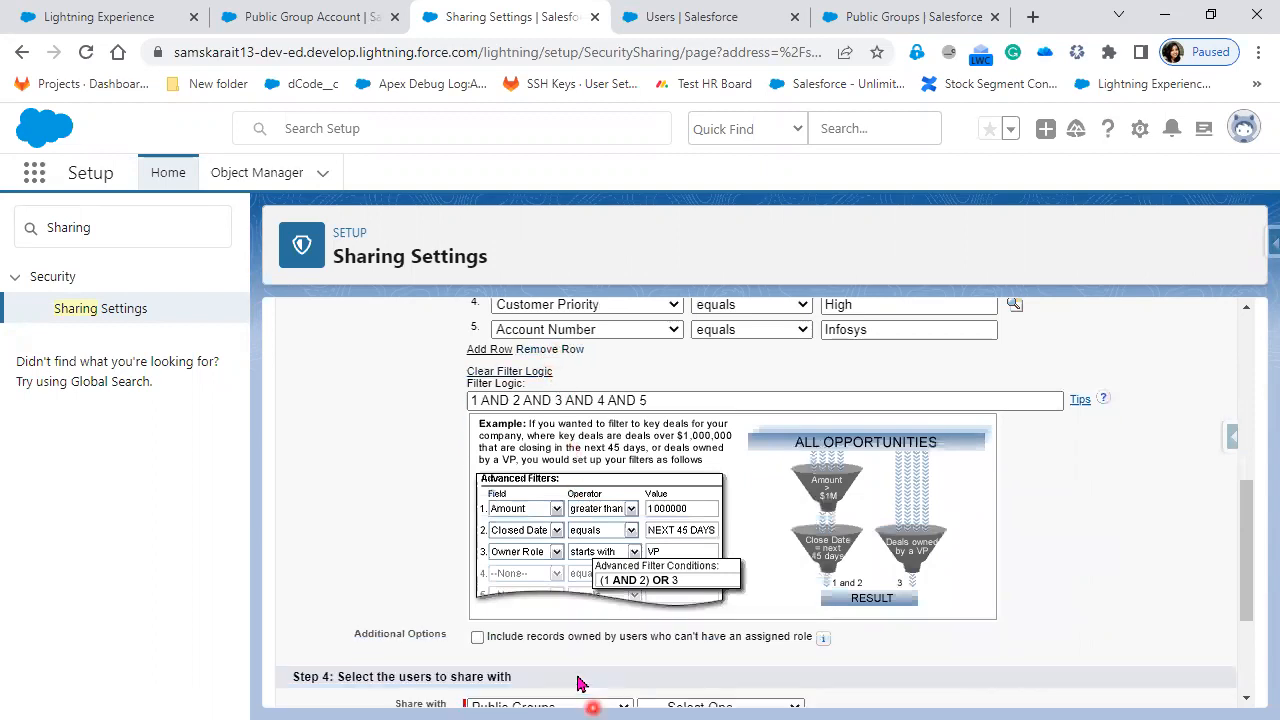
Step: Empty the fifth criterion by deleting its value and setting operator and field to None, and clear the filter logic
{"action": "scroll", "coordinate": [577, 683], "scroll_direction": "up", "scroll_amount": 2}
{"action": "left_click_drag", "start_coordinate": [928, 525], "coordinate": [782, 571]}
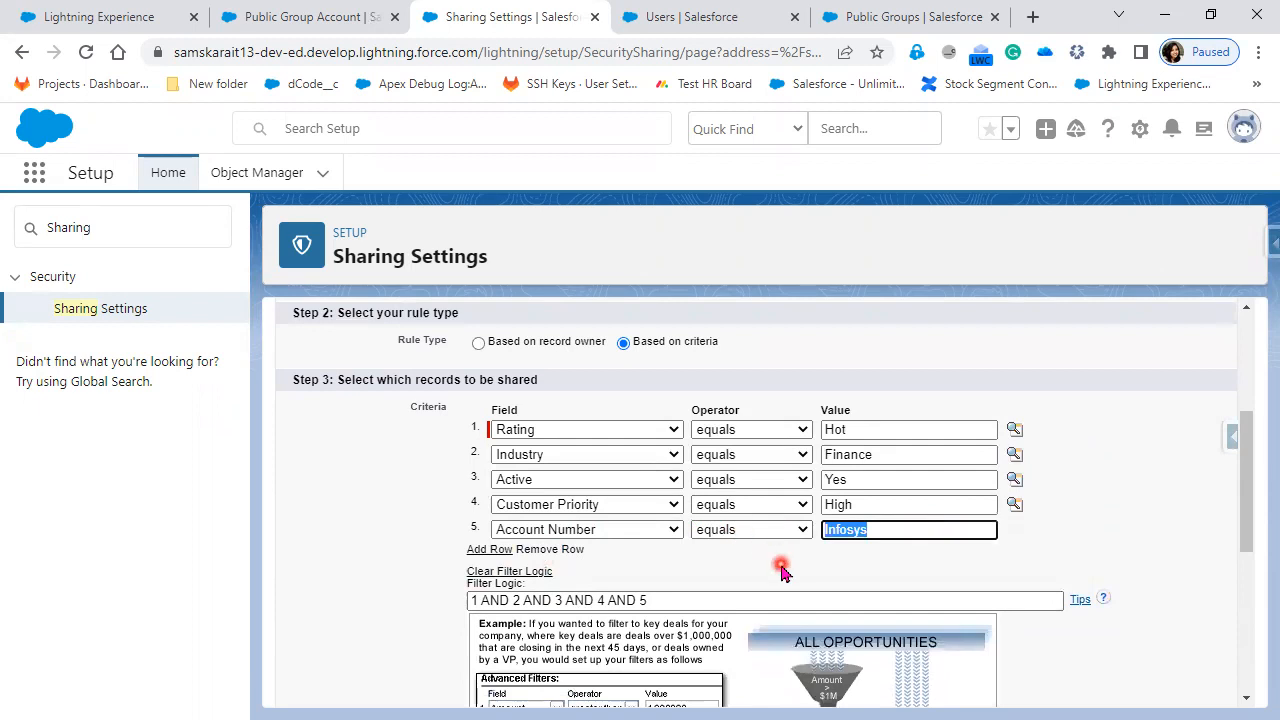
{"action": "left_click", "coordinate": [735, 535]}
{"action": "left_click", "coordinate": [745, 546]}
{"action": "left_click", "coordinate": [640, 540]}
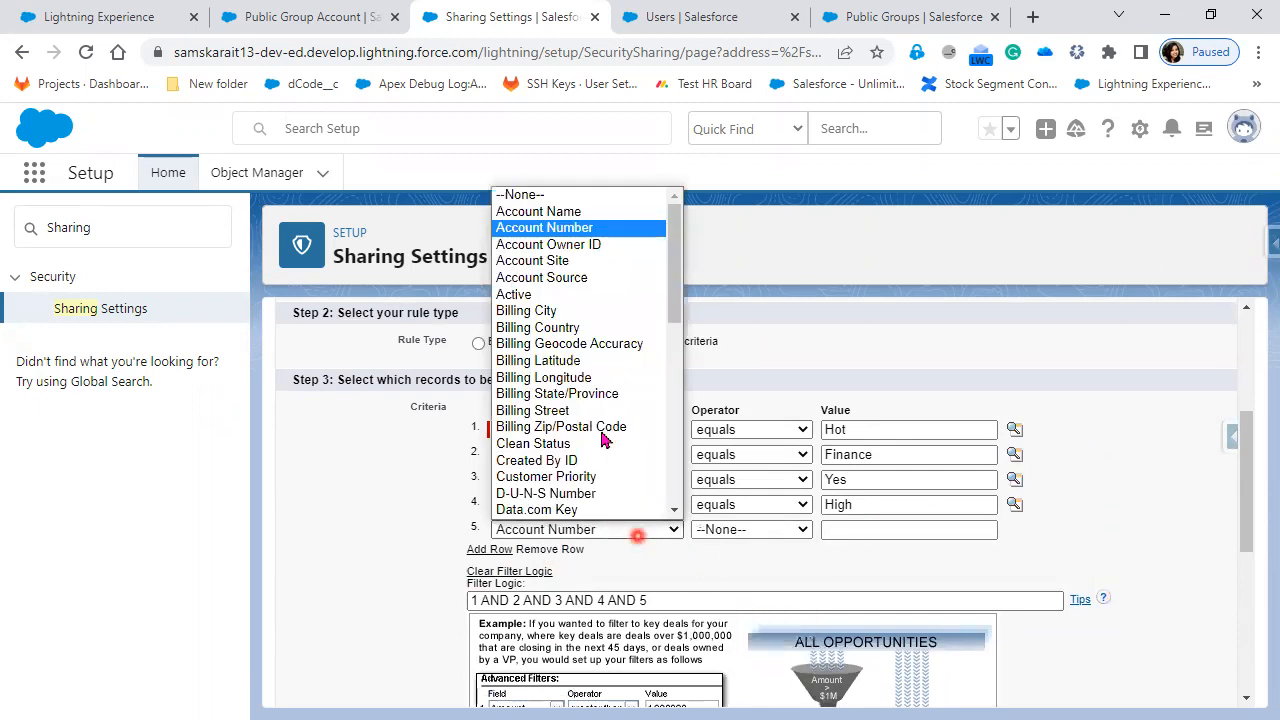
{"action": "left_click", "coordinate": [568, 190]}
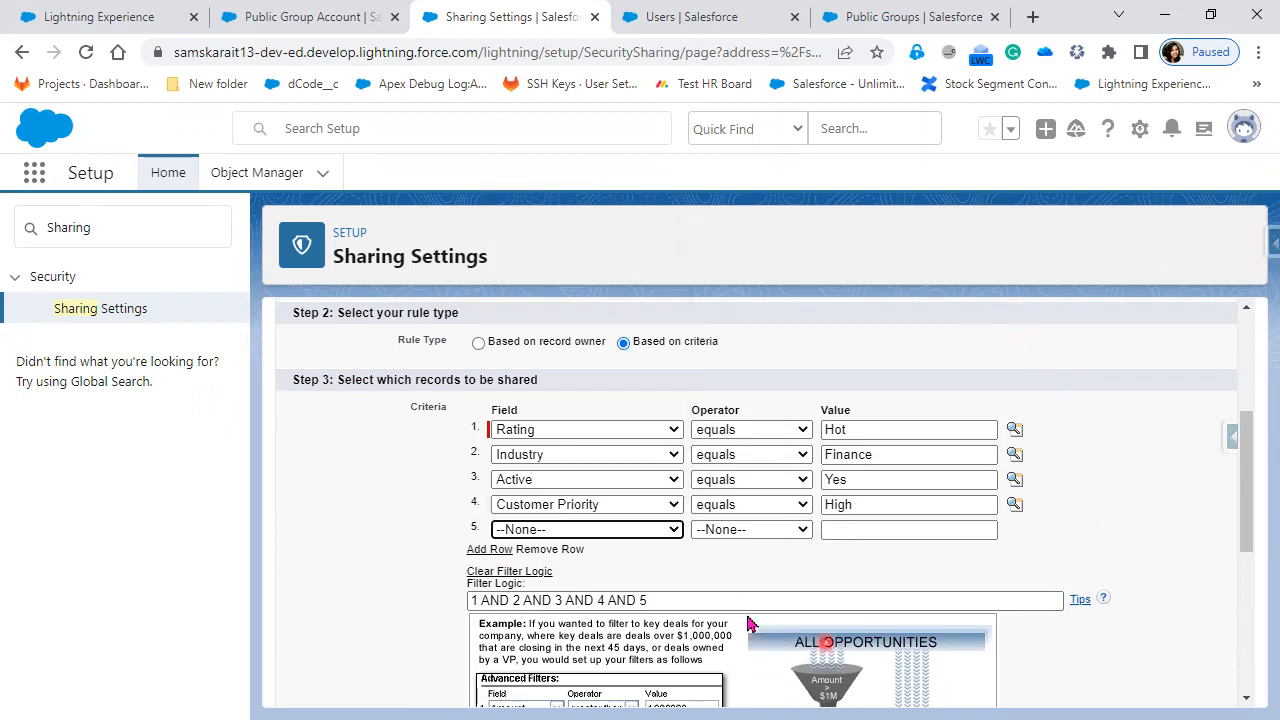
{"action": "left_click", "coordinate": [506, 572]}
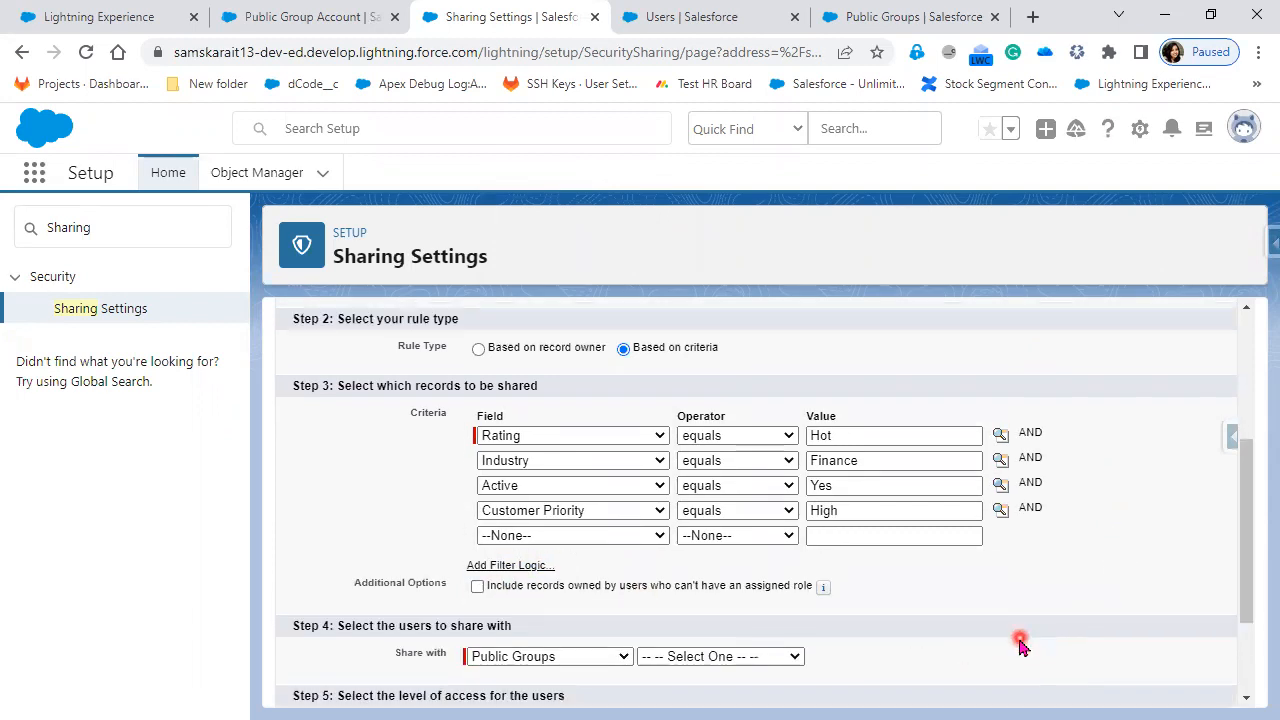
Step: Share the matching records with the public group Bangalore Sales Group
{"action": "scroll", "coordinate": [1022, 645], "scroll_direction": "up", "scroll_amount": 2}
{"action": "scroll", "coordinate": [1022, 645], "scroll_direction": "down", "scroll_amount": 1}
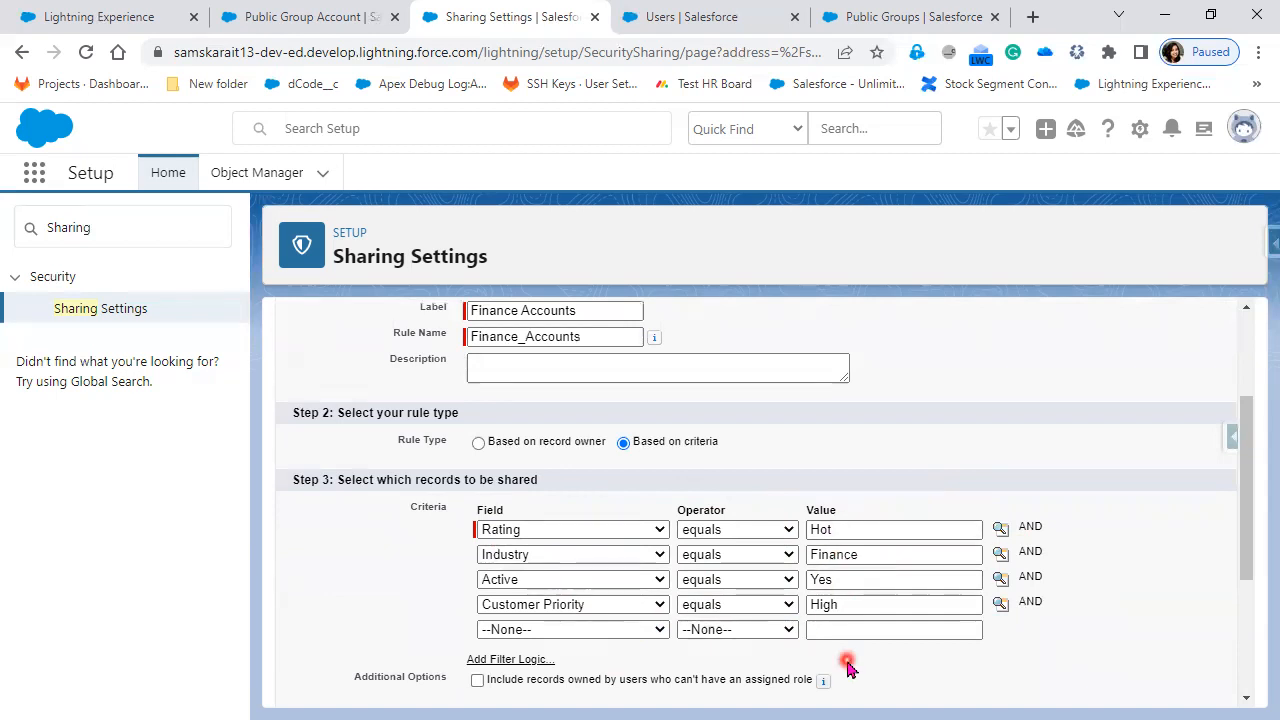
{"action": "scroll", "coordinate": [847, 668], "scroll_direction": "down", "scroll_amount": 1}
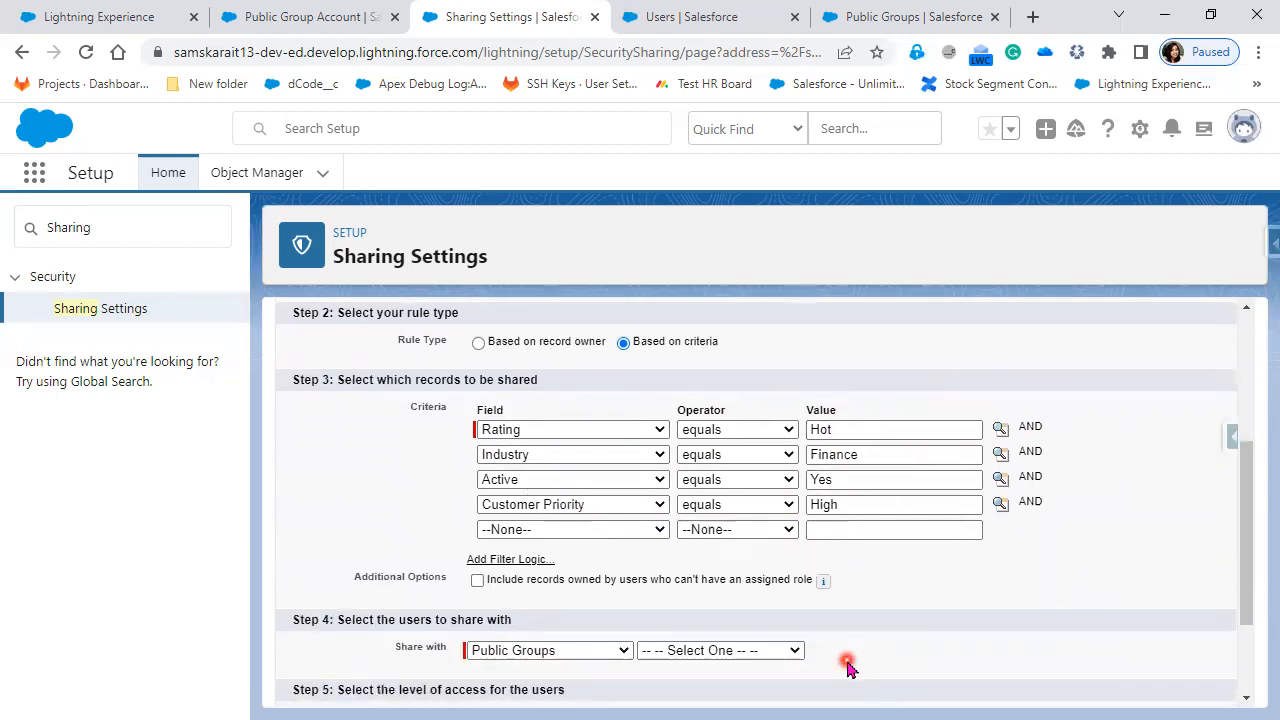
{"action": "scroll", "coordinate": [847, 668], "scroll_direction": "up", "scroll_amount": 1}
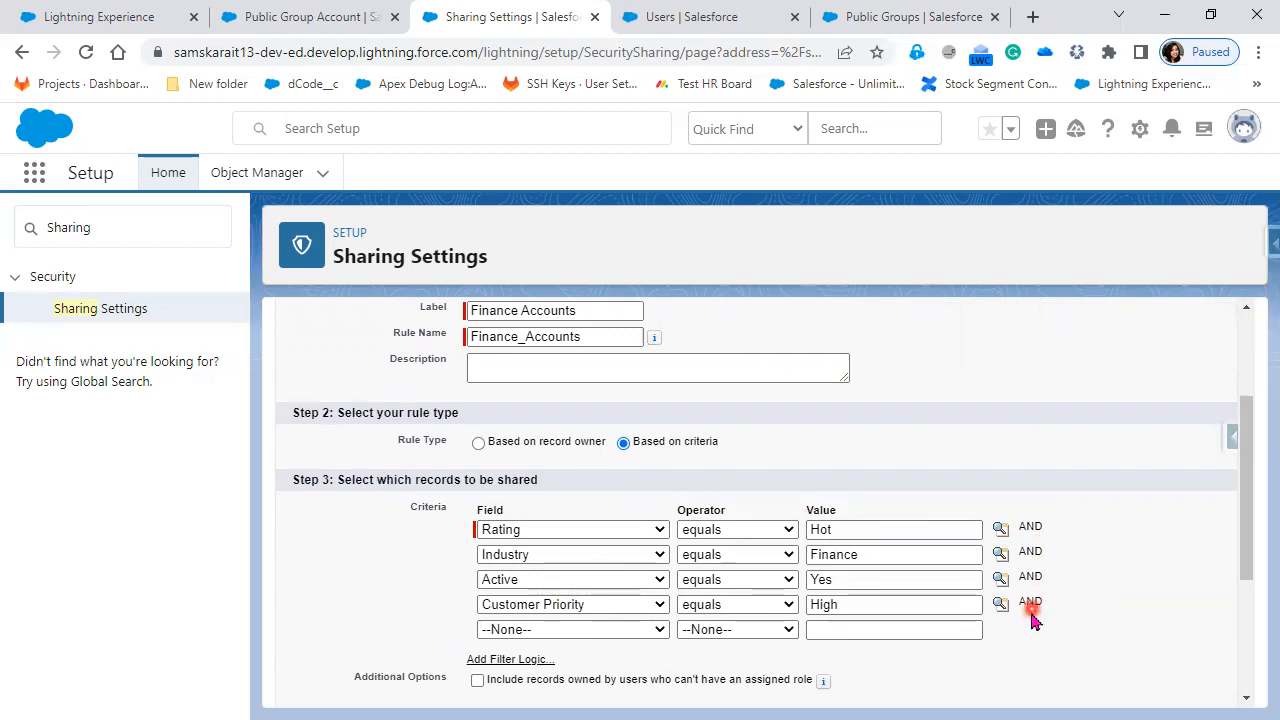
{"action": "scroll", "coordinate": [1033, 621], "scroll_direction": "down", "scroll_amount": 2}
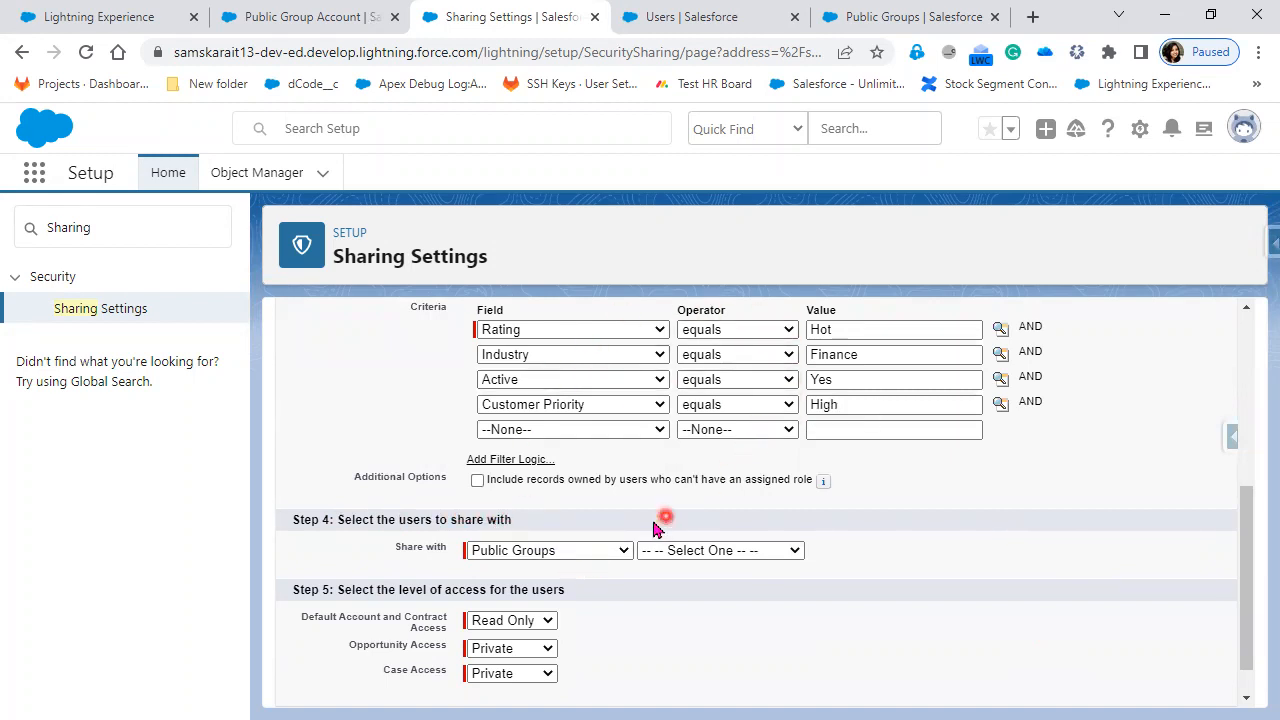
{"action": "left_click", "coordinate": [710, 550]}
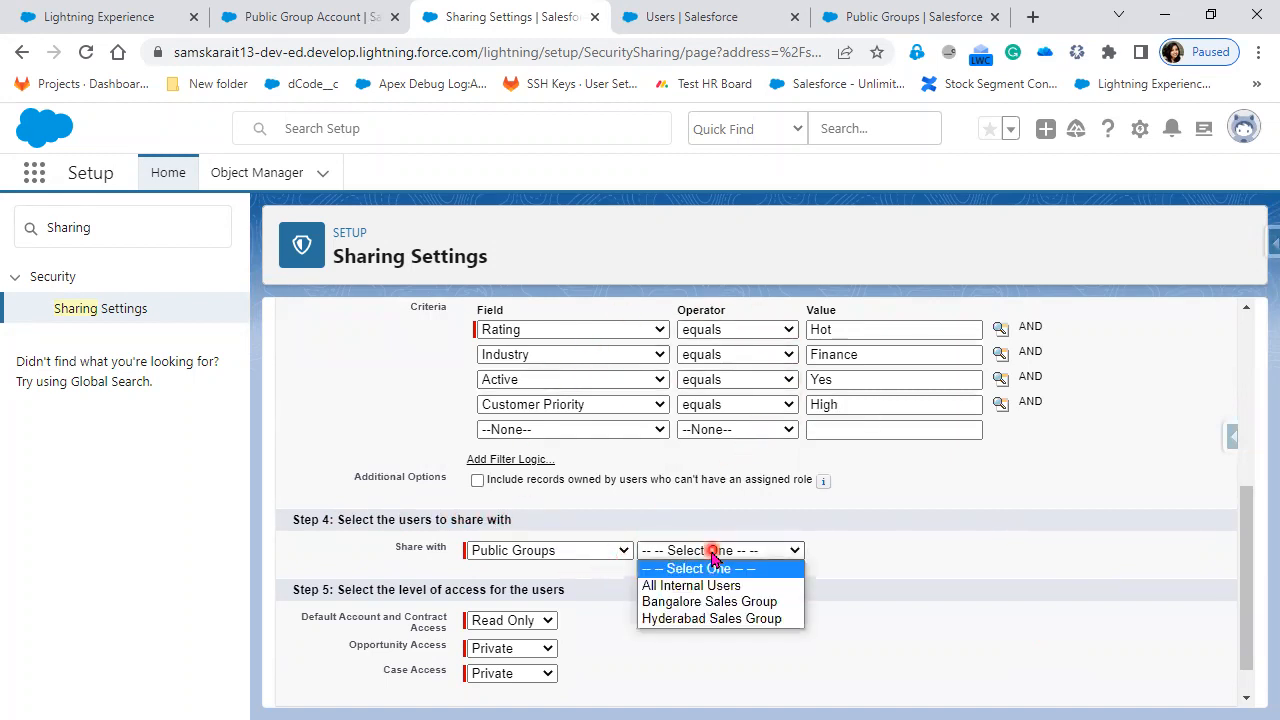
{"action": "left_click", "coordinate": [745, 603]}
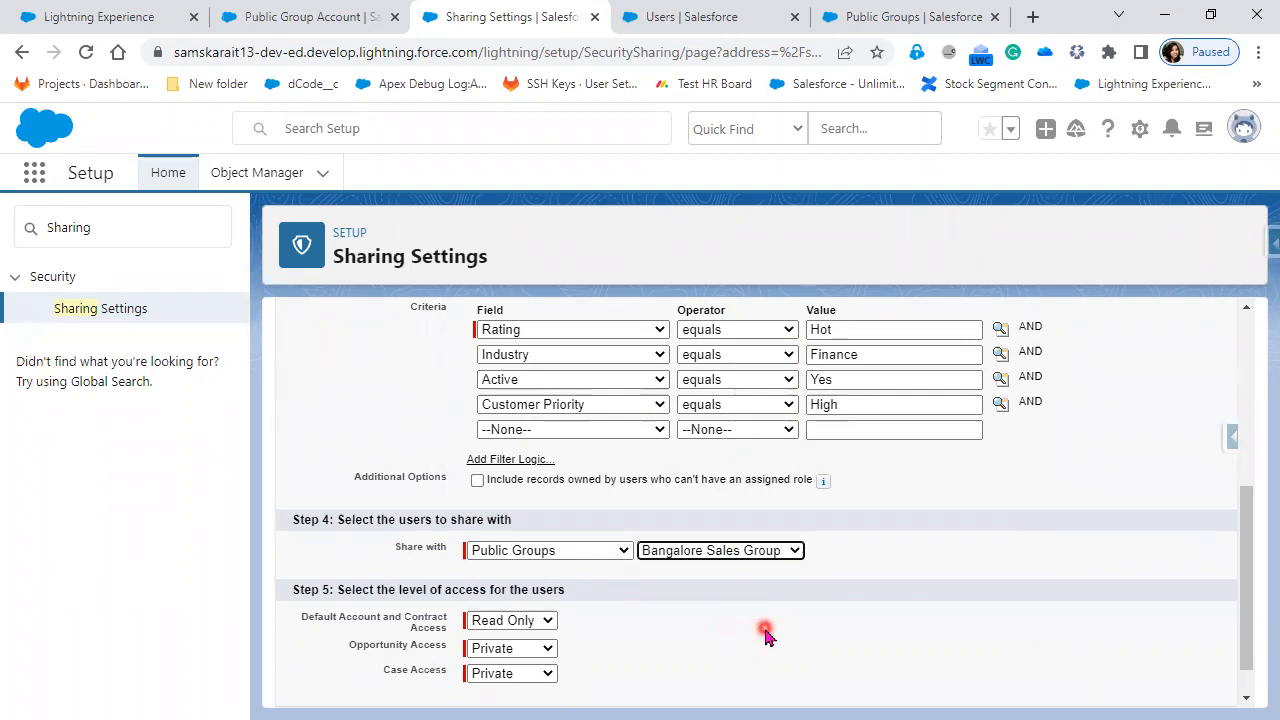
Step: Set Default Account and Contract Access to Read/Write and save the sharing rule, accepting the sharing recalculation
{"action": "scroll", "coordinate": [765, 636], "scroll_direction": "down", "scroll_amount": 1}
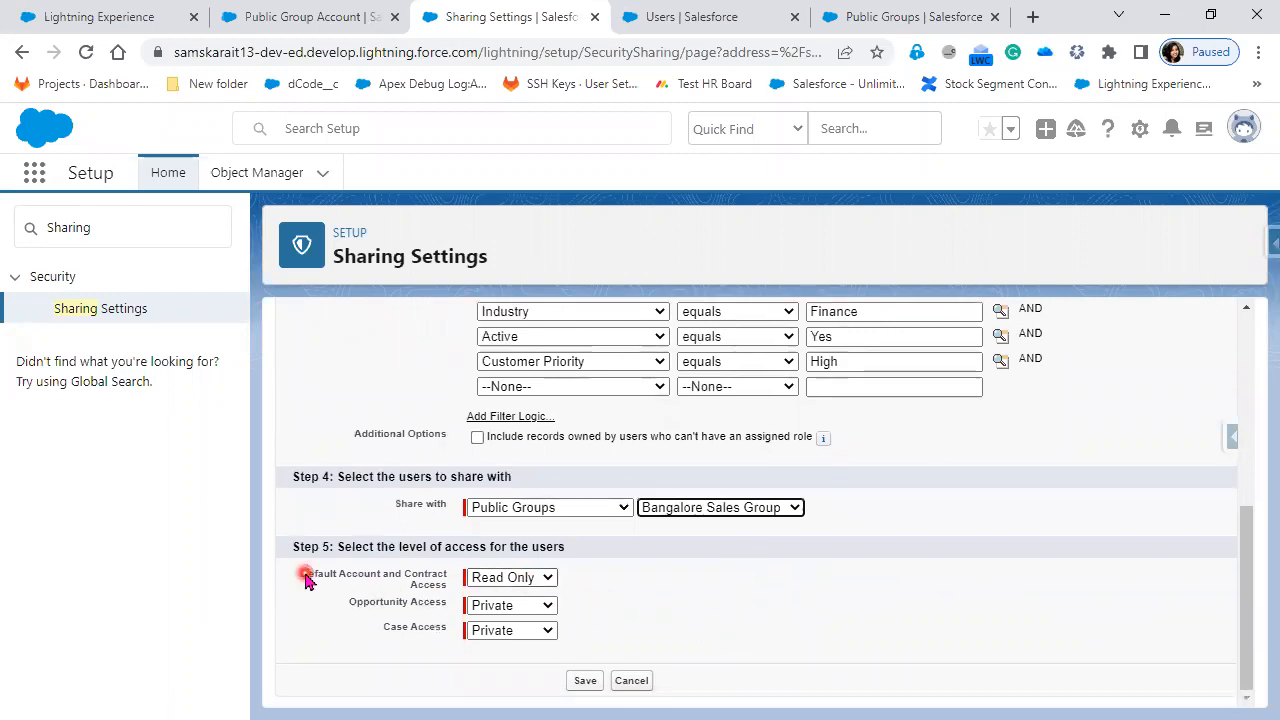
{"action": "left_click", "coordinate": [502, 579]}
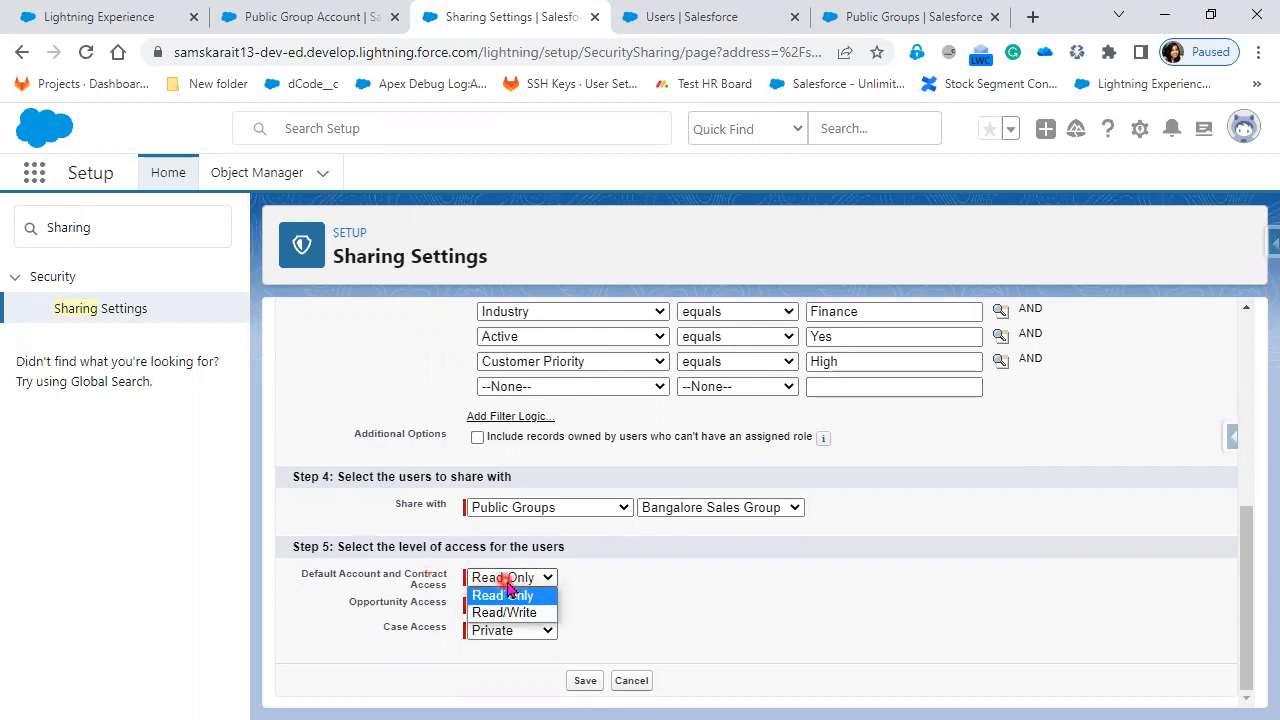
{"action": "left_click", "coordinate": [536, 613]}
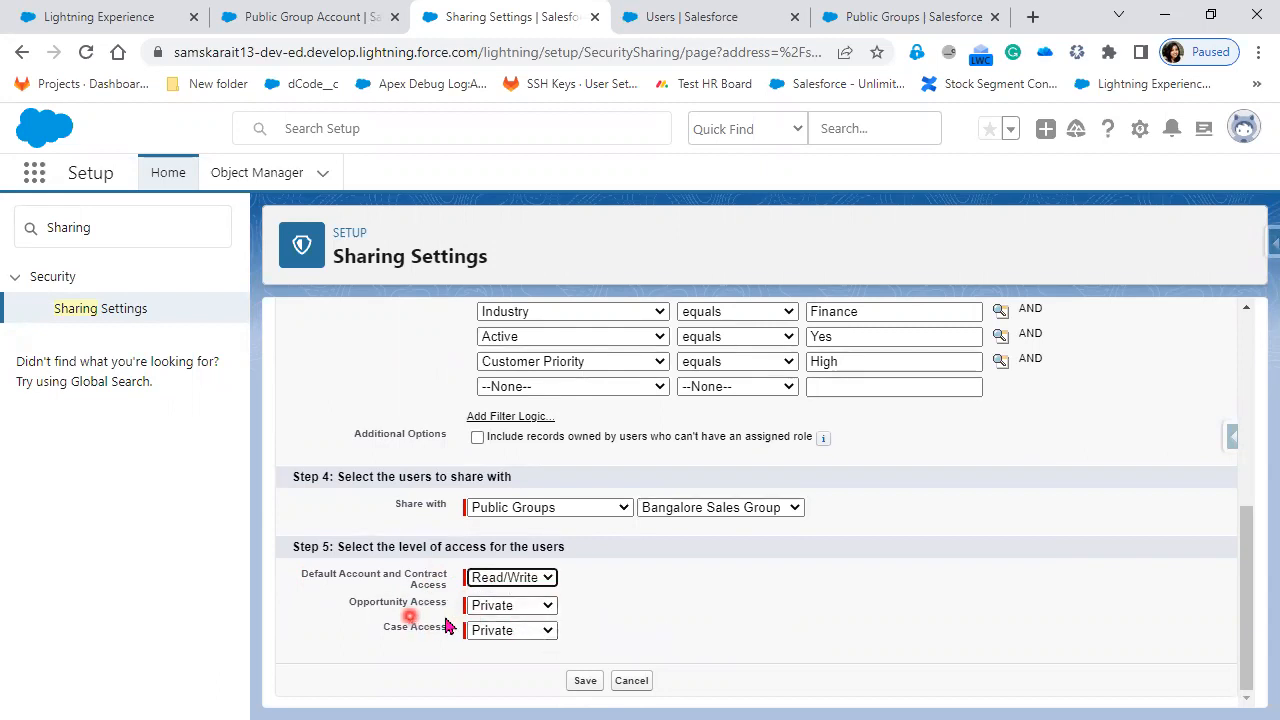
{"action": "left_click", "coordinate": [585, 681]}
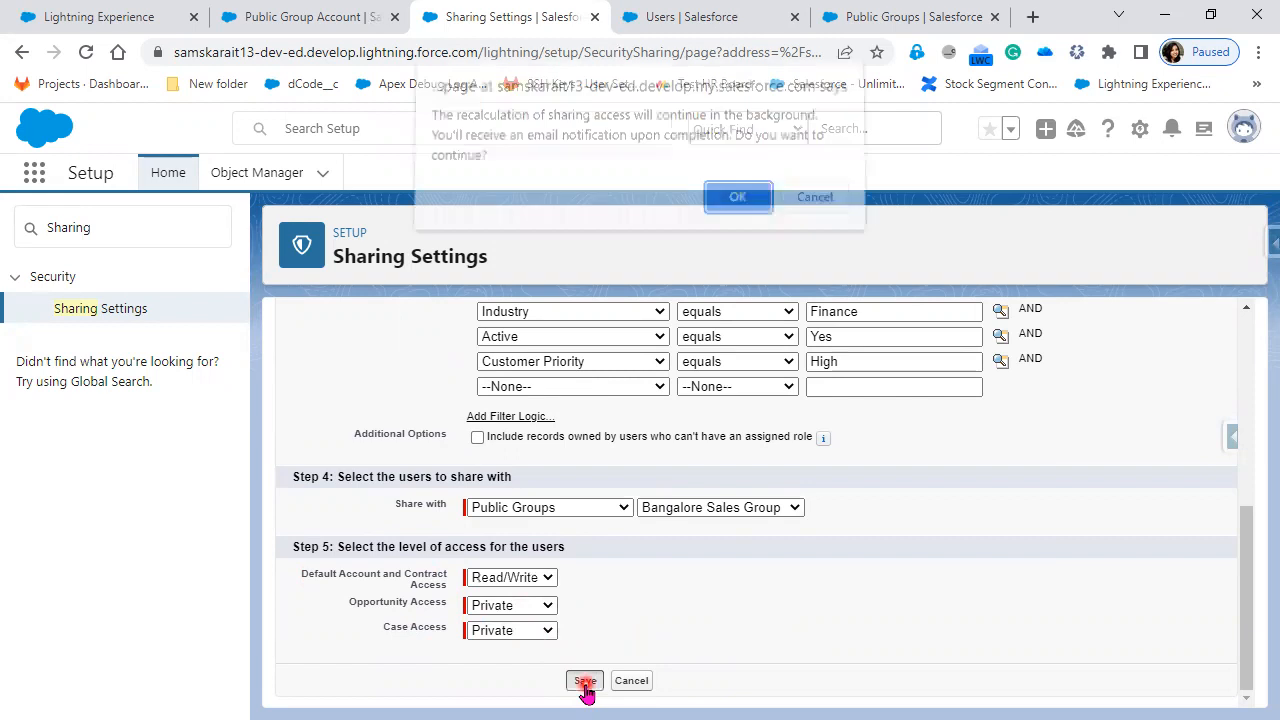
{"action": "left_click", "coordinate": [735, 200]}
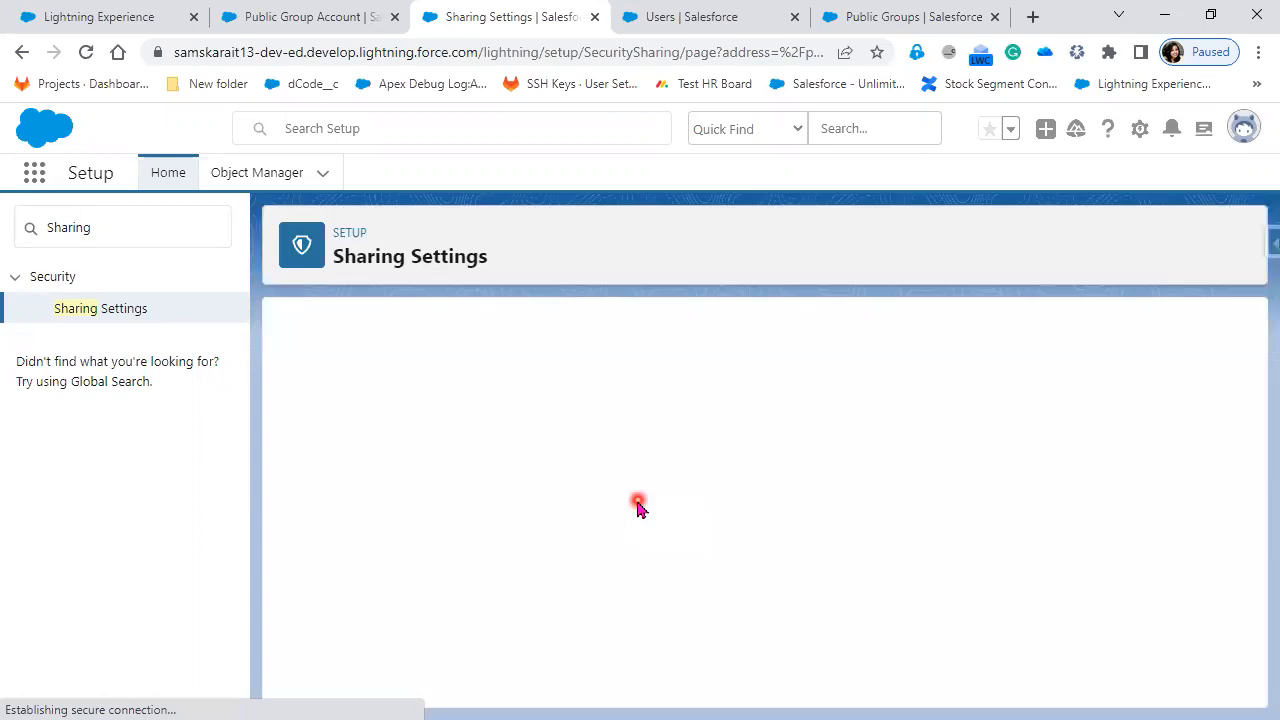
Step: Review the saved rule's criteria and shared group under Account Sharing Rules
{"action": "scroll", "coordinate": [651, 643], "scroll_direction": "down", "scroll_amount": 6}
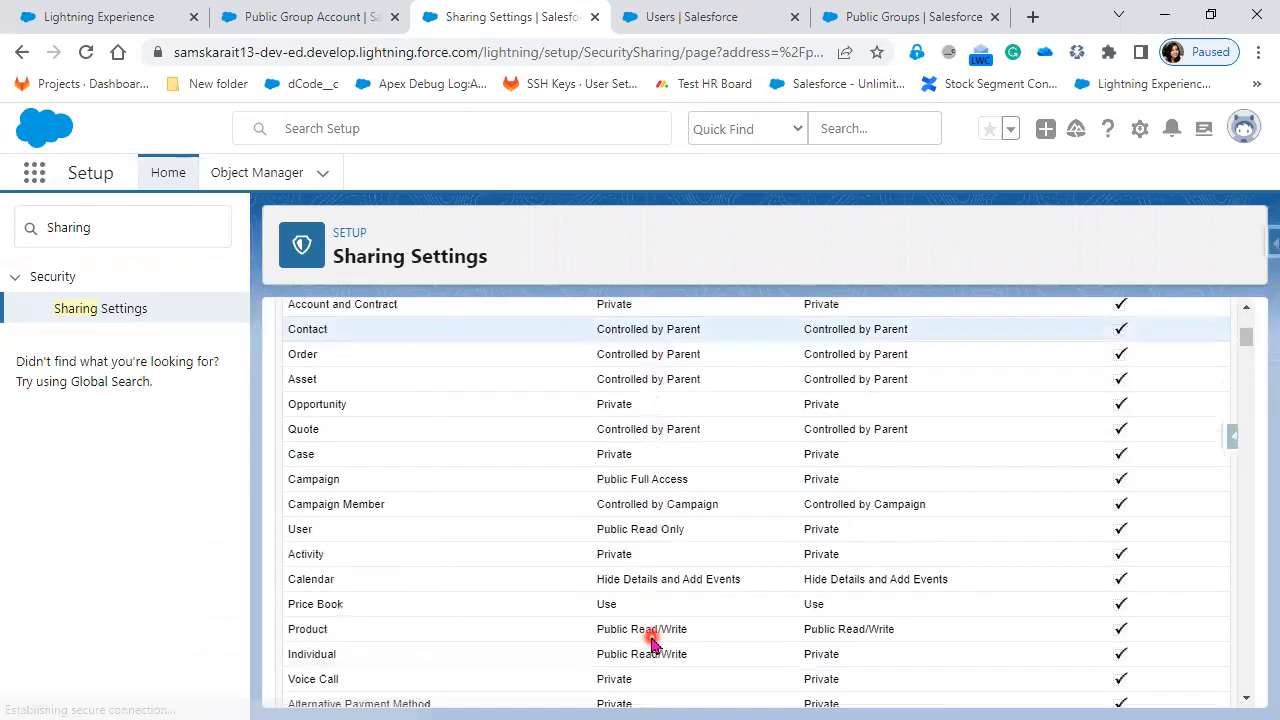
{"action": "scroll", "coordinate": [651, 643], "scroll_direction": "down", "scroll_amount": 10}
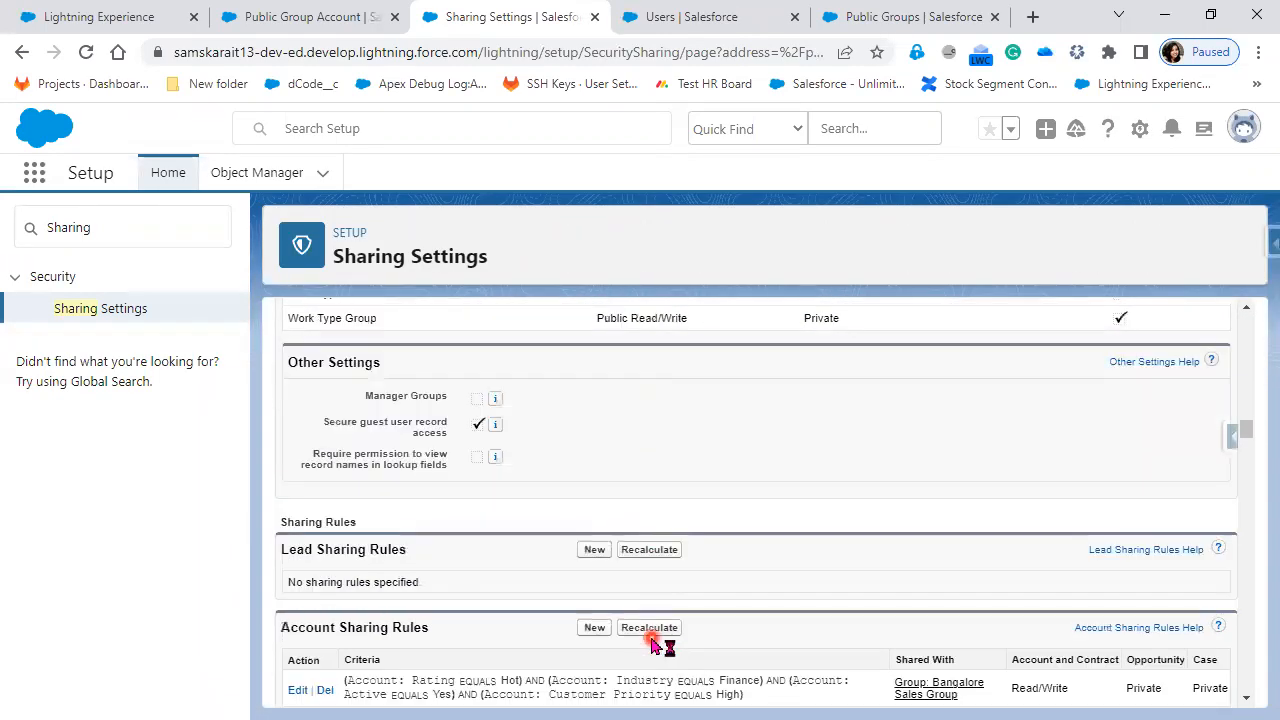
{"action": "scroll", "coordinate": [651, 643], "scroll_direction": "down", "scroll_amount": 3}
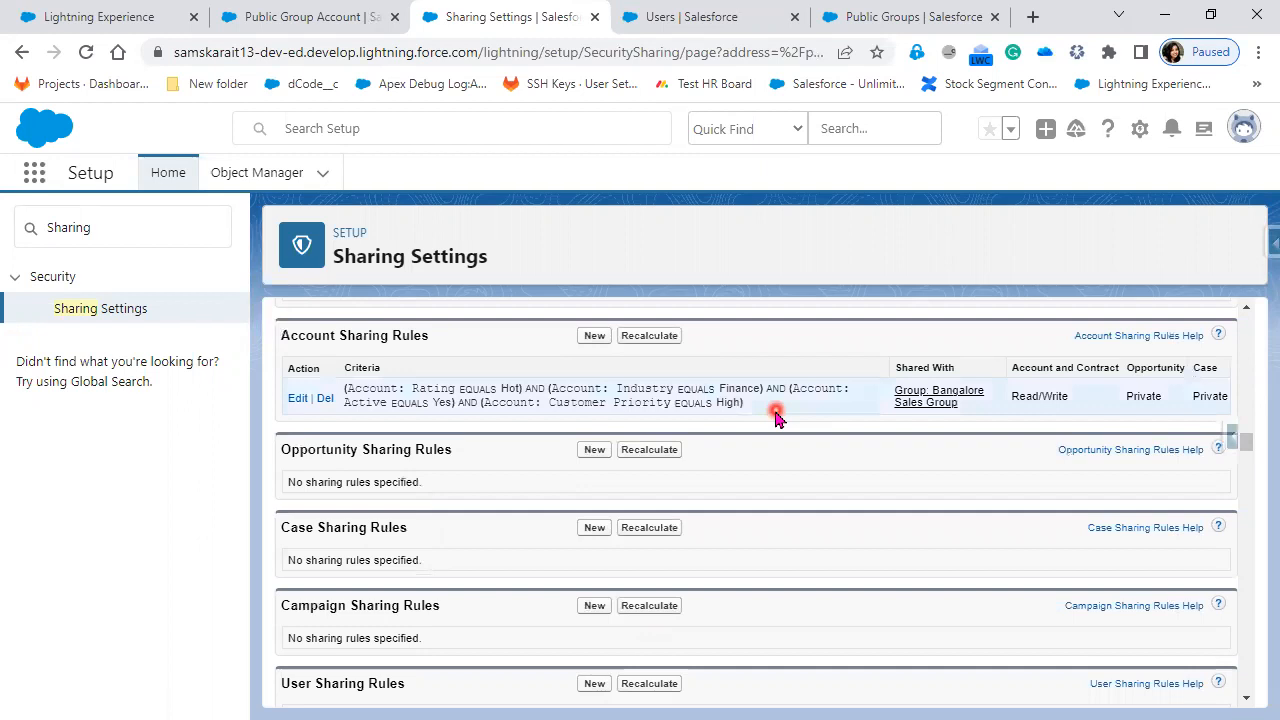
{"action": "left_click_drag", "start_coordinate": [344, 387], "coordinate": [764, 388]}
{"action": "left_click_drag", "start_coordinate": [451, 401], "coordinate": [744, 423]}
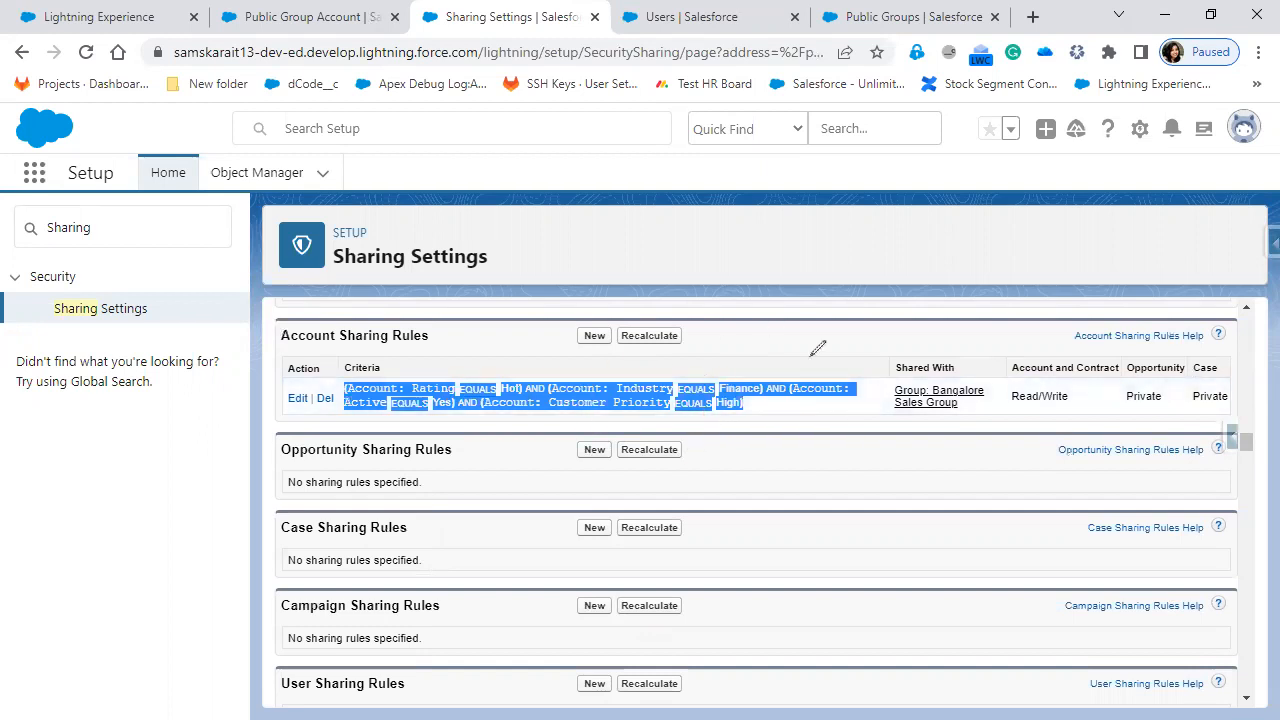
{"action": "mouse_move", "coordinate": [774, 406]}
{"action": "left_mouse_down"}
{"action": "mouse_move", "coordinate": [889, 394]}
{"action": "mouse_move", "coordinate": [880, 407]}
{"action": "mouse_move", "coordinate": [897, 412]}
{"action": "mouse_move", "coordinate": [1000, 412]}
{"action": "mouse_move", "coordinate": [998, 368]}
{"action": "mouse_move", "coordinate": [890, 369]}
{"action": "mouse_move", "coordinate": [901, 366]}
{"action": "left_mouse_up"}
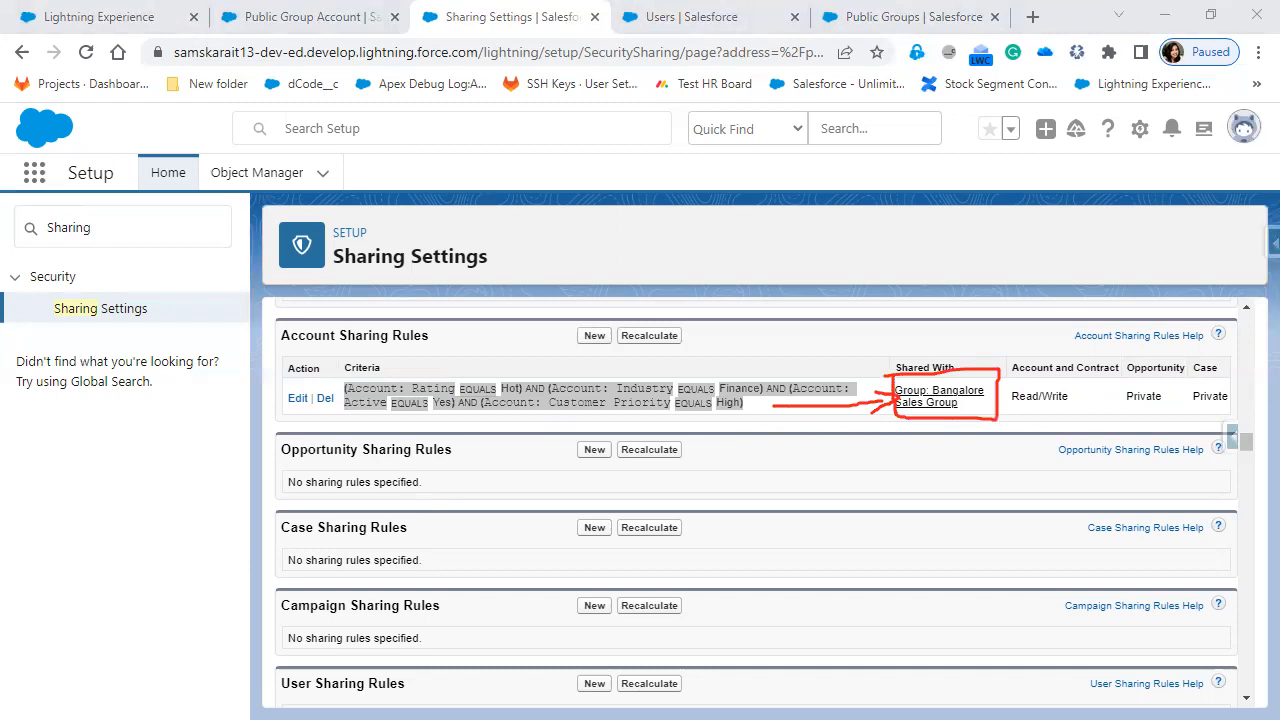
Step: Start another account sharing rule and set its rule type to Based on criteria
{"action": "left_click", "coordinate": [594, 336]}
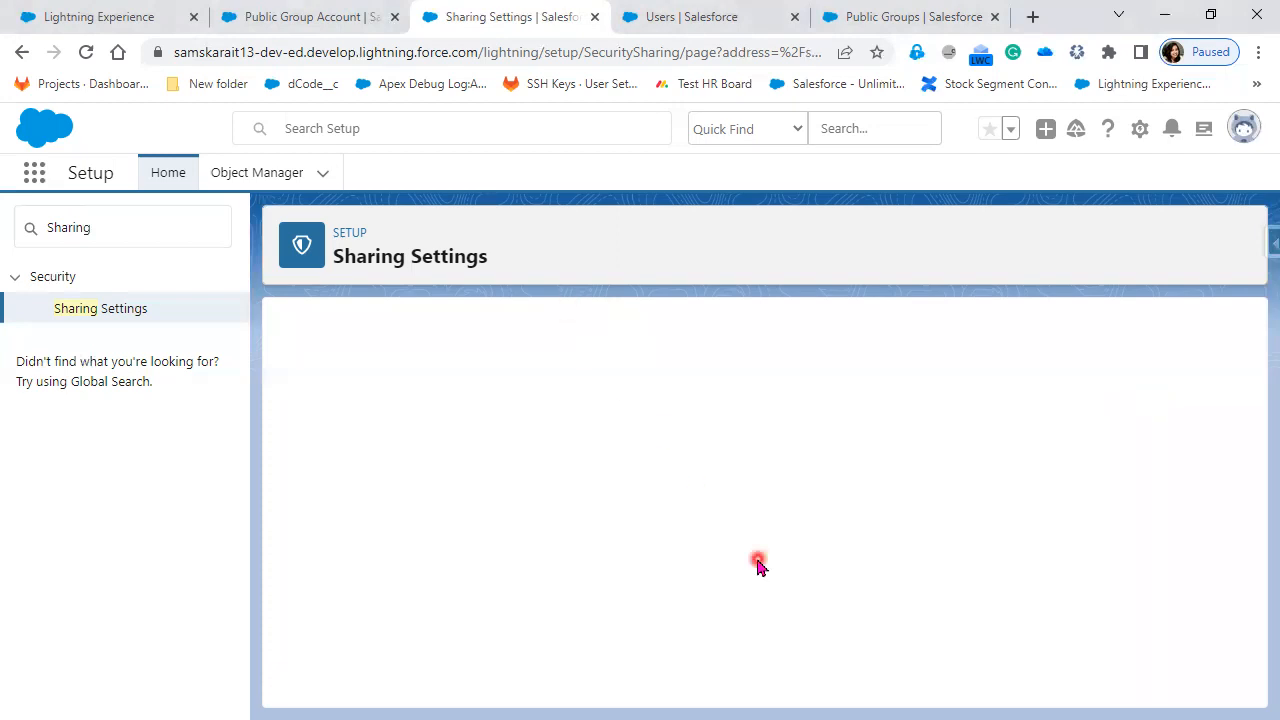
{"action": "scroll", "coordinate": [715, 556], "scroll_direction": "down", "scroll_amount": 1}
{"action": "left_click", "coordinate": [651, 530]}
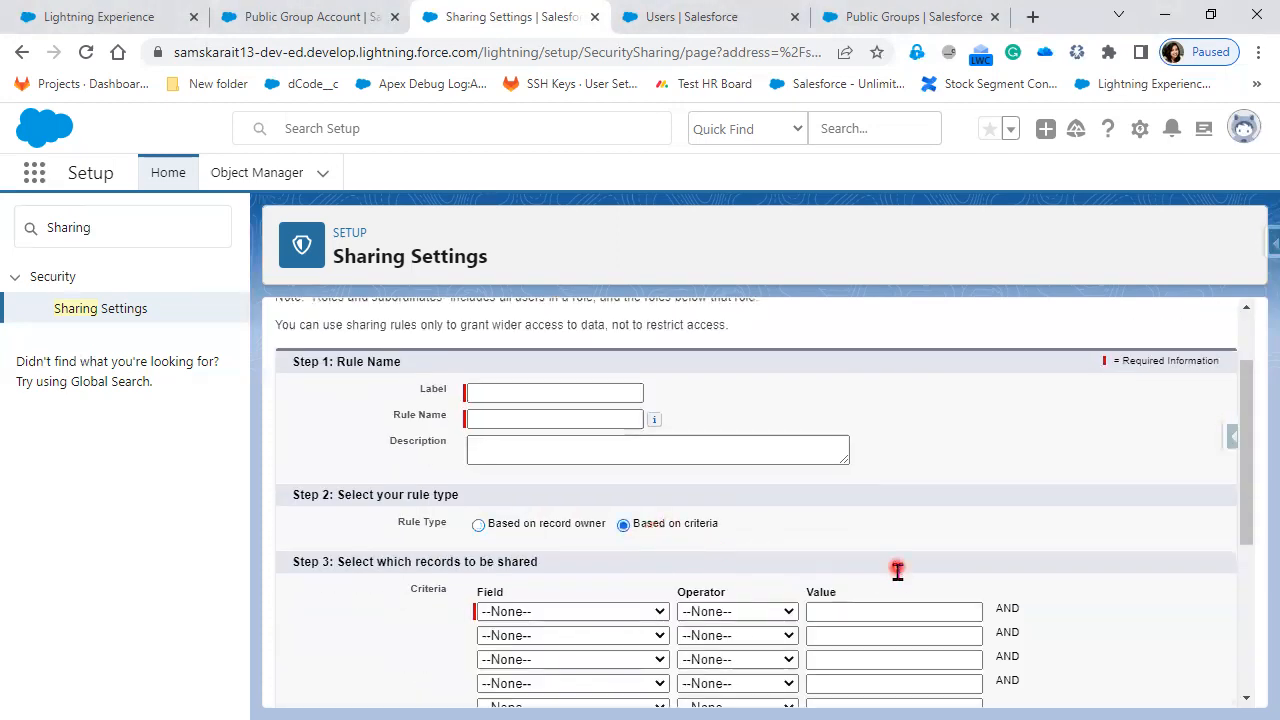
Step: Examine the Share with categories, from Public Groups to Roles and Subordinates, and cancel the unsaved sharing rule
{"action": "scroll", "coordinate": [897, 569], "scroll_direction": "down", "scroll_amount": 3}
{"action": "left_click", "coordinate": [579, 536]}
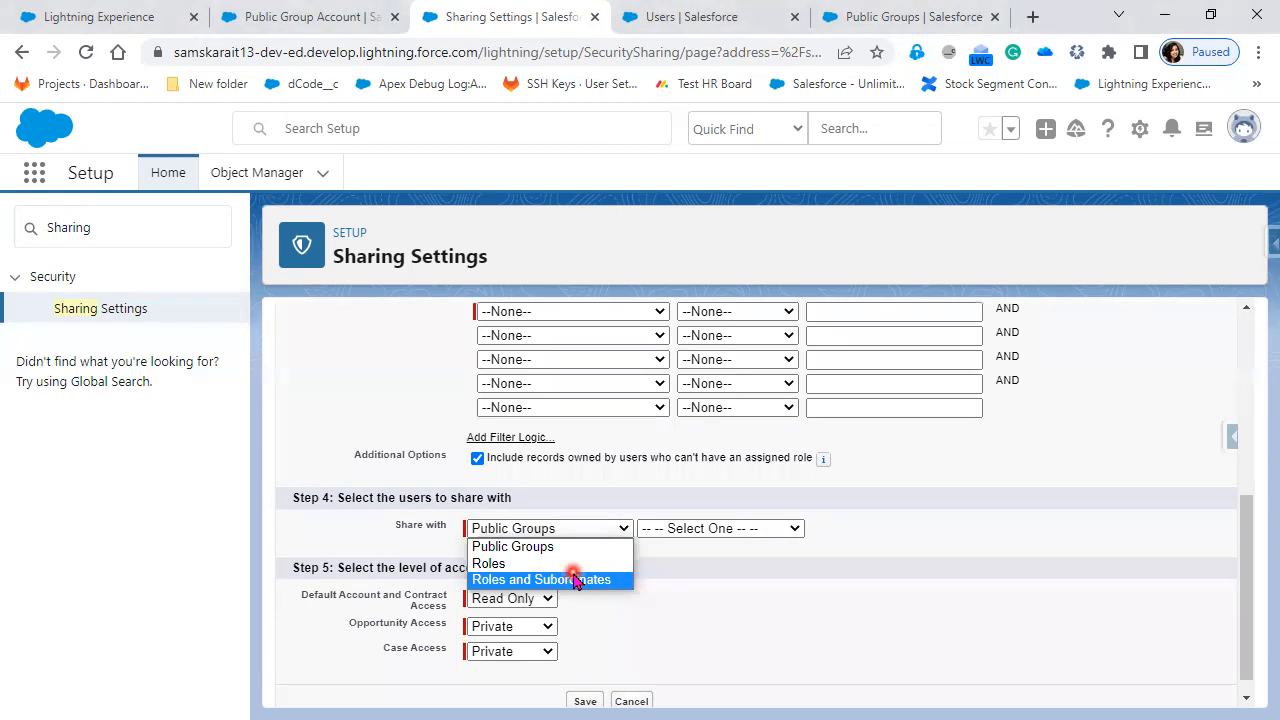
{"action": "key", "text": "Up"}
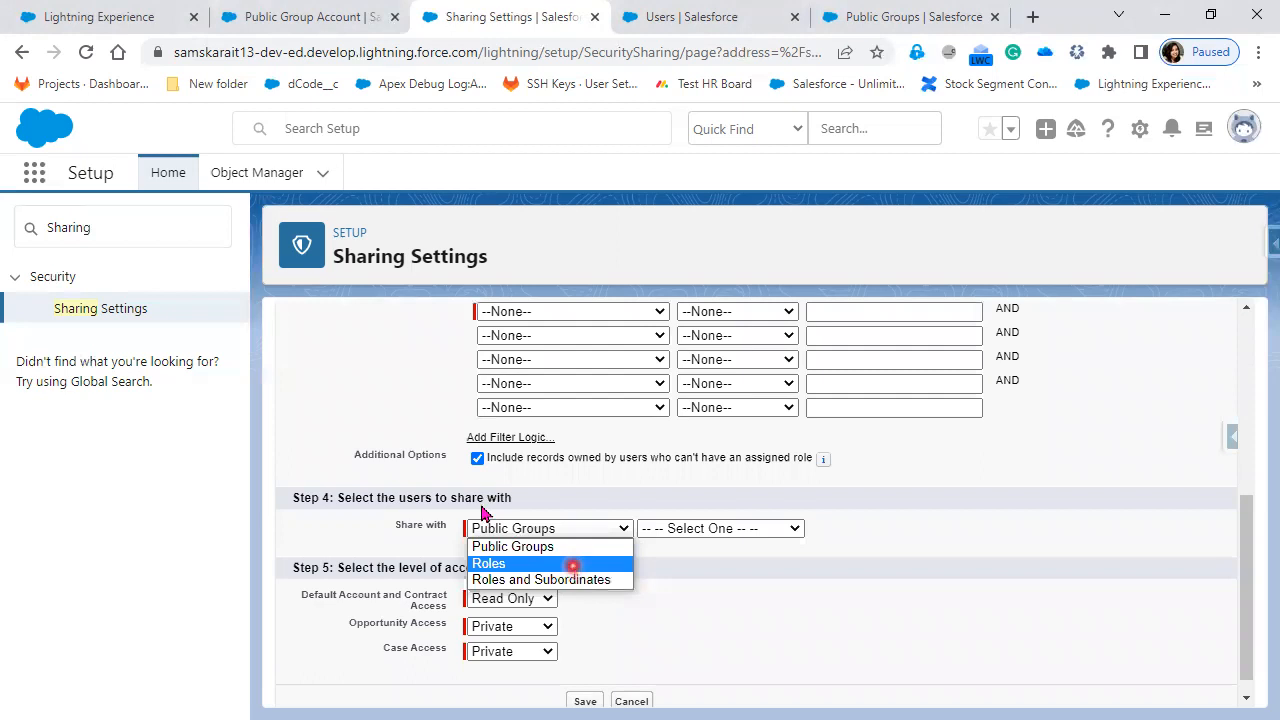
{"action": "key", "text": "Up"}
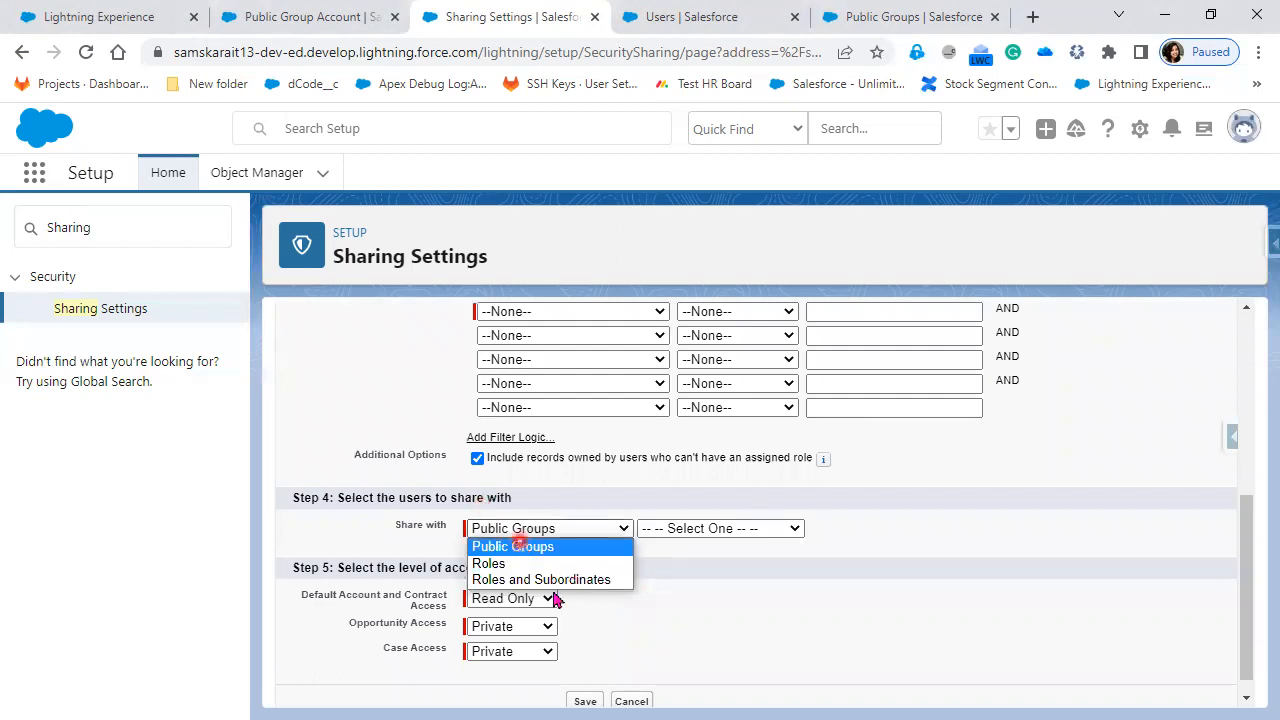
{"action": "key", "text": "Down"}
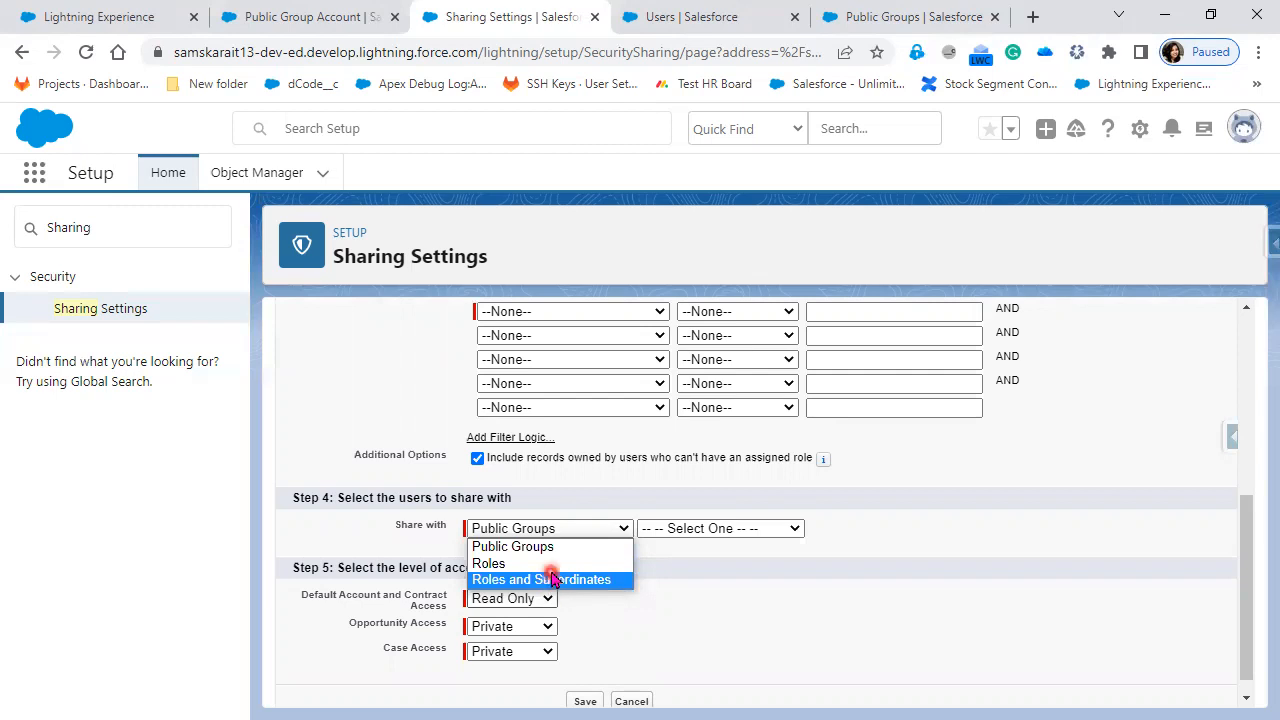
{"action": "key", "text": "Up"}
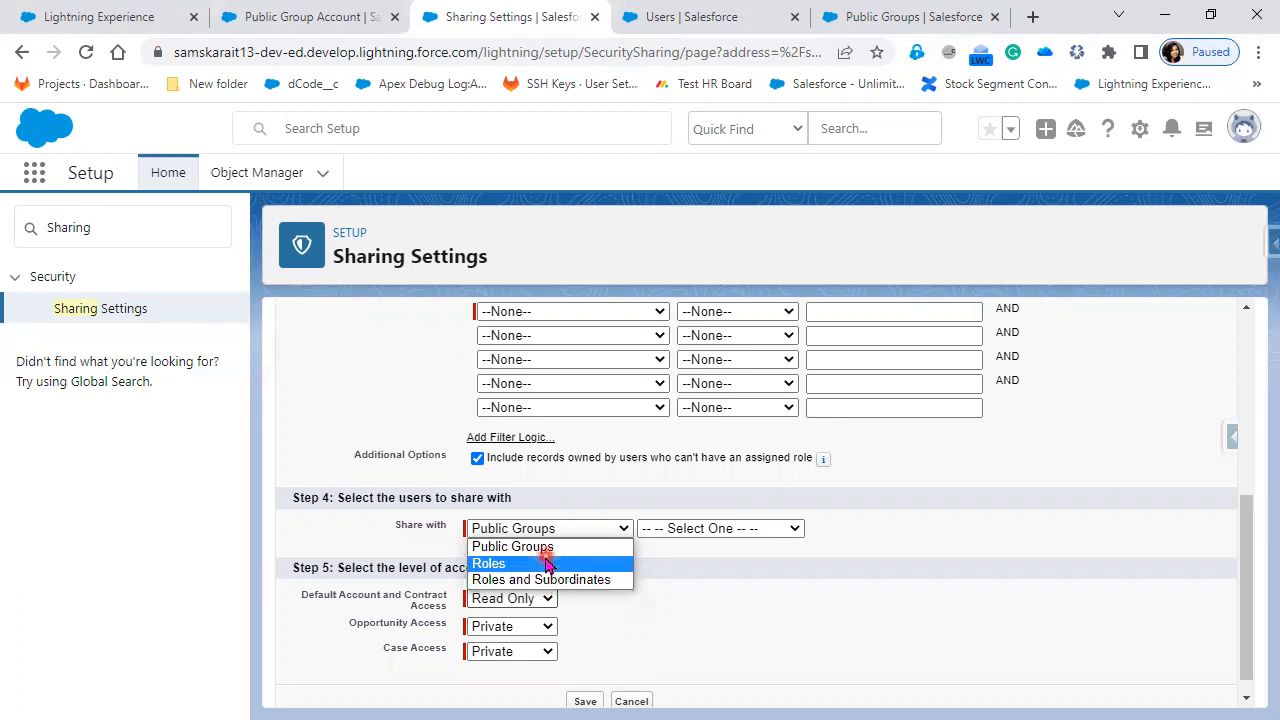
{"action": "left_click", "coordinate": [636, 698]}
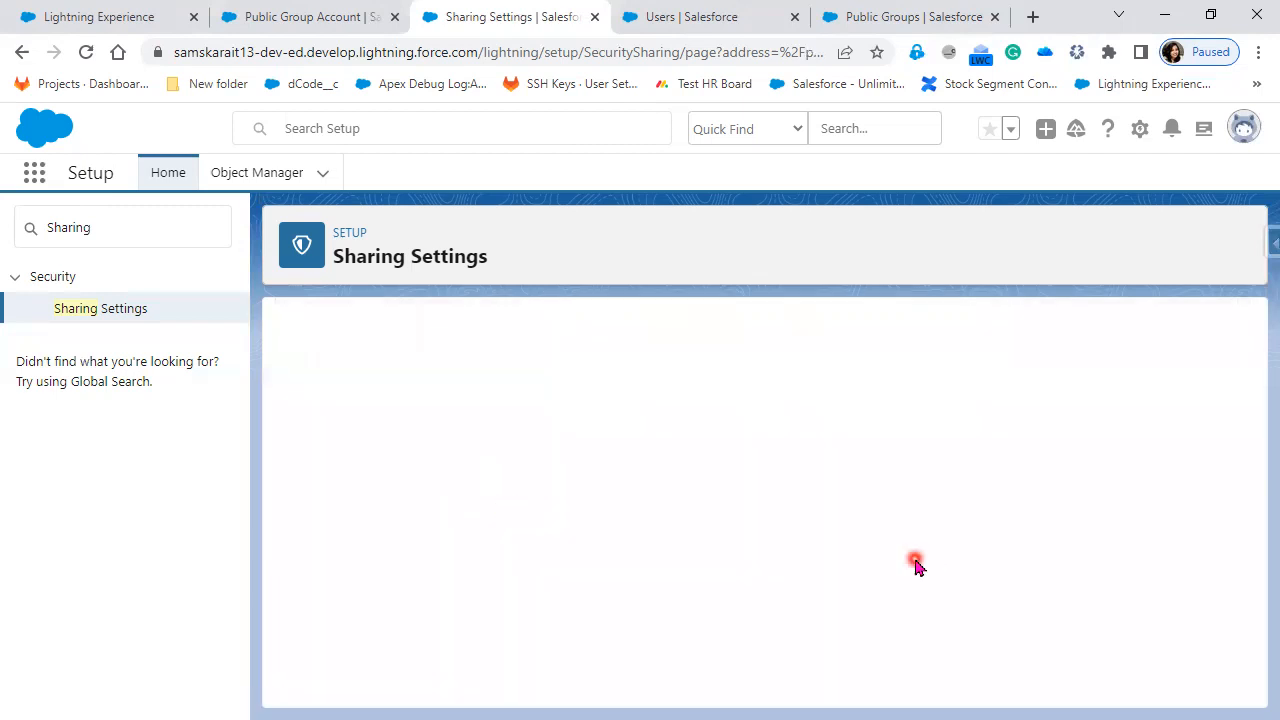
Step: Check the criteria, shared group and access levels of the existing rule under Account Sharing Rules
{"action": "scroll", "coordinate": [912, 566], "scroll_direction": "down", "scroll_amount": 10}
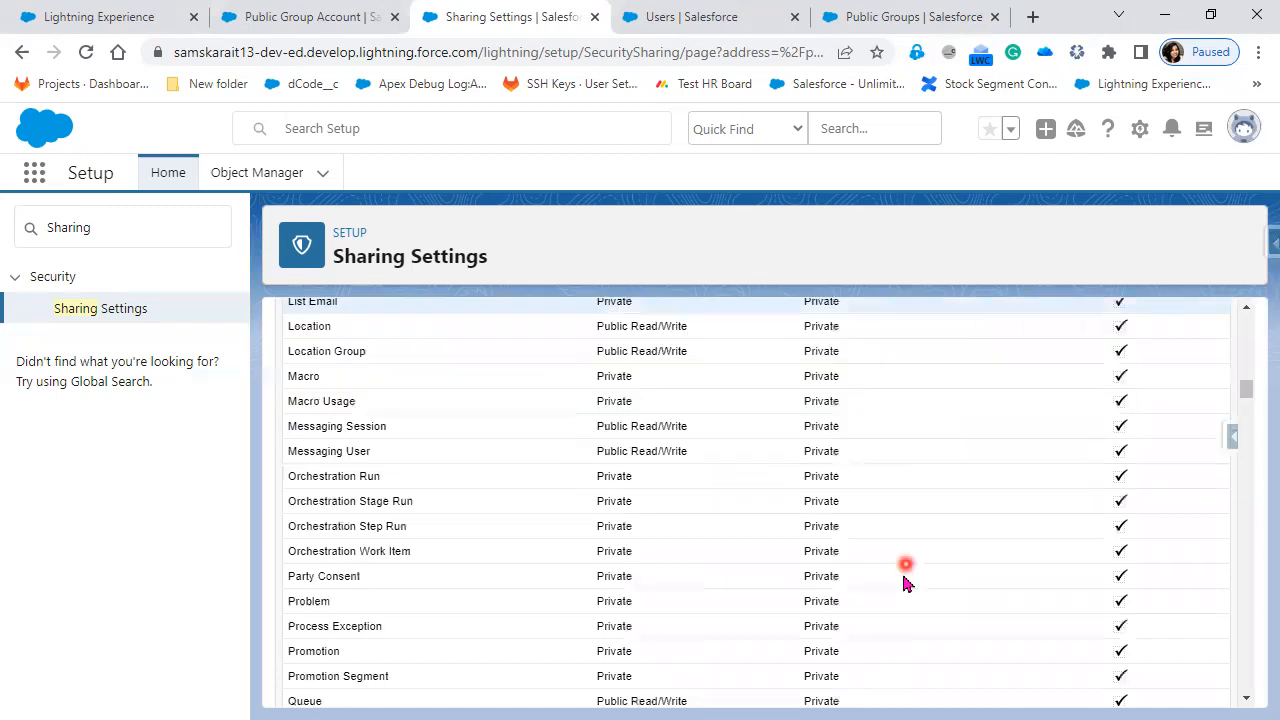
{"action": "scroll", "coordinate": [905, 583], "scroll_direction": "down", "scroll_amount": 5}
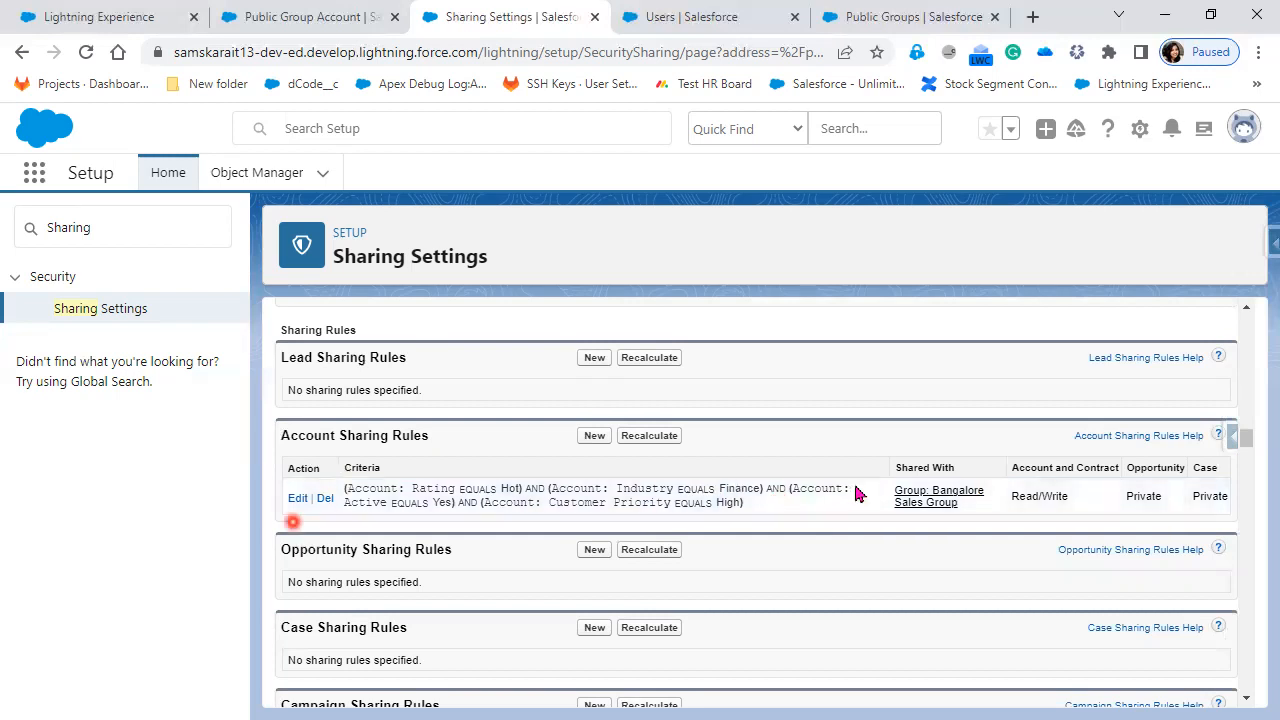
{"action": "left_click", "coordinate": [940, 502]}
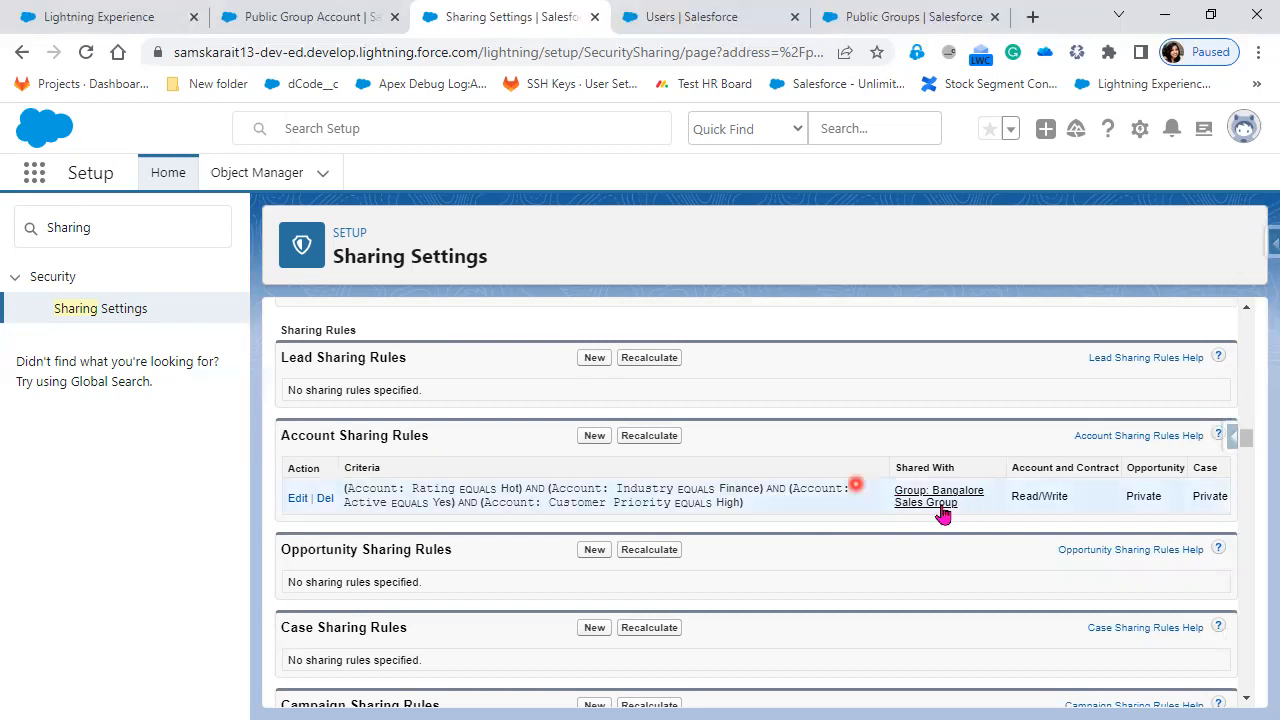
{"action": "left_click", "coordinate": [776, 297]}
Step: Find the user with the CTO role and TATA Sales Admin profile in the Users list and log in as that user
{"action": "left_click", "coordinate": [335, 28]}
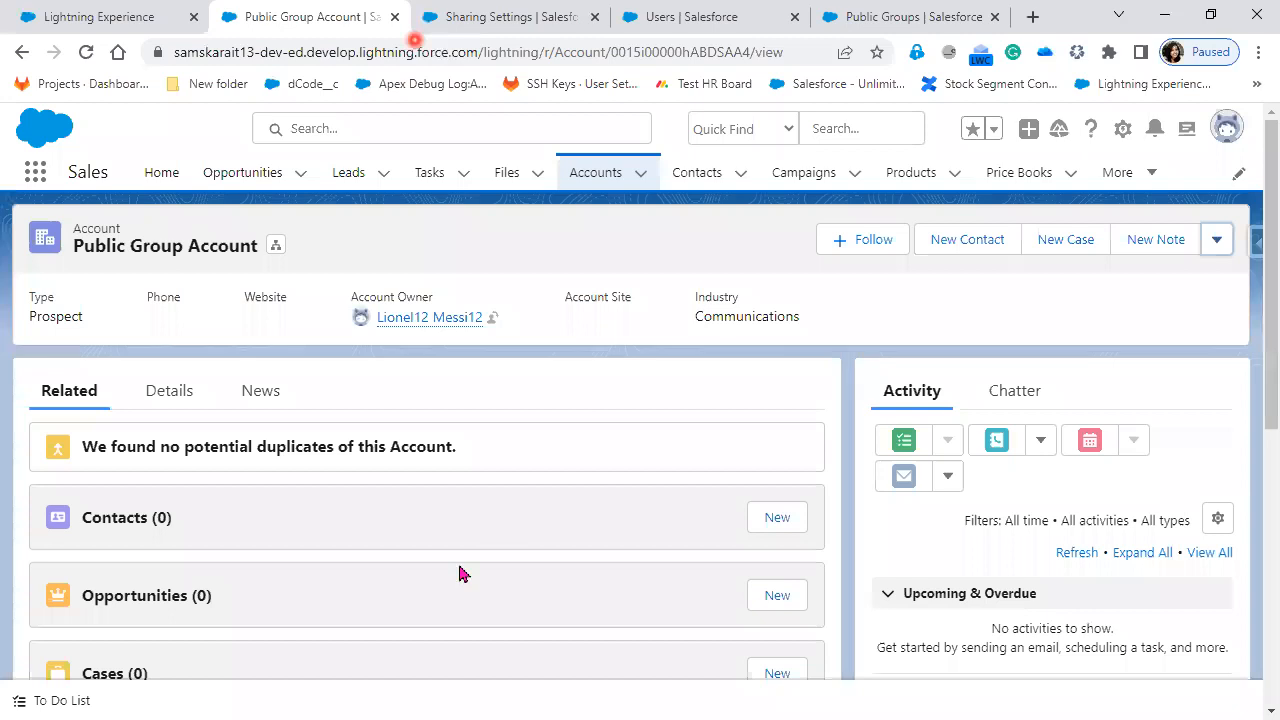
{"action": "left_click", "coordinate": [712, 28]}
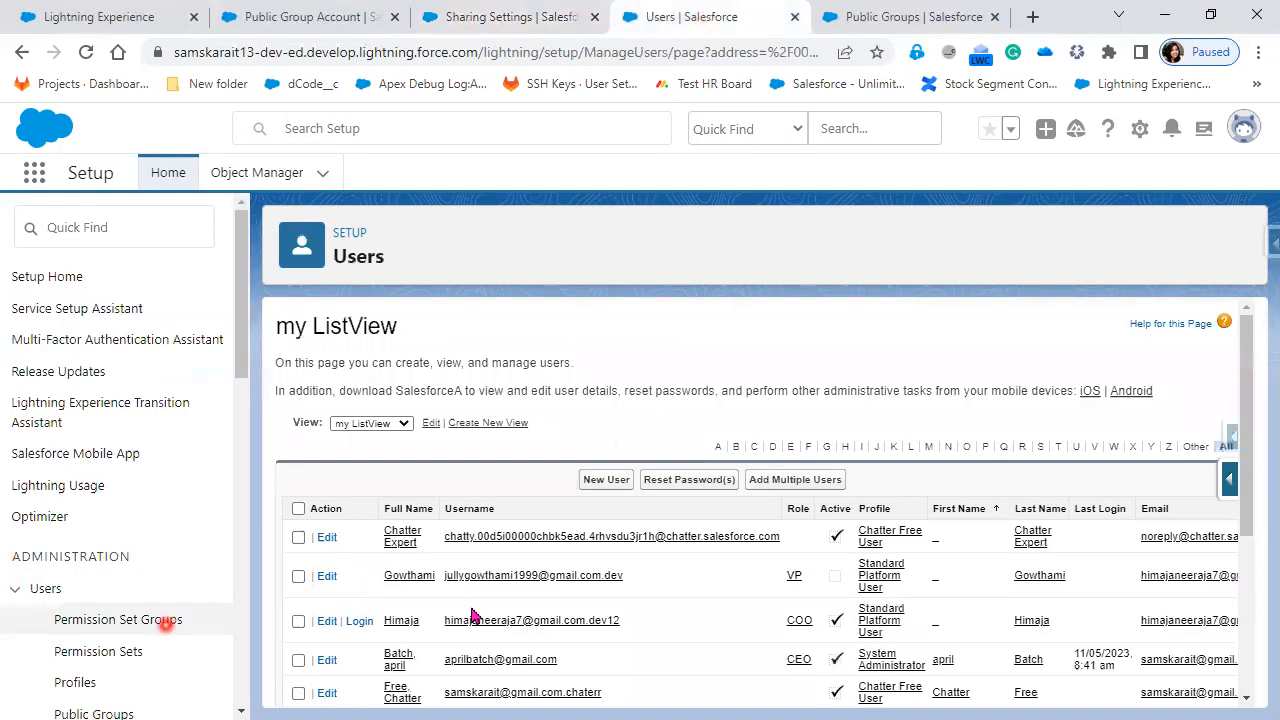
{"action": "scroll", "coordinate": [101, 576], "scroll_direction": "down", "scroll_amount": 3}
{"action": "scroll", "coordinate": [379, 601], "scroll_direction": "down", "scroll_amount": 2}
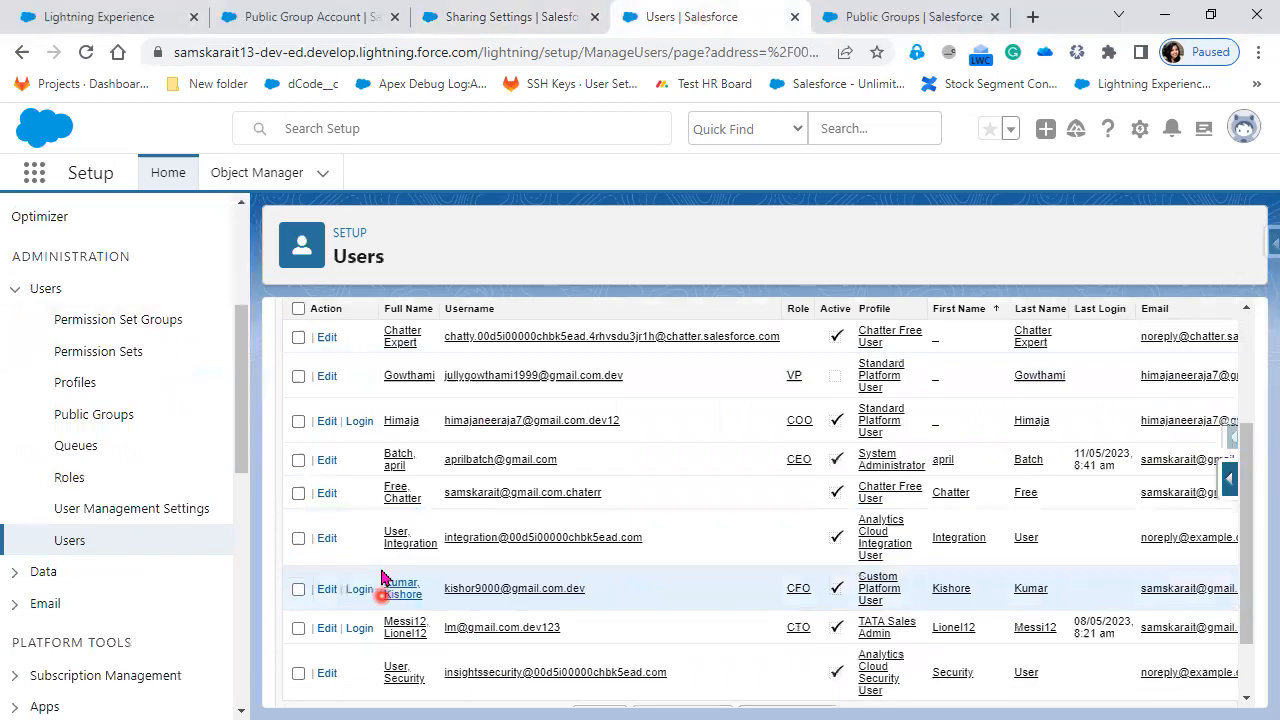
{"action": "left_click", "coordinate": [358, 630]}
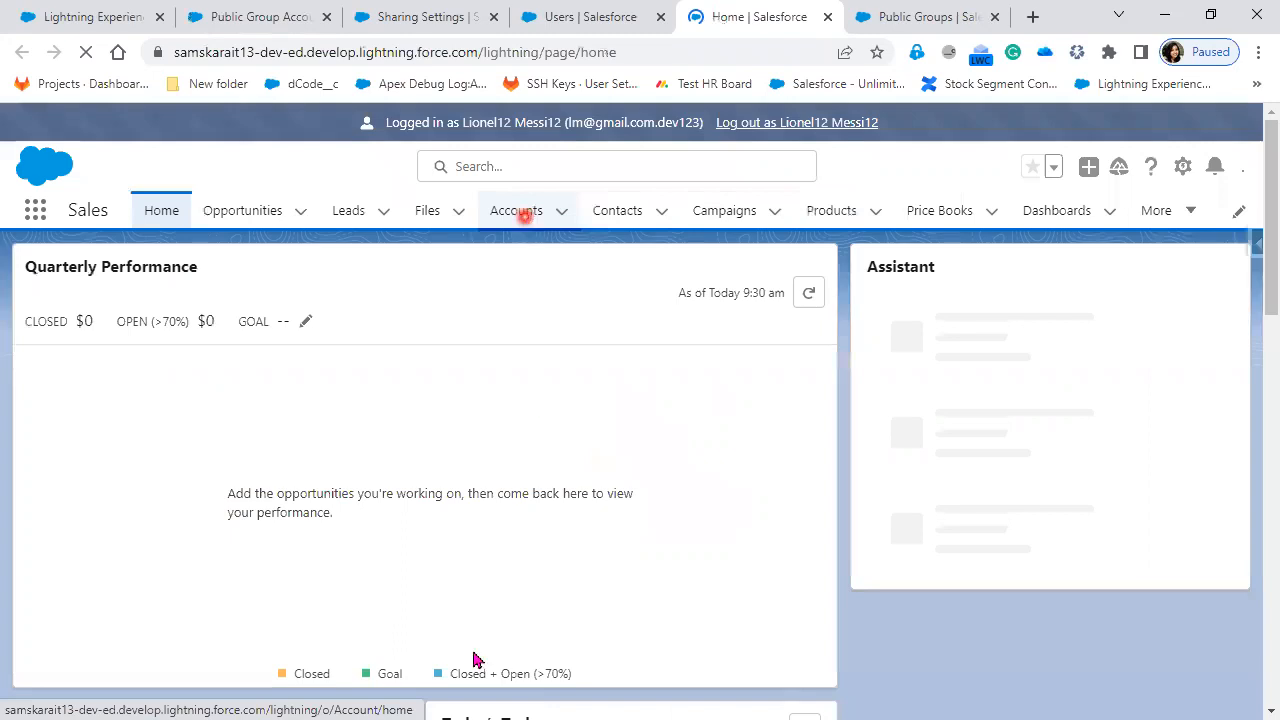
Step: Start a new account named Sharing Rule Account and set its Rating to Hot
{"action": "left_click", "coordinate": [516, 210]}
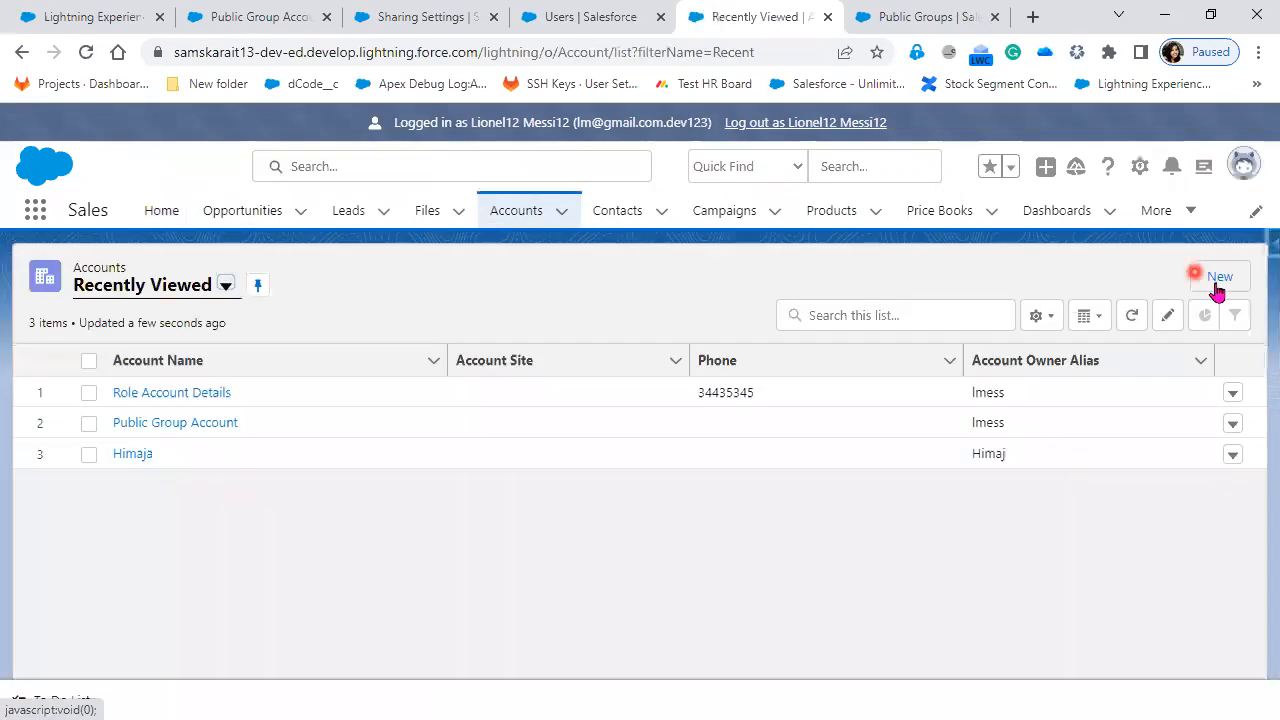
{"action": "left_click", "coordinate": [1217, 287]}
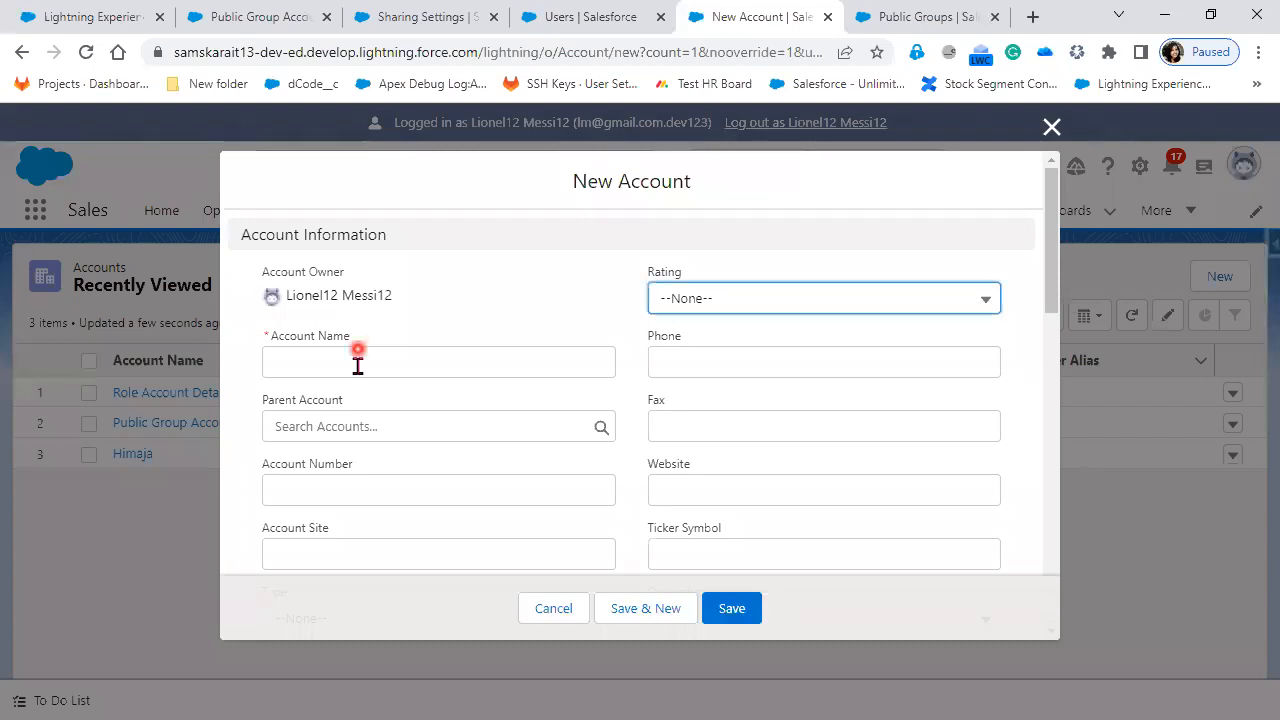
{"action": "left_click", "coordinate": [357, 366]}
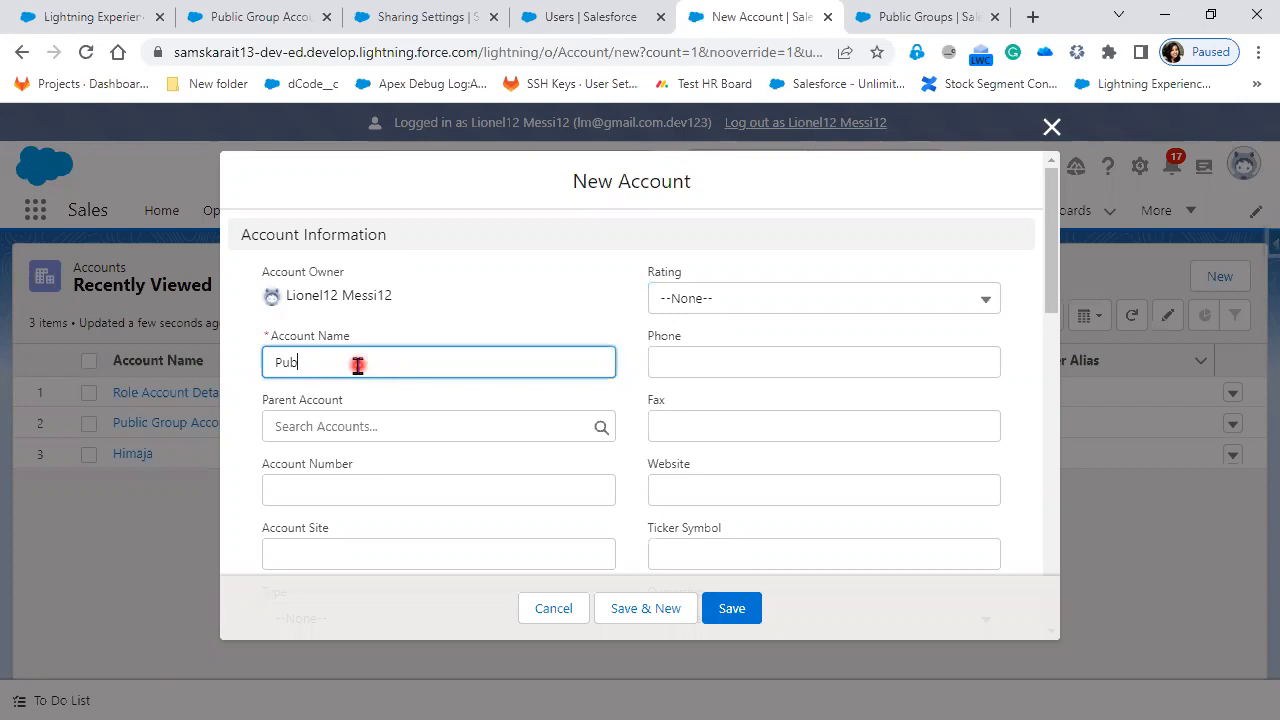
{"action": "type", "text": "Sharing Rule Account"}
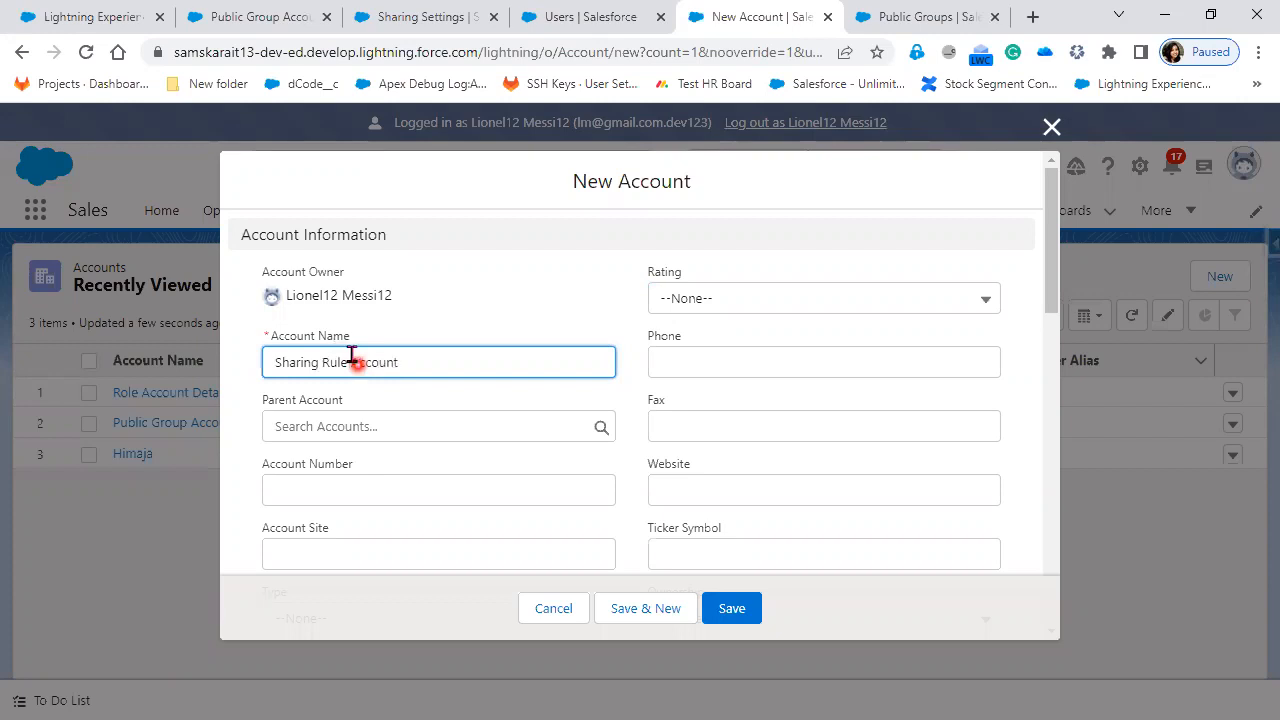
{"action": "left_click", "coordinate": [743, 303]}
{"action": "left_click", "coordinate": [743, 371]}
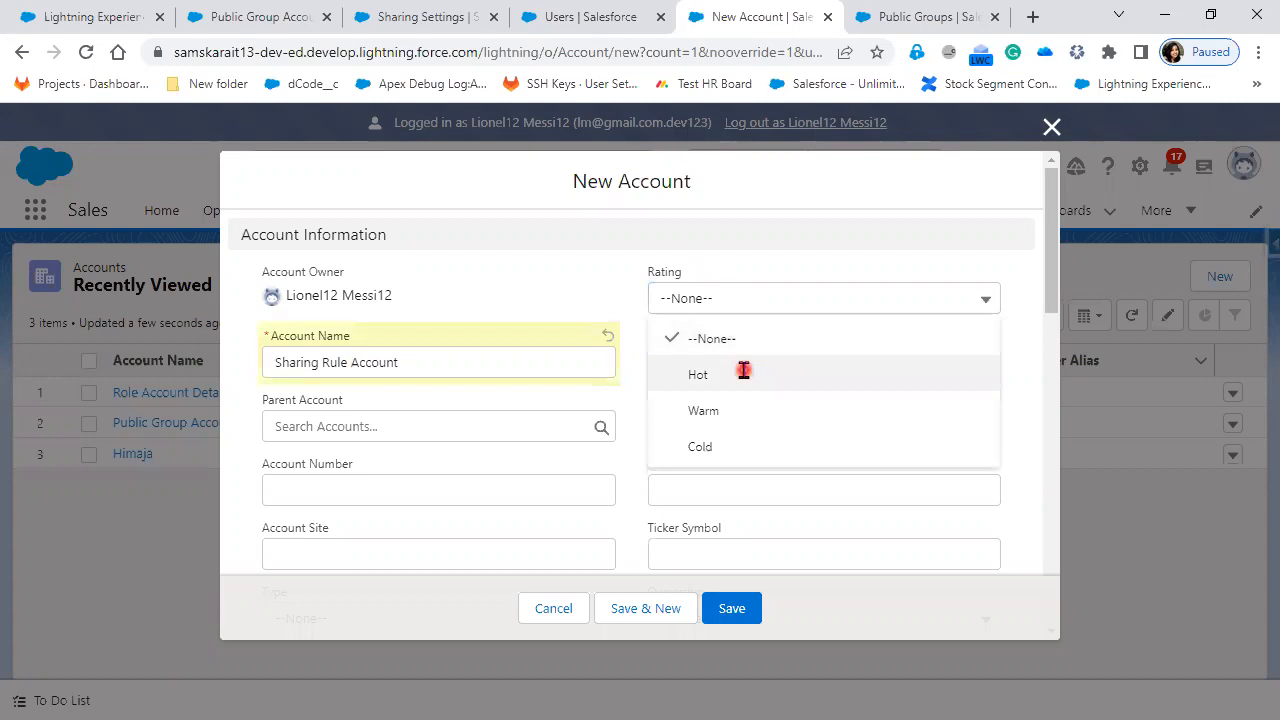
Step: Set the new account's Industry to Finance
{"action": "scroll", "coordinate": [443, 380], "scroll_direction": "down", "scroll_amount": 3}
{"action": "left_click", "coordinate": [443, 378]}
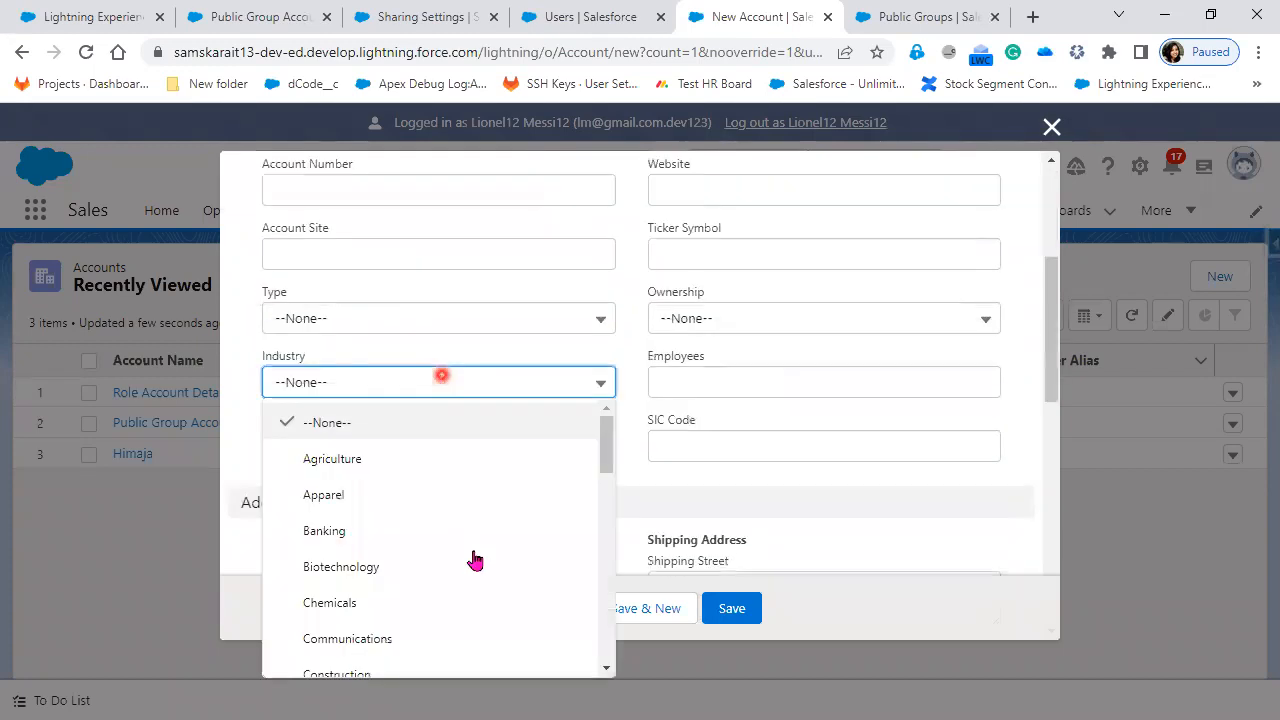
{"action": "scroll", "coordinate": [475, 558], "scroll_direction": "down", "scroll_amount": 1}
{"action": "scroll", "coordinate": [460, 560], "scroll_direction": "down", "scroll_amount": 3}
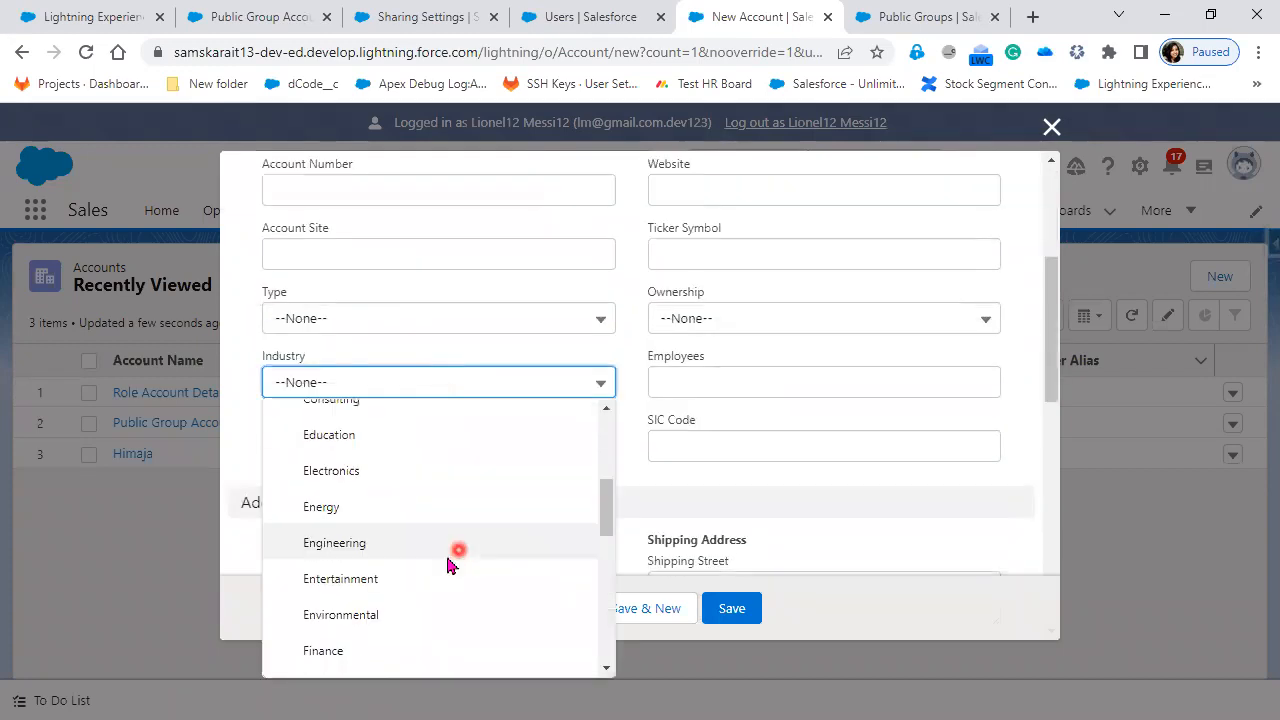
{"action": "left_click", "coordinate": [420, 650]}
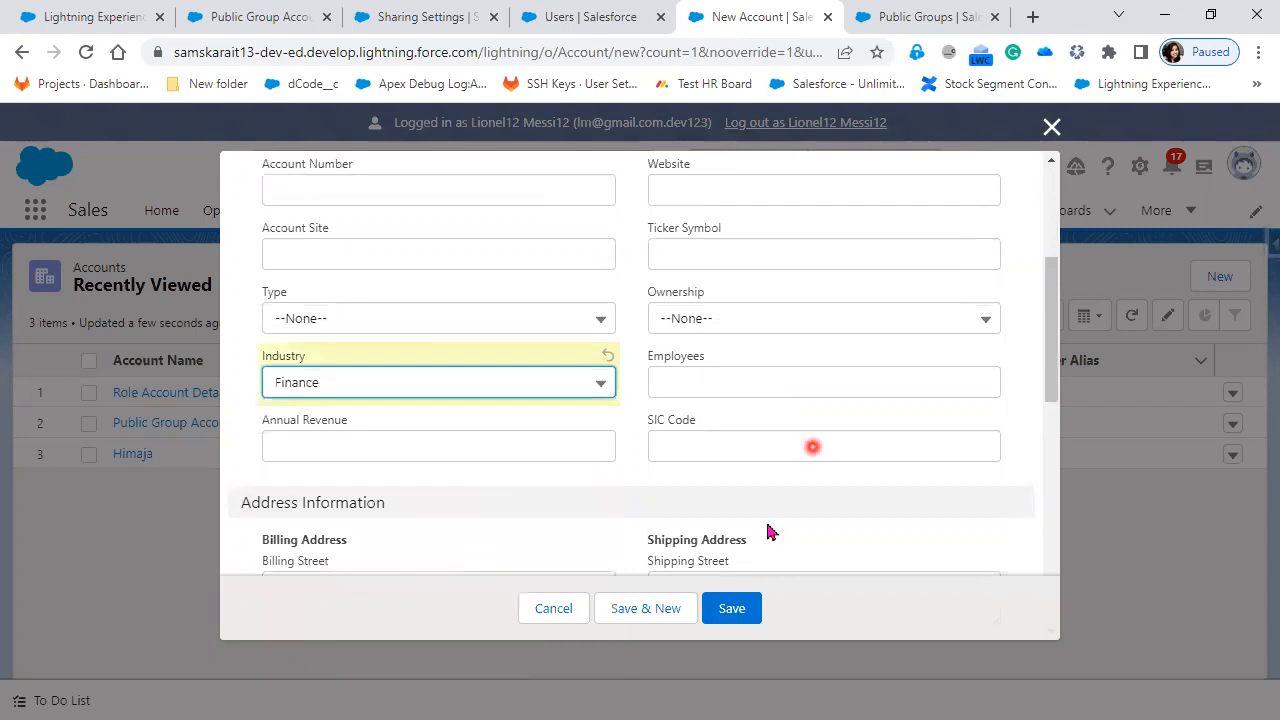
Step: Set Active to Yes and Customer Priority to High under Additional Information, and save the account
{"action": "scroll", "coordinate": [771, 532], "scroll_direction": "down", "scroll_amount": 5}
{"action": "left_click", "coordinate": [523, 519]}
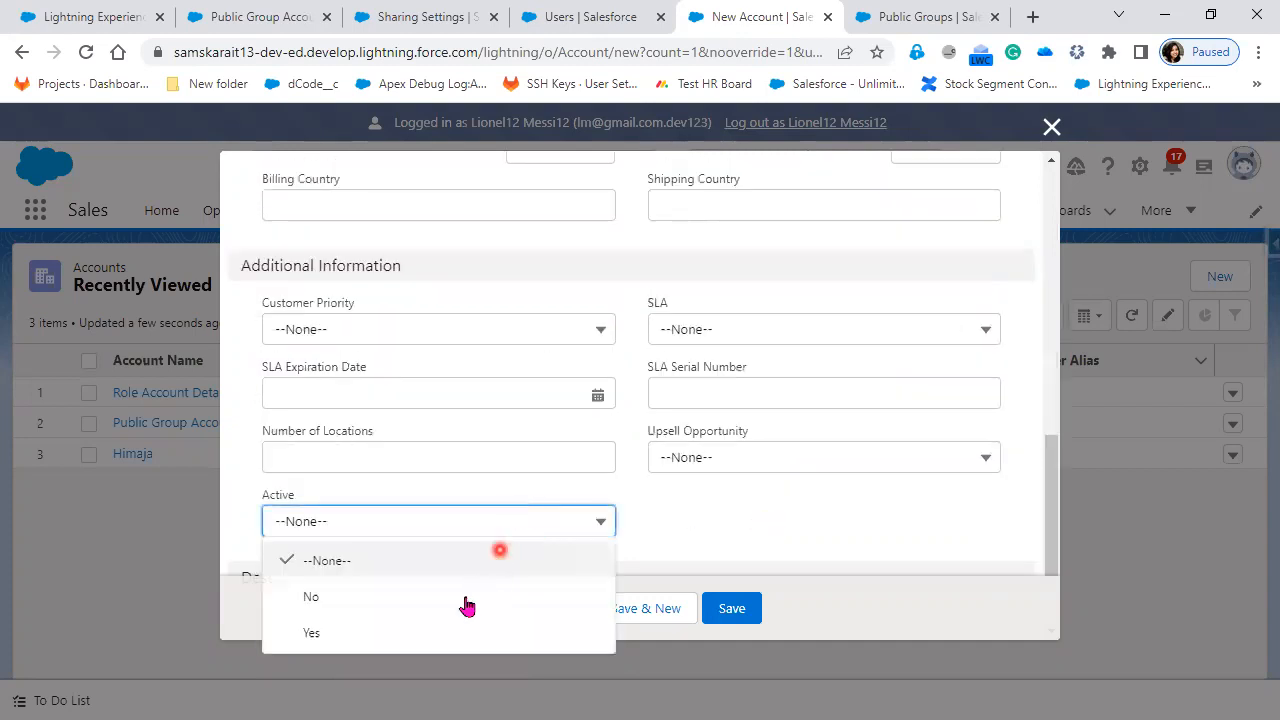
{"action": "left_click", "coordinate": [442, 634]}
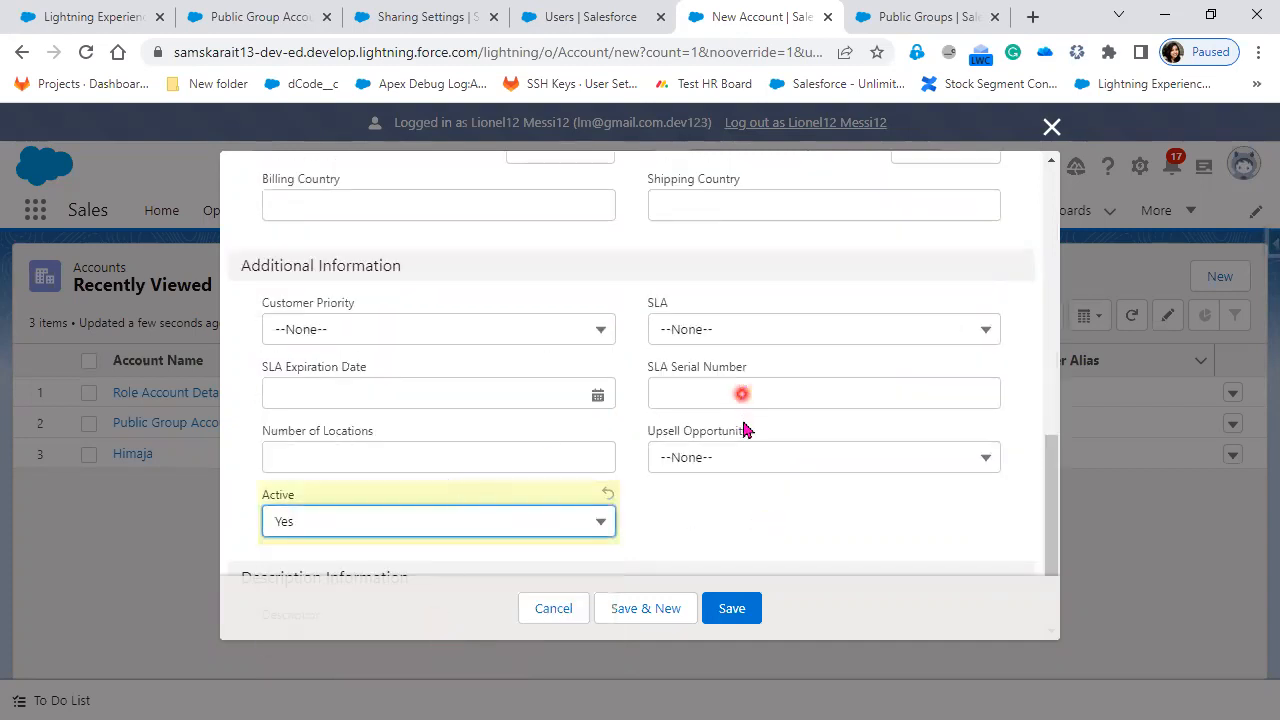
{"action": "scroll", "coordinate": [765, 467], "scroll_direction": "down", "scroll_amount": 2}
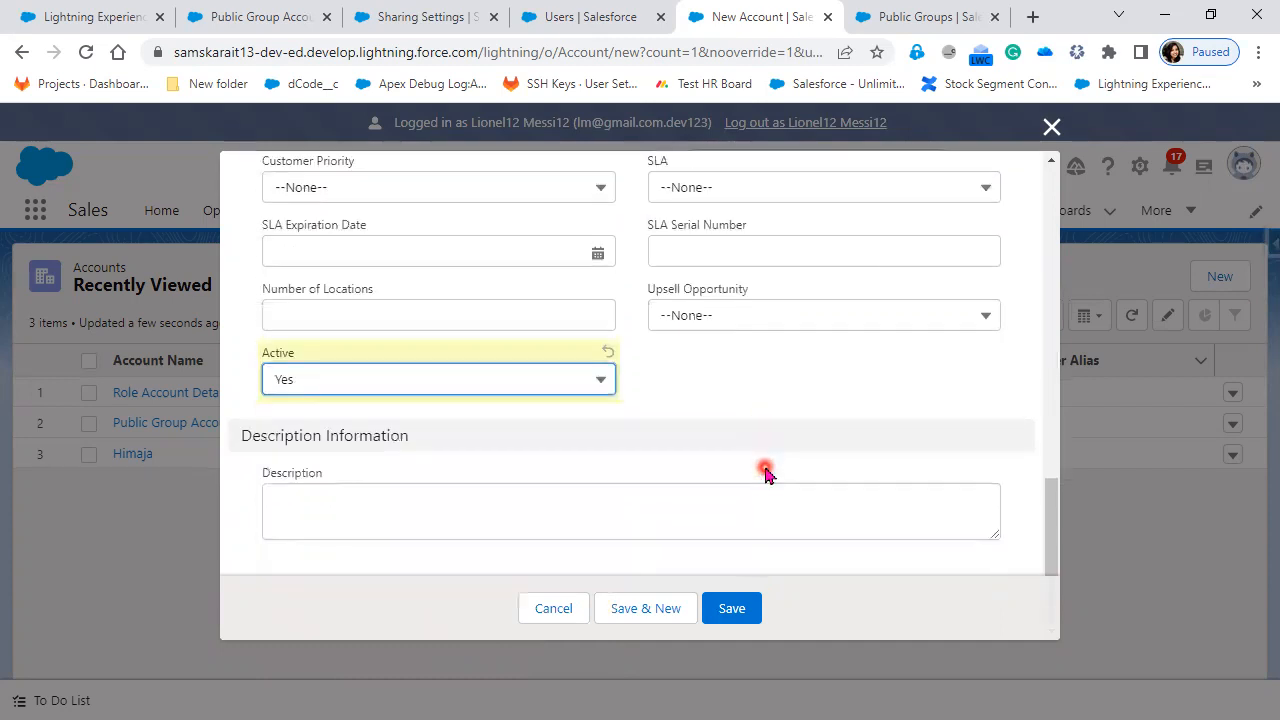
{"action": "scroll", "coordinate": [765, 467], "scroll_direction": "up", "scroll_amount": 3}
{"action": "left_click", "coordinate": [558, 396]}
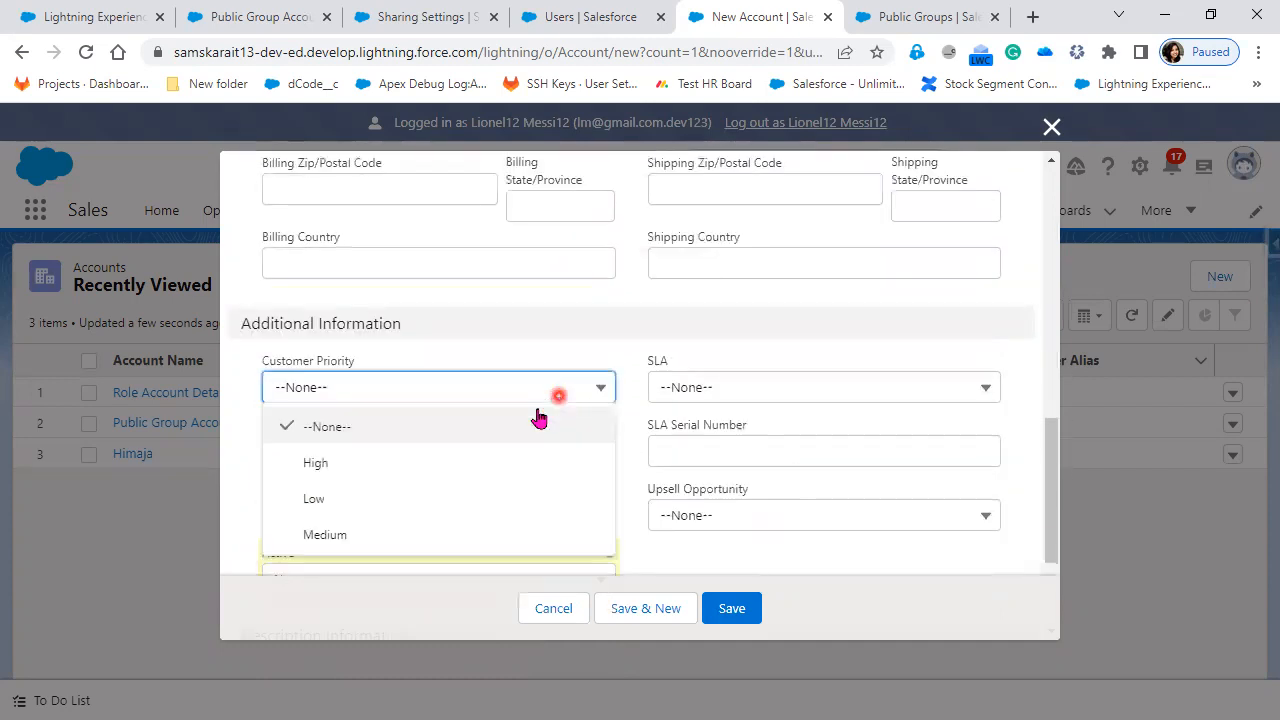
{"action": "left_click", "coordinate": [517, 458]}
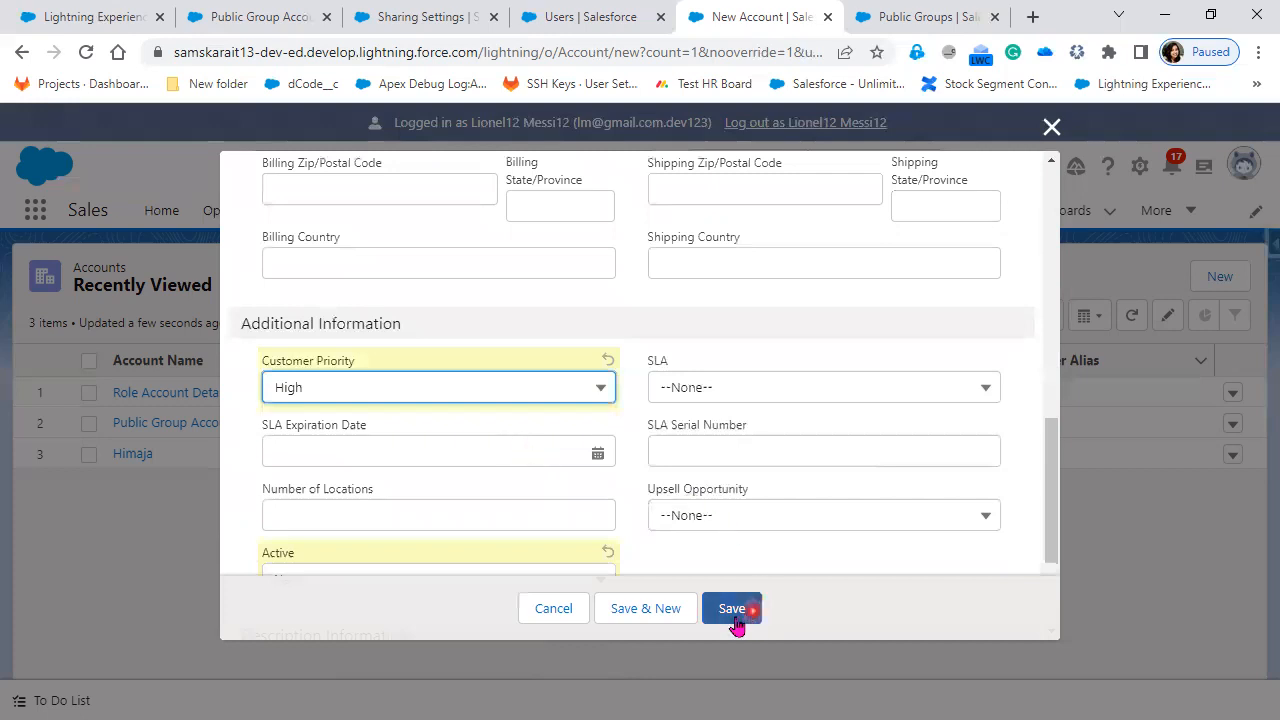
{"action": "left_click", "coordinate": [734, 618]}
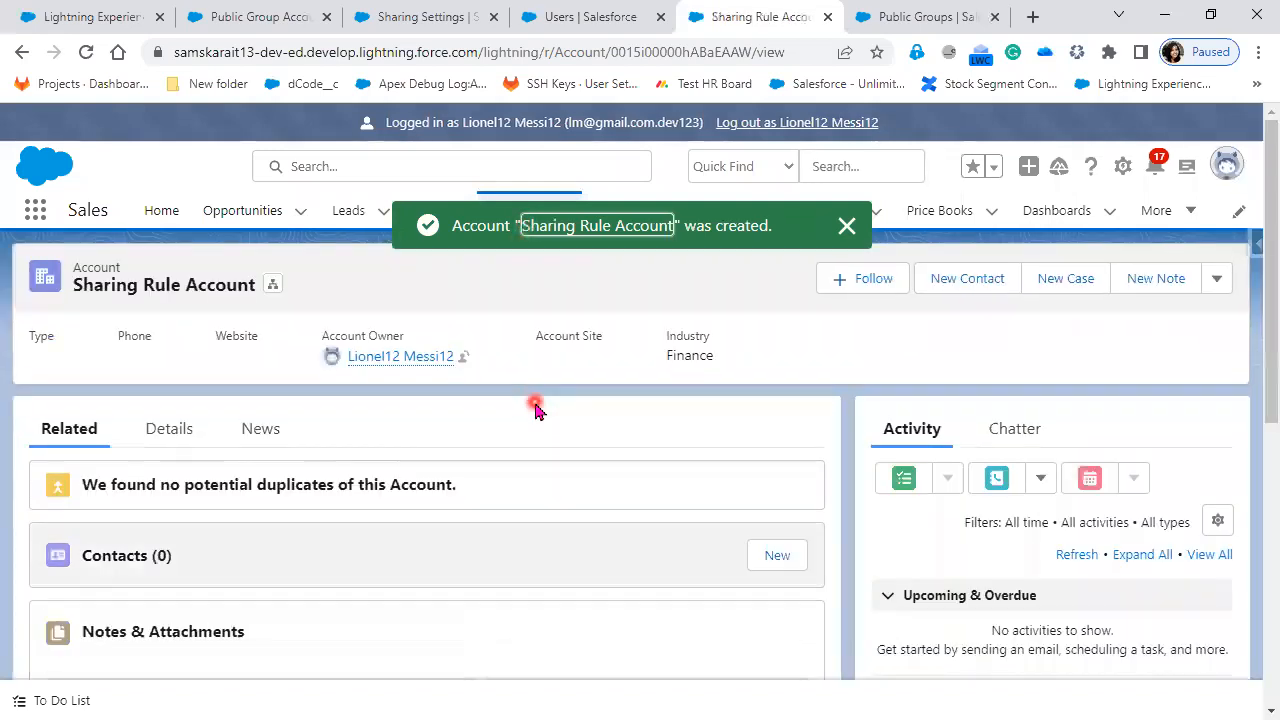
Step: Open the sharing settings of Sharing Rule Account and list the groups of users it is shared with
{"action": "left_click", "coordinate": [1219, 277]}
{"action": "left_click", "coordinate": [1166, 486]}
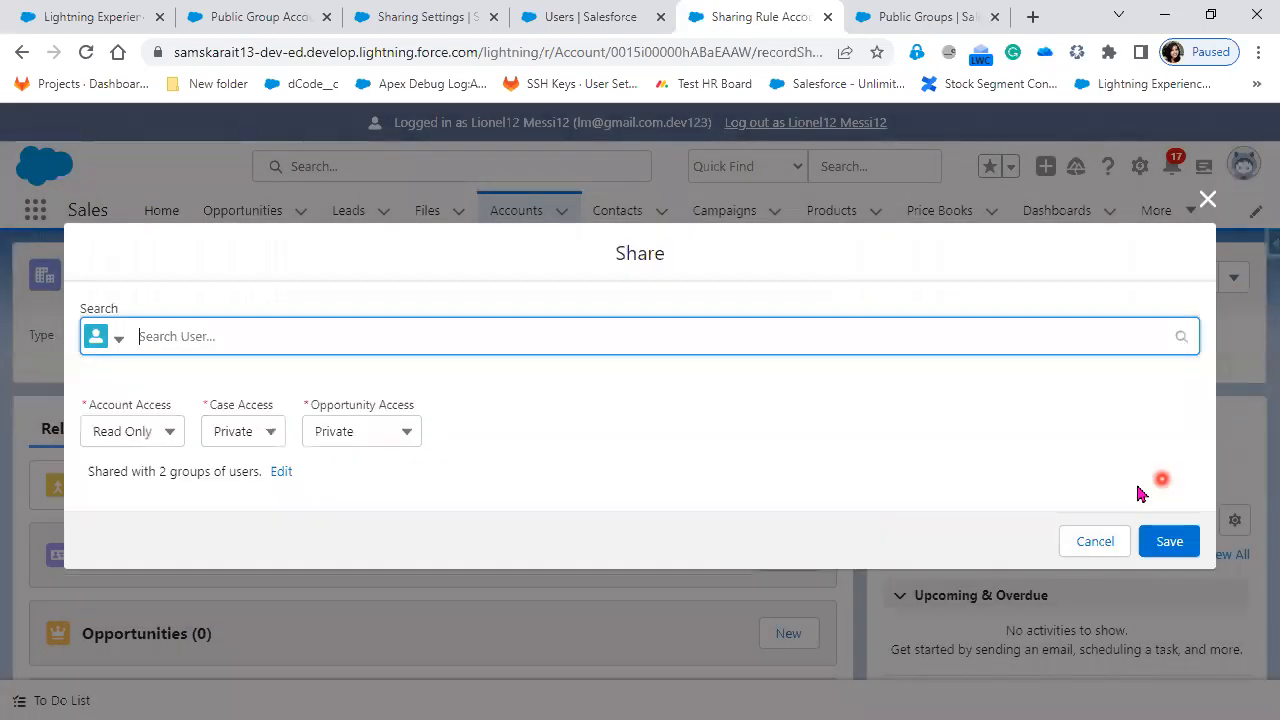
{"action": "left_click_drag", "start_coordinate": [144, 472], "coordinate": [291, 500]}
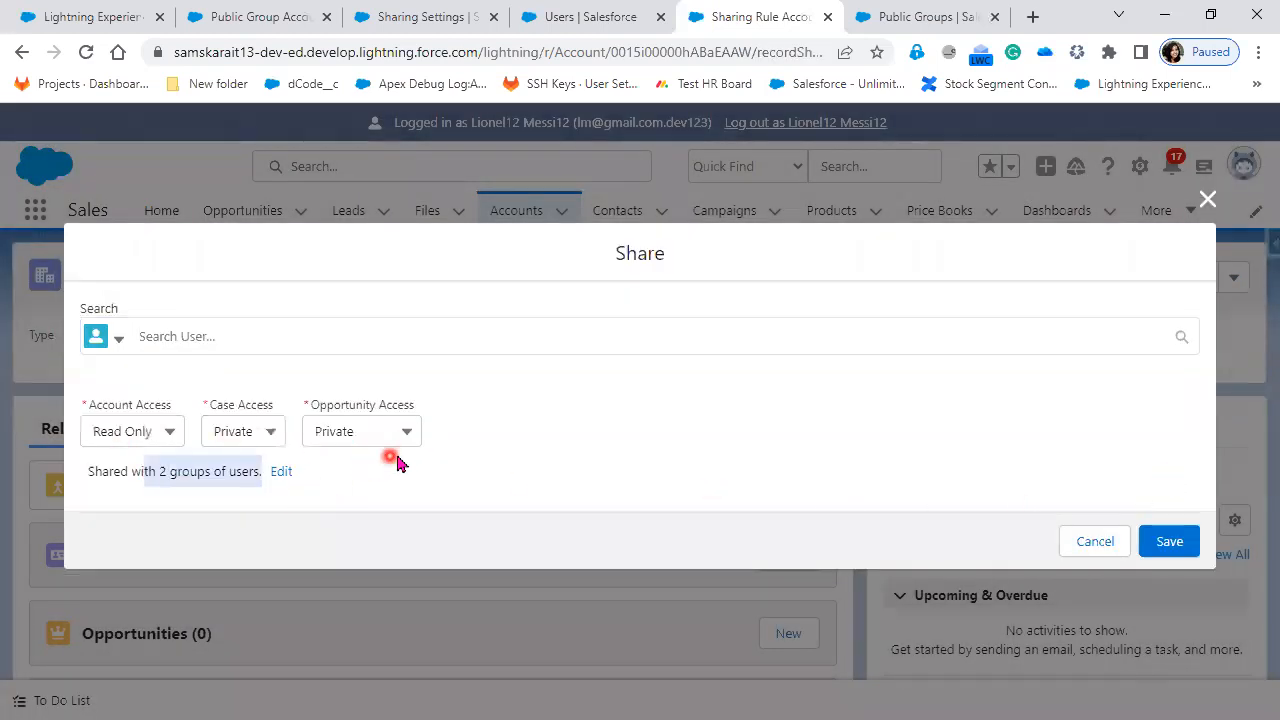
{"action": "left_click", "coordinate": [284, 474]}
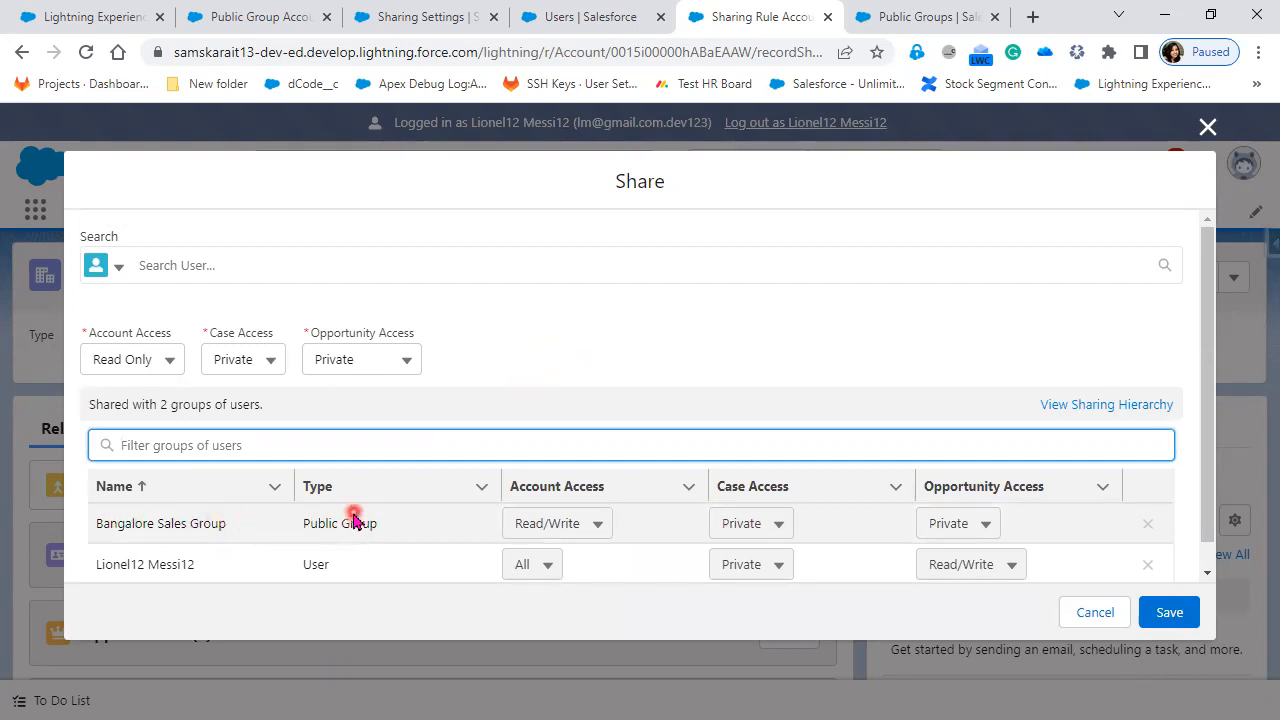
Step: Open the account's sharing hierarchy and check the access details of the user listed just above the account owner, returning to the user list
{"action": "left_click", "coordinate": [1106, 406]}
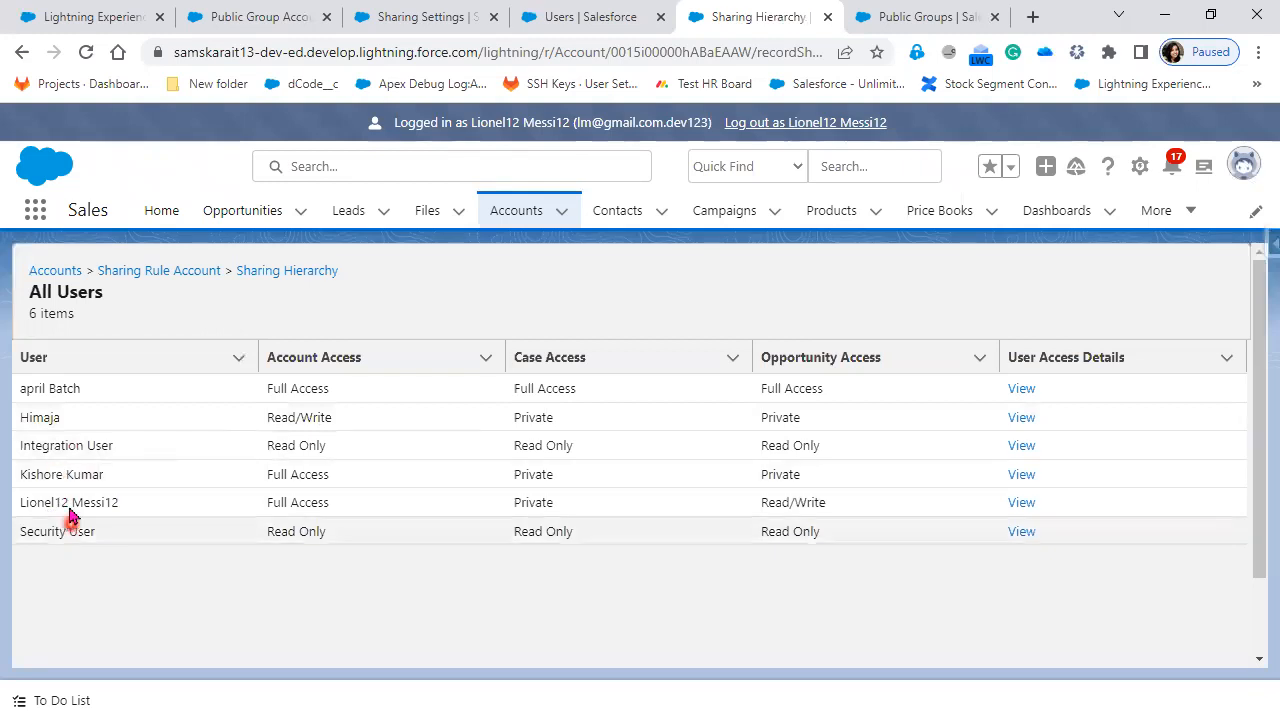
{"action": "left_click", "coordinate": [1021, 476]}
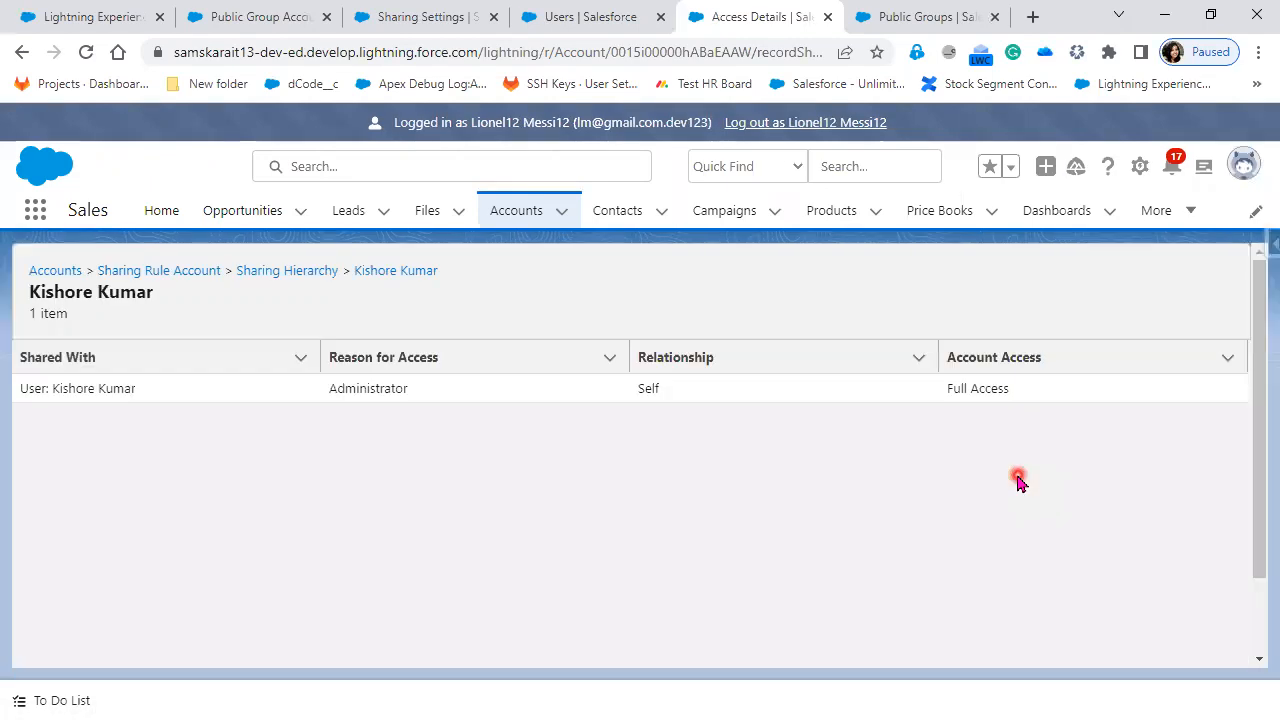
{"action": "left_click", "coordinate": [23, 53]}
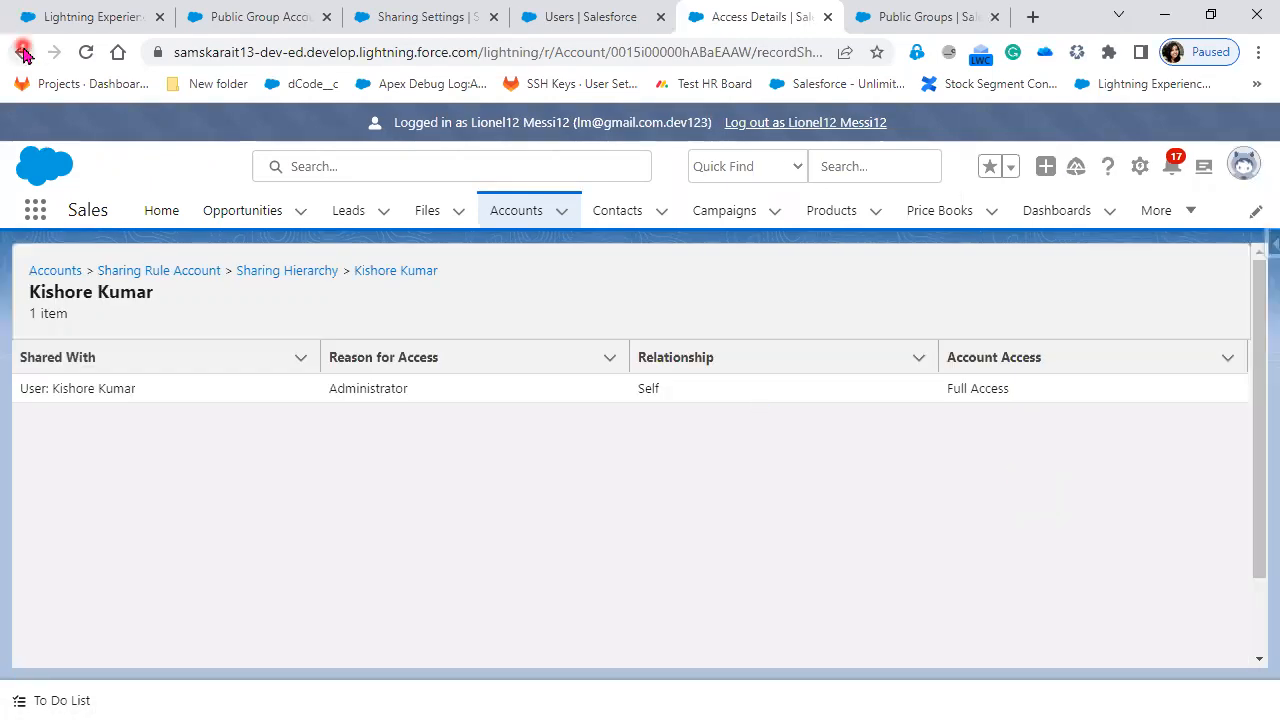
Step: View the access details of the user who has Read/Write account access in the sharing hierarchy
{"action": "left_click", "coordinate": [233, 516]}
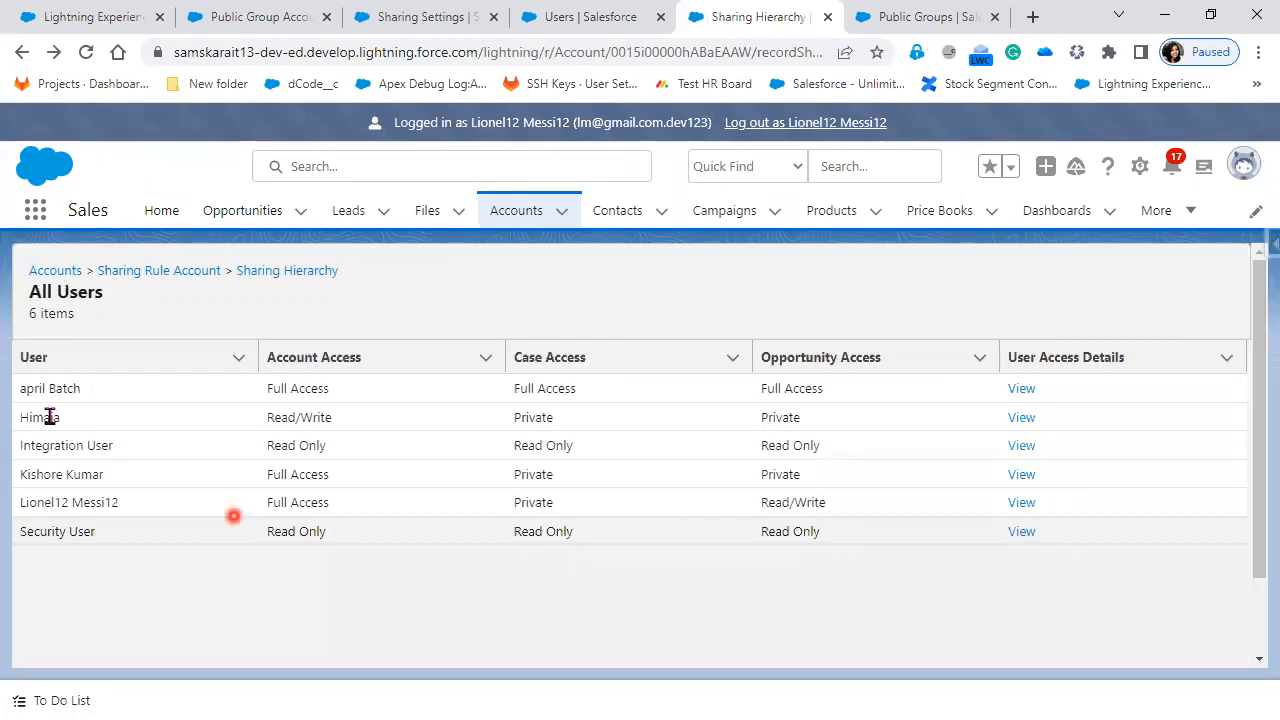
{"action": "left_click", "coordinate": [39, 420]}
{"action": "left_click", "coordinate": [1020, 418]}
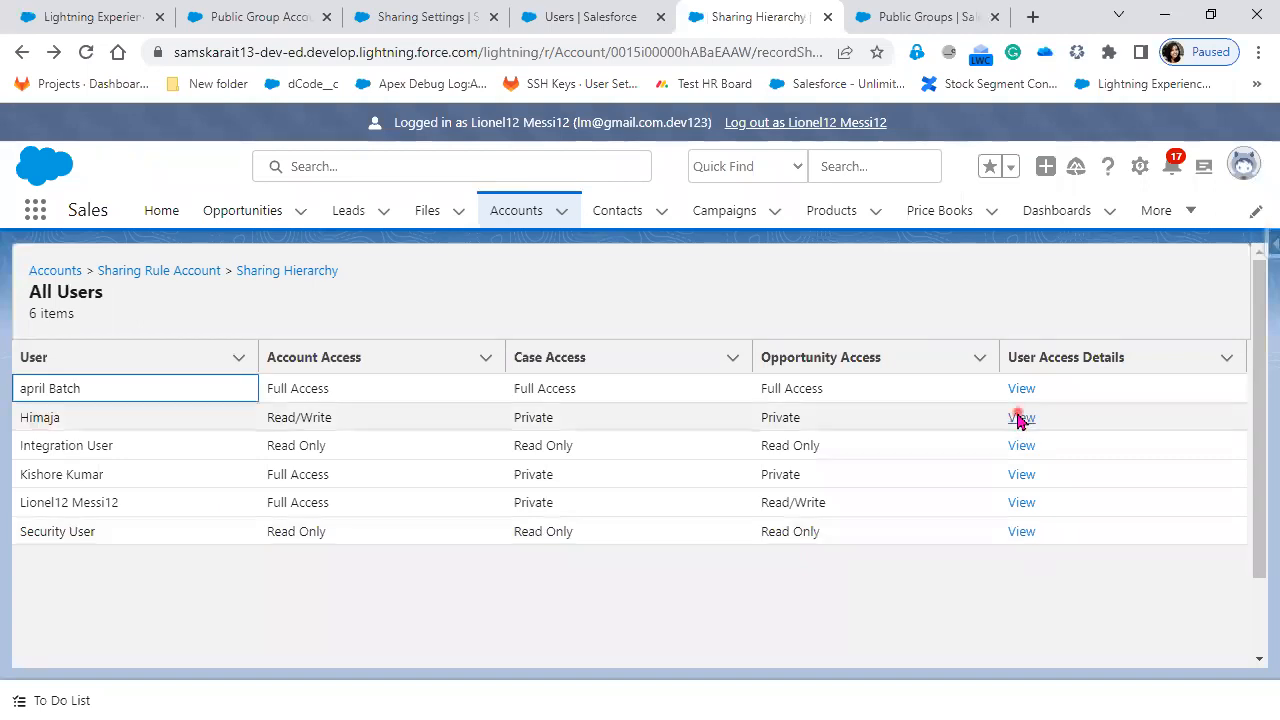
Step: Examine which group the access is shared with and the reason for access in the user's access details
{"action": "left_click_drag", "start_coordinate": [22, 388], "coordinate": [207, 391]}
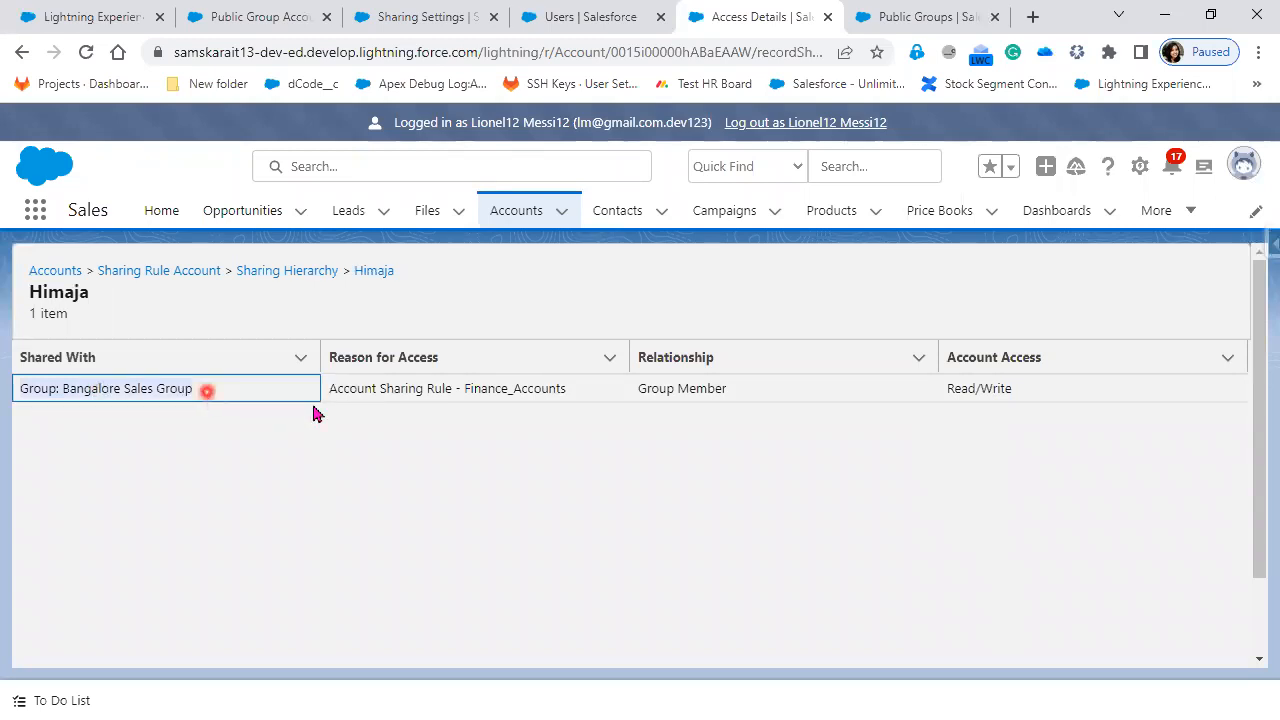
{"action": "left_click_drag", "start_coordinate": [567, 390], "coordinate": [317, 390]}
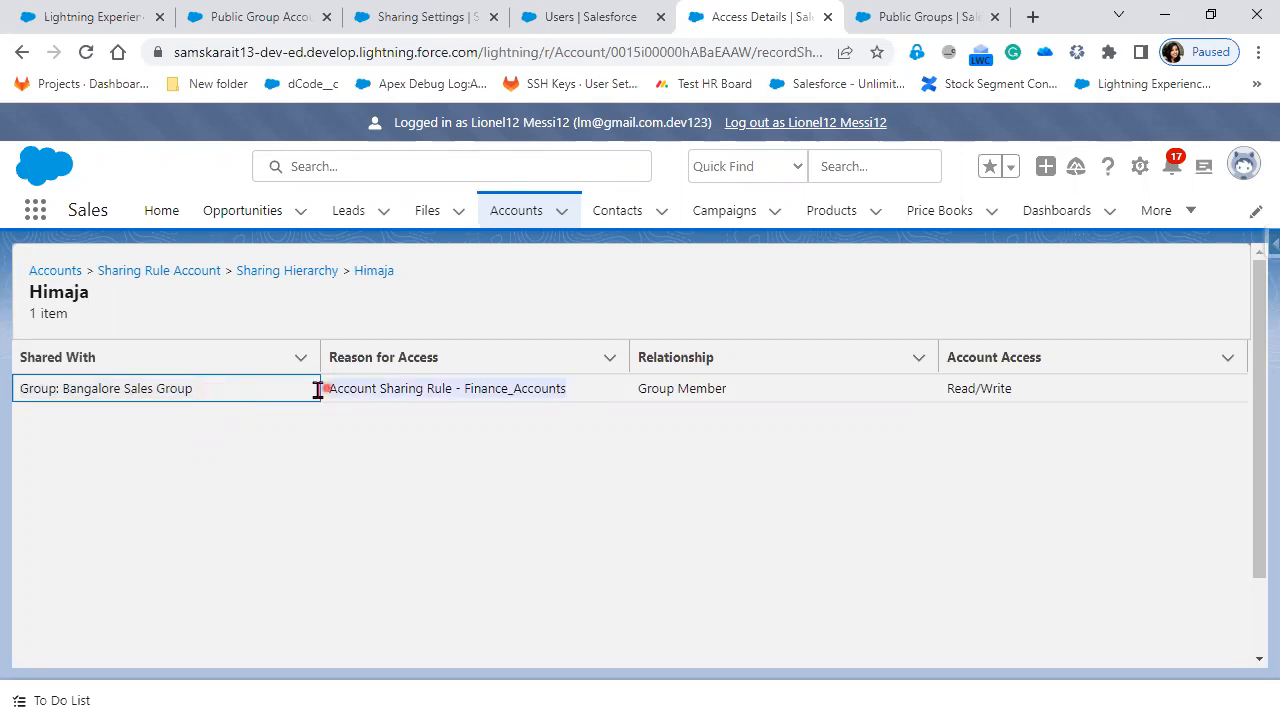
{"action": "left_click", "coordinate": [366, 443]}
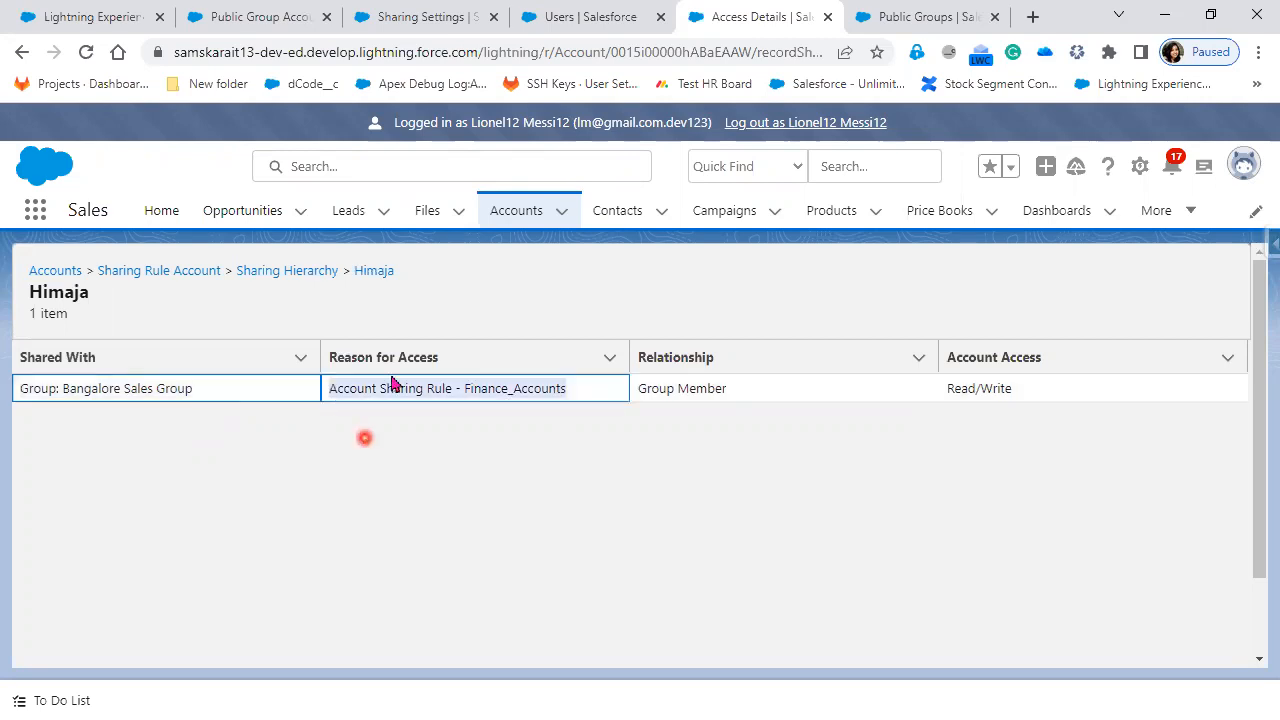
{"action": "left_click", "coordinate": [430, 366]}
{"action": "left_click", "coordinate": [362, 389]}
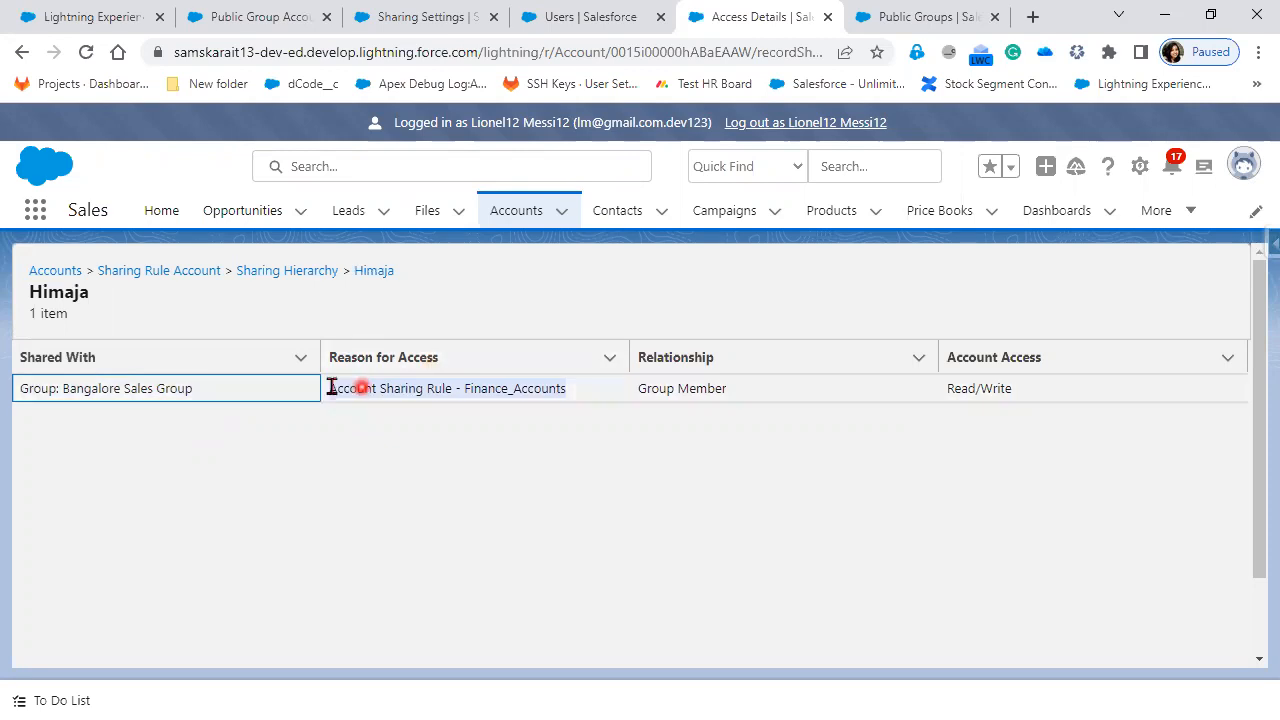
{"action": "double_click", "coordinate": [372, 388]}
{"action": "left_click_drag", "start_coordinate": [444, 388], "coordinate": [450, 388]}
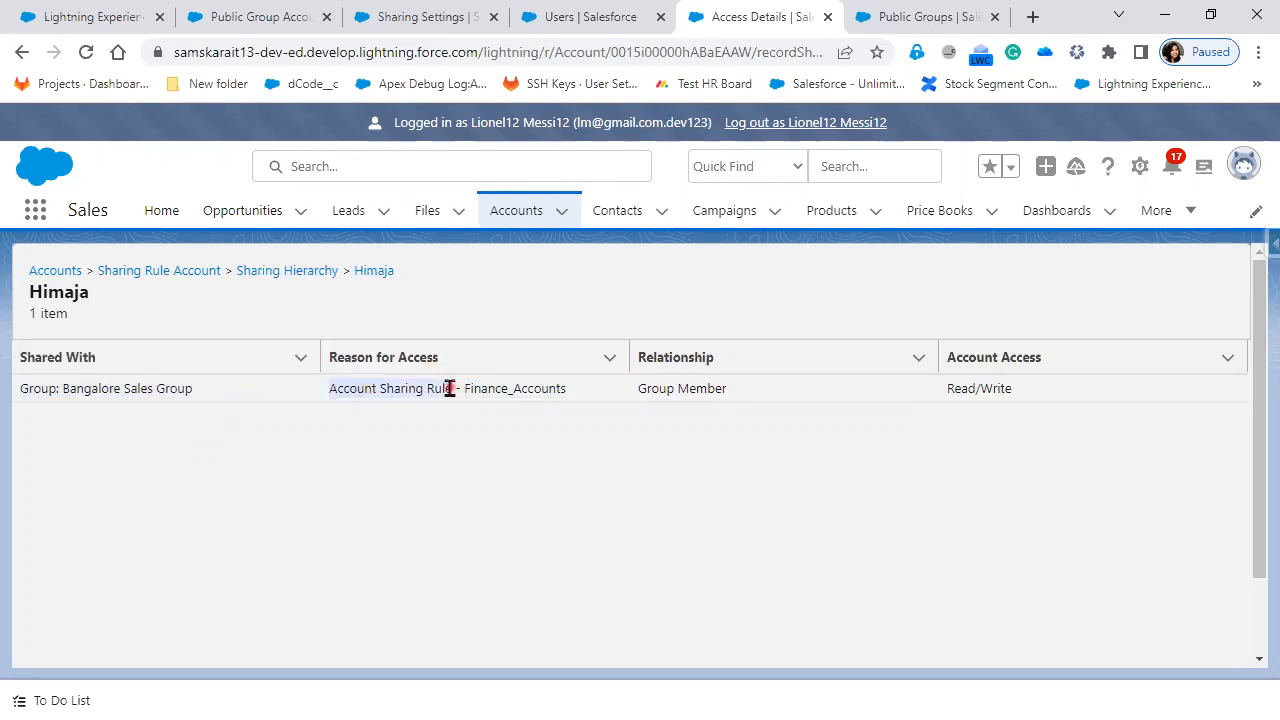
{"action": "left_click", "coordinate": [498, 388]}
{"action": "left_click_drag", "start_coordinate": [570, 389], "coordinate": [323, 386]}
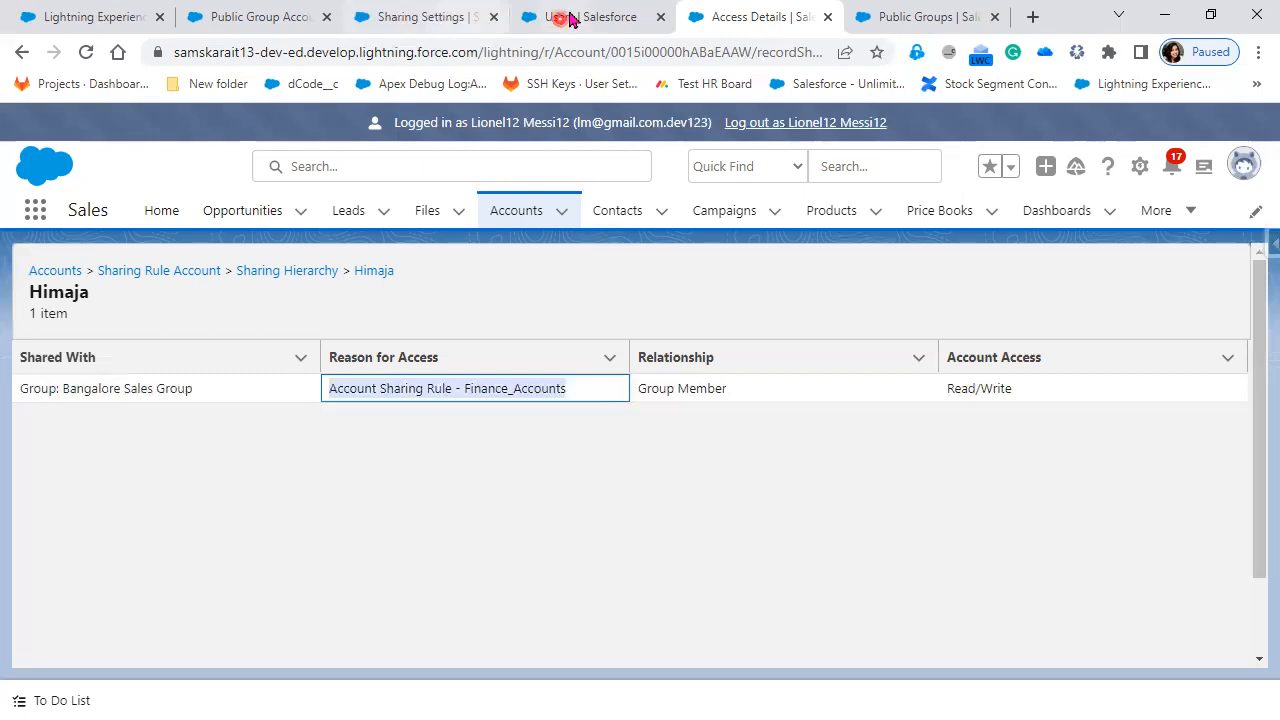
Step: Review the account sharing rule's criteria in Sharing Settings and the Automated Sharing Rule diagram in Paint, and return to Sharing Settings
{"action": "left_click", "coordinate": [461, 18]}
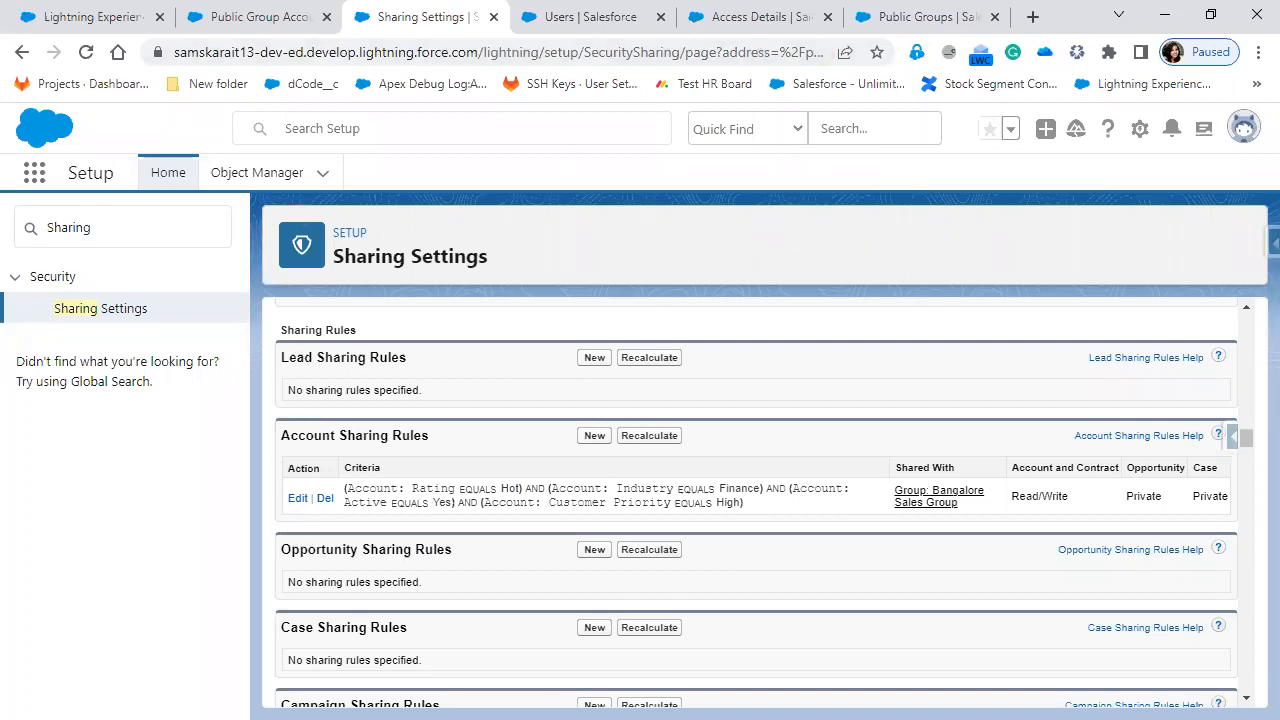
{"action": "key", "text": "alt+Tab"}
{"action": "scroll", "coordinate": [575, 640], "scroll_direction": "up", "scroll_amount": 3}
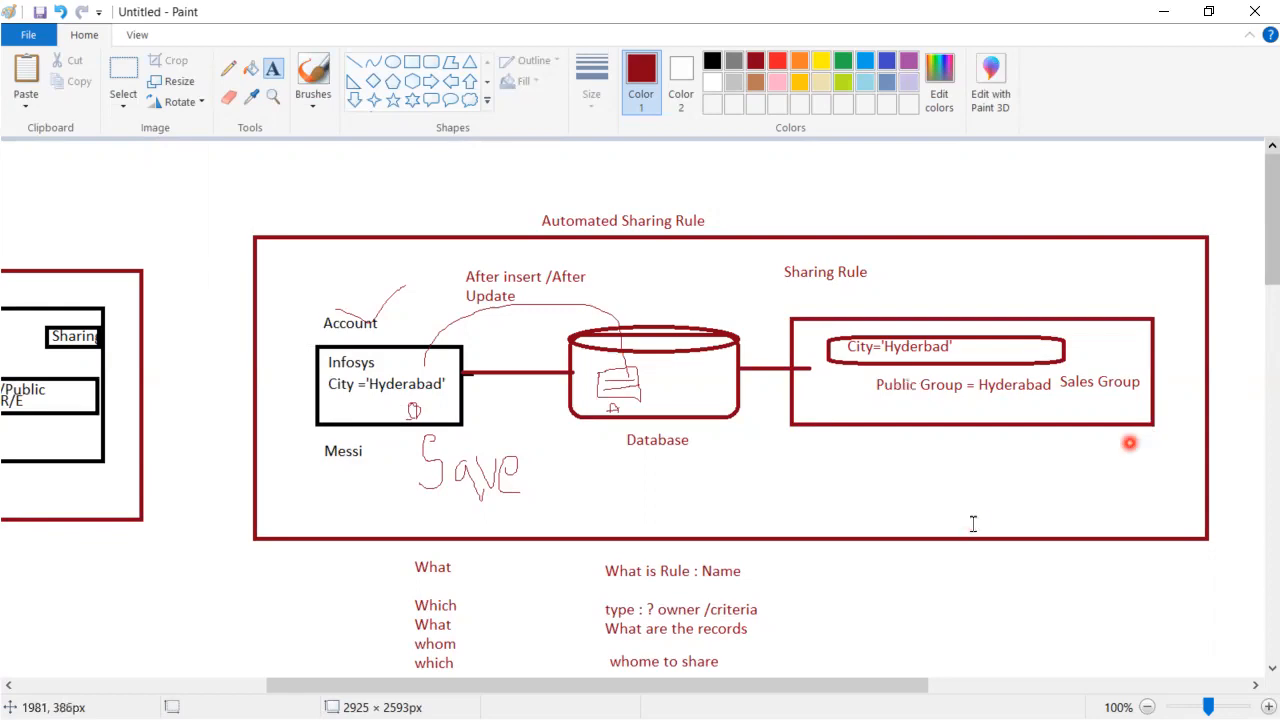
{"action": "left_click", "coordinate": [1158, 13]}
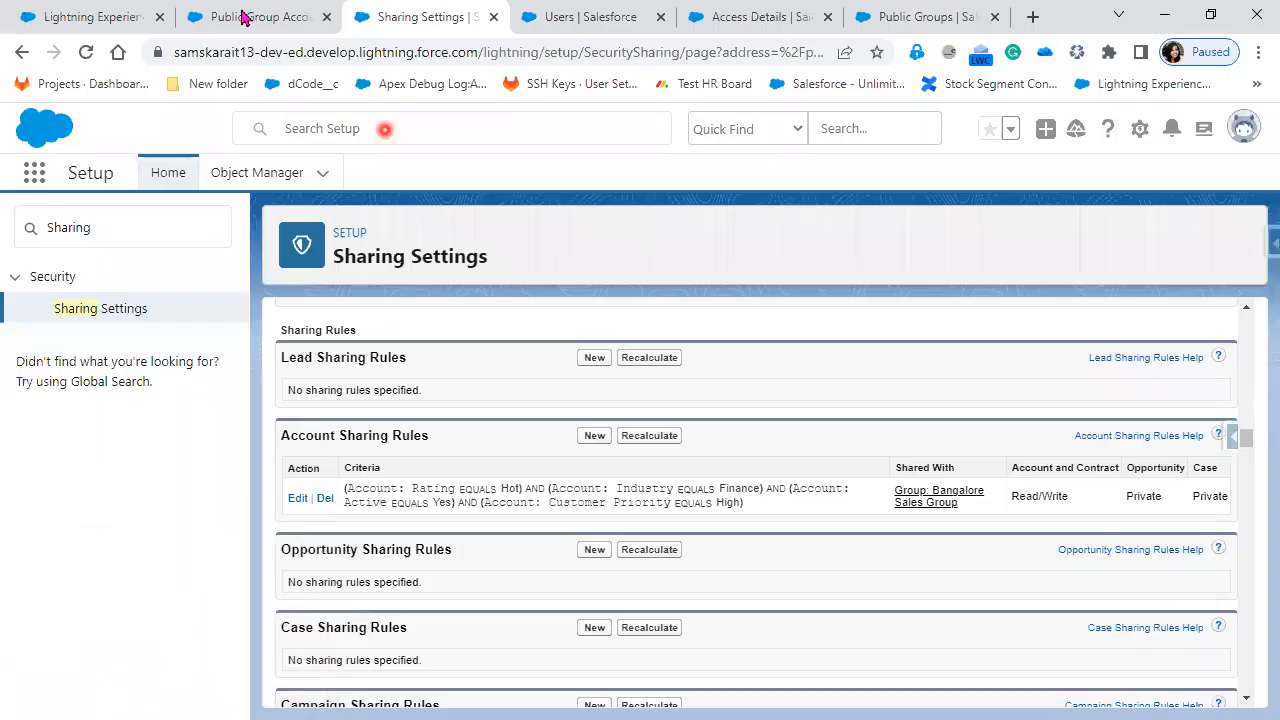
Step: Start a new account from the Accounts list, name it Wipro Account and set its Rating to Hot
{"action": "left_click", "coordinate": [574, 16]}
{"action": "left_click", "coordinate": [702, 20]}
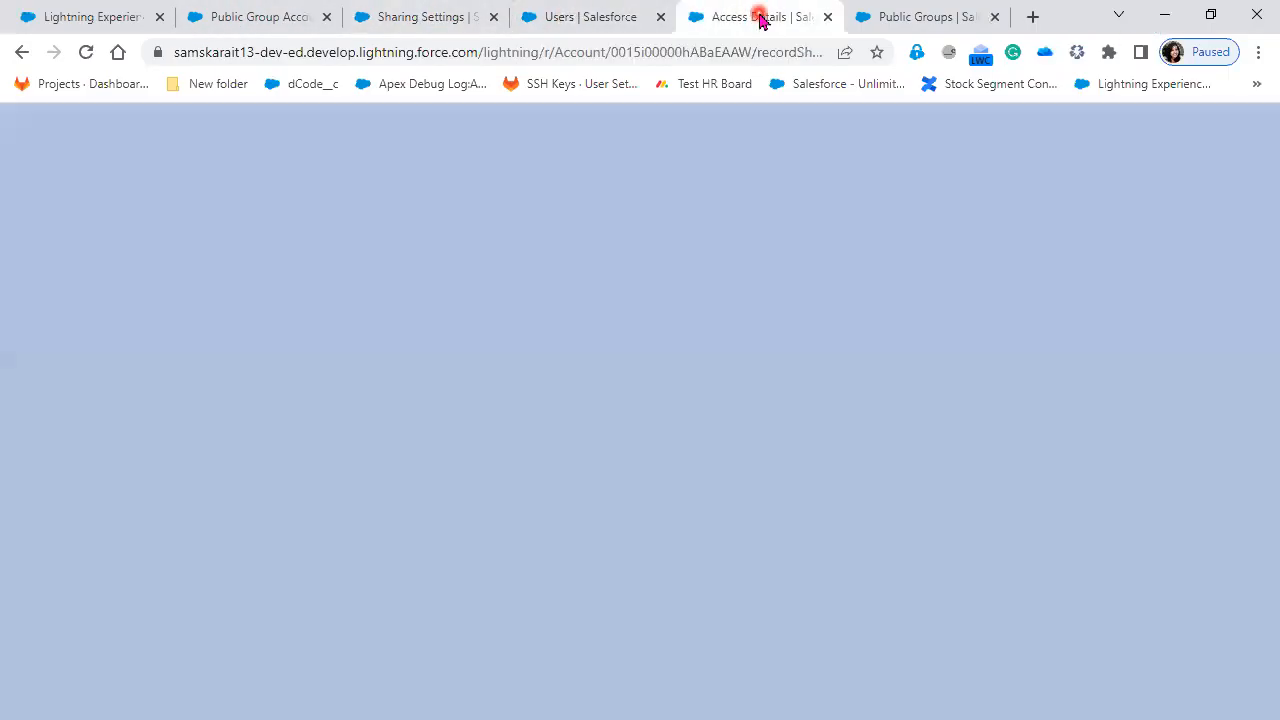
{"action": "left_click", "coordinate": [496, 216]}
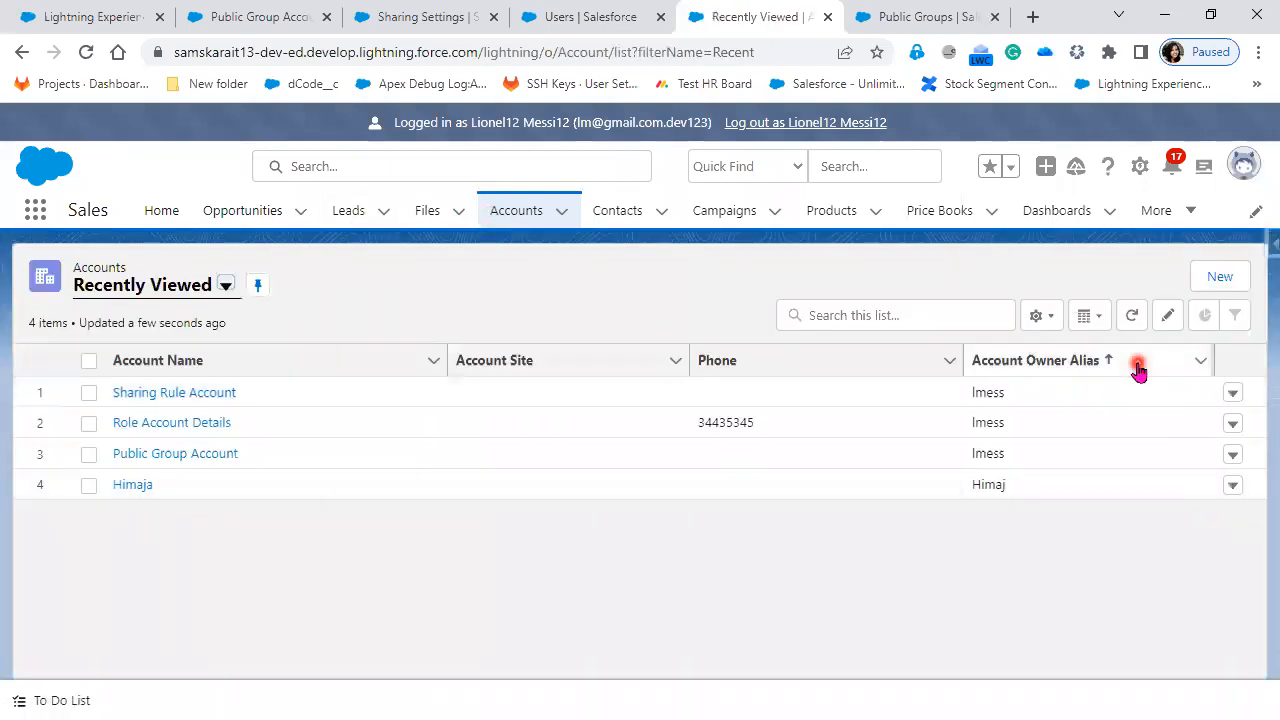
{"action": "left_click", "coordinate": [1204, 281]}
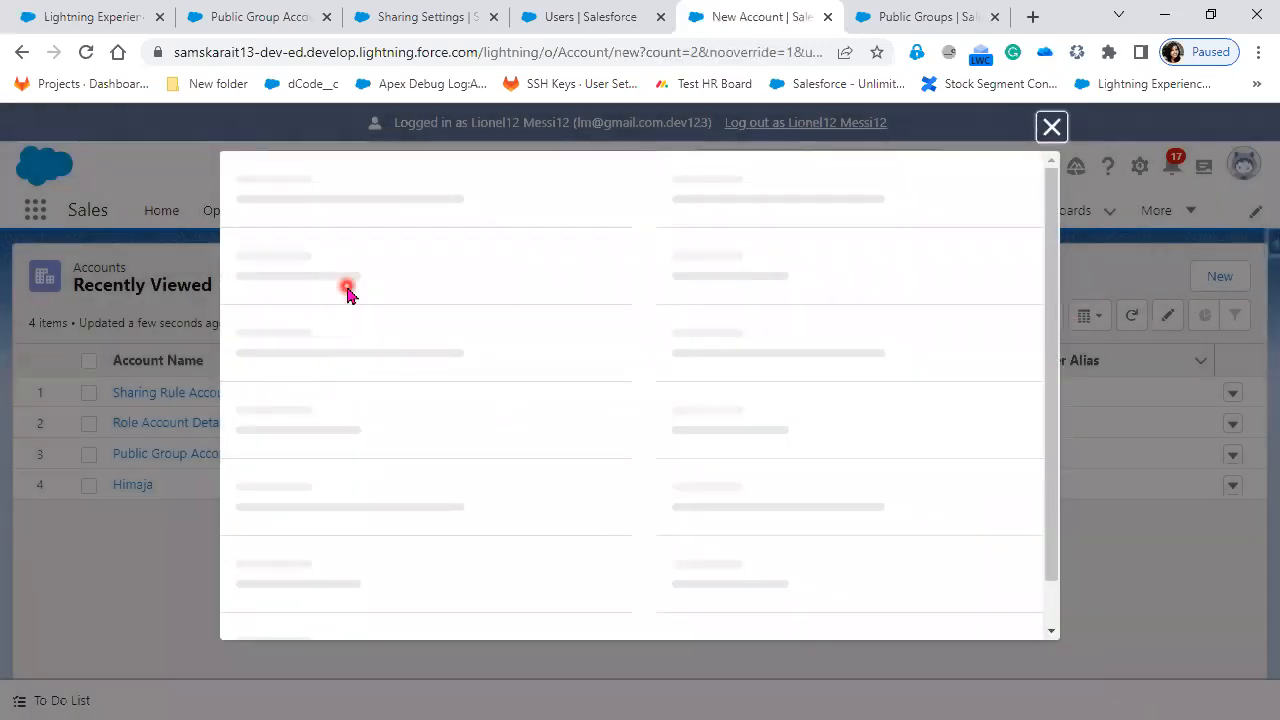
{"action": "left_click", "coordinate": [329, 355]}
{"action": "type", "text": "Wipro Account"}
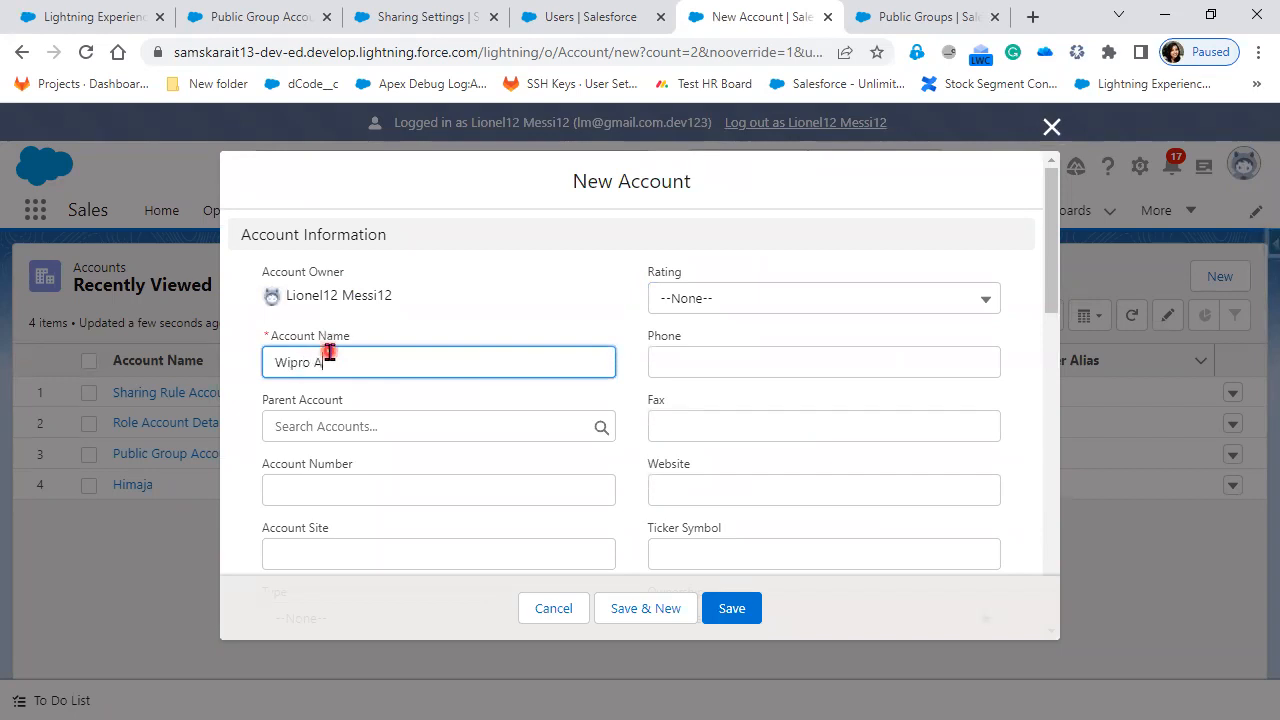
{"action": "left_click", "coordinate": [890, 305]}
Step: Set the new account's Industry to Agriculture and its Customer Priority to High
{"action": "scroll", "coordinate": [495, 530], "scroll_direction": "down", "scroll_amount": 3}
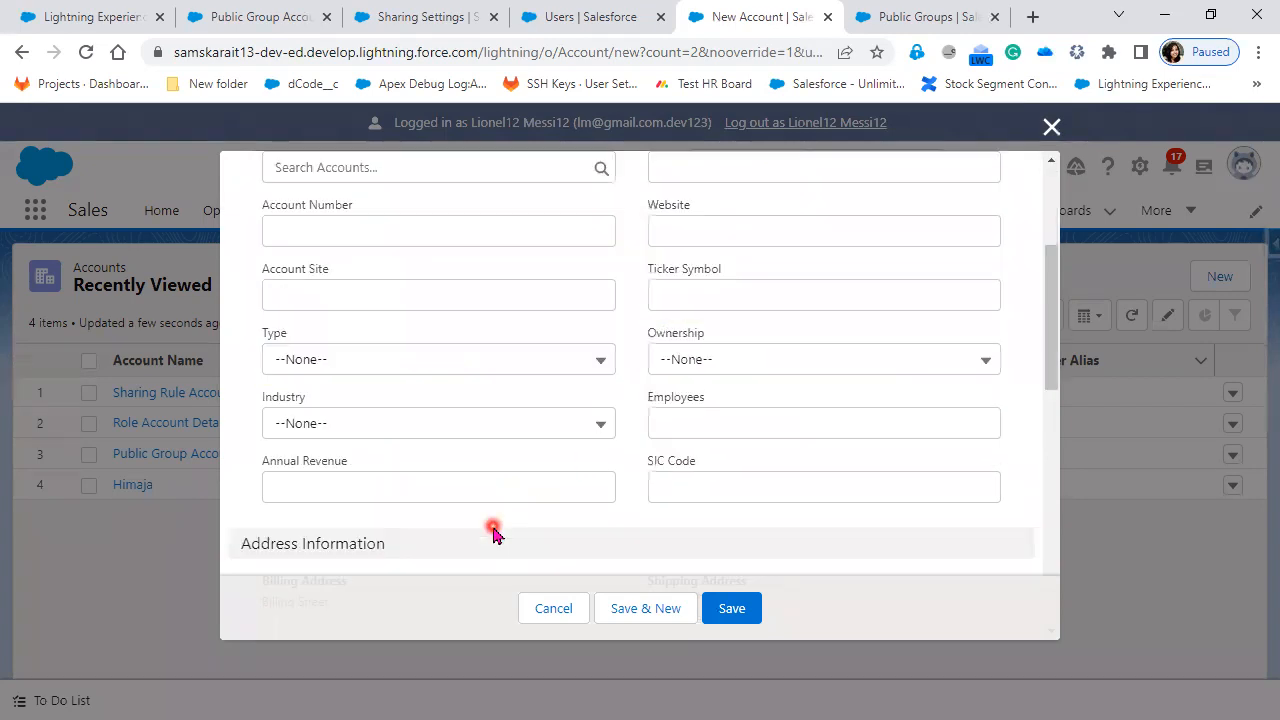
{"action": "left_click", "coordinate": [442, 388]}
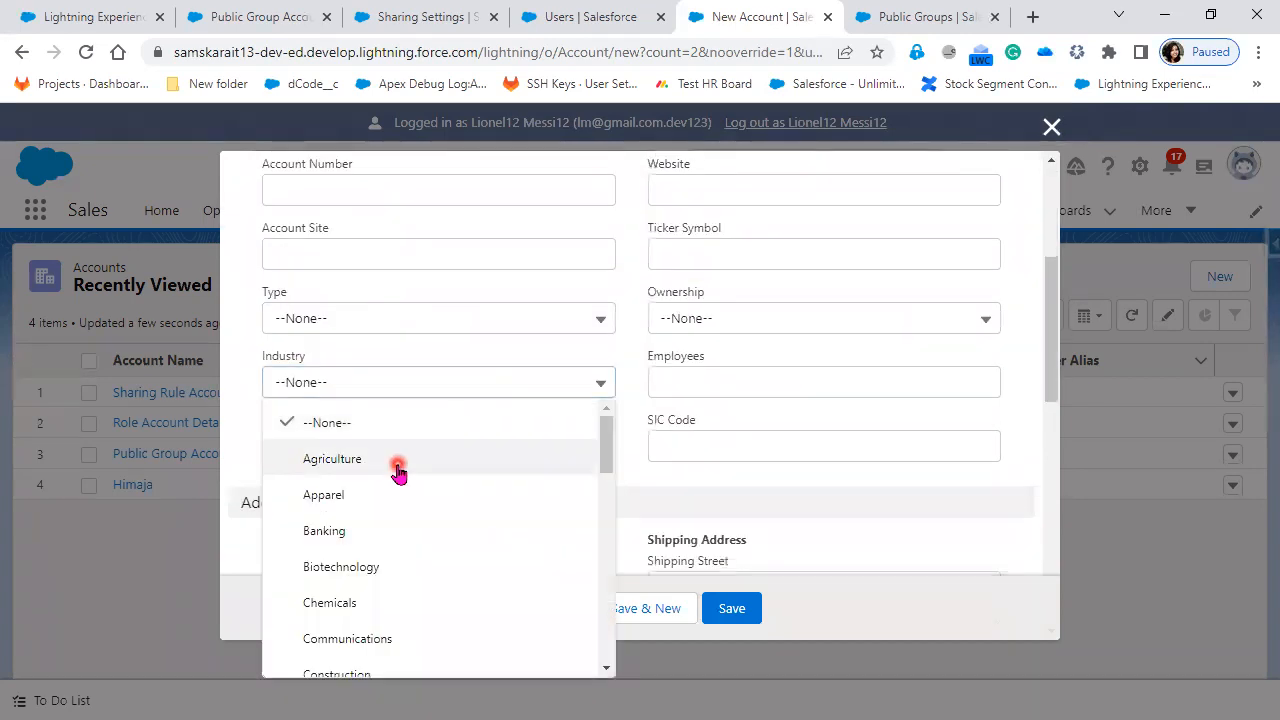
{"action": "left_click", "coordinate": [404, 462]}
{"action": "scroll", "coordinate": [443, 540], "scroll_direction": "down", "scroll_amount": 5}
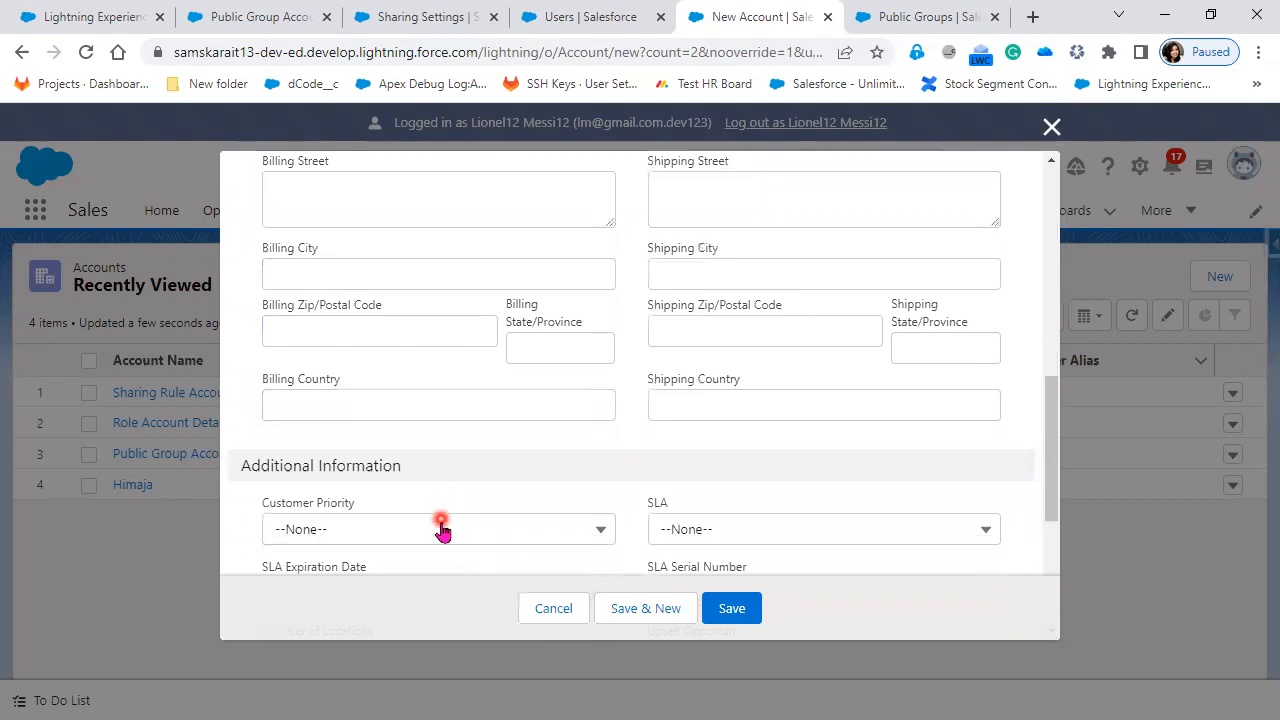
{"action": "left_click", "coordinate": [440, 526]}
{"action": "left_click", "coordinate": [604, 446]}
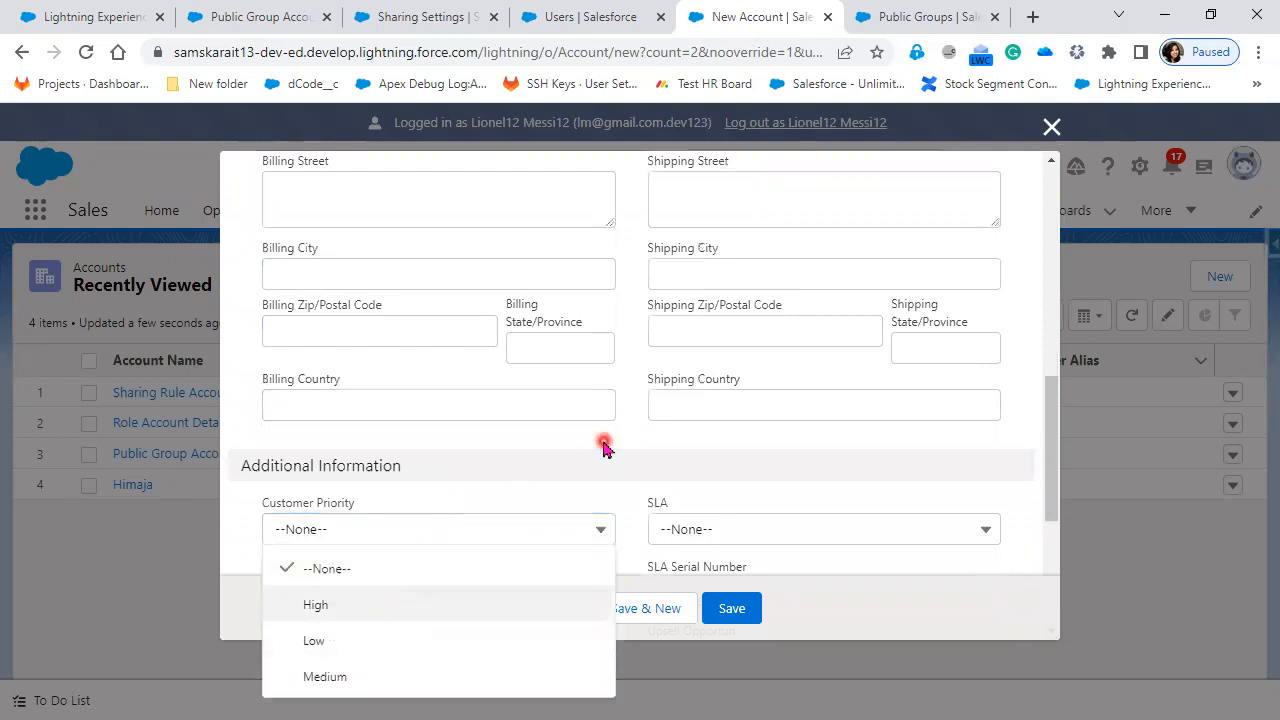
Step: Set Active to Yes under Additional Information and save the new account
{"action": "scroll", "coordinate": [583, 458], "scroll_direction": "down", "scroll_amount": 2}
{"action": "left_click", "coordinate": [506, 397]}
{"action": "left_click", "coordinate": [460, 505]}
{"action": "scroll", "coordinate": [484, 442], "scroll_direction": "down", "scroll_amount": 2}
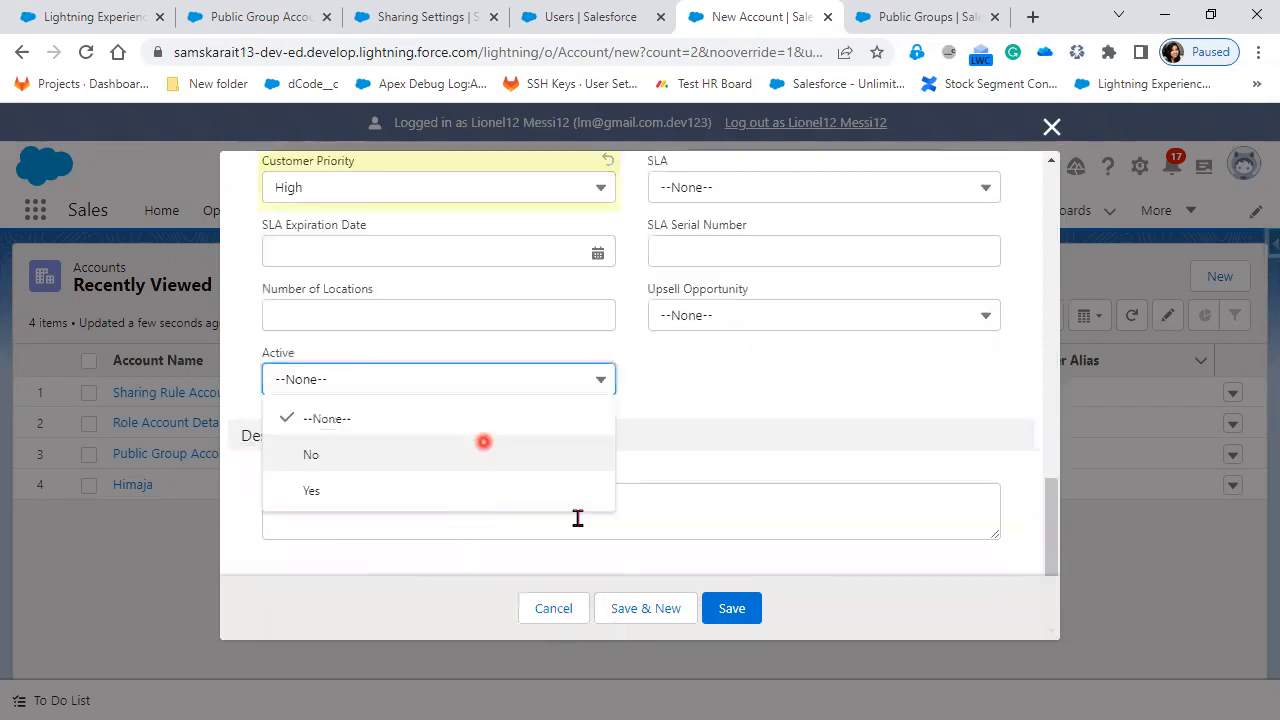
{"action": "left_click", "coordinate": [311, 490]}
{"action": "left_click", "coordinate": [735, 610]}
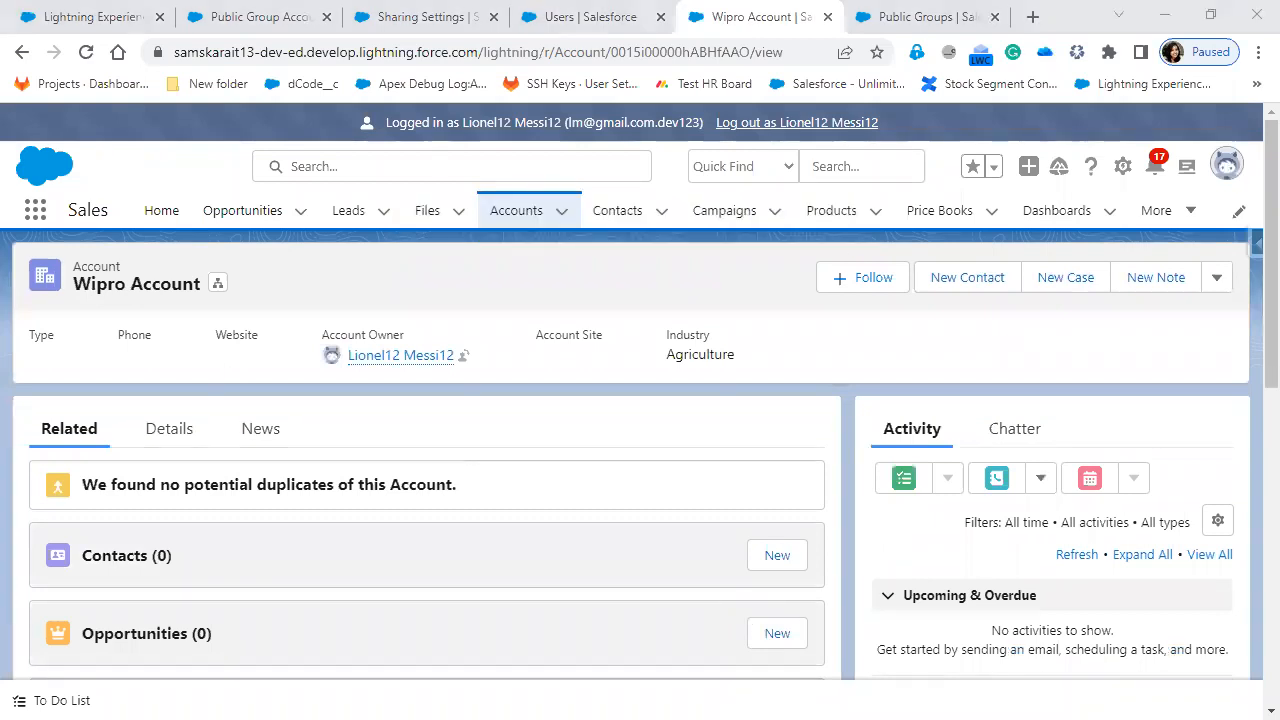
Step: Open the details of Wipro Account and compare its Rating, Industry, Customer Priority and Active values with the sharing rule's criteria
{"action": "left_click", "coordinate": [164, 436]}
{"action": "scroll", "coordinate": [480, 569], "scroll_direction": "down", "scroll_amount": 1}
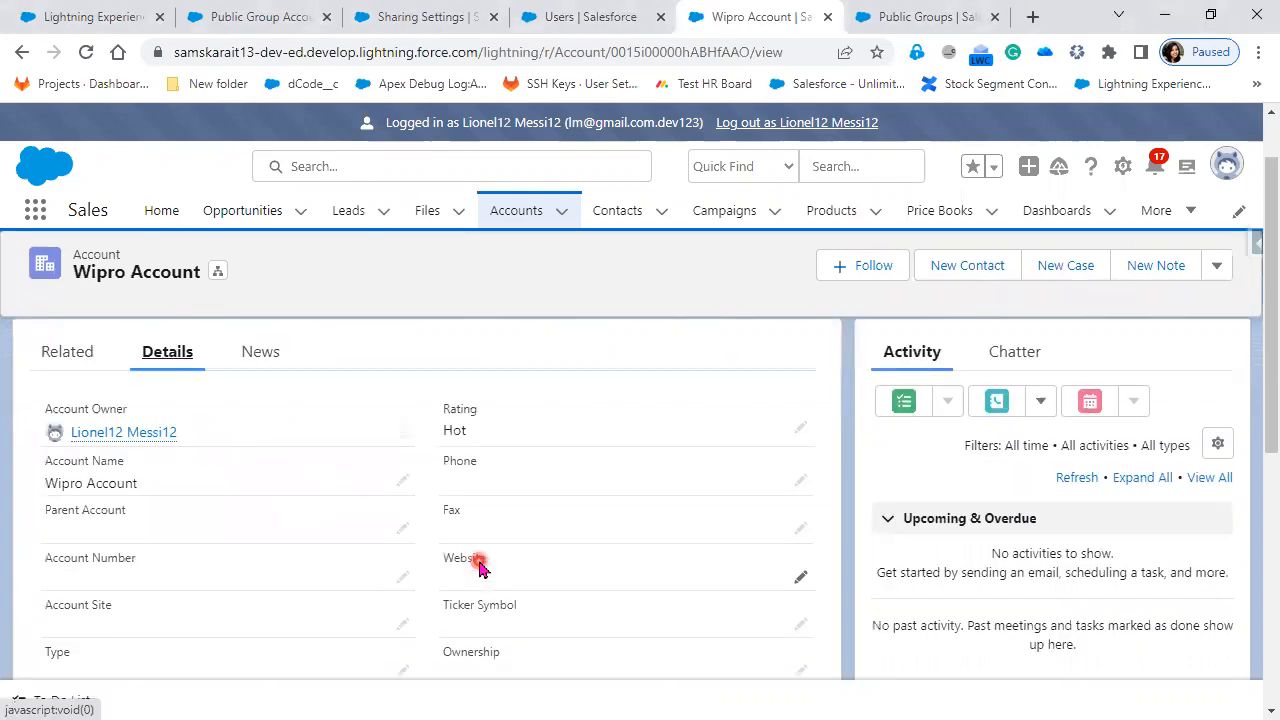
{"action": "scroll", "coordinate": [480, 569], "scroll_direction": "down", "scroll_amount": 1}
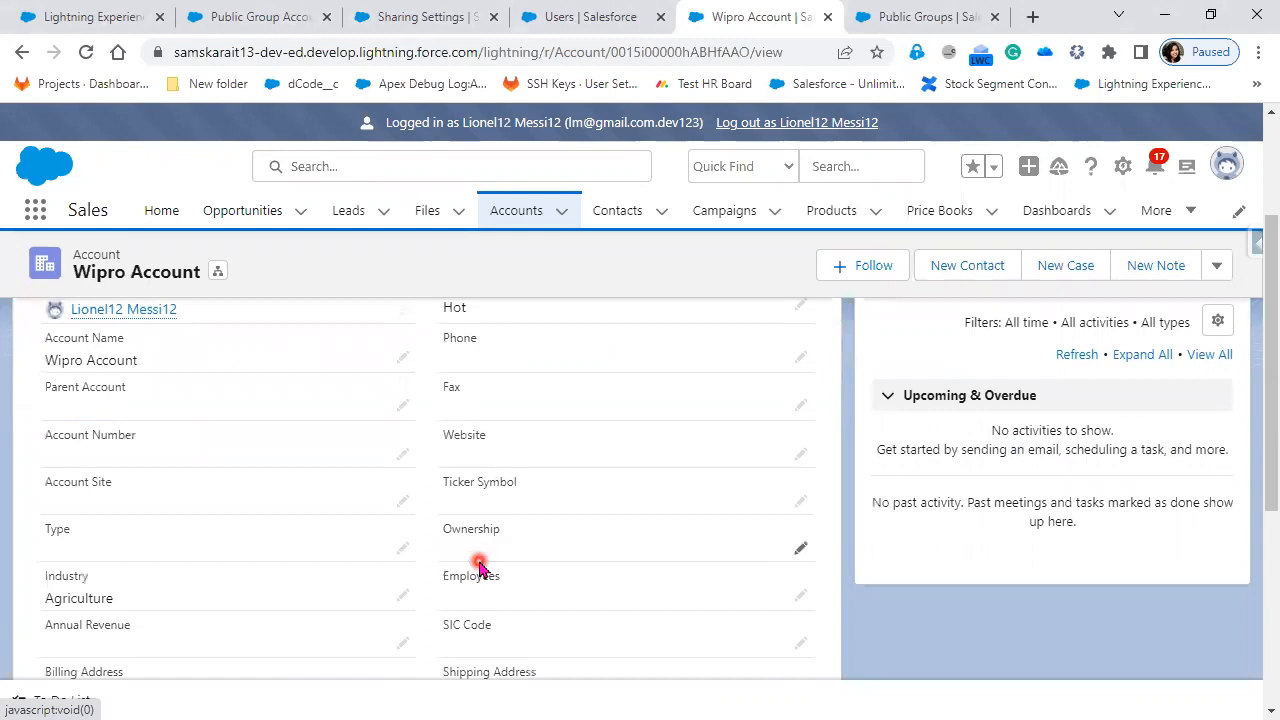
{"action": "scroll", "coordinate": [480, 568], "scroll_direction": "up", "scroll_amount": 1}
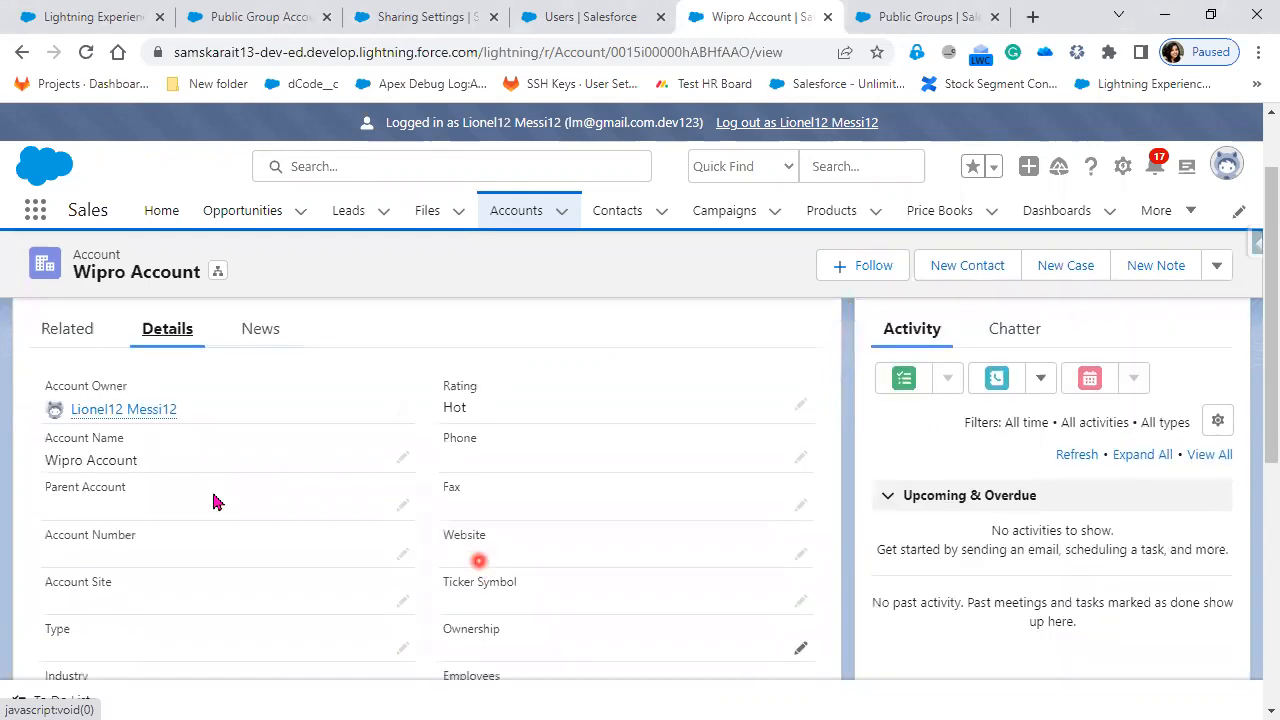
{"action": "left_click_drag", "start_coordinate": [443, 384], "coordinate": [470, 410]}
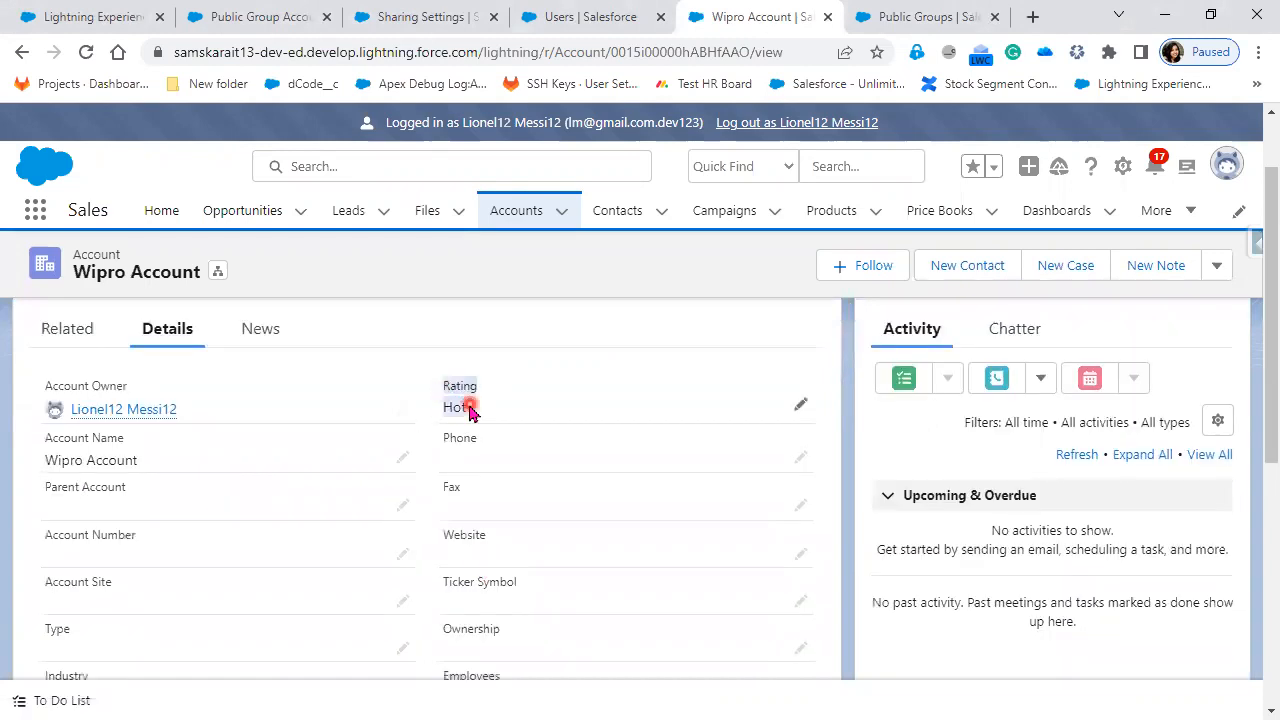
{"action": "scroll", "coordinate": [309, 549], "scroll_direction": "down", "scroll_amount": 2}
{"action": "left_click_drag", "start_coordinate": [36, 472], "coordinate": [134, 511]}
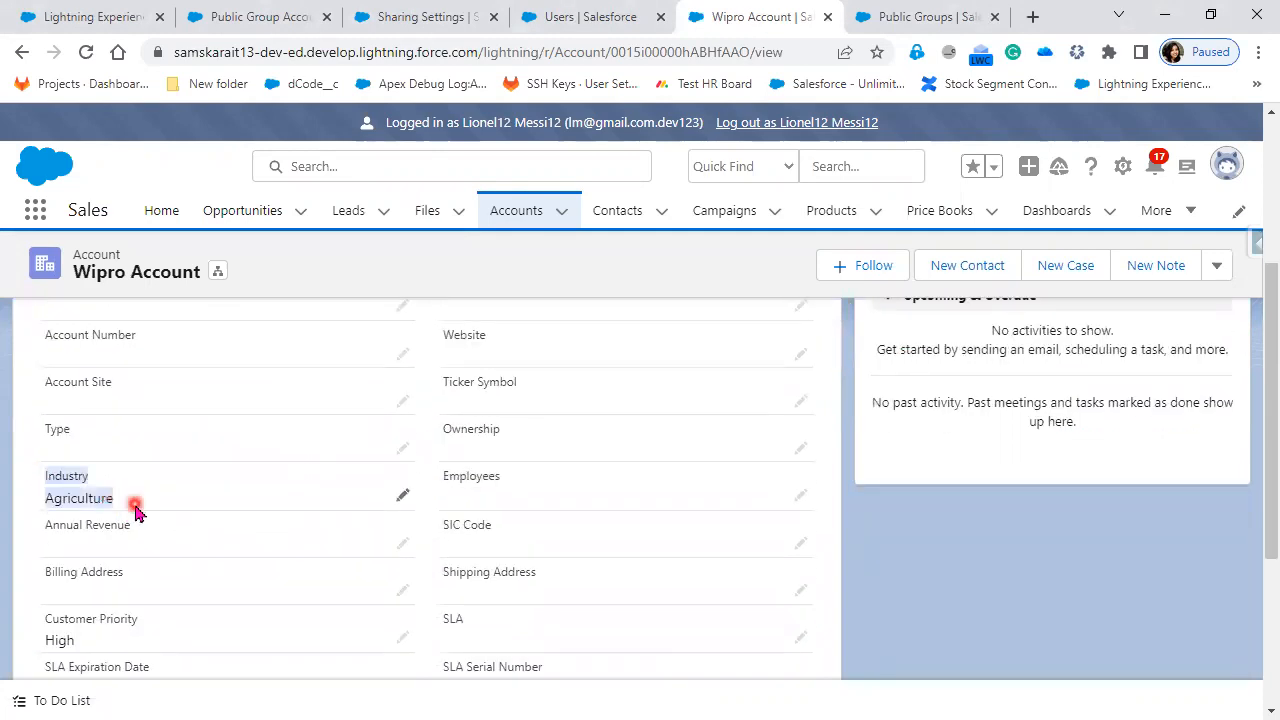
{"action": "key", "text": "alt+Tab"}
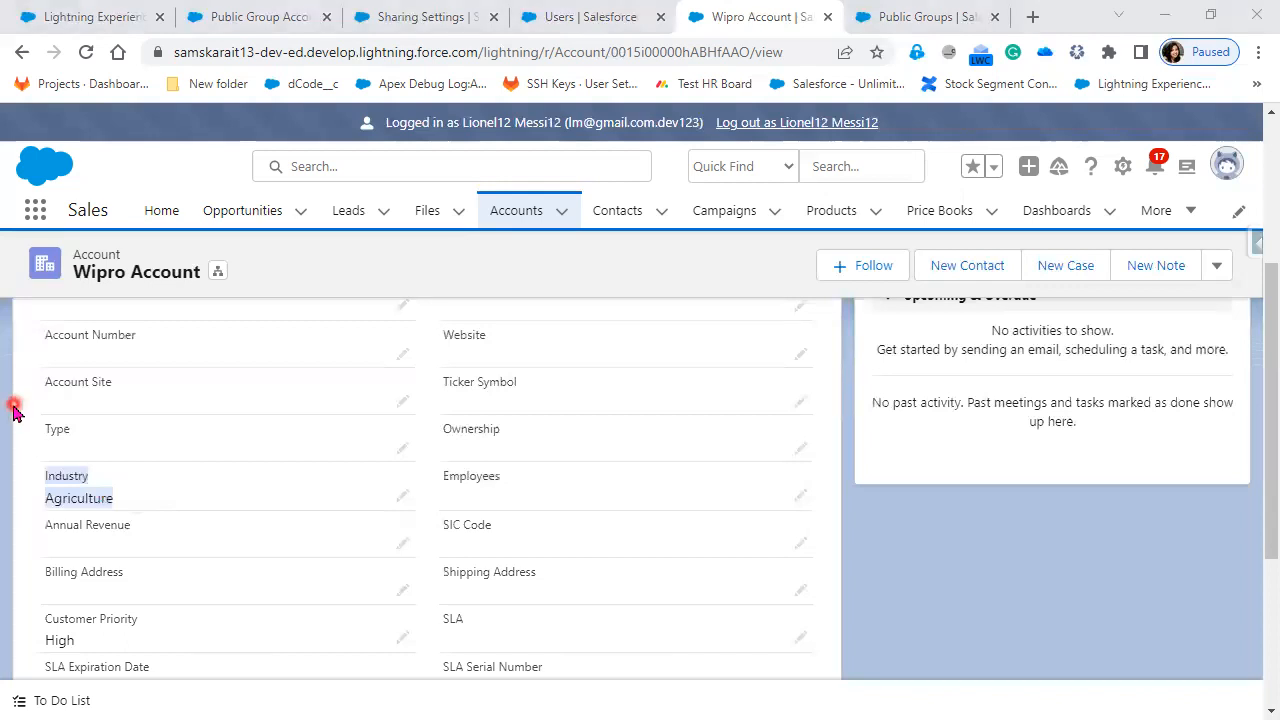
{"action": "scroll", "coordinate": [51, 534], "scroll_direction": "down", "scroll_amount": 1}
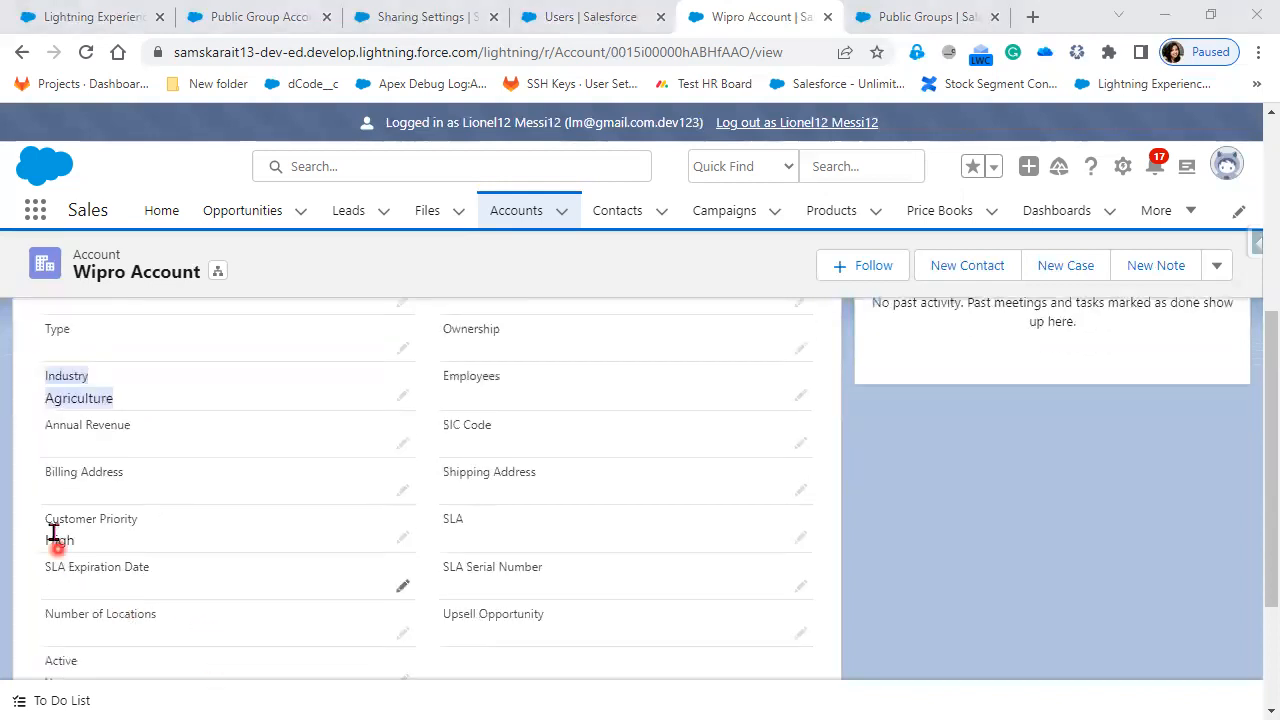
{"action": "scroll", "coordinate": [80, 585], "scroll_direction": "down", "scroll_amount": 1}
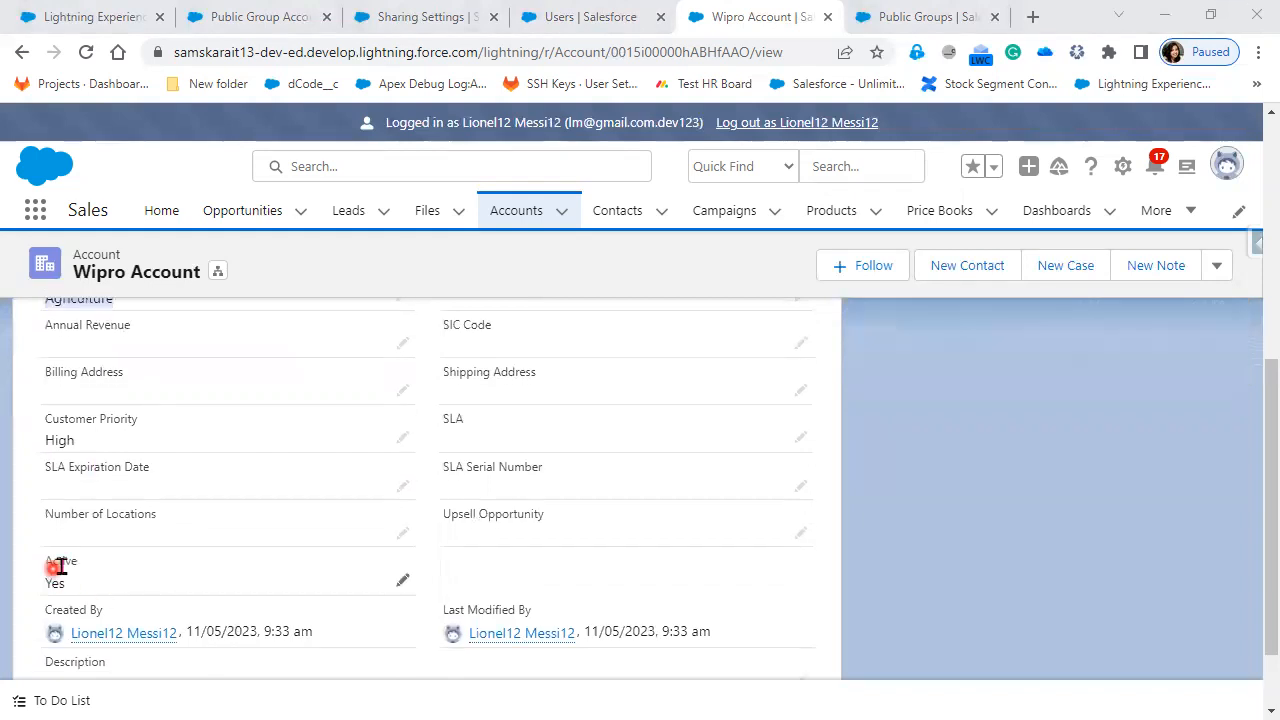
{"action": "scroll", "coordinate": [82, 591], "scroll_direction": "up", "scroll_amount": 2}
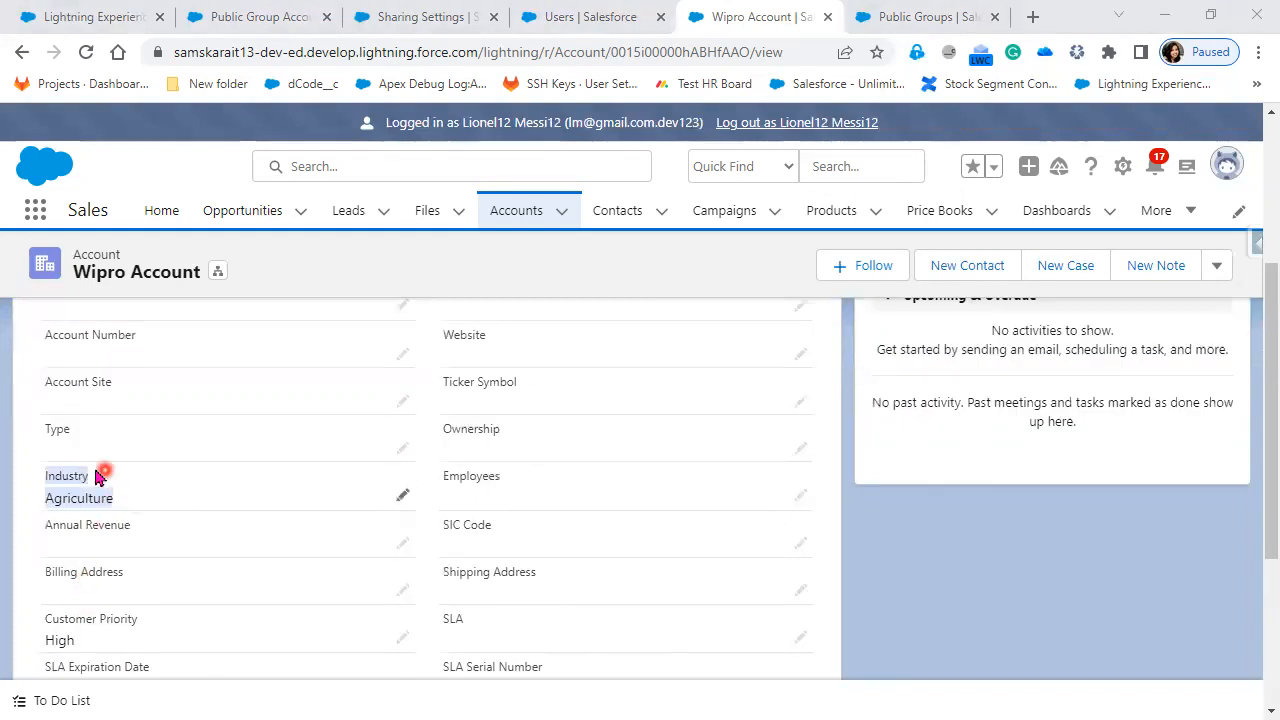
{"action": "scroll", "coordinate": [182, 519], "scroll_direction": "up", "scroll_amount": 2}
{"action": "scroll", "coordinate": [123, 651], "scroll_direction": "down", "scroll_amount": 4}
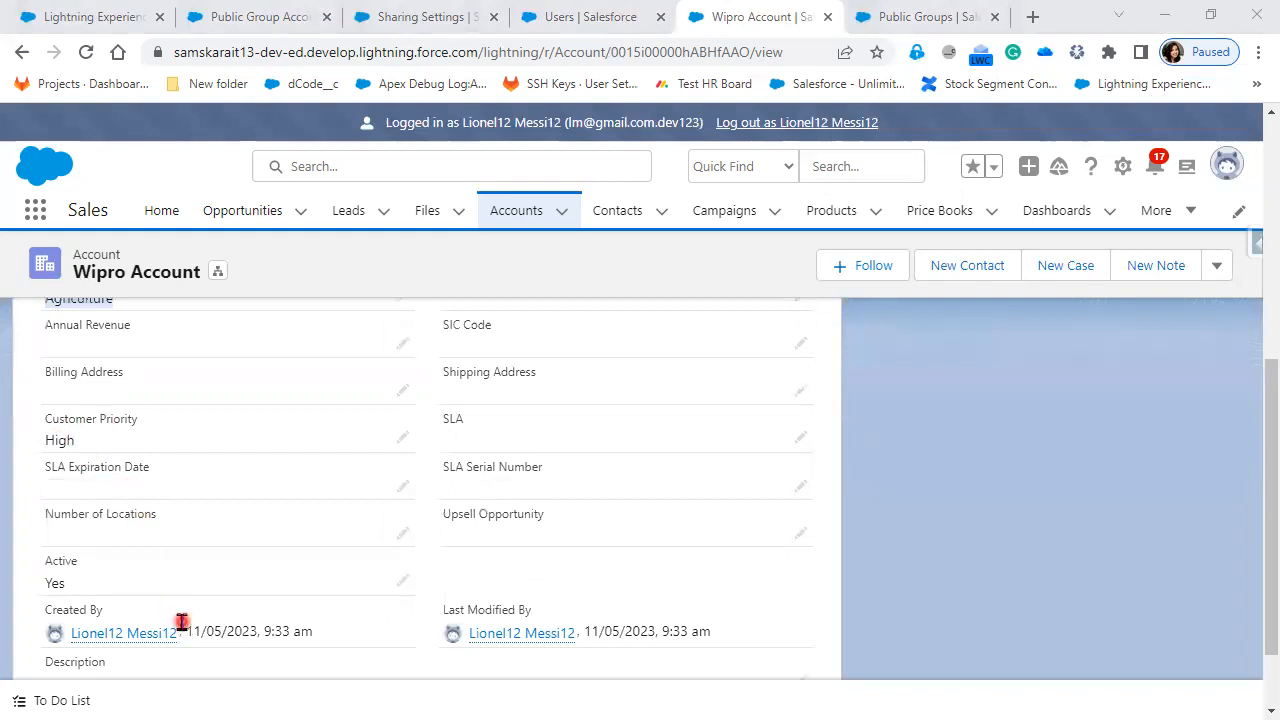
{"action": "scroll", "coordinate": [180, 614], "scroll_direction": "up", "scroll_amount": 3}
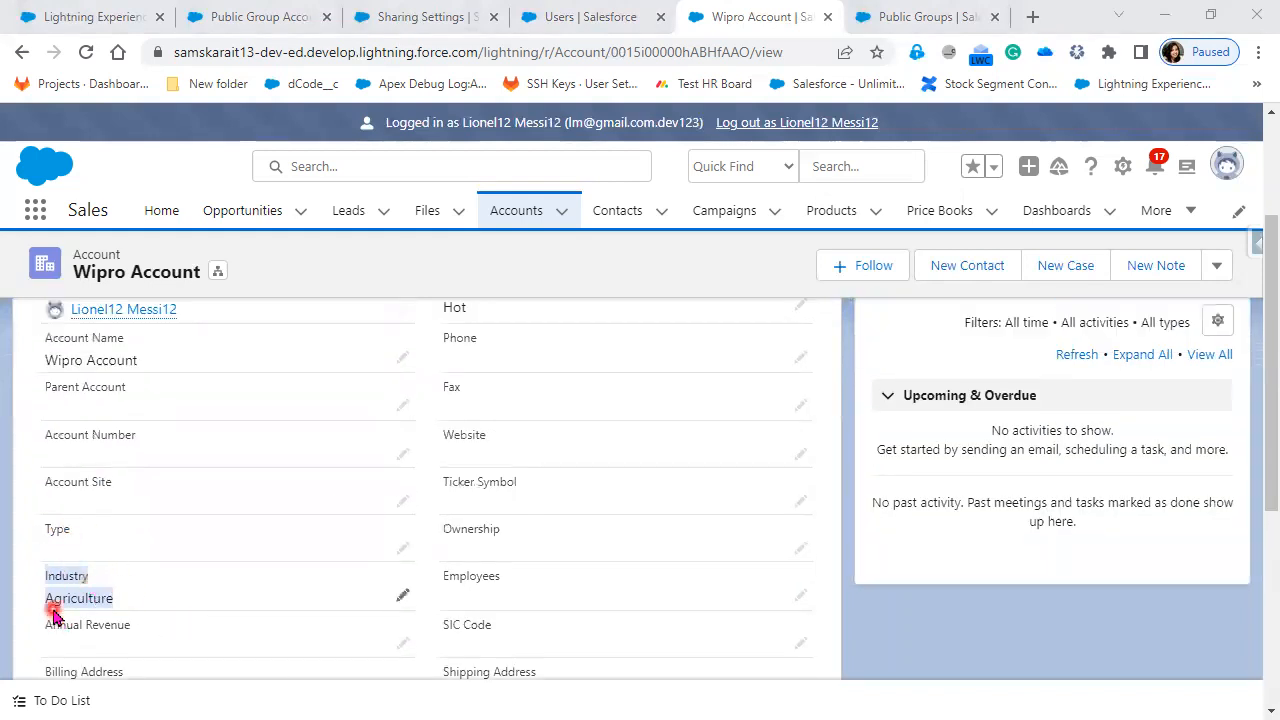
Step: Open the sharing settings of Wipro Account, list the groups of users it is shared with, and close them without saving
{"action": "left_click", "coordinate": [1217, 266]}
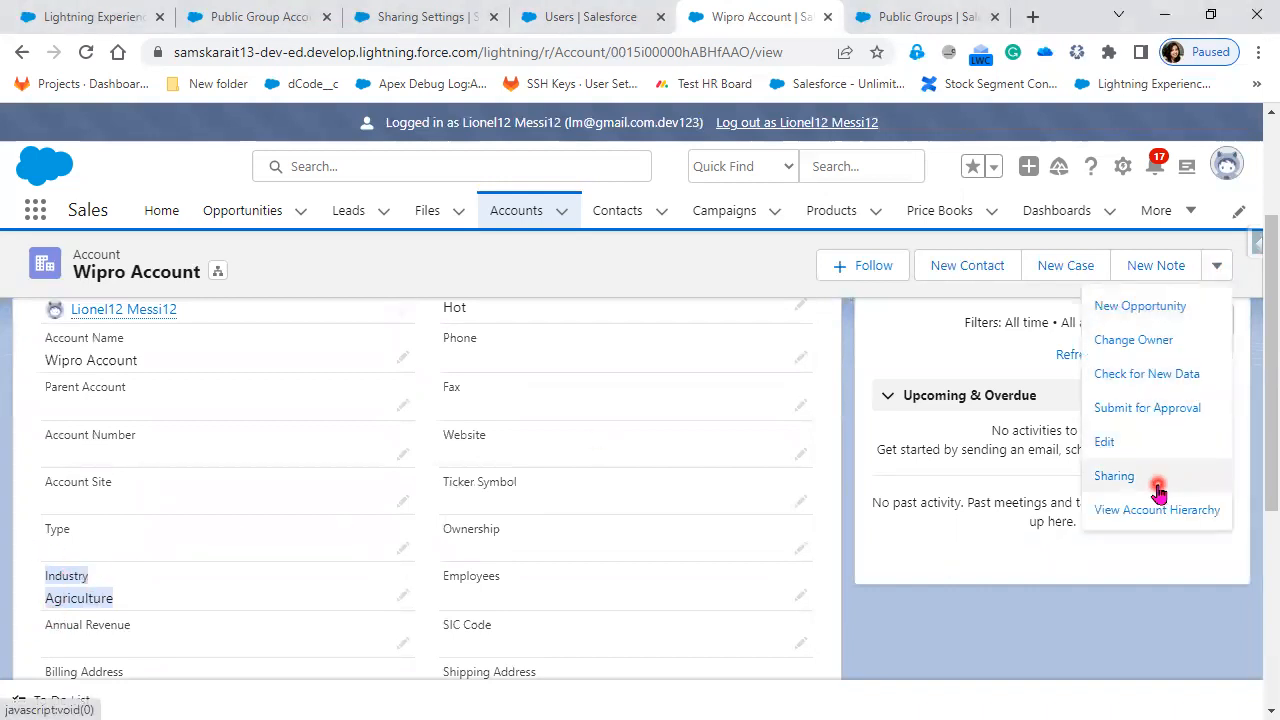
{"action": "left_click", "coordinate": [1158, 480]}
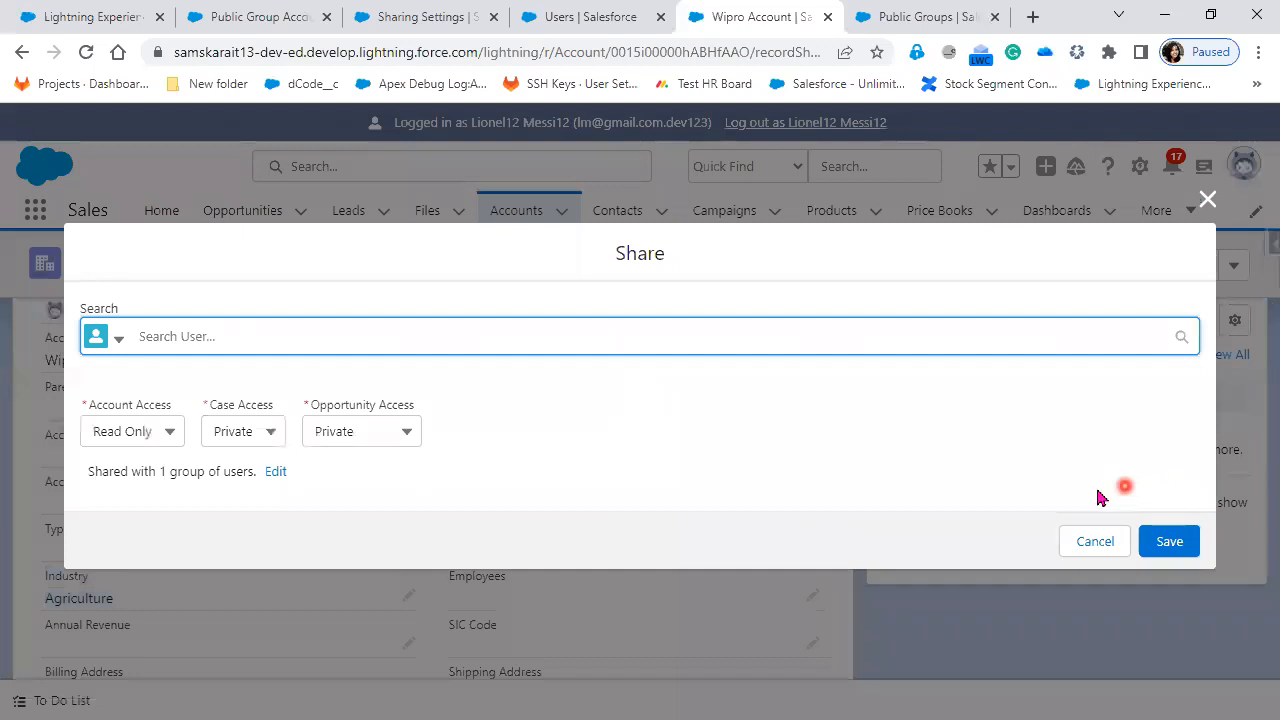
{"action": "left_click", "coordinate": [275, 472]}
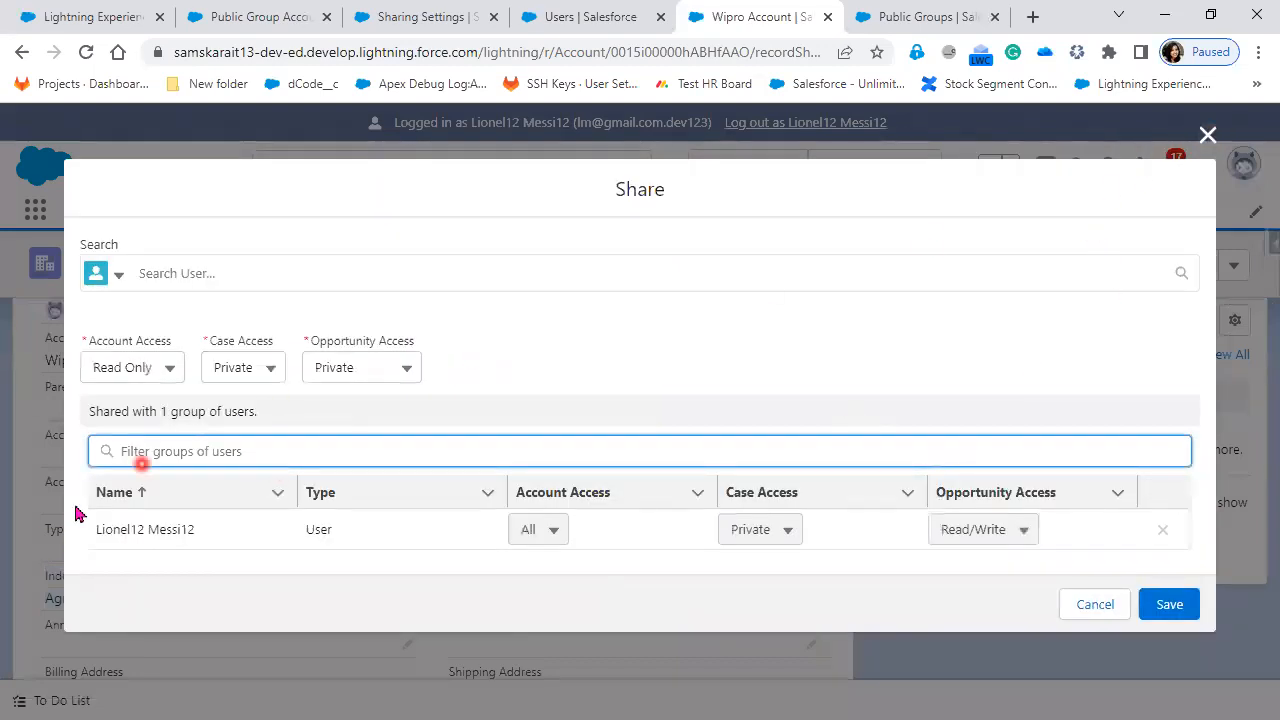
{"action": "left_click", "coordinate": [1207, 134]}
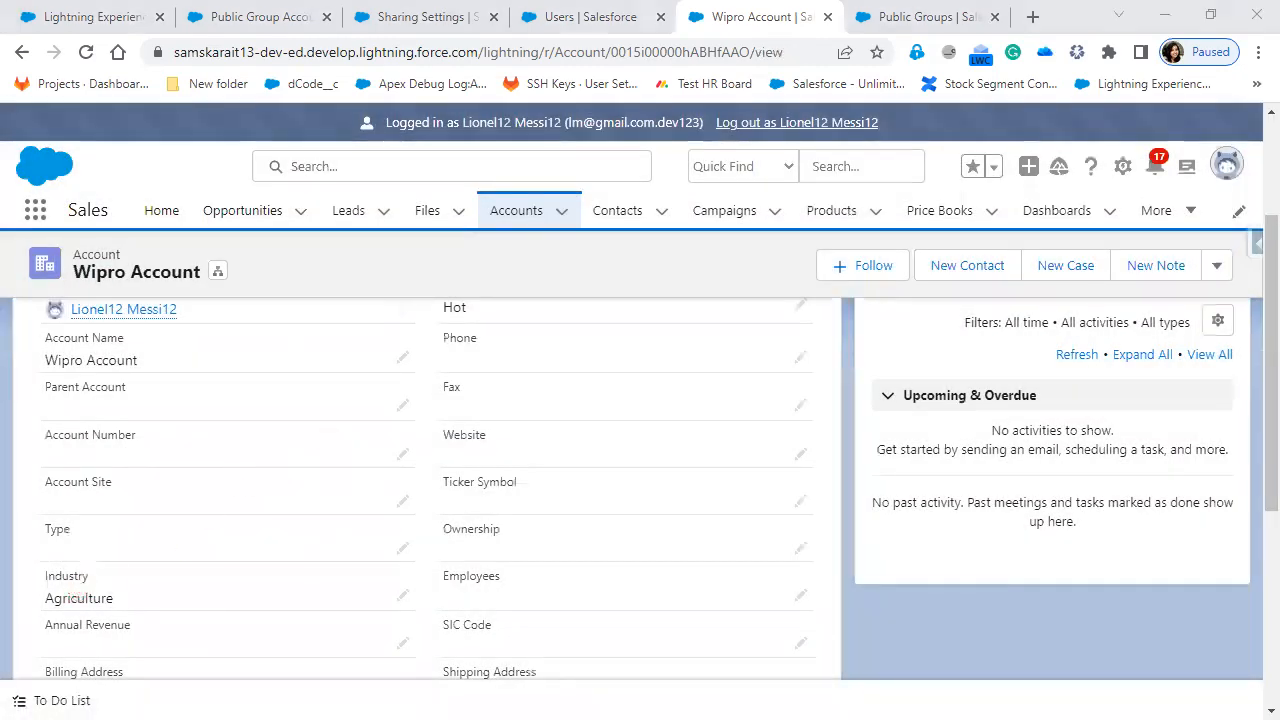
{"action": "left_click", "coordinate": [240, 435]}
{"action": "type", "text": "1"}
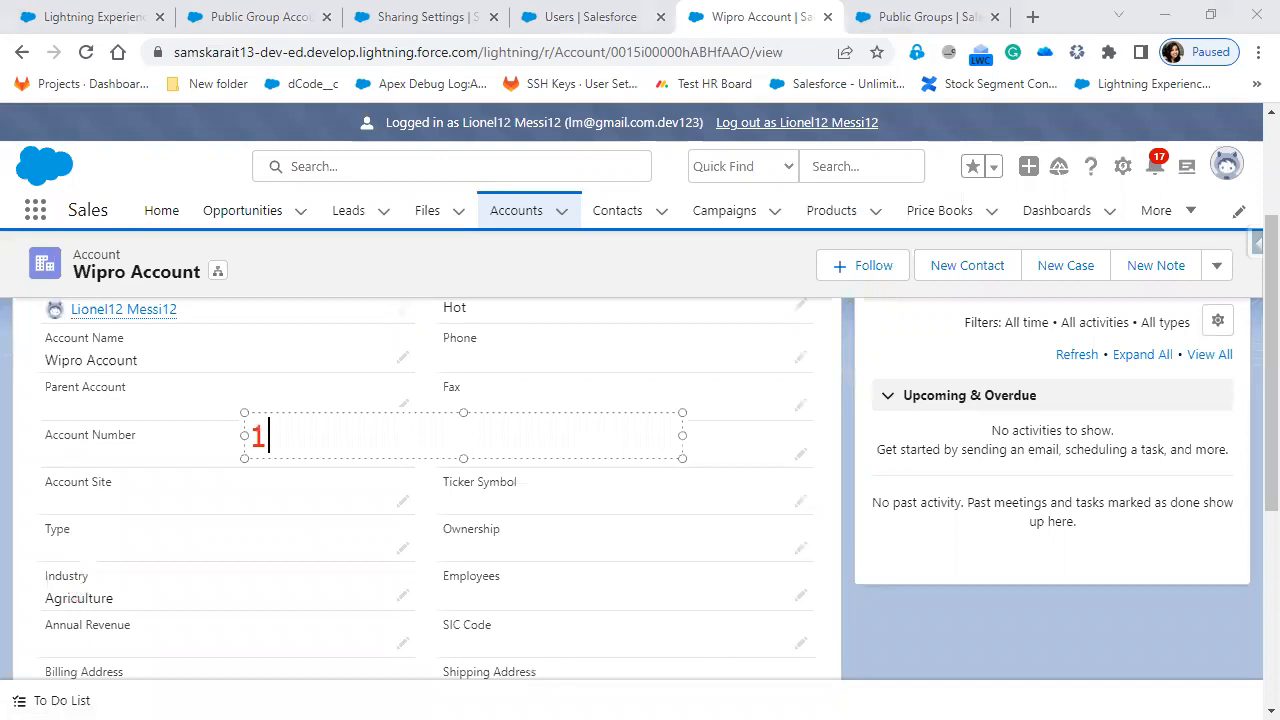
{"action": "type", "text": " AND 2 AND"}
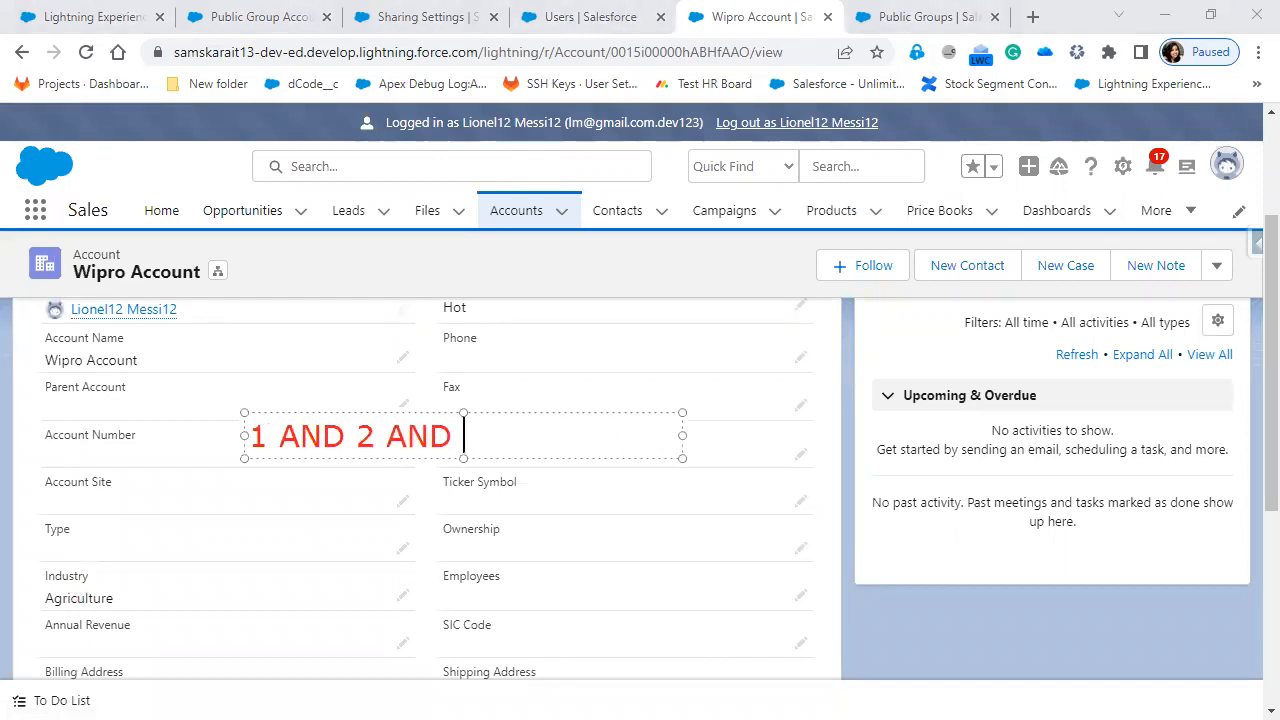
{"action": "type", "text": " 3AND 4"}
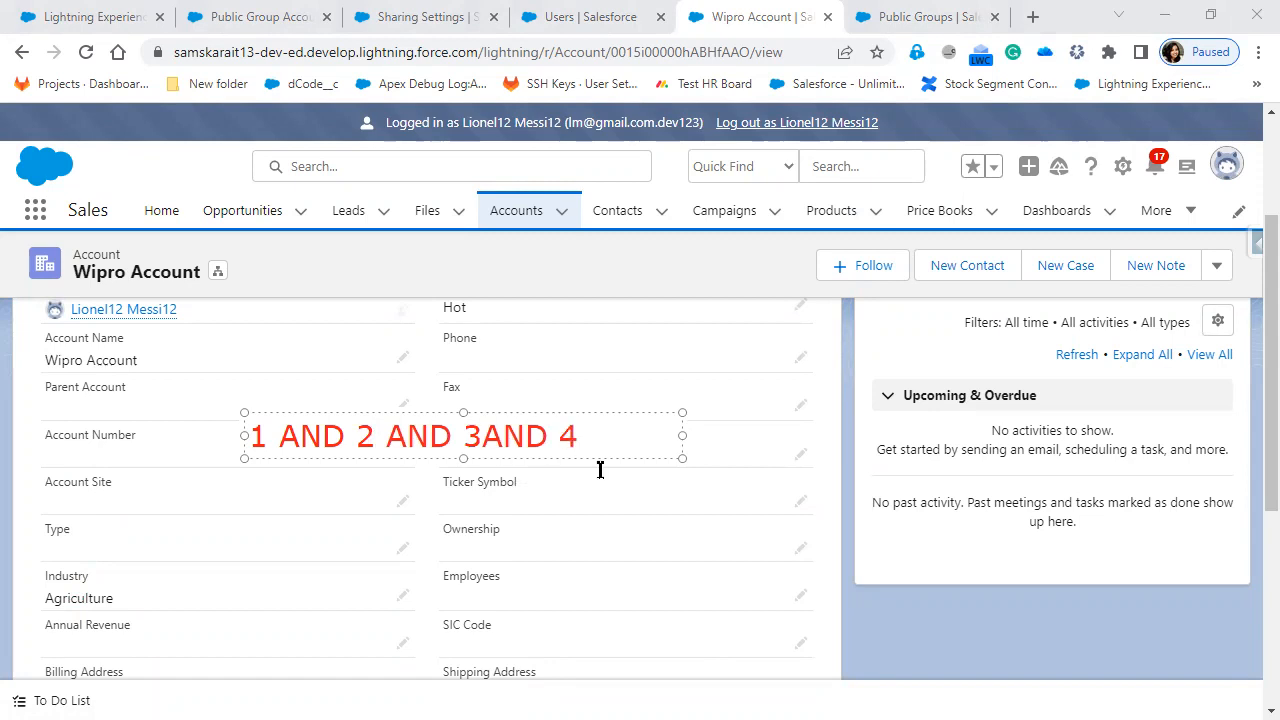
{"action": "left_click", "coordinate": [483, 440]}
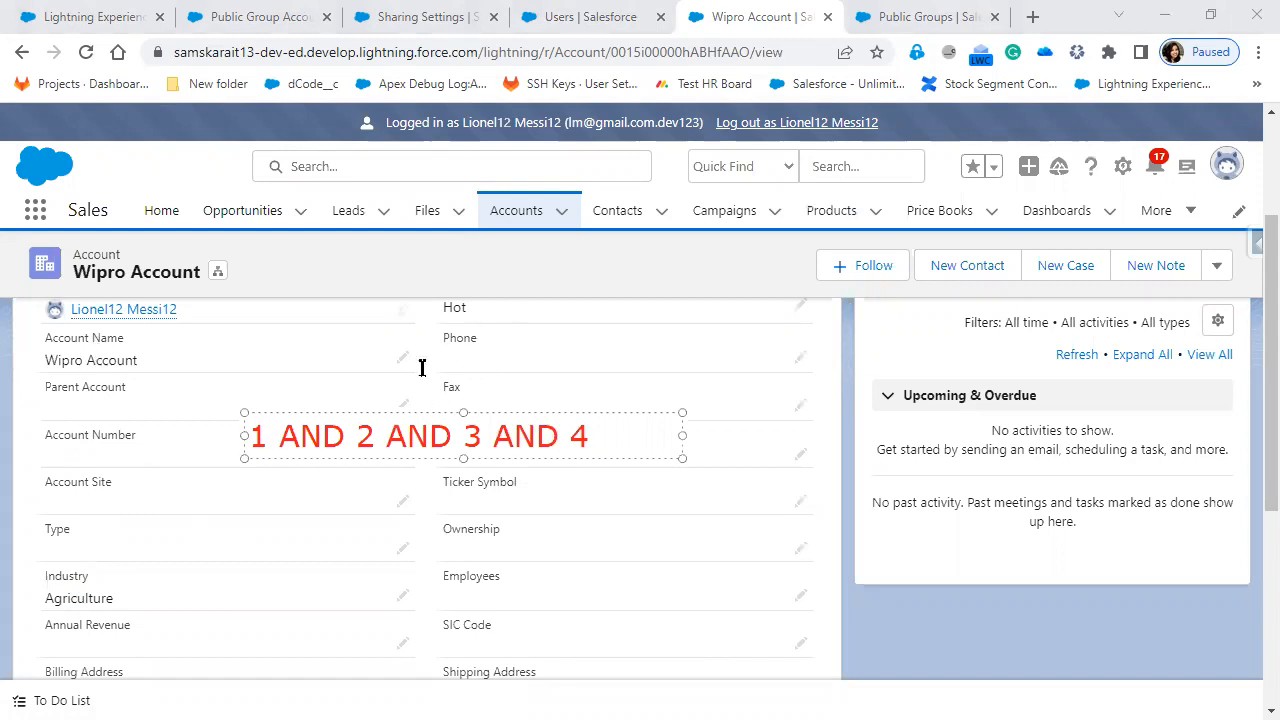
{"action": "left_click", "coordinate": [266, 435]}
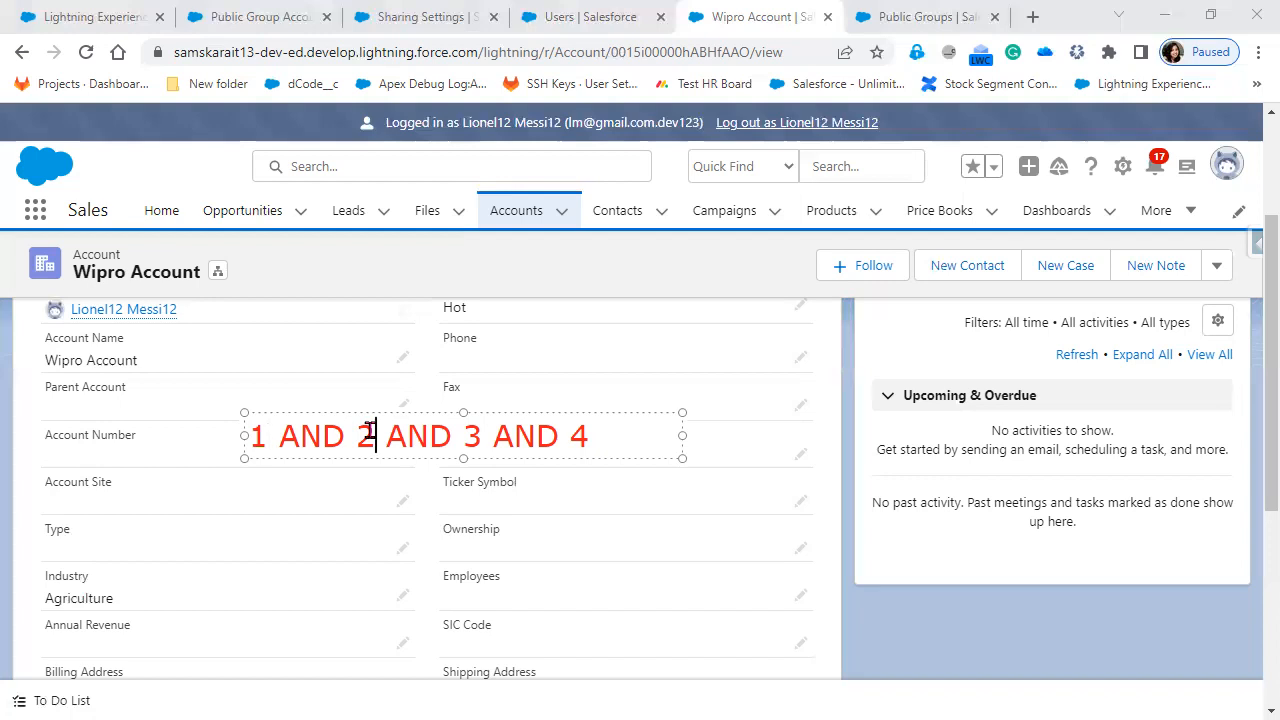
{"action": "left_click_drag", "start_coordinate": [374, 432], "coordinate": [230, 430]}
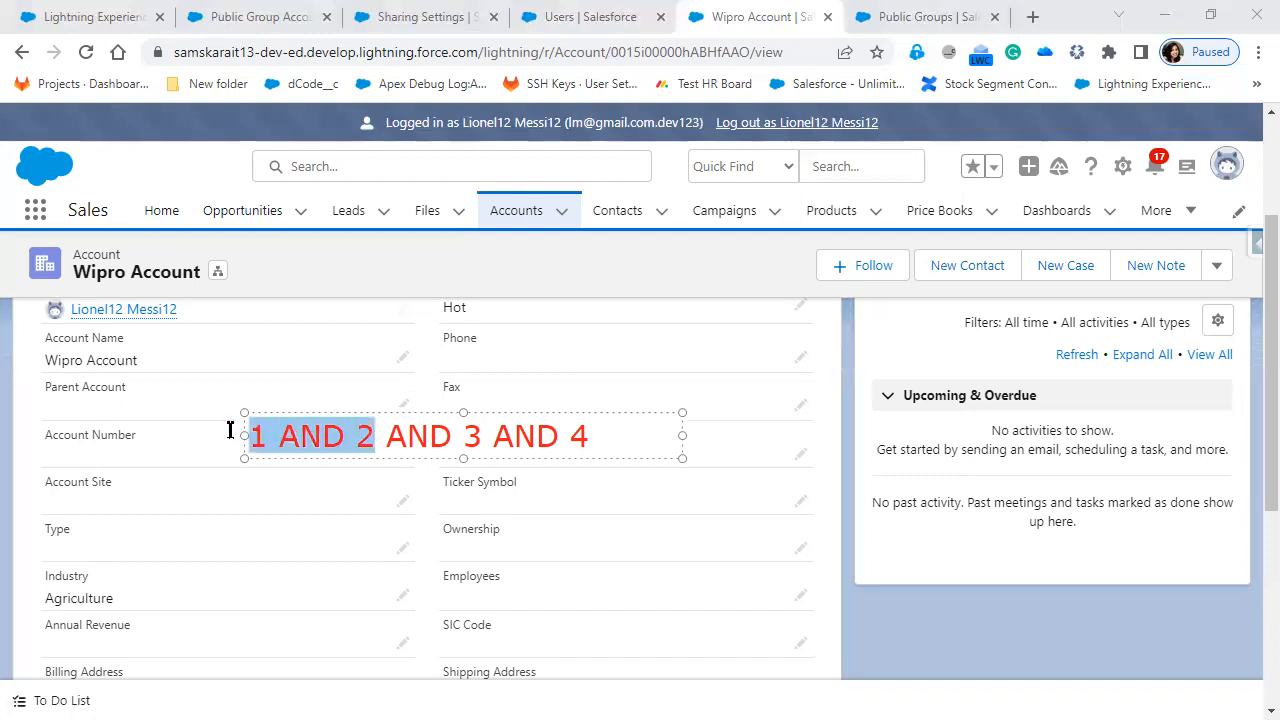
{"action": "key", "text": "BackSpace"}
{"action": "type", "text": "False"}
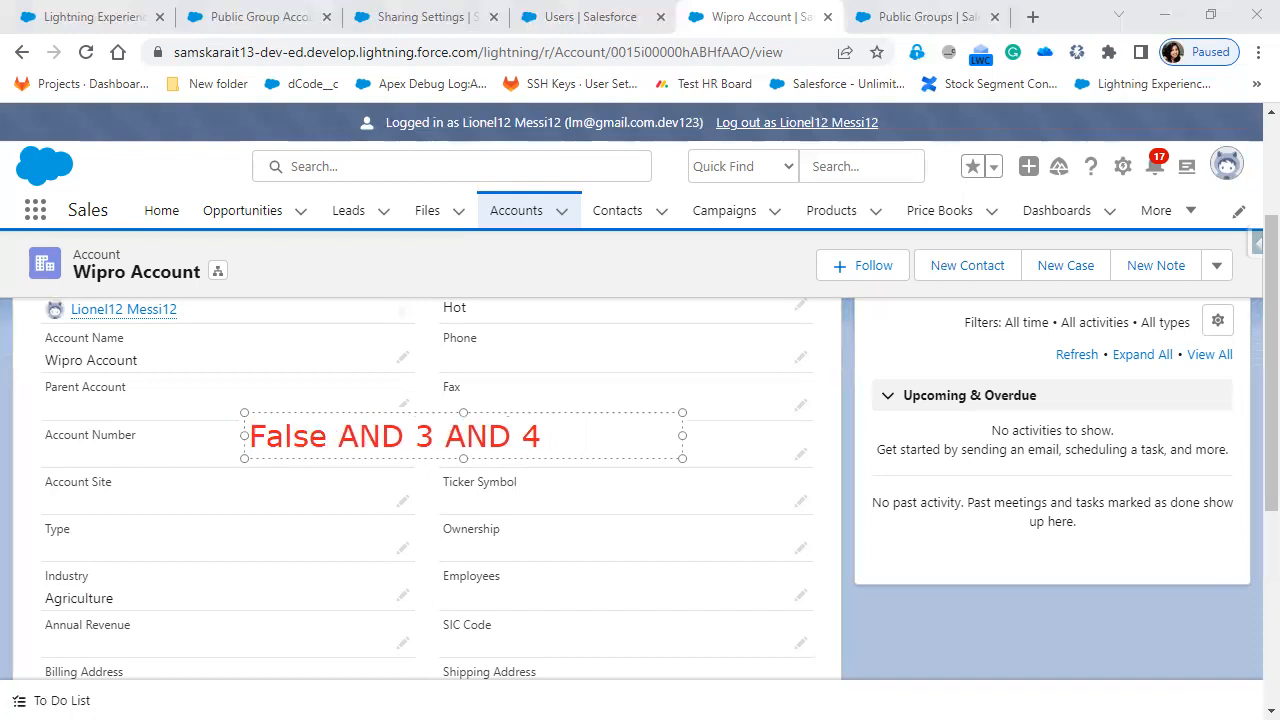
{"action": "key", "text": "Right"}
{"action": "key", "text": "Right"}
{"action": "key", "text": "Right"}
{"action": "key", "text": "Right"}
{"action": "key", "text": "Right"}
{"action": "key", "text": "Delete"}
{"action": "type", "text": "True="}
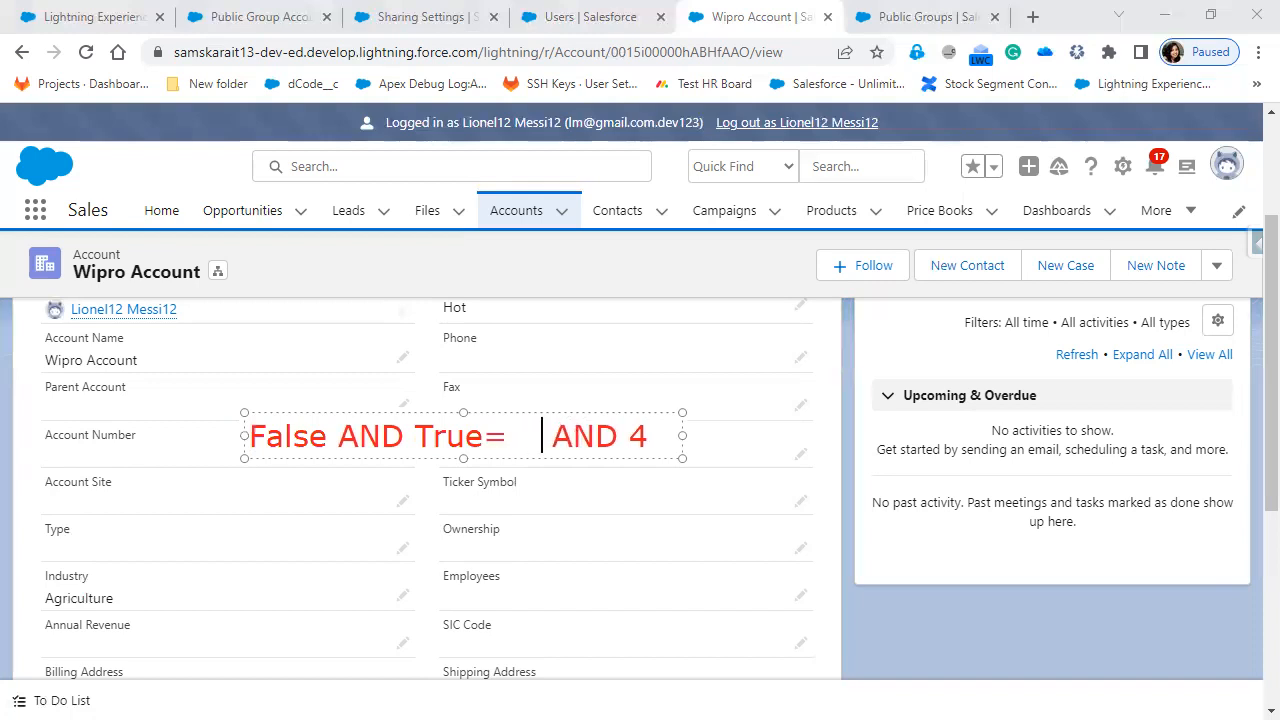
{"action": "key", "text": "Left"}
{"action": "key", "text": "Left"}
{"action": "key", "text": "Left"}
{"action": "key", "text": "Left"}
{"action": "key", "text": "Left"}
{"action": "key", "text": "Left"}
{"action": "key", "text": "Left"}
{"action": "key", "text": "Left"}
{"action": "key", "text": "Left"}
{"action": "key", "text": "Right"}
{"action": "key", "text": "Right"}
{"action": "key", "text": "Right"}
{"action": "key", "text": "Right"}
{"action": "key", "text": "Right"}
{"action": "key", "text": "Right"}
{"action": "key", "text": "BackSpace"}
{"action": "key", "text": "BackSpace"}
{"action": "key", "text": "BackSpace"}
{"action": "key", "text": "BackSpace"}
{"action": "key", "text": "BackSpace"}
{"action": "key", "text": "BackSpace"}
{"action": "key", "text": "BackSpace"}
{"action": "key", "text": "BackSpace"}
{"action": "key", "text": "BackSpace"}
{"action": "key", "text": "BackSpace"}
{"action": "key", "text": "BackSpace"}
{"action": "key", "text": "BackSpace"}
{"action": "key", "text": "BackSpace"}
{"action": "key", "text": "BackSpace"}
{"action": "key", "text": "Delete"}
{"action": "key", "text": "Delete"}
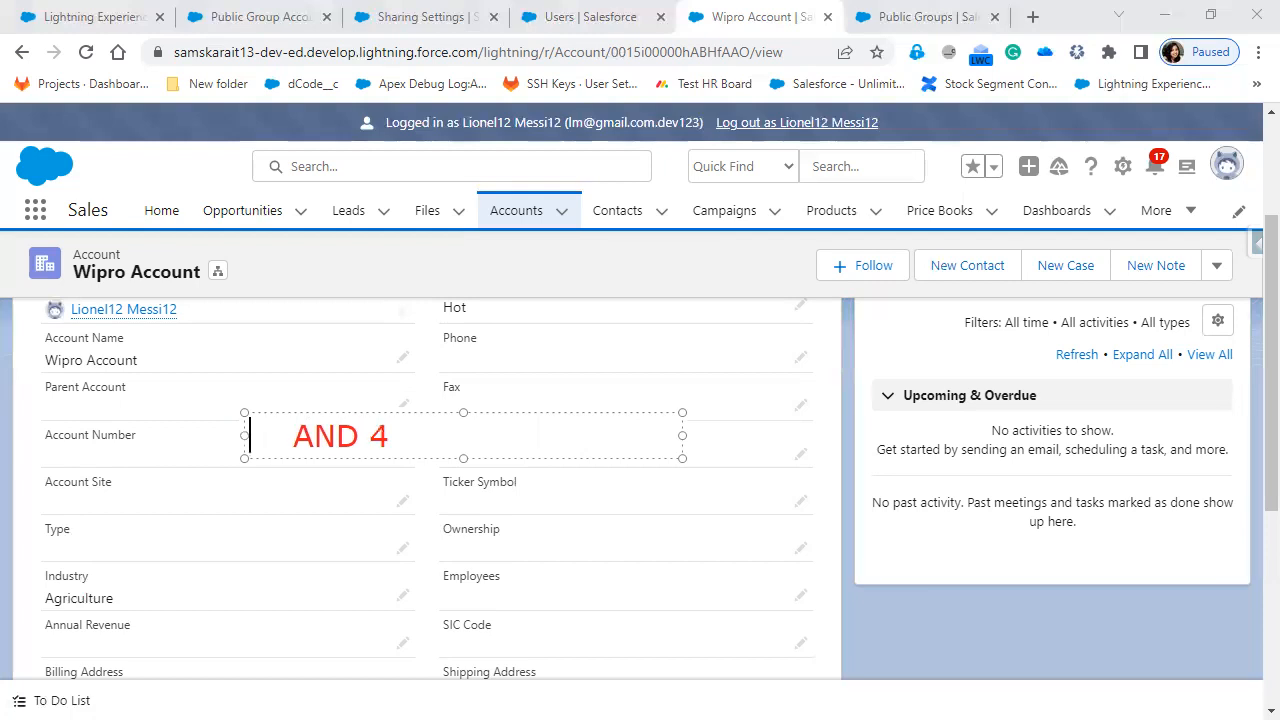
{"action": "key", "text": "Delete"}
{"action": "key", "text": "Delete"}
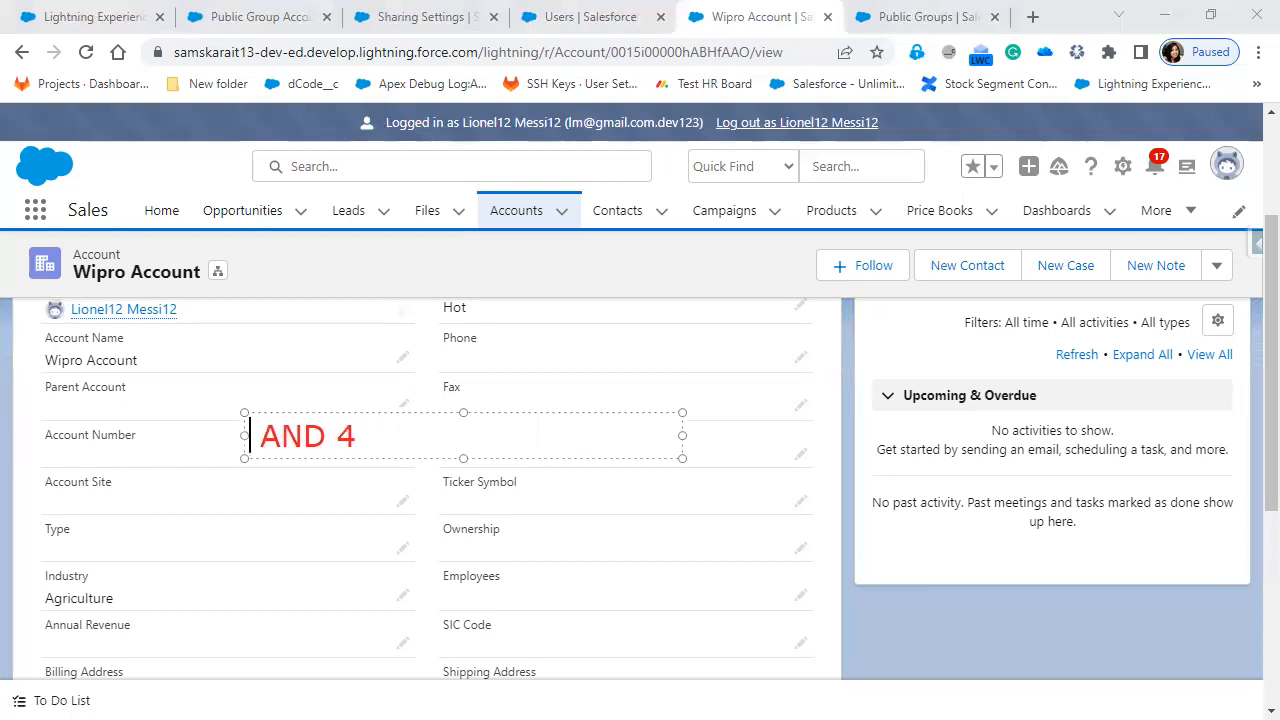
{"action": "type", "text": "1 ANF"}
{"action": "key", "text": "BackSpace"}
{"action": "type", "text": "d"}
{"action": "key", "text": "BackSpace"}
{"action": "type", "text": "D 2"}
{"action": "type", "text": " AND"}
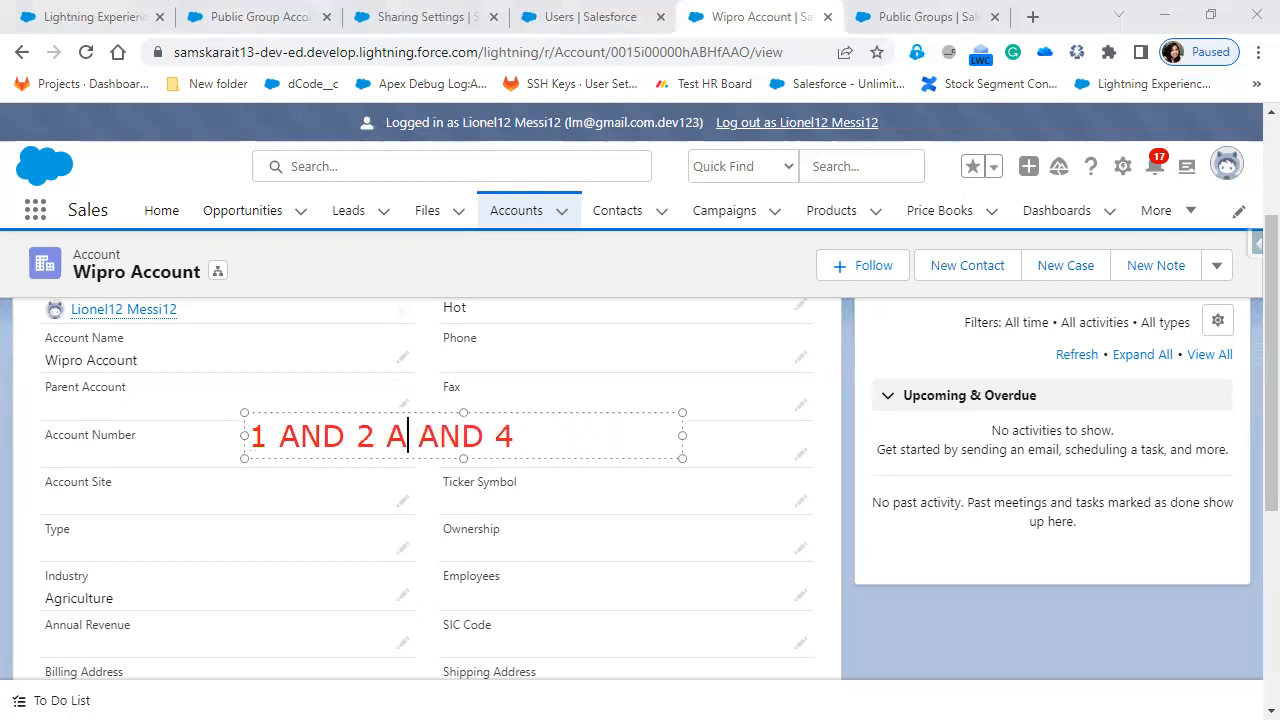
{"action": "type", "text": " 3"}
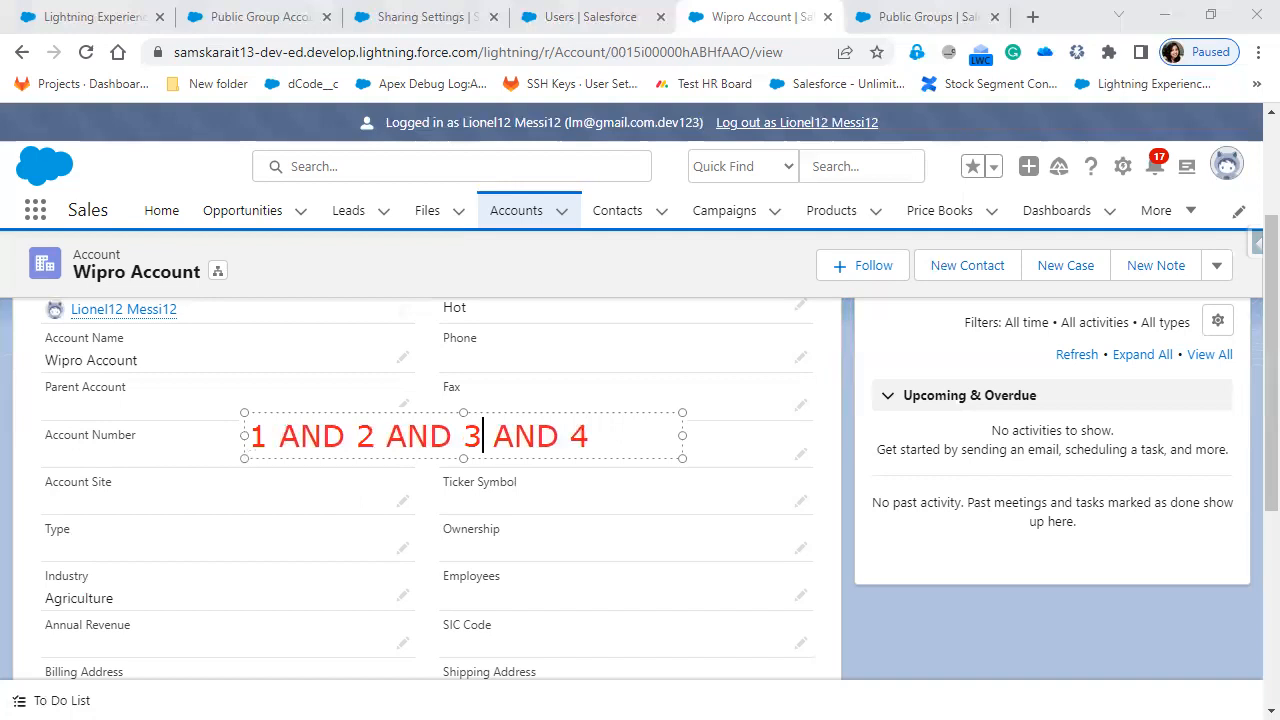
{"action": "double_click", "coordinate": [403, 445]}
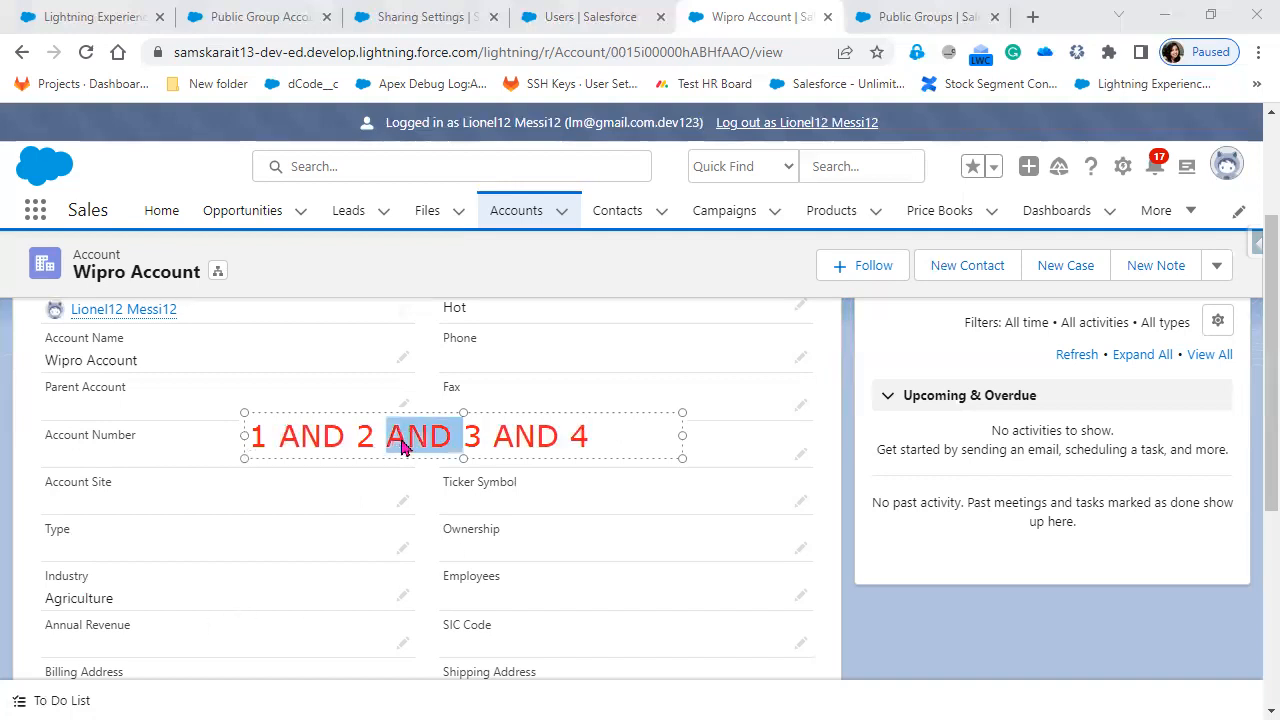
{"action": "type", "text": "OR"}
{"action": "key", "text": "Right"}
{"action": "type", "text": ")"}
{"action": "key", "text": "Left"}
{"action": "key", "text": "Left"}
{"action": "key", "text": "Left"}
{"action": "key", "text": "Left"}
{"action": "key", "text": "Left"}
{"action": "key", "text": "Left"}
{"action": "key", "text": "Left"}
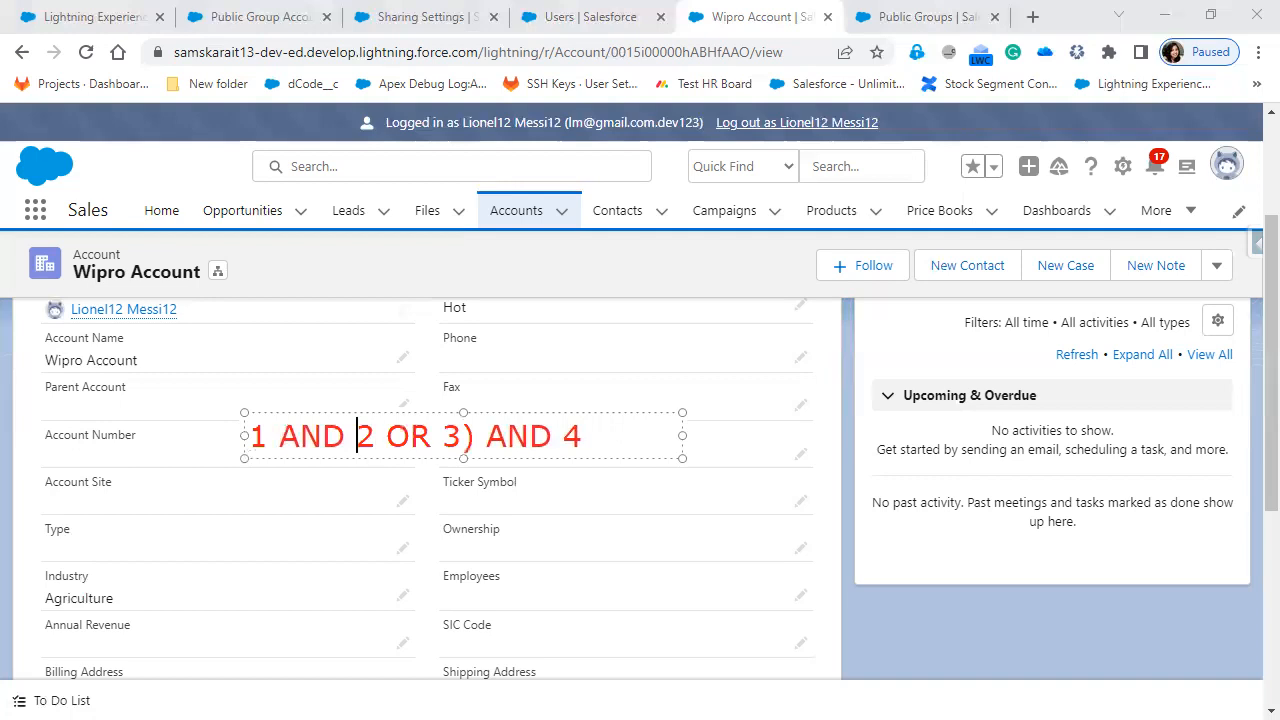
{"action": "type", "text": "("}
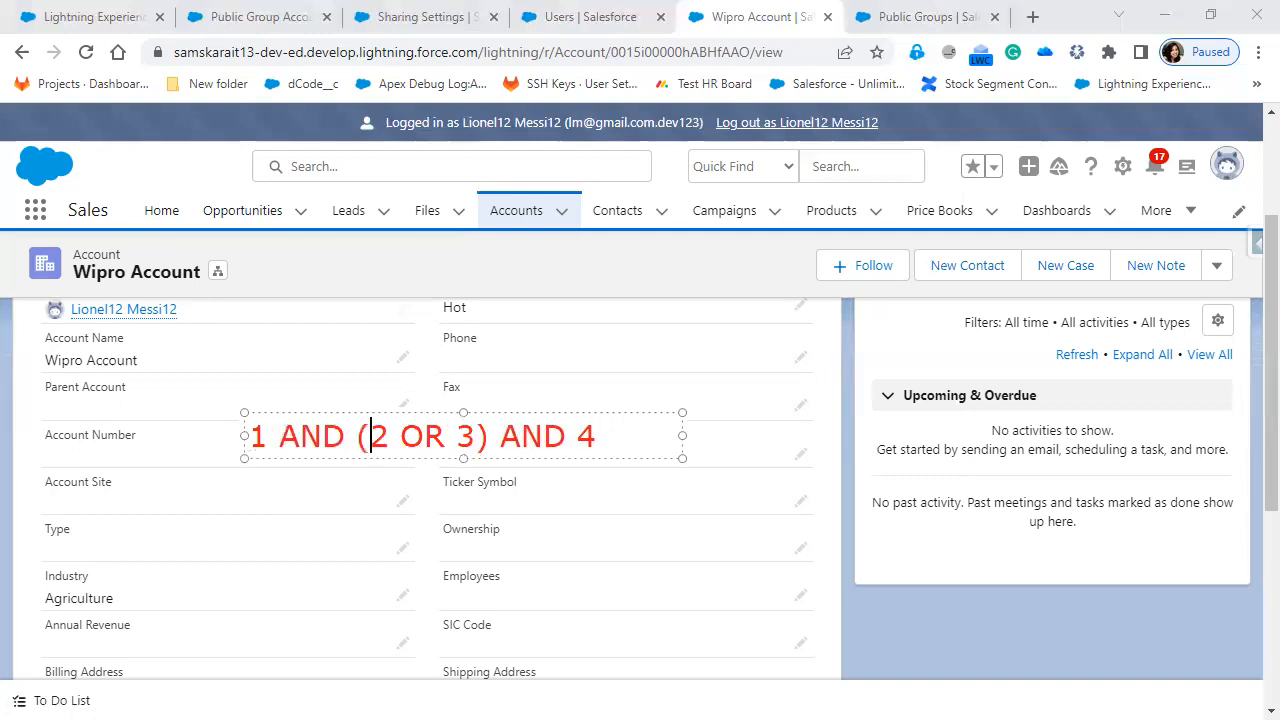
{"action": "key", "text": "ctrl+a"}
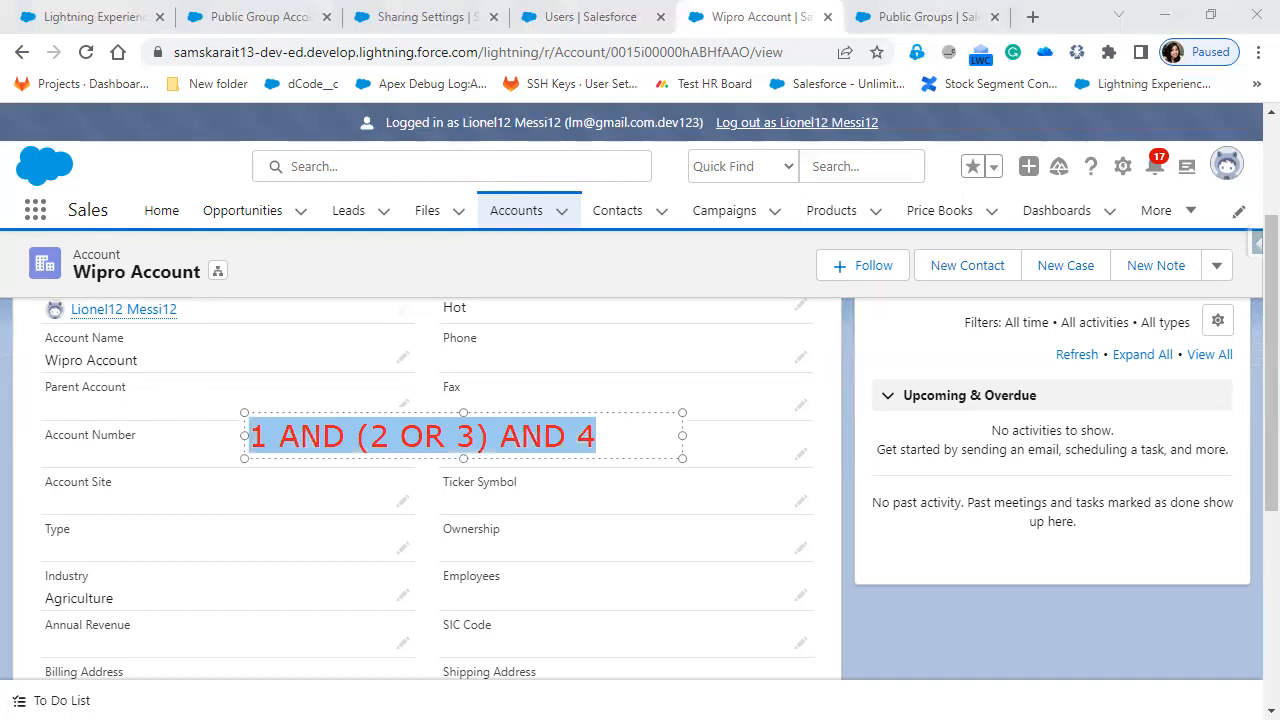
{"action": "left_click", "coordinate": [390, 437]}
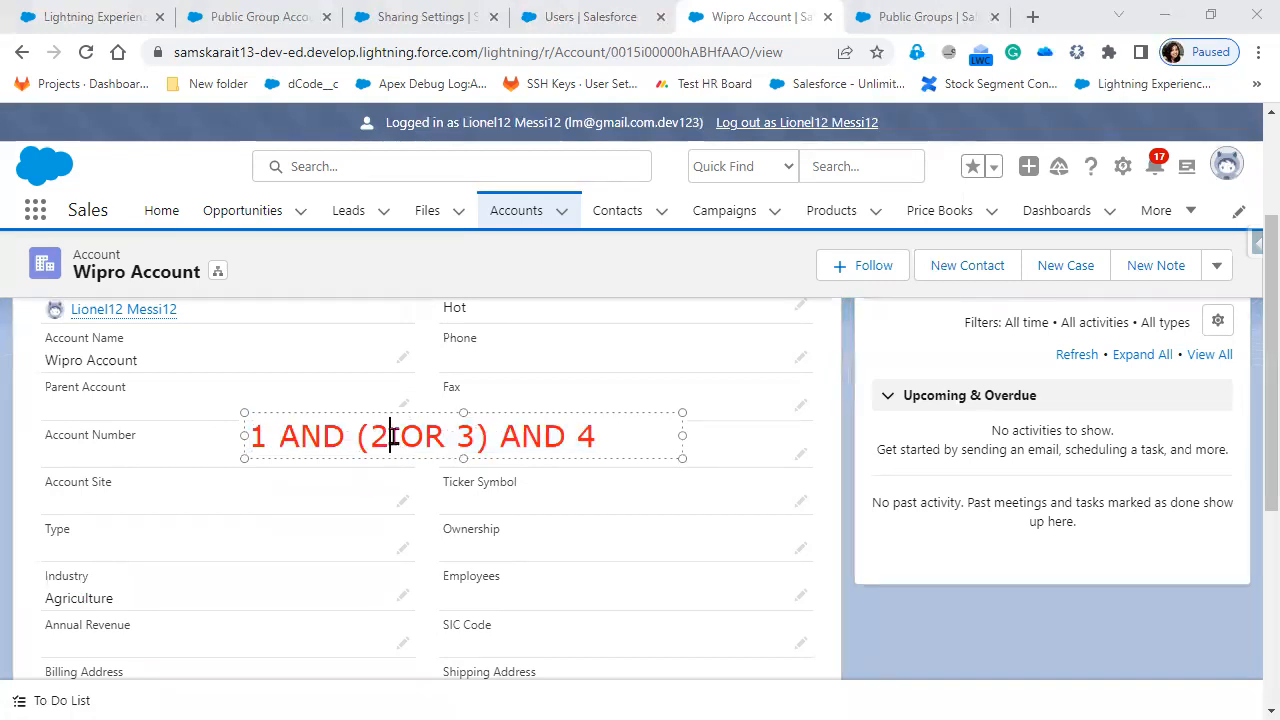
{"action": "left_click_drag", "start_coordinate": [457, 438], "coordinate": [476, 438]}
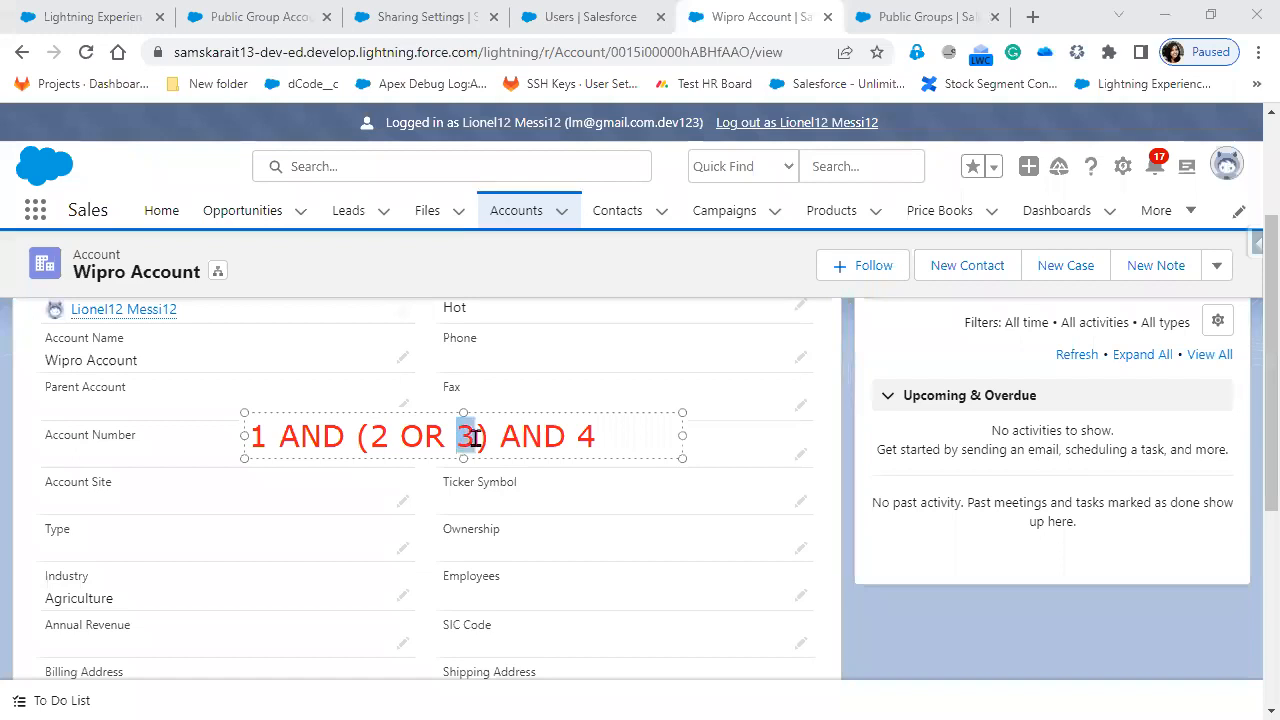
{"action": "left_click", "coordinate": [391, 435]}
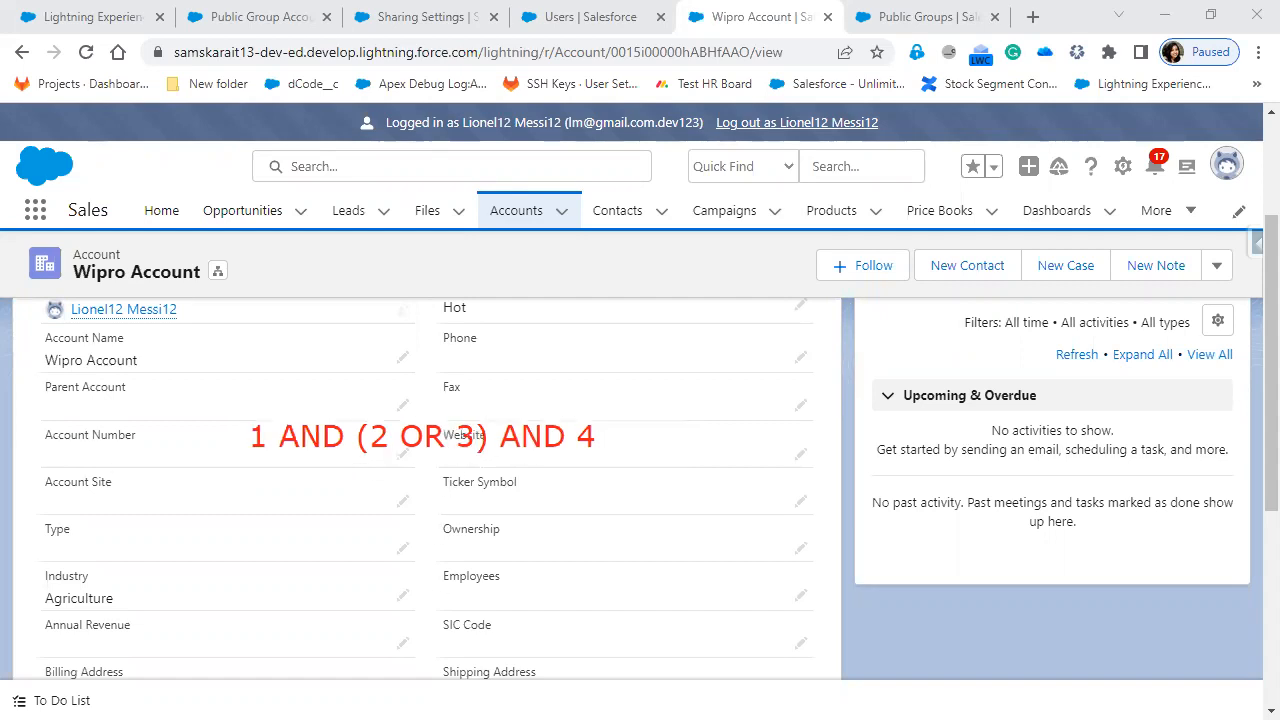
{"action": "scroll", "coordinate": [502, 580], "scroll_direction": "down", "scroll_amount": 2}
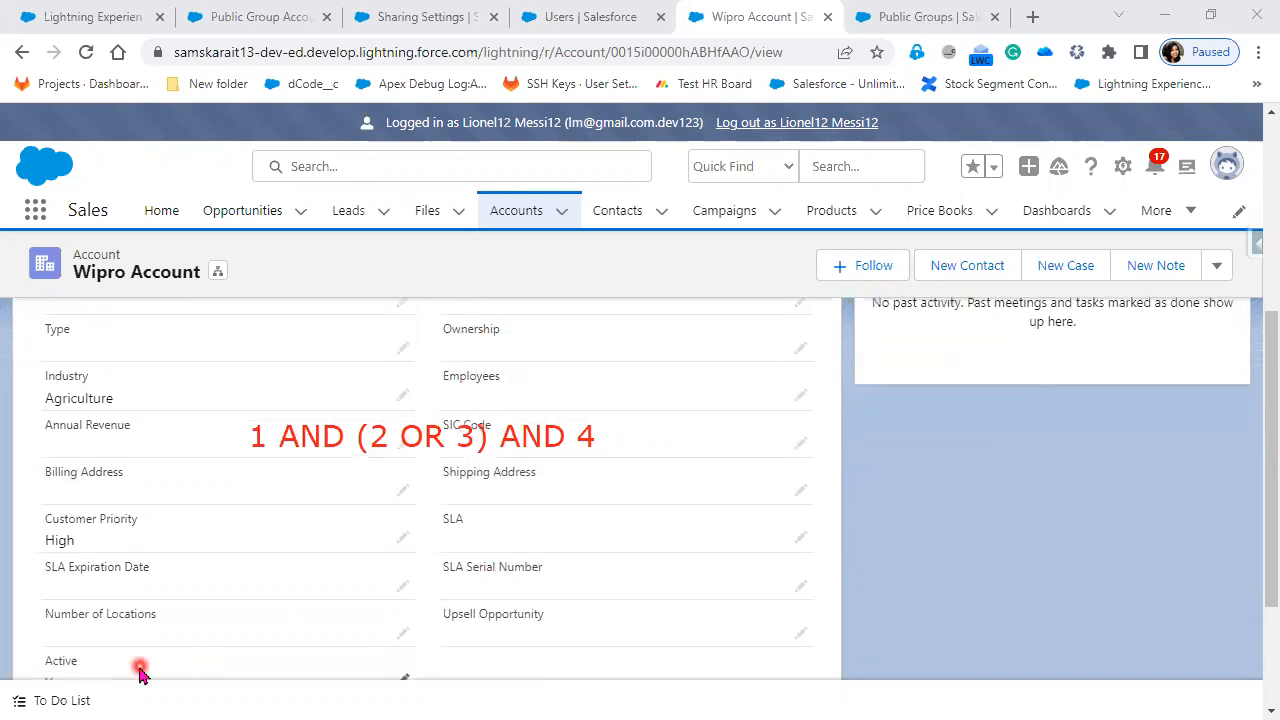
{"action": "scroll", "coordinate": [150, 650], "scroll_direction": "down", "scroll_amount": 1}
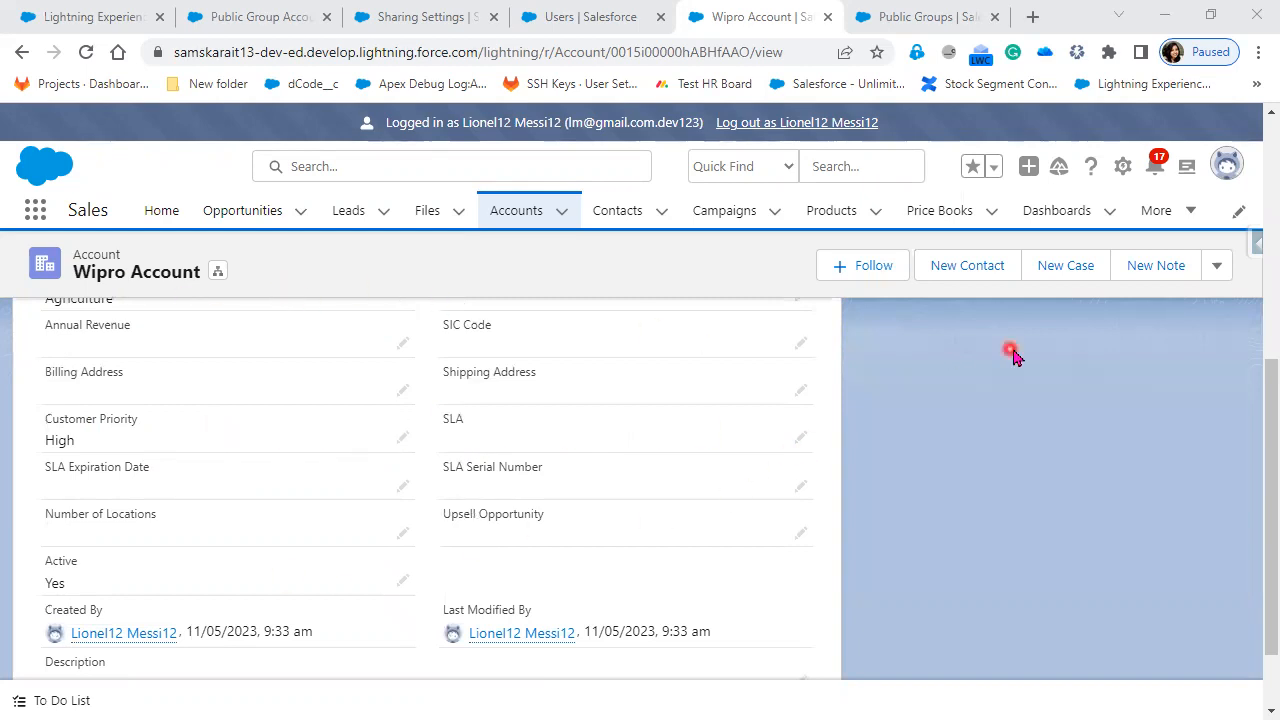
Step: Return to the organization's Sharing Settings and open the account sharing rule for Bangalore Sales Group for editing
{"action": "left_click", "coordinate": [905, 14]}
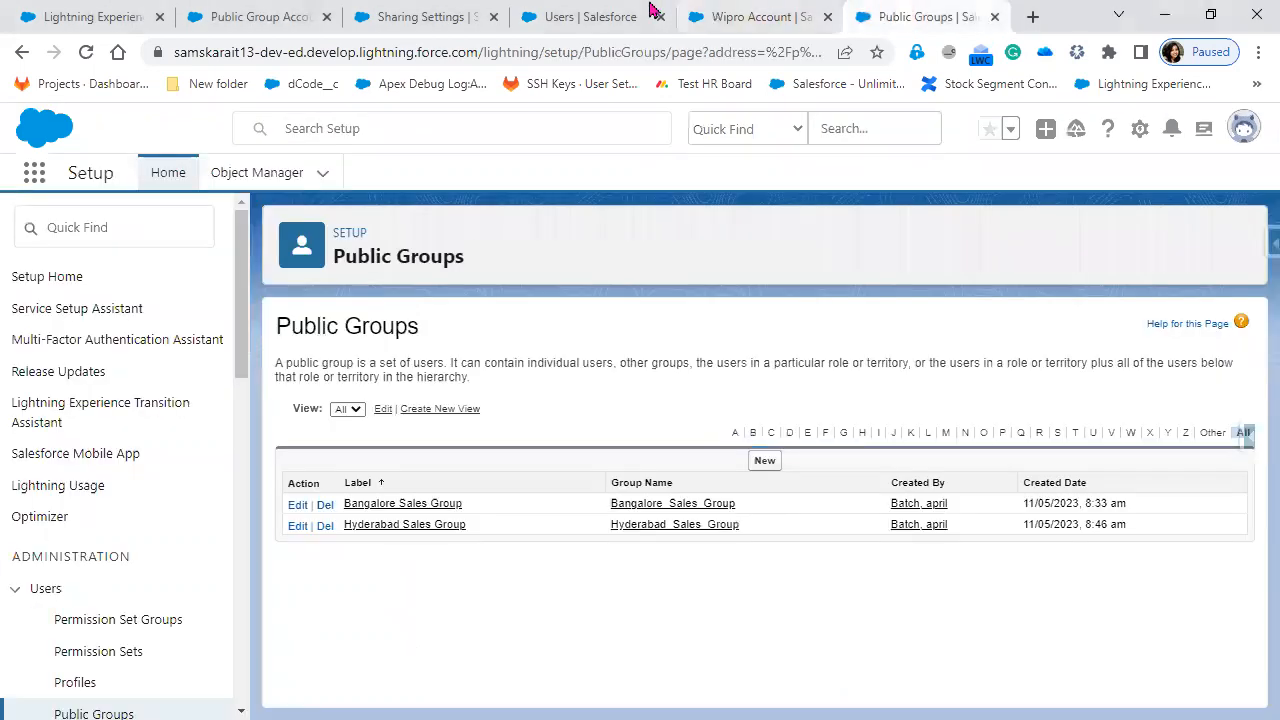
{"action": "left_click", "coordinate": [585, 14]}
{"action": "left_click", "coordinate": [421, 14]}
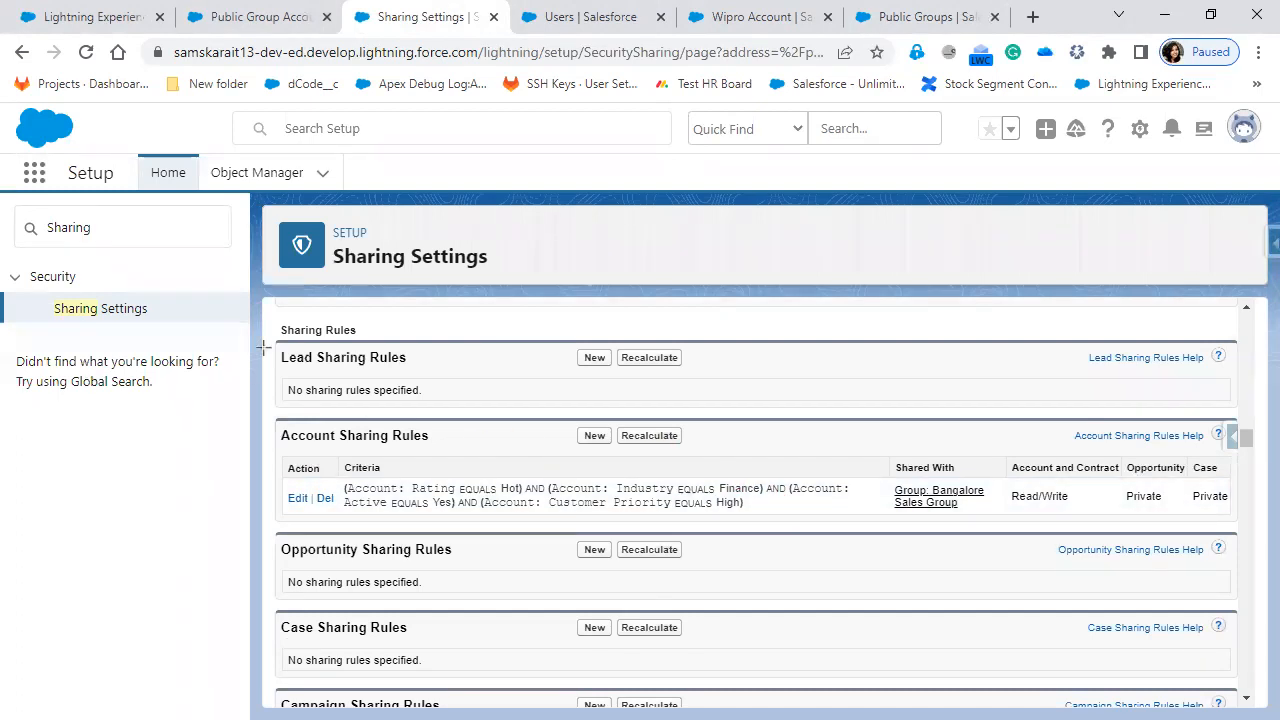
{"action": "left_click_drag", "start_coordinate": [616, 422], "coordinate": [701, 453]}
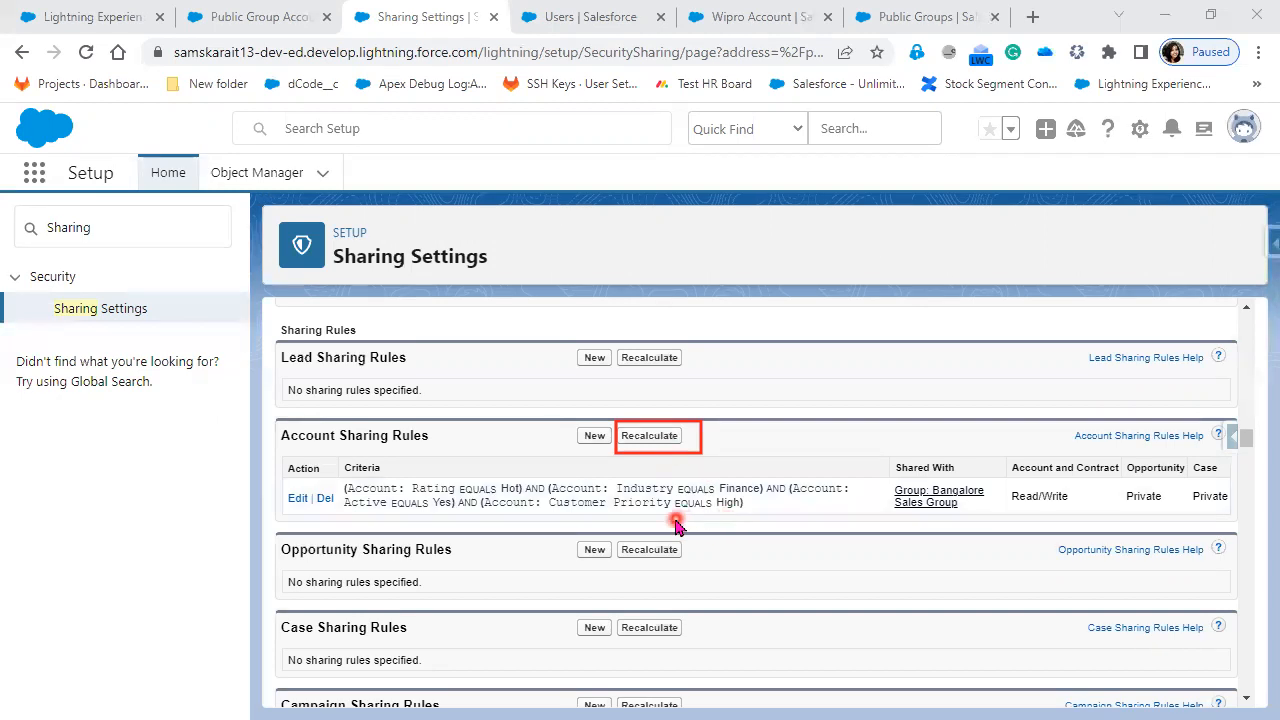
{"action": "left_click", "coordinate": [297, 498]}
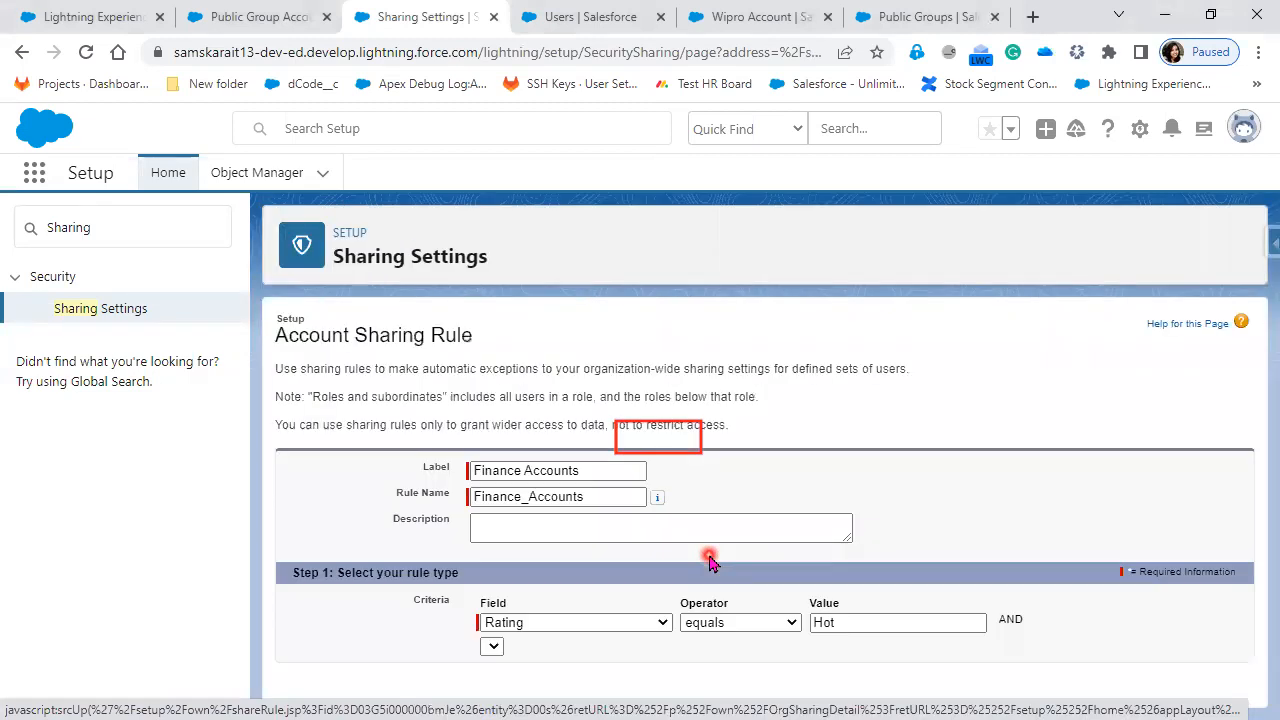
{"action": "scroll", "coordinate": [709, 560], "scroll_direction": "down", "scroll_amount": 3}
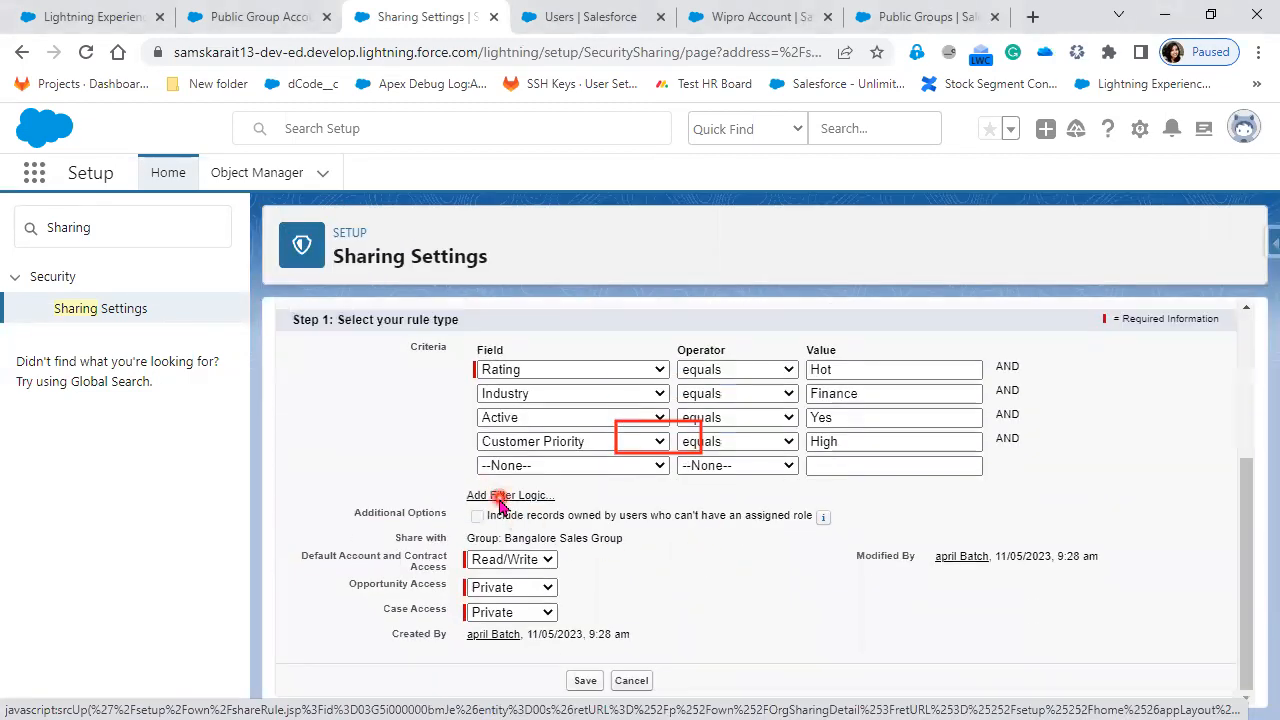
{"action": "scroll", "coordinate": [700, 628], "scroll_direction": "down", "scroll_amount": 3}
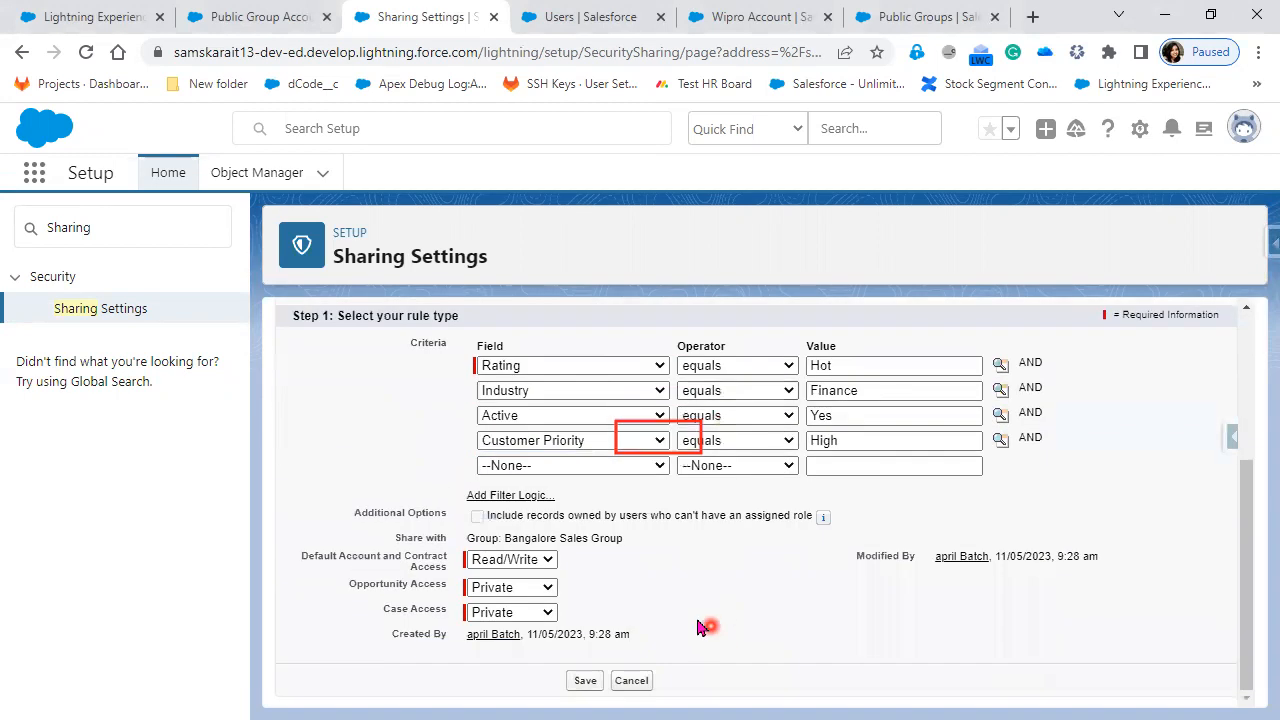
Step: Add the filter logic 1 AND (2 OR 3) AND 4 to the rule's criteria and save the rule, confirming the change
{"action": "left_click", "coordinate": [512, 495]}
{"action": "double_click", "coordinate": [541, 533]}
{"action": "type", "text": "OR"}
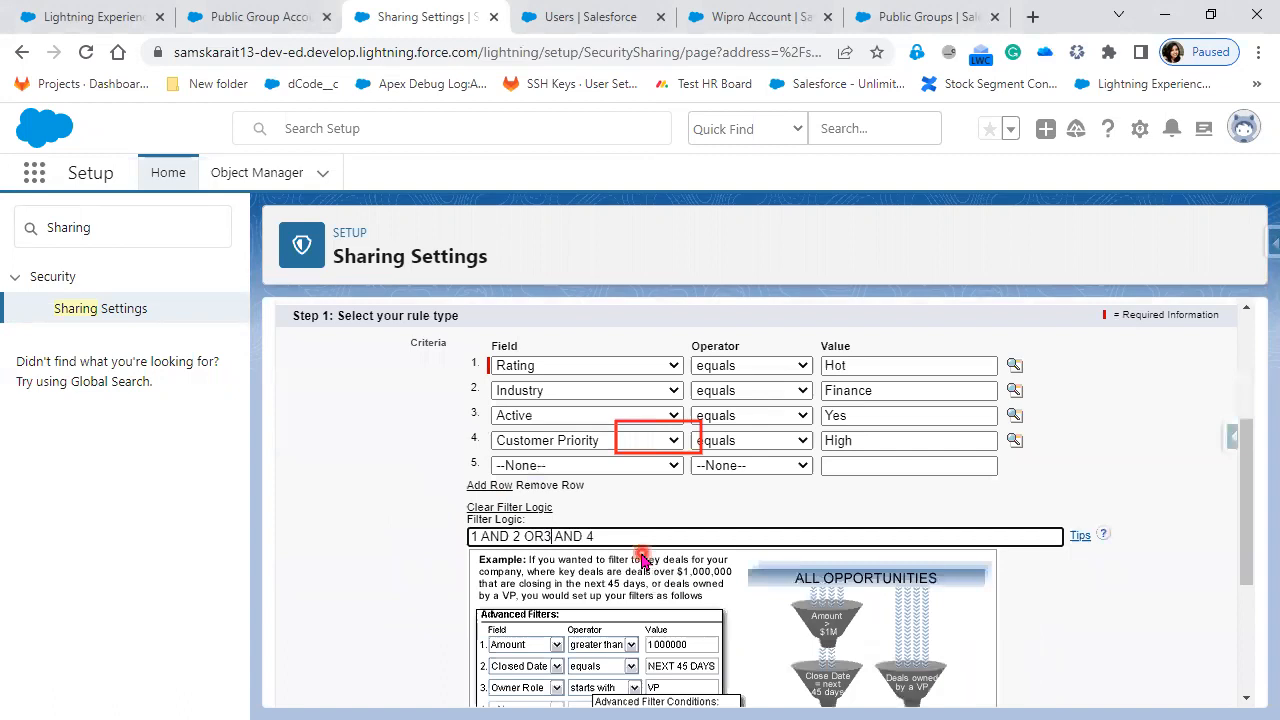
{"action": "type", "text": " 3 )"}
{"action": "key", "text": "BackSpace"}
{"action": "key", "text": "Right"}
{"action": "type", "text": "("}
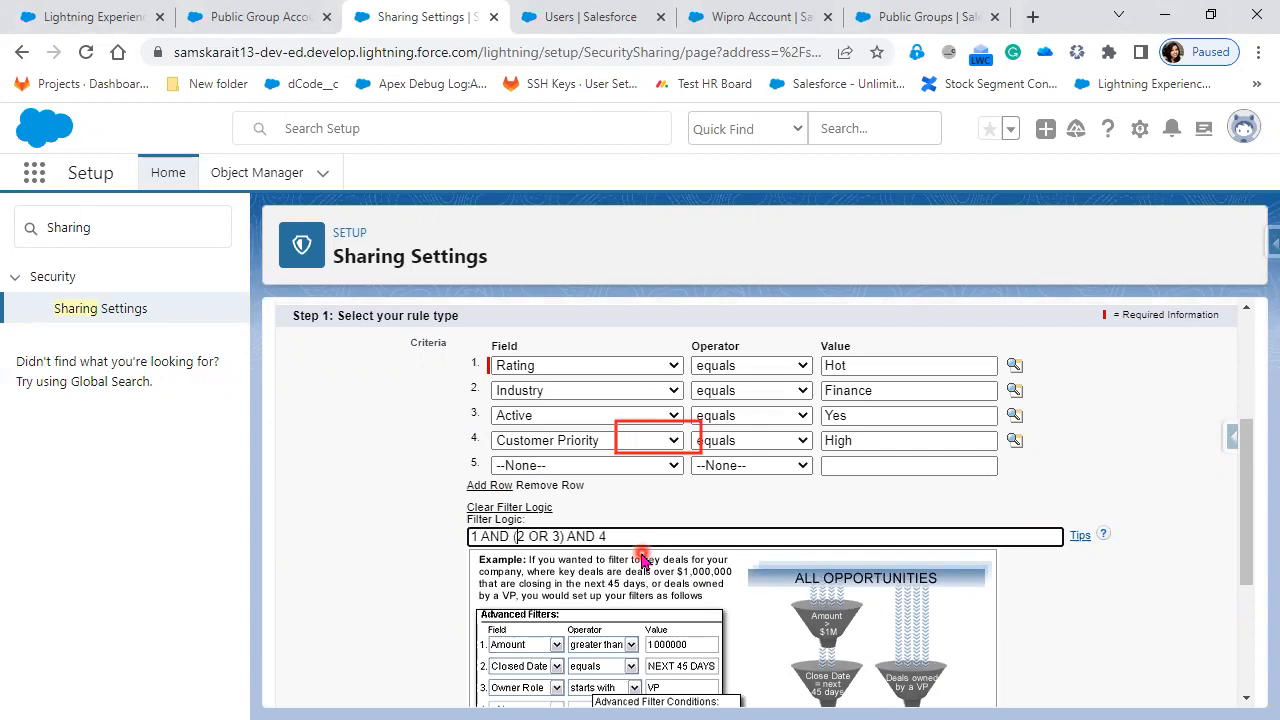
{"action": "scroll", "coordinate": [645, 560], "scroll_direction": "down", "scroll_amount": 3}
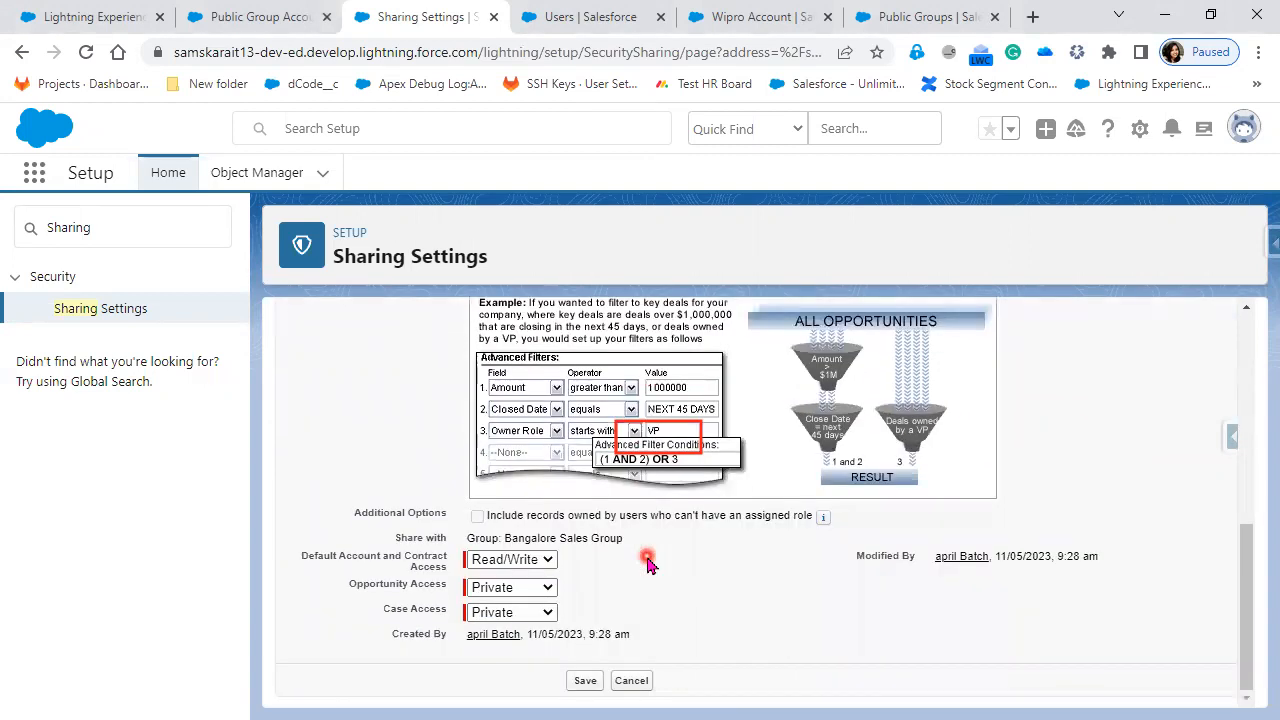
{"action": "left_click", "coordinate": [585, 680]}
{"action": "left_click", "coordinate": [746, 210]}
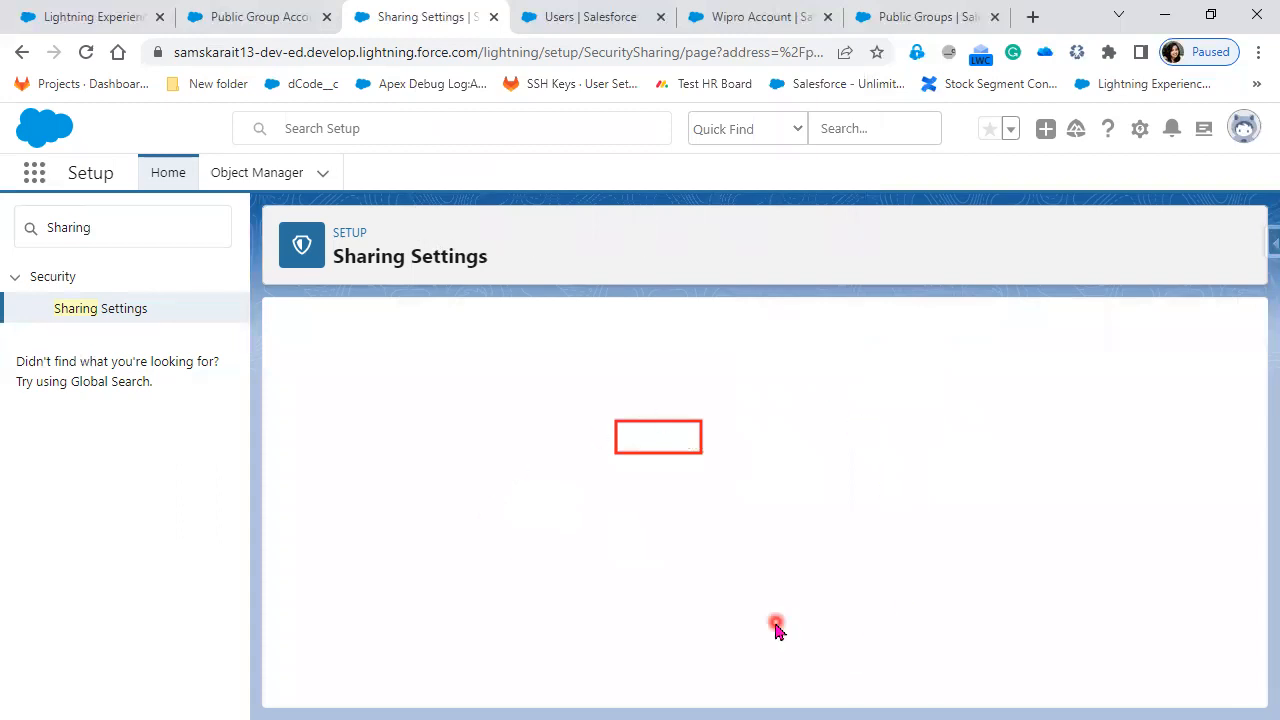
Step: Go back to Wipro Account, open its sharing settings and list the groups of users it is shared with
{"action": "left_click", "coordinate": [615, 18]}
{"action": "left_click", "coordinate": [740, 18]}
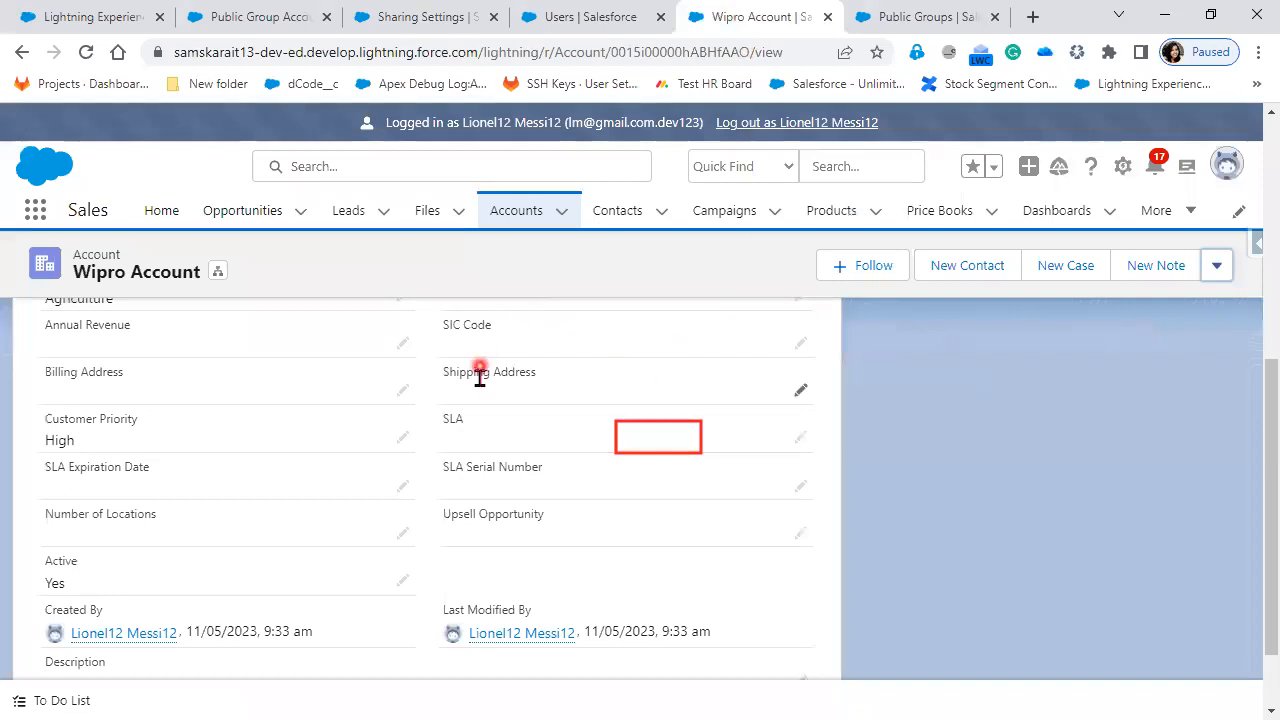
{"action": "left_click", "coordinate": [1217, 266]}
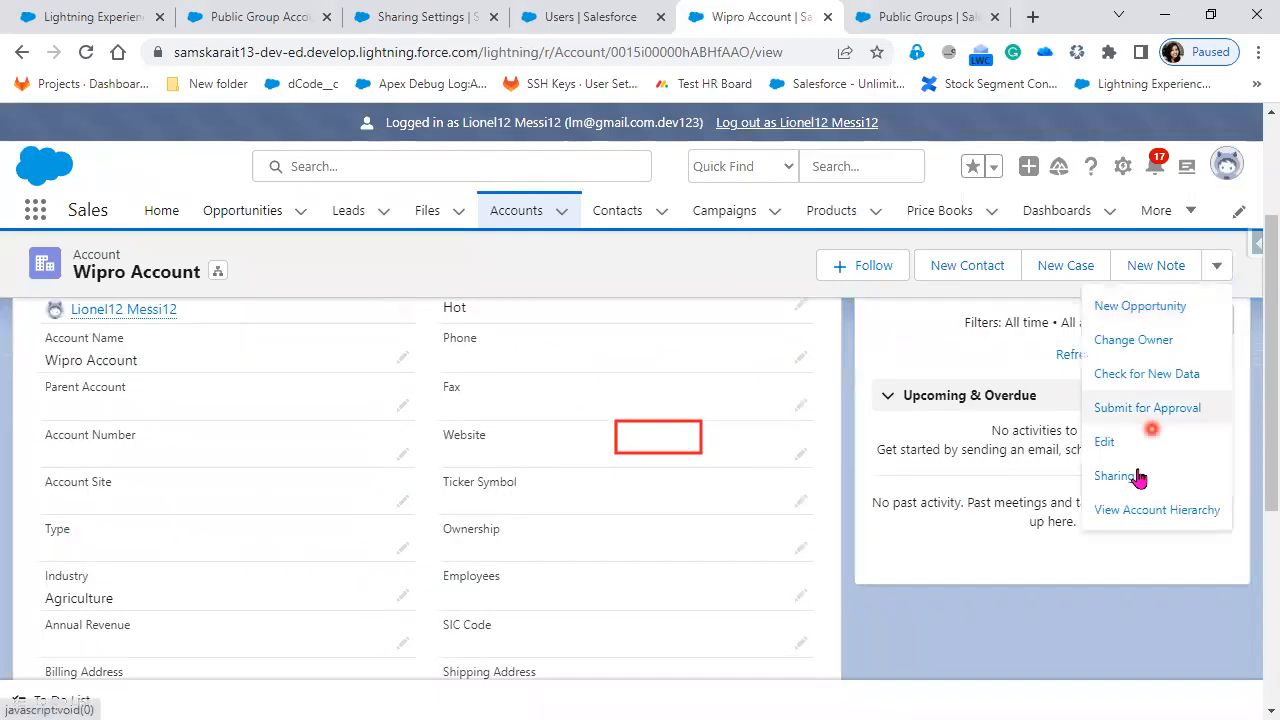
{"action": "left_click", "coordinate": [1110, 476]}
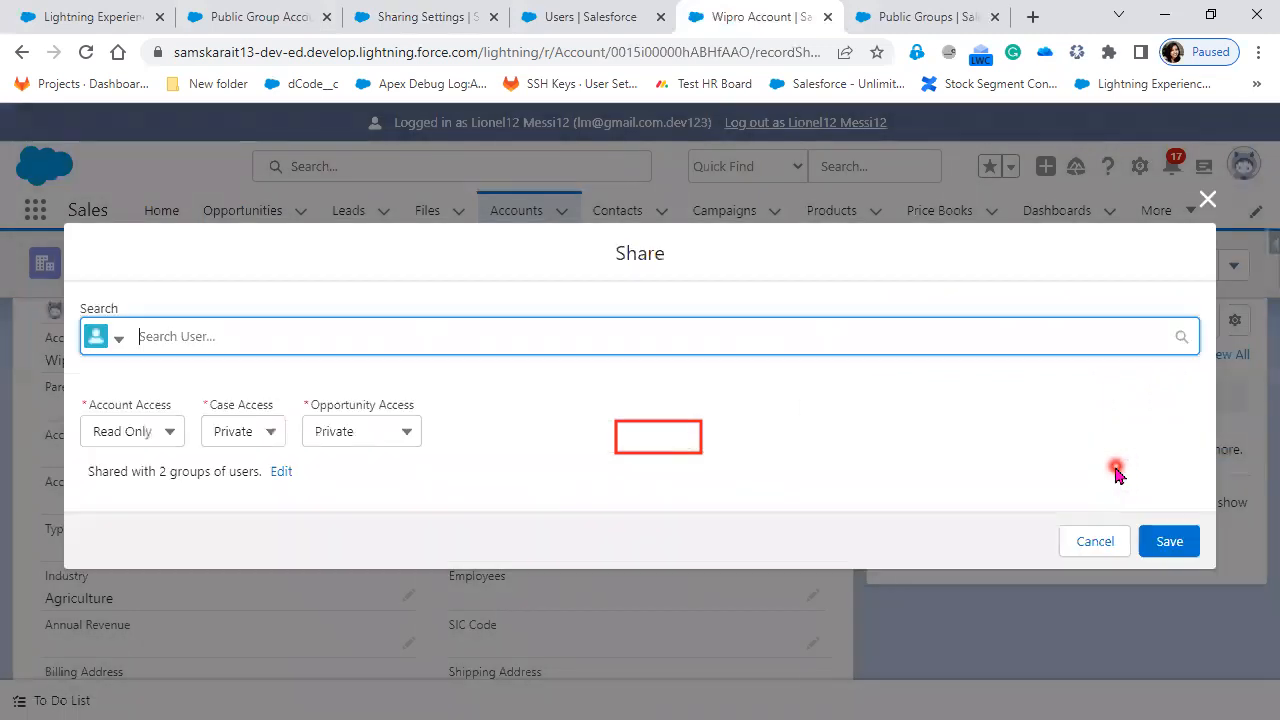
{"action": "left_click", "coordinate": [281, 473]}
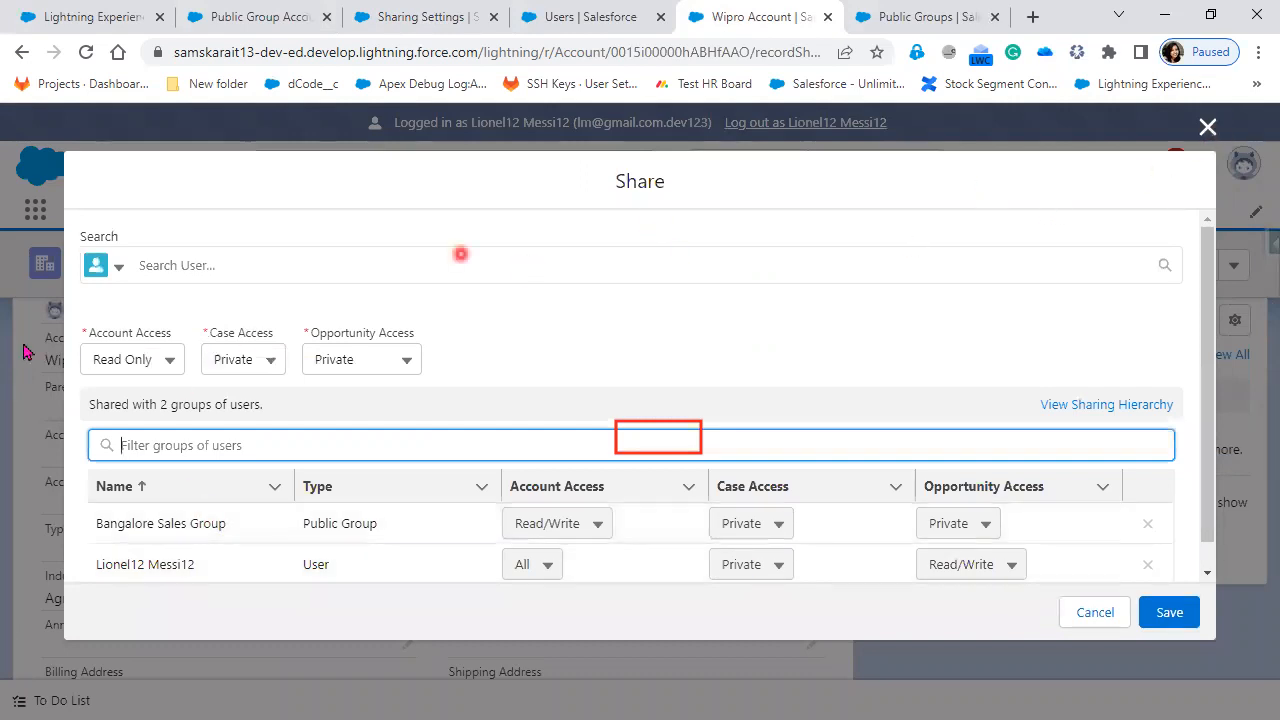
Step: Close the sharing settings of Wipro Account and reopen them to recheck who the account is shared with
{"action": "left_click", "coordinate": [1208, 127]}
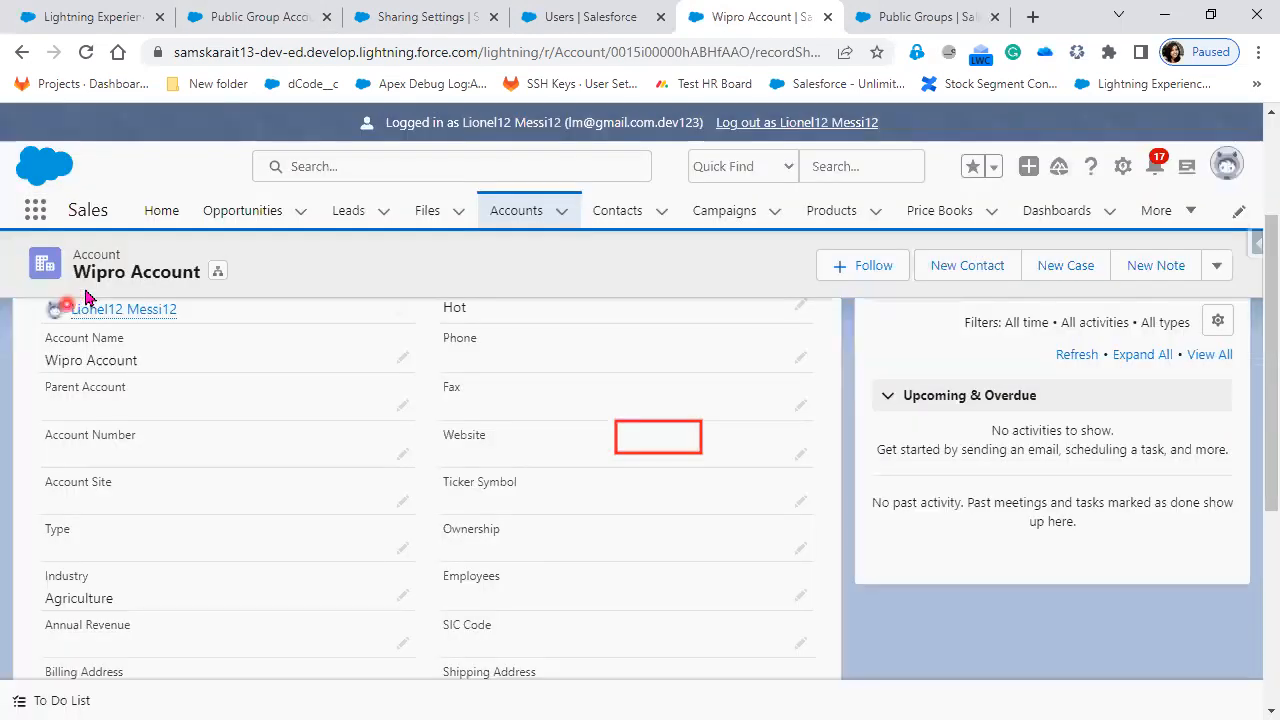
{"action": "left_click", "coordinate": [1217, 265]}
{"action": "left_click", "coordinate": [1143, 477]}
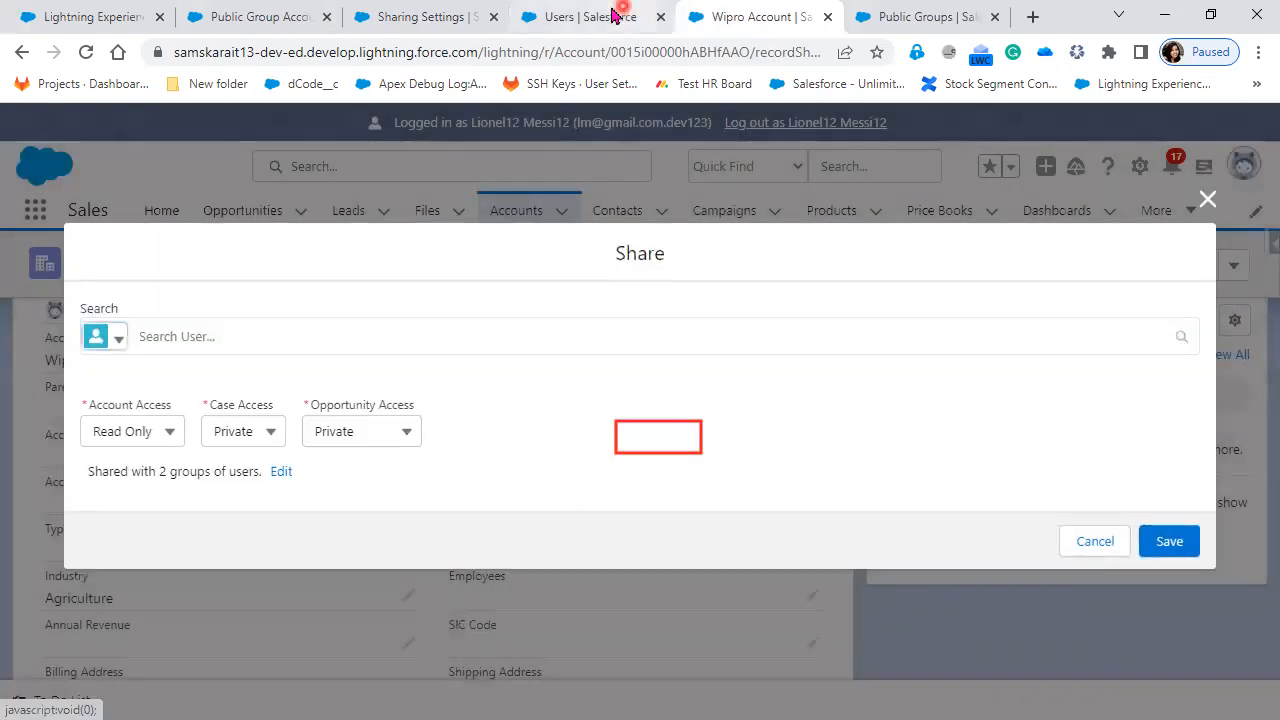
Step: Return to the organization's Sharing Settings and open the Bangalore Sales Group account sharing rule for editing
{"action": "left_click", "coordinate": [615, 15]}
{"action": "left_click", "coordinate": [423, 18]}
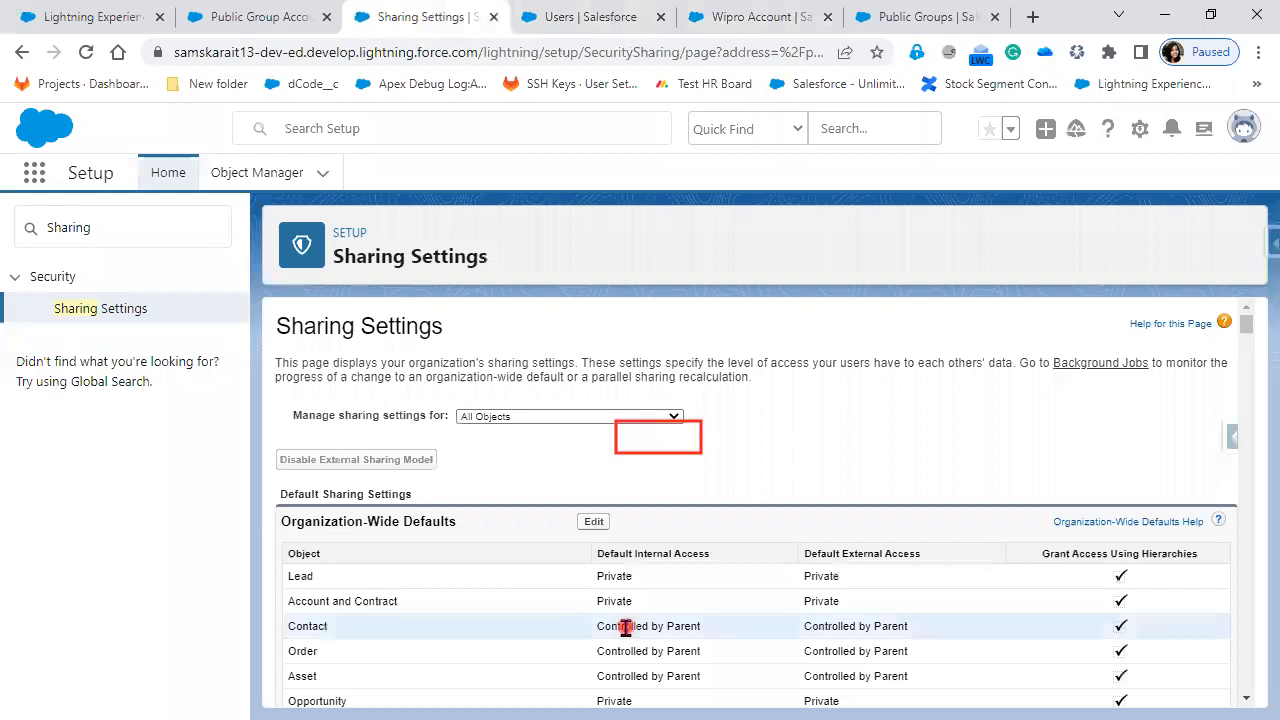
{"action": "scroll", "coordinate": [625, 625], "scroll_direction": "down", "scroll_amount": 10}
{"action": "scroll", "coordinate": [625, 625], "scroll_direction": "down", "scroll_amount": 5}
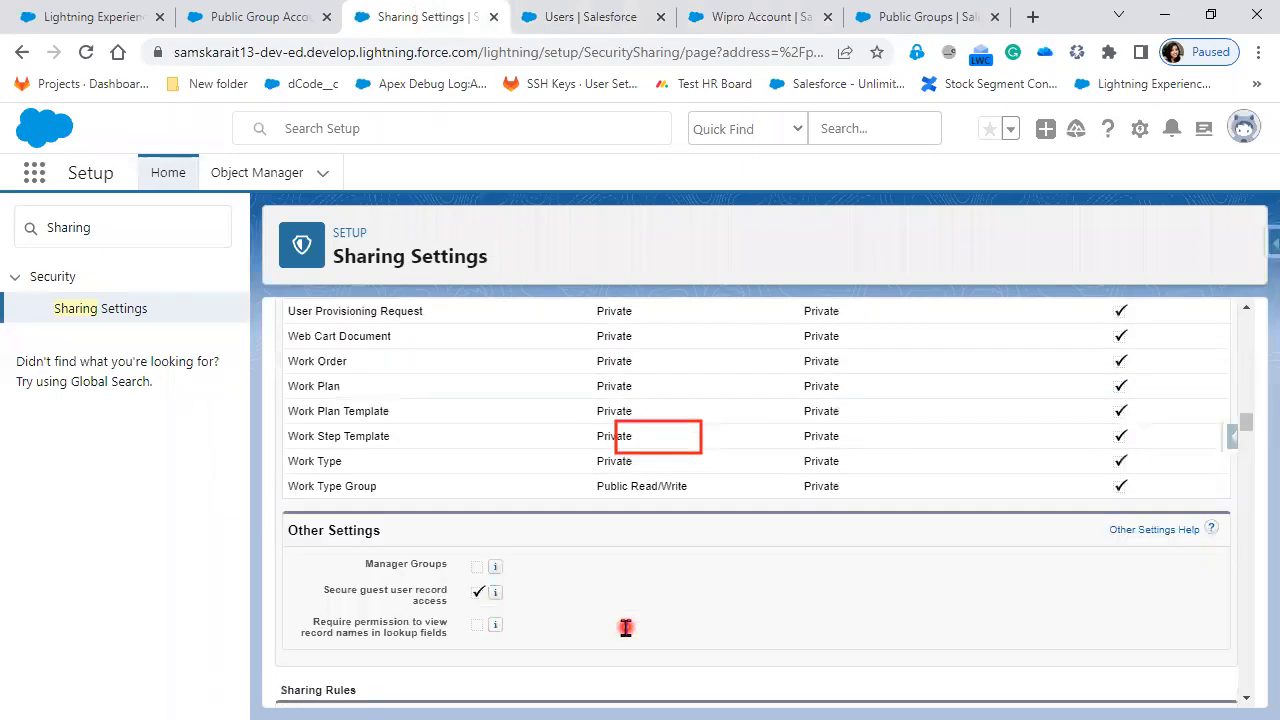
{"action": "scroll", "coordinate": [290, 434], "scroll_direction": "down", "scroll_amount": 4}
{"action": "left_click", "coordinate": [301, 402]}
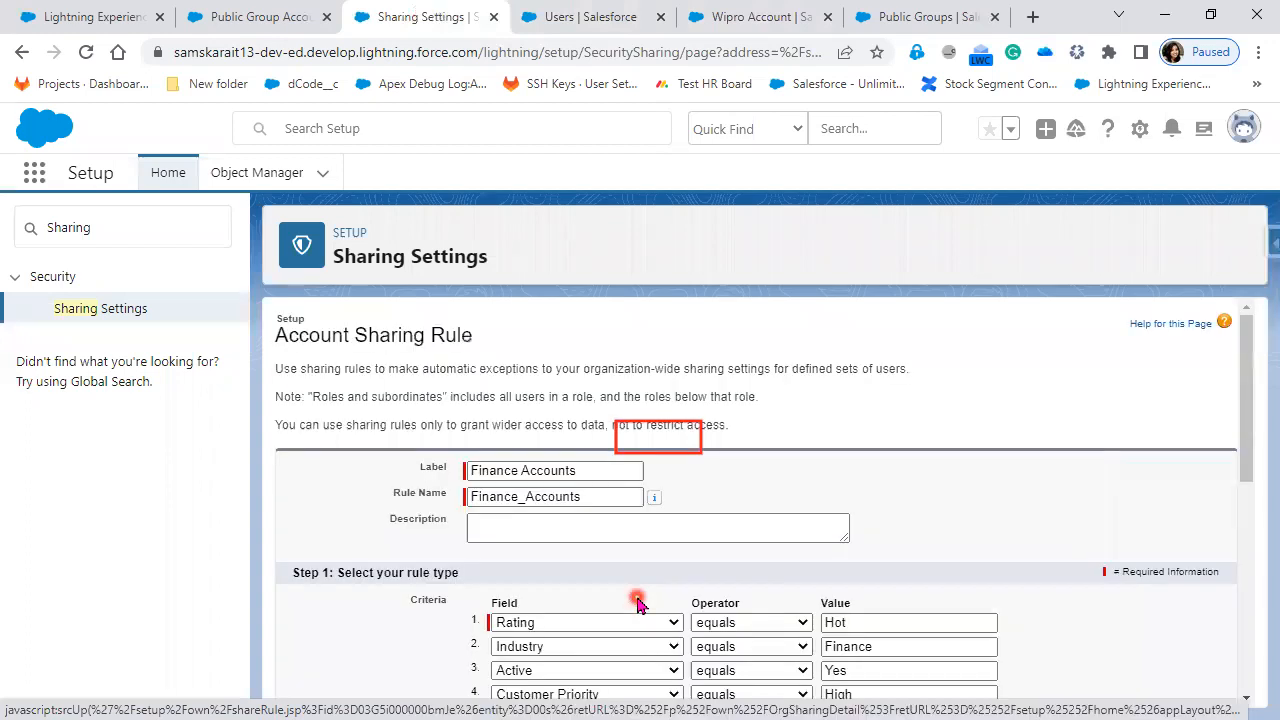
Step: Set the value of the rule's Industry criterion to Banking
{"action": "scroll", "coordinate": [638, 604], "scroll_direction": "down", "scroll_amount": 2}
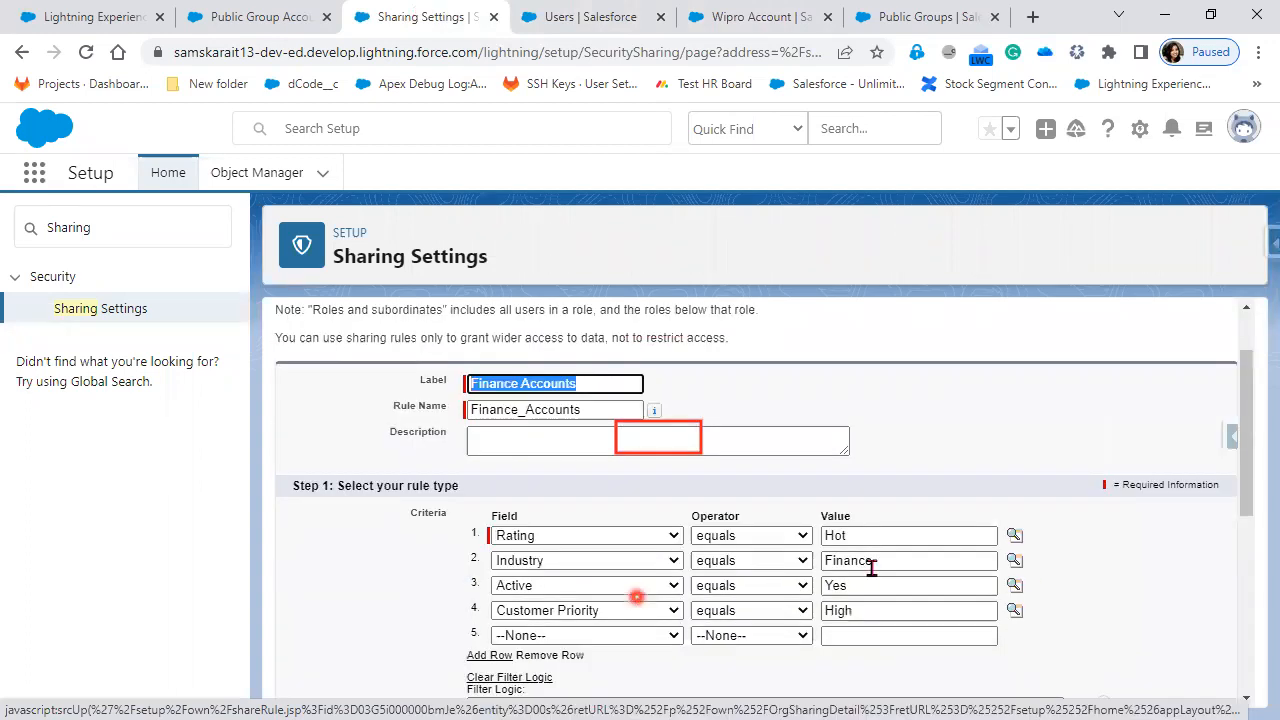
{"action": "left_click", "coordinate": [665, 550]}
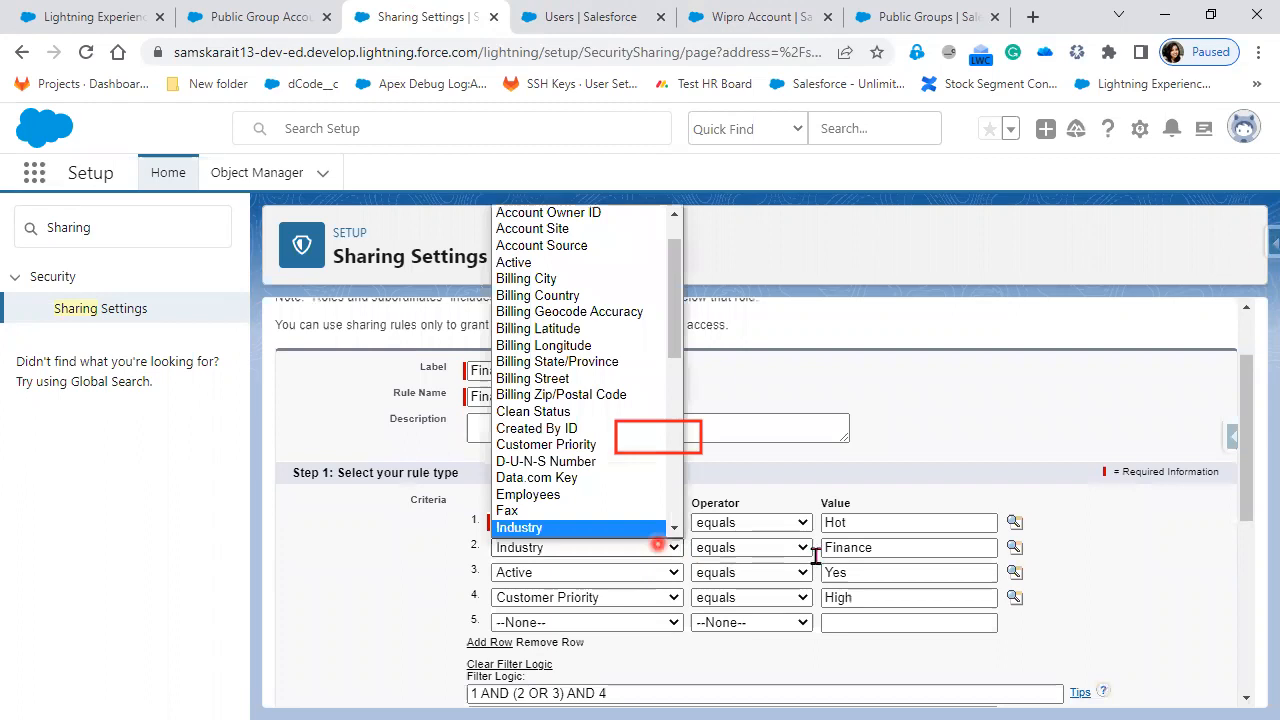
{"action": "left_click", "coordinate": [891, 546]}
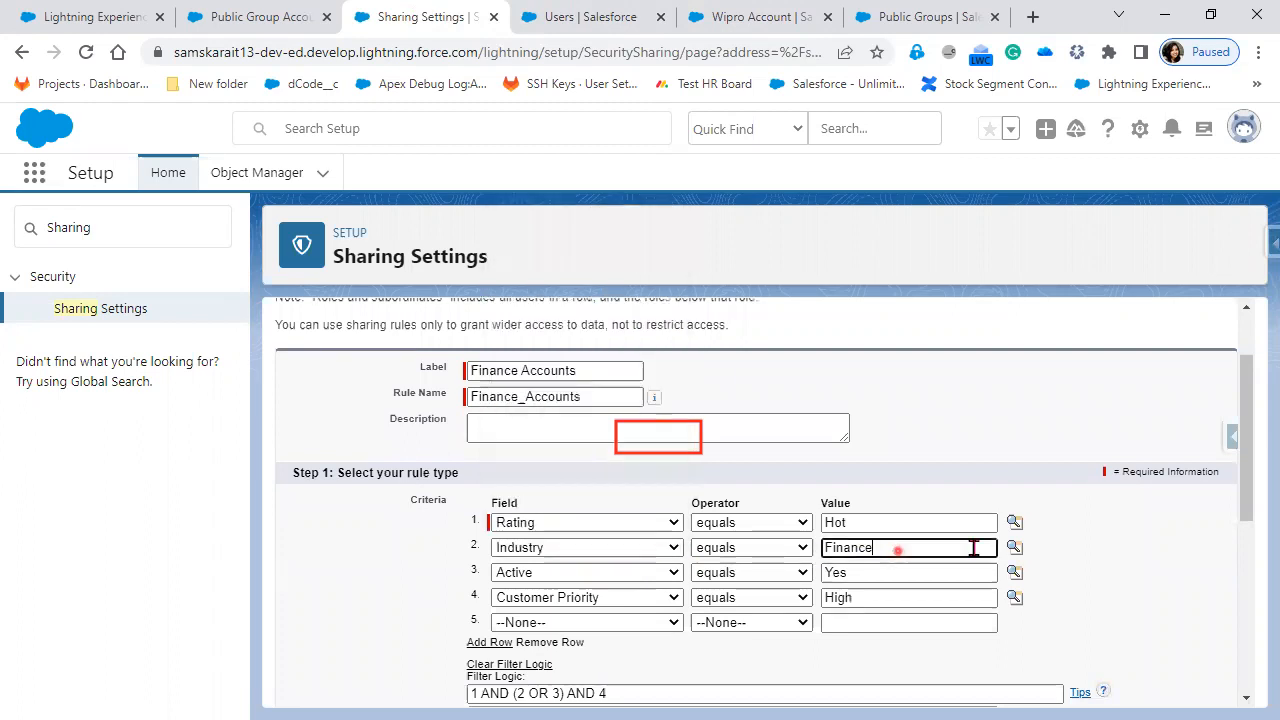
{"action": "double_click", "coordinate": [810, 548]}
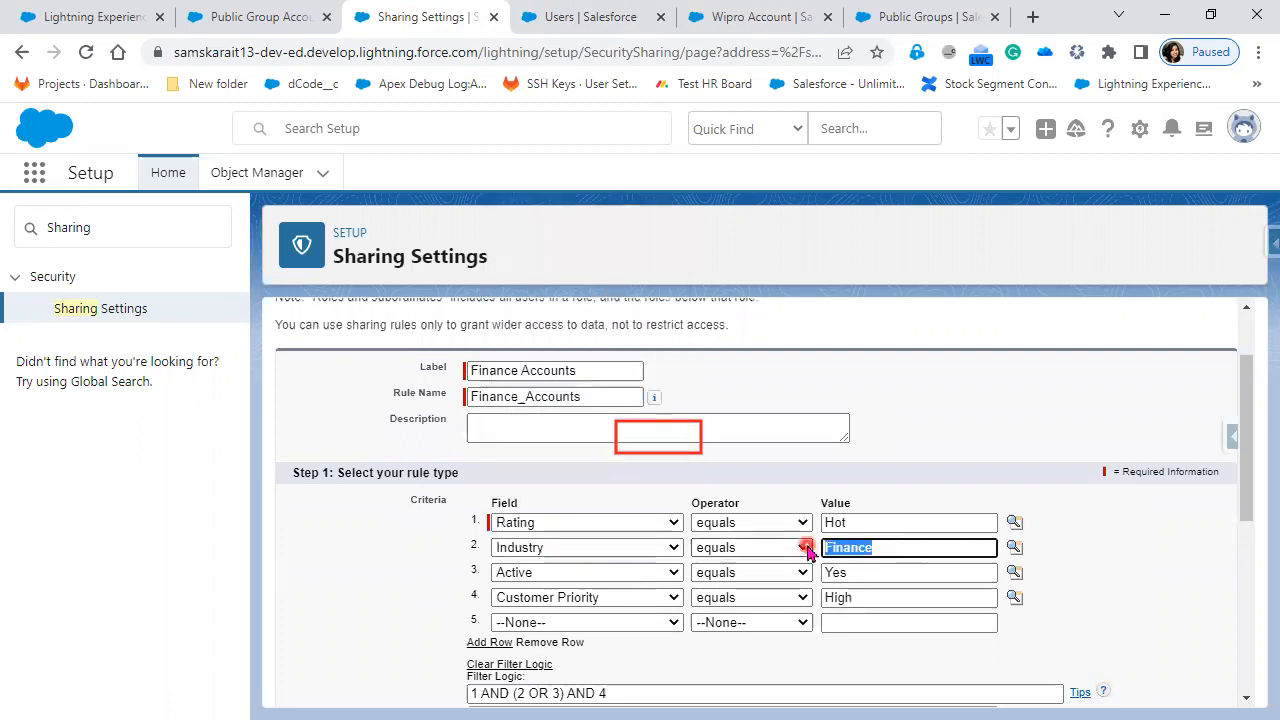
{"action": "type", "text": "Banking"}
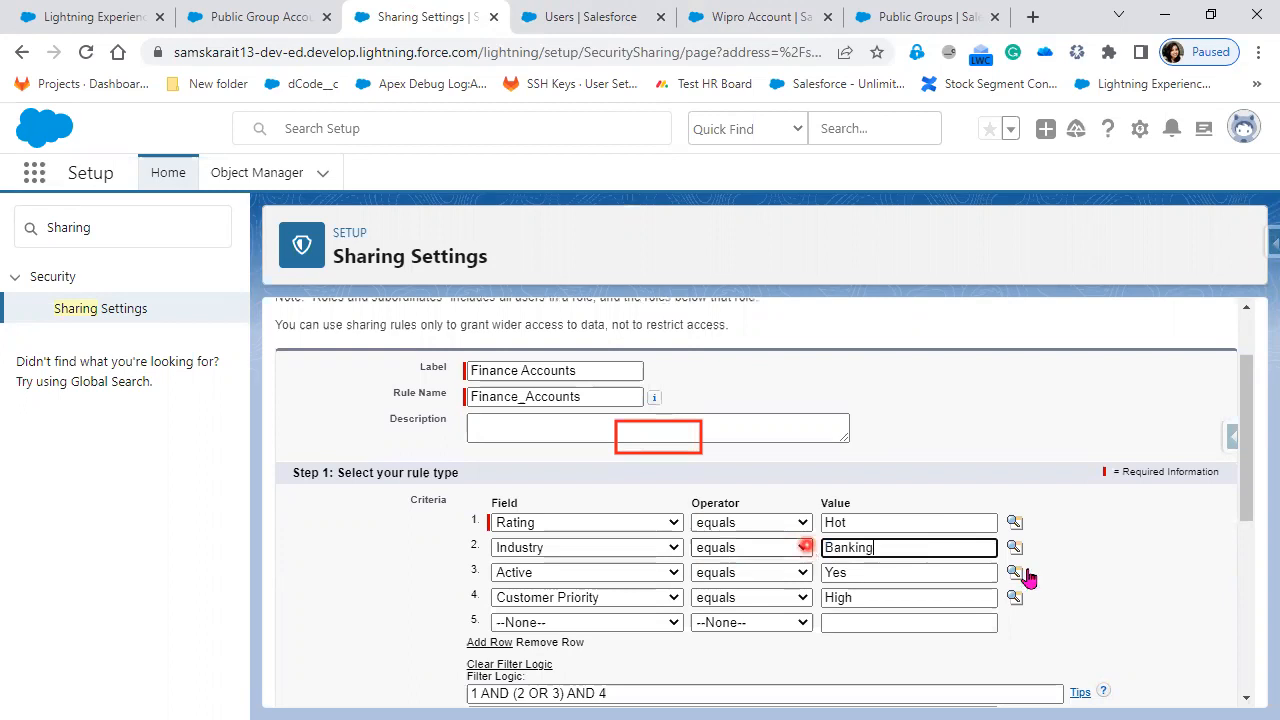
Step: Change the rule's filter logic to 1 AND 2 AND 3 AND 4
{"action": "left_click", "coordinate": [630, 667]}
{"action": "left_click", "coordinate": [522, 693]}
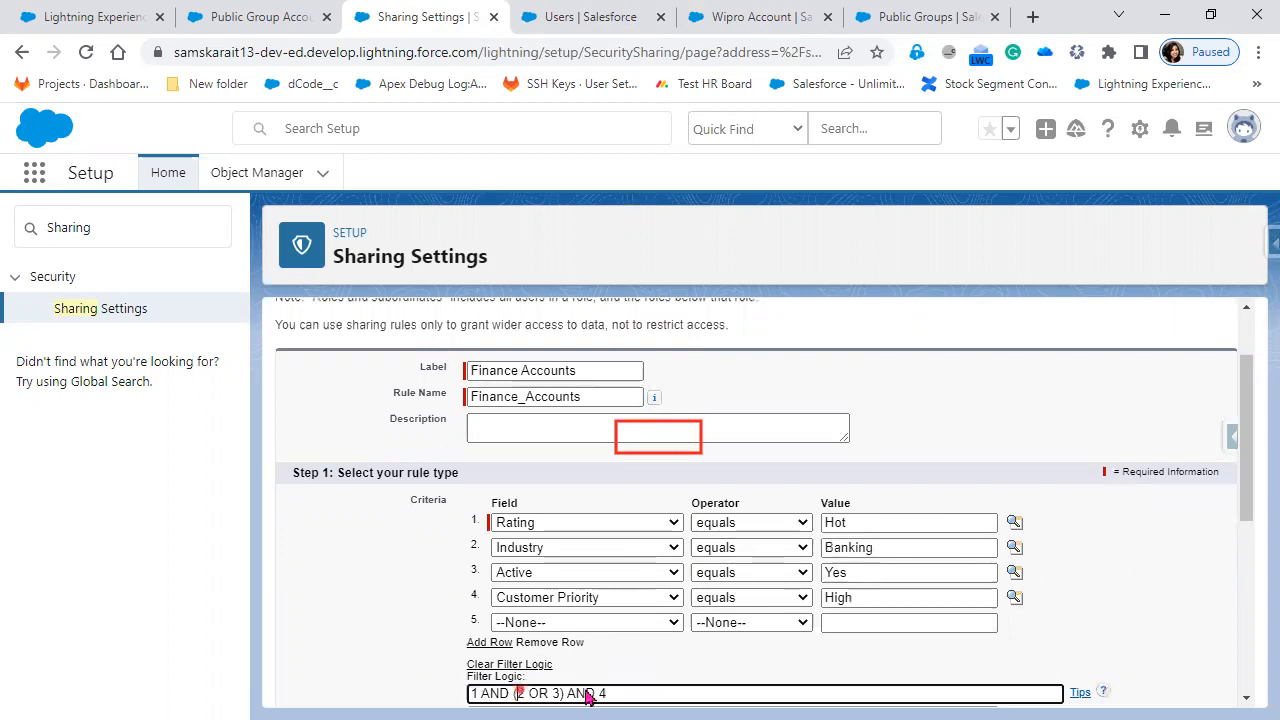
{"action": "key", "text": "BackSpace"}
{"action": "double_click", "coordinate": [533, 693]}
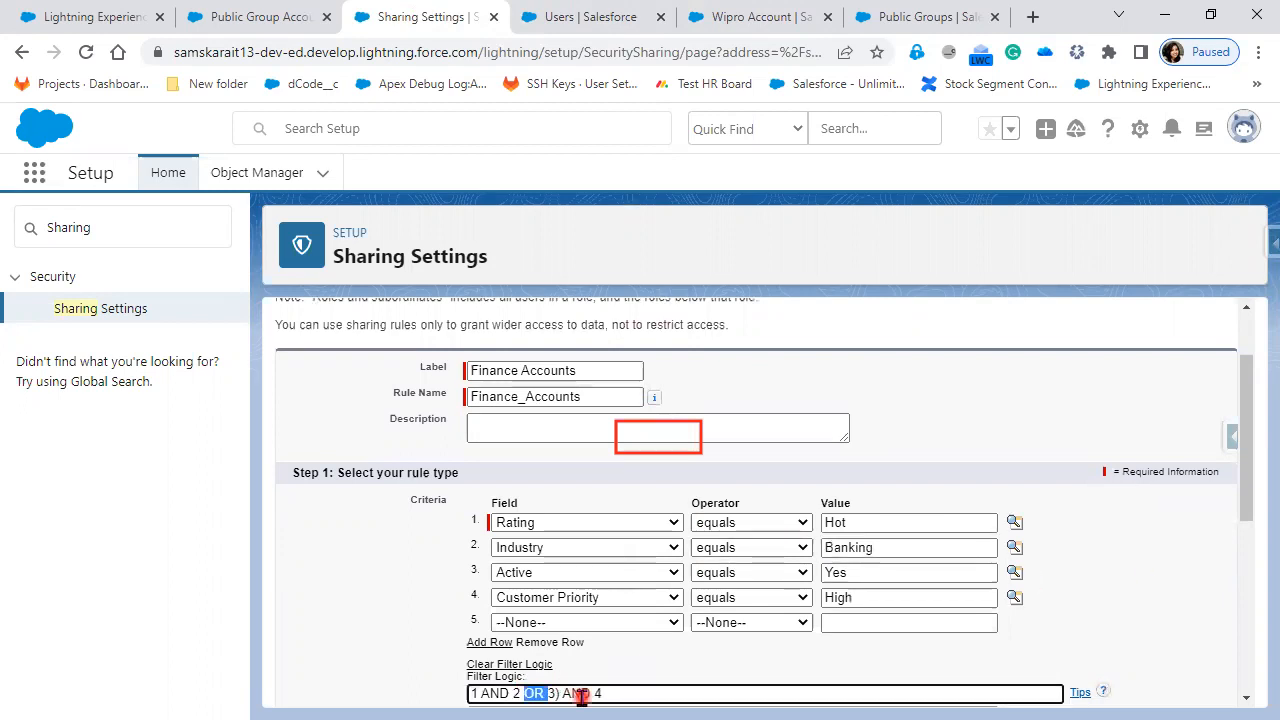
{"action": "type", "text": "AND"}
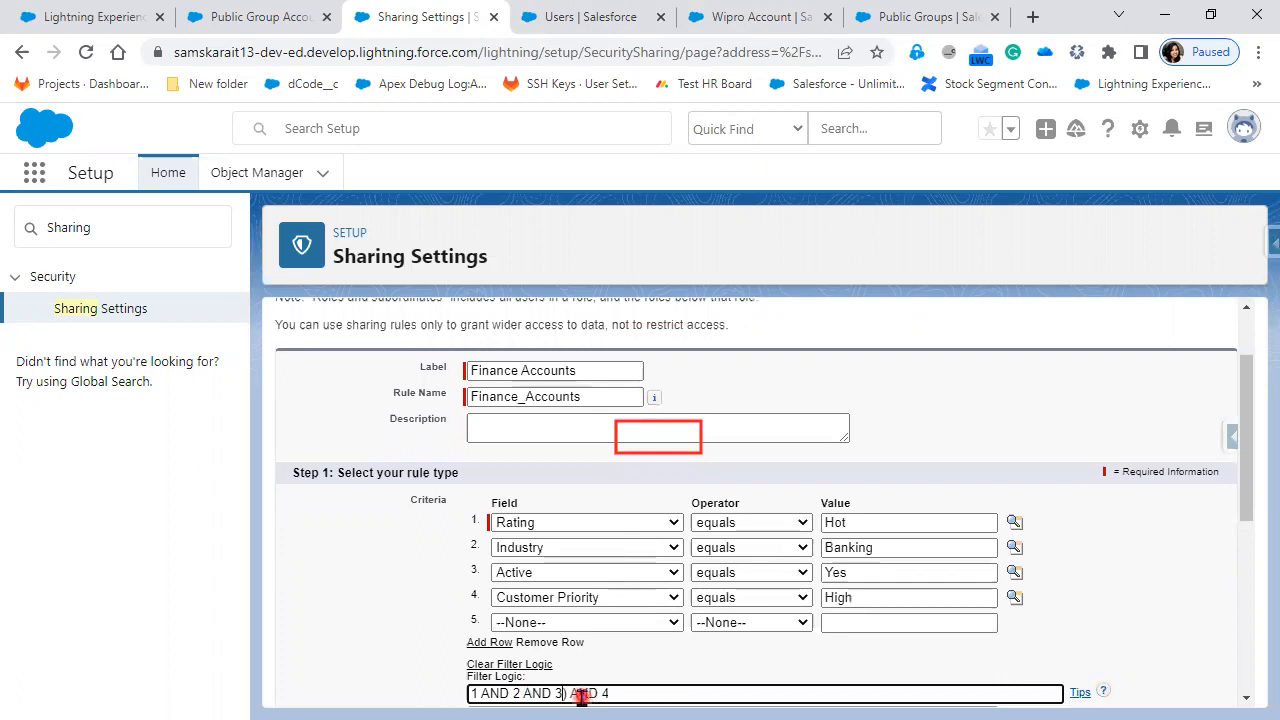
{"action": "key", "text": "BackSpace"}
{"action": "key", "text": "BackSpace"}
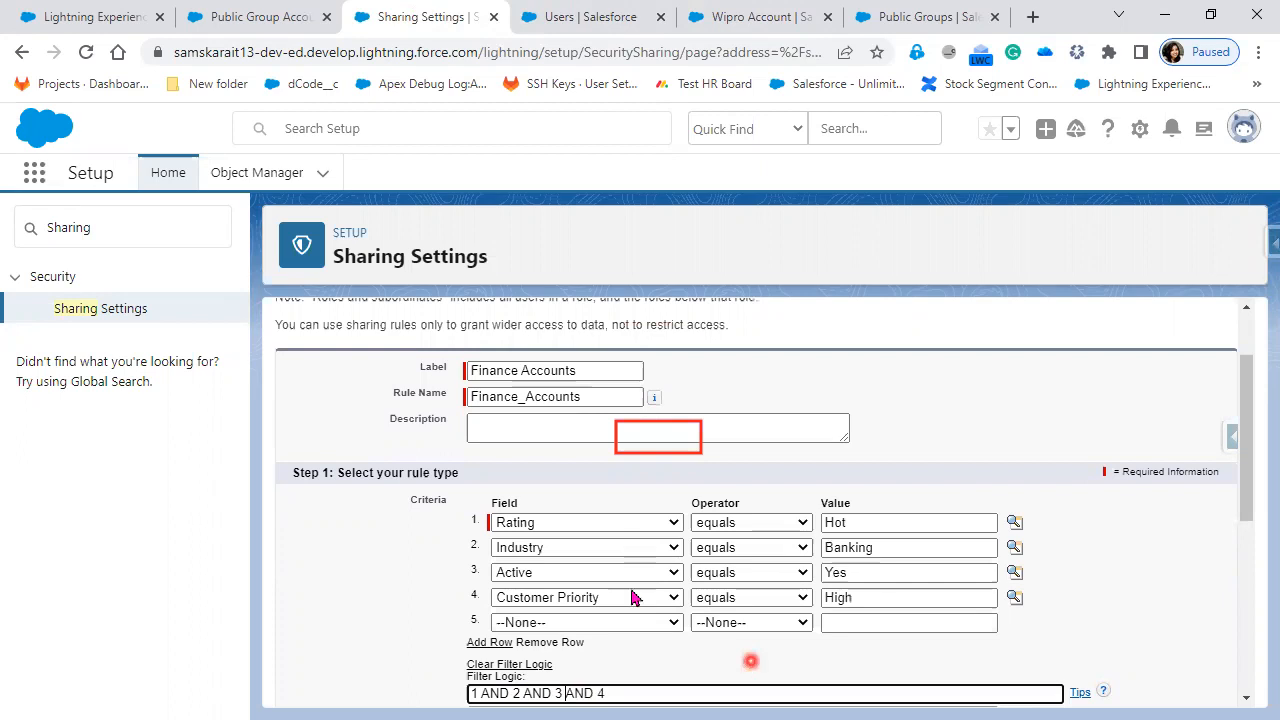
Step: Save the rule, accept the background recalculation of sharing access, and review the rule under Account Sharing Rules
{"action": "scroll", "coordinate": [830, 547], "scroll_direction": "down", "scroll_amount": 1}
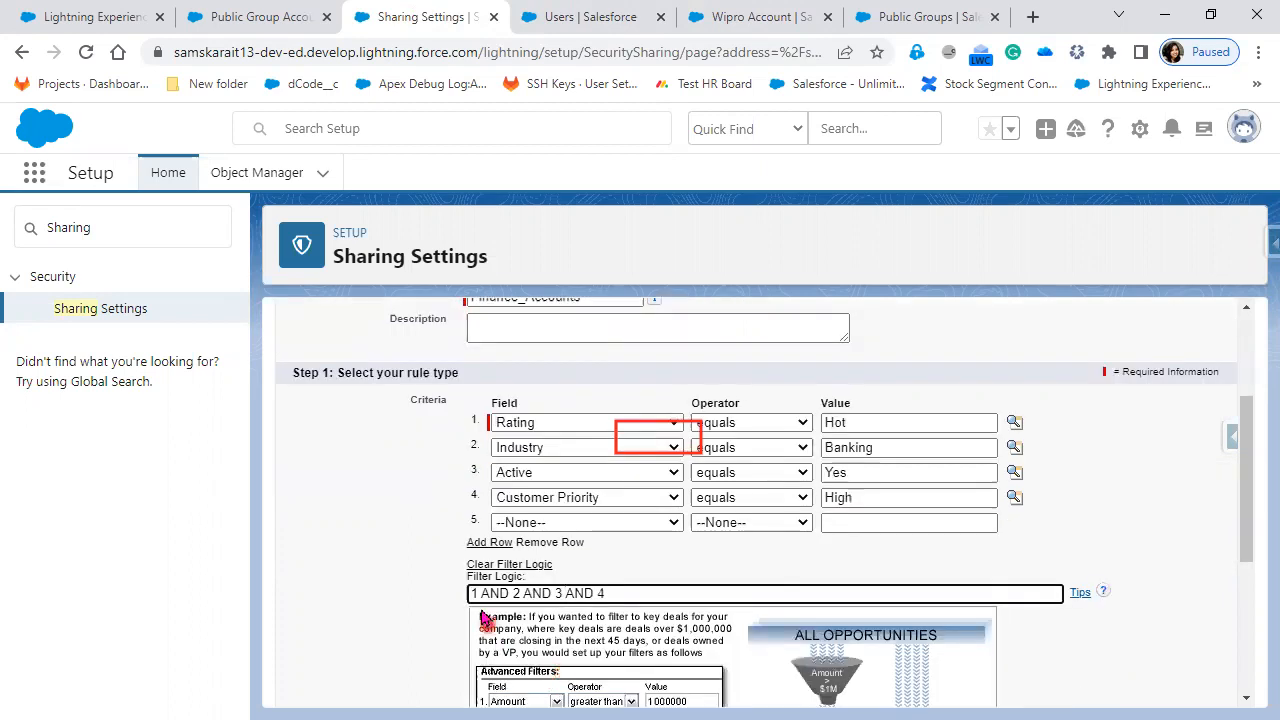
{"action": "scroll", "coordinate": [629, 608], "scroll_direction": "down", "scroll_amount": 3}
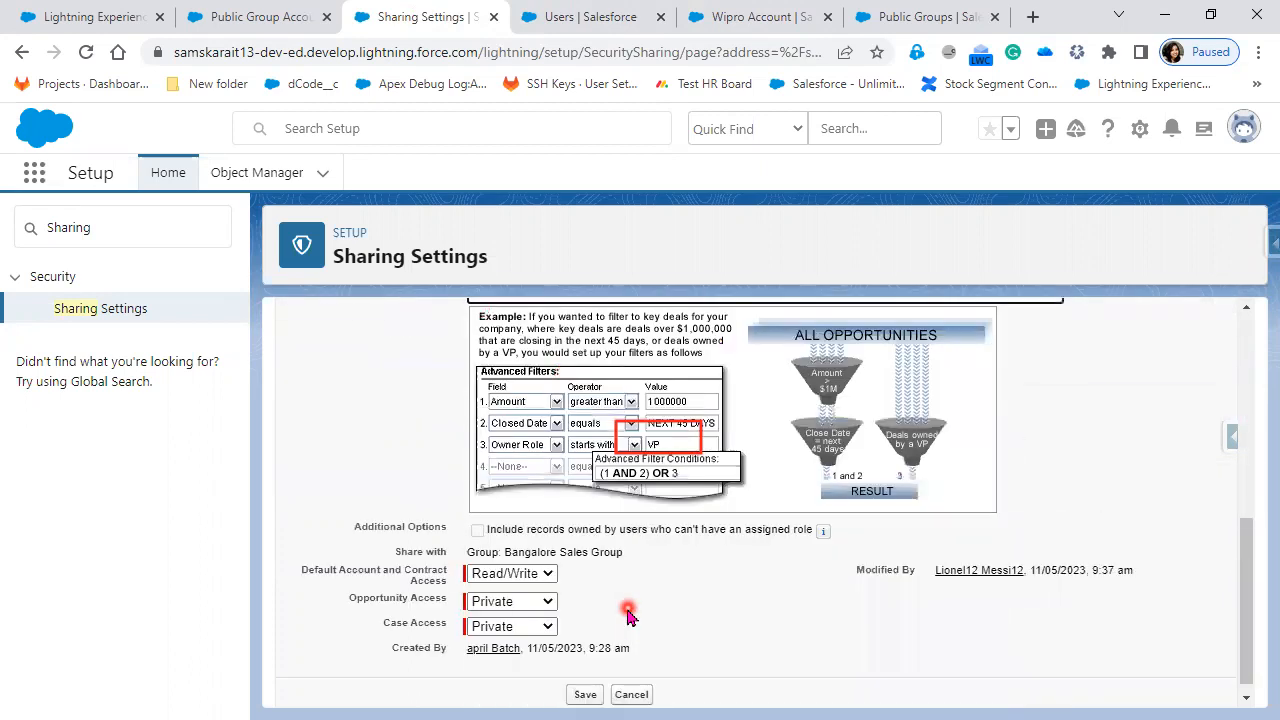
{"action": "left_click", "coordinate": [586, 681]}
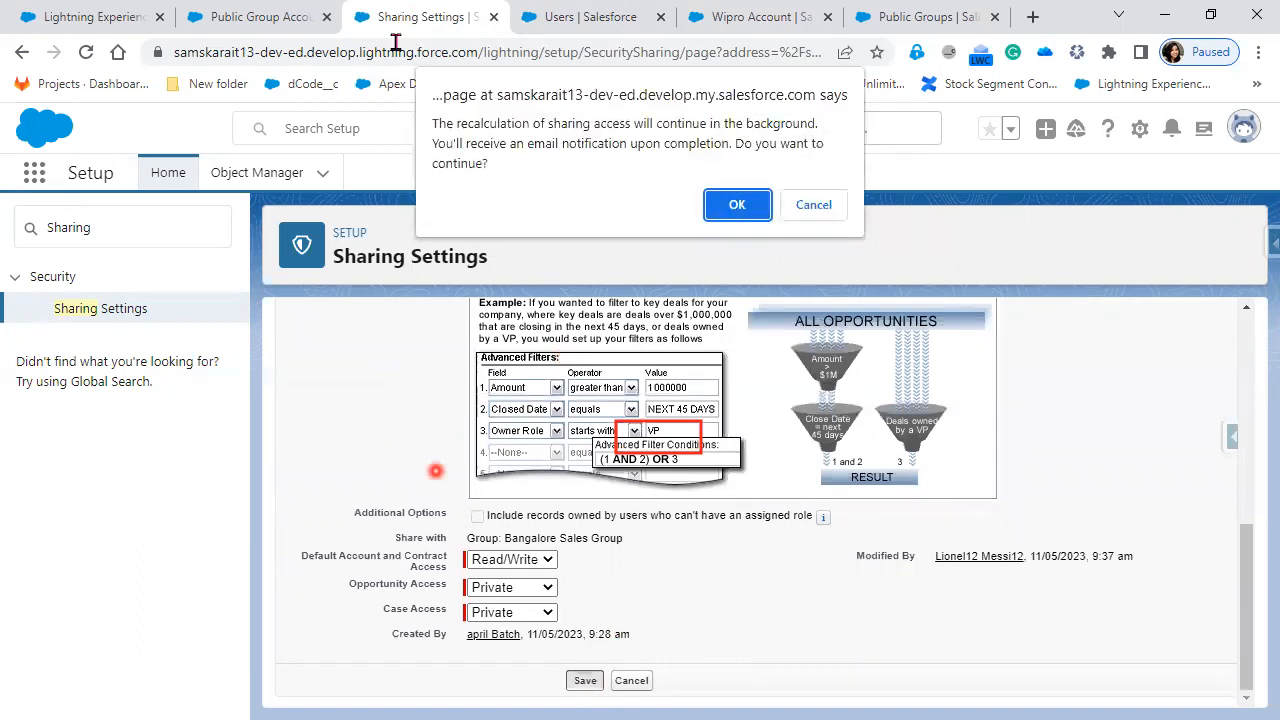
{"action": "left_click_drag", "start_coordinate": [433, 125], "coordinate": [508, 186]}
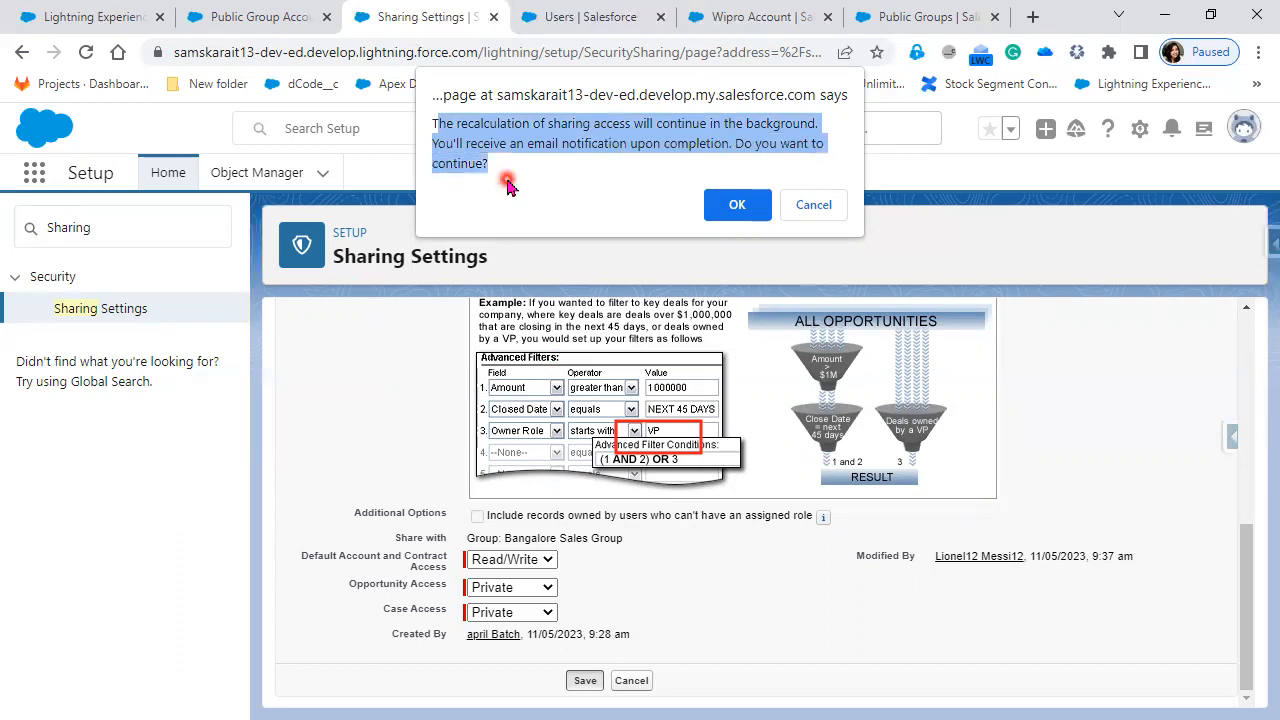
{"action": "left_click", "coordinate": [741, 206]}
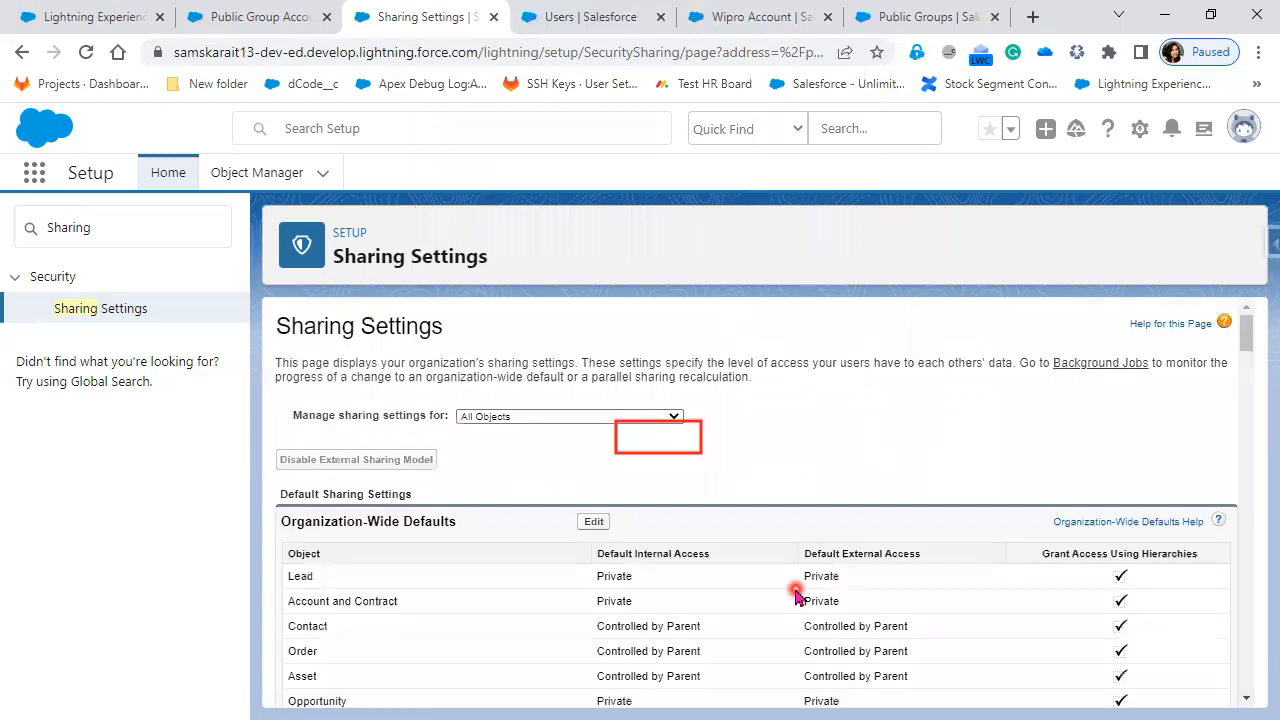
{"action": "scroll", "coordinate": [795, 620], "scroll_direction": "down", "scroll_amount": 15}
{"action": "scroll", "coordinate": [795, 640], "scroll_direction": "down", "scroll_amount": 10}
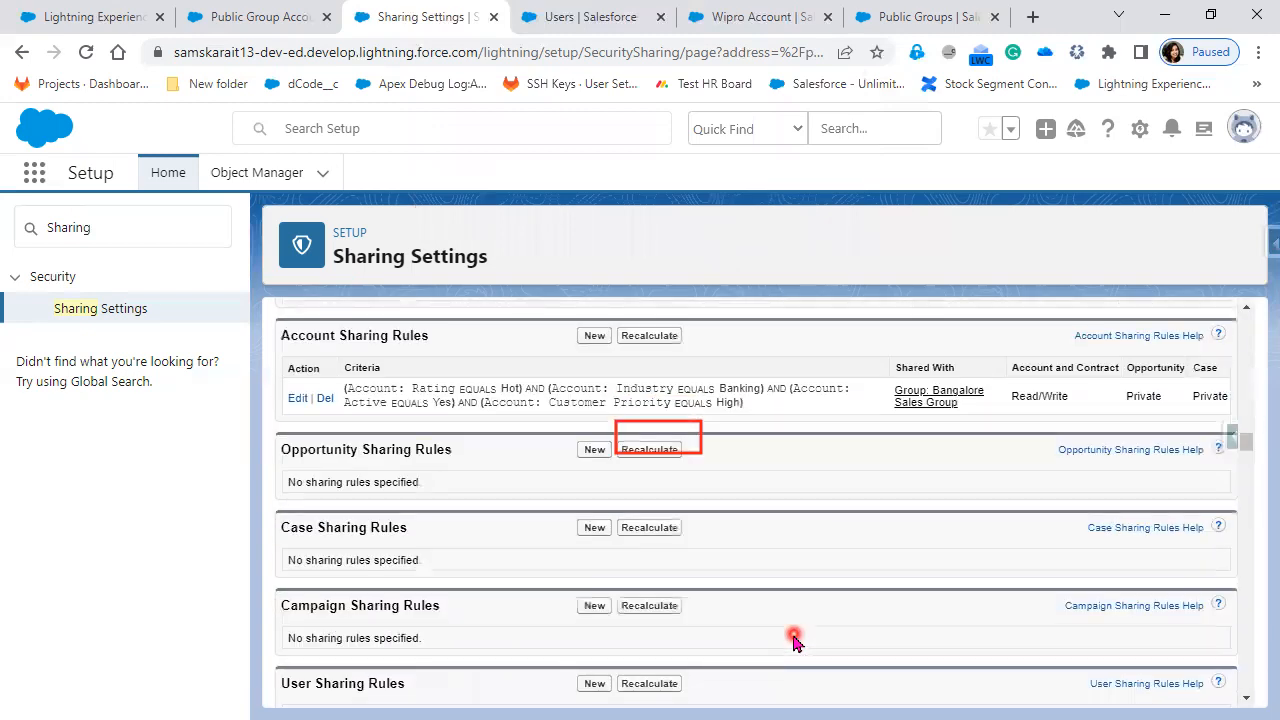
{"action": "scroll", "coordinate": [795, 640], "scroll_direction": "up", "scroll_amount": 5}
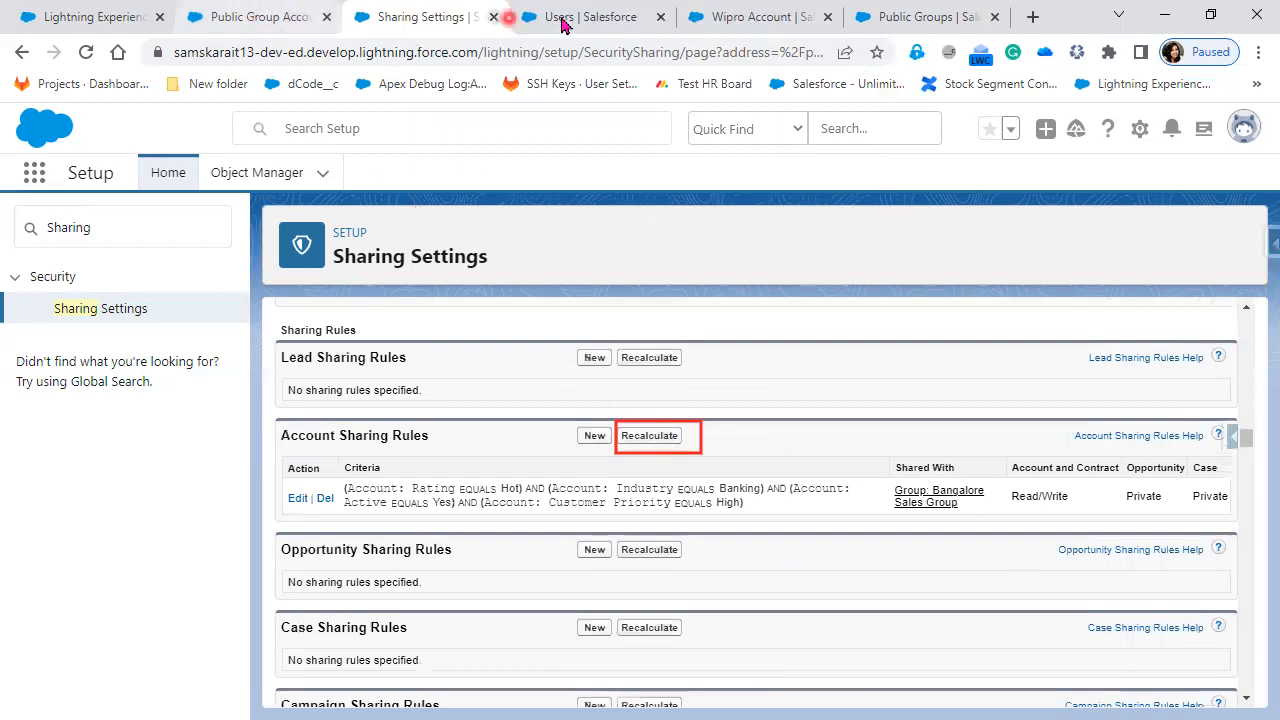
Step: Reload Wipro Account, reopen its sharing settings to check how many groups it is shared with, and close them without saving
{"action": "left_click", "coordinate": [766, 18]}
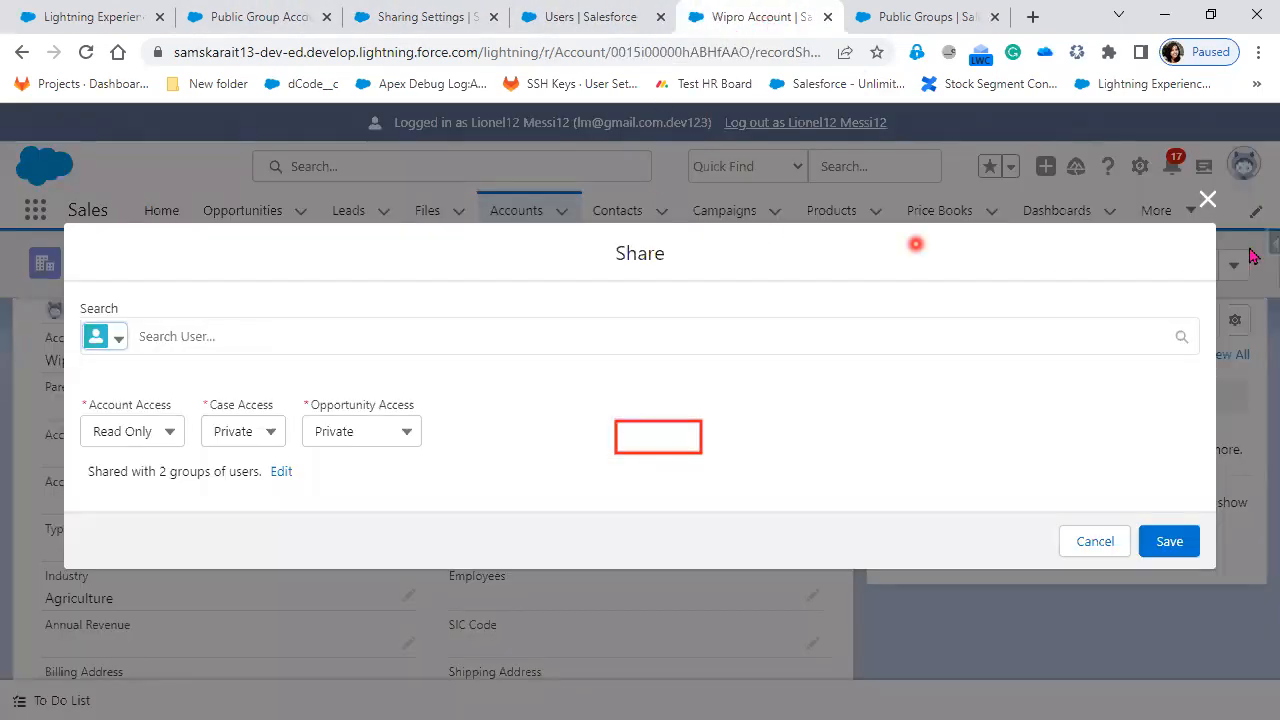
{"action": "left_click", "coordinate": [1207, 199]}
{"action": "left_click", "coordinate": [88, 51]}
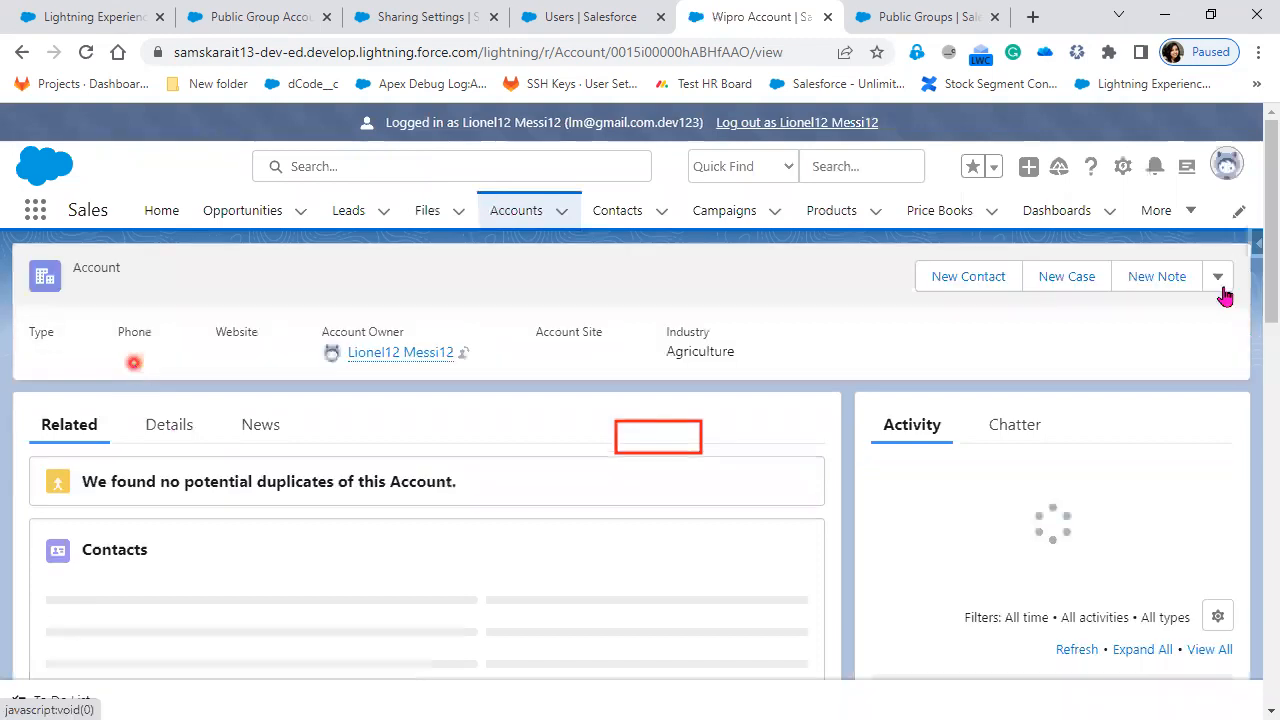
{"action": "left_click", "coordinate": [1218, 282]}
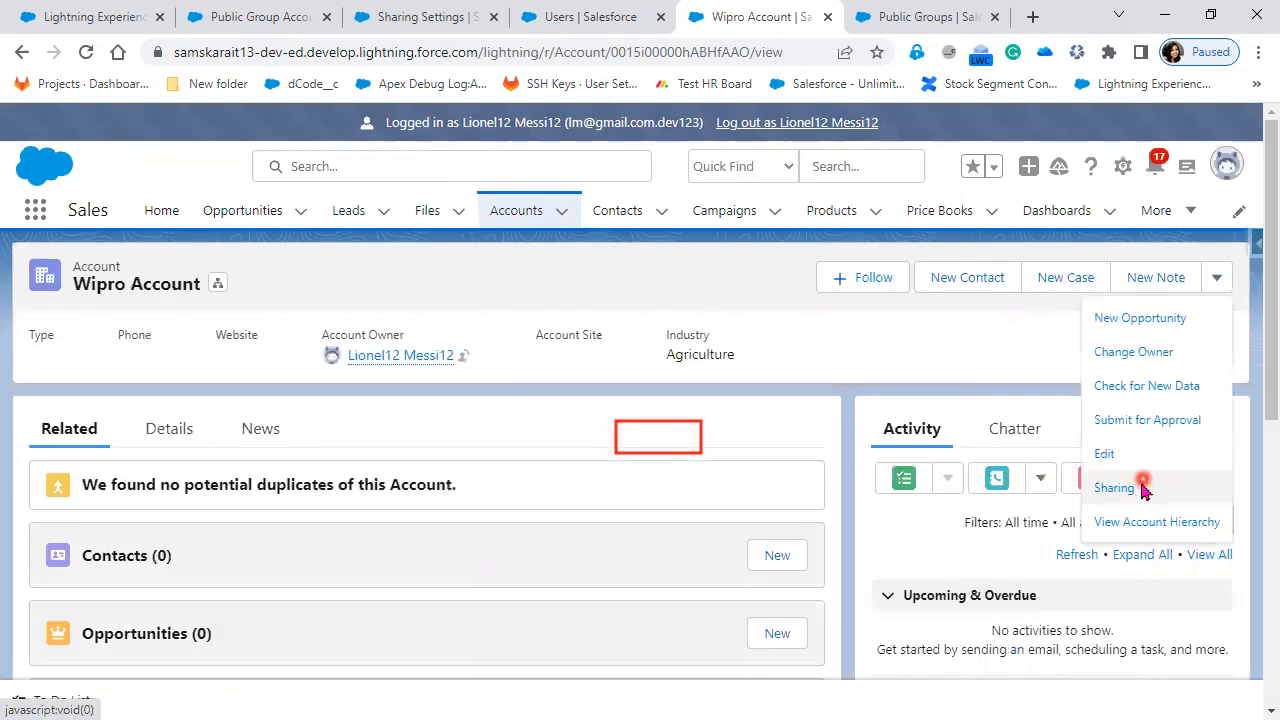
{"action": "left_click", "coordinate": [1142, 489]}
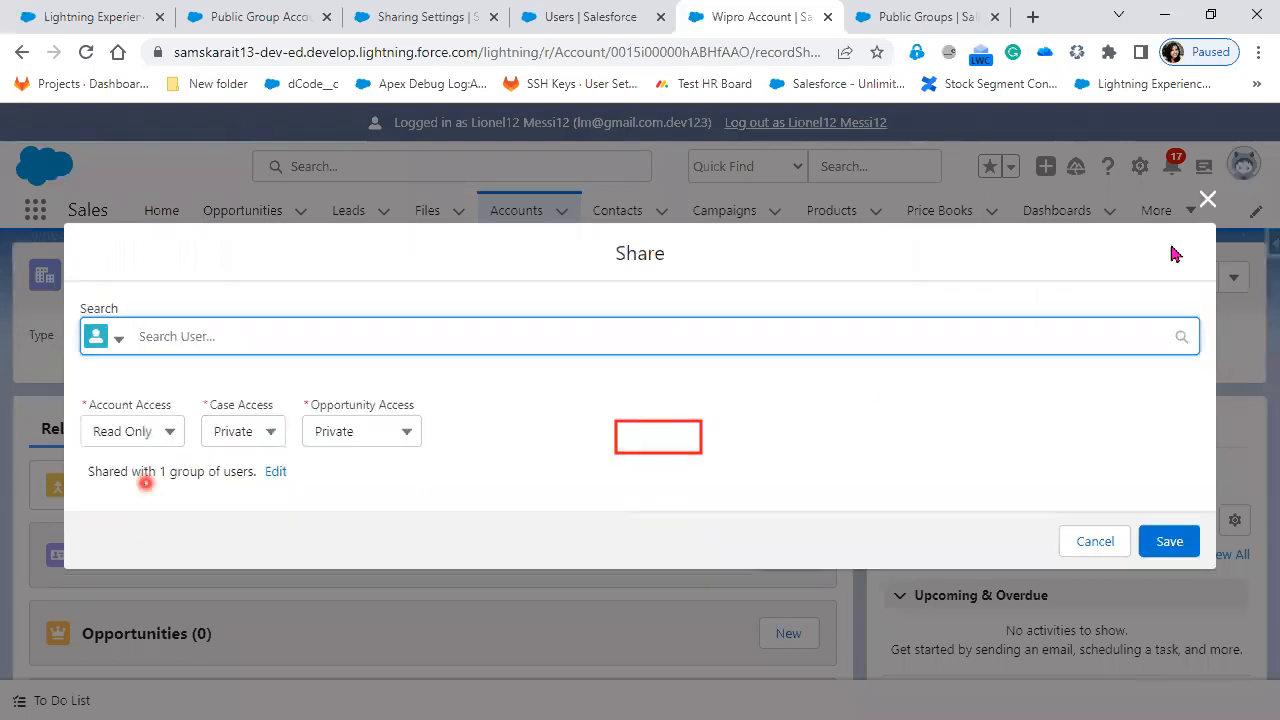
{"action": "left_click", "coordinate": [1208, 201]}
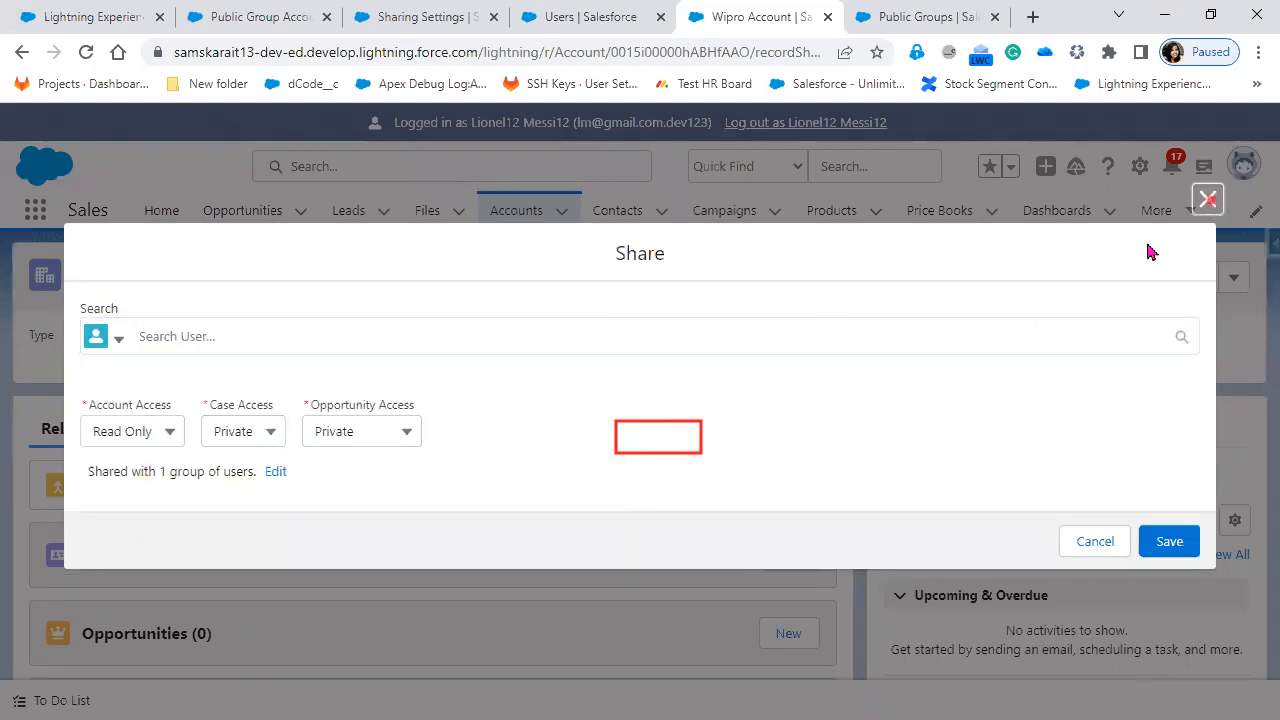
{"action": "left_click", "coordinate": [818, 319]}
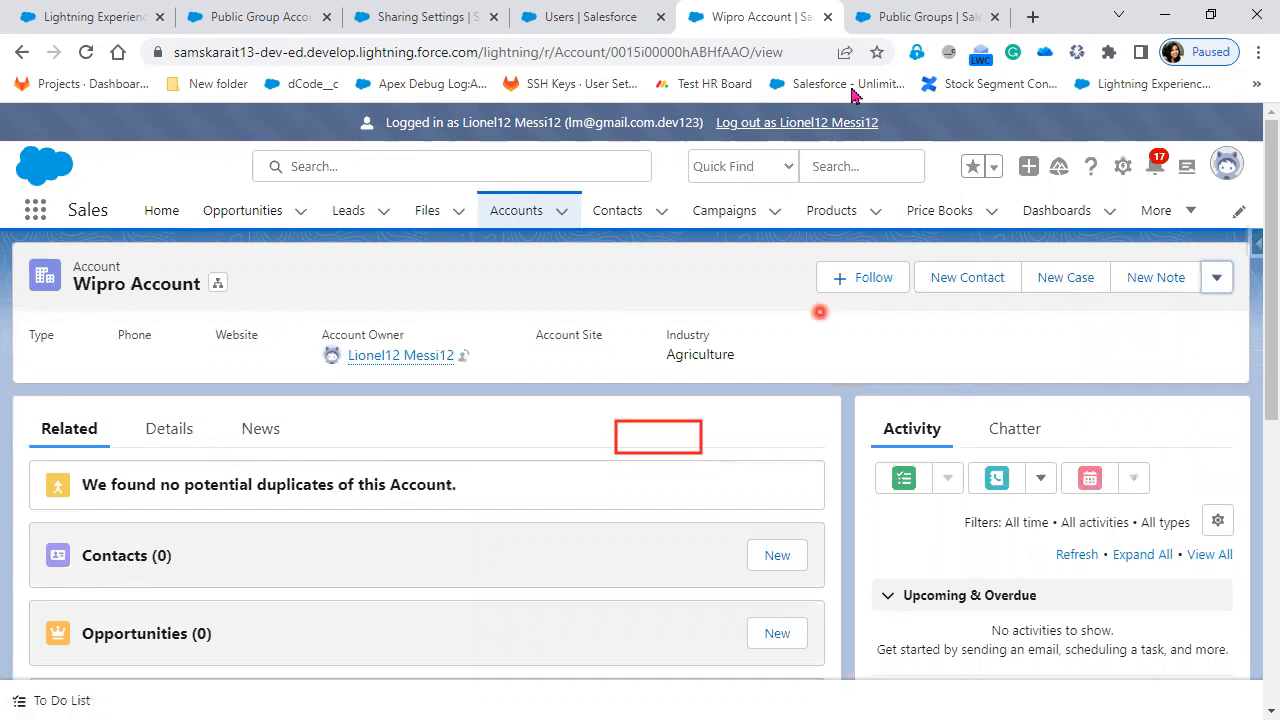
Step: Recalculate the account sharing rules in the organization's Sharing Settings, confirm the recalculation, and return to the Account Sharing Rules section
{"action": "left_click", "coordinate": [430, 20]}
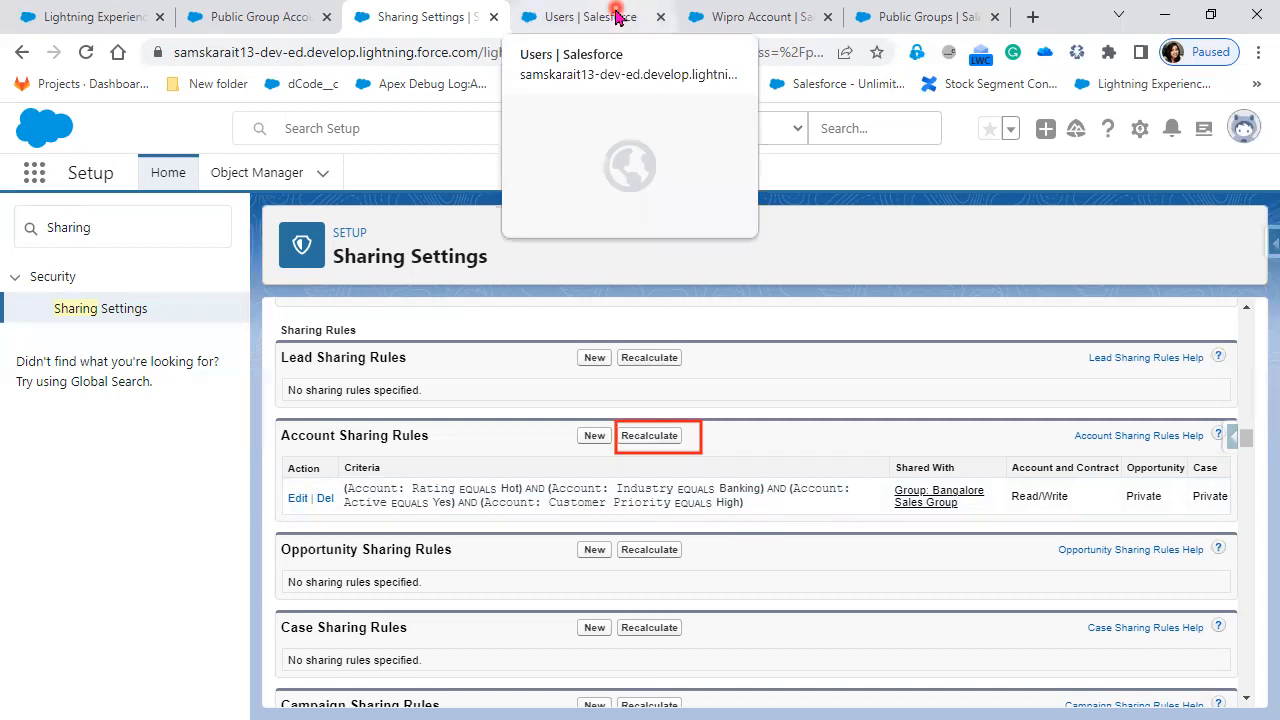
{"action": "left_click", "coordinate": [650, 436]}
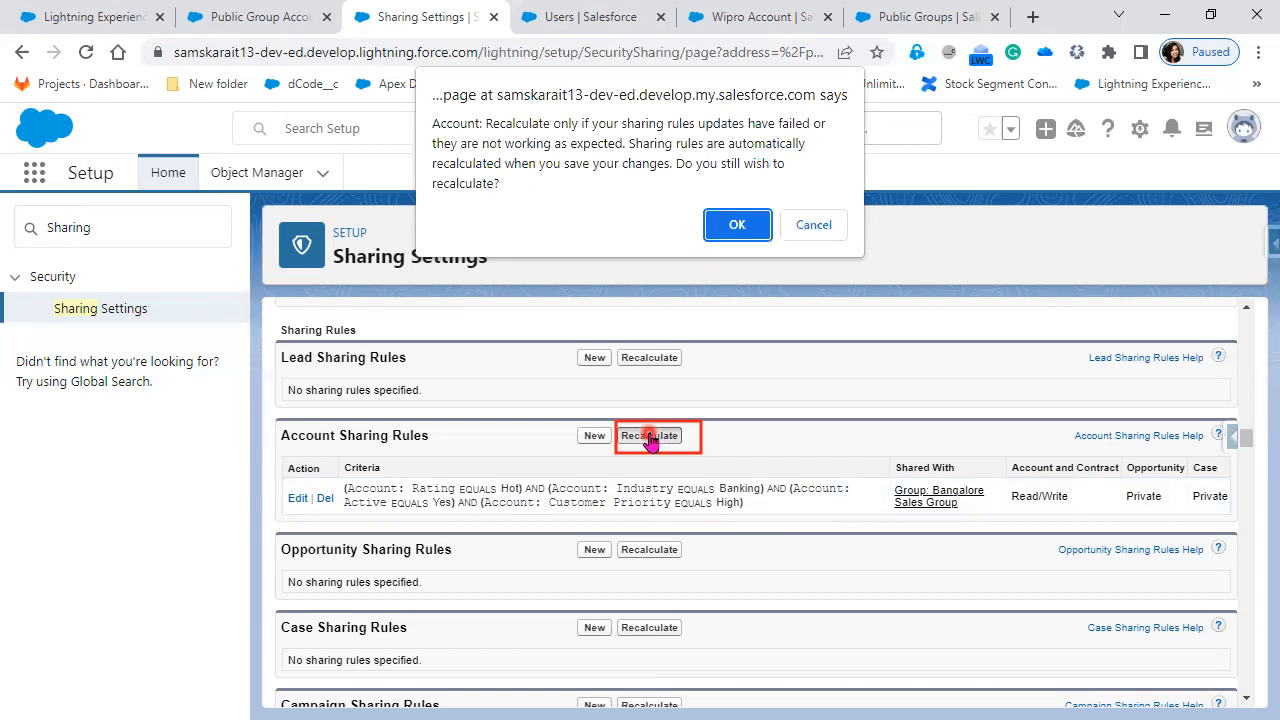
{"action": "left_click", "coordinate": [737, 226]}
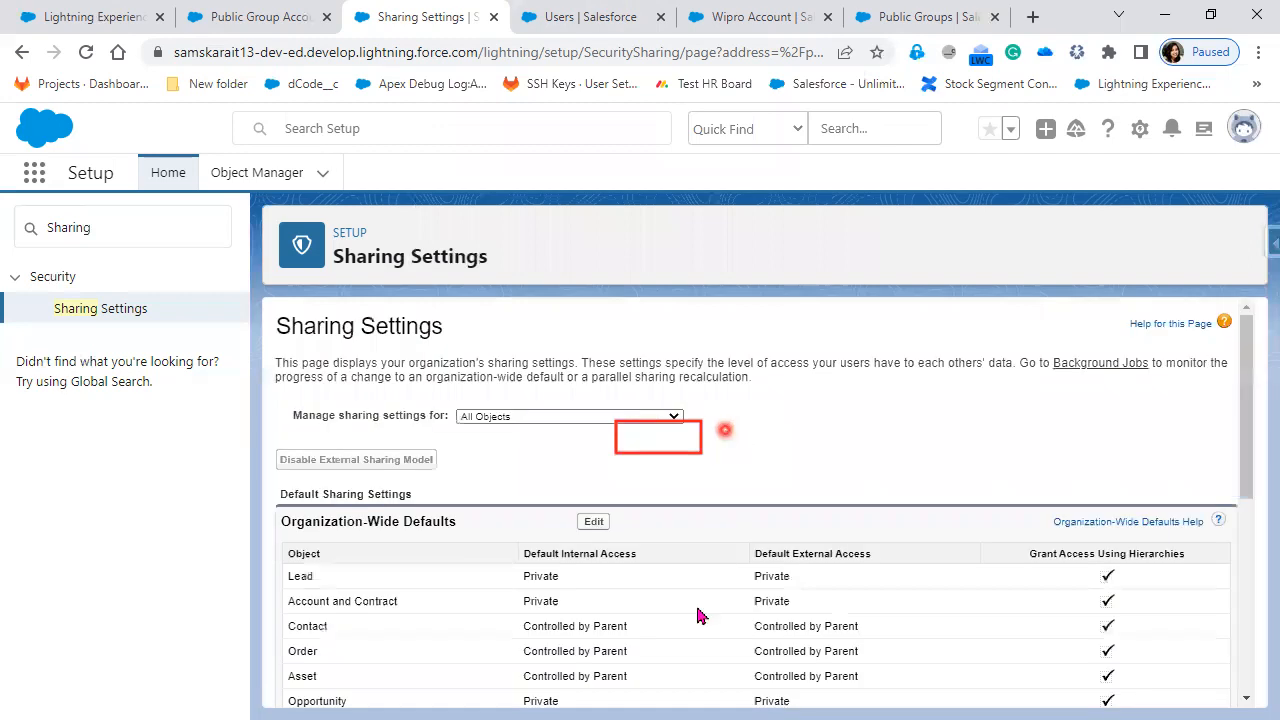
{"action": "scroll", "coordinate": [697, 613], "scroll_direction": "down", "scroll_amount": 4}
{"action": "scroll", "coordinate": [695, 610], "scroll_direction": "down", "scroll_amount": 10}
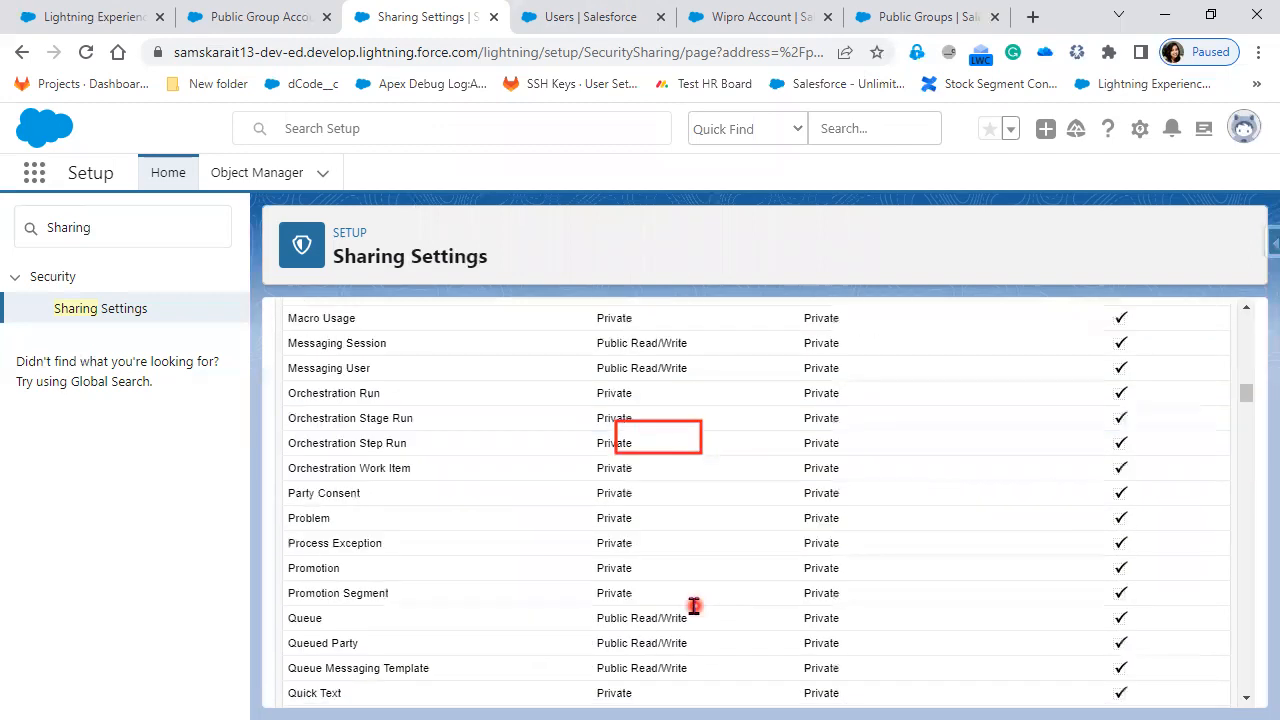
{"action": "scroll", "coordinate": [694, 606], "scroll_direction": "down", "scroll_amount": 5}
{"action": "scroll", "coordinate": [560, 525], "scroll_direction": "down", "scroll_amount": 1}
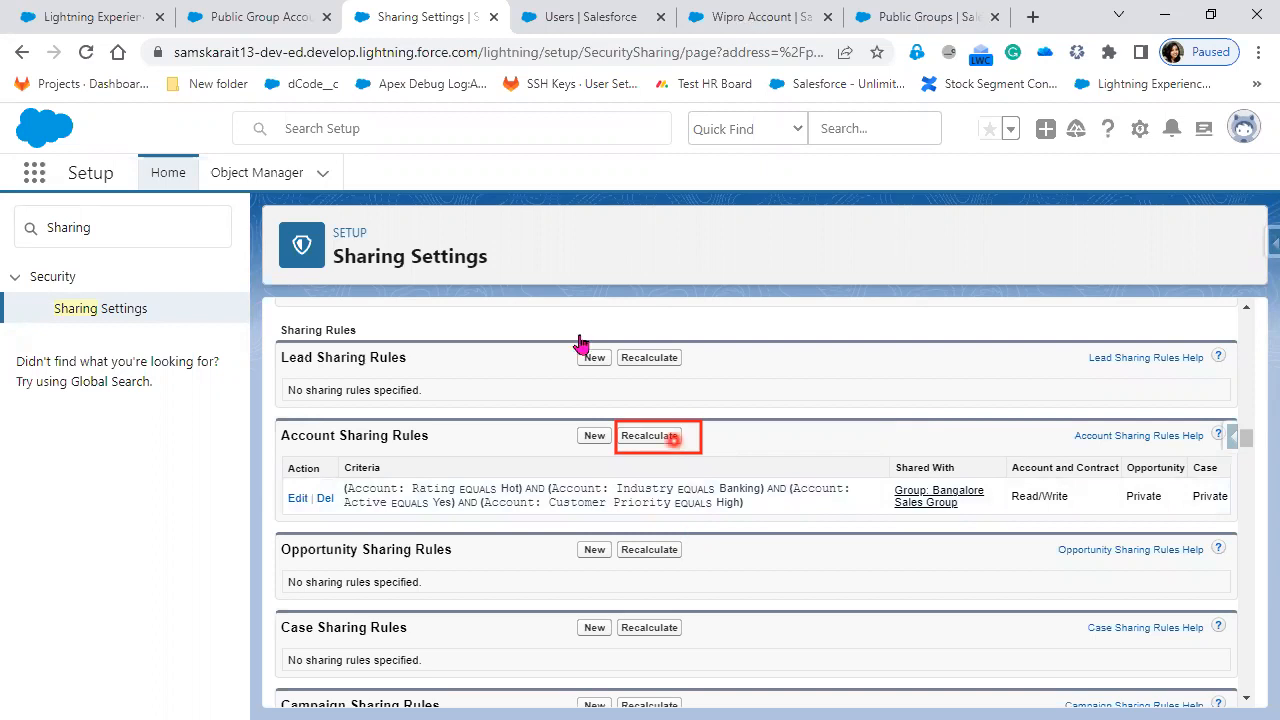
{"action": "left_click", "coordinate": [753, 12]}
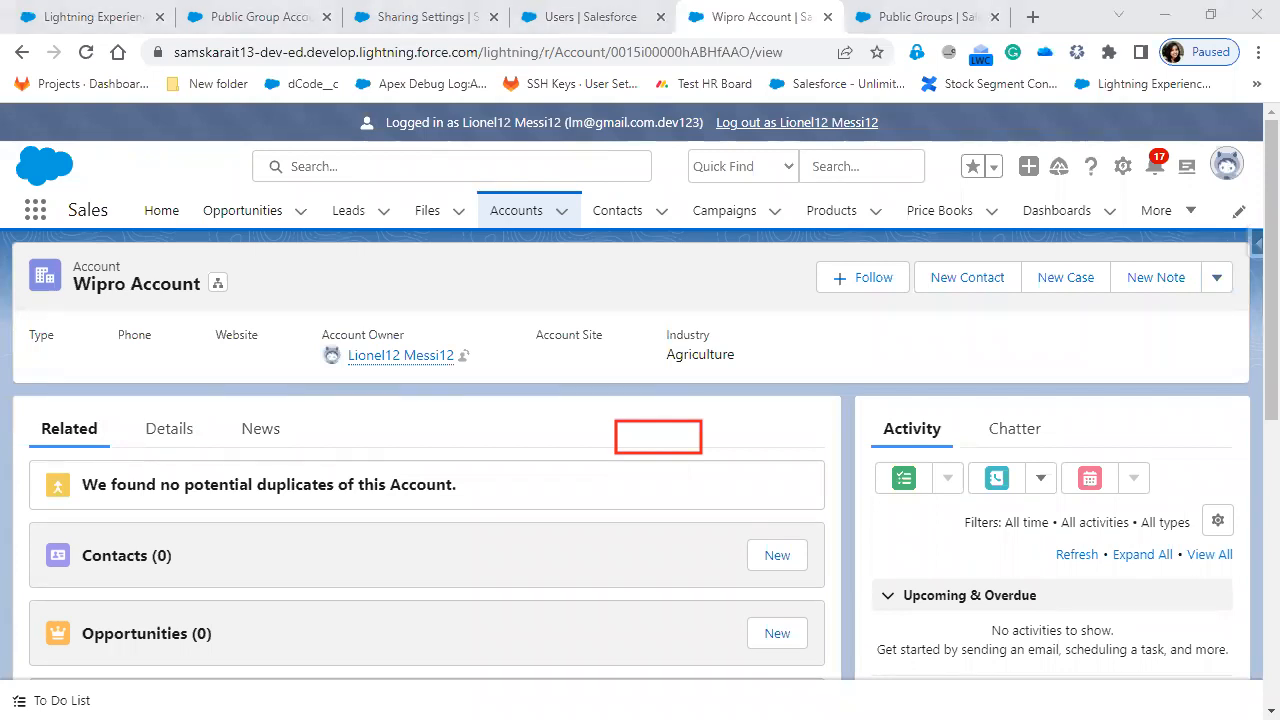
{"action": "left_click", "coordinate": [902, 18]}
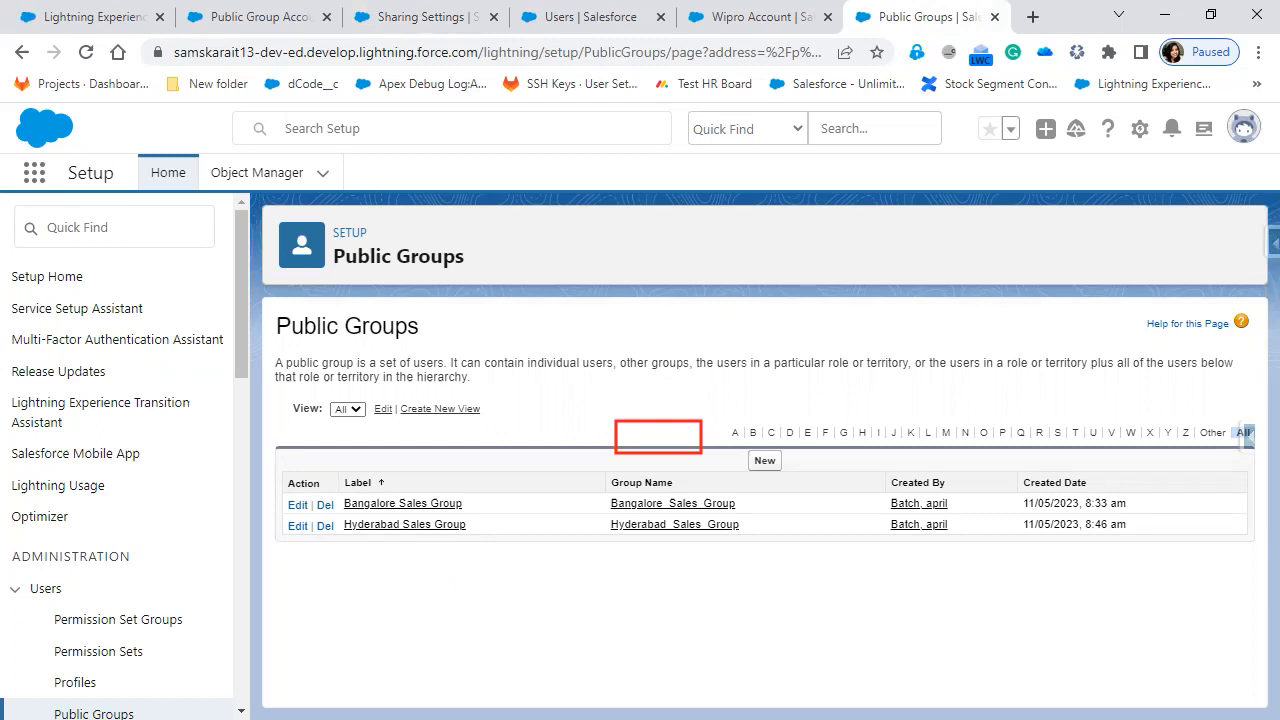
{"action": "key", "text": "alt+Tab"}
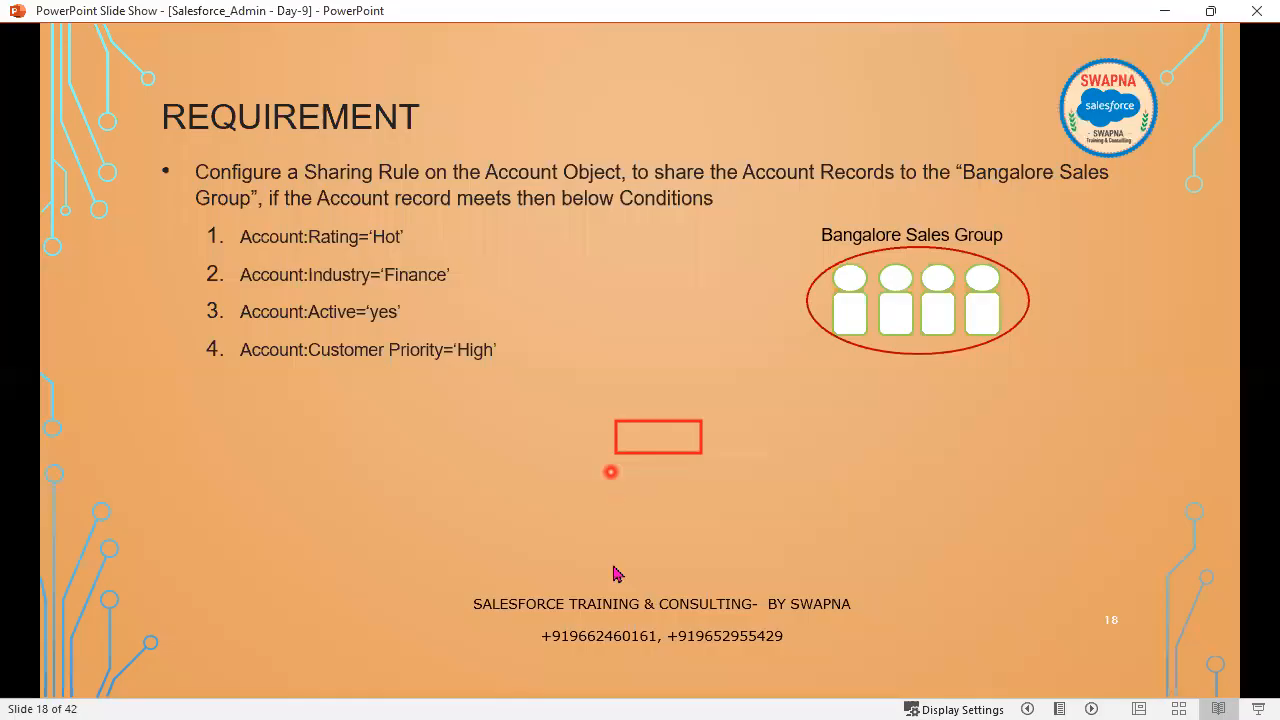
{"action": "left_click", "coordinate": [614, 573]}
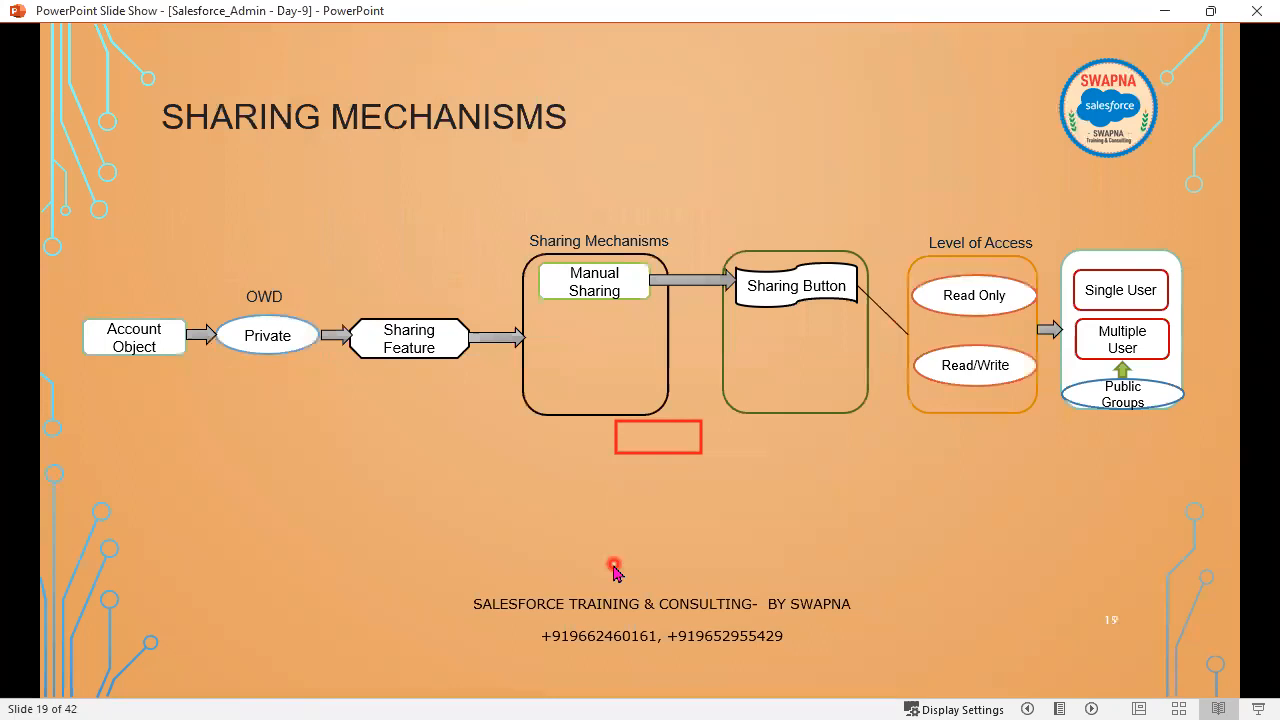
{"action": "left_click", "coordinate": [614, 568]}
{"action": "left_click", "coordinate": [614, 564]}
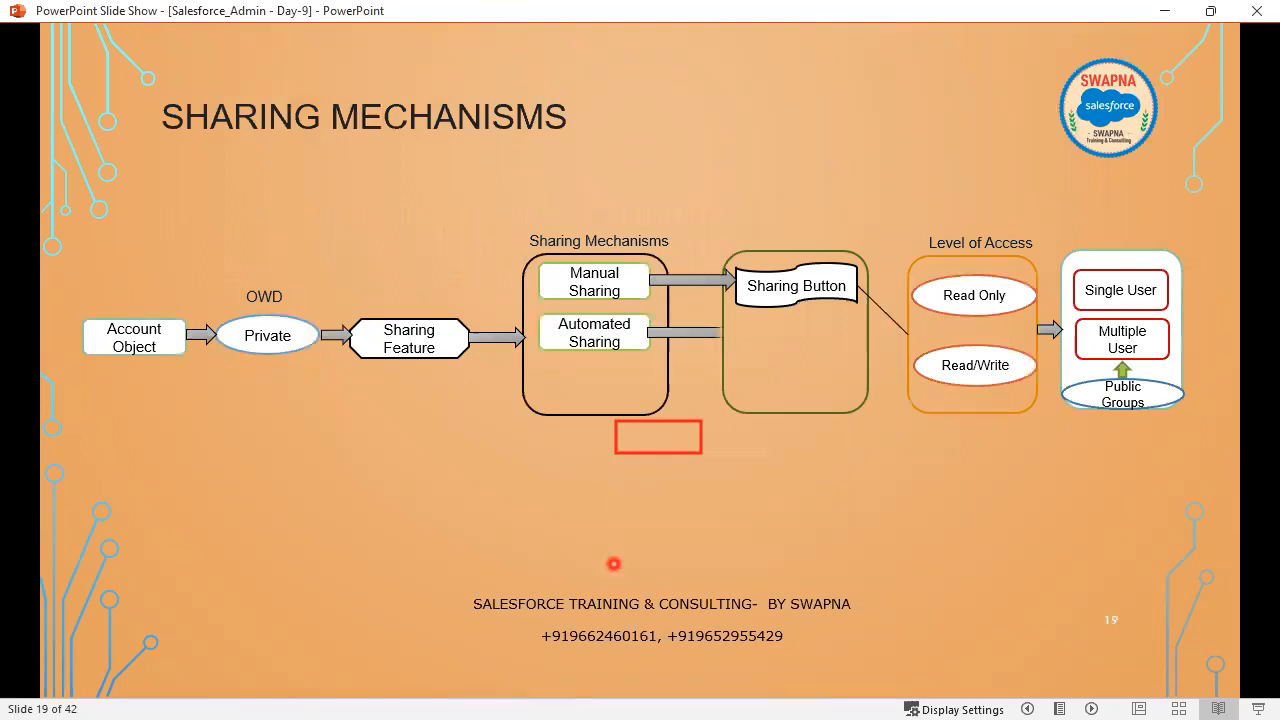